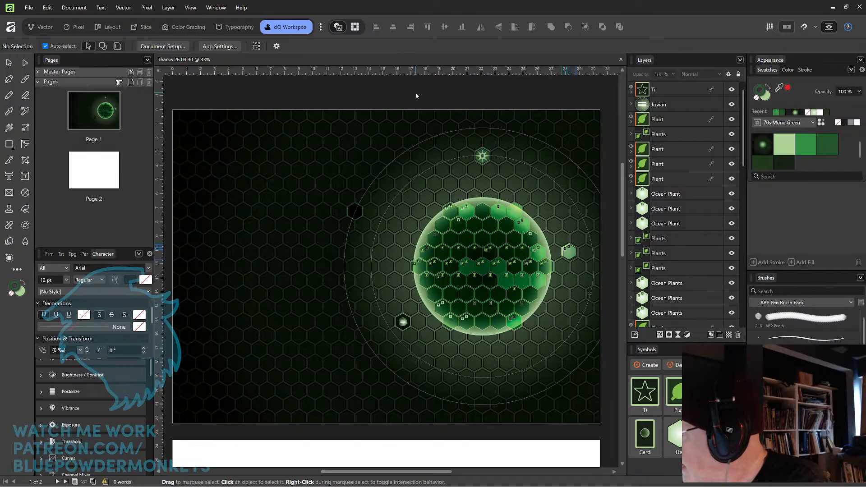
Examine the planet map on page 1, including its resource hexes and the surrounding orbit rings.
scroll(416, 96, "up", 1)
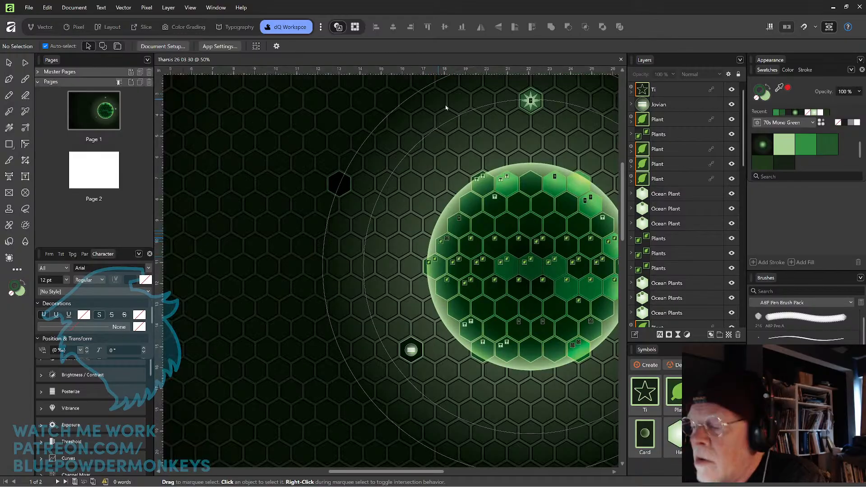
key("space")
left_click_drag(513, 200, 372, 196)
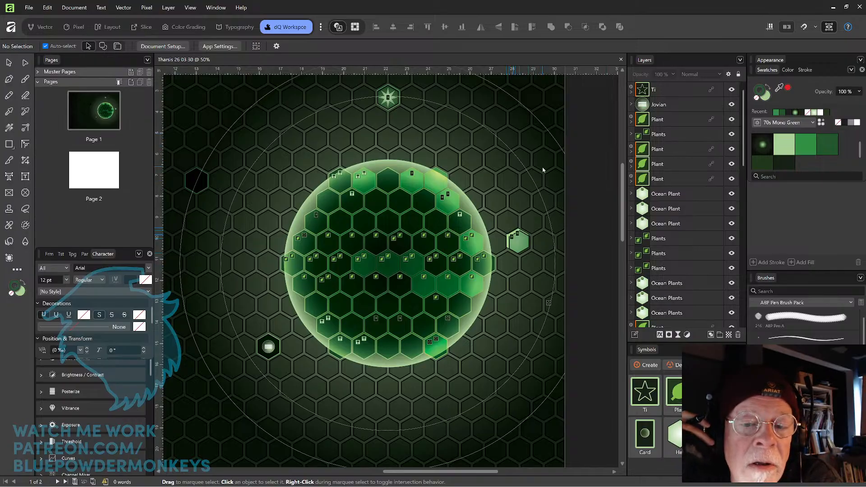
left_click_drag(526, 201, 488, 229)
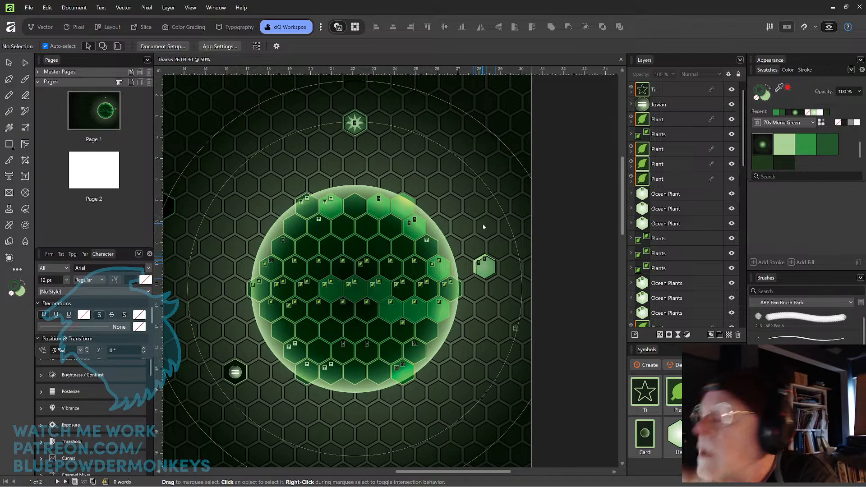
key("ctrl+minus")
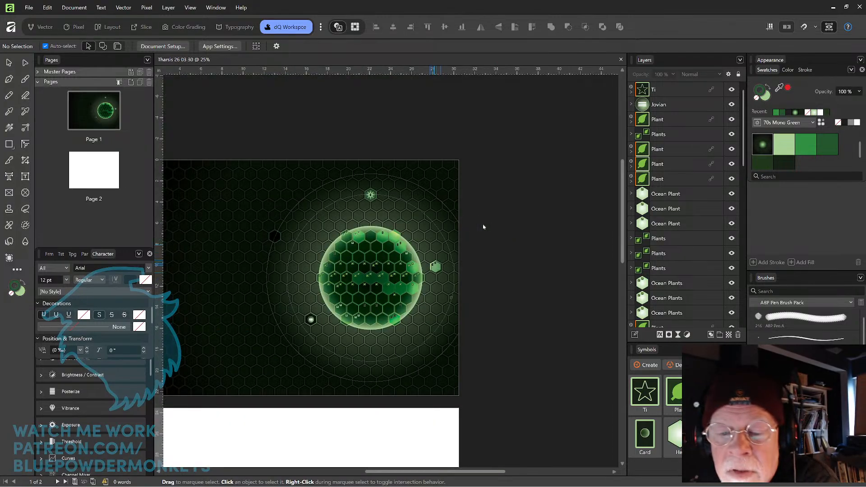
key("ctrl+plus")
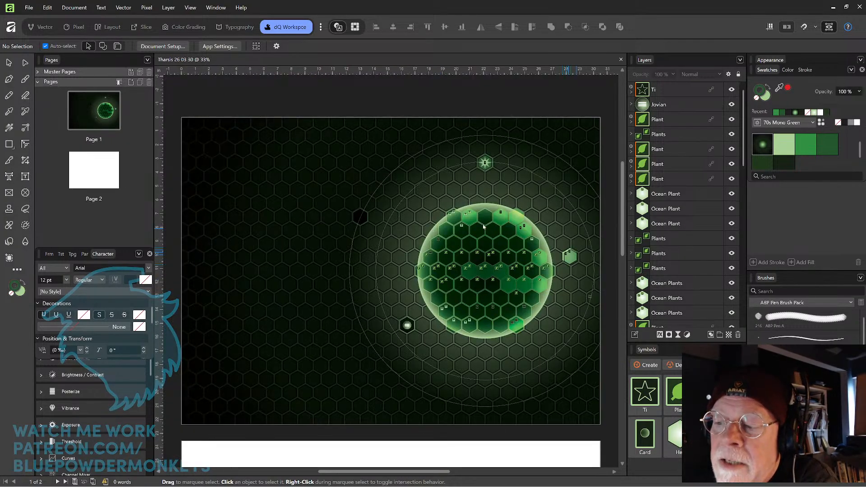
left_click_drag(570, 263, 567, 246)
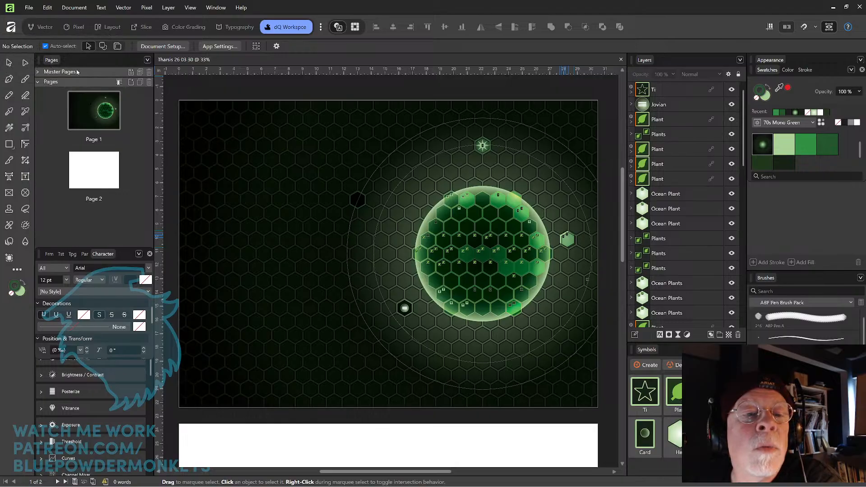
Switch to the Vector studio and save the document as a new version named Tharsis 26 04 01.af.
left_click(45, 27)
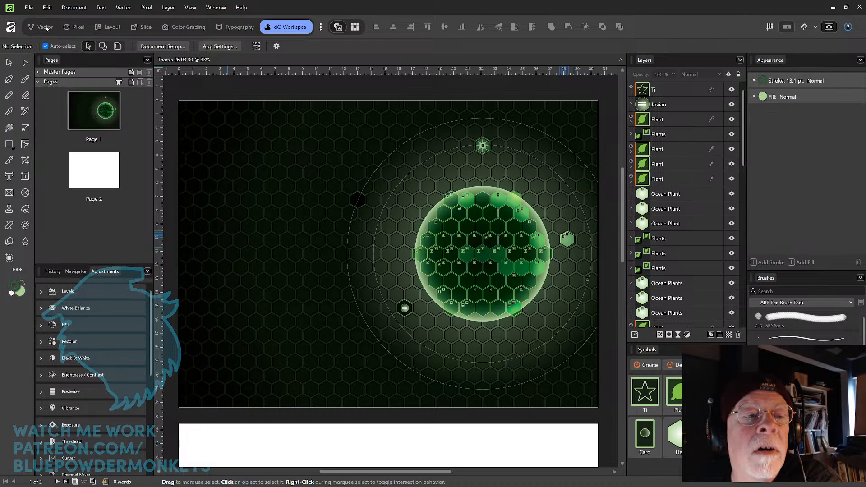
left_click(45, 27)
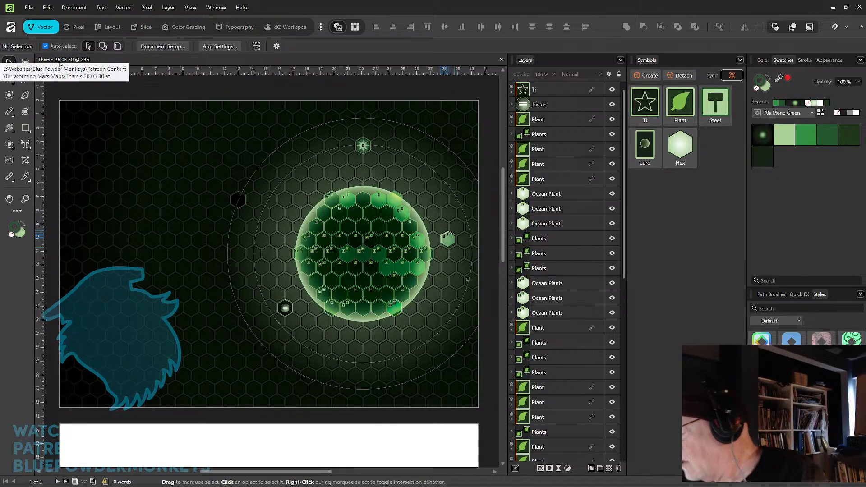
left_click(28, 8)
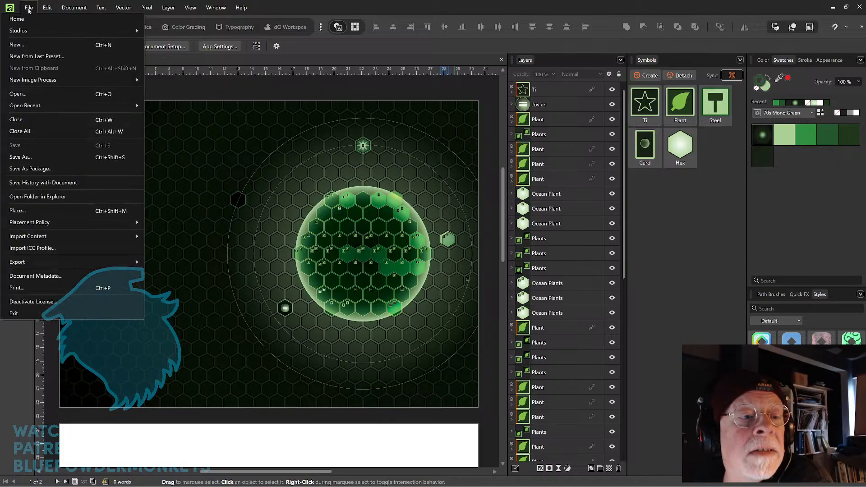
left_click(61, 157)
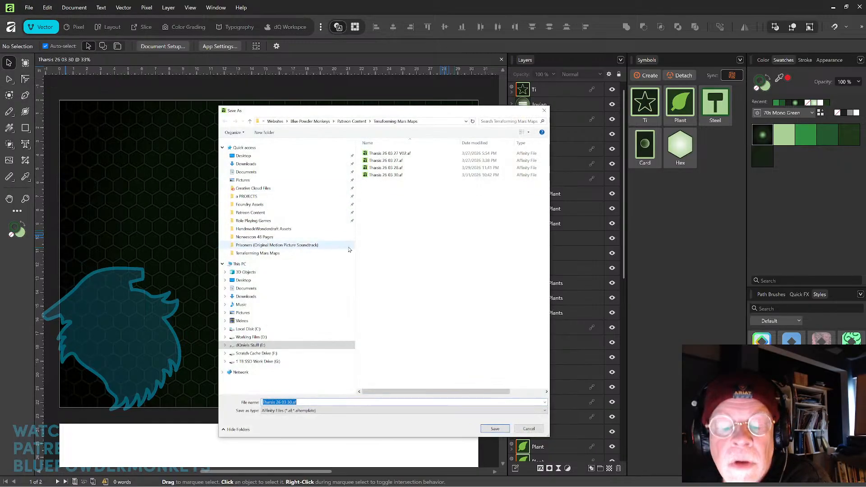
key("Right")
key("Left")
key("Left")
key("Left")
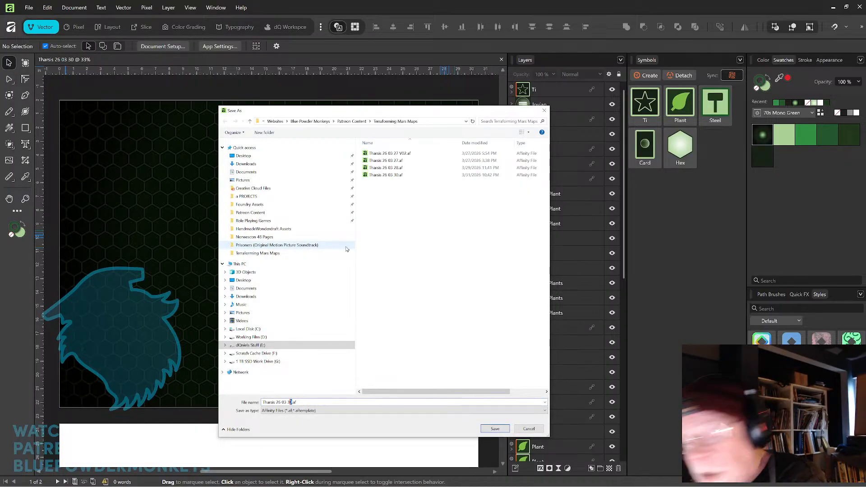
key("shift+Left")
key("shift+Left")
key("shift+Left")
type("04")
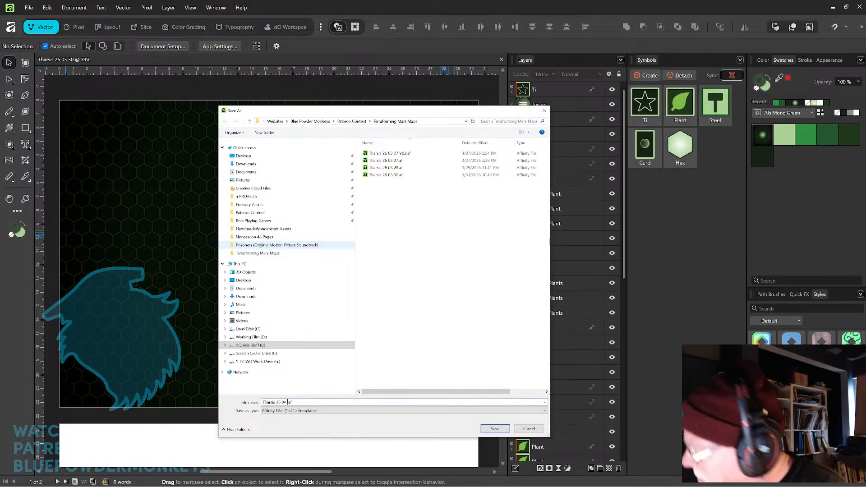
type(" 01")
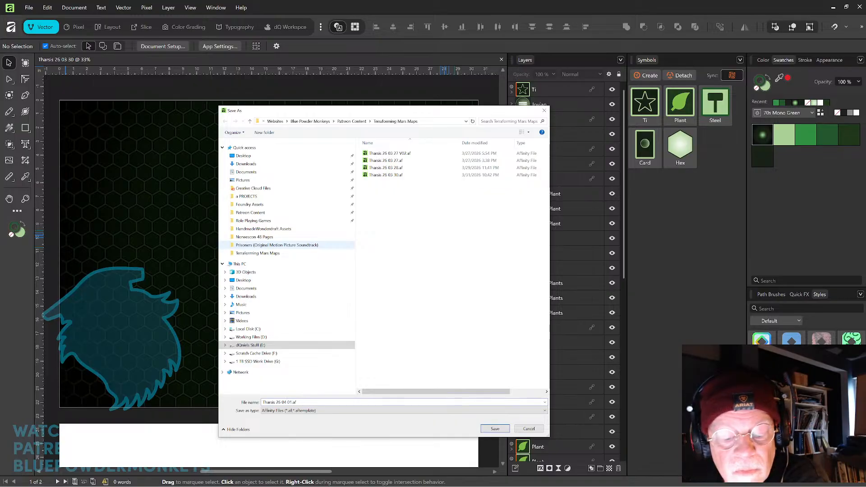
left_click(495, 428)
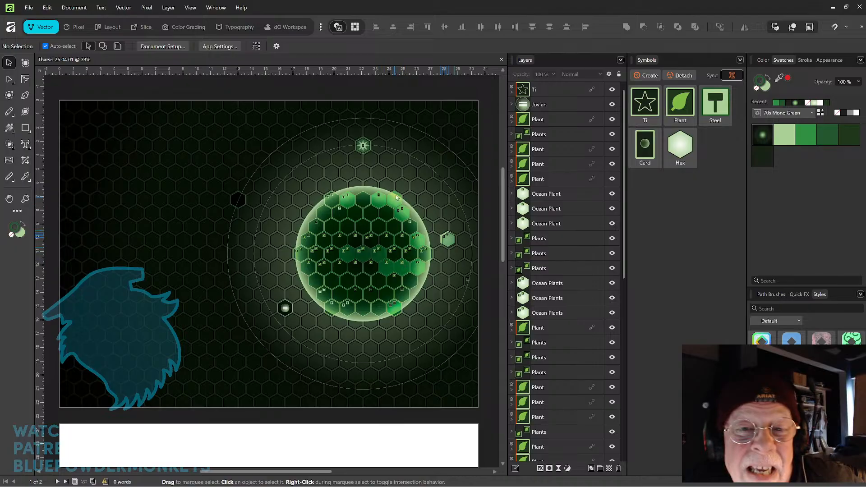
Return to the custom dQ Workspace studio and view its tool customisation options.
mouse_move(375, 247)
left_mouse_down()
mouse_move(397, 213)
mouse_move(386, 241)
left_mouse_up()
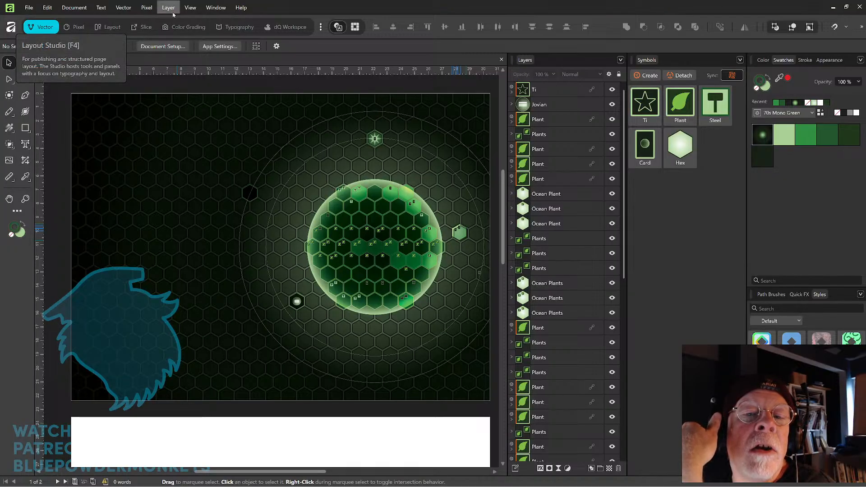
left_click(287, 27)
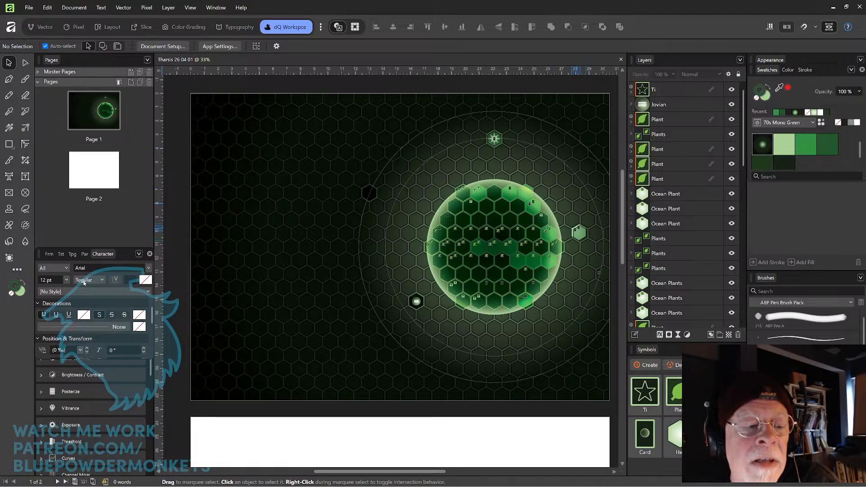
left_click(19, 270)
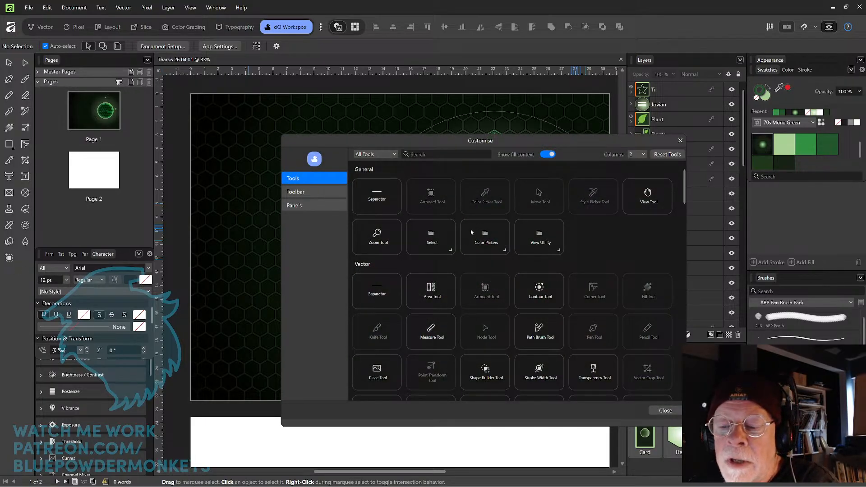
left_click(679, 142)
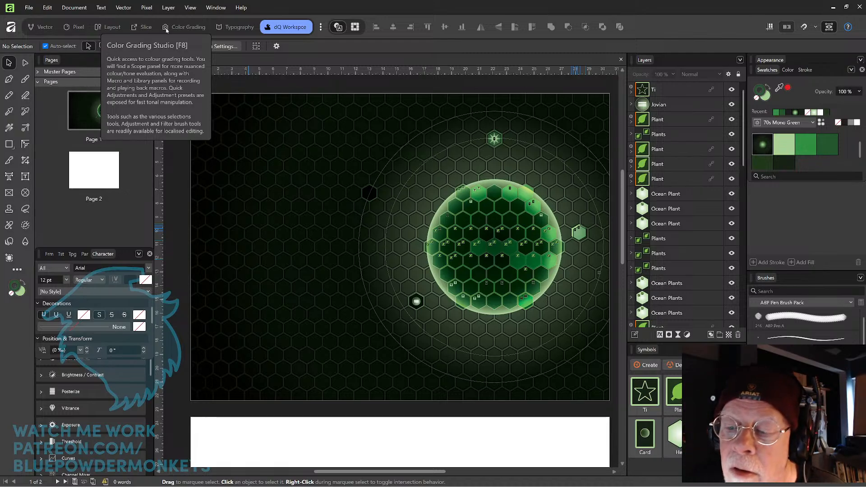
Reveal the document's master pages and open Master A for editing.
left_click(422, 426)
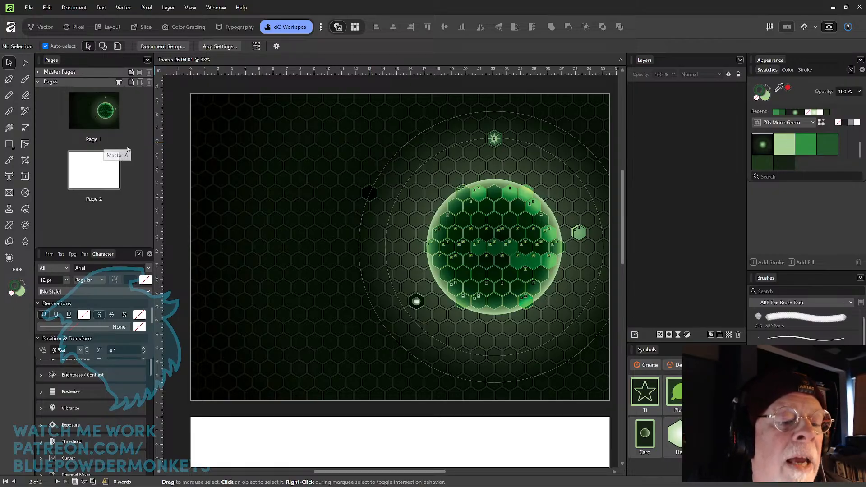
left_click(38, 73)
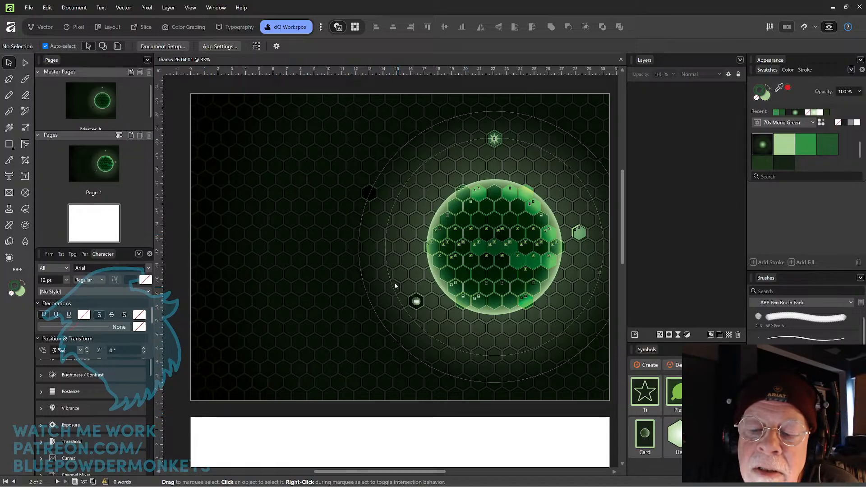
double_click(79, 105)
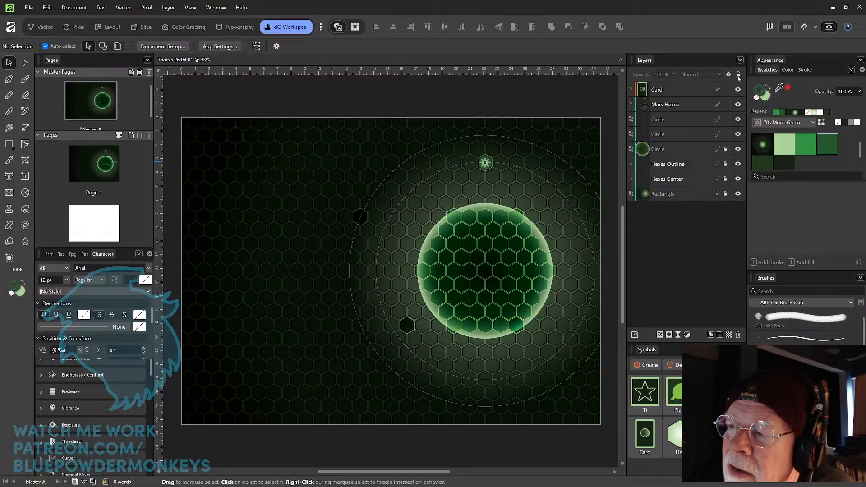
Hide all Master A layers except the background Rectangle and the Hexes Center group.
mouse_move(563, 273)
left_mouse_down()
mouse_move(543, 275)
mouse_move(546, 259)
mouse_move(557, 258)
left_mouse_up()
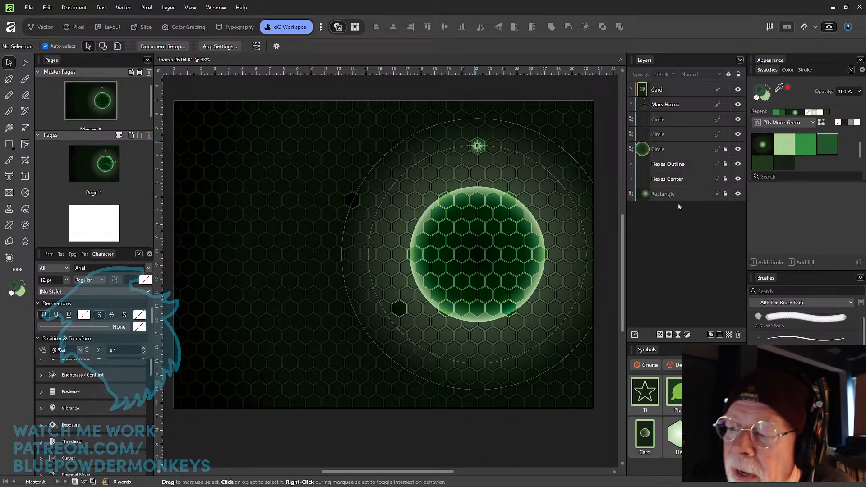
left_click_drag(738, 90, 737, 179)
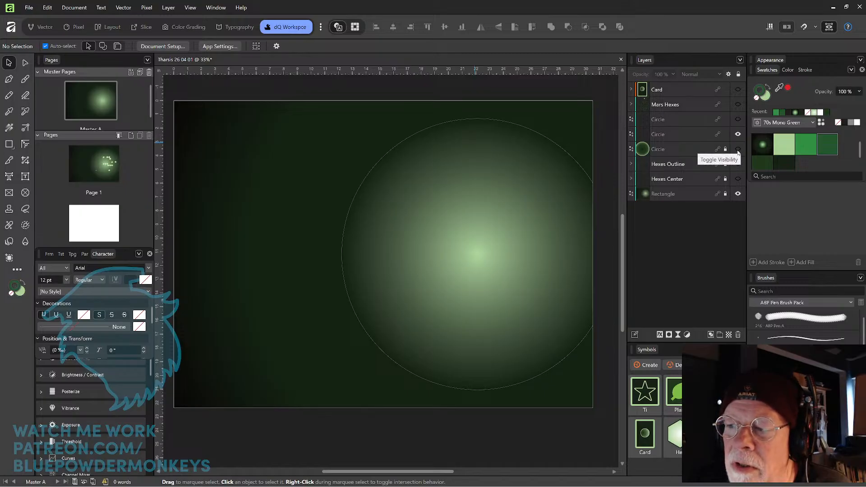
left_click(738, 134)
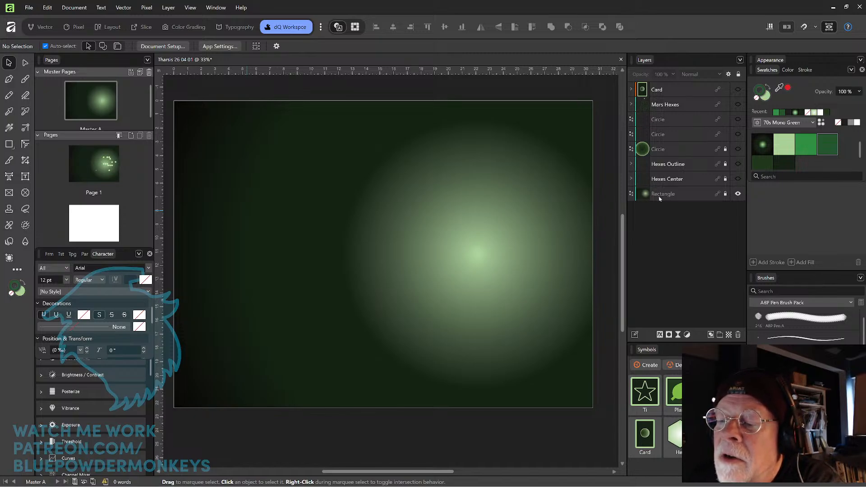
left_click(738, 179)
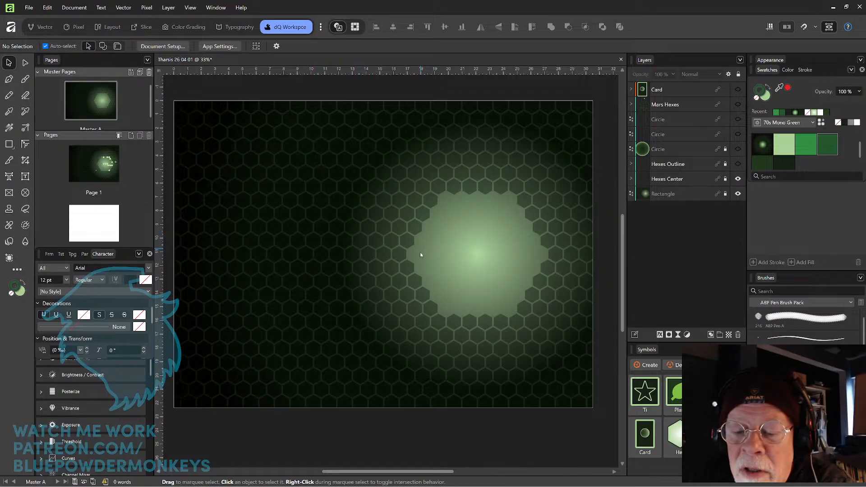
Expand the Hexes Center group and select several of its polygons to examine how the hex grid is built.
left_click(415, 281)
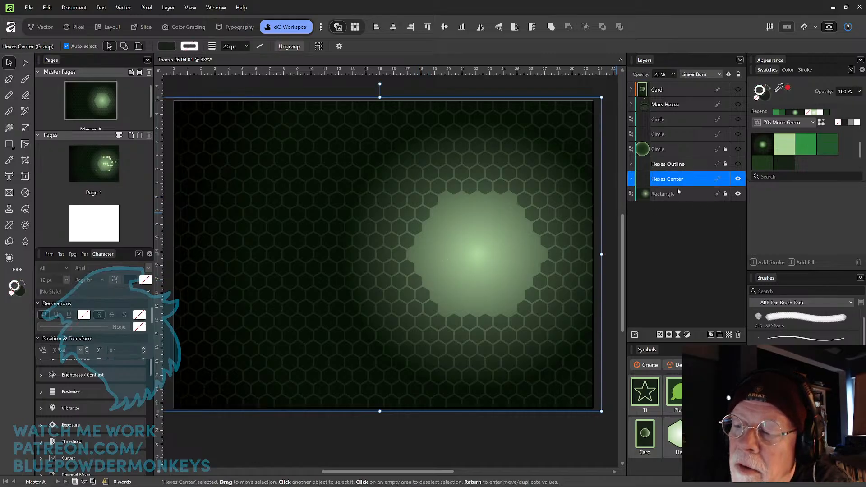
left_click(632, 179)
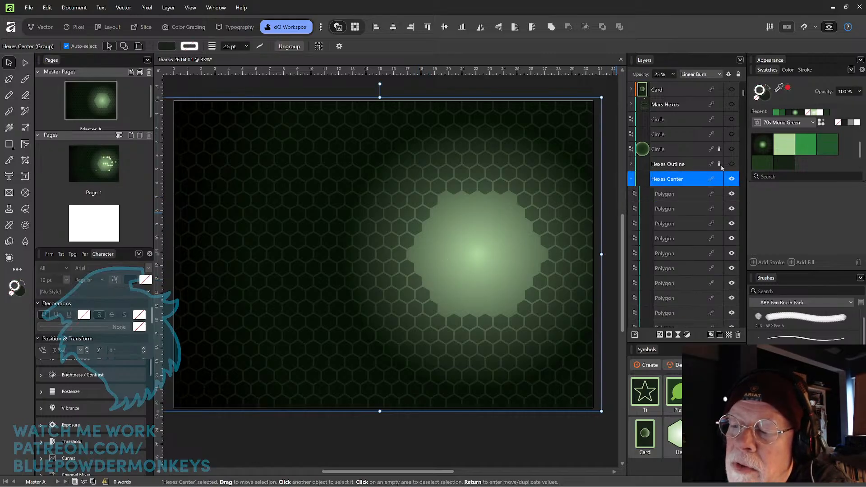
left_click(681, 193)
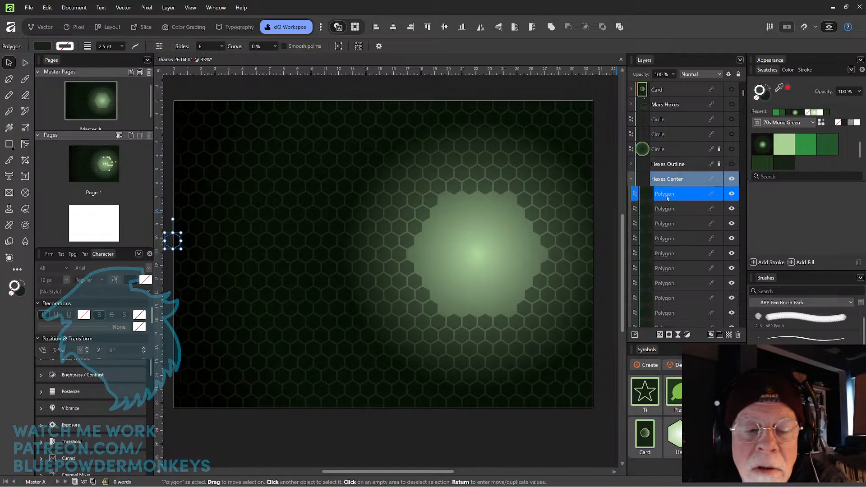
left_click(690, 212)
left_click(688, 224)
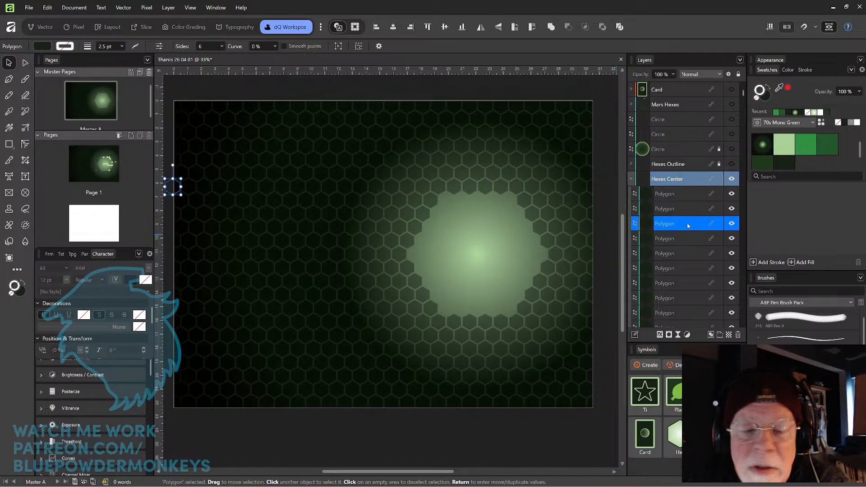
left_click(682, 296)
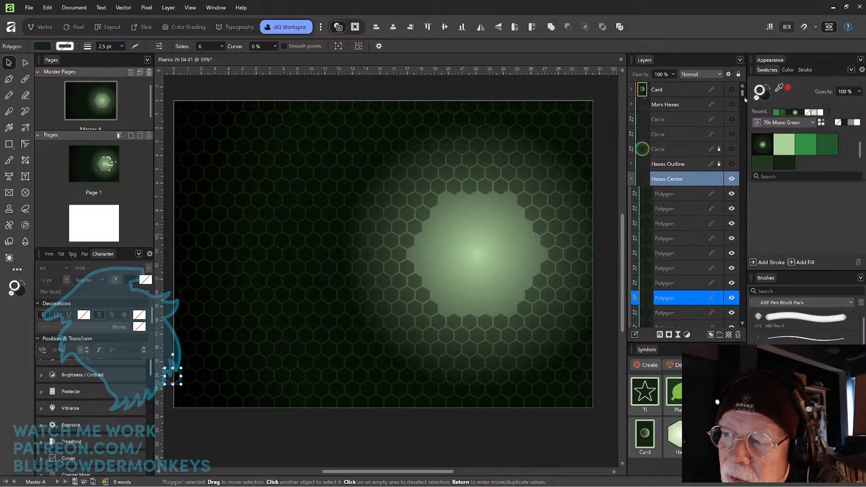
scroll(744, 103, "down", 5)
scroll(744, 103, "down", 1)
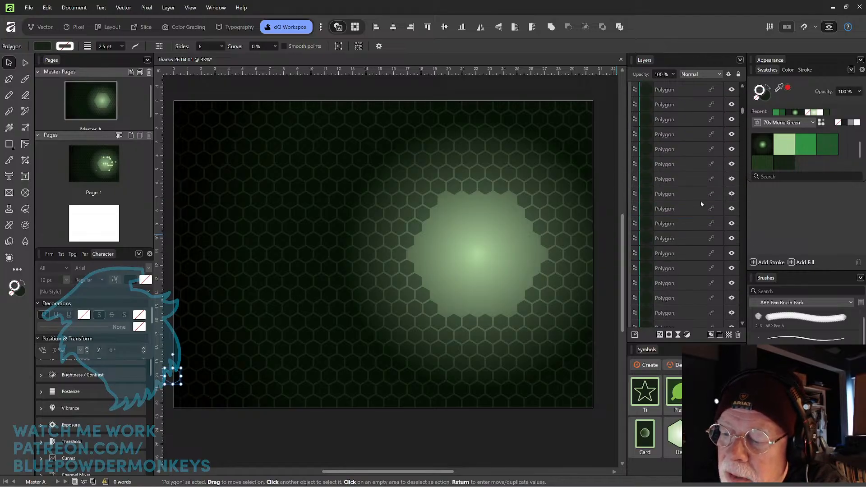
left_click(673, 270)
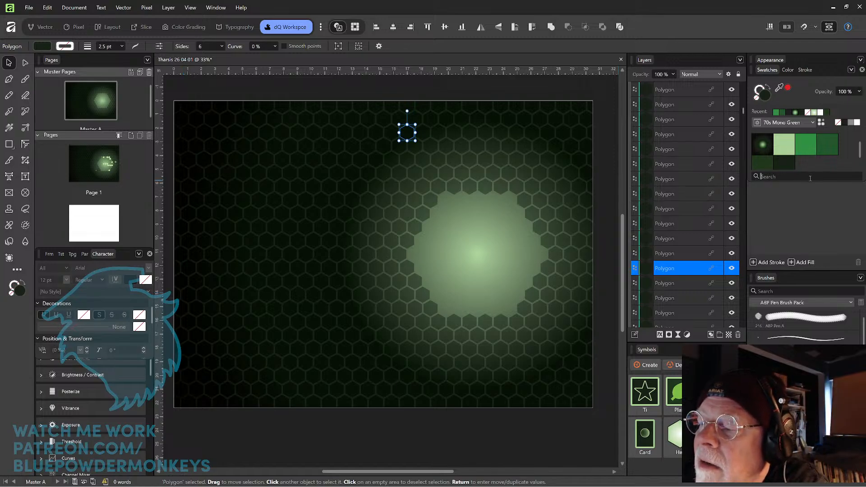
Enlarge the swatch area to show the full 70s Mono Green palette and collapse the Hexes Center group.
left_click_drag(817, 180, 824, 201)
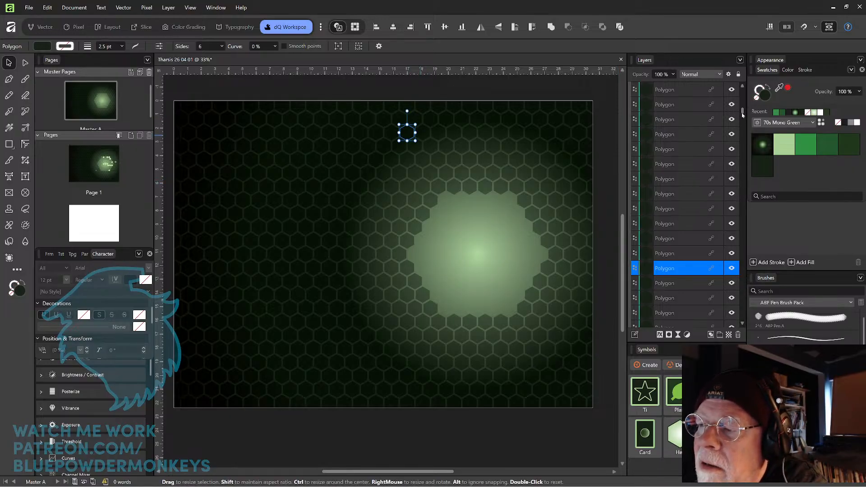
scroll(743, 131, "down", 3)
left_click_drag(742, 131, 745, 95)
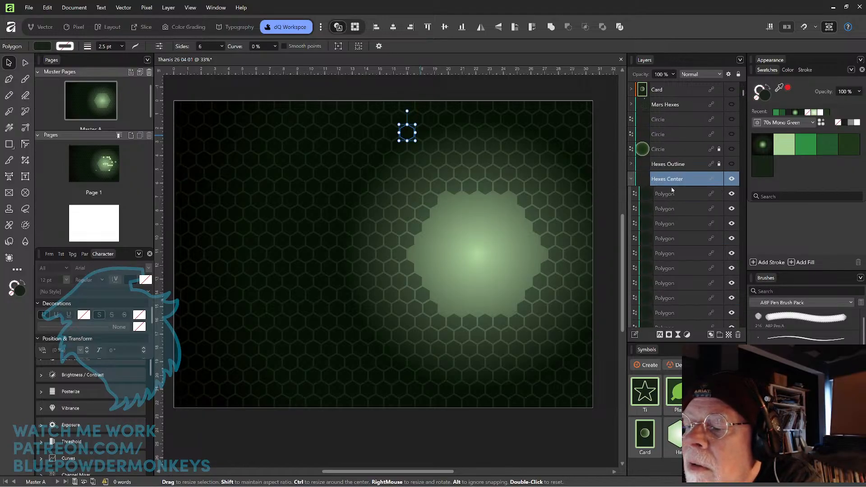
left_click(631, 179)
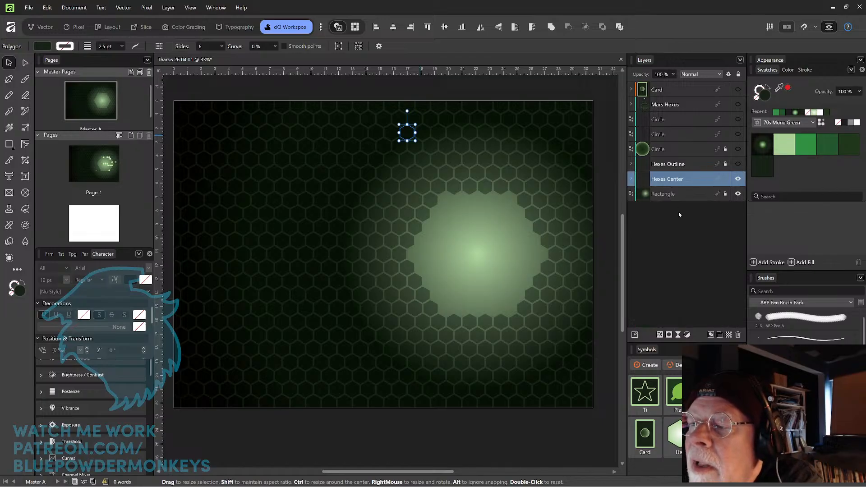
Select the Hexes Center group and examine its opacity and blend mode settings.
left_click(686, 181)
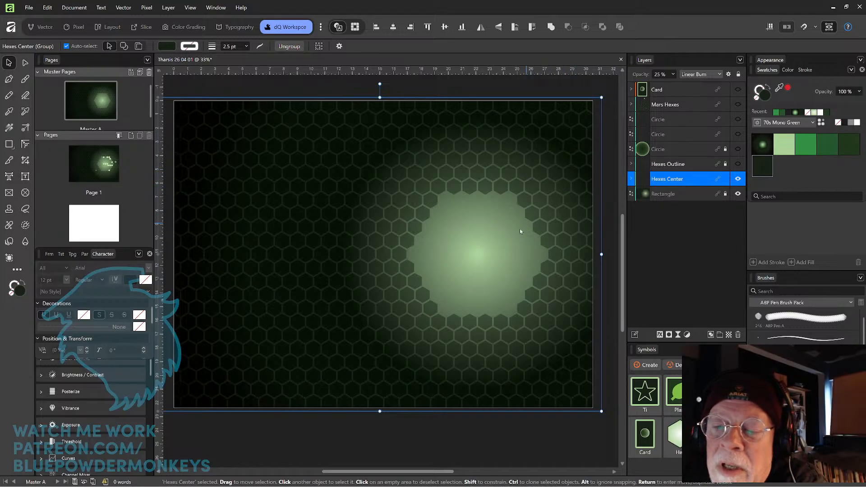
left_click(673, 74)
mouse_move(674, 84)
left_mouse_down()
mouse_move(726, 84)
mouse_move(660, 90)
mouse_move(674, 92)
left_mouse_up()
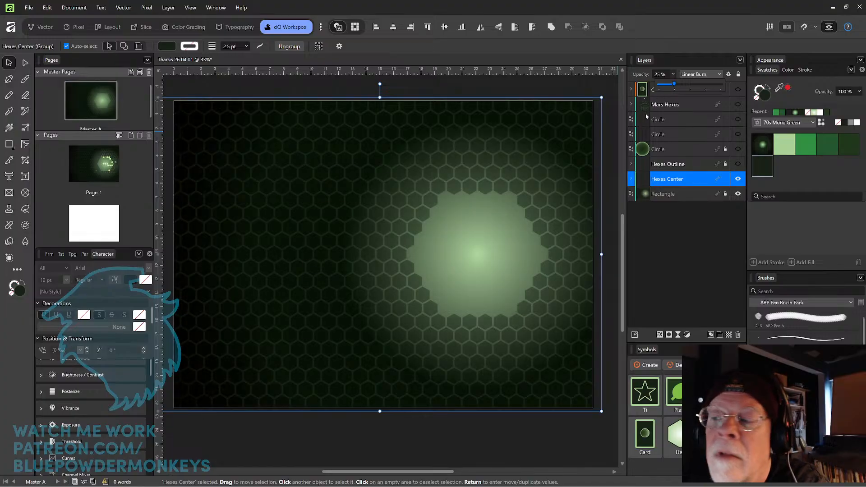
left_click(720, 75)
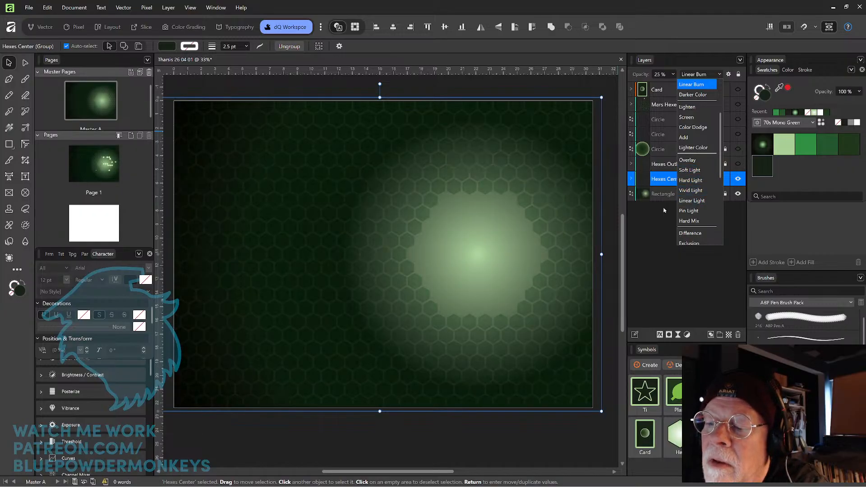
left_click(647, 223)
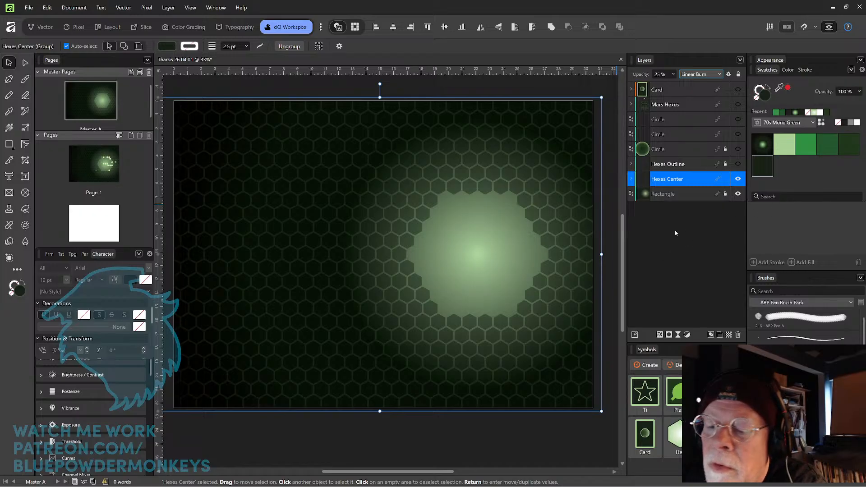
Select a single hexagon inside Hexes Center beside the bright central area, deselect it and collapse the group.
double_click(540, 283)
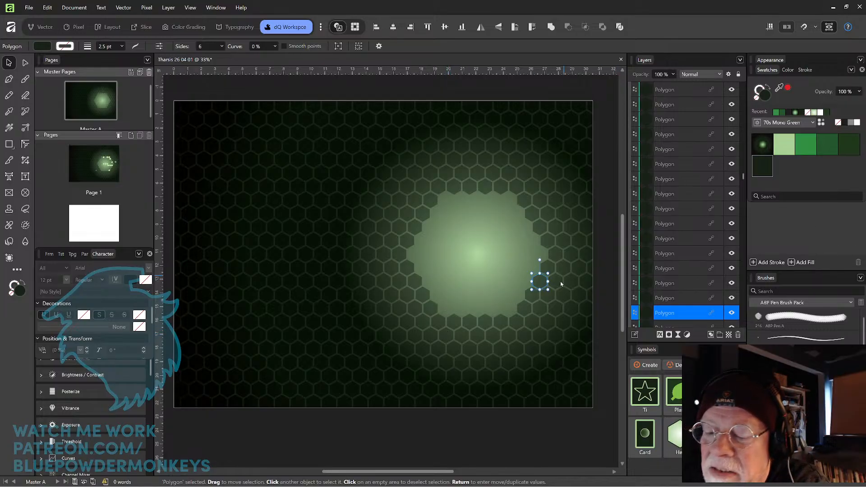
left_click(604, 266)
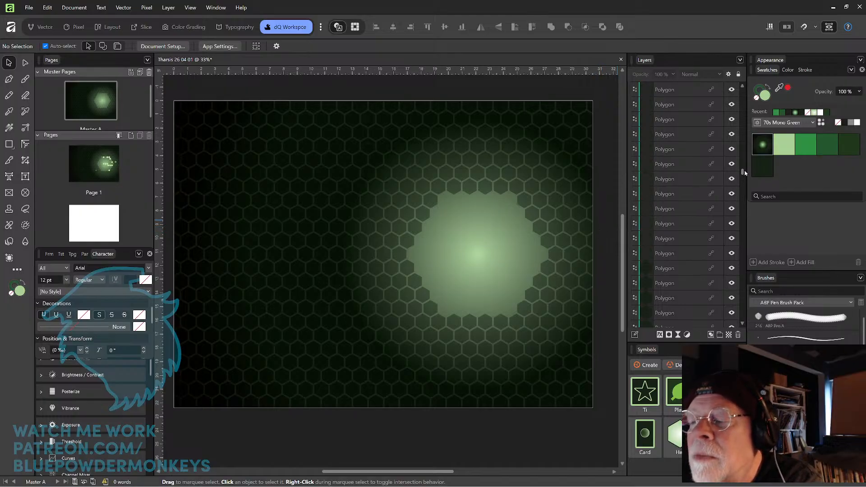
left_click_drag(750, 121, 749, 94)
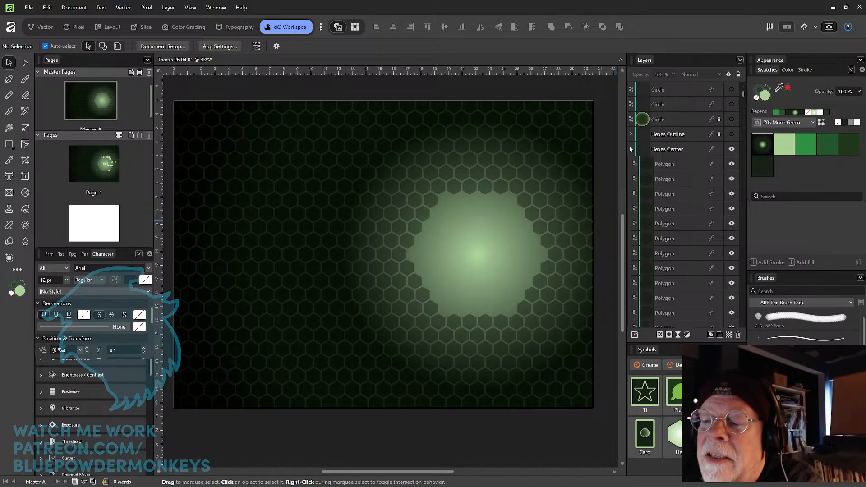
left_click(631, 178)
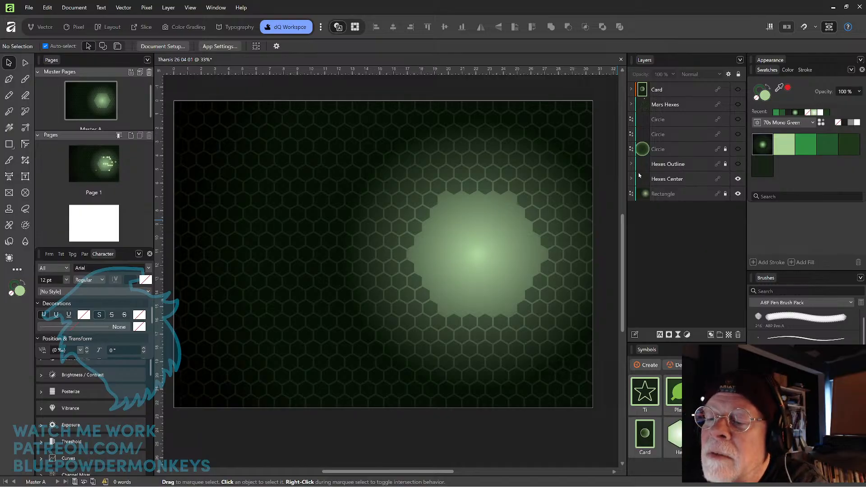
Show the Hexes Outline group over the hex grid and unlock it.
left_click(738, 165)
left_click(738, 165)
left_click(738, 164)
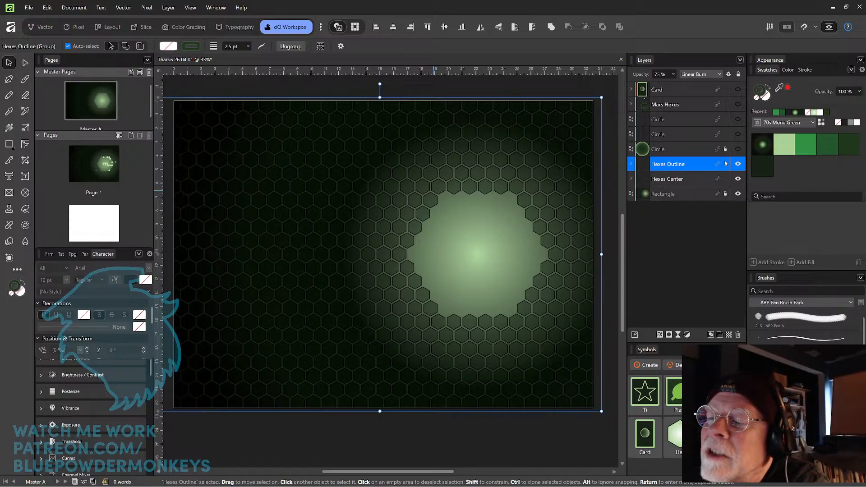
Show the locked Circle layer above Hexes Outline and rename it Mars.
left_click(738, 150)
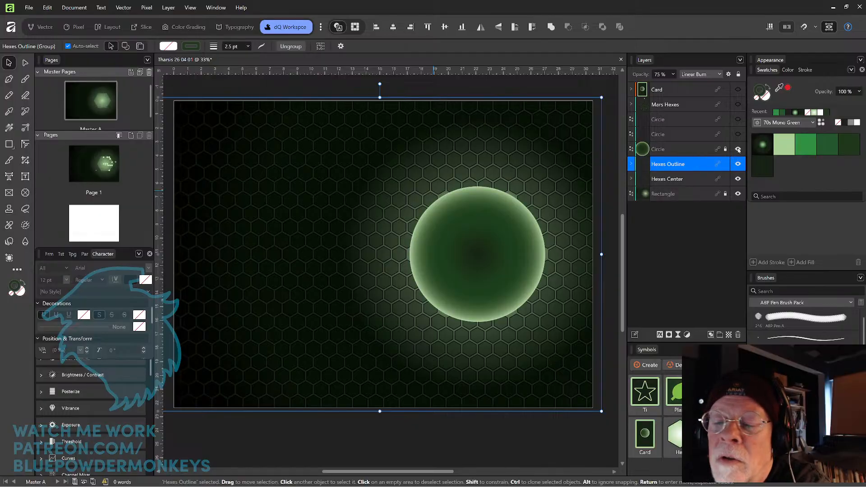
double_click(657, 149)
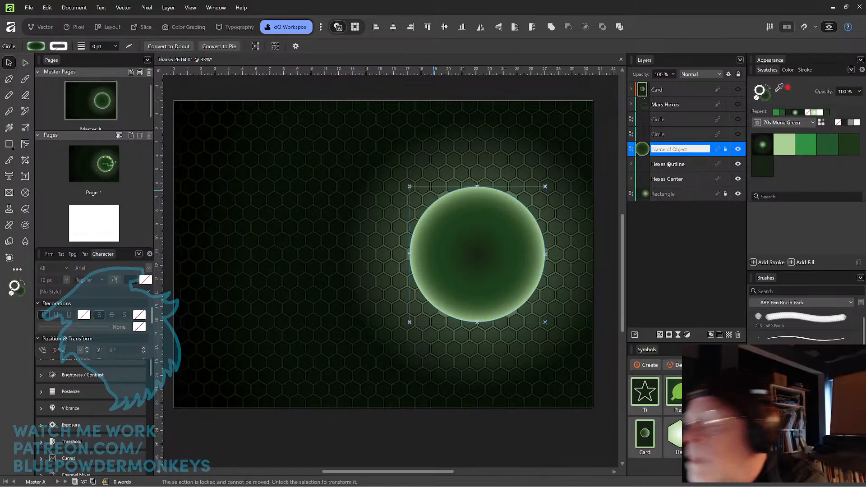
type("Mars")
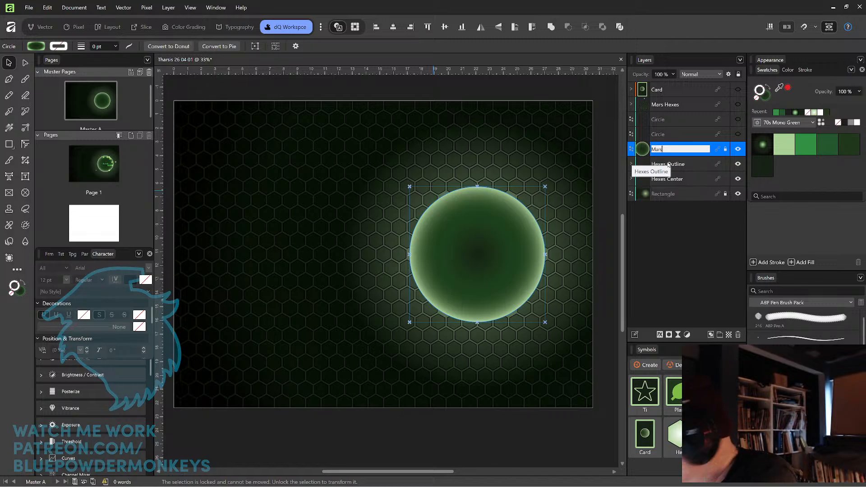
key("Return")
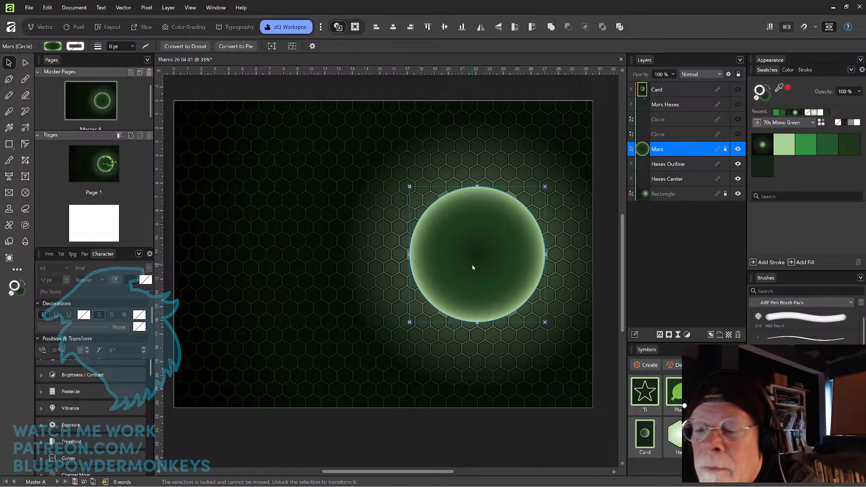
Examine the edge of the Mars circle against the surrounding hex grid up close.
left_click(599, 228)
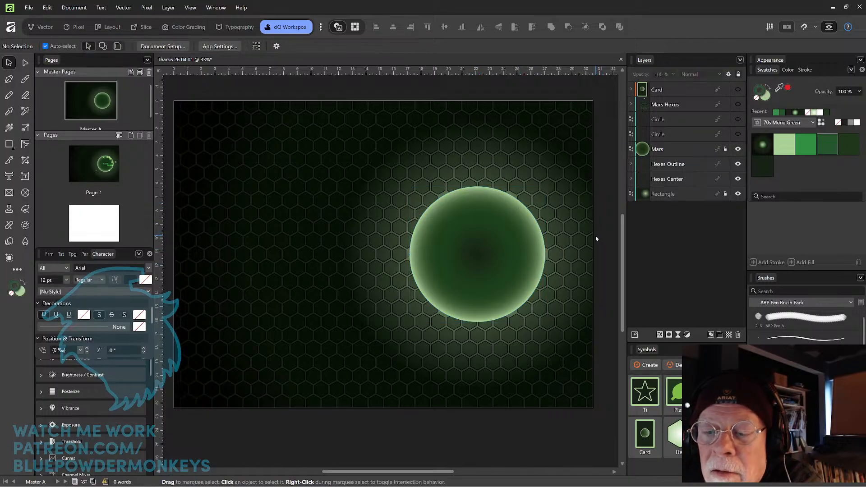
scroll(596, 239, "up", 2)
scroll(596, 238, "up", 6)
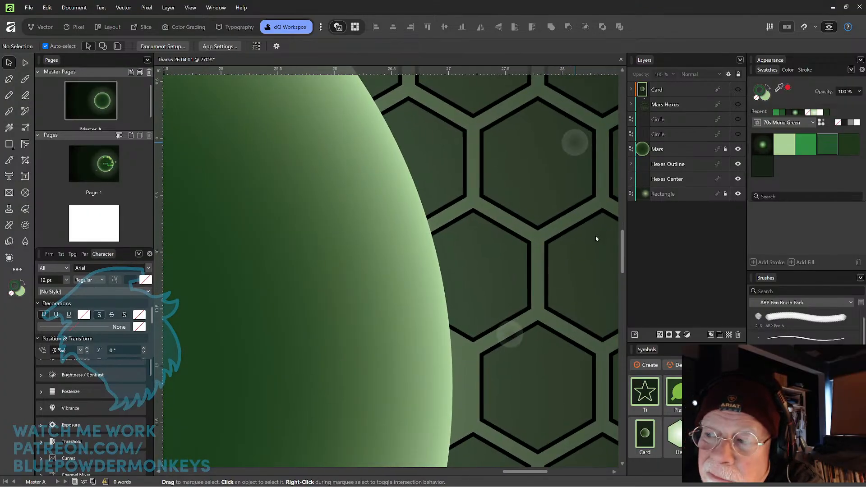
scroll(596, 238, "down", 1)
scroll(596, 238, "down", 2)
scroll(595, 239, "down", 5)
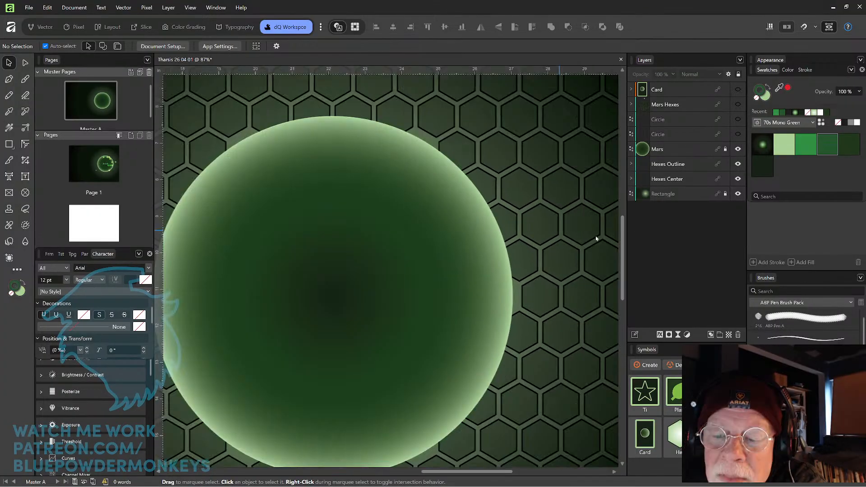
scroll(595, 239, "down", 2)
Unlock the Mars circle and give it a white 2 pt stroke aligned to the outside.
left_click(505, 240)
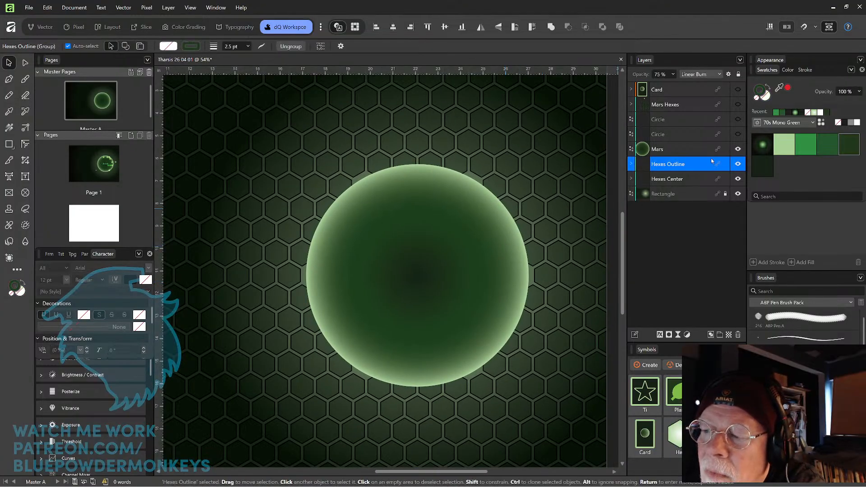
left_click(696, 151)
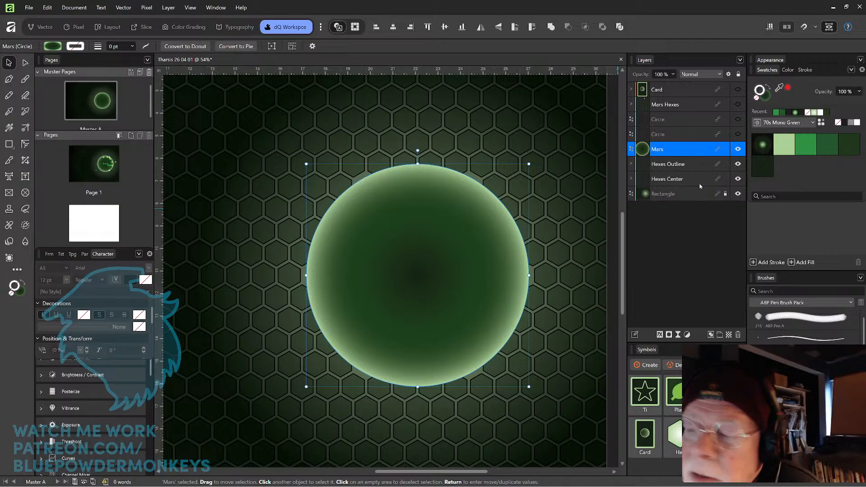
left_click(821, 112)
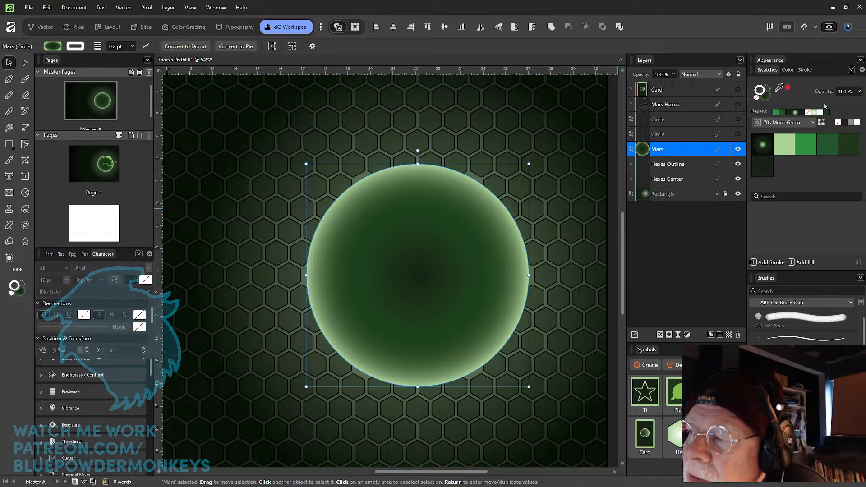
left_click(804, 69)
left_click(798, 132)
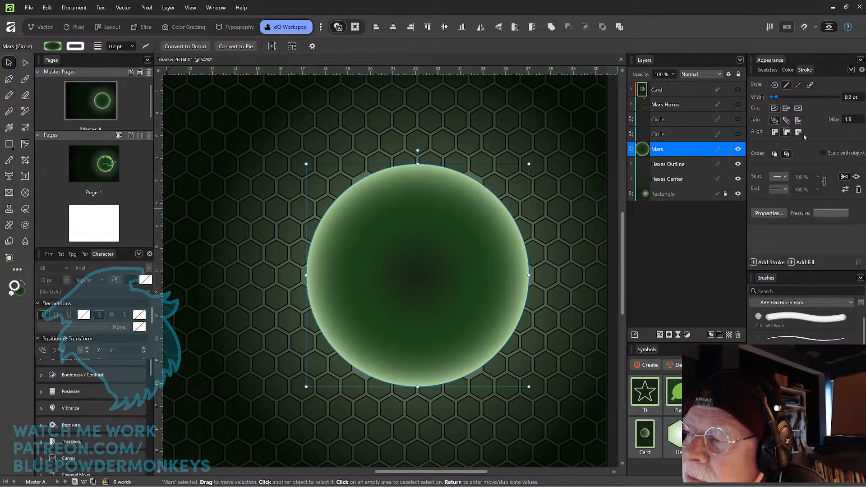
left_click(856, 97)
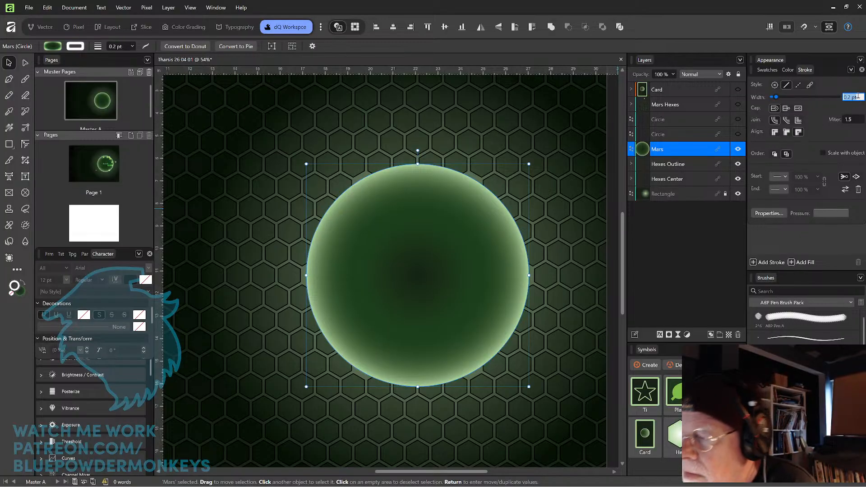
type("2")
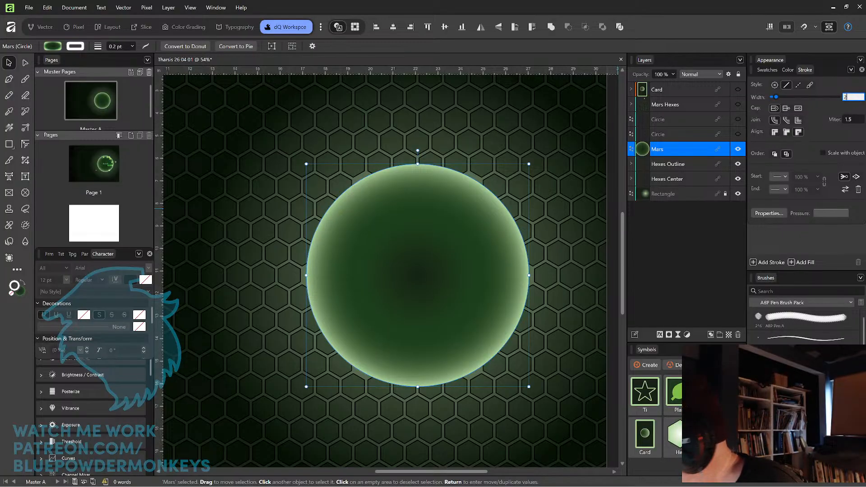
key("Return")
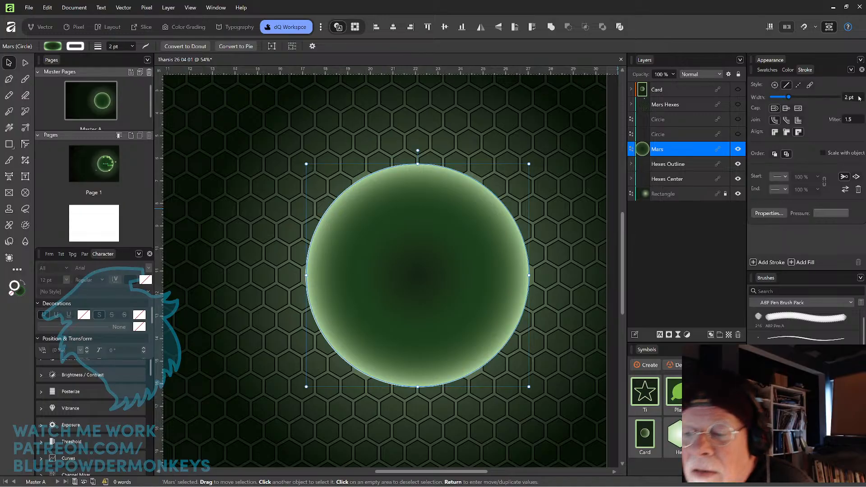
left_click(576, 202)
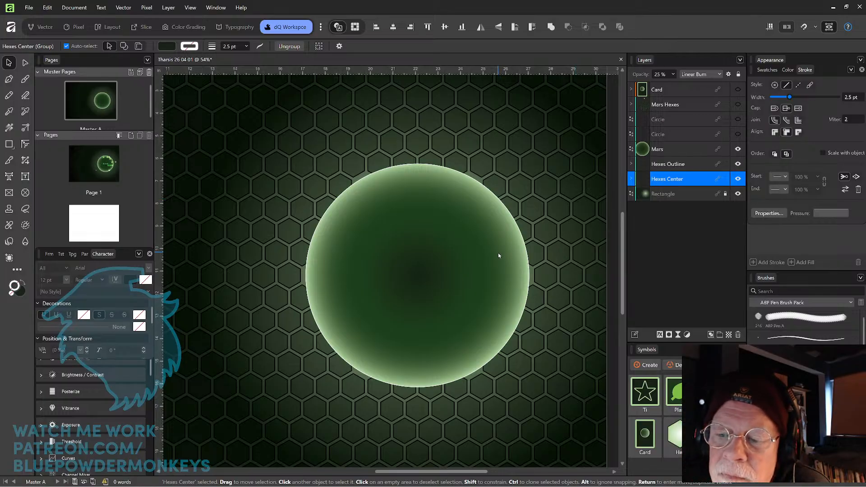
Recolor the Mars circle's stroke with the light green swatch of the 70s Mono Green palette.
left_click(507, 260)
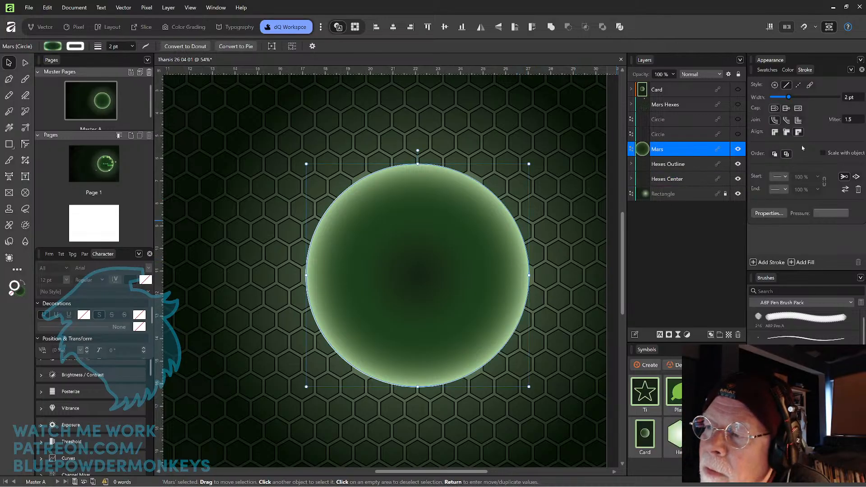
left_click(768, 71)
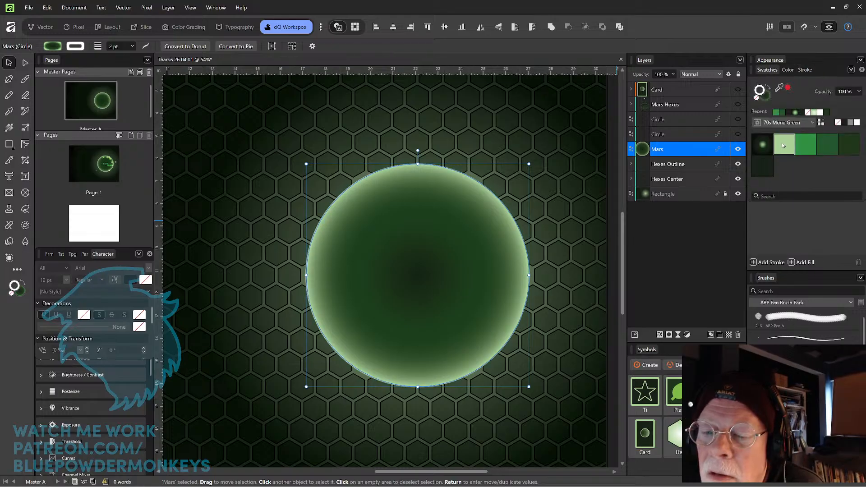
left_click(595, 249)
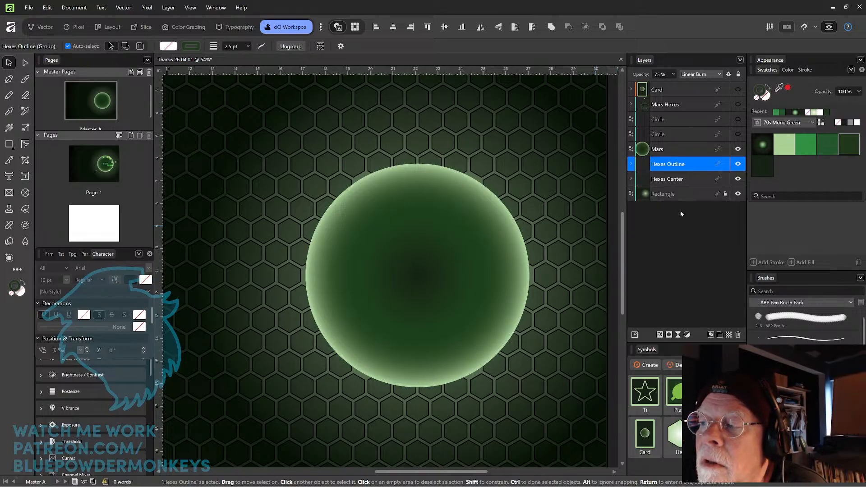
Set the Mars circle's stroke width to 4 pt.
left_click(804, 70)
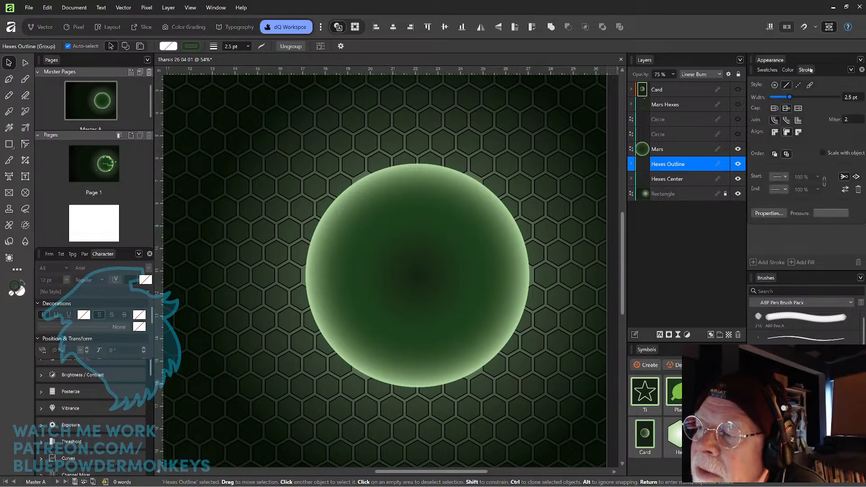
left_click(521, 272)
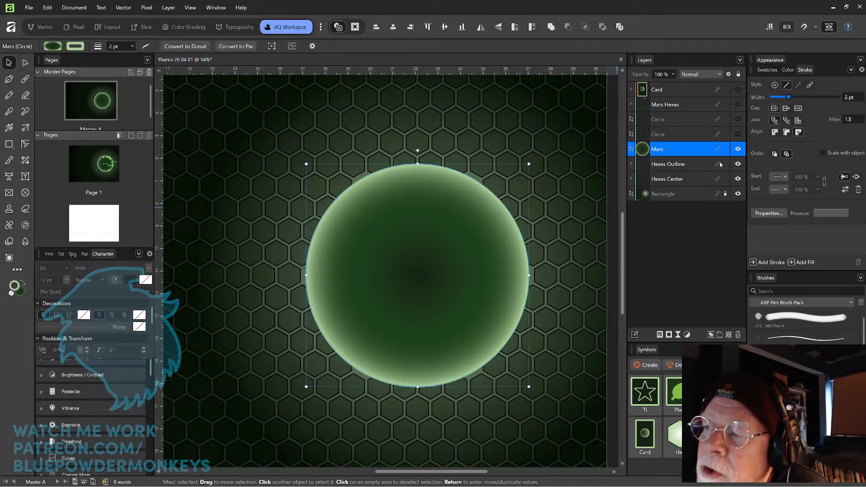
left_click(852, 97)
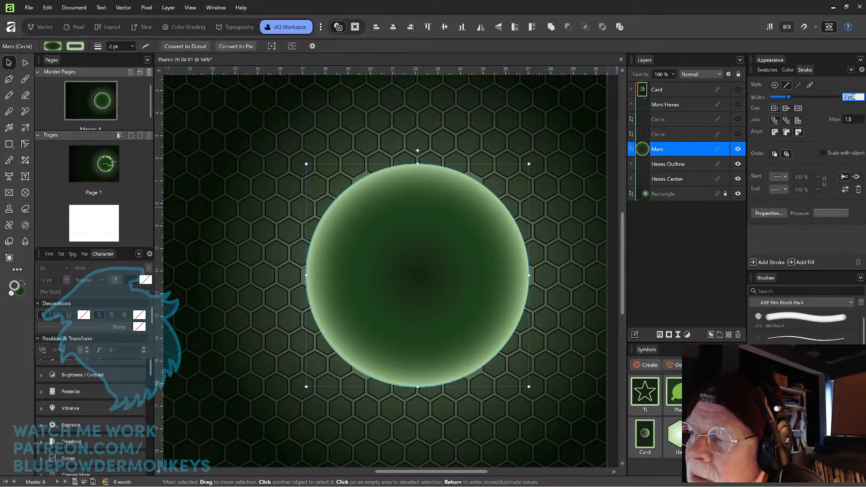
type("4")
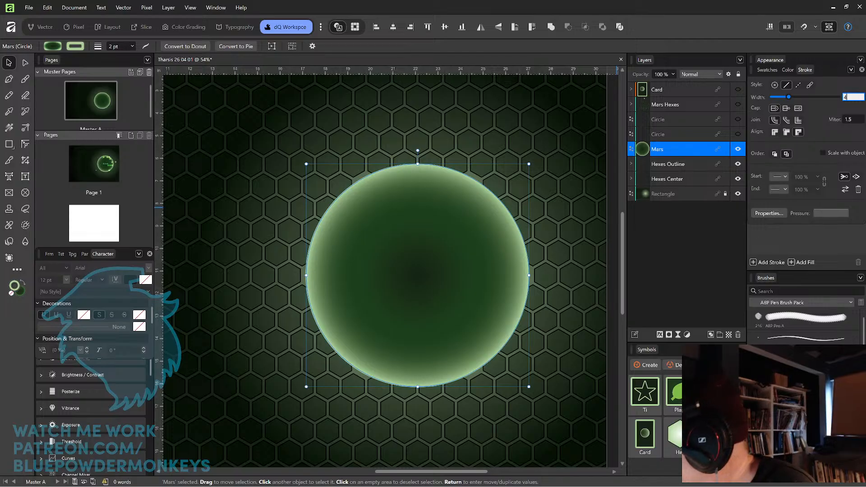
key("Return")
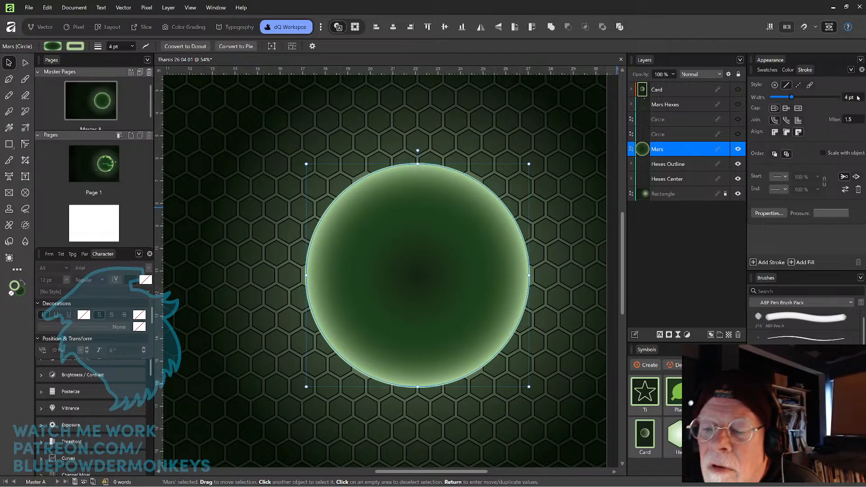
left_click(551, 253)
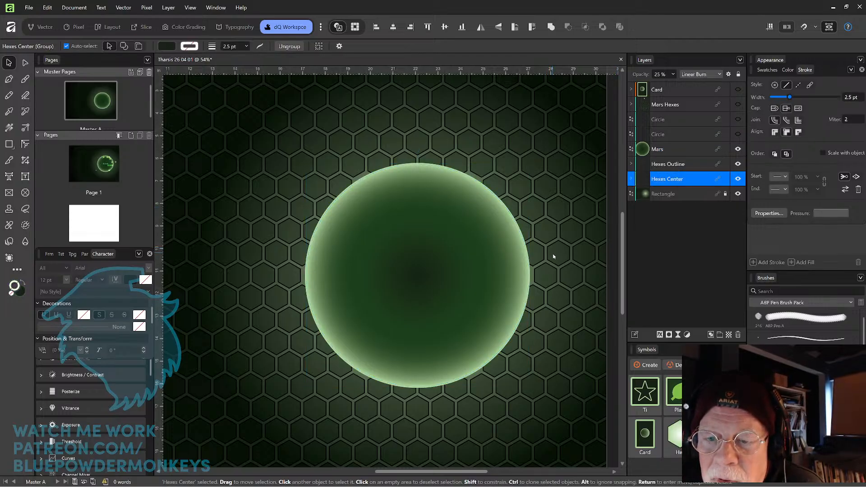
Select the Mars circle and display its radial fill with the Gradient tool.
left_click(515, 272)
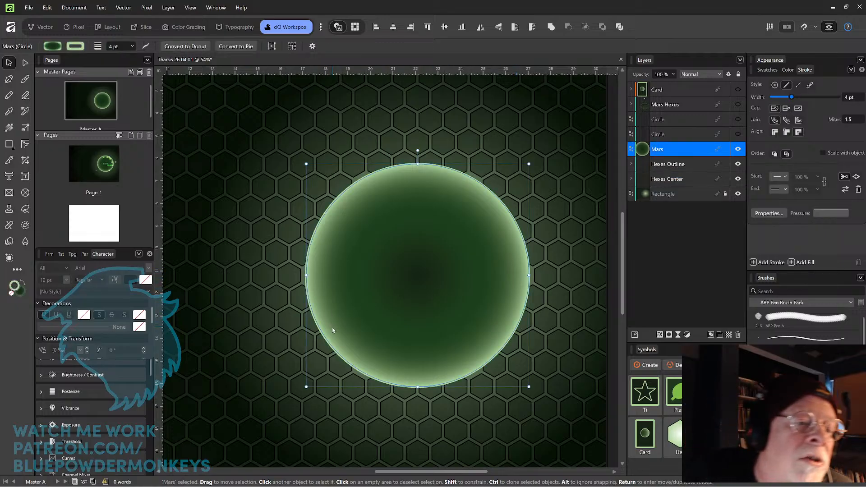
left_click(9, 127)
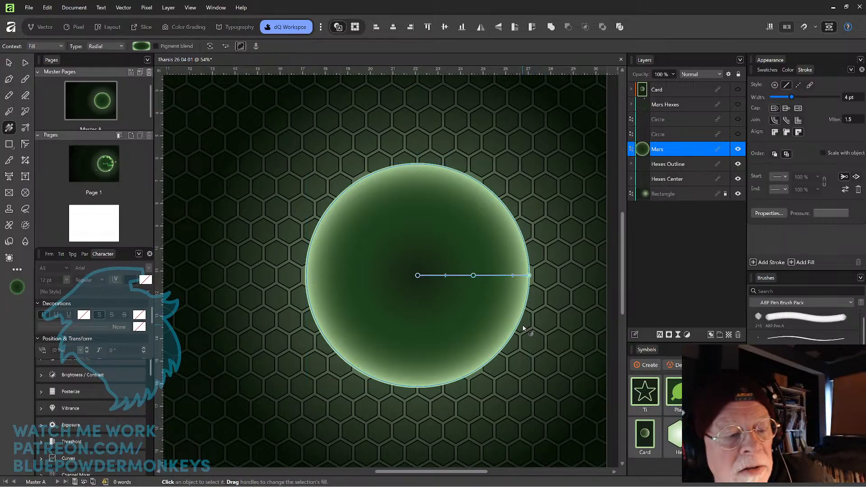
Examine the middle color stop of the Mars circle's radial fill with the Gradient tool.
mouse_move(474, 275)
left_mouse_down()
mouse_move(499, 275)
mouse_move(474, 276)
left_mouse_up()
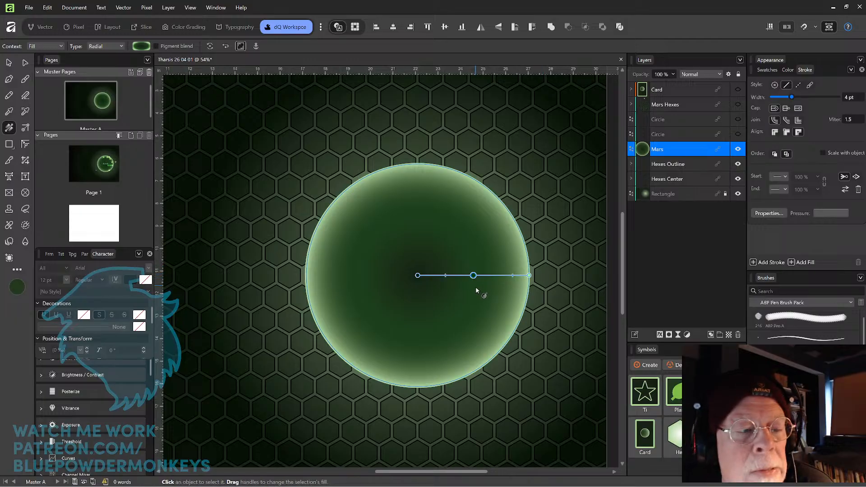
left_click(8, 62)
left_click(453, 178)
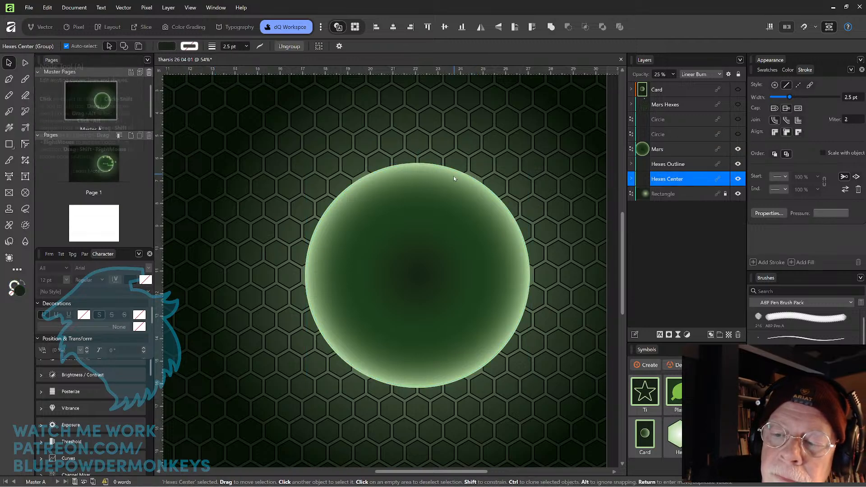
left_click(454, 177, "alt")
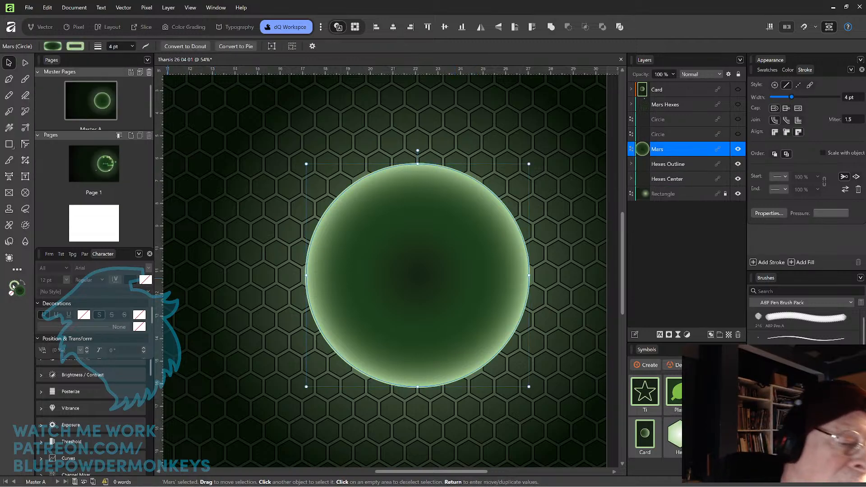
key("g")
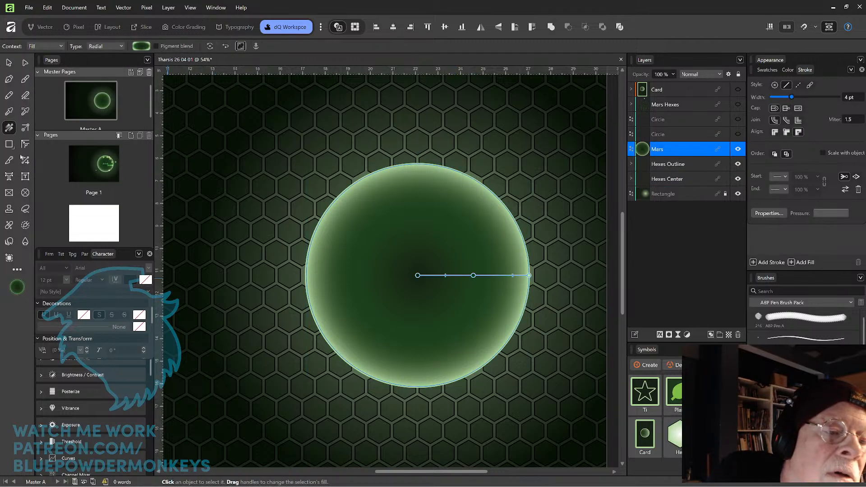
mouse_move(472, 275)
left_mouse_down()
mouse_move(502, 276)
mouse_move(472, 276)
mouse_move(473, 285)
left_mouse_up()
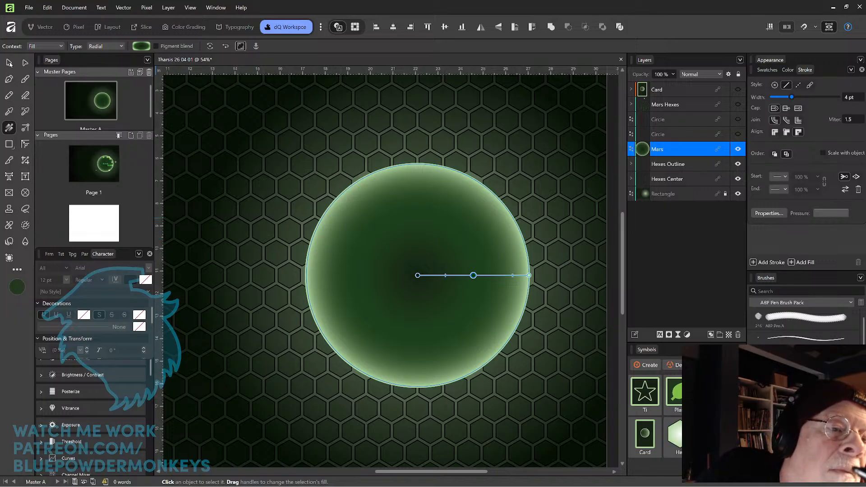
key("v")
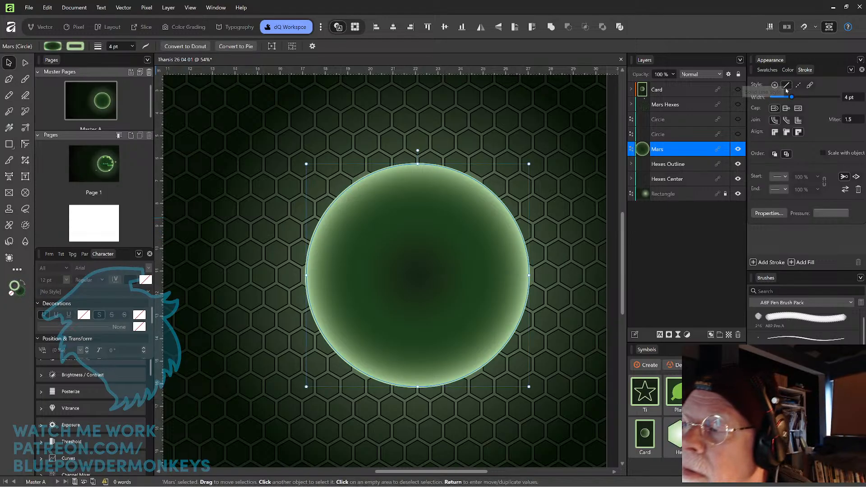
Apply the radial gradient swatch of the 70s Mono Green palette to the Mars circle's stroke.
left_click(768, 70)
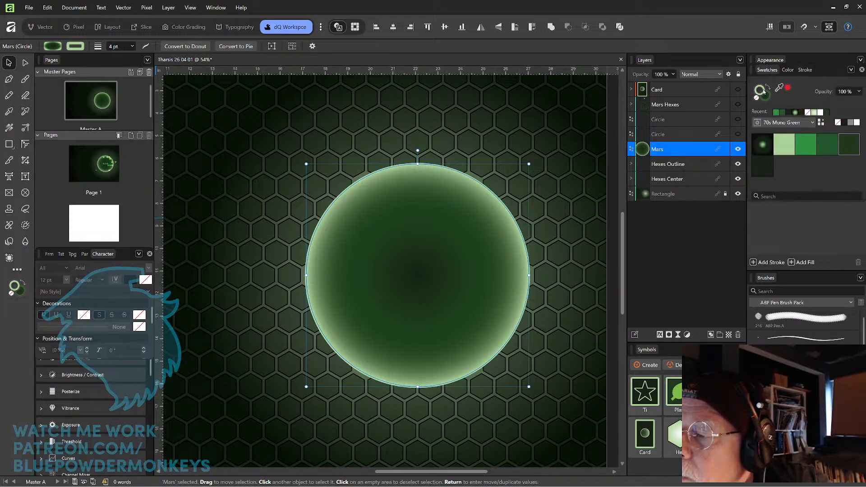
left_click(764, 148)
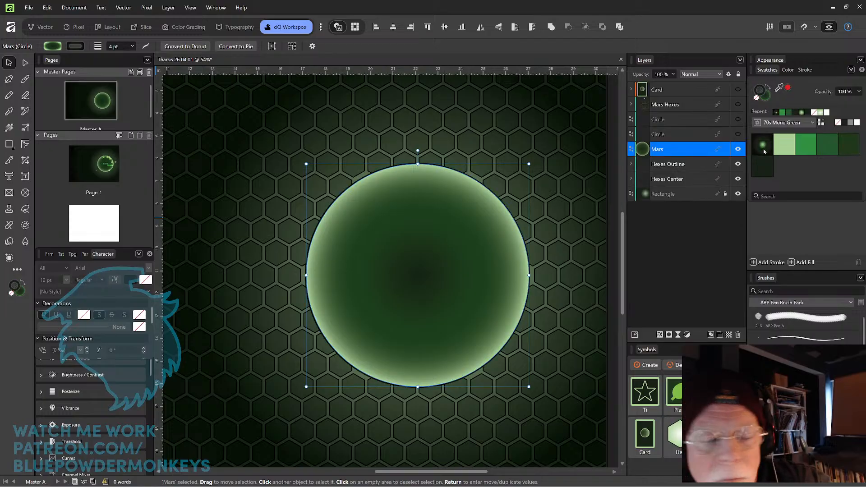
left_click(8, 128)
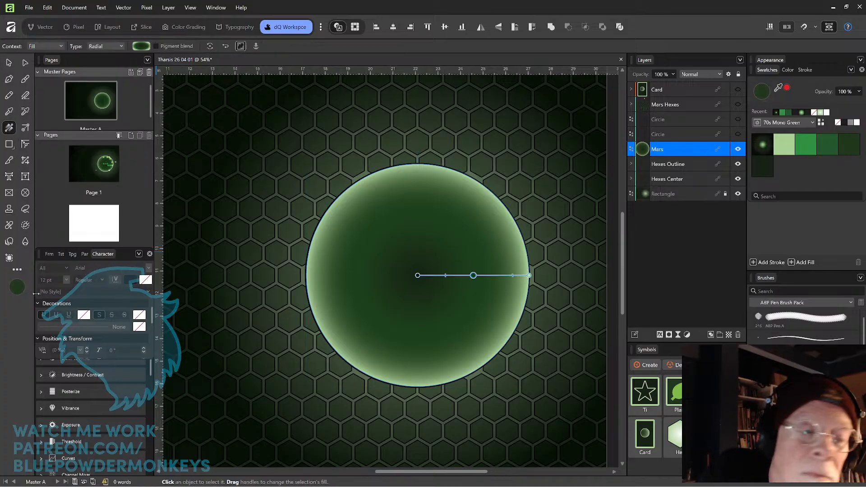
left_click(9, 62)
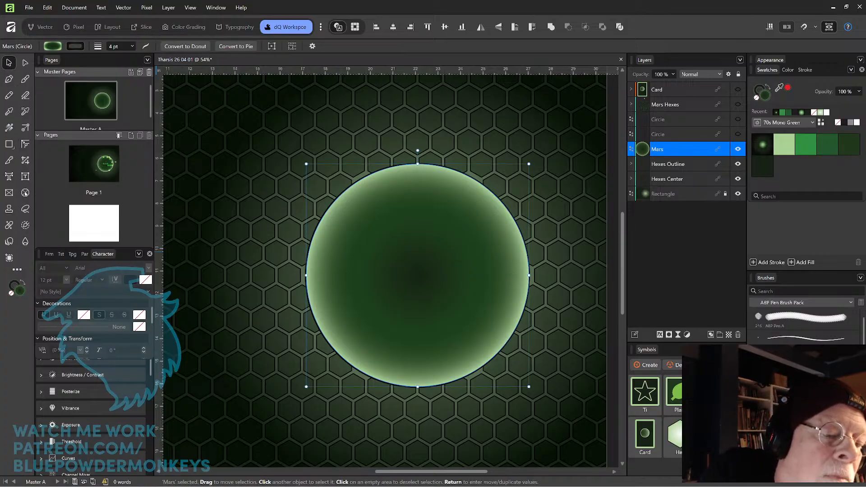
double_click(16, 286)
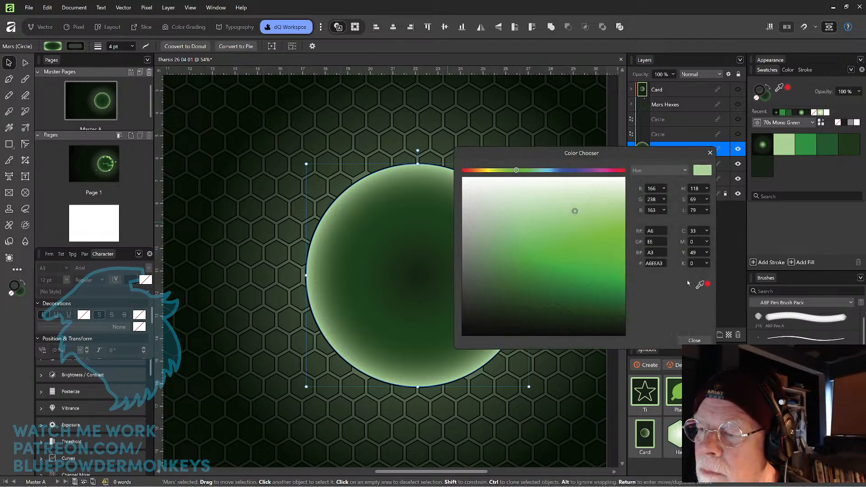
left_click(694, 341)
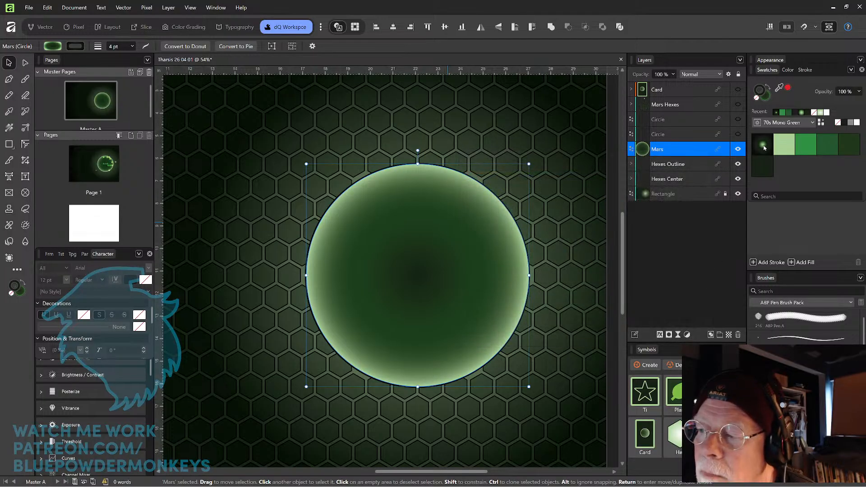
Edit the 70s Mono Green gradient swatch: shift its second stop toward the light end, set the type to Linear and the middle stop to 68%.
left_click(762, 150)
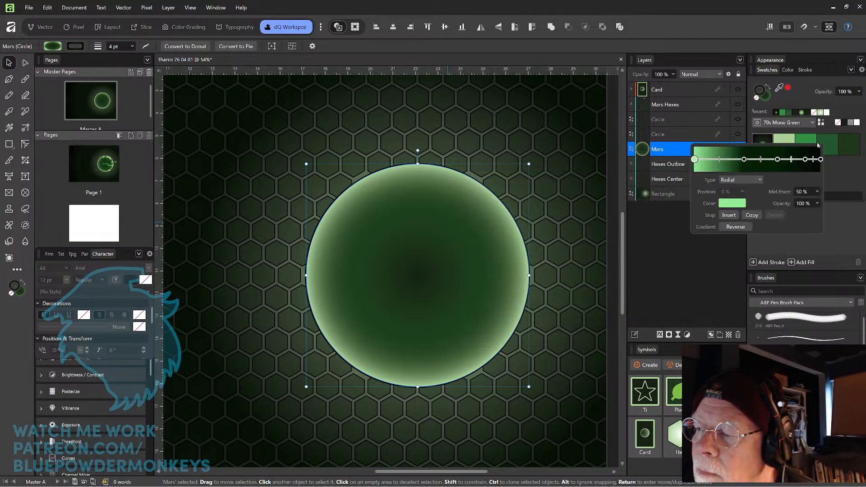
left_click_drag(745, 159, 722, 170)
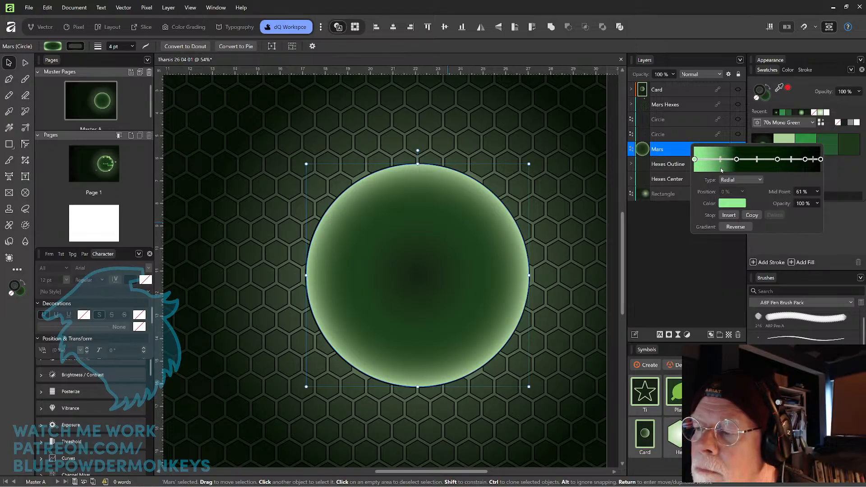
left_click(758, 180)
left_click(756, 181)
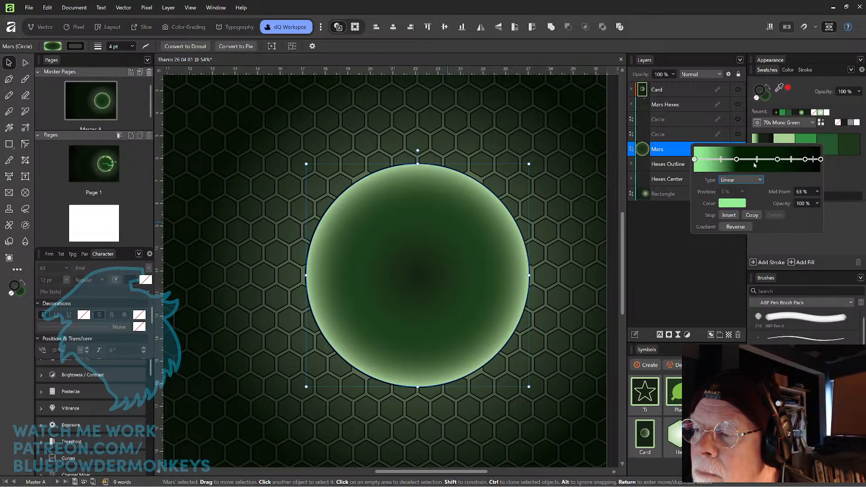
left_click_drag(777, 159, 779, 159)
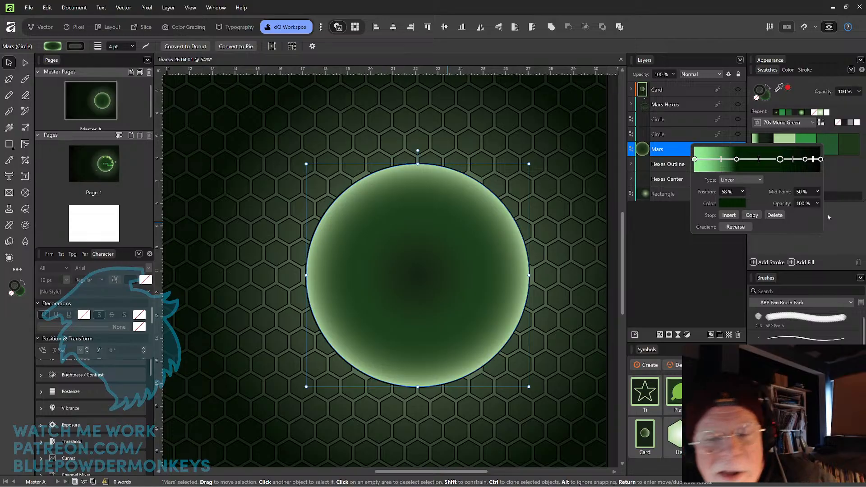
left_click(833, 199)
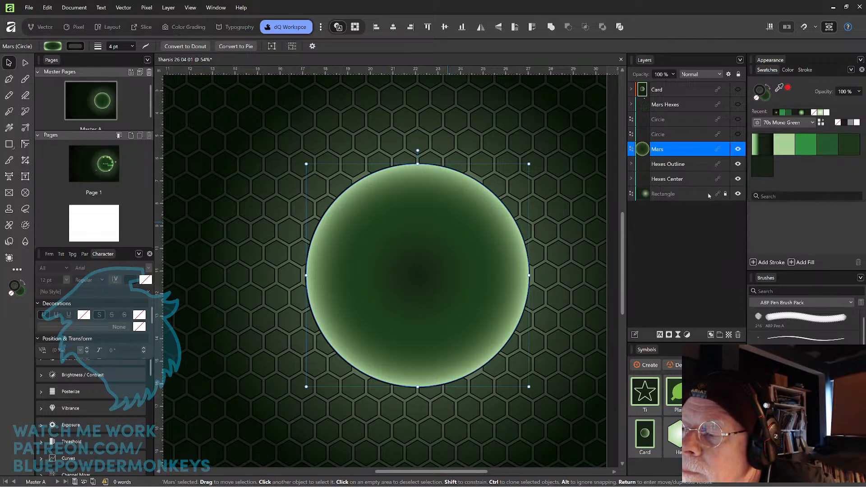
Undo the stroke changes on the Mars circle back to the white 2 pt outline.
left_click(558, 265)
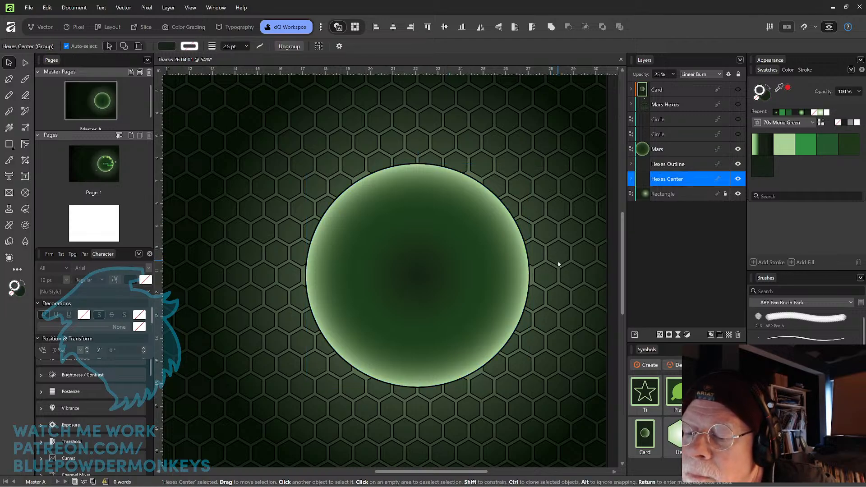
key("ctrl+z")
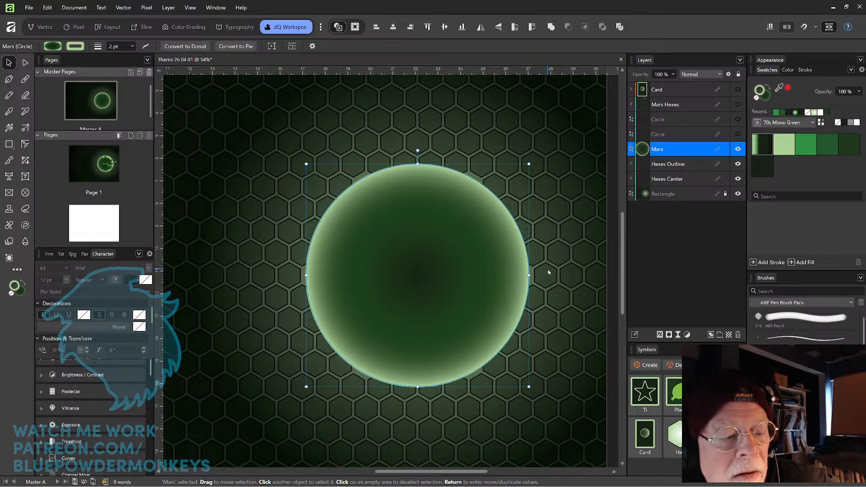
key("ctrl+z")
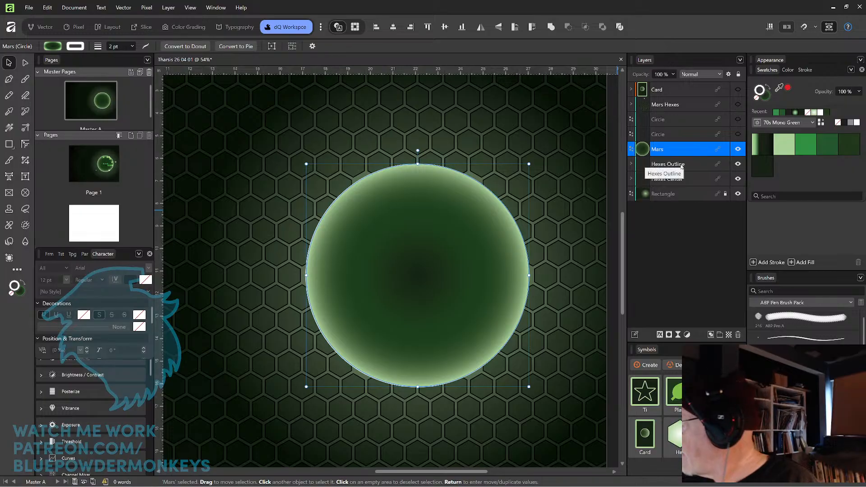
Convert the Mars circle to curves and check the middle stop of its radial fill.
right_click(425, 249)
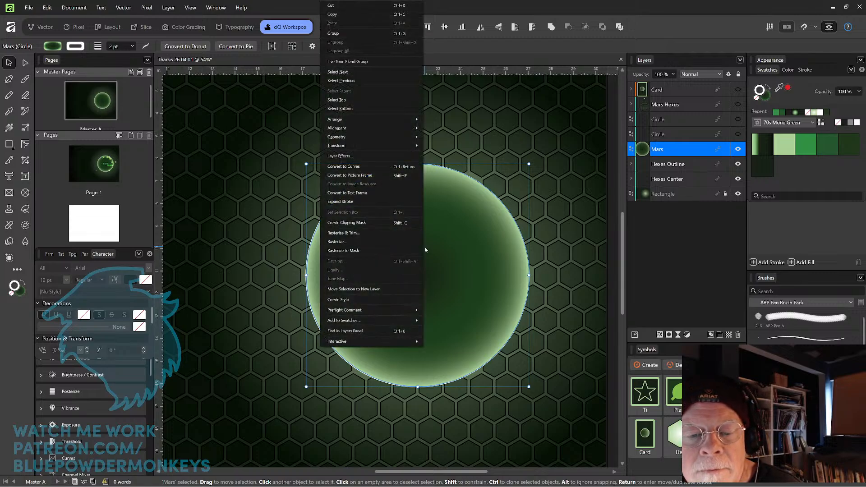
left_click(371, 167)
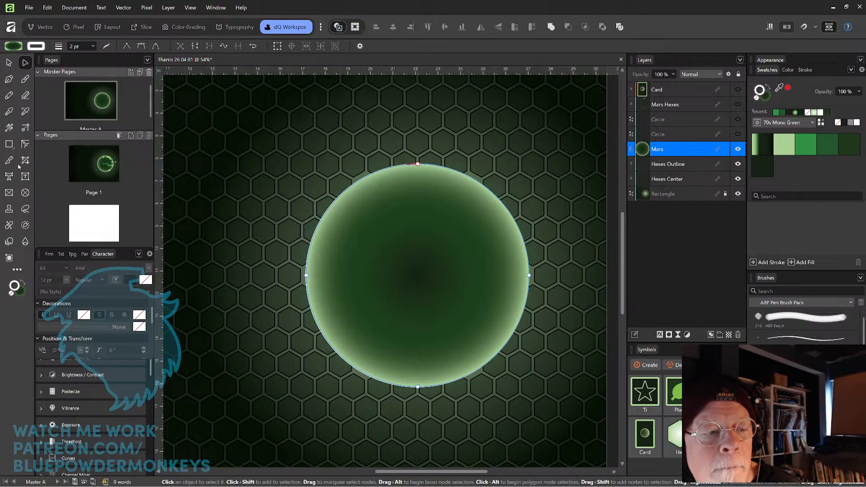
left_click(9, 128)
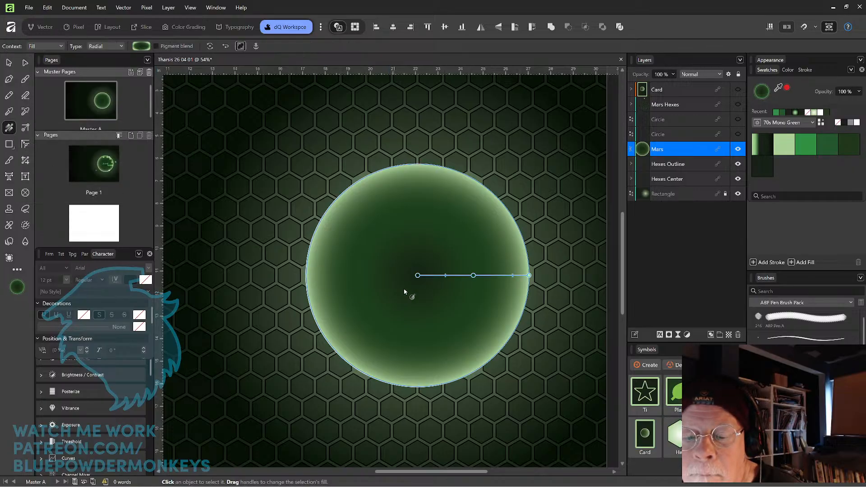
mouse_move(470, 275)
left_mouse_down()
mouse_move(451, 275)
mouse_move(473, 276)
left_mouse_up()
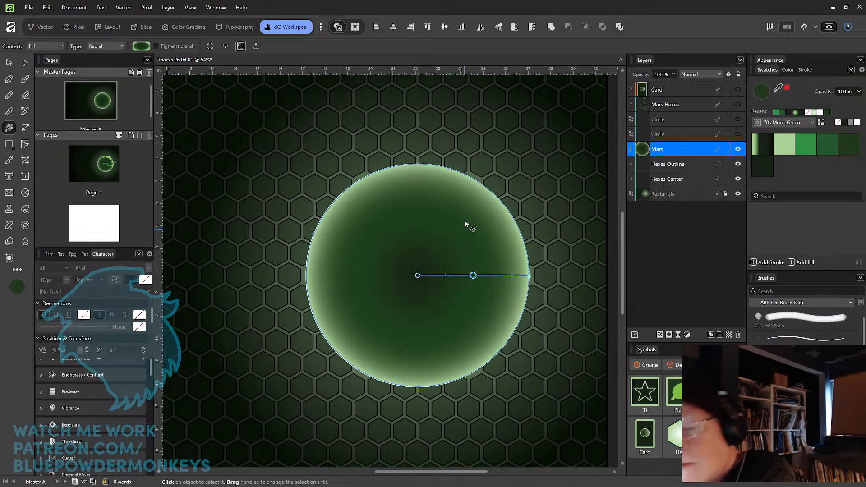
left_click(8, 63)
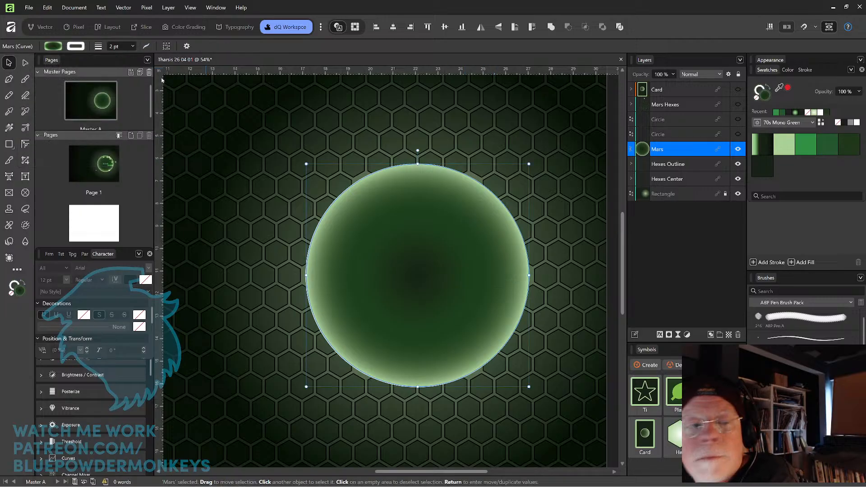
Reselect the Mars curve and remove its stroke color.
left_click(594, 127)
left_click(497, 241)
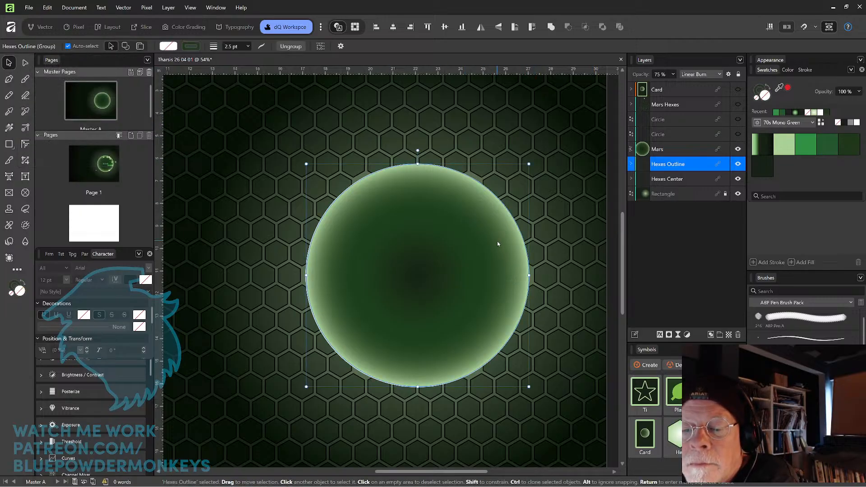
left_click(13, 285)
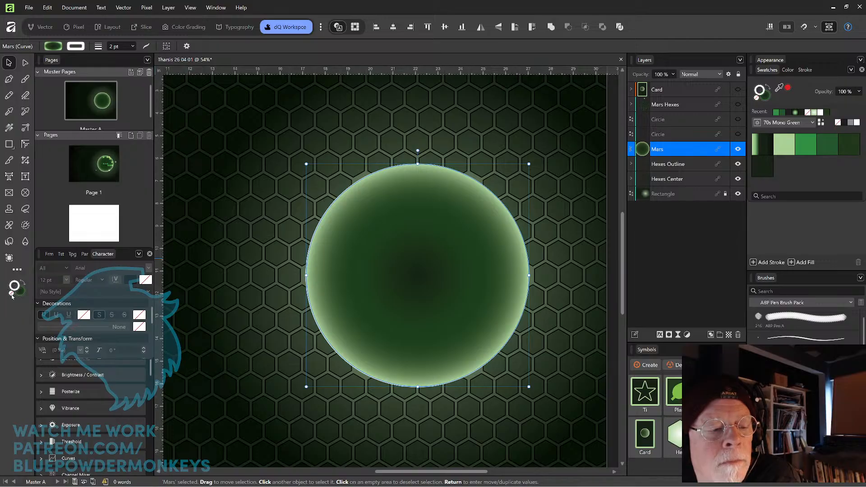
left_click(20, 291)
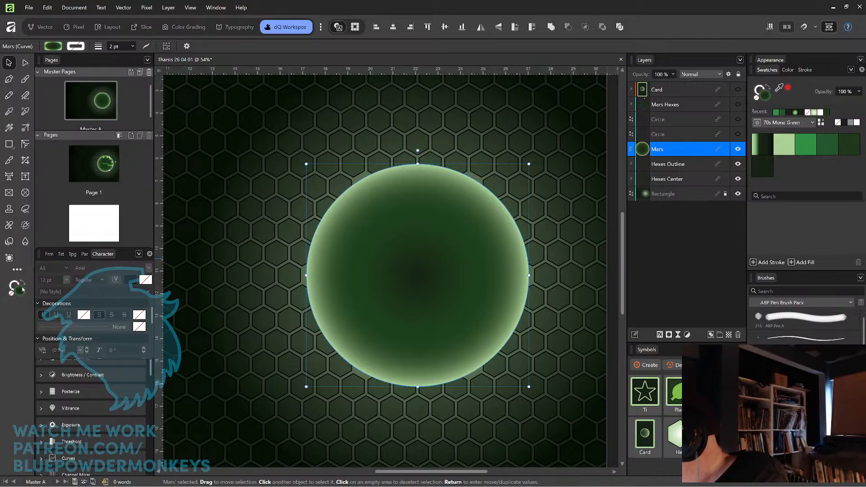
Duplicate the Mars curve and swap the copy's fill and stroke.
key("ctrl+j")
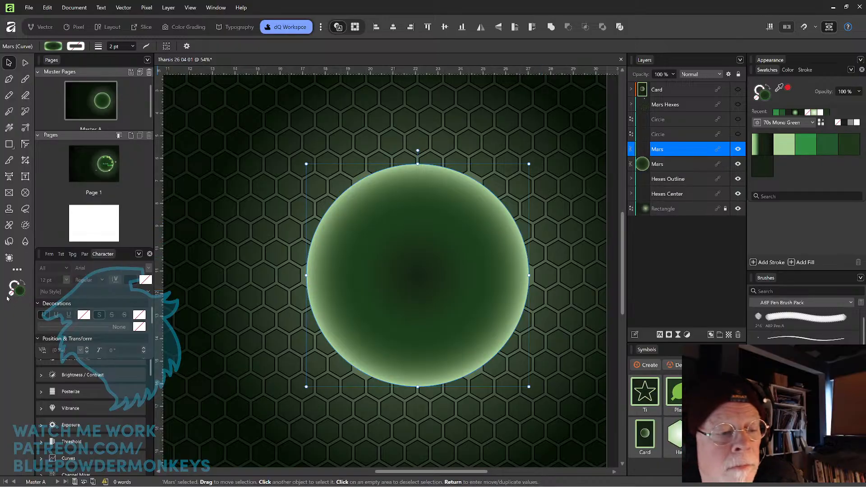
left_click(23, 284)
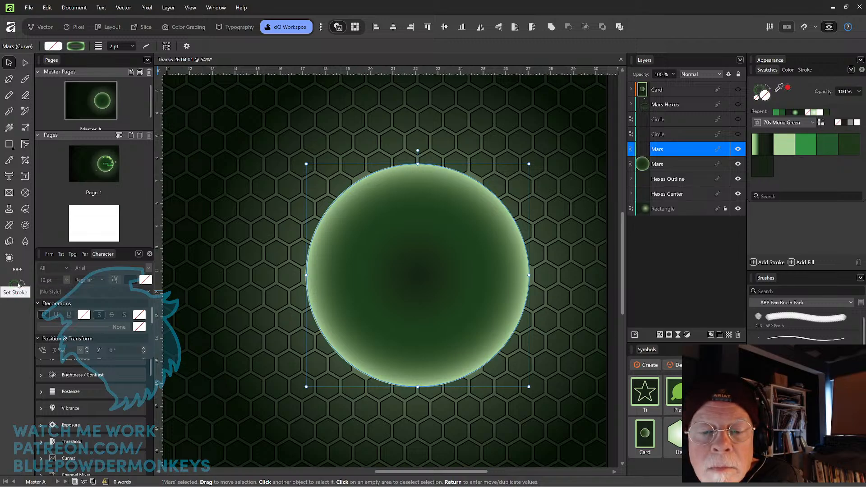
Hide the original Mars curve and set the duplicate's stroke width to 4 pt.
left_click(737, 164)
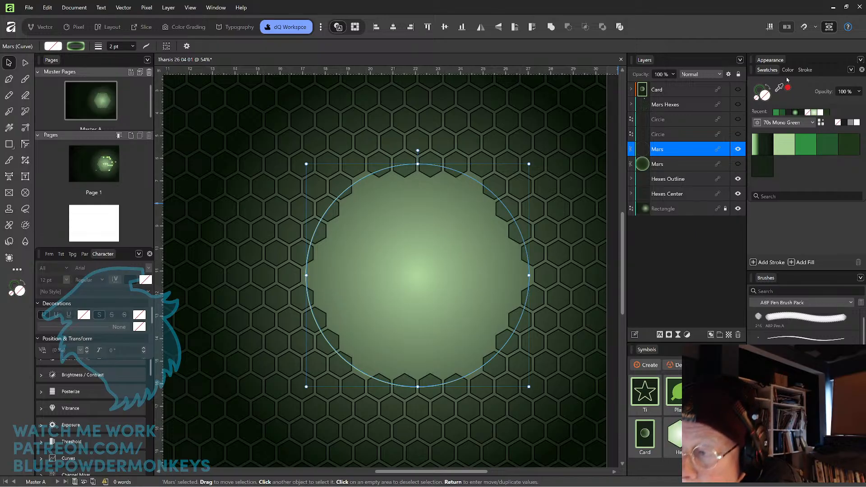
left_click(800, 71)
left_click(852, 97)
type("4")
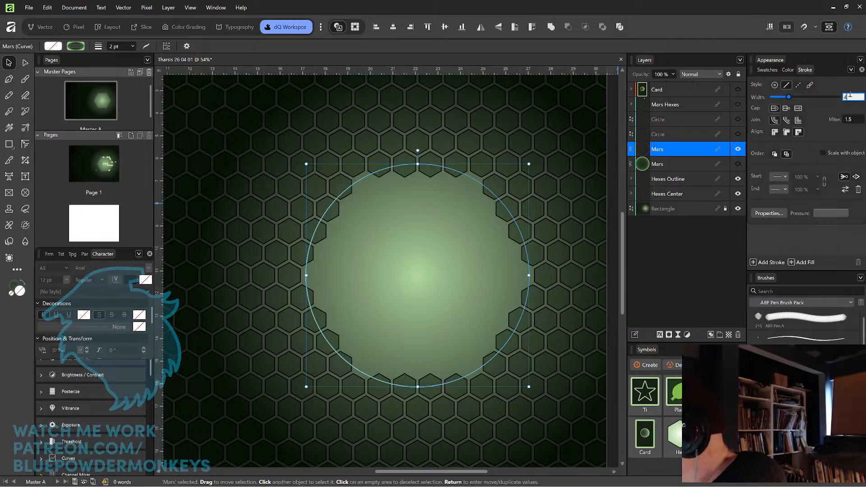
key("Return")
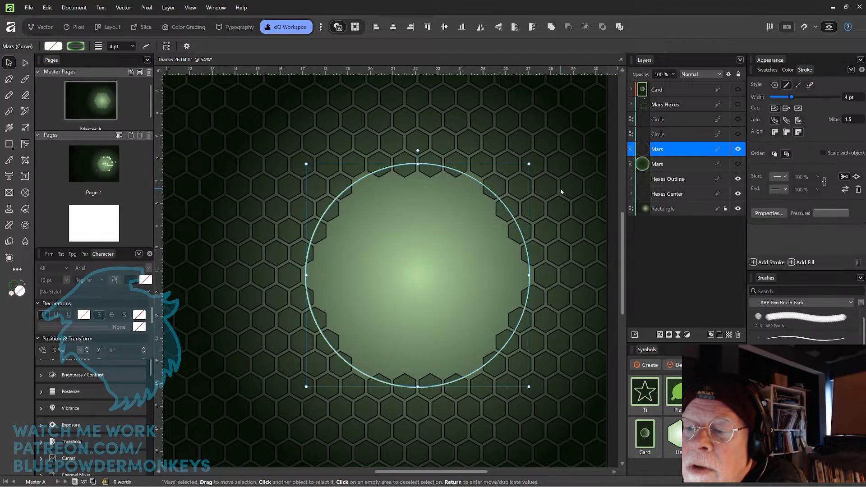
double_click(12, 285)
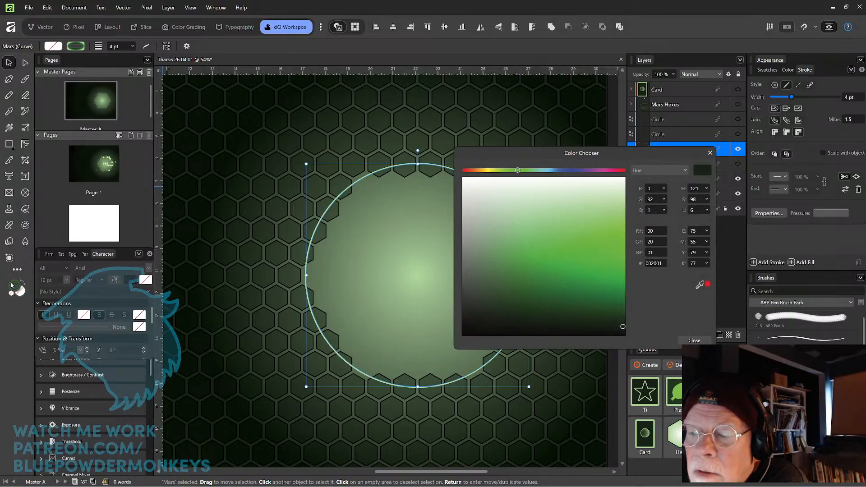
left_click(693, 341)
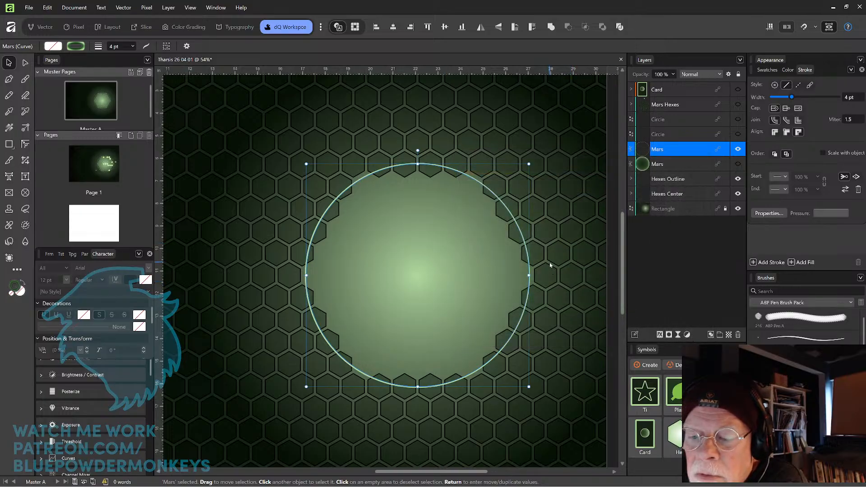
Select the duplicate Mars outline curve and apply the 70s Mono Green palette's green-to-black gradient swatch to its stroke.
left_click(535, 255)
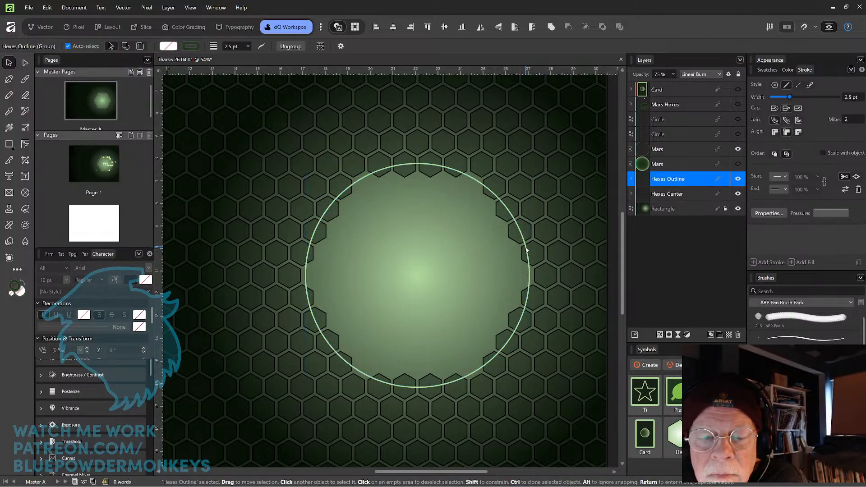
left_click(526, 250)
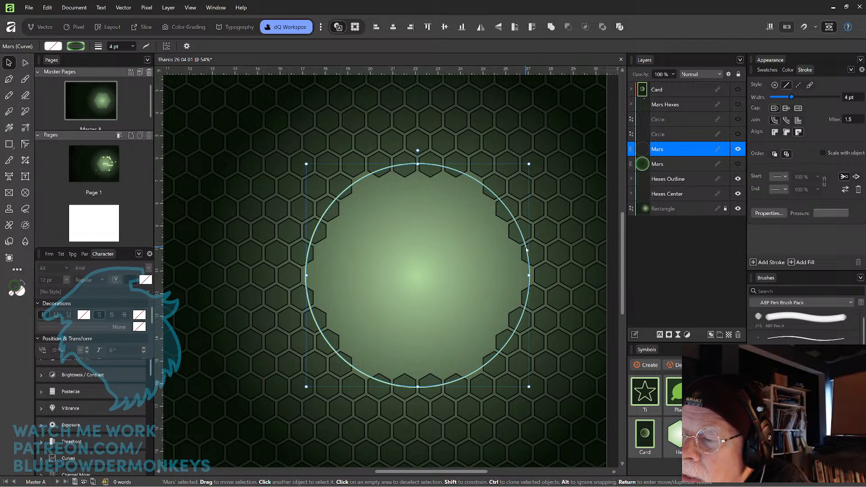
left_click(767, 70)
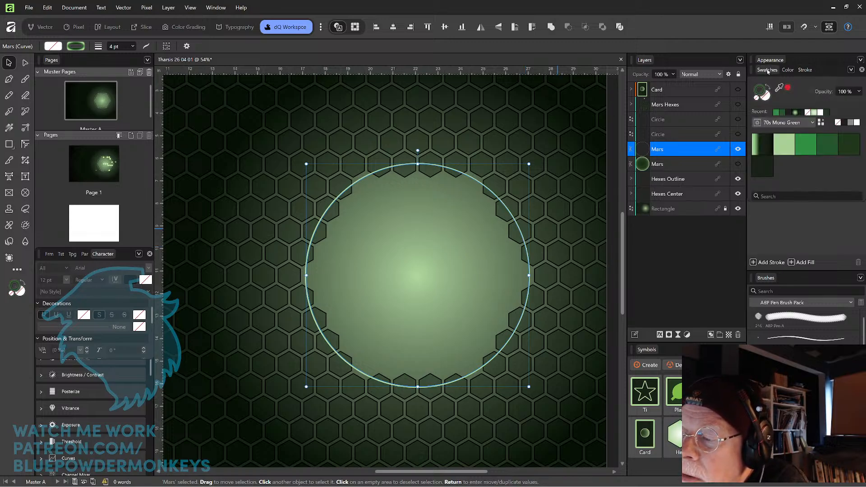
left_click(763, 148)
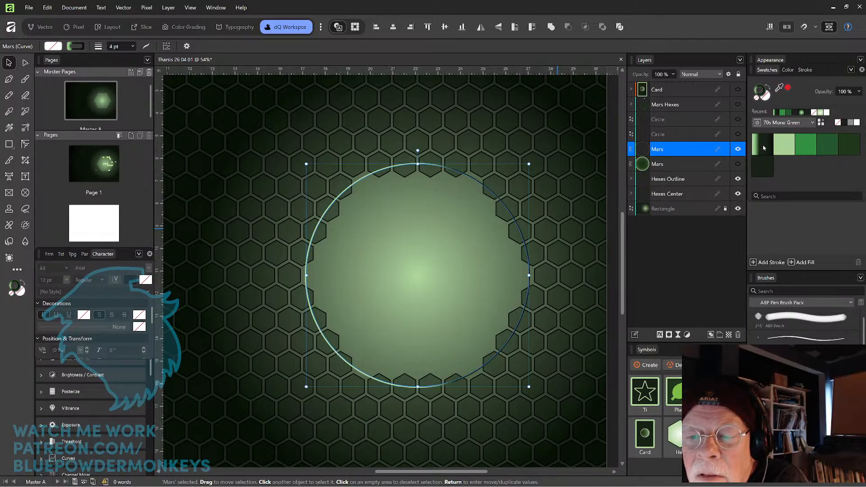
Simplify the outline's linear gradient by deleting two intermediate stops and shifting the remaining middle stop toward the light end.
left_click(763, 152)
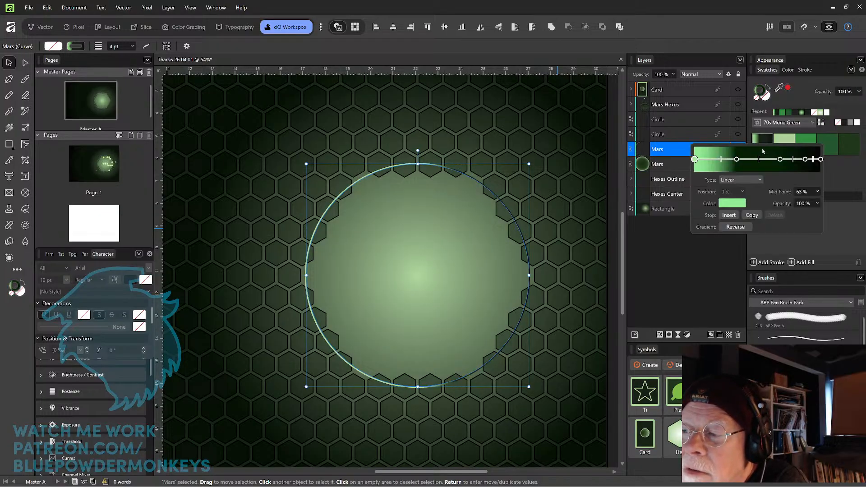
left_click_drag(737, 160, 746, 161)
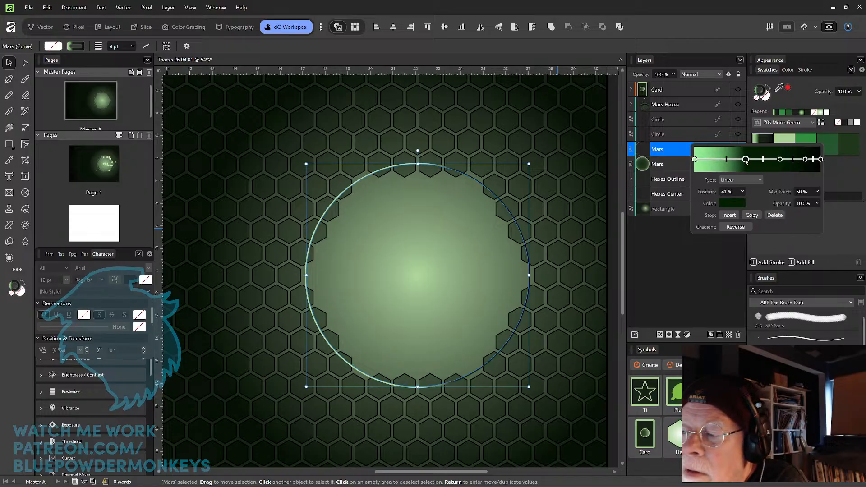
left_click(775, 215)
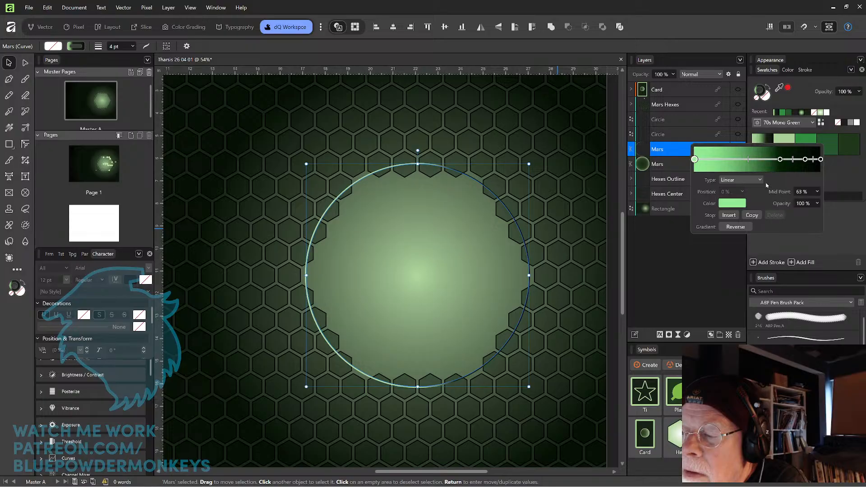
left_click(805, 159)
left_click(775, 215)
left_click_drag(781, 160, 763, 164)
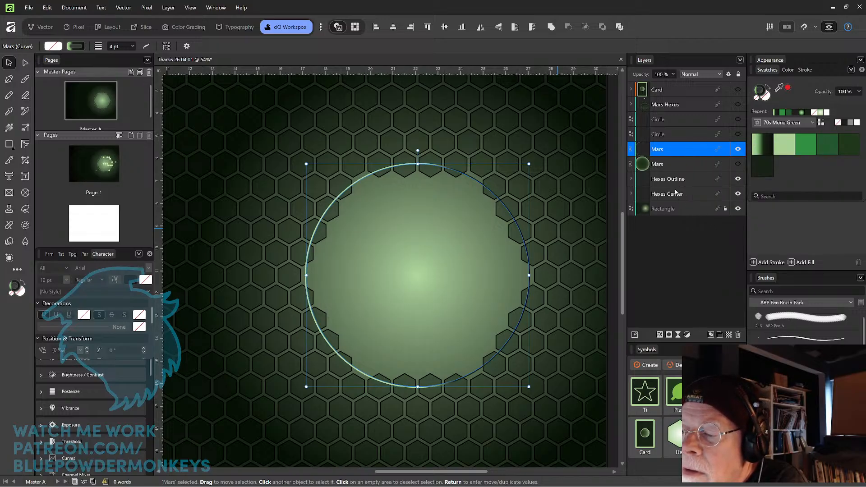
Show the original Mars curve again and check the center, middle and outer stops of its radial fill.
left_click(738, 165)
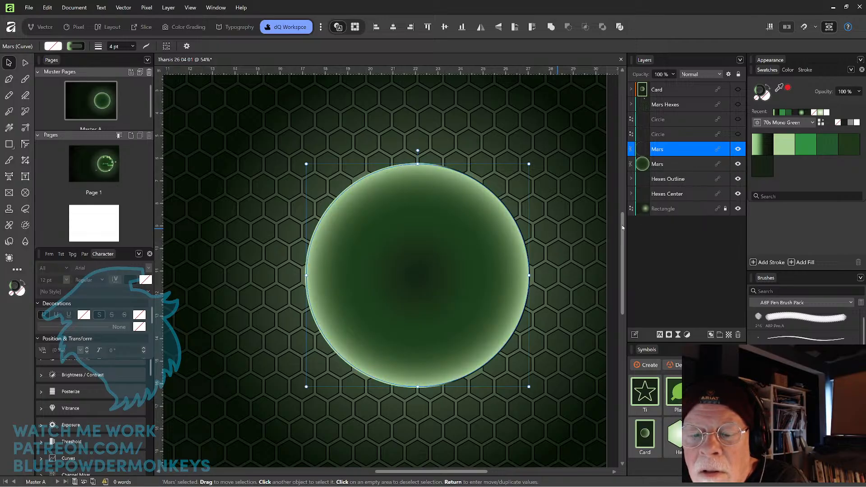
left_click(463, 280)
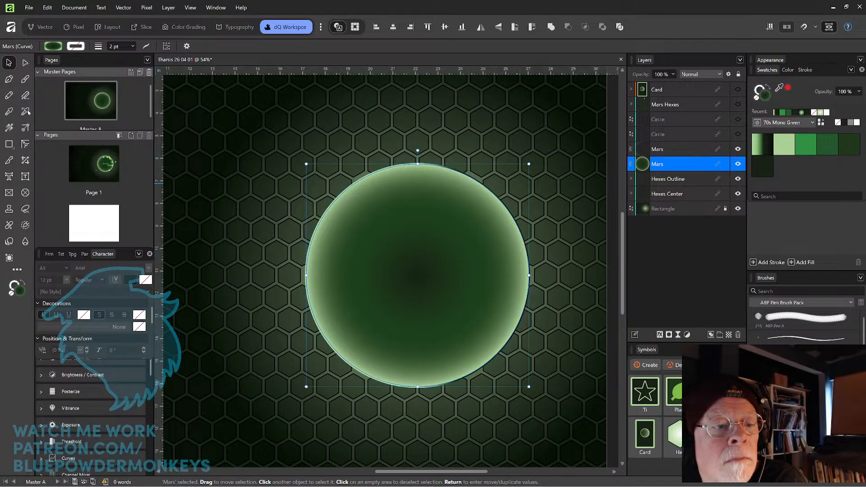
left_click(12, 128)
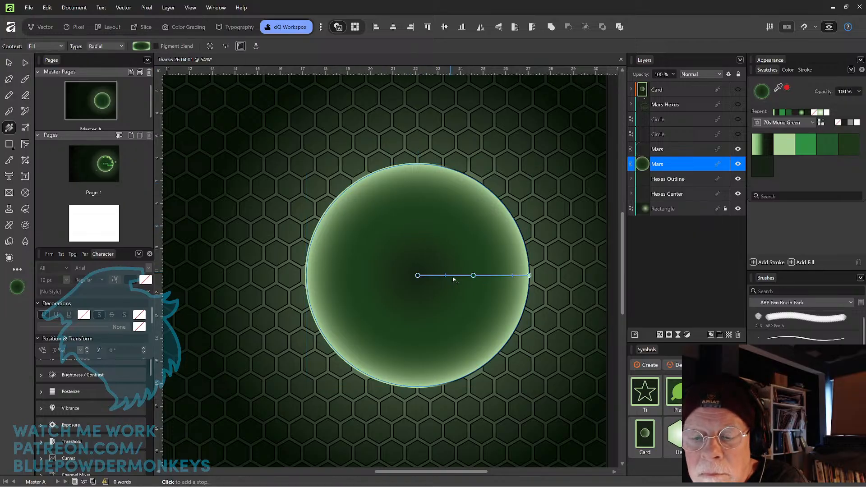
left_click(417, 275)
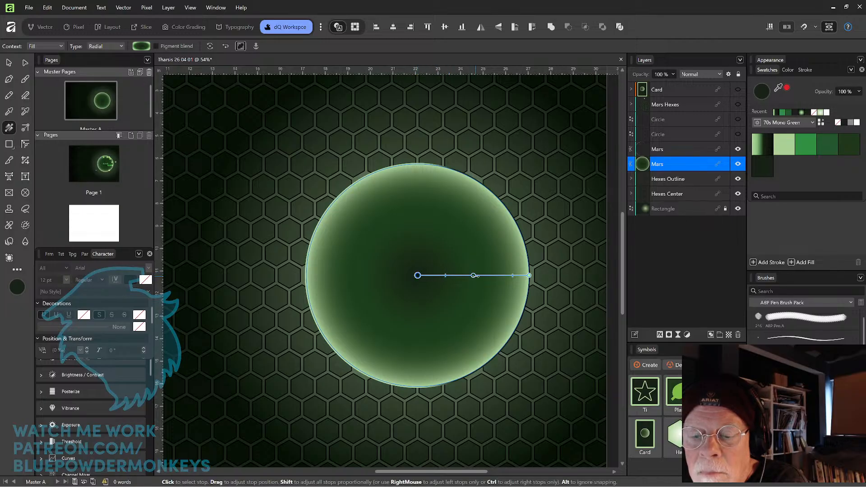
left_click(474, 276)
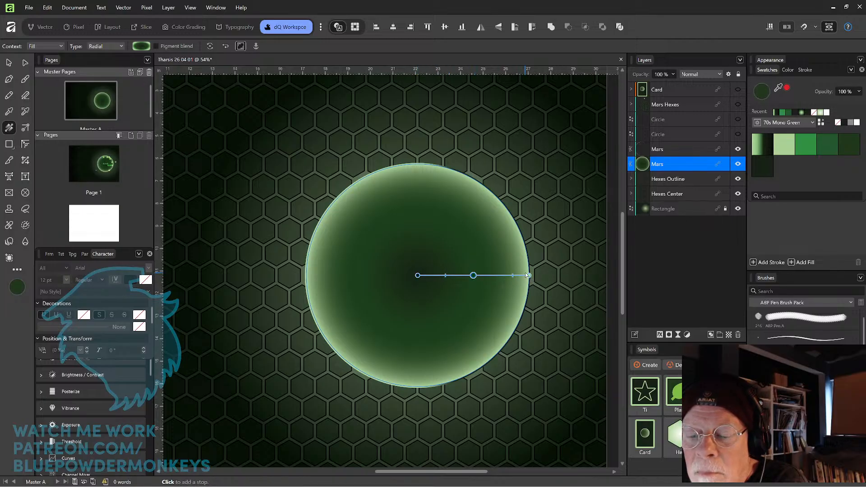
left_click(528, 275)
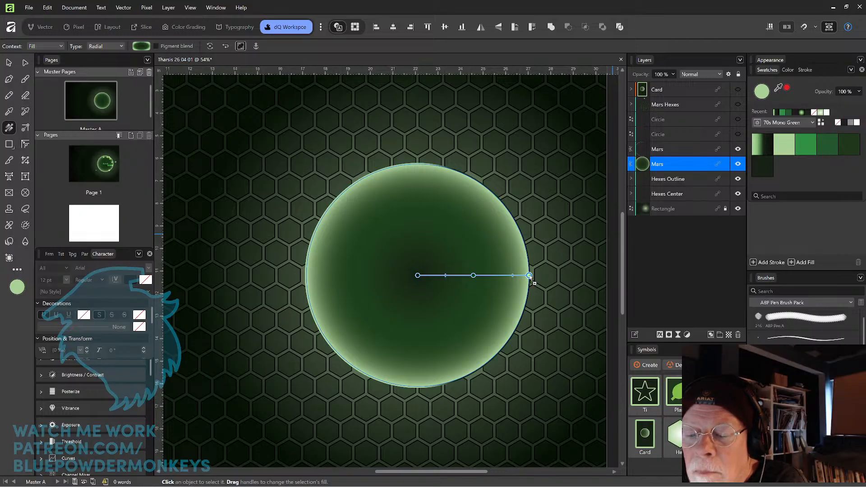
Recolor the Mars radial fill with a dark green outer stop and a light green center stop.
left_click_drag(828, 144, 530, 276)
left_click_drag(787, 149, 473, 276)
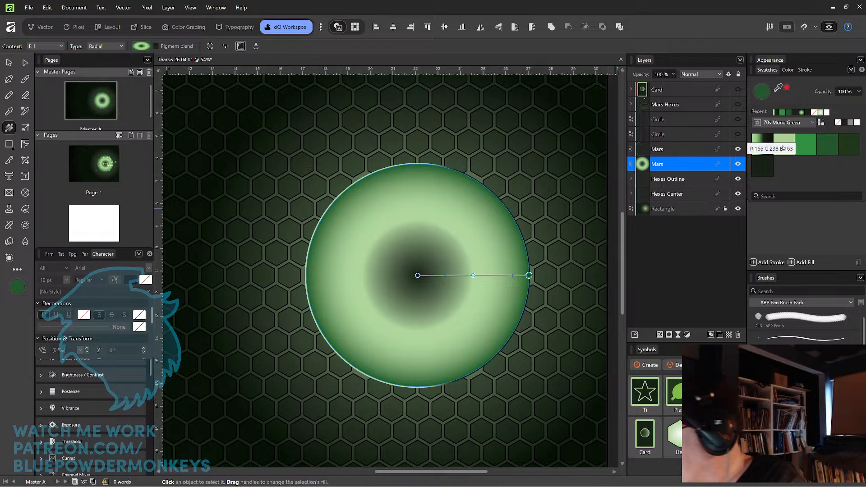
left_click(784, 145)
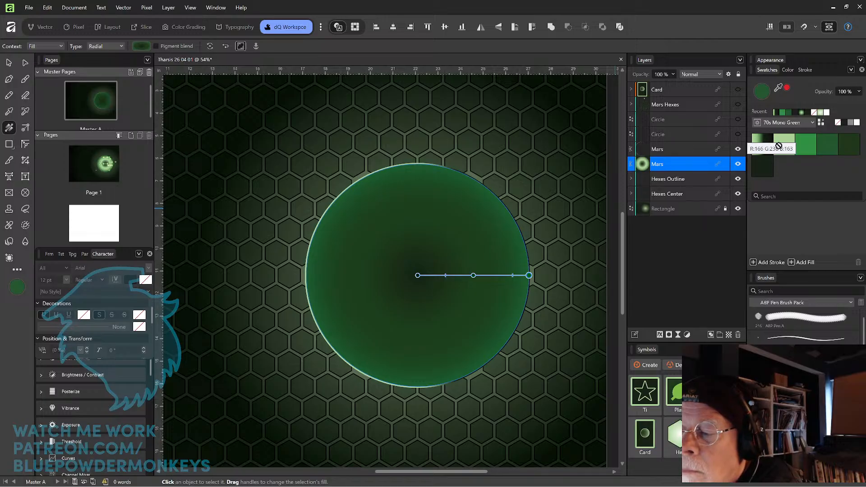
left_click_drag(784, 145, 418, 276)
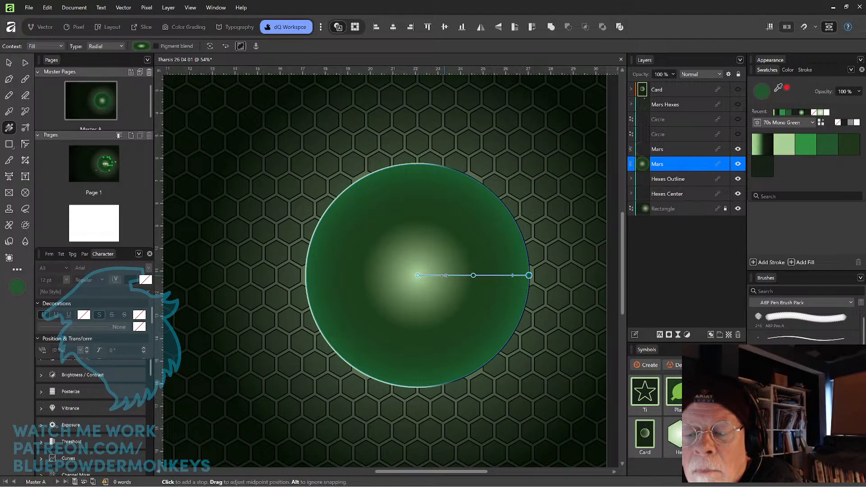
Extend the Mars radial fill well beyond the circle's edge and offset its center slightly up and to the left.
left_click_drag(445, 275, 446, 276)
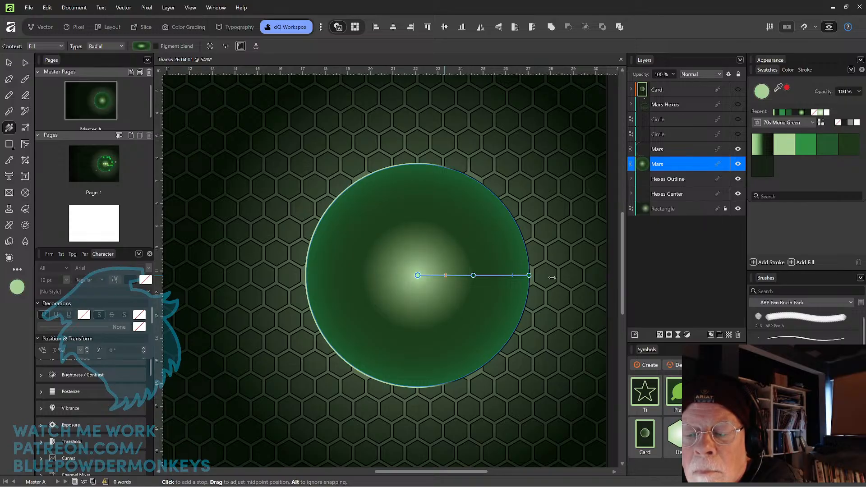
left_click_drag(533, 276, 596, 274)
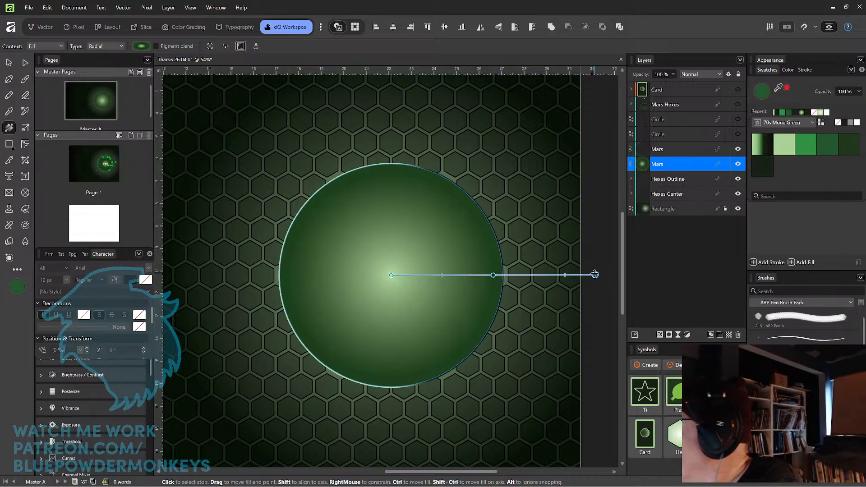
left_click_drag(391, 276, 371, 277)
mouse_move(349, 275)
left_mouse_down()
mouse_move(340, 276)
mouse_move(353, 267)
left_mouse_up()
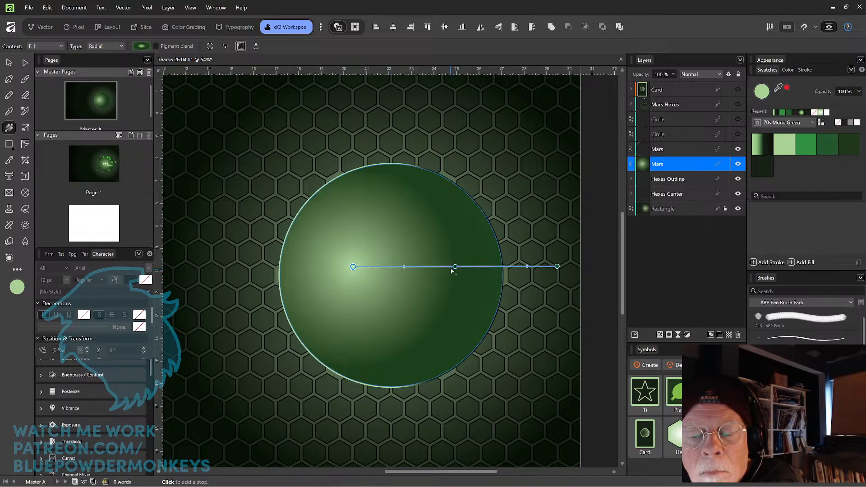
Add a fourth stop between the middle and outer stops of the Mars radial fill and reposition the middle stop.
left_click_drag(456, 266, 467, 267)
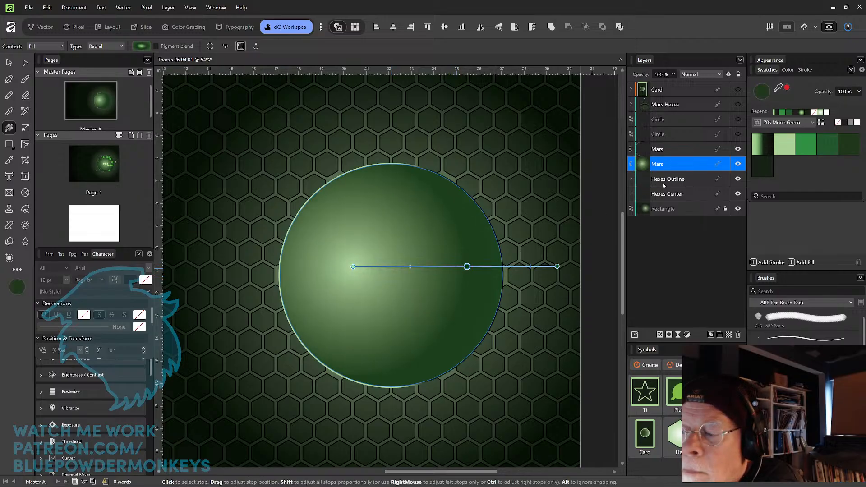
left_click(490, 266)
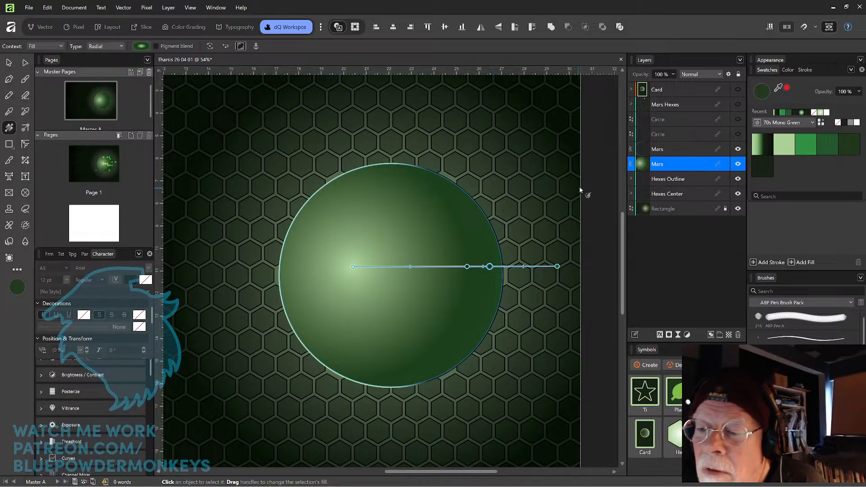
left_click_drag(467, 267, 447, 278)
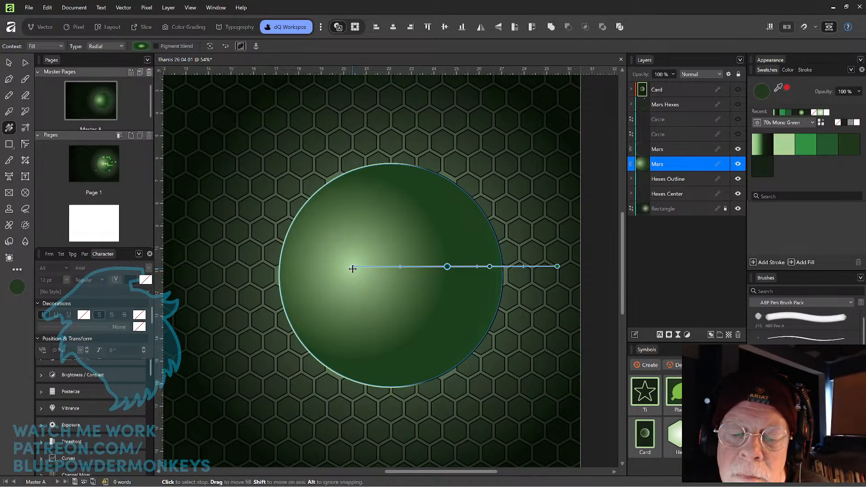
Try shifting the radial fill toward the circle's left edge and recoloring its two inner stops light and medium green.
left_click_drag(349, 267, 300, 266)
left_click_drag(395, 265, 366, 264)
left_click(783, 148)
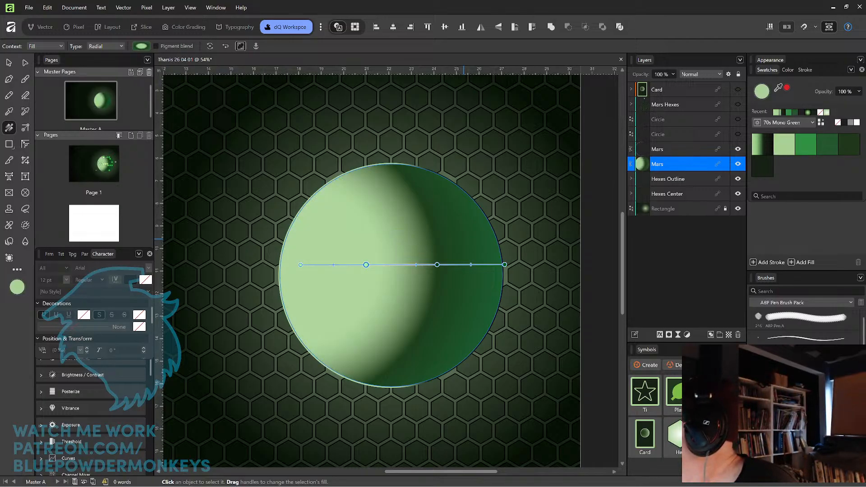
left_click(301, 265)
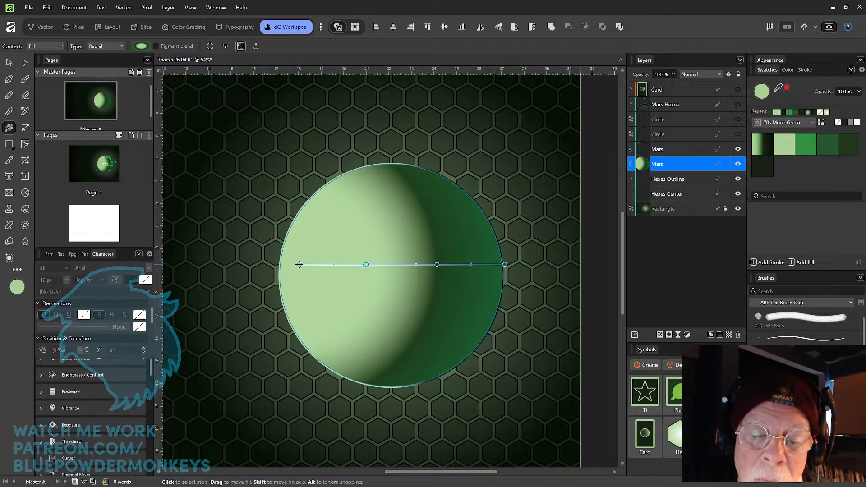
left_click(808, 150)
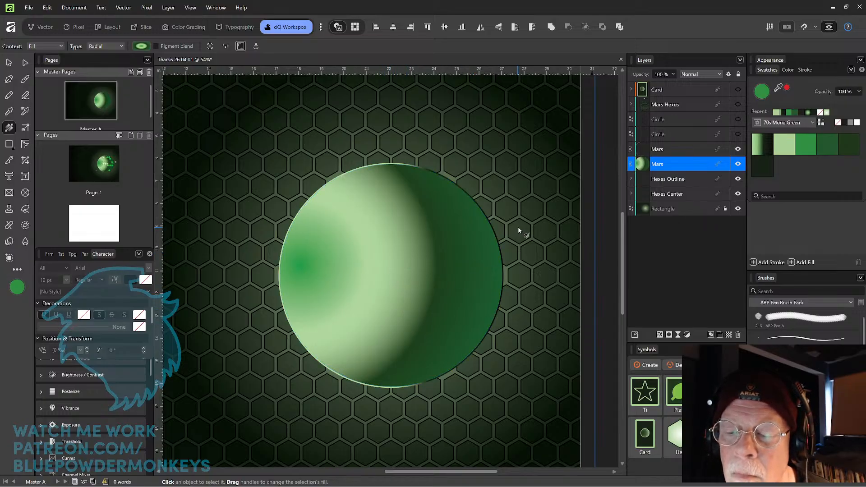
key("ctrl+z")
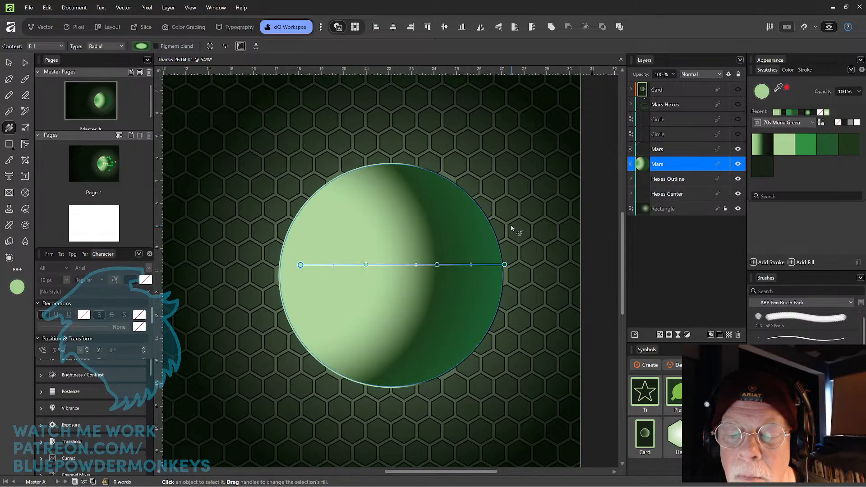
key("ctrl+shift+z")
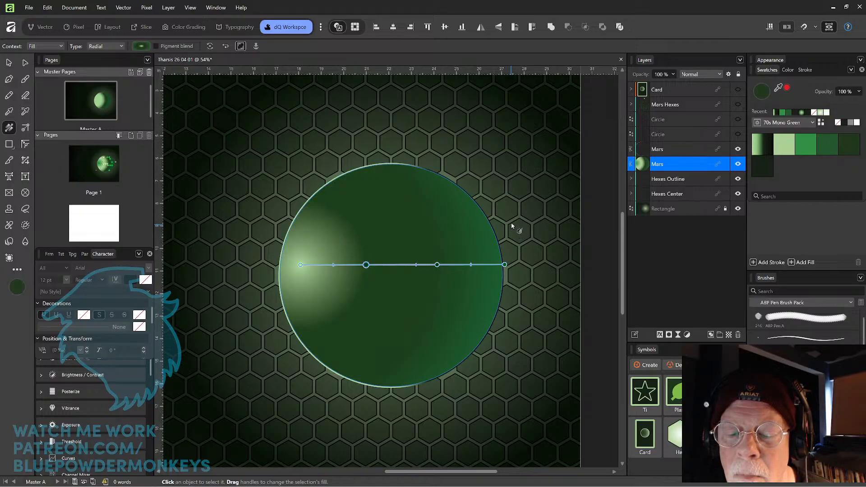
Move the radial fill's center to just left of the circle's middle and shift both intermediate stops outward.
mouse_move(366, 264)
left_mouse_down()
mouse_move(395, 265)
mouse_move(331, 269)
mouse_move(358, 270)
left_mouse_up()
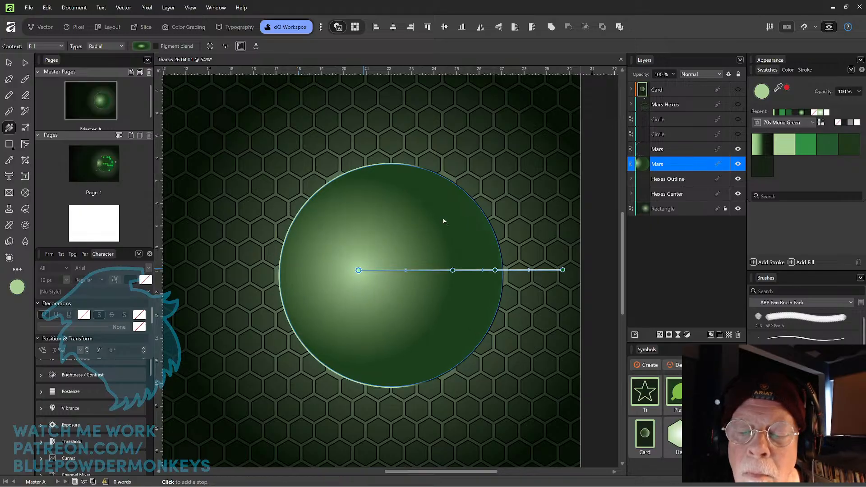
left_click_drag(452, 270, 466, 271)
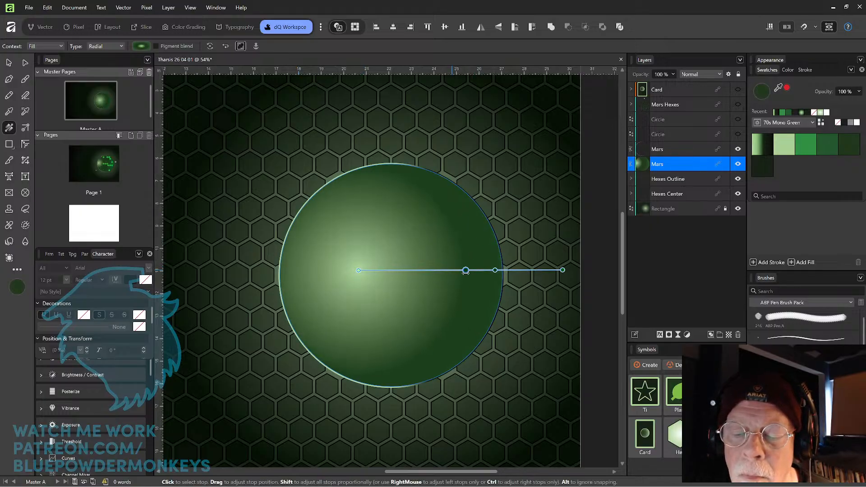
left_click_drag(495, 270, 508, 270)
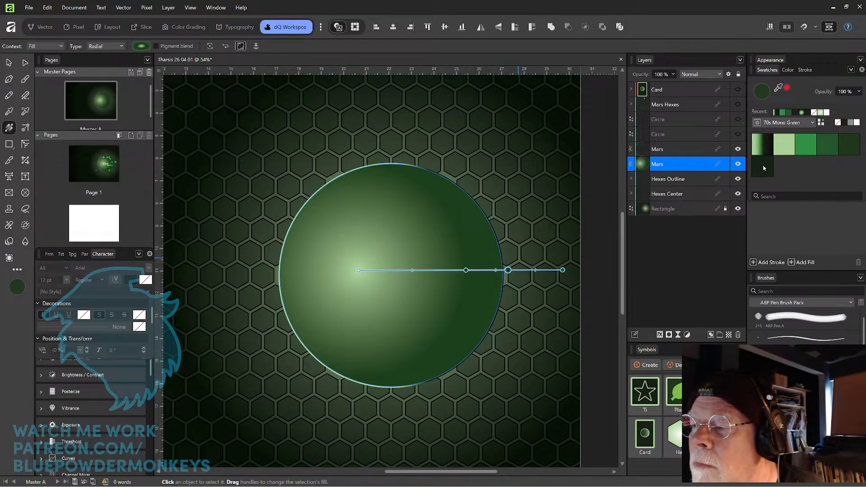
Recolor the radial fill's outermost stop with the darkest green swatch and select the stop just inside it.
left_click(562, 270)
left_click(761, 174)
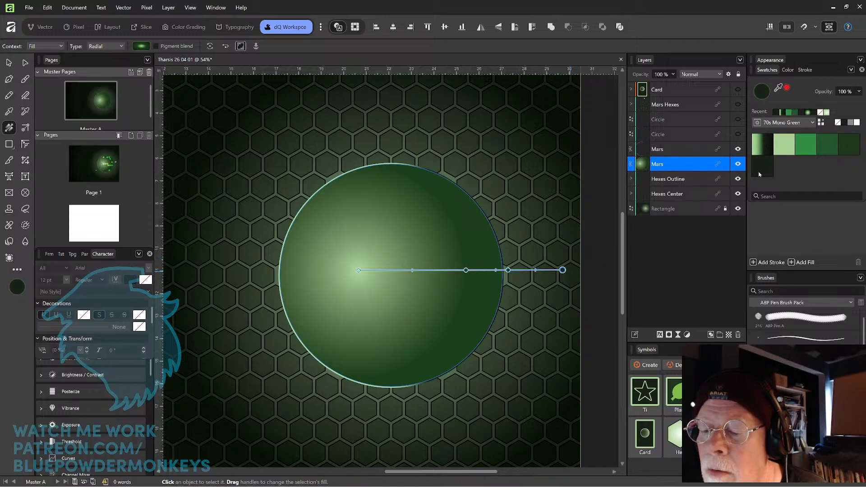
left_click(508, 270)
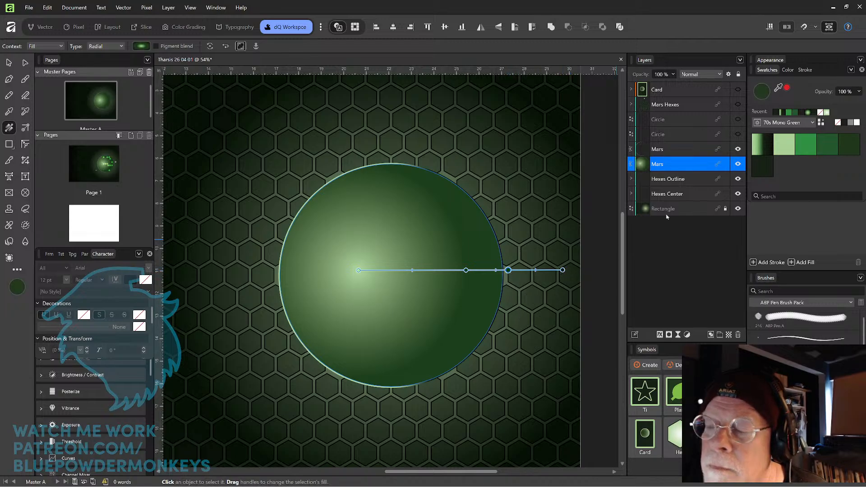
left_click(563, 270)
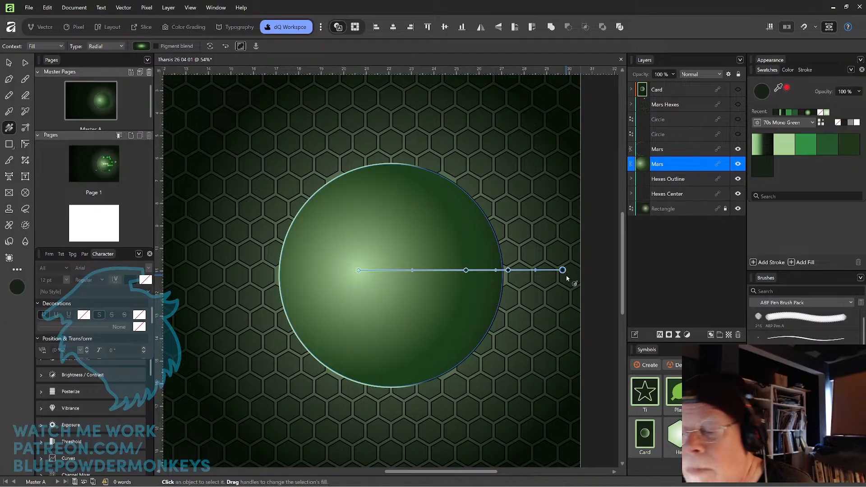
left_click(508, 270)
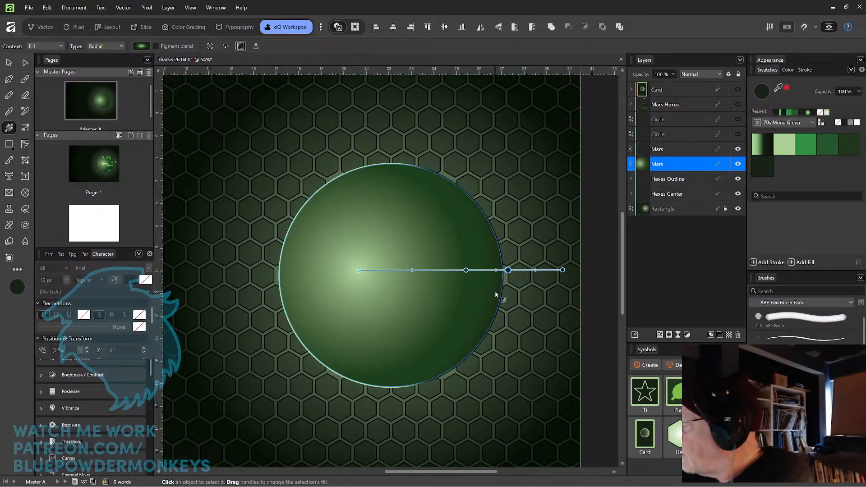
Extend the Mars radial fill's outer end slightly outward and remove the extra stop near the circle's edge, leaving one intermediate stop.
mouse_move(562, 270)
left_mouse_down()
mouse_move(508, 270)
mouse_move(567, 271)
left_mouse_up()
left_click(767, 168)
left_click(468, 271)
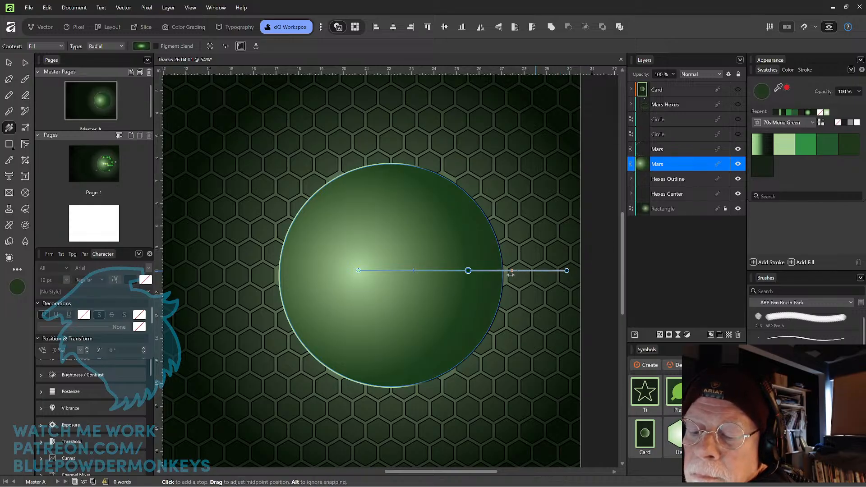
Try adding a stop to the radial fill at the circle's right edge and recoloring it medium green and light green.
mouse_move(504, 275)
left_mouse_down()
mouse_move(490, 278)
mouse_move(513, 276)
mouse_move(455, 271)
mouse_move(487, 271)
left_mouse_up()
left_click(501, 271)
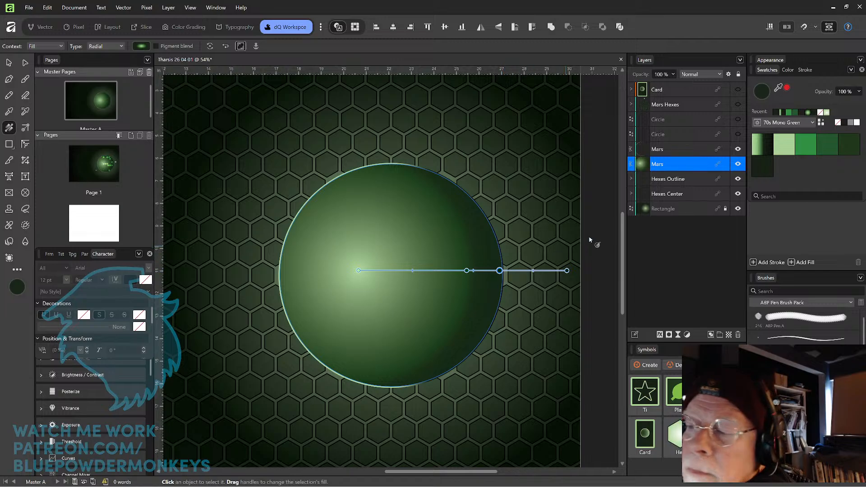
left_click(798, 145)
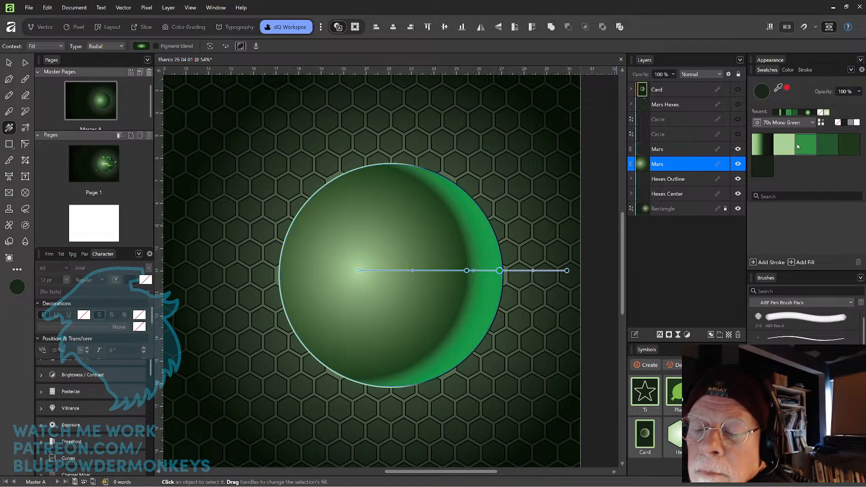
left_click(786, 148)
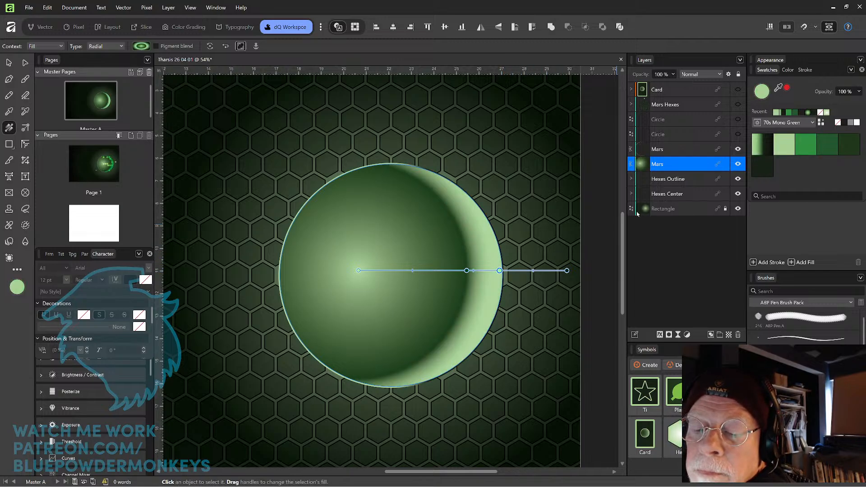
Try moving the light green stop inward and adding a darkest-green stop just outside it to form a narrow rim band.
left_click_drag(499, 271, 483, 270)
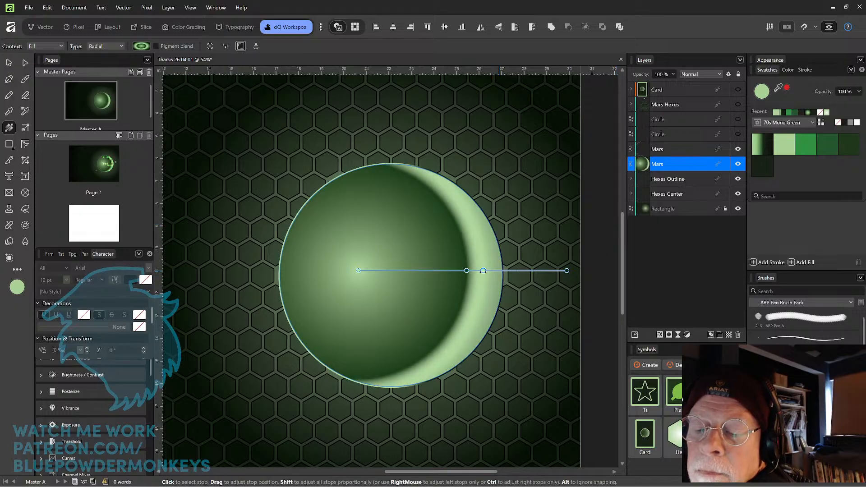
left_click(493, 271)
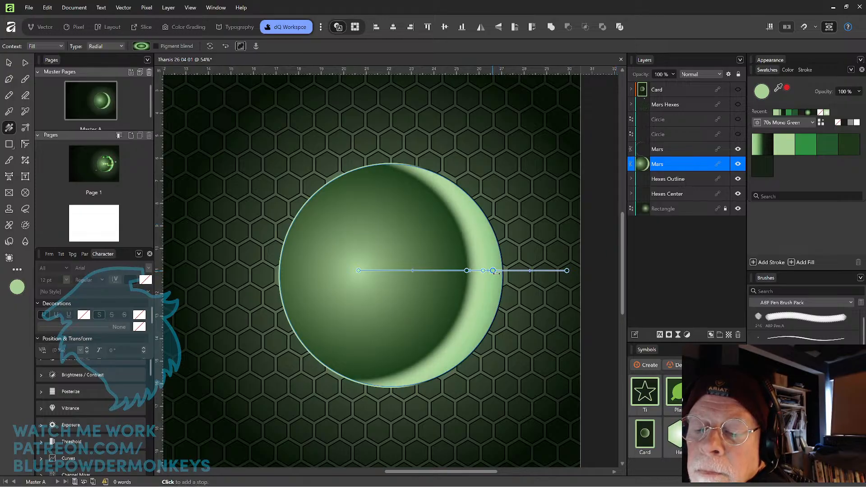
left_click(756, 171)
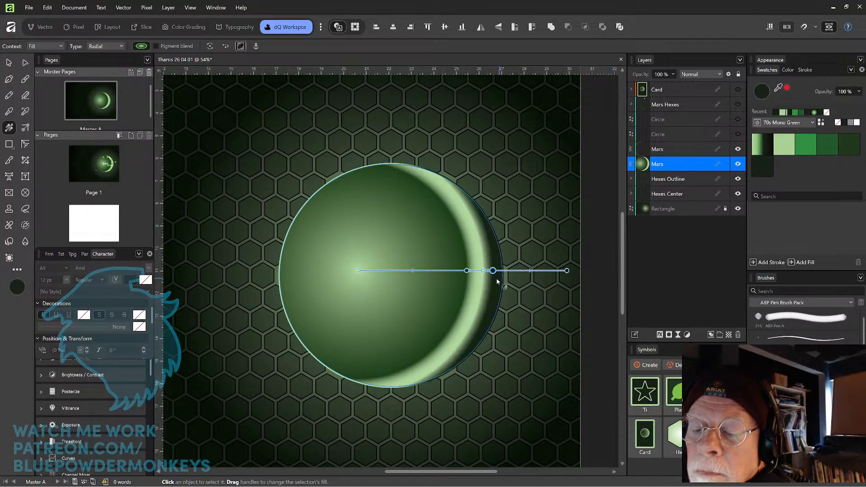
mouse_move(492, 271)
left_mouse_down()
mouse_move(534, 270)
mouse_move(488, 271)
left_mouse_up()
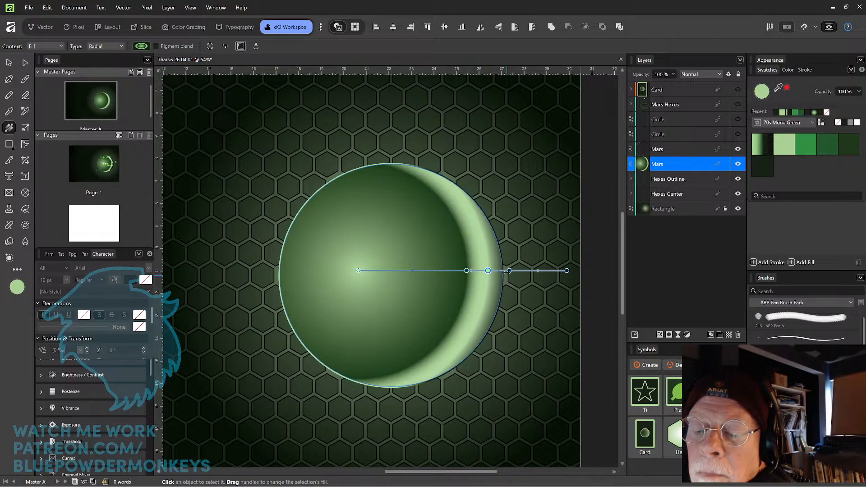
Delete the two extra stops near the circle's right edge from the radial fill.
left_click(509, 270)
key("Delete")
left_click(488, 271)
key("Delete")
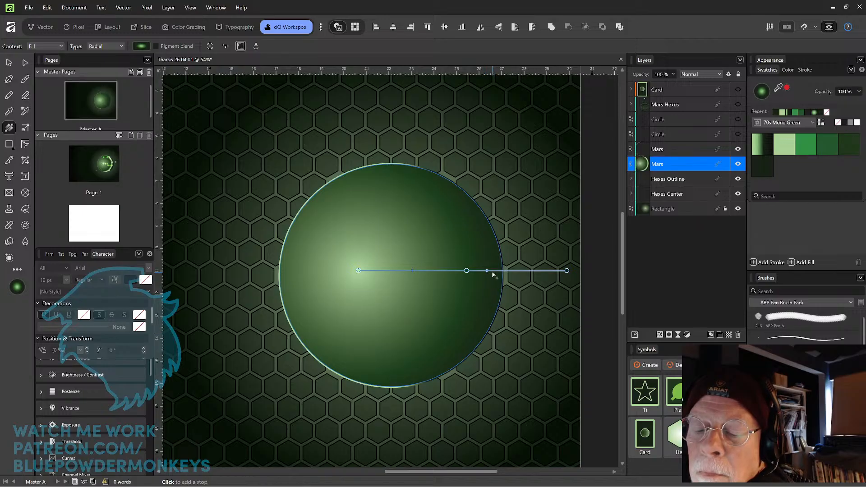
Shift the radial fill's middle stop slightly inward and add a dark green stop just inside the circle's right edge.
mouse_move(461, 272)
left_mouse_down()
mouse_move(417, 270)
mouse_move(463, 271)
left_mouse_up()
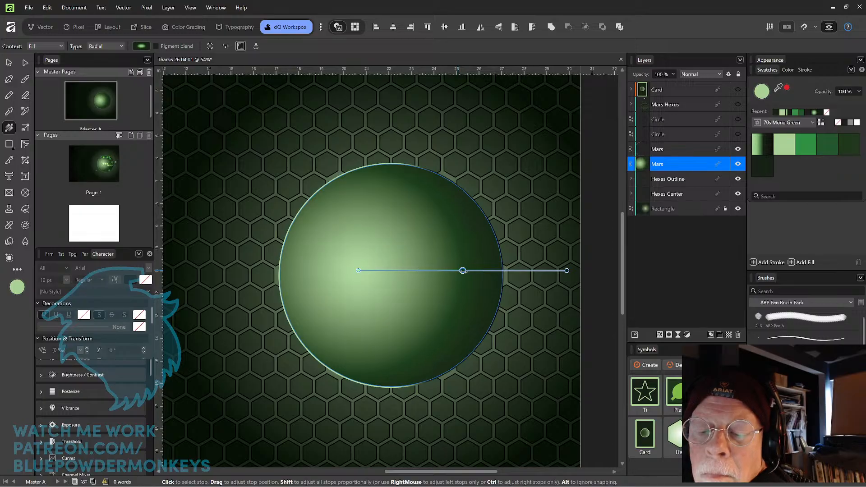
left_click(501, 270)
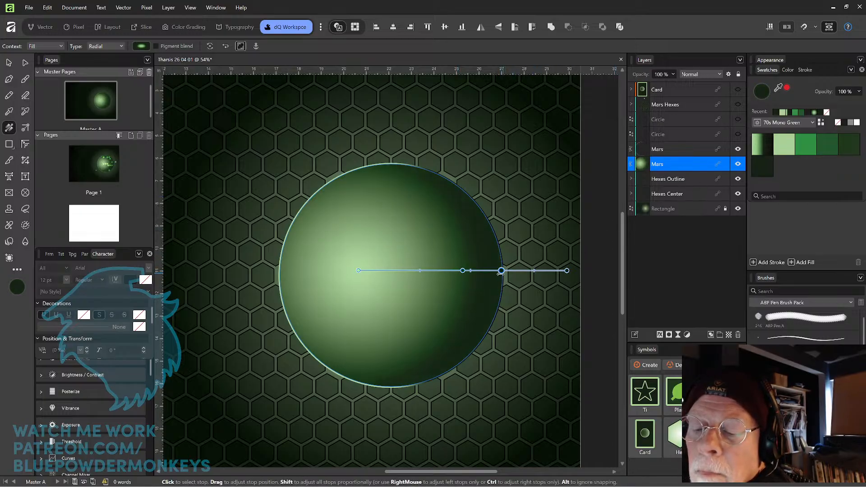
left_click_drag(501, 271, 518, 270)
left_click(462, 270)
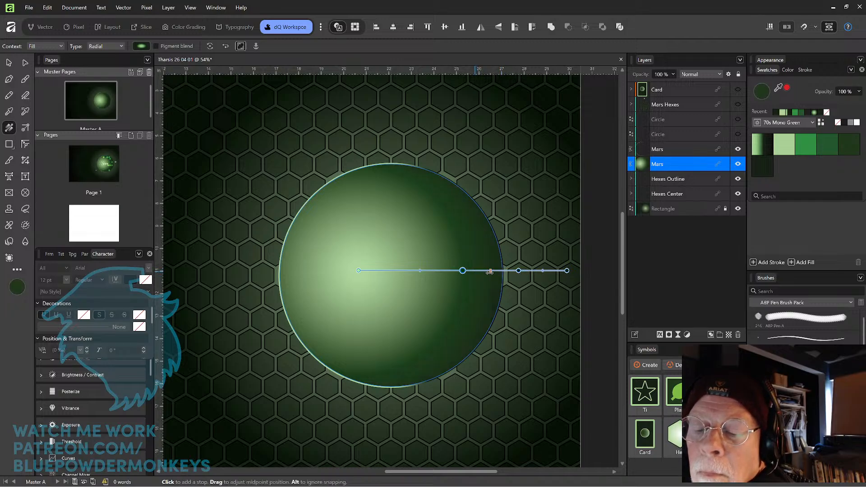
mouse_move(490, 270)
left_mouse_down()
mouse_move(474, 271)
mouse_move(517, 271)
mouse_move(494, 270)
left_mouse_up()
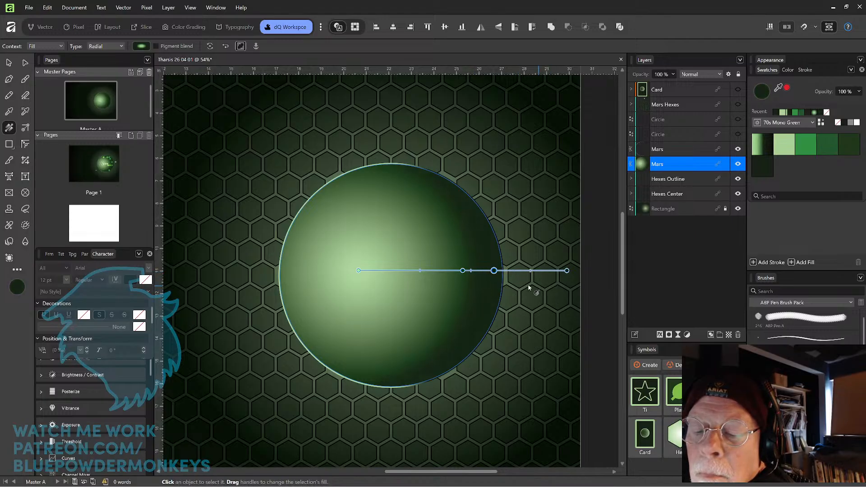
left_click(462, 271)
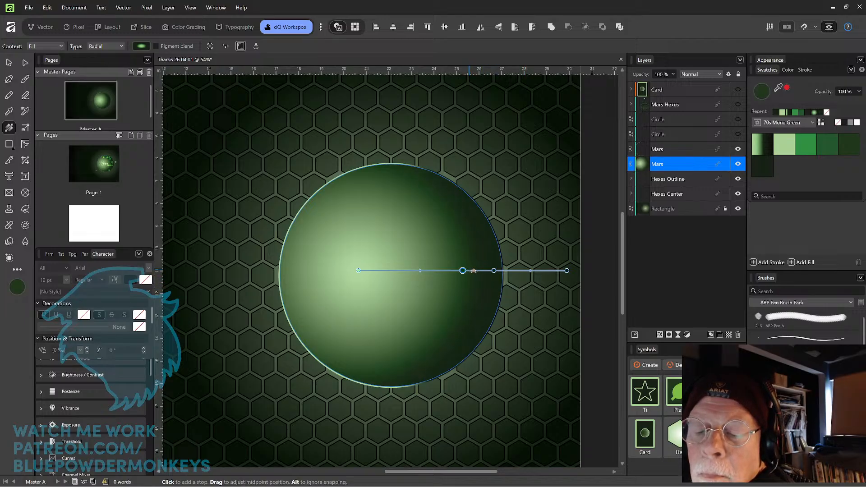
left_click(13, 62)
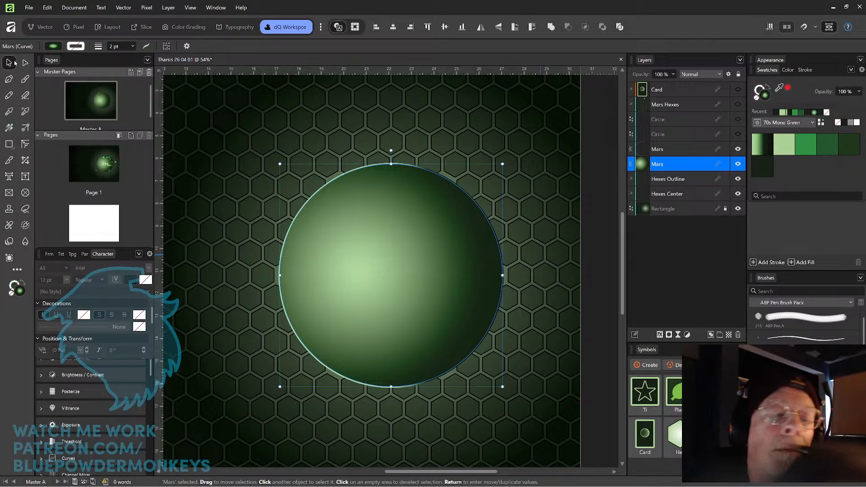
left_click(599, 199)
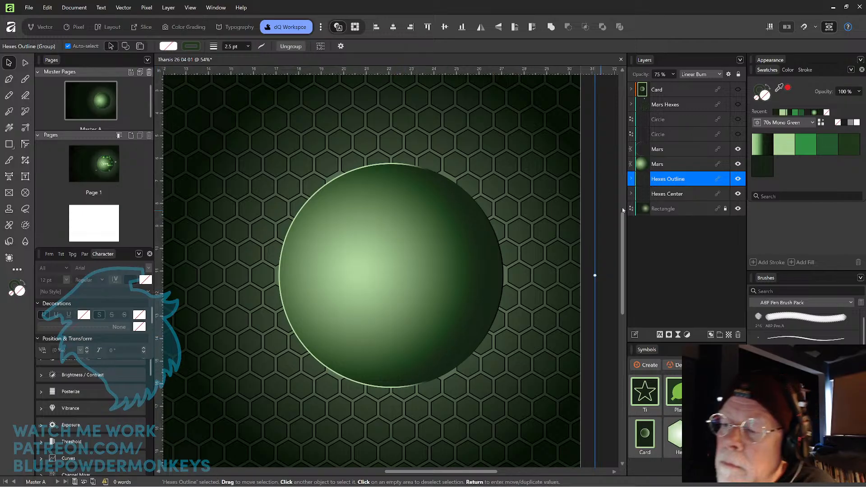
Reverse the gradient swatch of the 70s Mono Green palette and apply it to the upper Mars circle's outline.
left_click(688, 151)
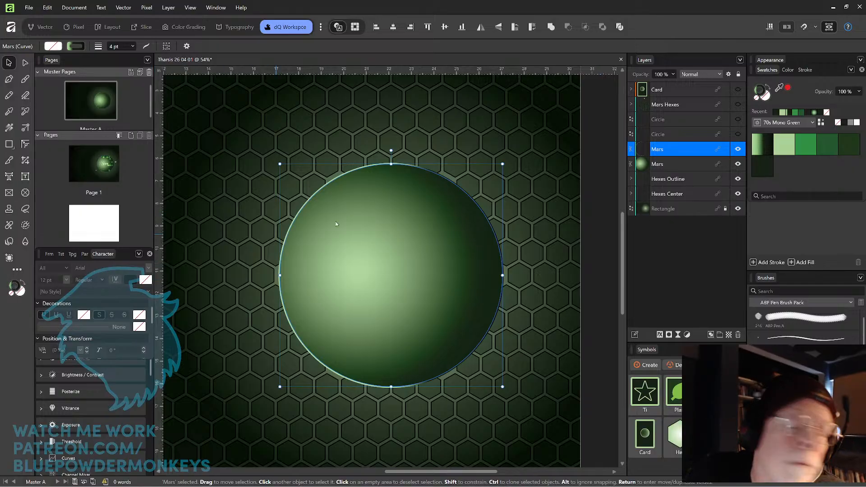
left_click(760, 143)
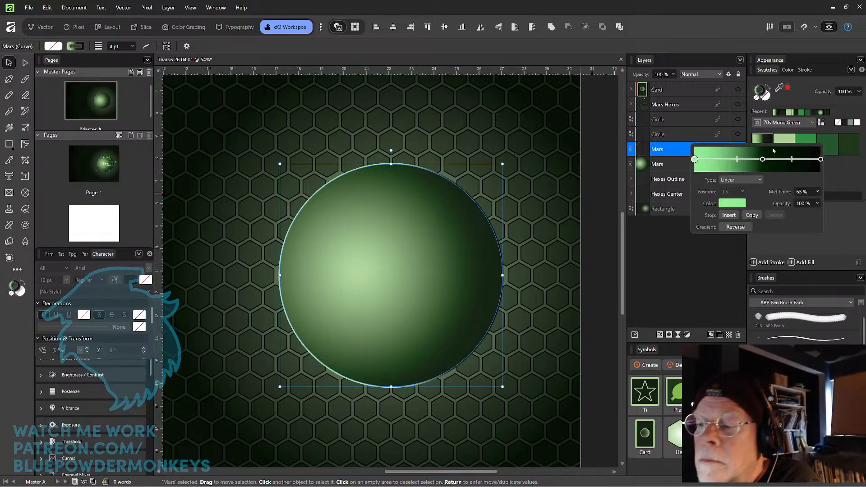
left_click(735, 227)
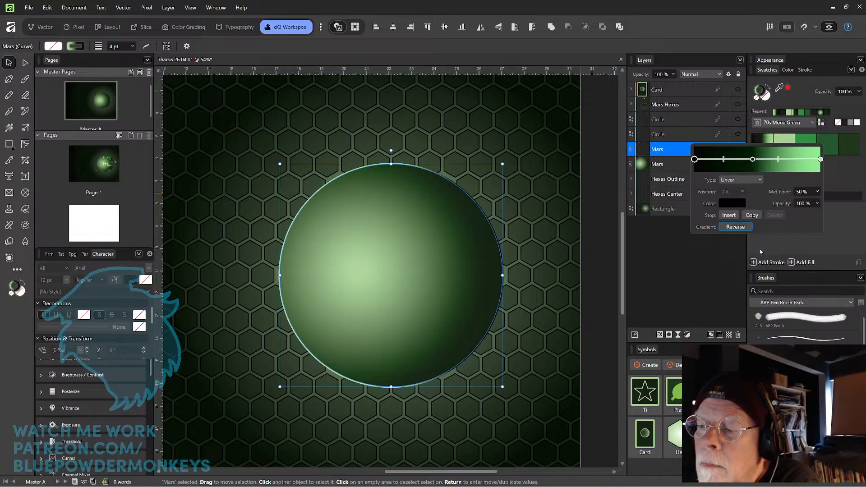
left_click(724, 160)
mouse_move(734, 159)
left_mouse_down()
mouse_move(712, 160)
mouse_move(729, 161)
mouse_move(723, 163)
left_mouse_up()
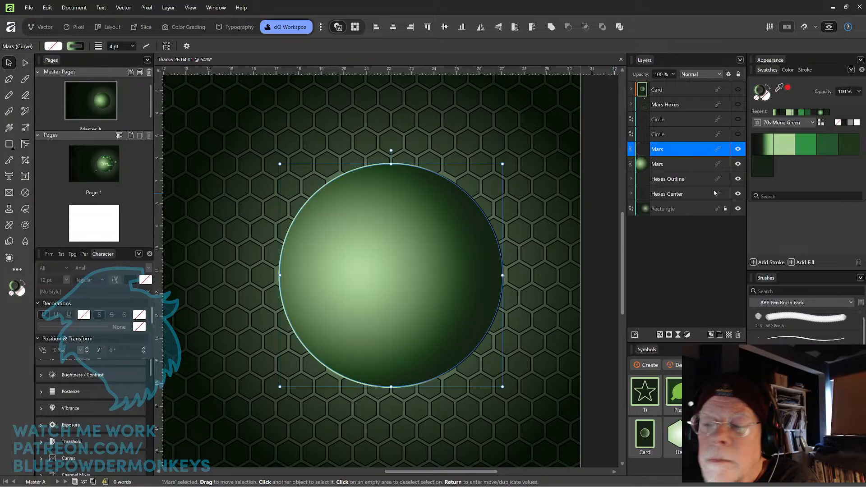
double_click(702, 148)
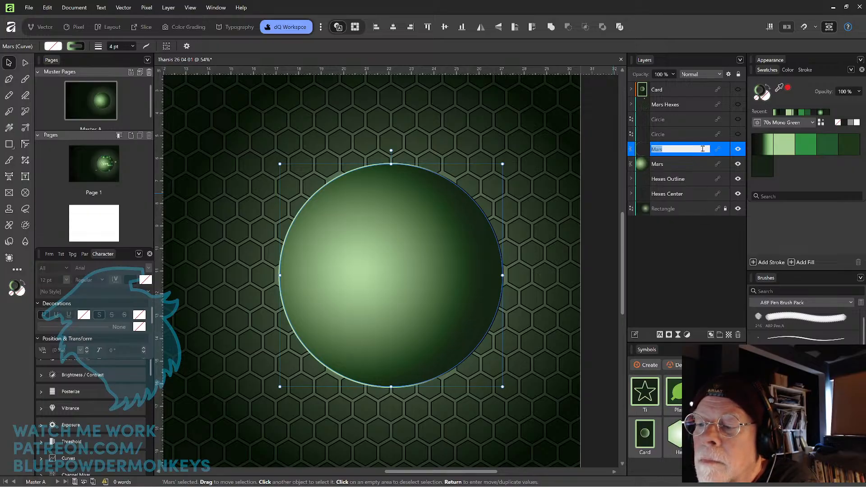
left_click(717, 154)
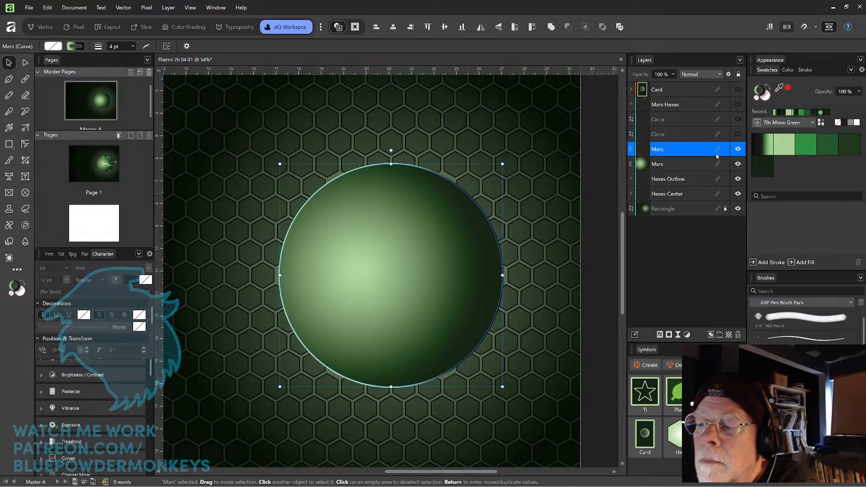
left_click(759, 153)
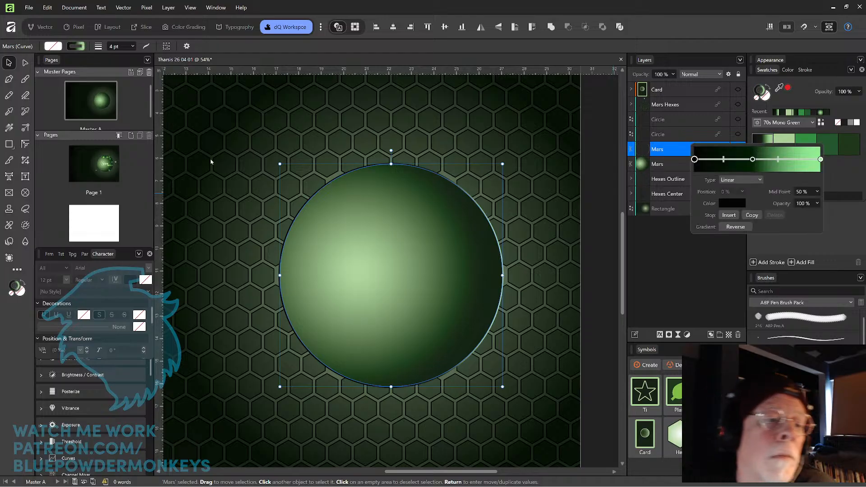
Try applying the reversed gradient swatch to the upper Mars circle with the Fill tool and undo it.
left_click(9, 131)
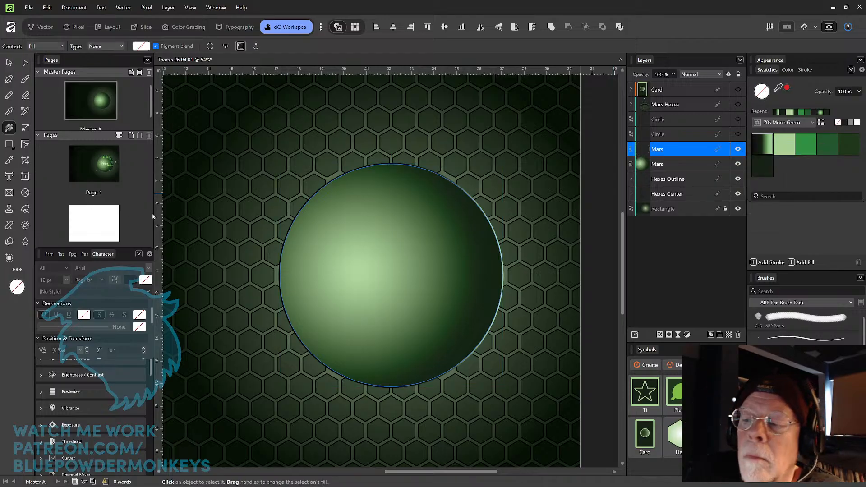
double_click(677, 150)
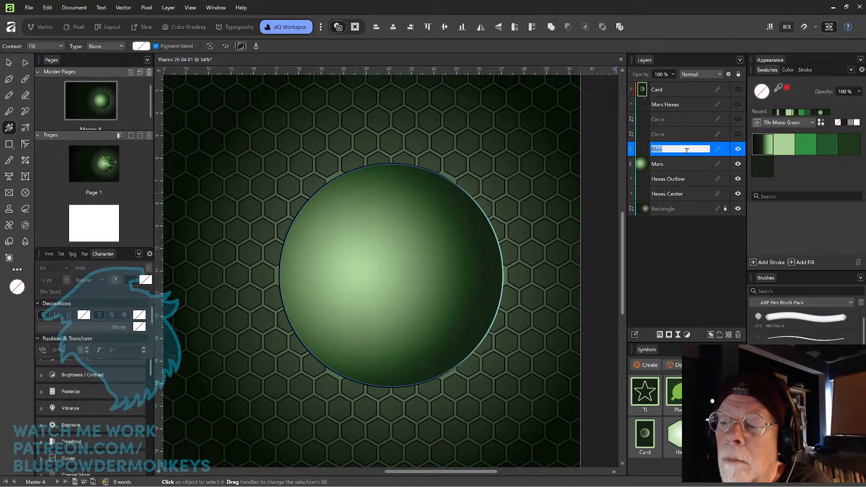
key("Return")
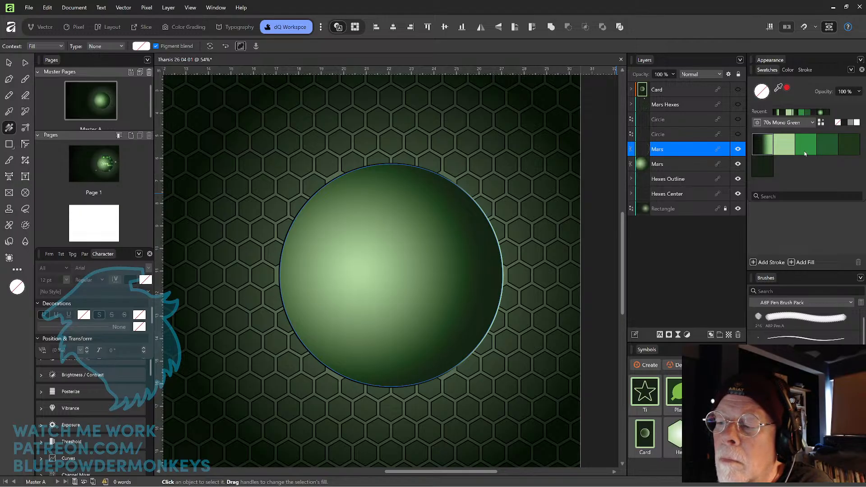
left_click(765, 146)
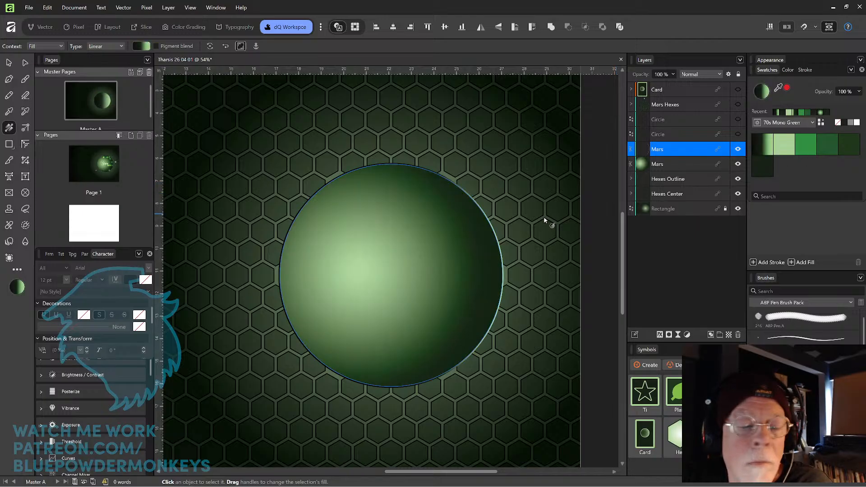
key("ctrl+z")
Lock the lower, filled Mars layer and try the reversed gradient swatch on the upper Mars circle again.
left_click(709, 166)
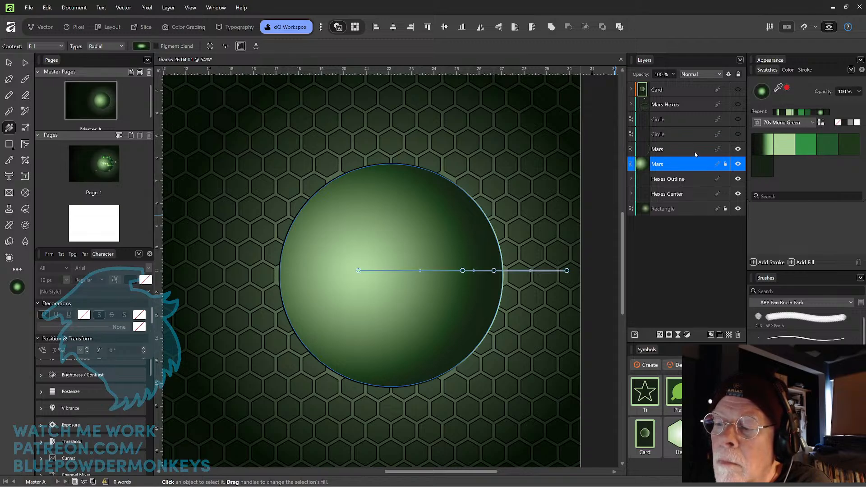
left_click(695, 151)
left_click(765, 148)
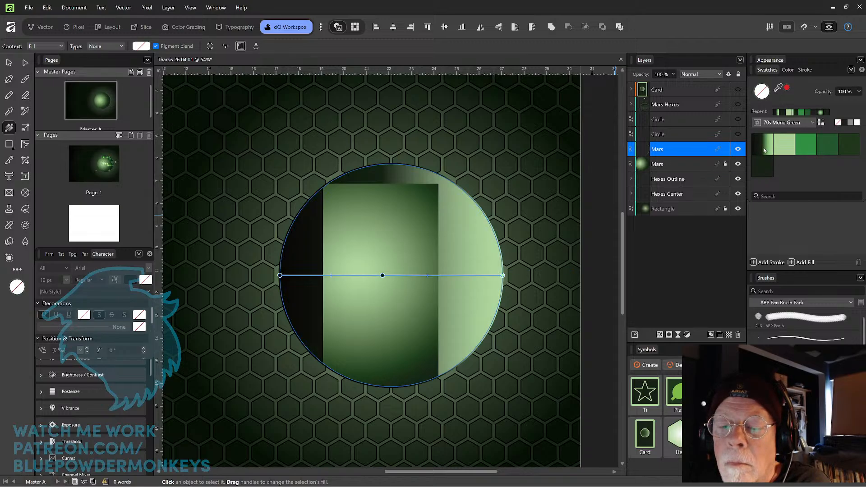
key("ctrl+z")
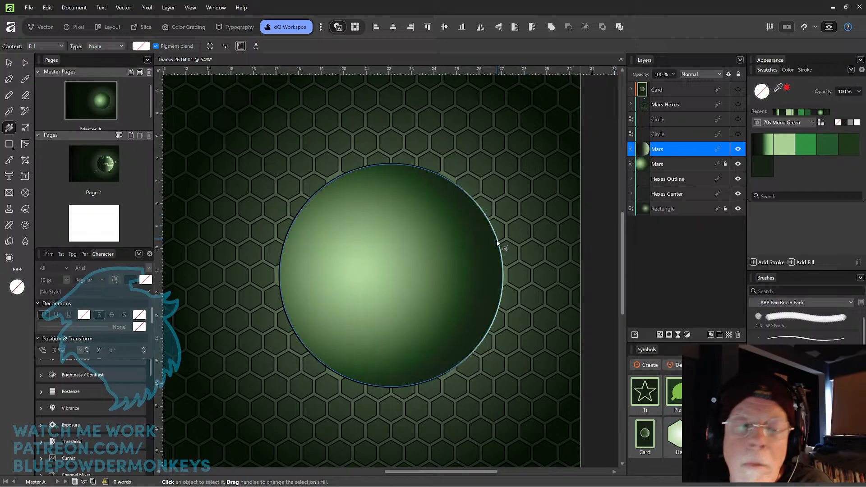
Try applying the reversed gradient swatch to the upper Mars circle with the Move tool and undo it.
key("v")
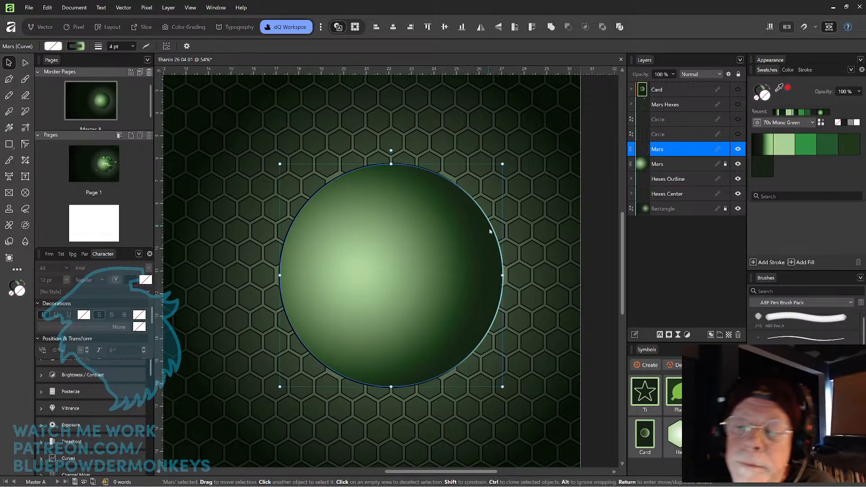
left_click(765, 152)
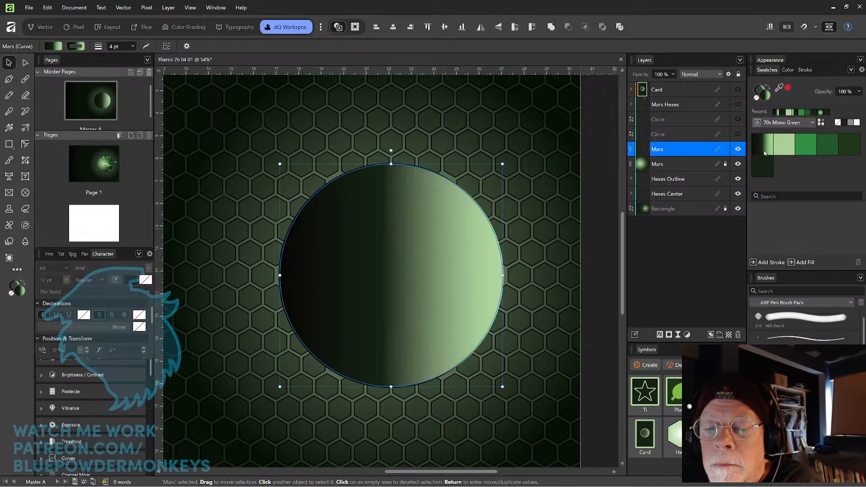
key("ctrl+z")
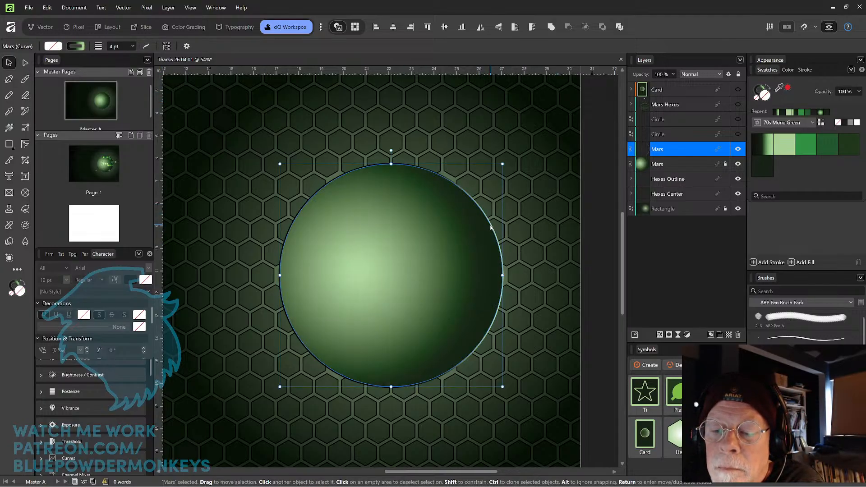
Try applying the reversed gradient swatch to the upper Mars circle with the Node tool and undo it.
key("a")
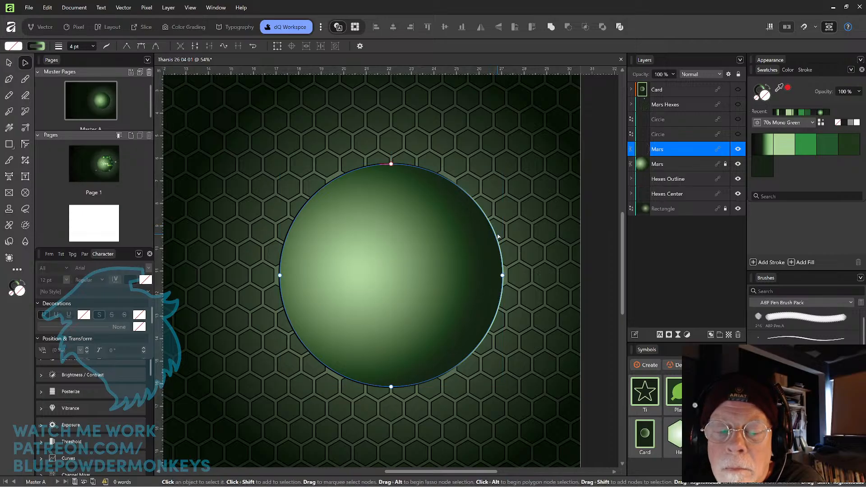
left_click(769, 152)
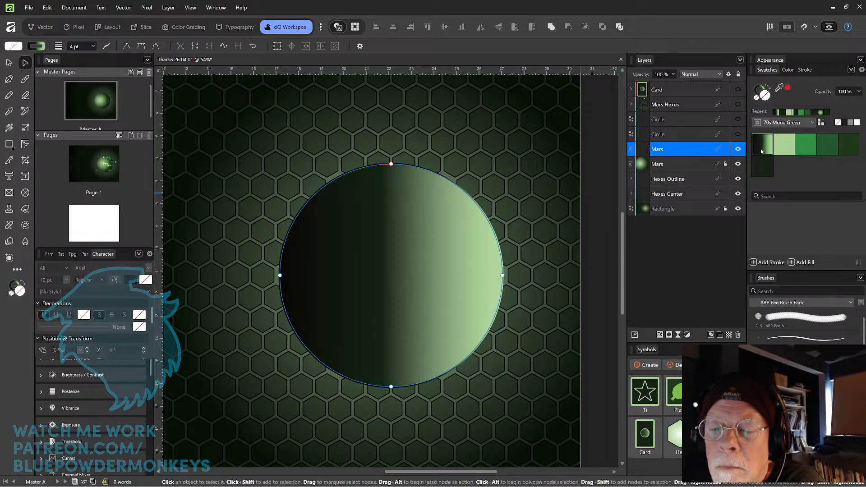
key("ctrl+z")
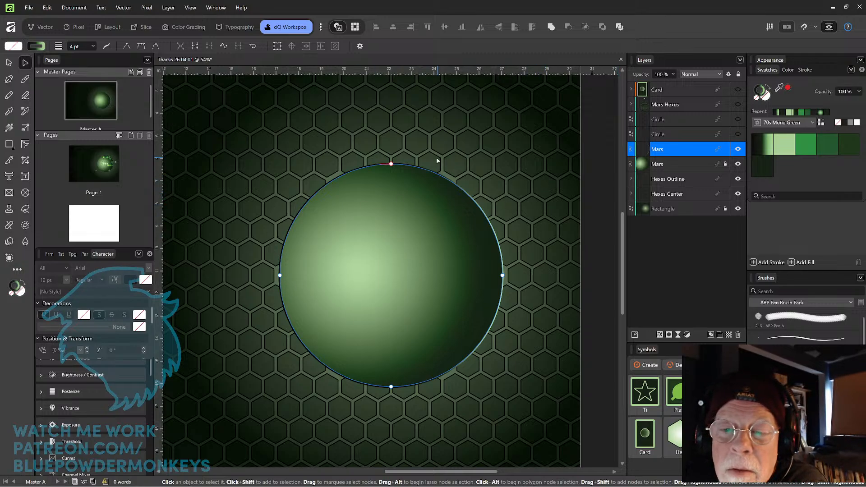
Set the middle stop of the 70s Mono Green gradient swatch to 43% and shift its second midpoint toward the light green end.
left_click(765, 153)
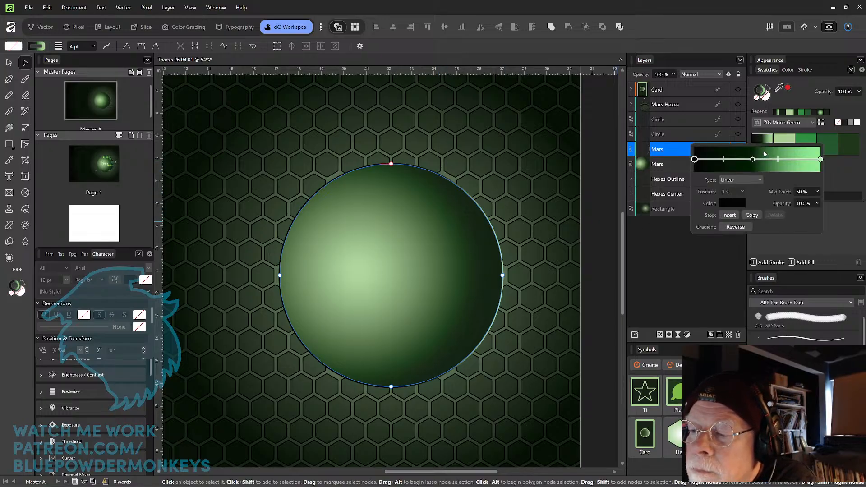
mouse_move(724, 161)
left_mouse_down()
mouse_move(737, 163)
mouse_move(713, 165)
mouse_move(785, 163)
mouse_move(724, 161)
left_mouse_up()
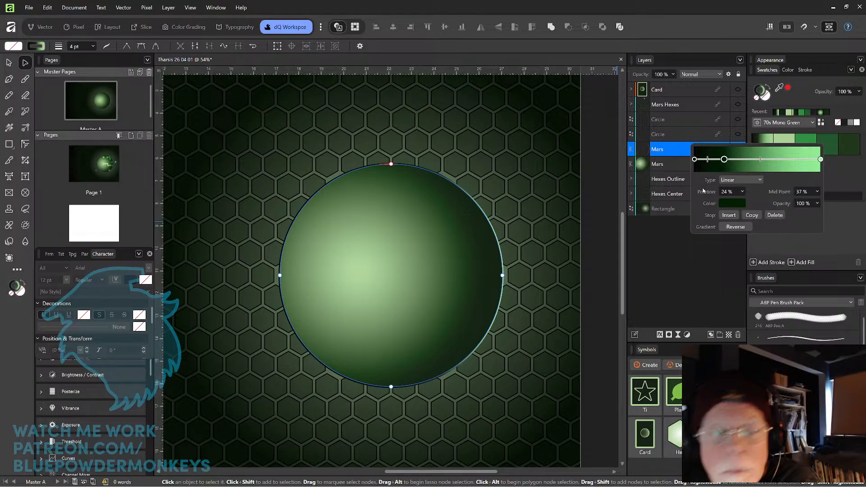
key("v")
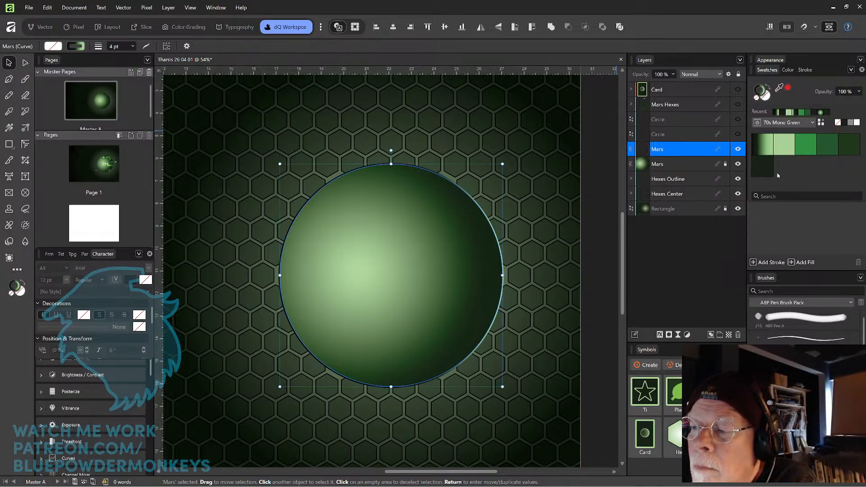
left_click(766, 153)
mouse_move(761, 161)
left_mouse_down()
mouse_move(790, 164)
mouse_move(730, 166)
mouse_move(781, 170)
mouse_move(731, 165)
mouse_move(760, 164)
left_mouse_up()
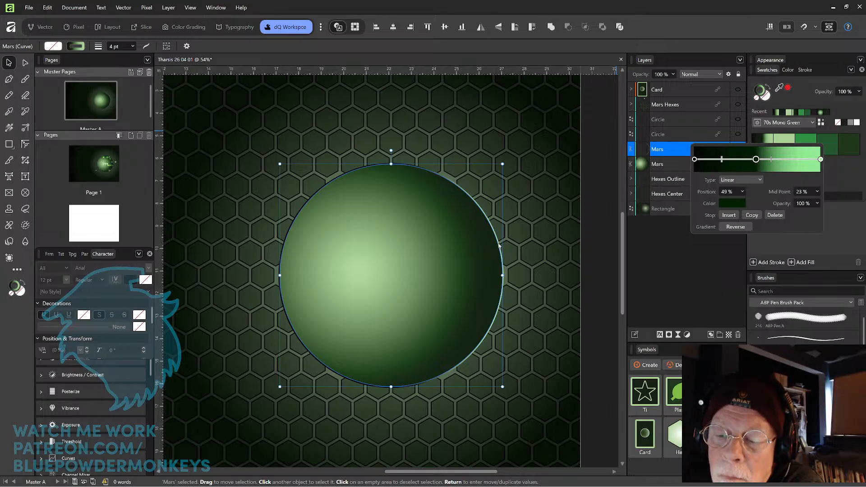
key("a")
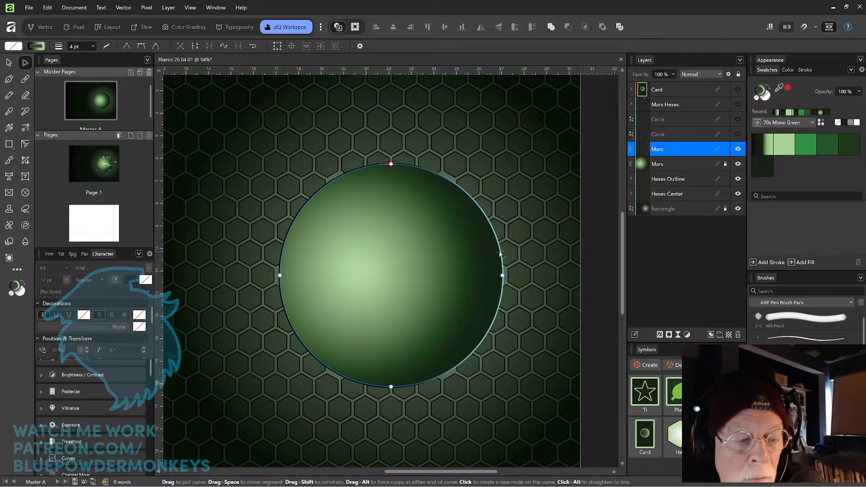
left_click(765, 148)
mouse_move(757, 160)
left_mouse_down()
mouse_move(789, 160)
mouse_move(749, 160)
mouse_move(818, 160)
mouse_move(794, 157)
left_mouse_up()
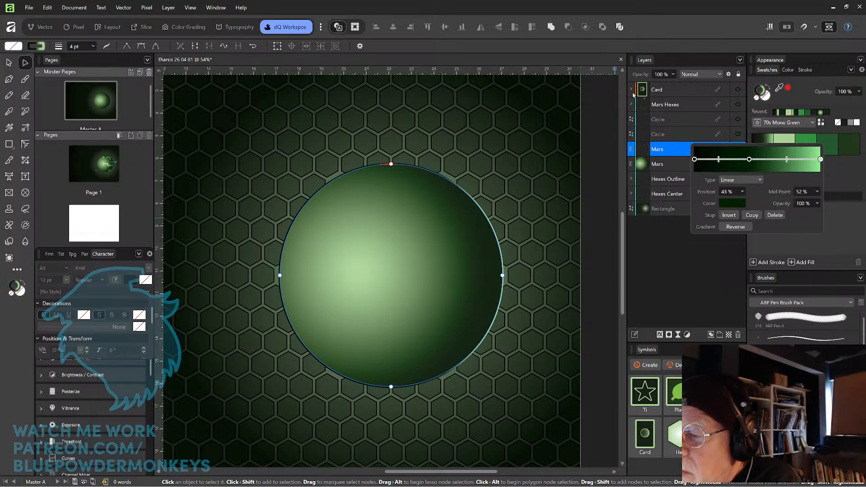
left_click(818, 193)
mouse_move(819, 203)
left_mouse_down()
mouse_move(806, 203)
mouse_move(832, 203)
mouse_move(801, 203)
mouse_move(834, 203)
left_mouse_up()
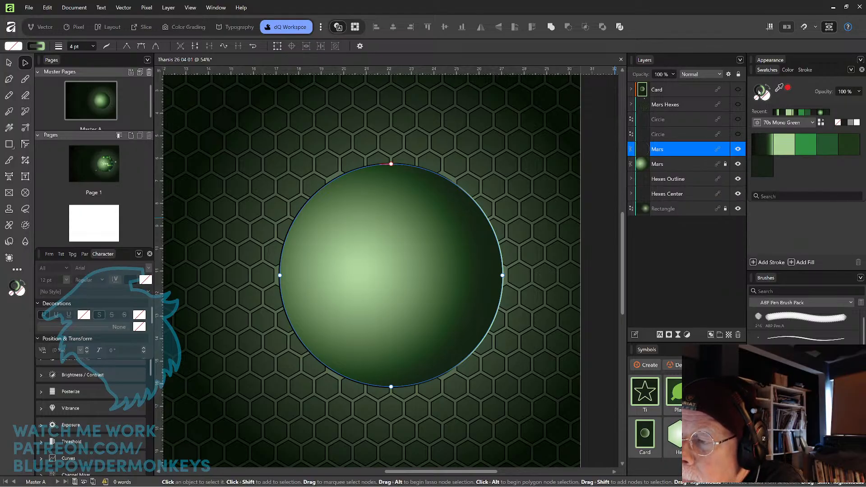
left_click(757, 91)
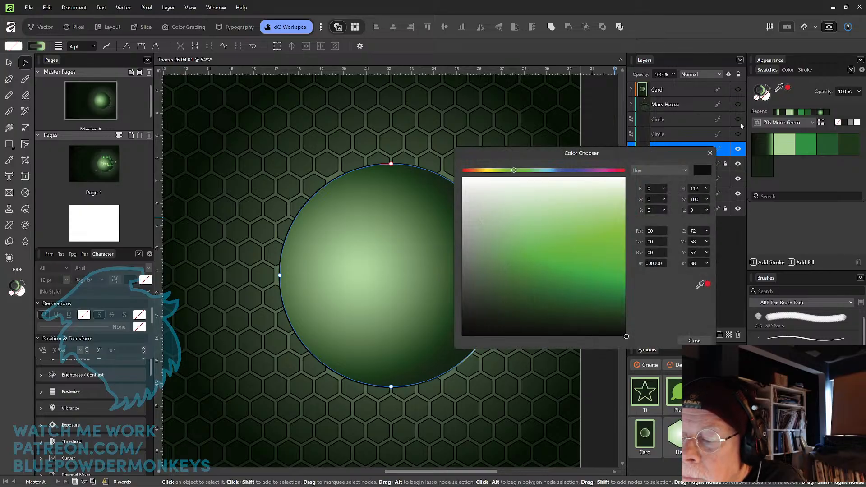
left_click(693, 341)
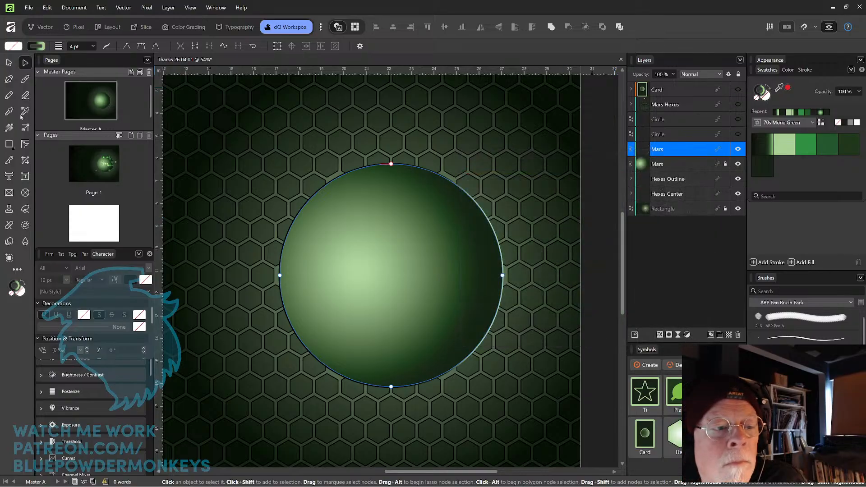
Fill the upper Mars circle with the edited linear gradient using the Fill tool, then shorten the gradient line inside the circle.
left_click(9, 129)
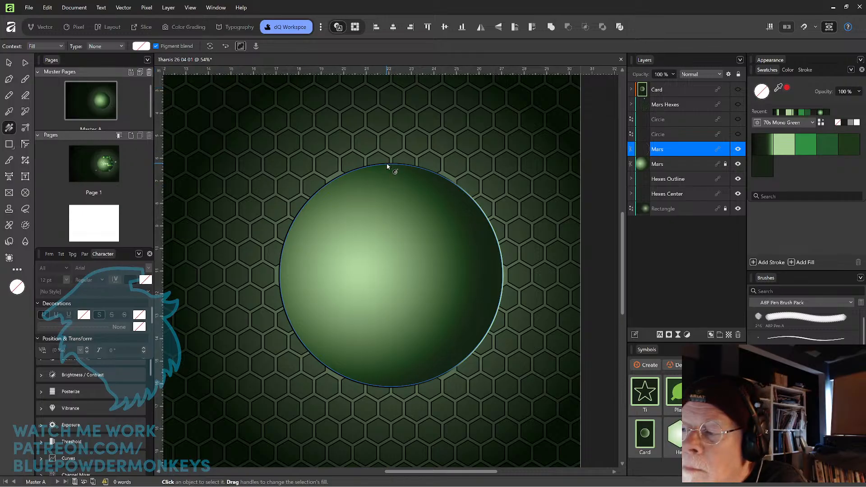
left_click(760, 146)
left_click(761, 146)
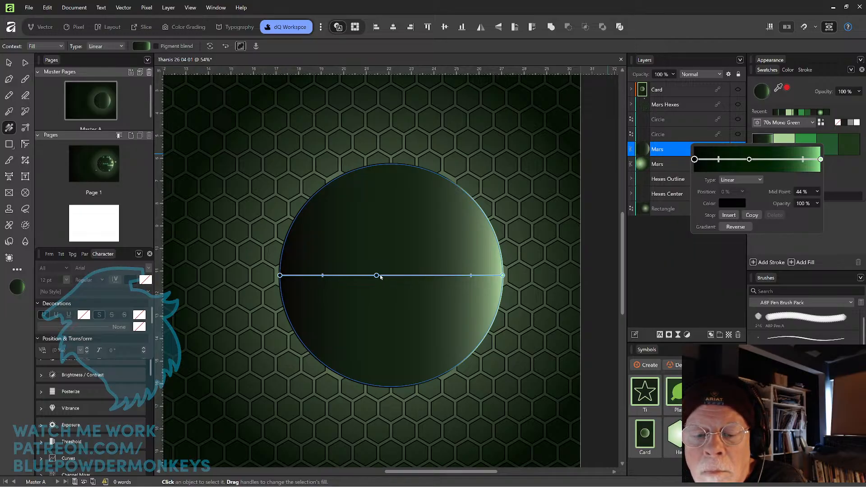
mouse_move(378, 278)
left_mouse_down()
mouse_move(423, 275)
mouse_move(319, 276)
mouse_move(350, 275)
mouse_move(337, 275)
left_mouse_up()
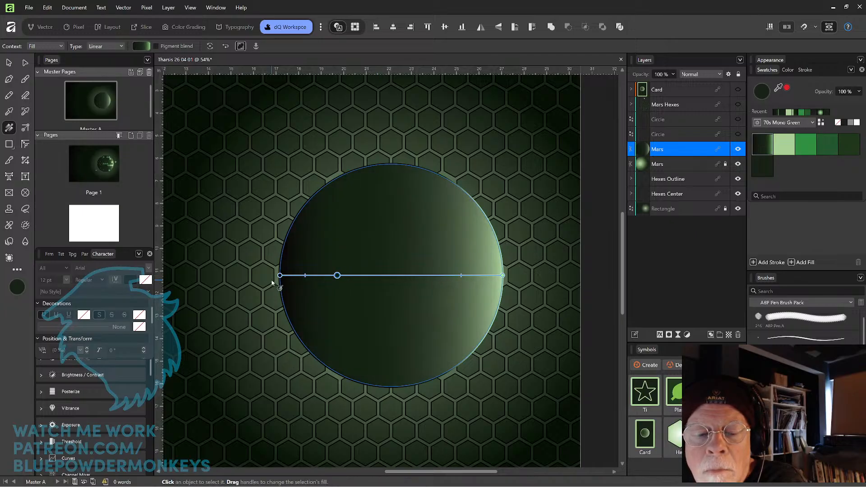
mouse_move(280, 273)
left_mouse_down()
mouse_move(255, 274)
mouse_move(295, 274)
left_mouse_up()
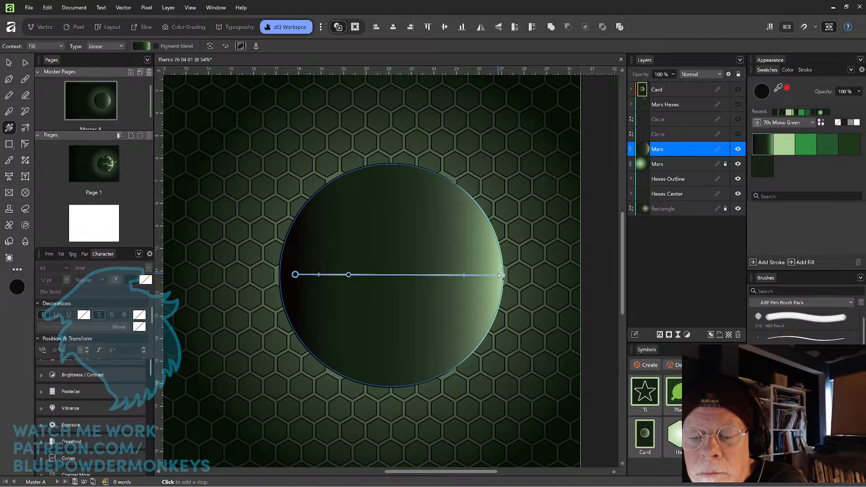
left_click_drag(503, 275, 477, 276)
left_click_drag(341, 273, 391, 274)
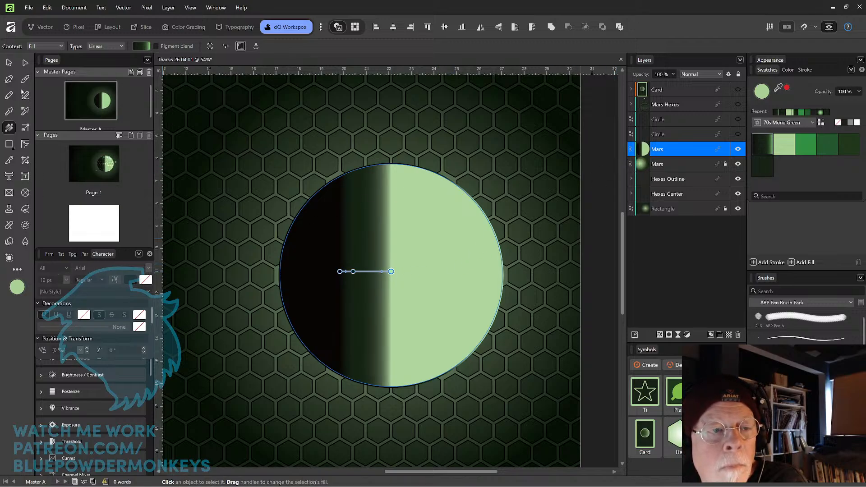
Swap the upper Mars circle's fill and outline so the gradient moves to the outline, and set the fill to none.
left_click(10, 62)
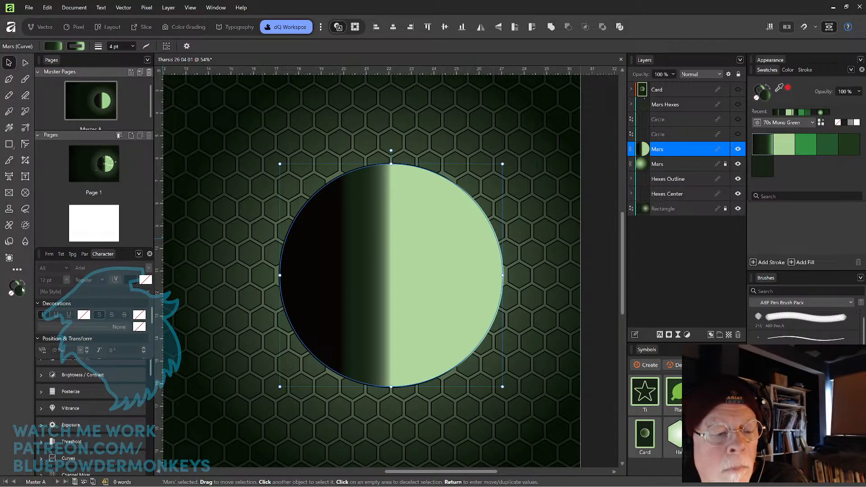
left_click(25, 287)
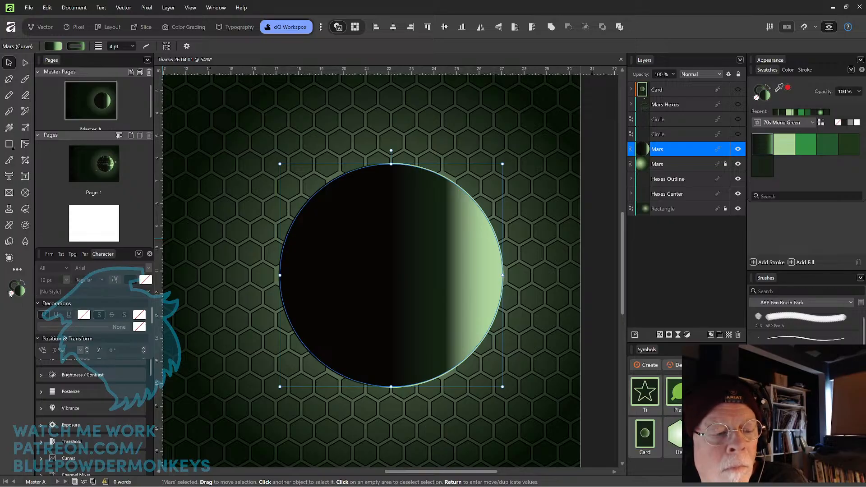
left_click(11, 294)
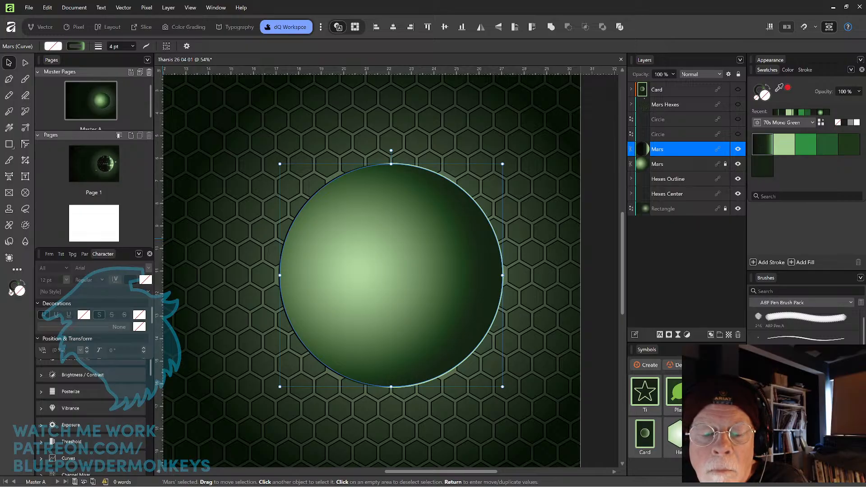
left_click(202, 267)
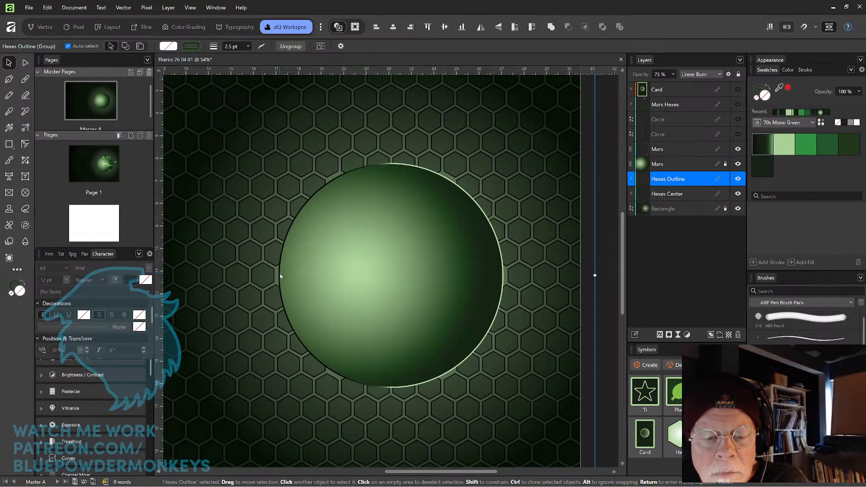
left_click(678, 146)
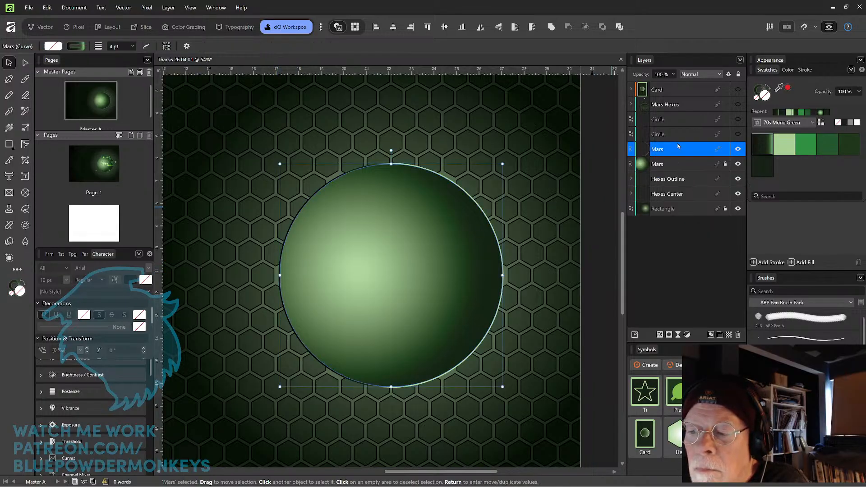
Try the edited gradient swatch as the upper Mars circle's fill, then hide the lower Mars layer and clear that fill.
left_click(768, 148)
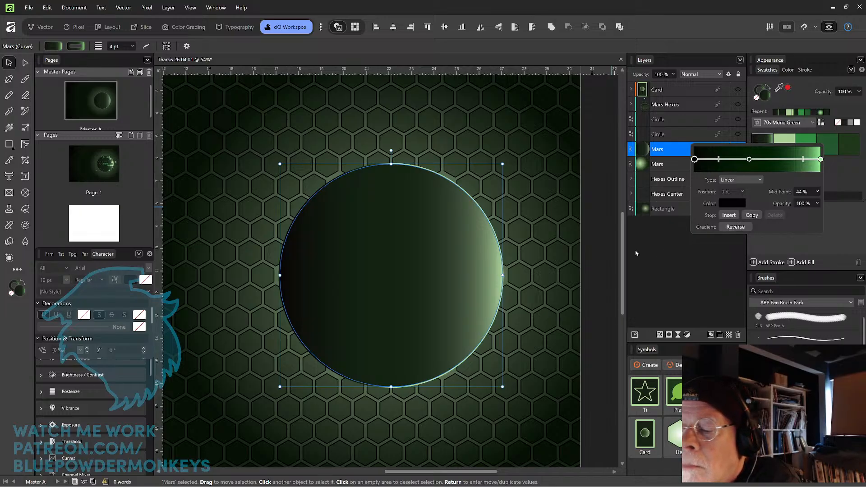
left_click(629, 194)
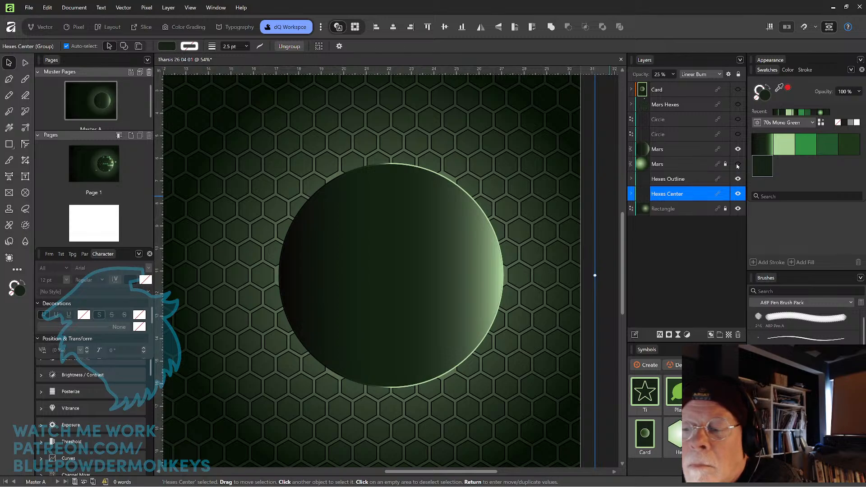
left_click(452, 236)
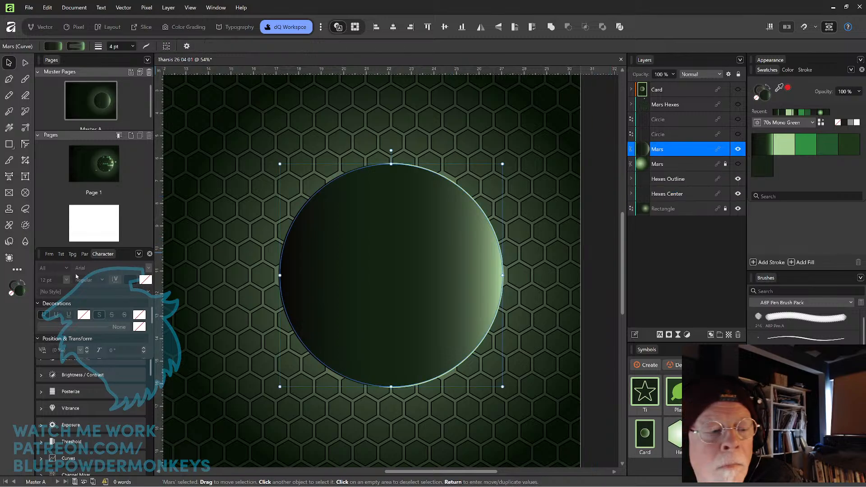
left_click(11, 294)
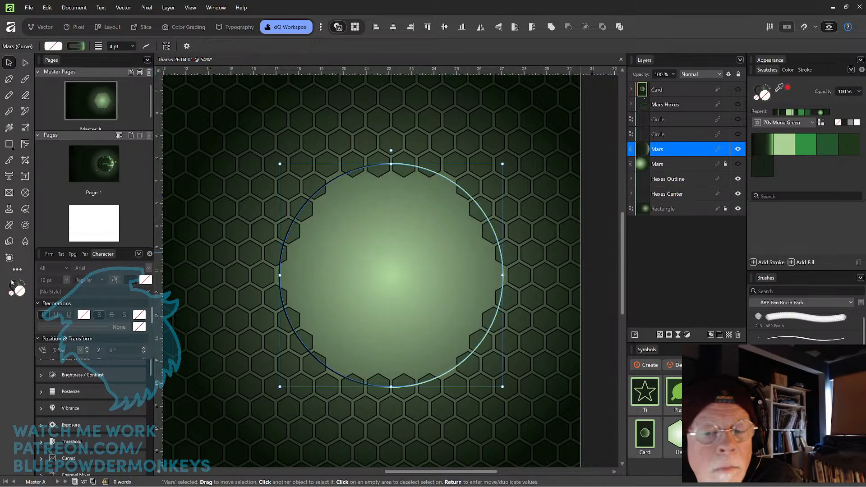
Try recent gradient swatches on the upper Mars circle's outline, settling on the one running from dark to light green.
double_click(16, 285)
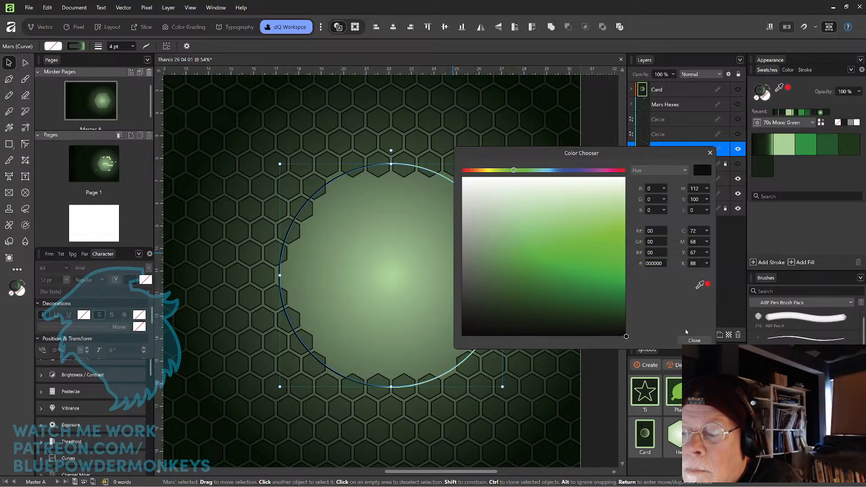
left_click(695, 341)
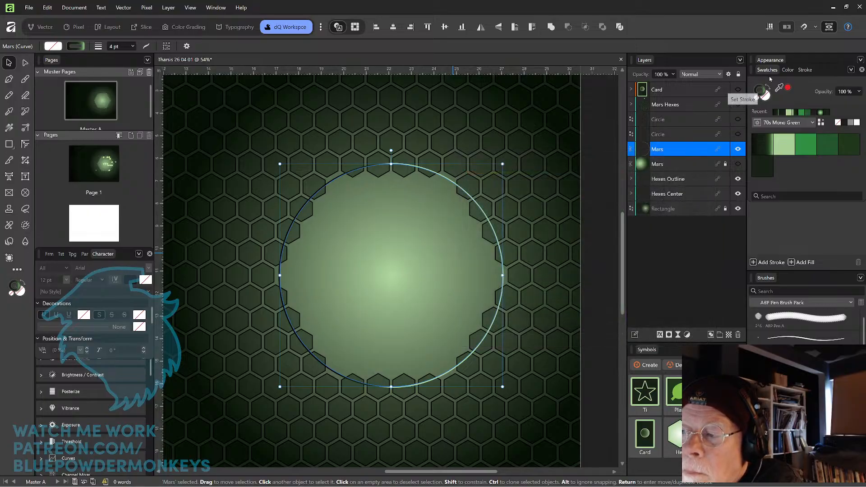
left_click(787, 72)
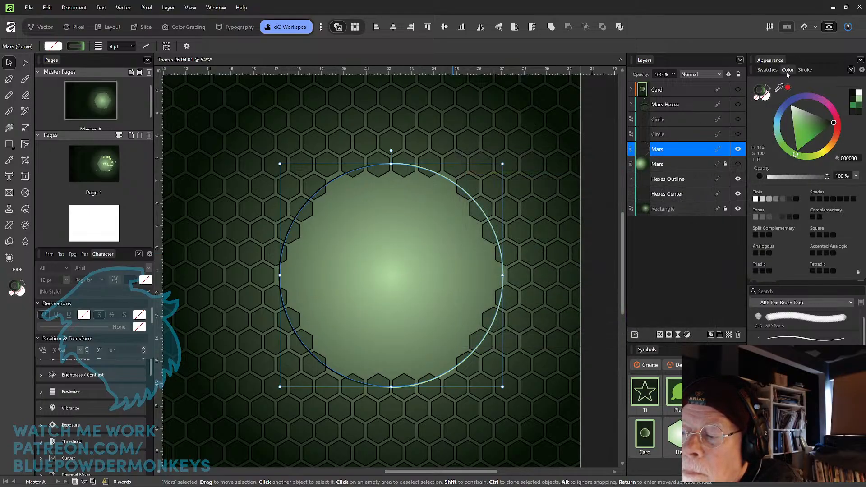
left_click(804, 71)
left_click(767, 70)
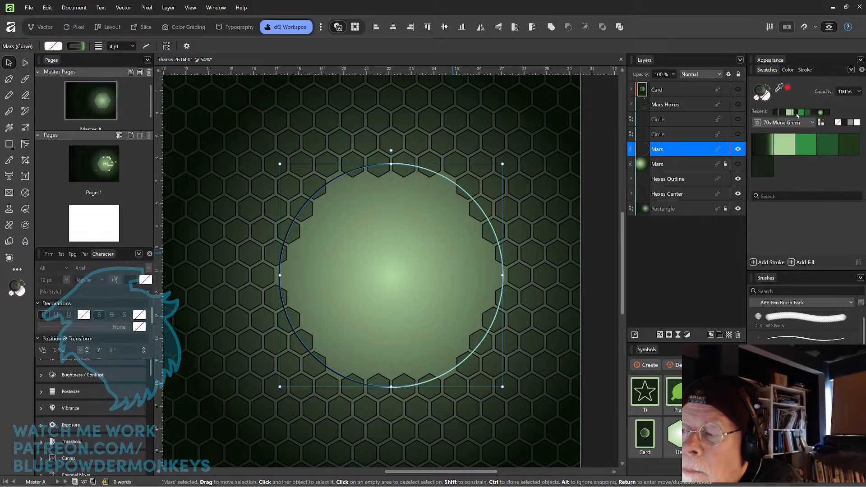
left_click(795, 114)
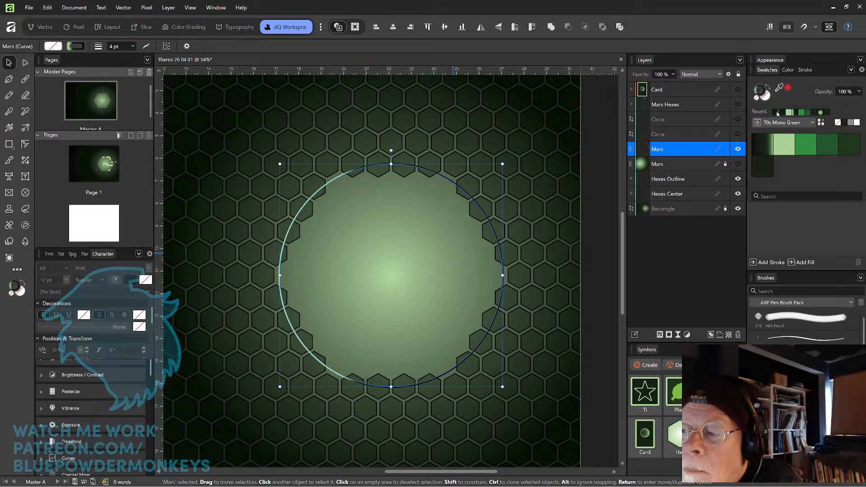
left_click(778, 113)
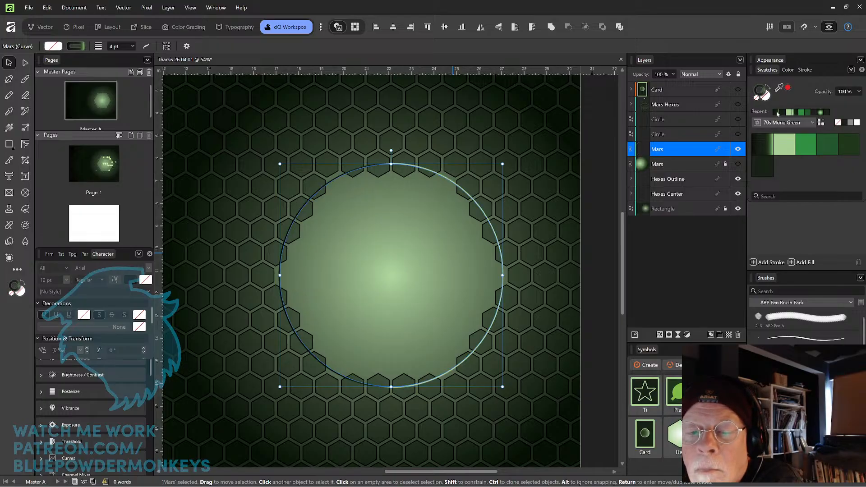
Change the gradient type of the 70s Mono Green palette's gradient swatch to Radial.
left_click(758, 150)
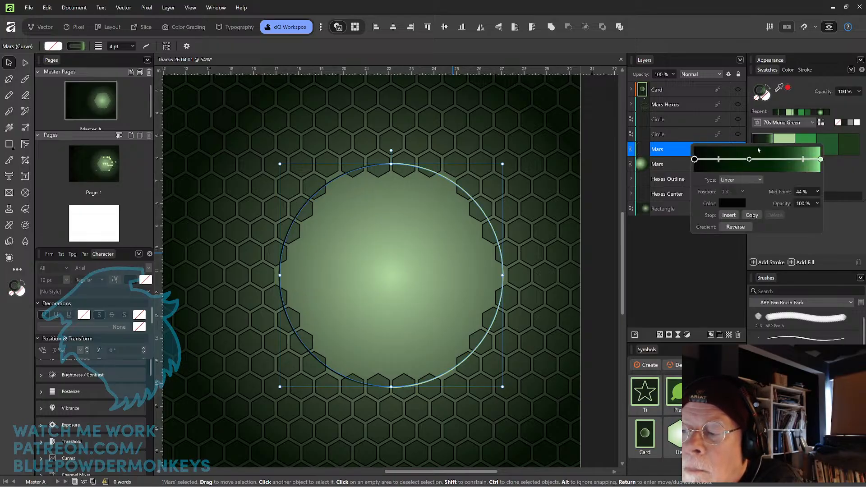
left_click(740, 179)
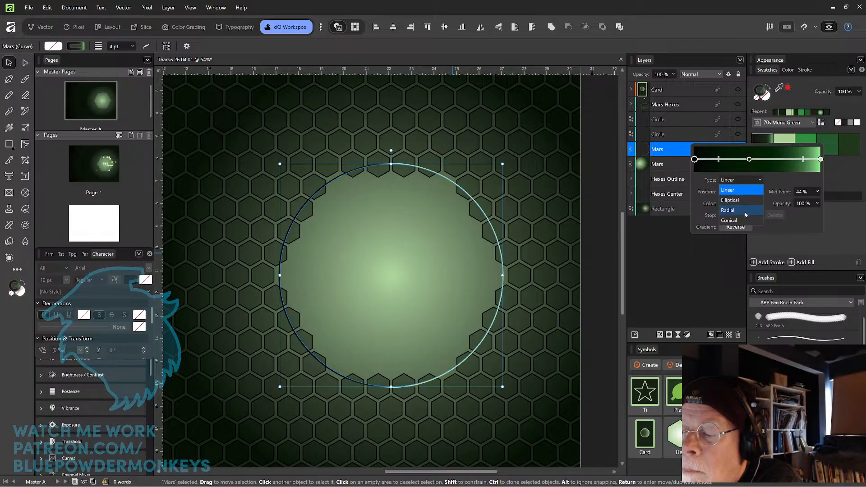
left_click(728, 210)
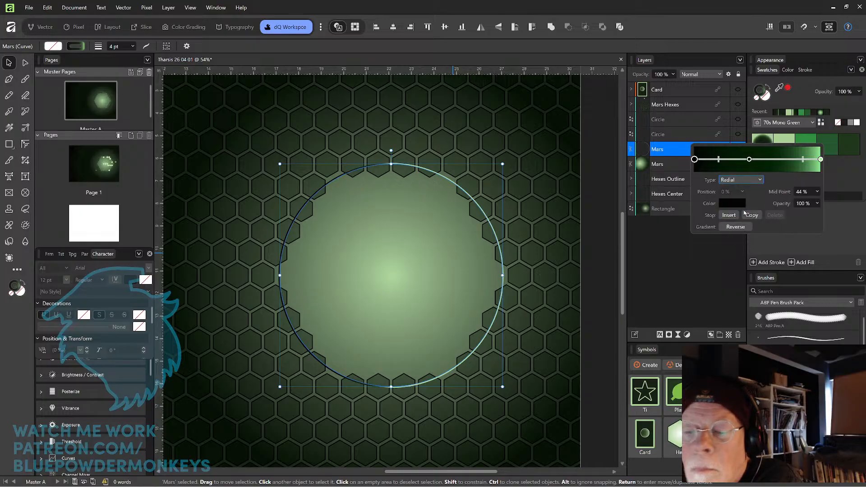
Delete the gradient swatch's middle stop, set its mid point to 50%, and apply the swatch to the upper Mars circle's outline.
left_click(749, 159)
key("Delete")
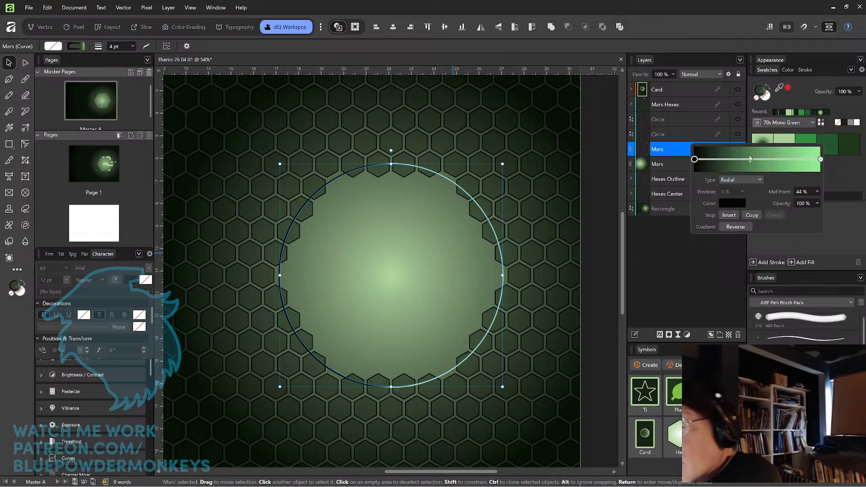
left_click_drag(750, 159, 758, 160)
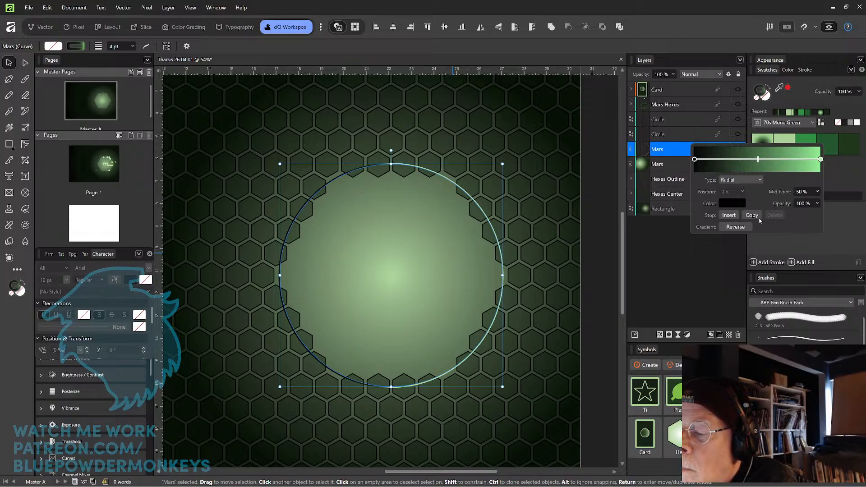
left_click(726, 253)
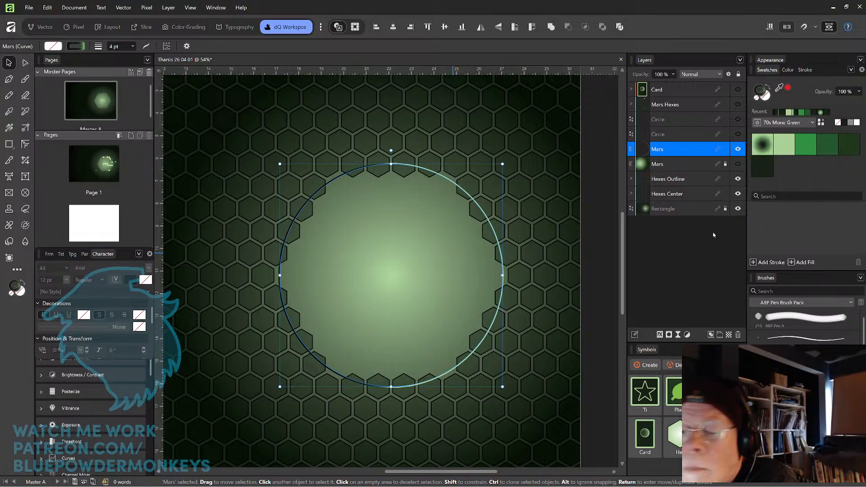
left_click(760, 150)
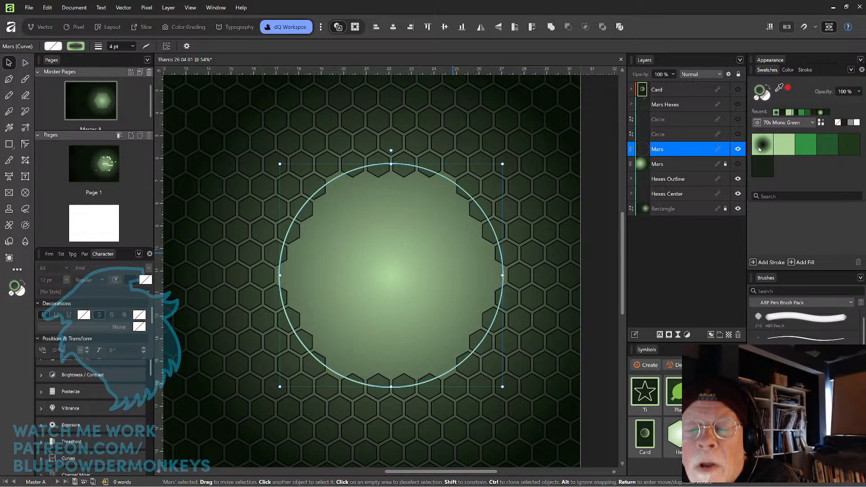
Try the Elliptical type with a 78% mid point on the gradient swatch, applying it to the upper Mars circle's outline.
left_click(760, 151)
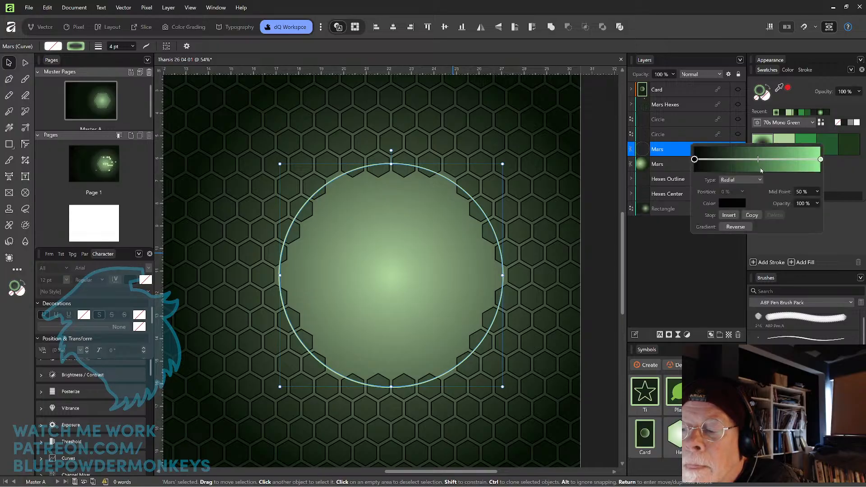
left_click(760, 180)
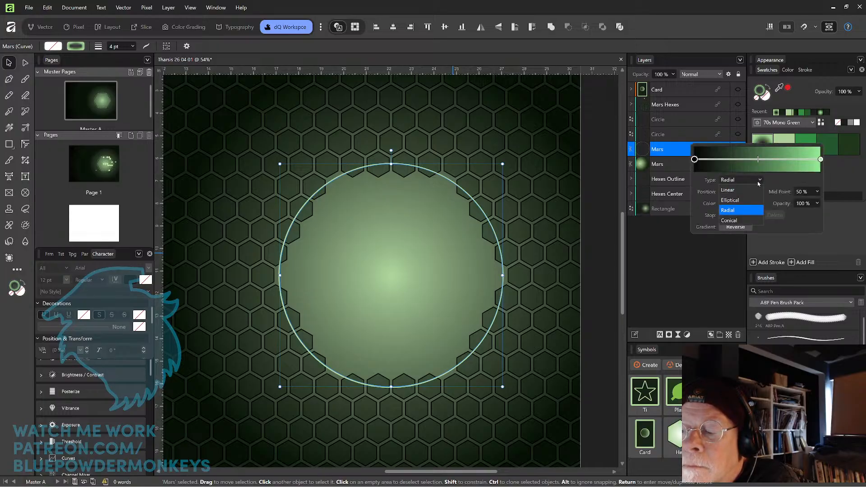
left_click(755, 201)
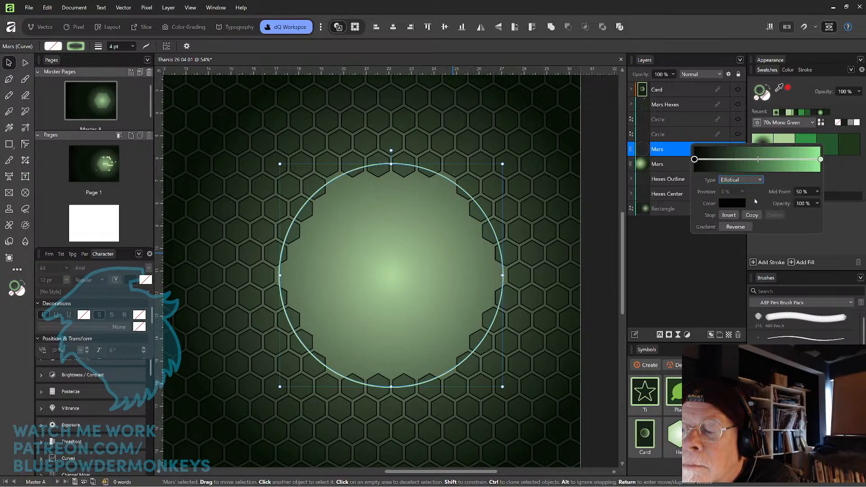
left_click(723, 257)
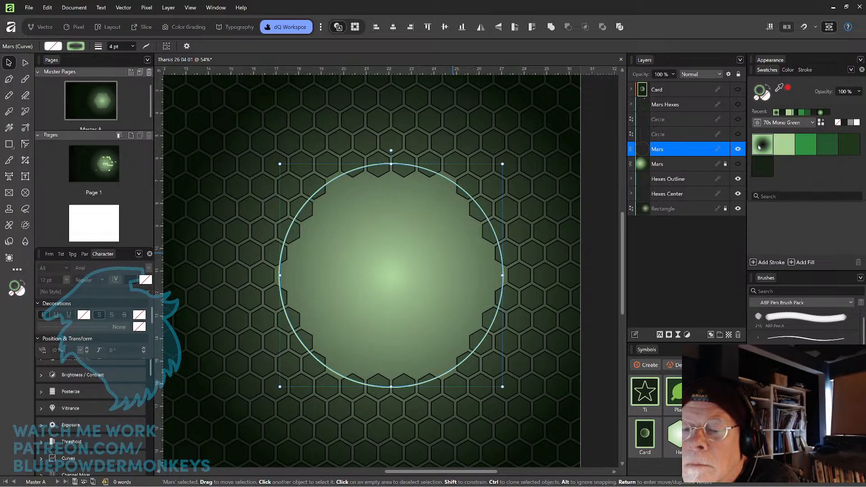
left_click(759, 146)
left_click_drag(760, 166, 792, 167)
left_click(708, 268)
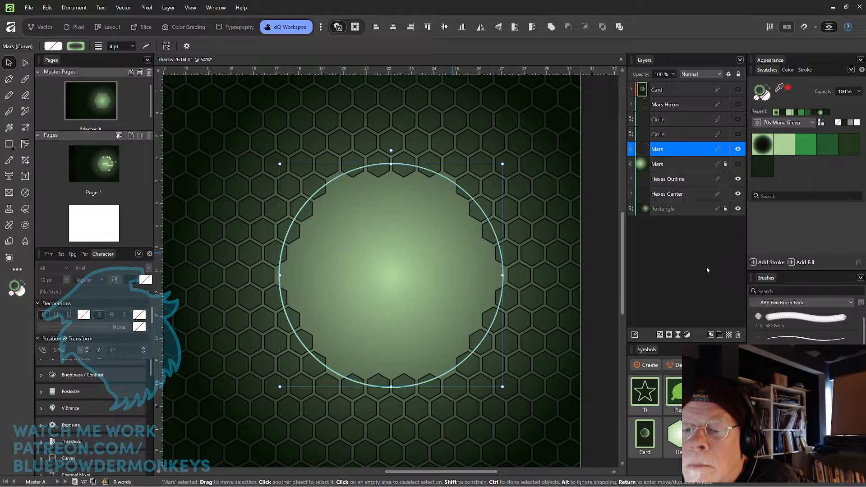
left_click(760, 148)
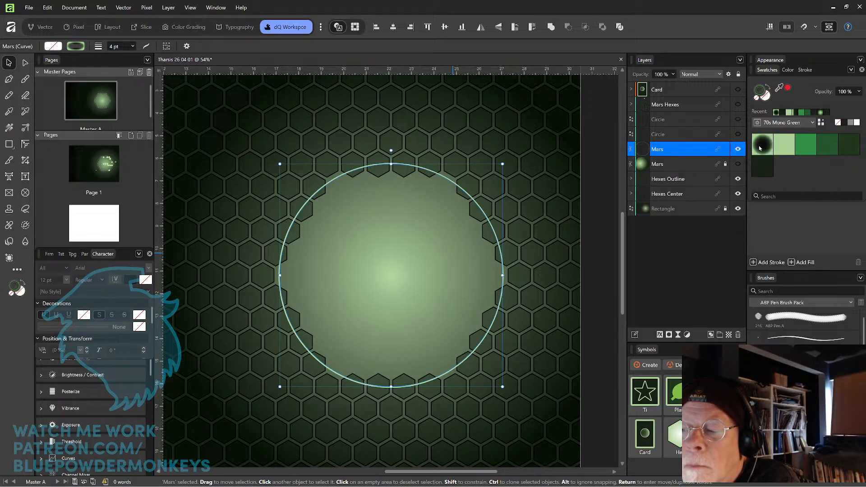
Set the gradient swatch to Linear with a 57% mid point and apply it to the upper Mars circle's outline.
left_click(759, 147)
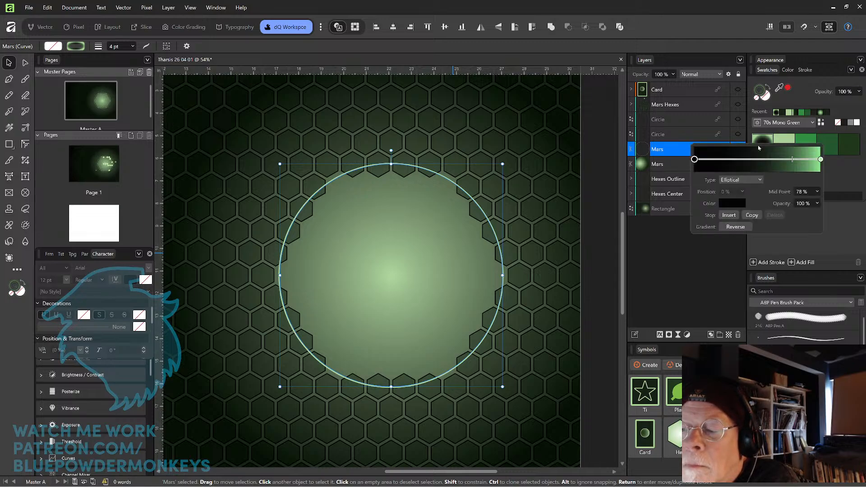
left_click(747, 179)
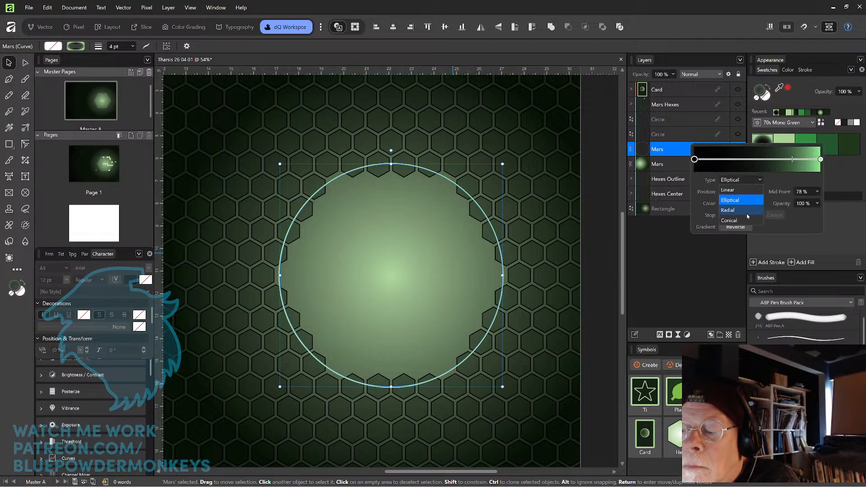
left_click(743, 190)
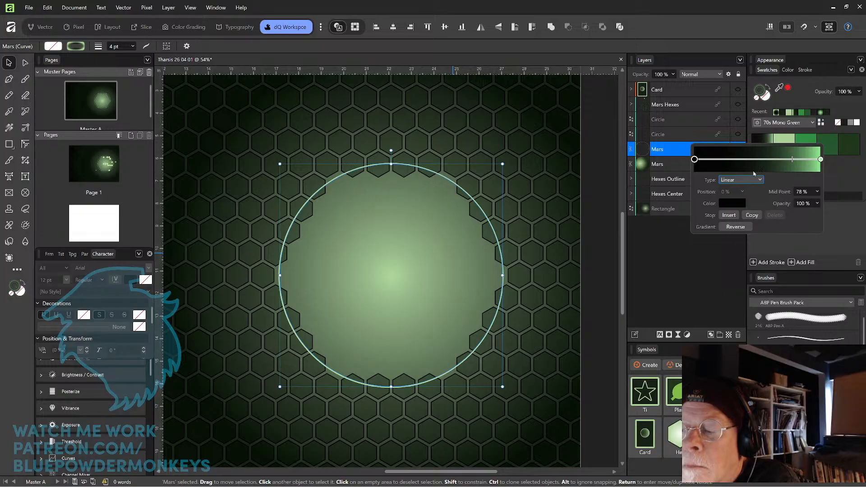
mouse_move(792, 161)
left_mouse_down()
mouse_move(759, 162)
mouse_move(767, 162)
left_mouse_up()
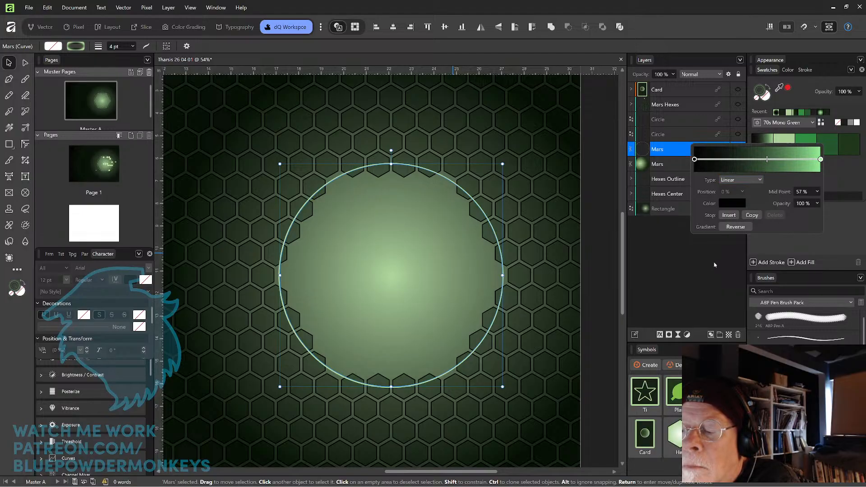
left_click(723, 221)
left_click(762, 141)
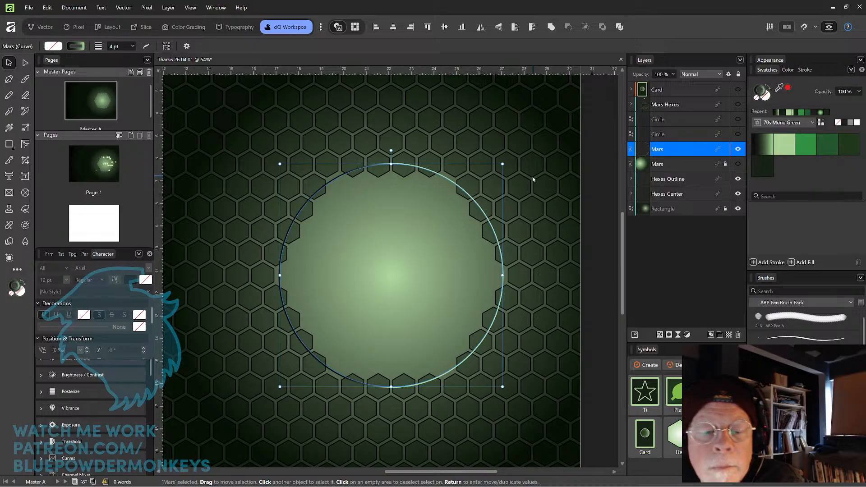
Deselect the upper Mars circle and show the lower Mars layer again.
left_click(10, 132)
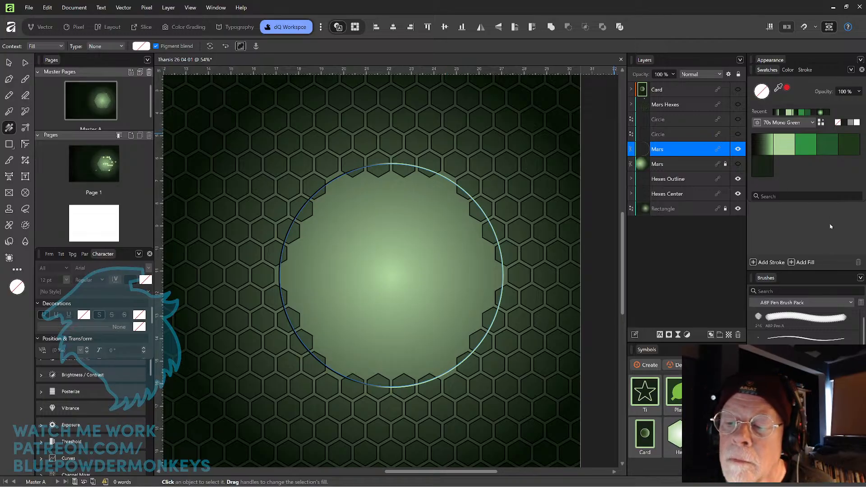
left_click(9, 63)
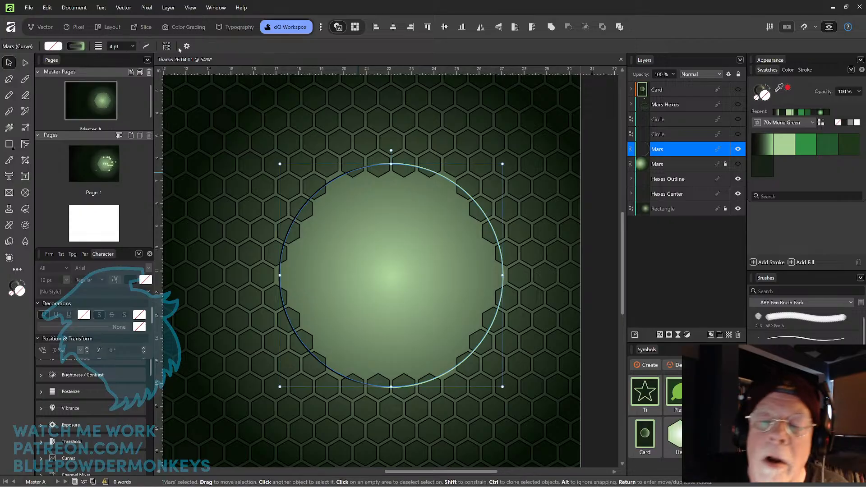
left_click(599, 218)
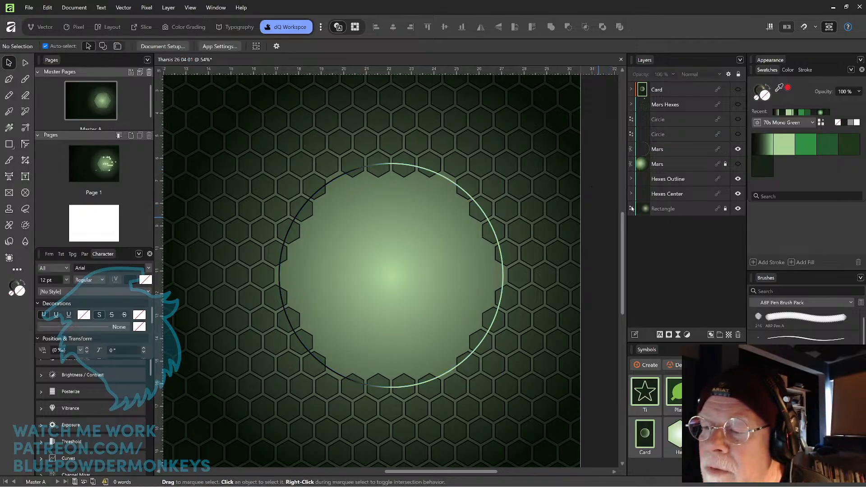
left_click(738, 164)
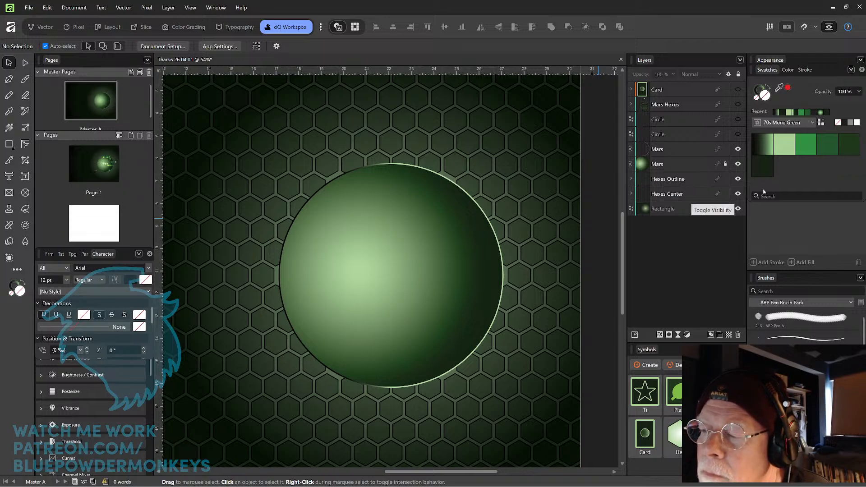
Recolor the gradient swatch's light green end stop with the medium green from the 70s Mono Green palette.
left_click(767, 151)
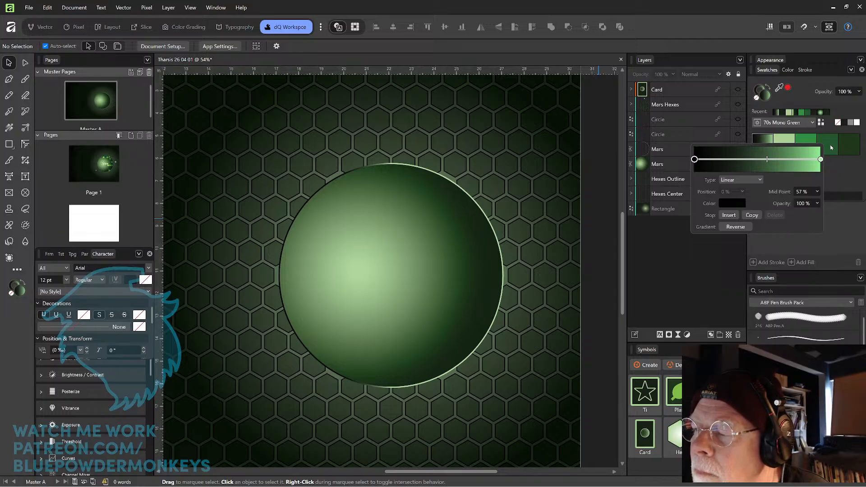
left_click(821, 160)
left_click(832, 151)
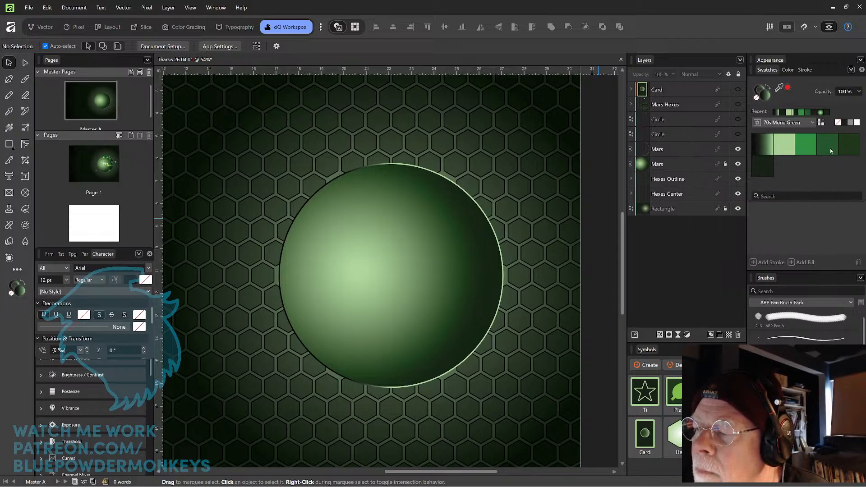
left_click(771, 148)
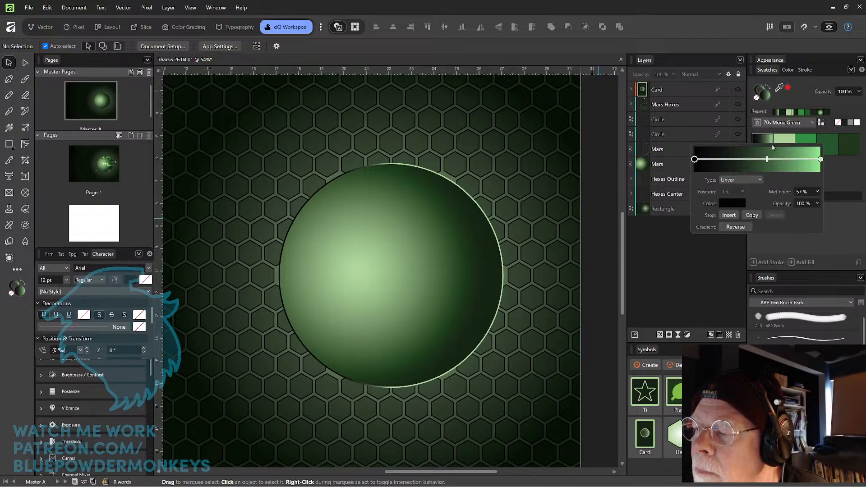
left_click(821, 159)
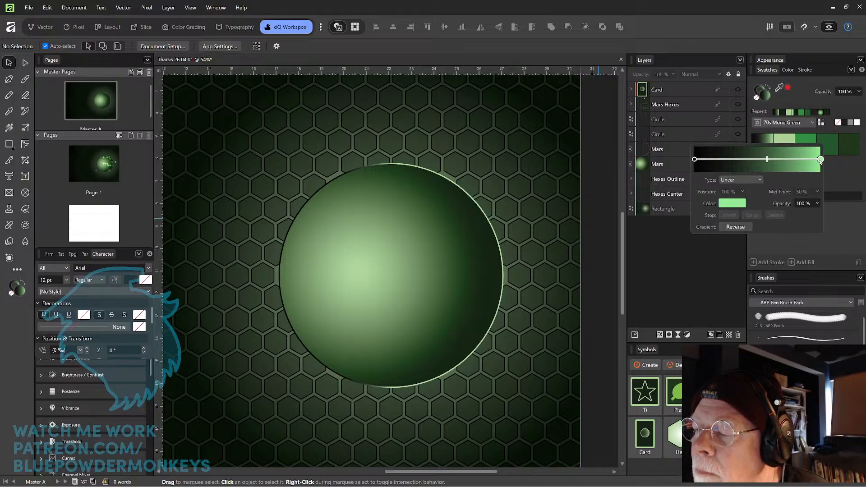
left_click(741, 204)
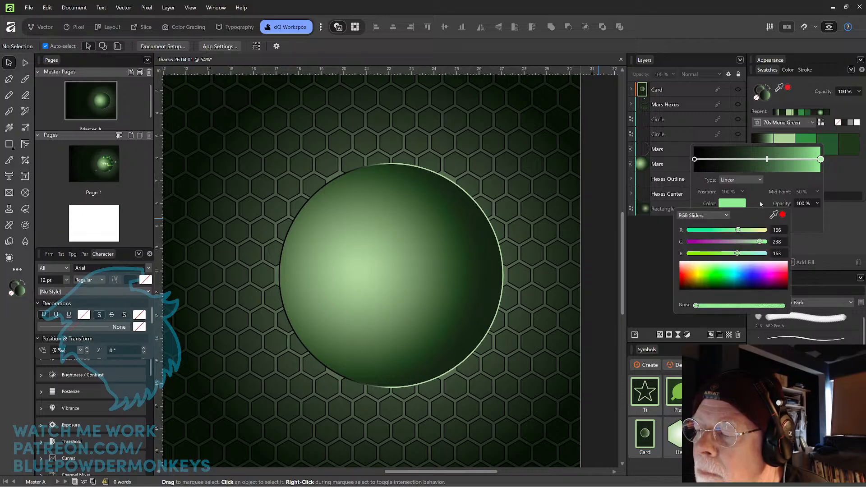
left_click(728, 216)
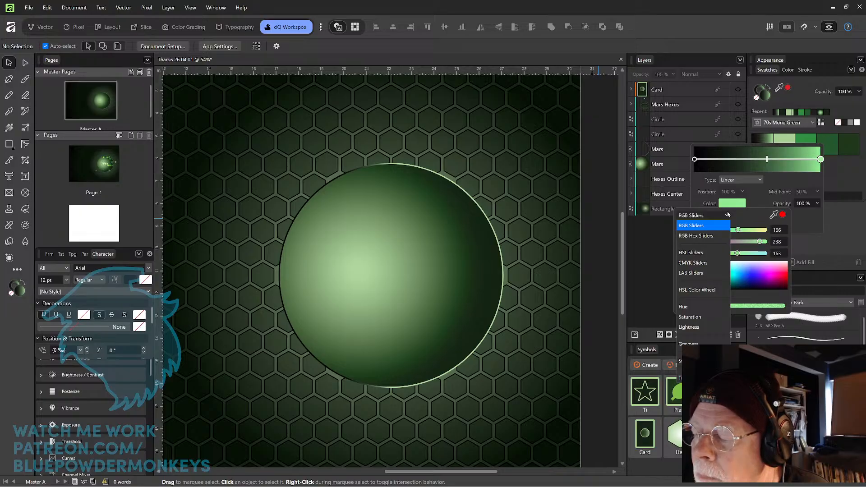
left_click(710, 361)
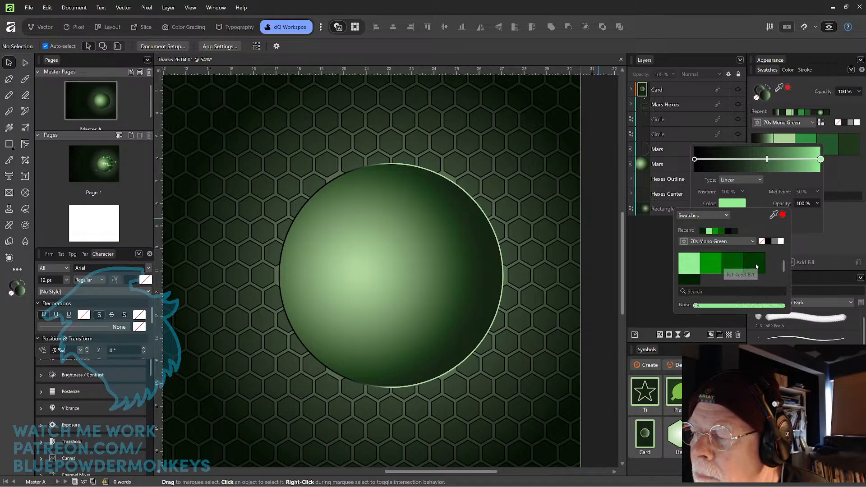
left_click(757, 267)
left_click(736, 267)
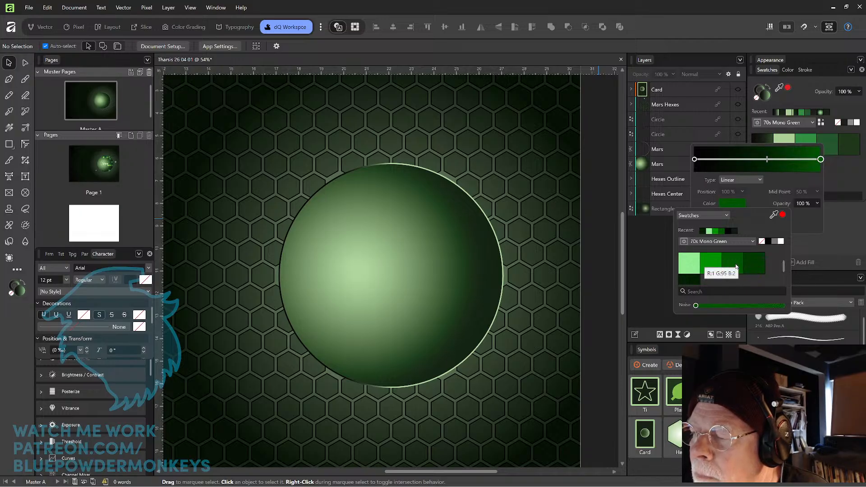
left_click(711, 266)
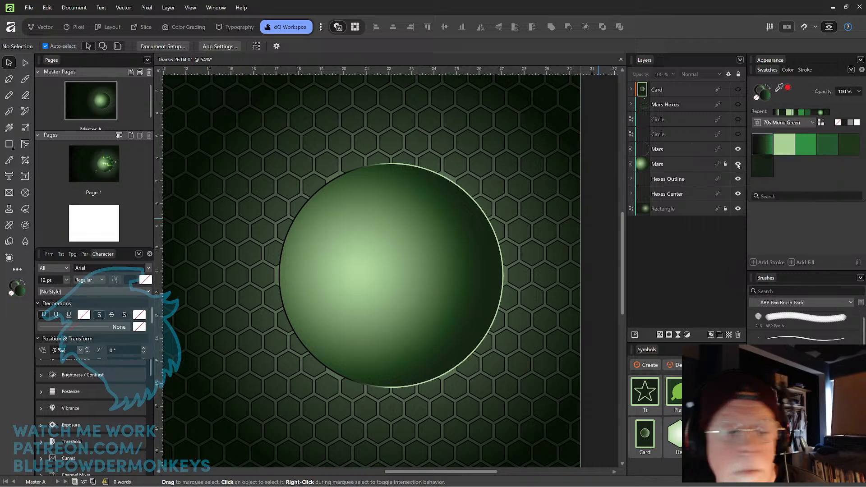
Apply the recolored gradient swatch to the upper Mars circle's outline, undoing its use as the circle's fill.
left_click(698, 153)
left_click(764, 151)
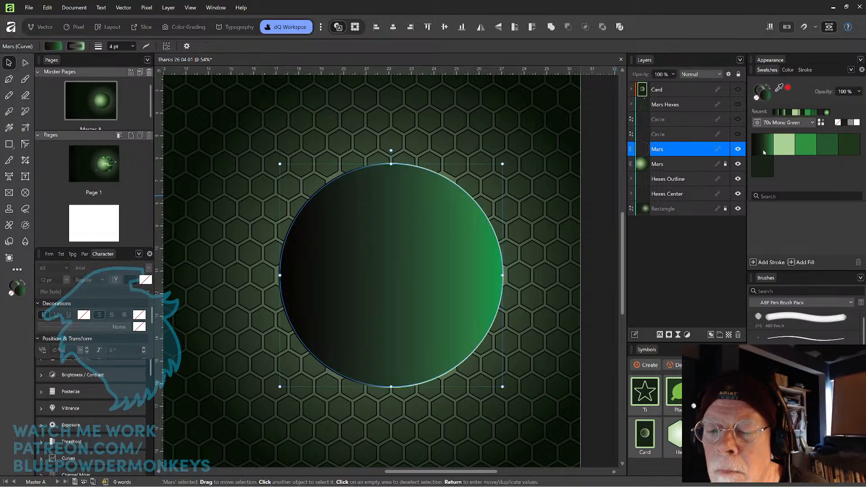
key("ctrl+z")
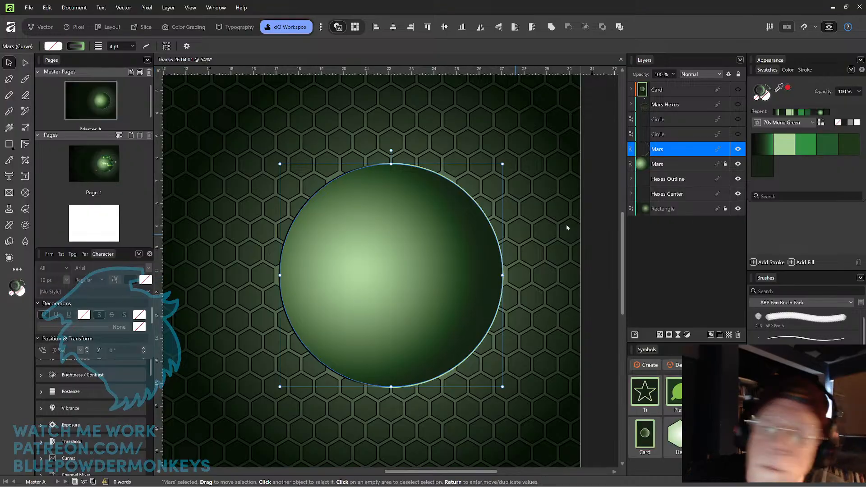
left_click(767, 148)
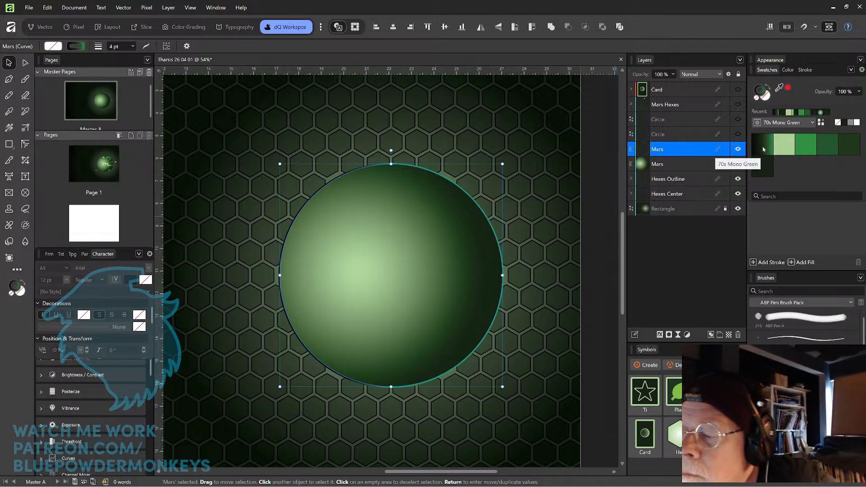
Add a stop near the gradient swatch's green end and recolor the end stop with the light green from the 70s Mono Green palette.
left_click(763, 146)
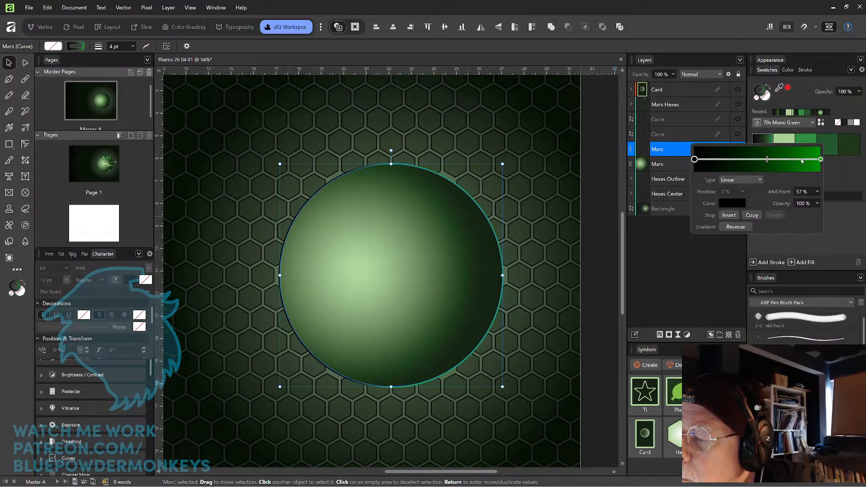
left_click(801, 160)
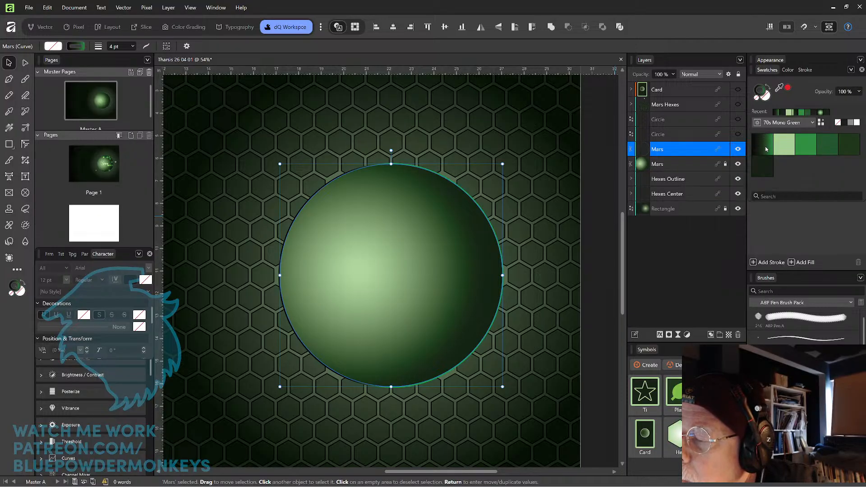
double_click(766, 149)
left_click(821, 160)
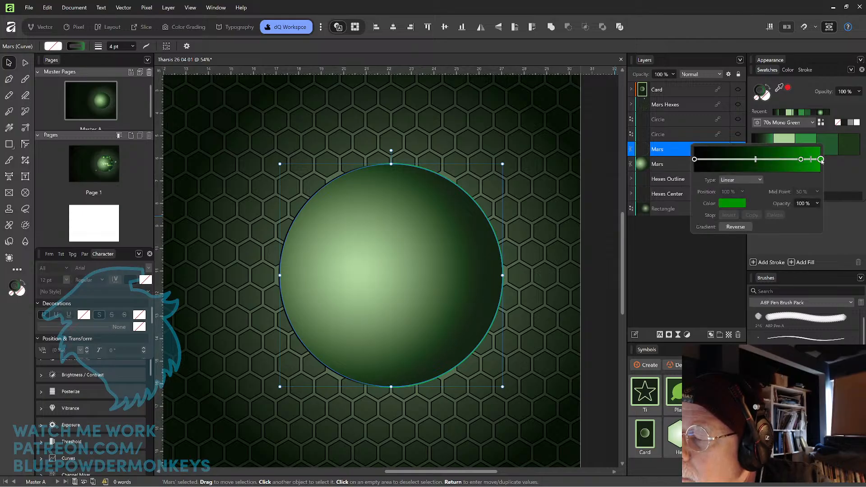
left_click(741, 204)
left_click(739, 205)
left_click(737, 205)
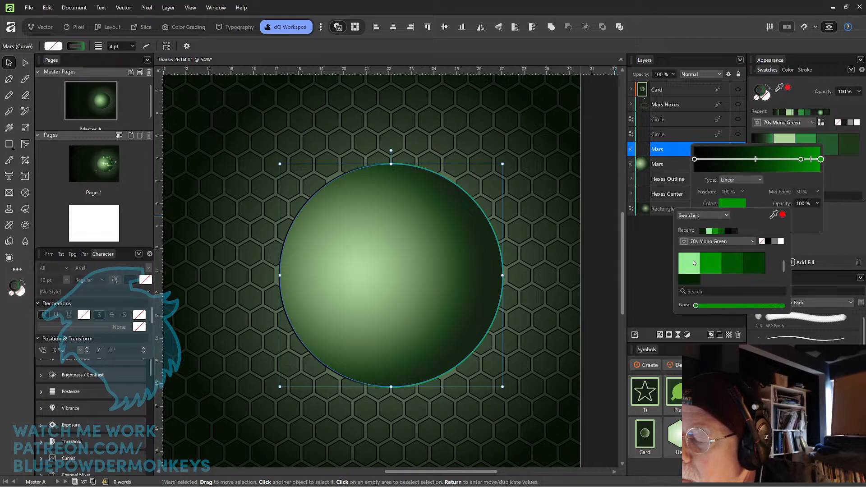
left_click(695, 263)
Move the added green stop slightly closer to the light end and apply the edited gradient to the upper Mars circle's outline.
left_click(801, 160)
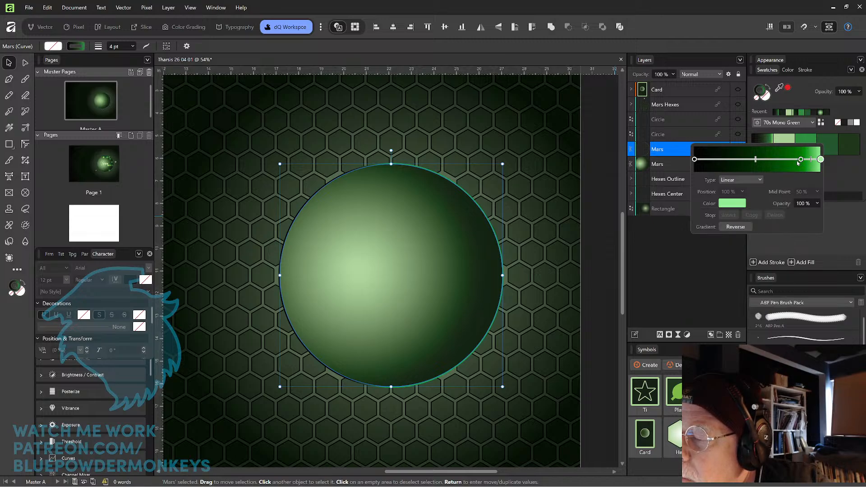
mouse_move(800, 161)
left_mouse_down()
mouse_move(789, 160)
mouse_move(804, 163)
left_mouse_up()
left_click(841, 168)
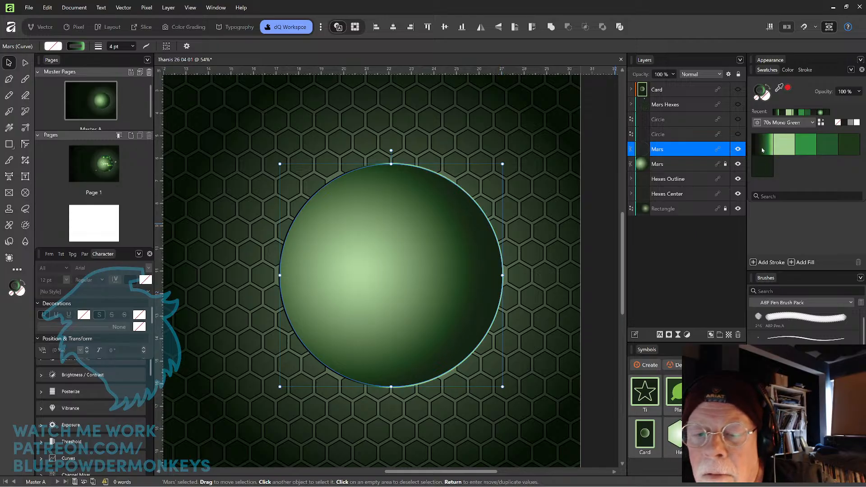
left_click(594, 244)
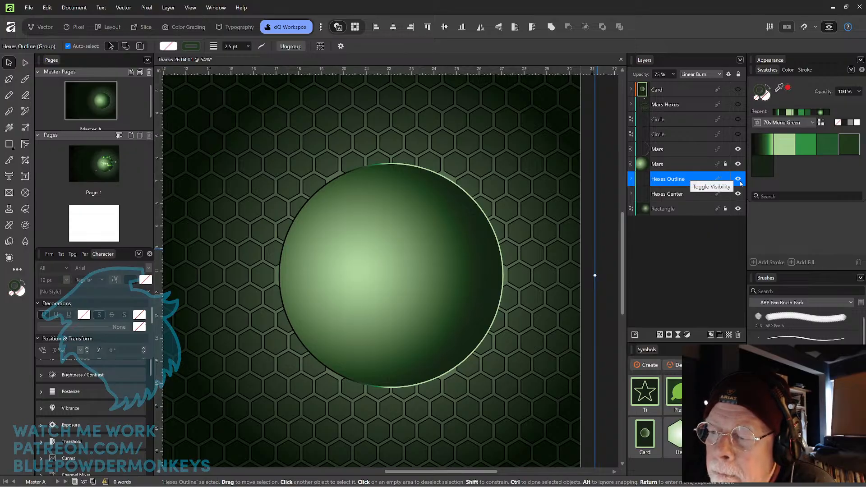
Briefly show and hide each of the two Circle layers, and turn on the Mars Hexes layer.
left_click(739, 135)
left_click(738, 133)
left_click(738, 119)
left_click(738, 120)
left_click(738, 104)
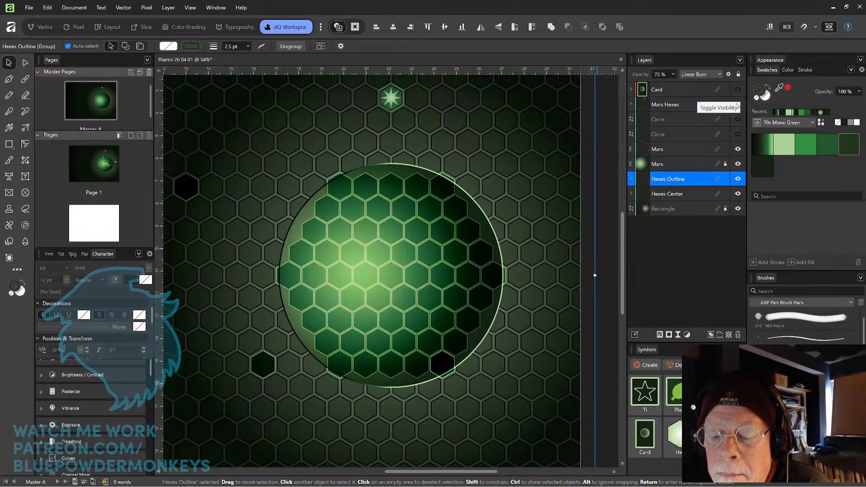
Set the upper Mars circle's outline width to 2 pt and deselect the circle.
left_click(708, 155)
left_click(805, 70)
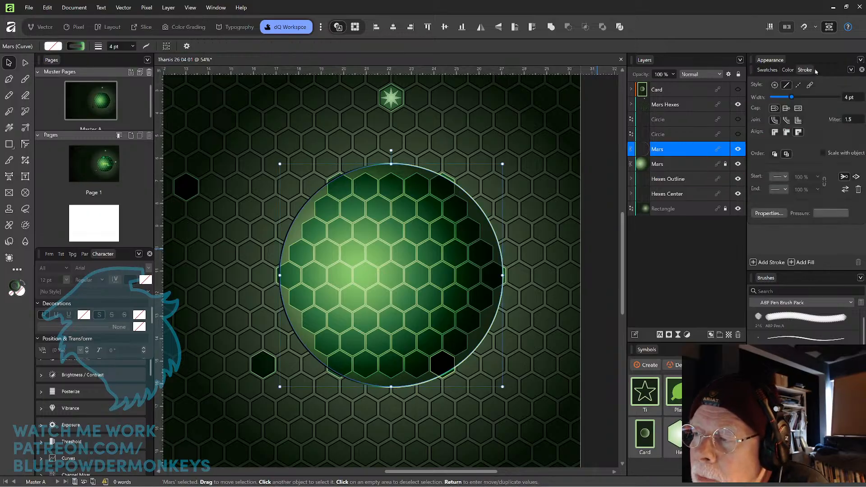
left_click(852, 98)
type("2")
key("Return")
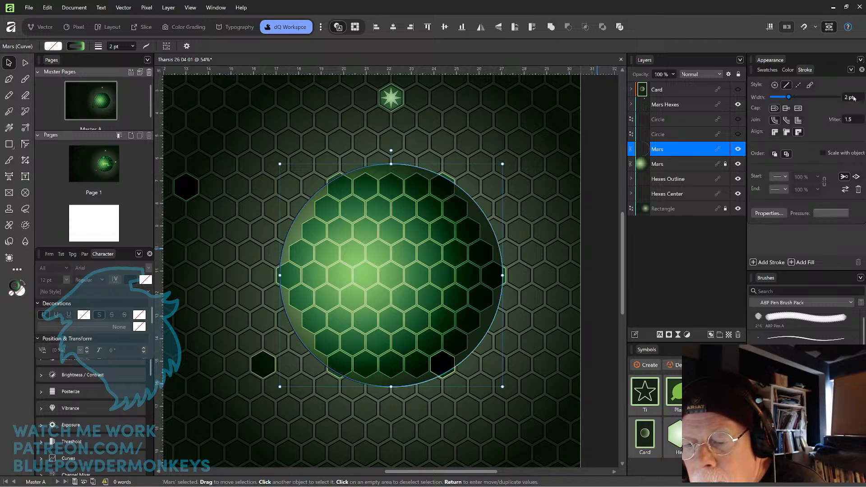
left_click(587, 196)
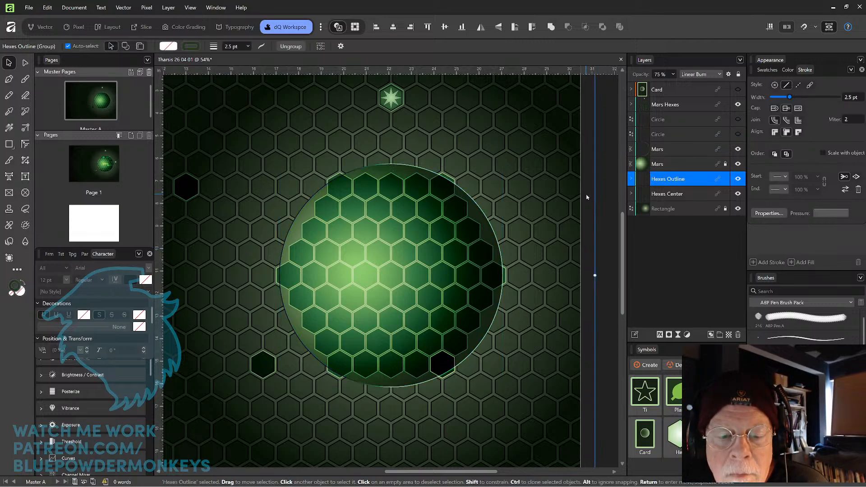
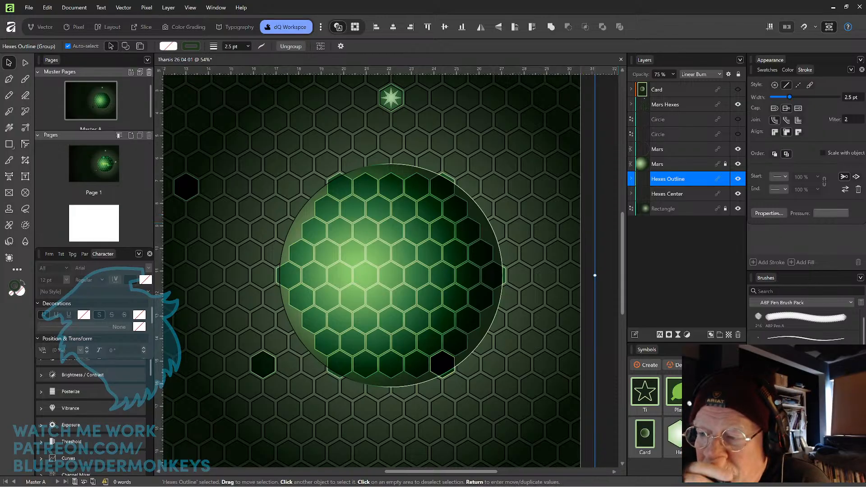
Show both Circle layers so the two orbit rings surround Mars.
left_click(738, 134)
key("ctrl+minus")
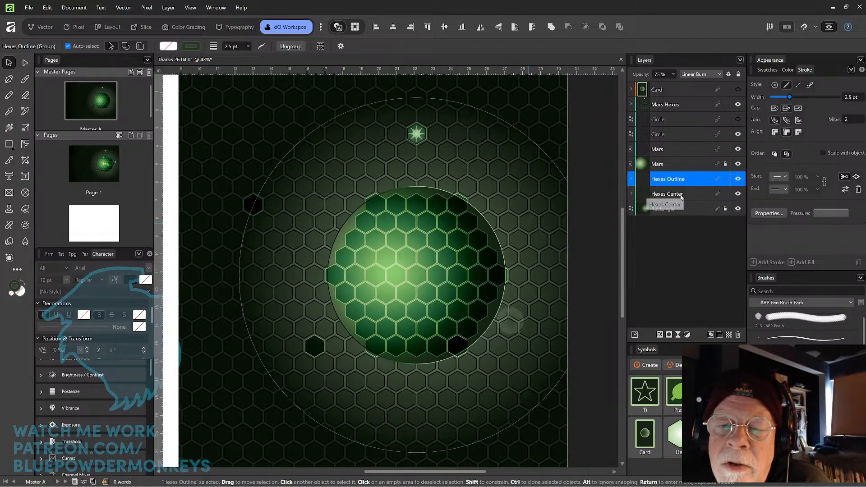
key("ctrl+minus")
left_click(737, 121)
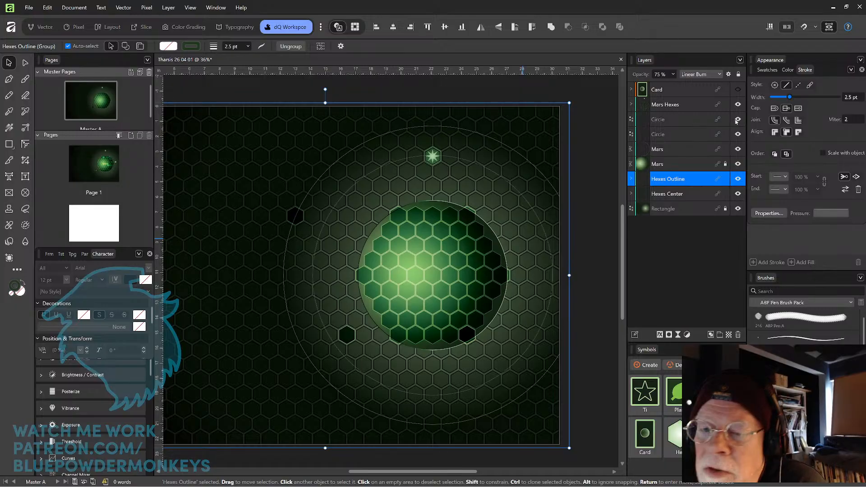
key("ctrl+plus")
key("ctrl+plus")
scroll(575, 263, "down", 3)
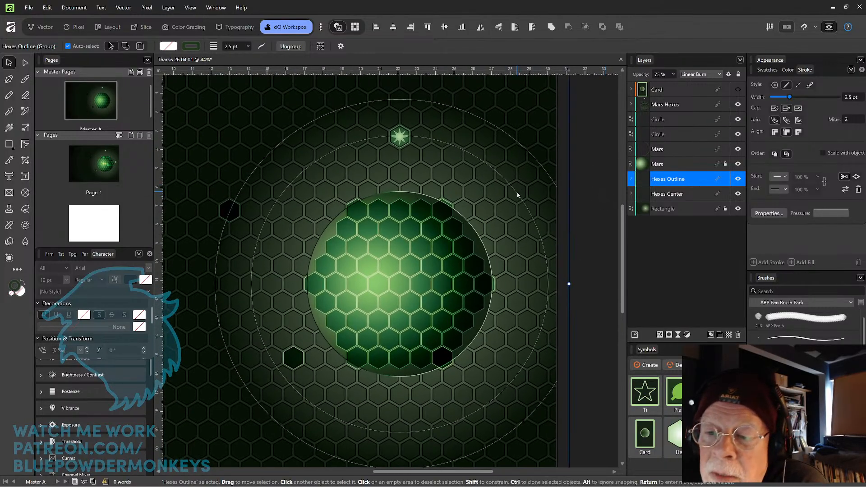
Set the inner orbit circle's stroke width to 1.6 pt.
left_click(518, 195)
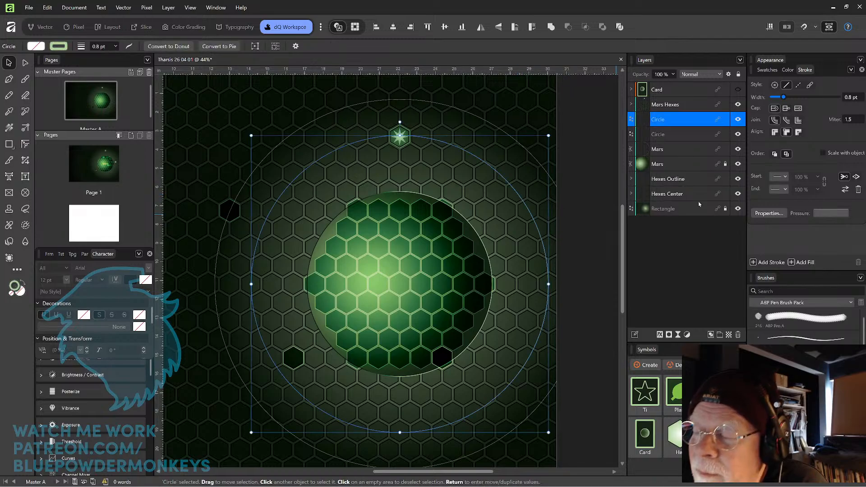
left_click(852, 98)
type("1")
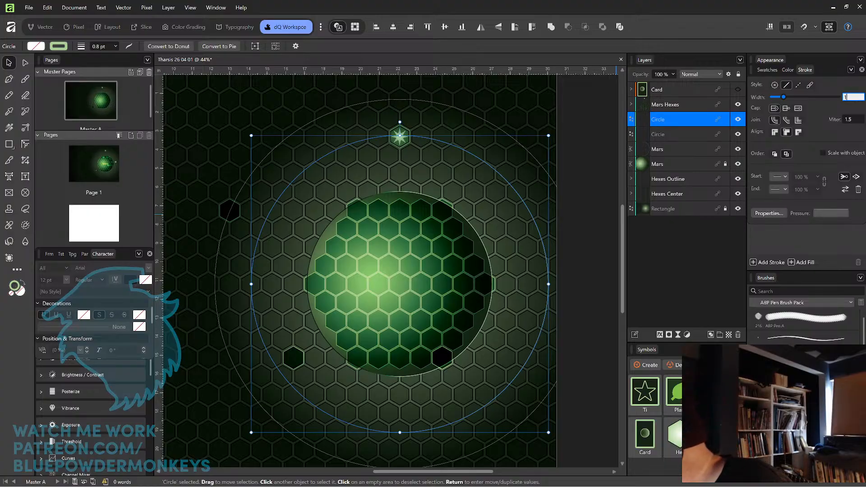
type(".6")
key("Return")
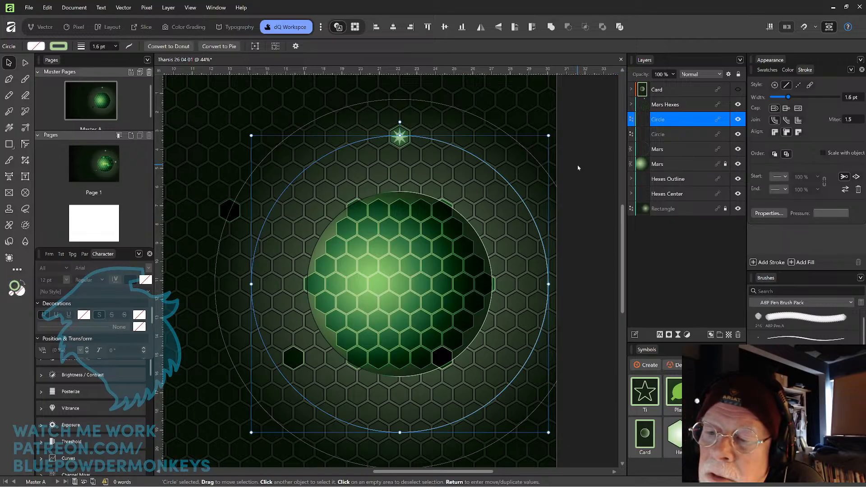
left_click(570, 186)
left_click(530, 217)
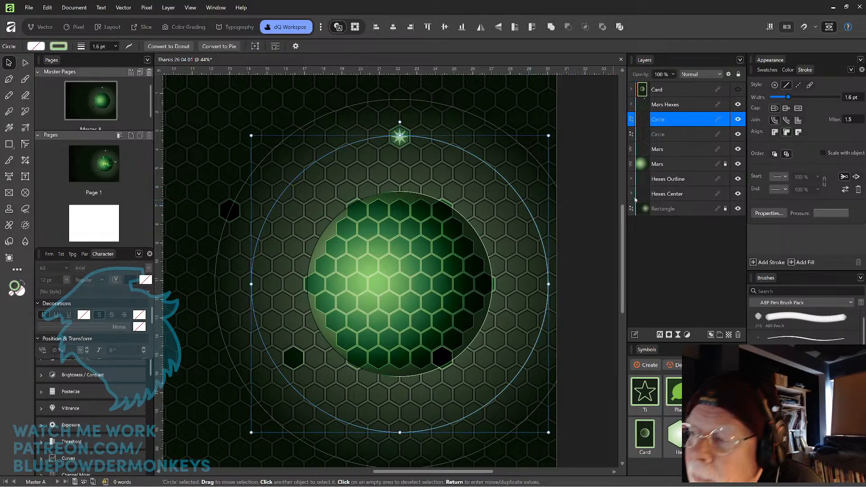
Change the inner orbit circle's stroke to a dashed line with a dash of 3 and a gap of 3.
left_click(799, 85)
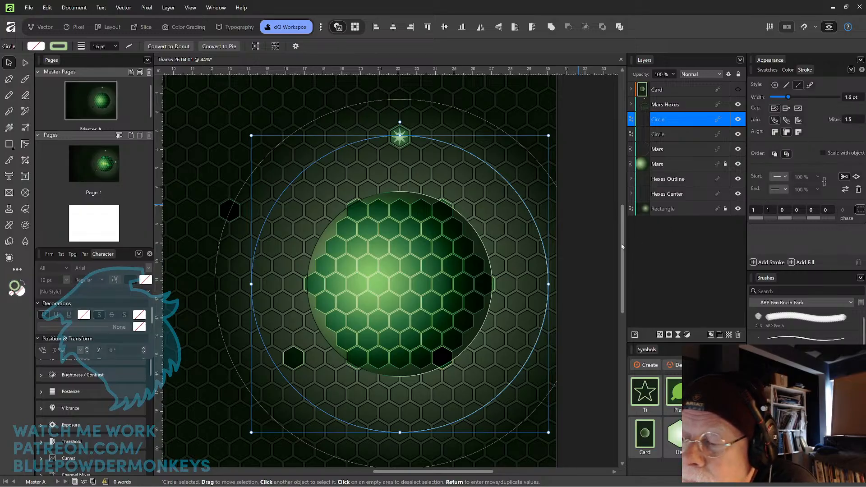
left_click(589, 260)
left_click(548, 265)
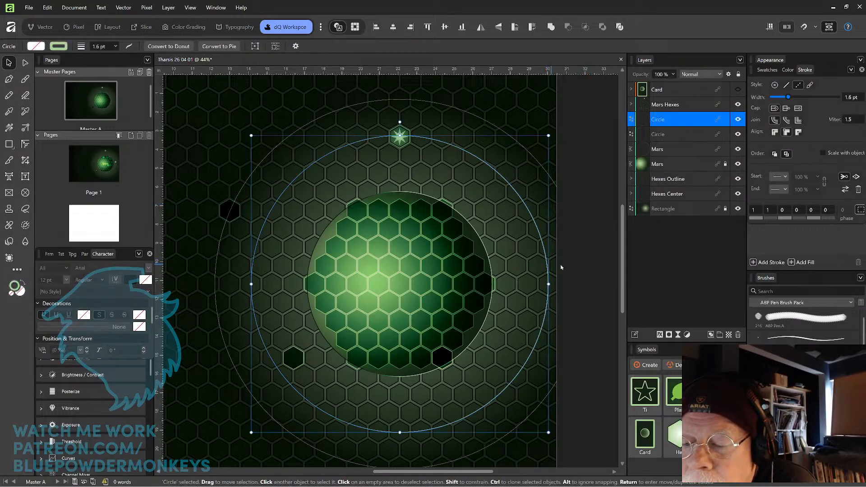
left_click(755, 210)
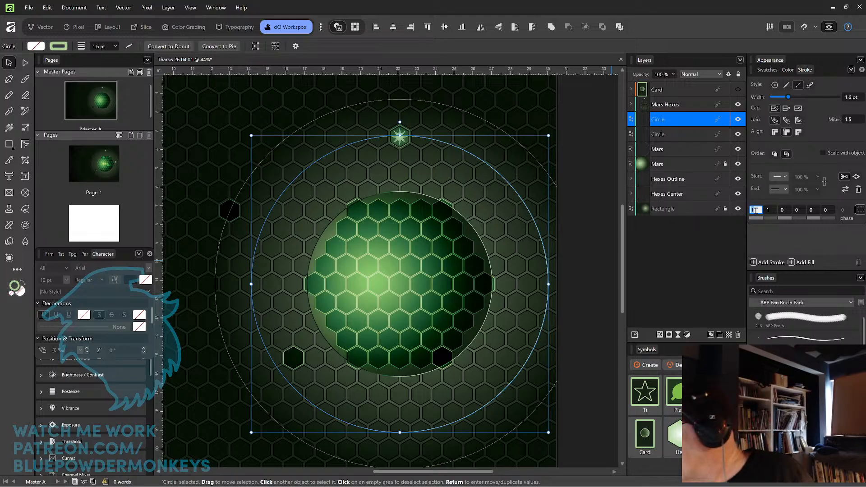
type("3")
left_click(770, 211)
type("3")
left_click(586, 270)
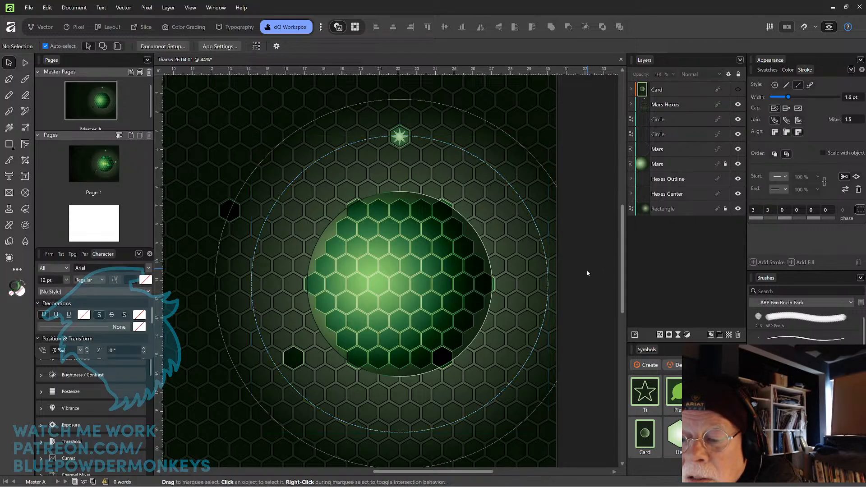
Widen the gap in the inner orbit circle's dash pattern to 5.
left_click(548, 263)
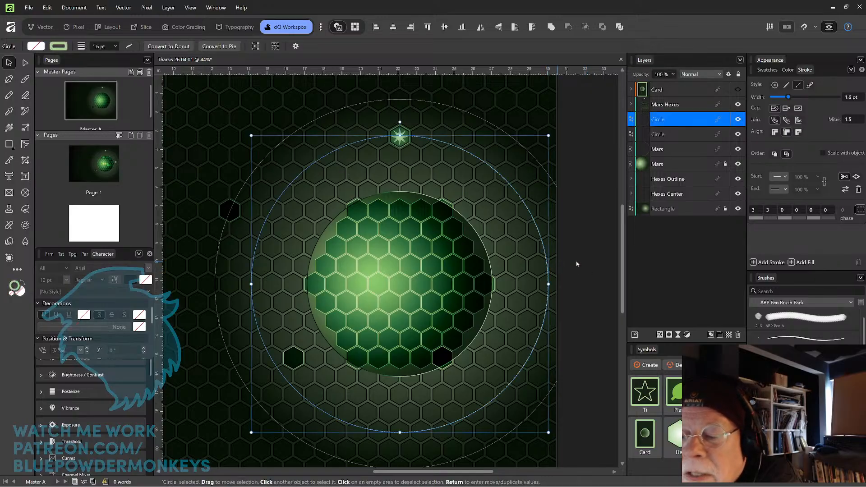
left_click(769, 210)
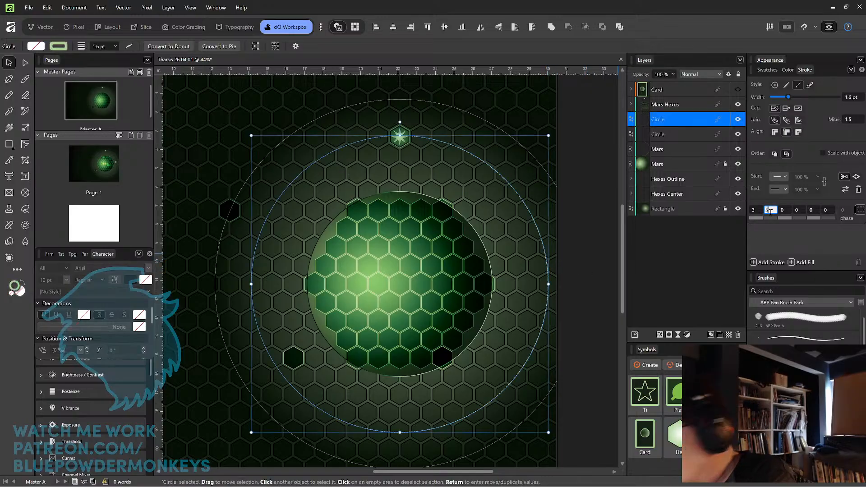
left_click(599, 272)
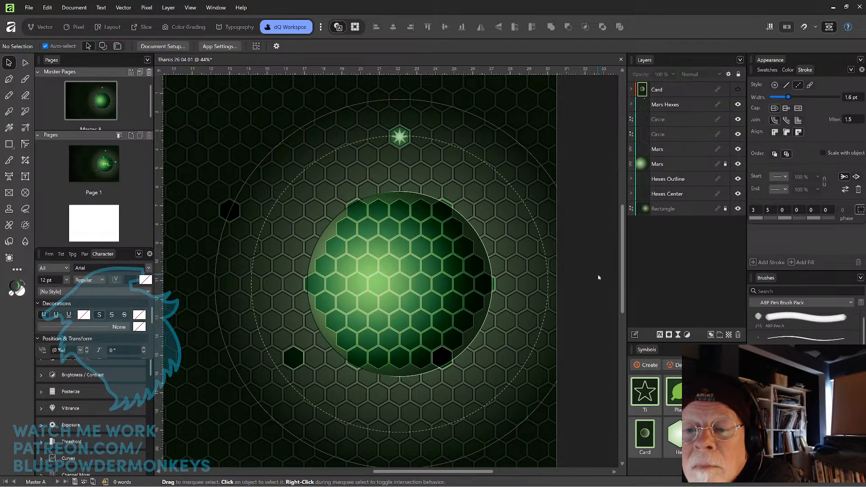
Try a gap of 6 with dash lengths of 2 and 1 for the inner orbit circle's dashed stroke.
left_click(770, 210)
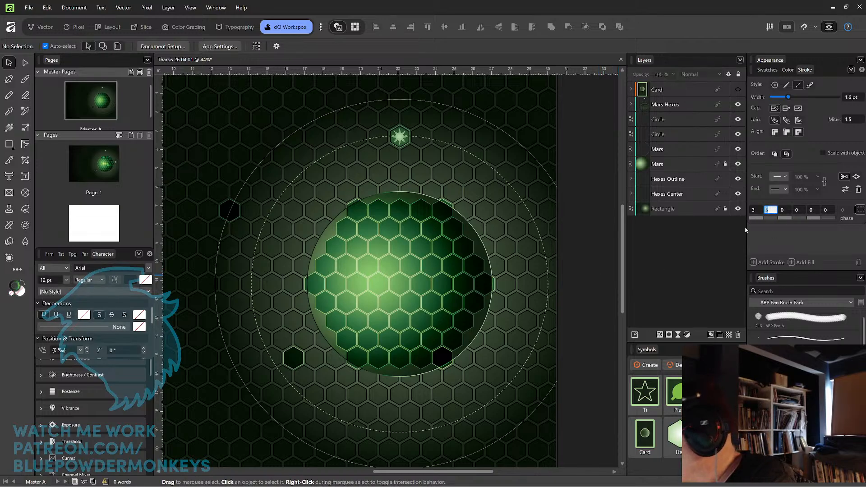
type("6")
key("Return")
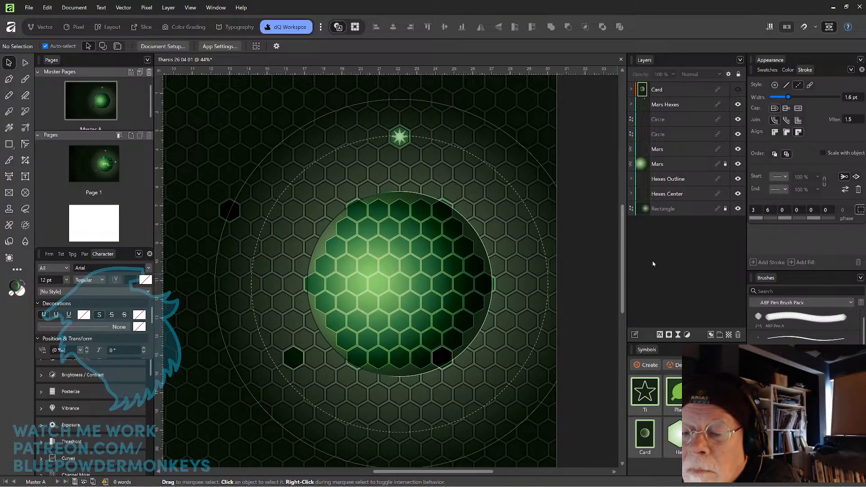
left_click(755, 210)
type("2")
key("Return")
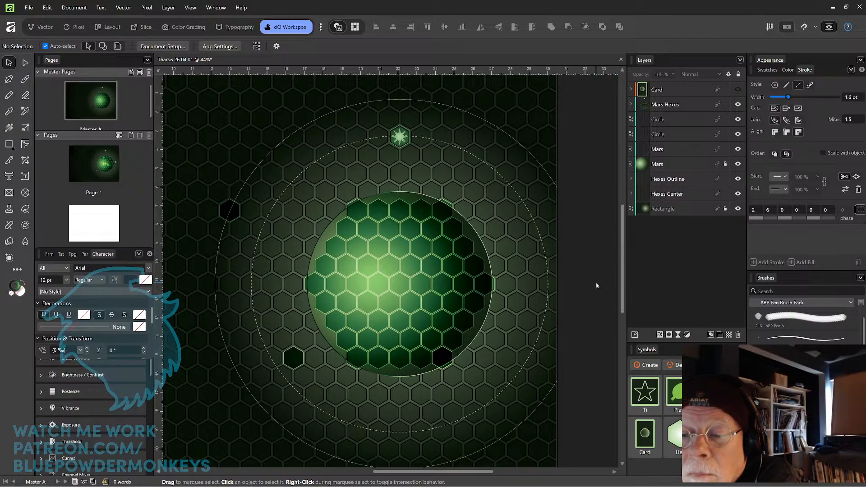
left_click(755, 211)
type("1")
key("Return")
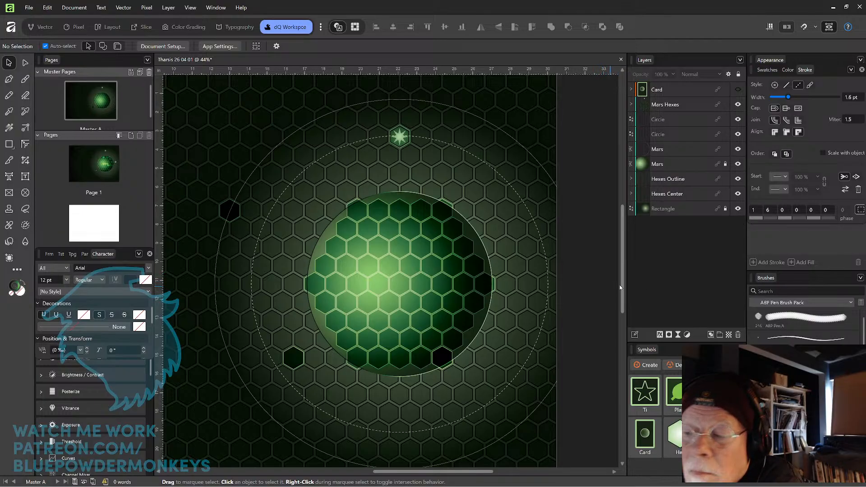
Reselect the inner orbit circle and set its dash pattern to a dash of 1 and a gap of 6.
left_click(548, 289)
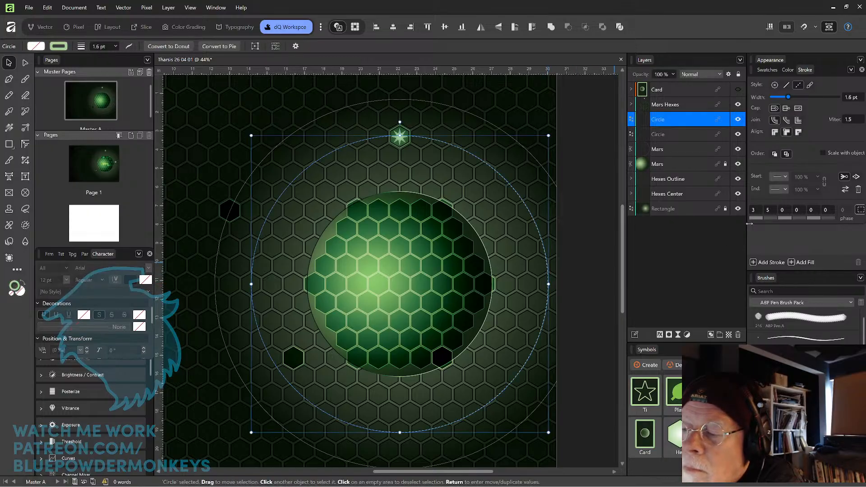
left_click(756, 211)
key("Tab")
type("6")
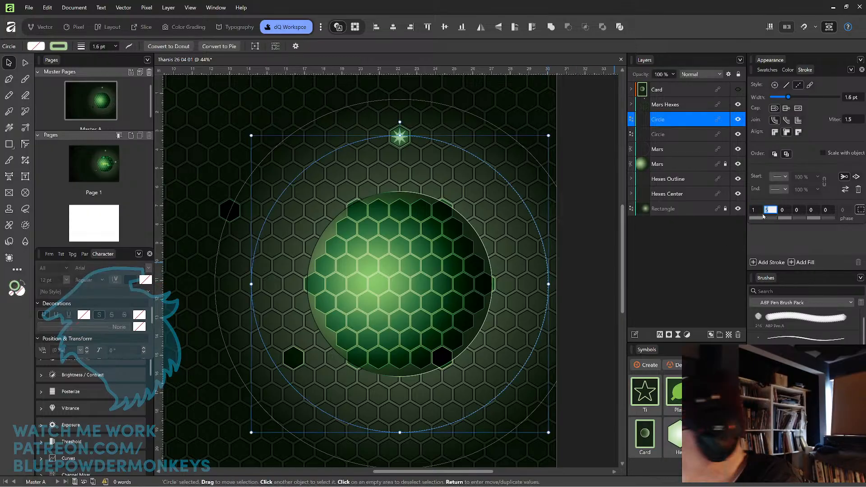
left_click(785, 210)
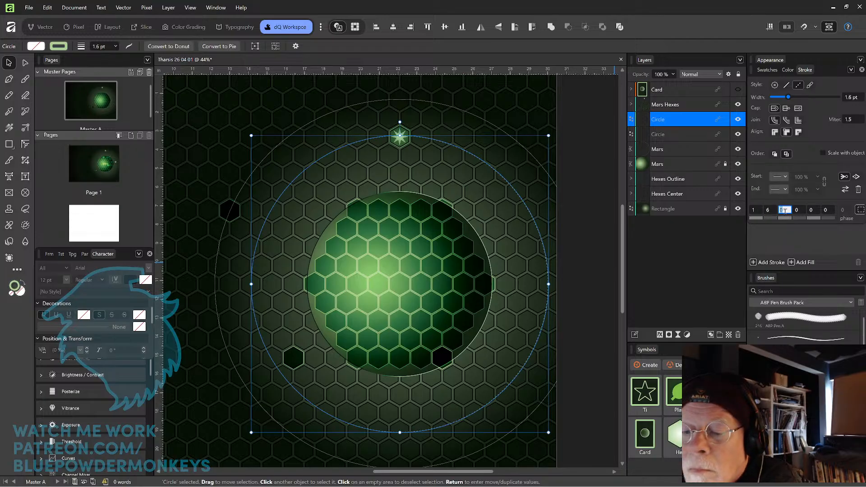
left_click(593, 289)
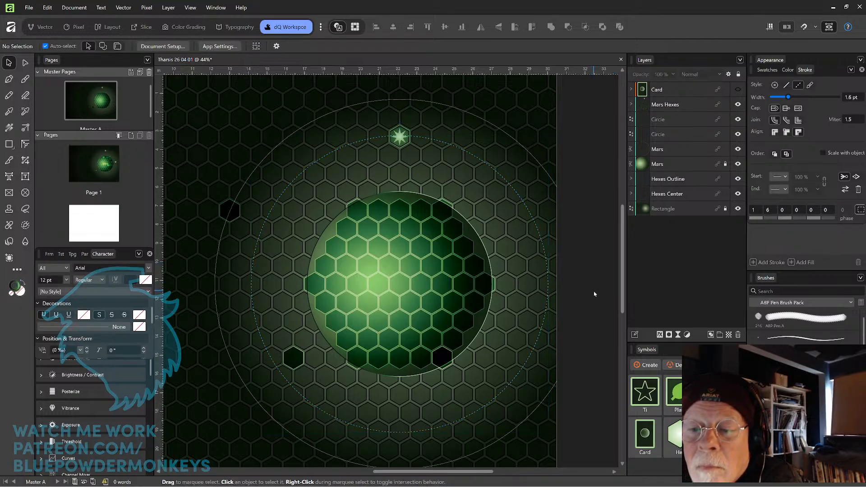
left_click(756, 212)
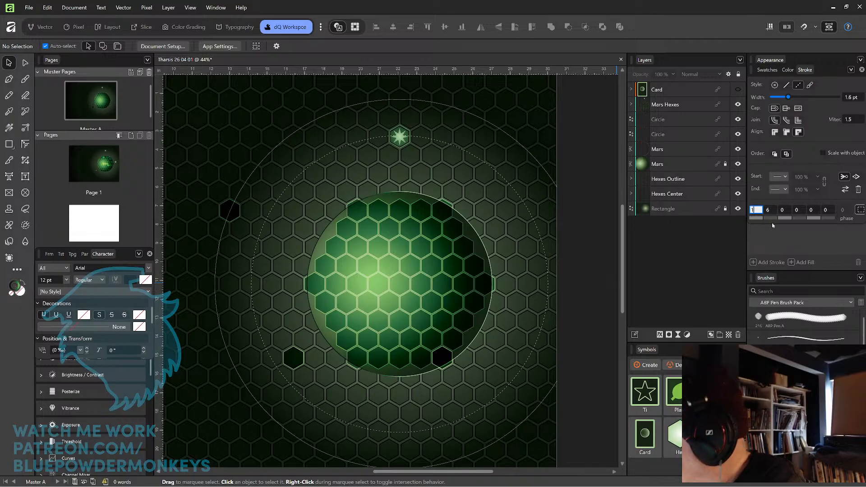
type("2")
key("Tab")
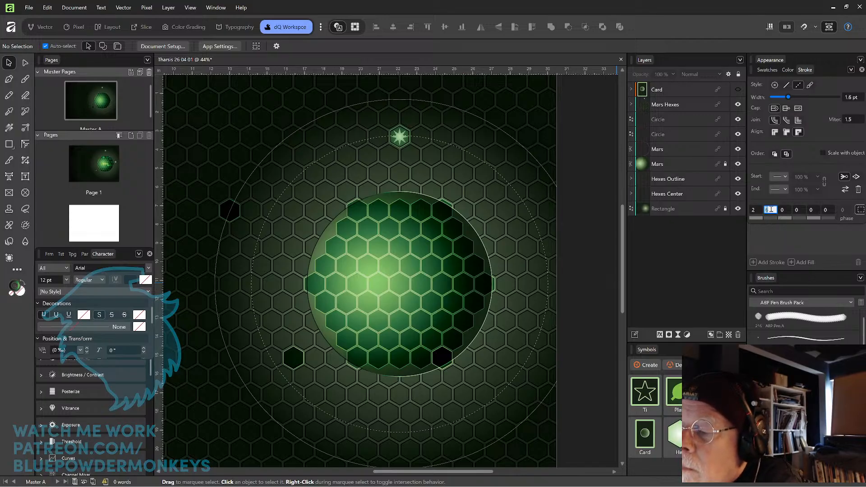
type("7")
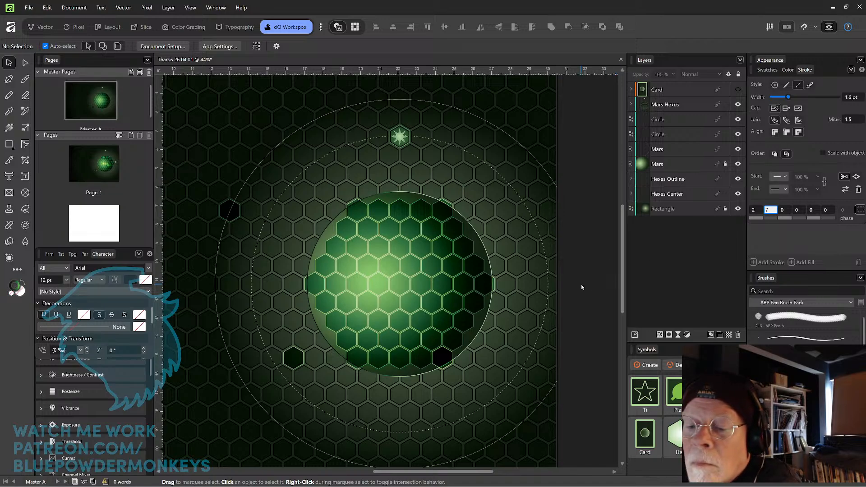
Select the inner orbit circle and set its dash pattern to a dash of 2 and a gap of 7.
left_click(549, 285)
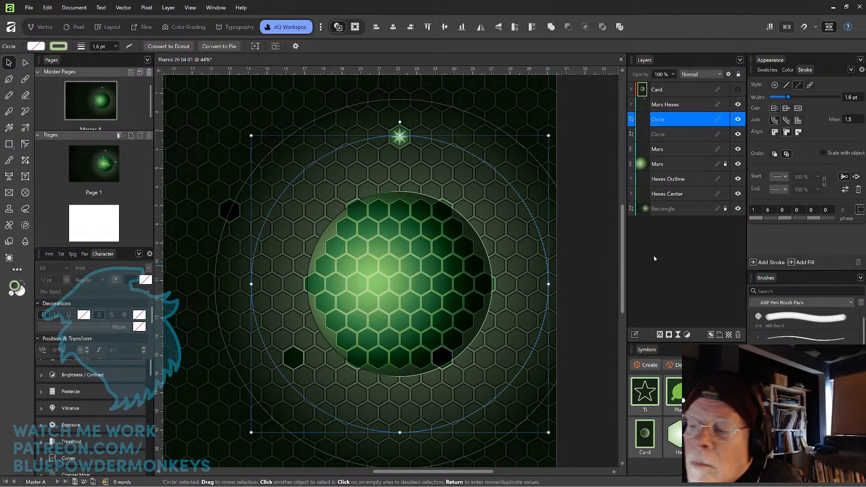
left_click(754, 211)
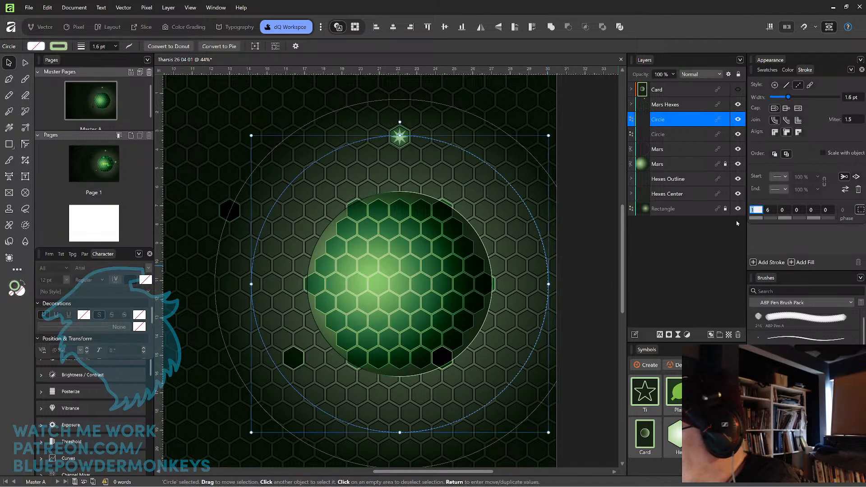
type("2")
key("Tab")
type("7")
key("Tab")
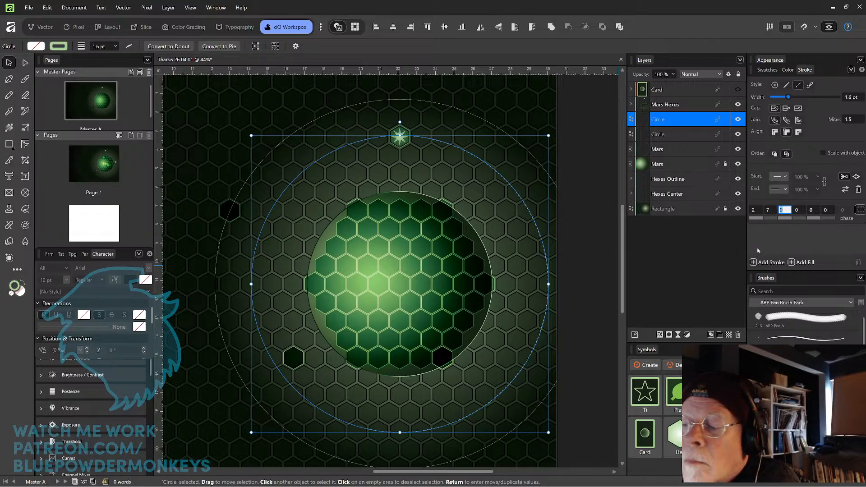
left_click(594, 287)
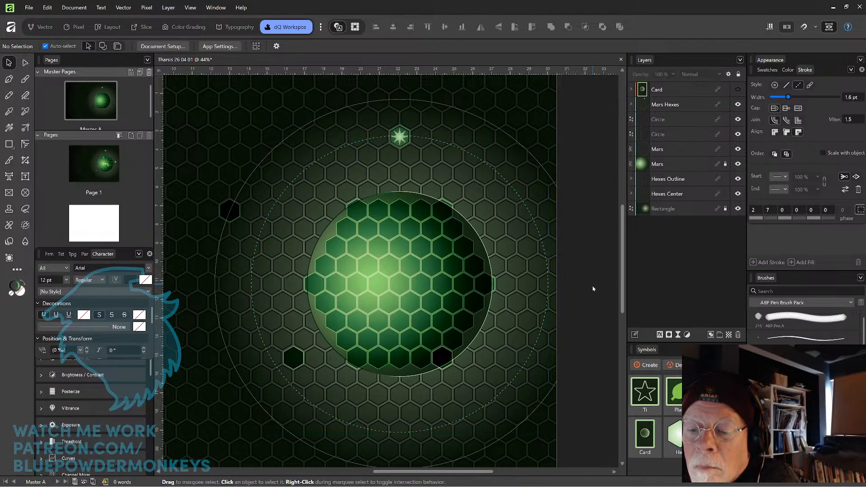
Give the outer orbit circle a dashed stroke with a dash of 2 and a gap of 7.
left_click(546, 174)
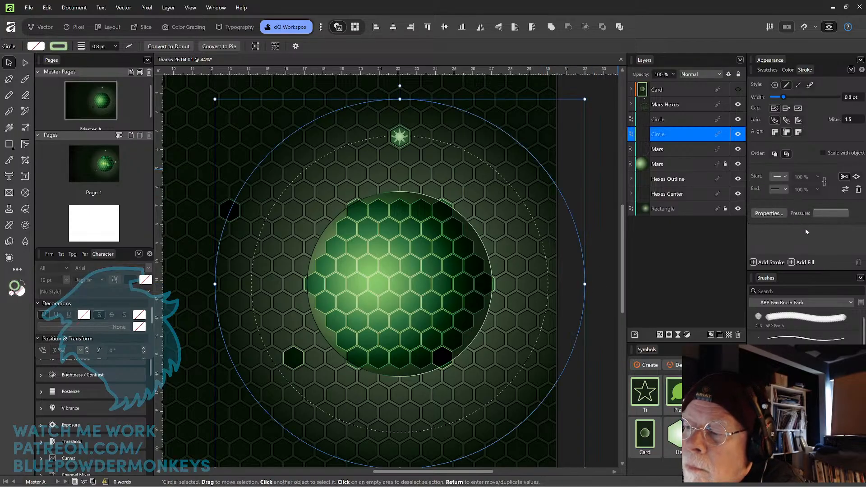
left_click(798, 84)
left_click(753, 209)
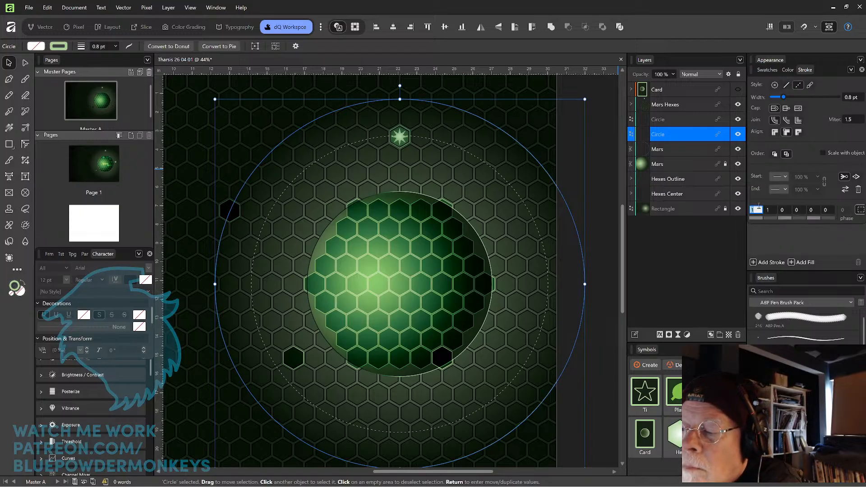
type("2")
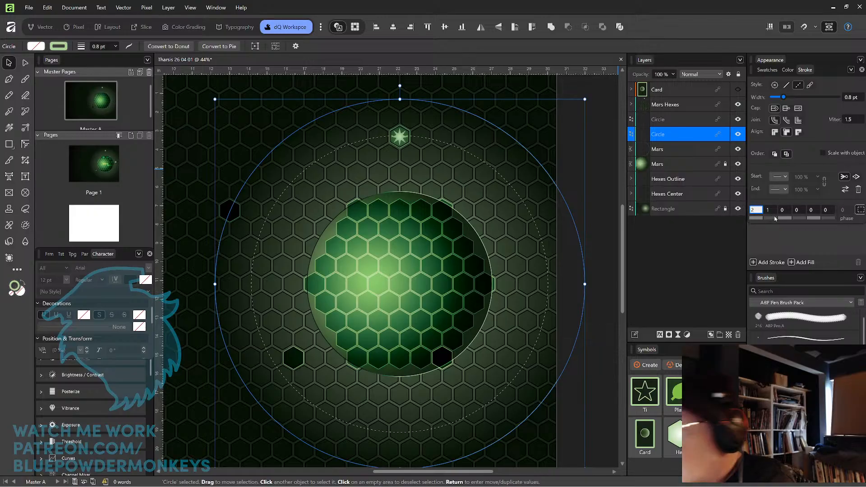
key("Tab")
type("7")
key("Tab")
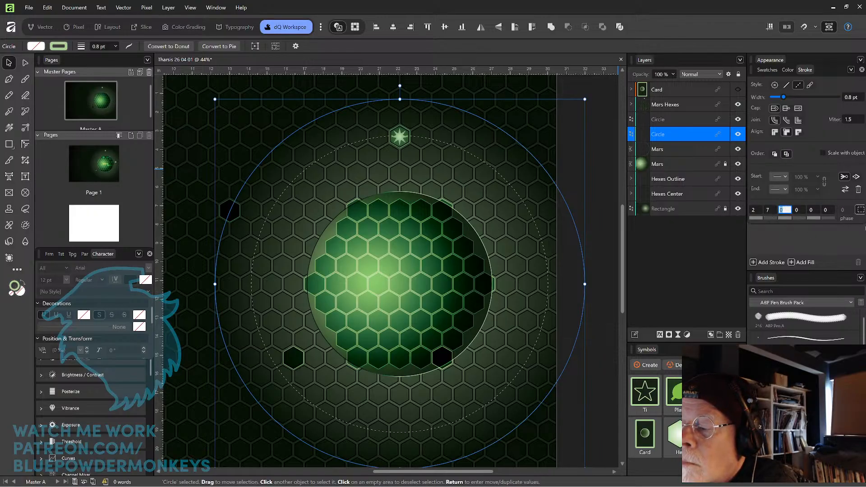
left_click(602, 224)
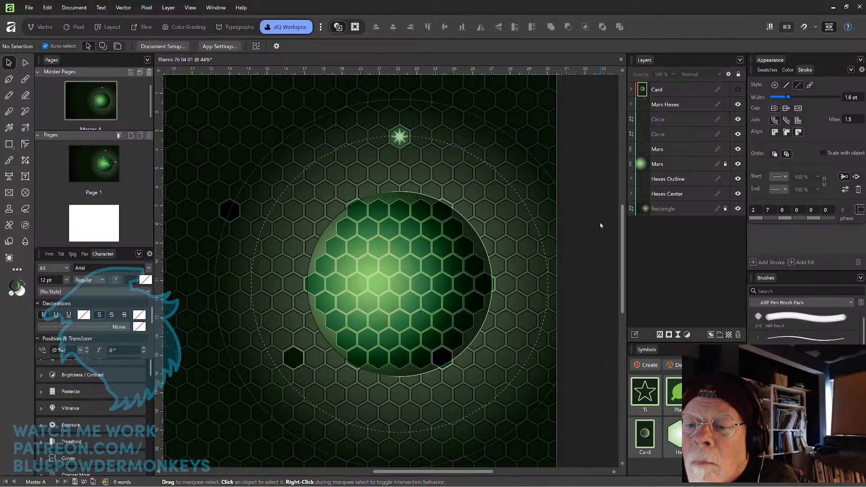
Reduce the inner orbit circle's stroke width to 1 pt.
left_click(522, 199)
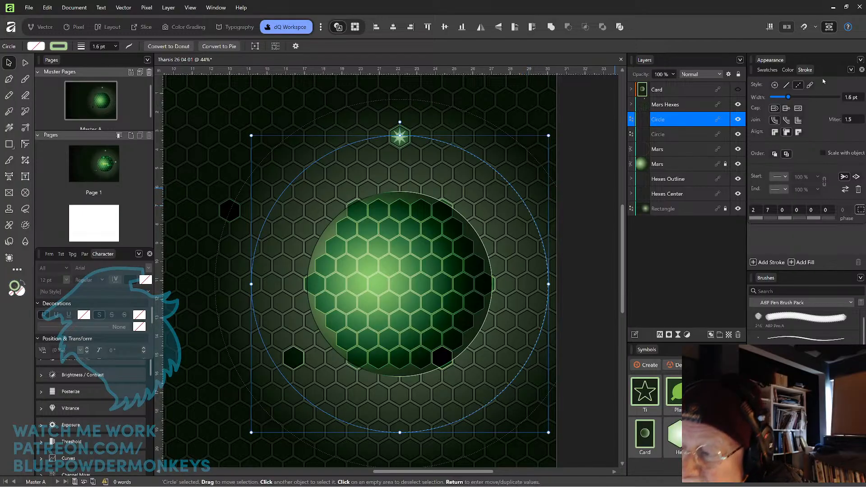
left_click(851, 100)
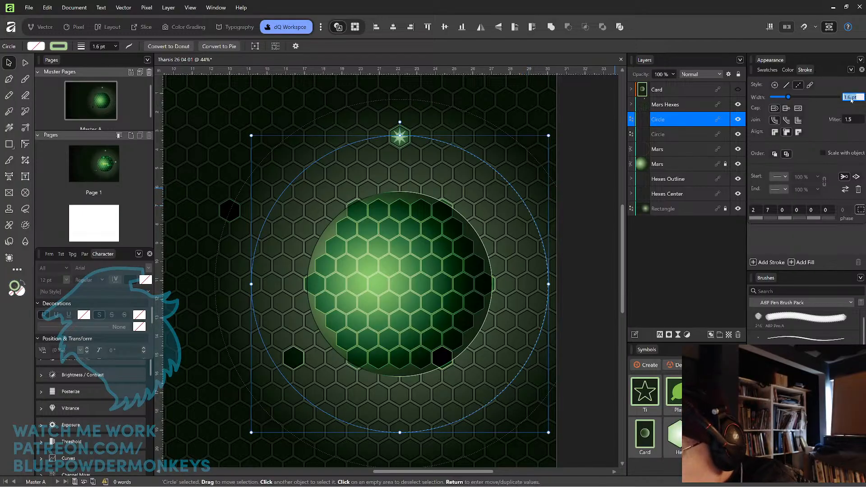
type("1")
key("Return")
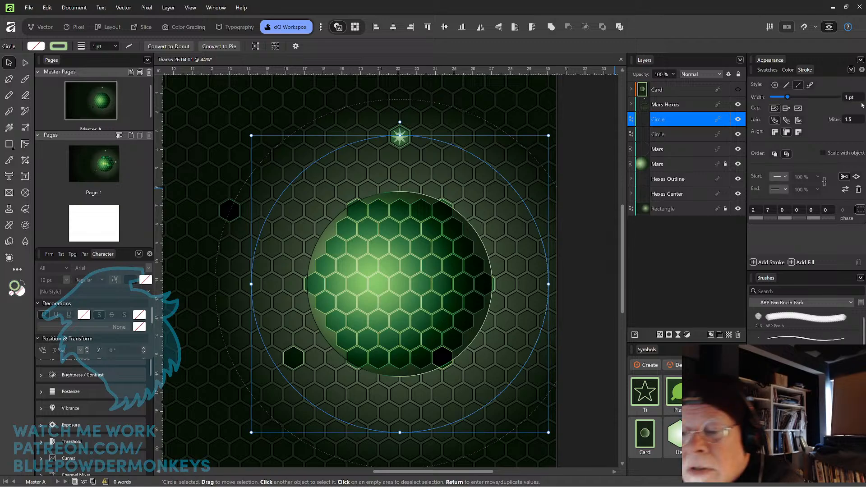
Set the outer orbit circle's stroke width to 2.4 pt.
left_click(540, 163)
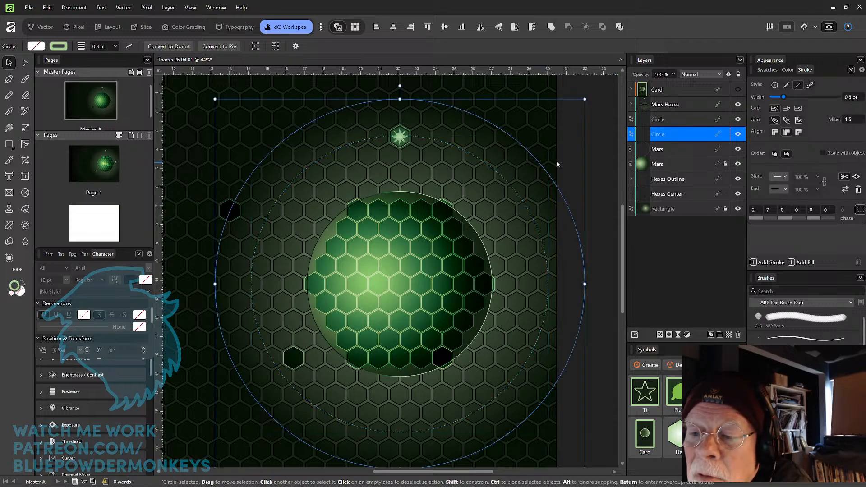
left_click(852, 99)
type("2.4")
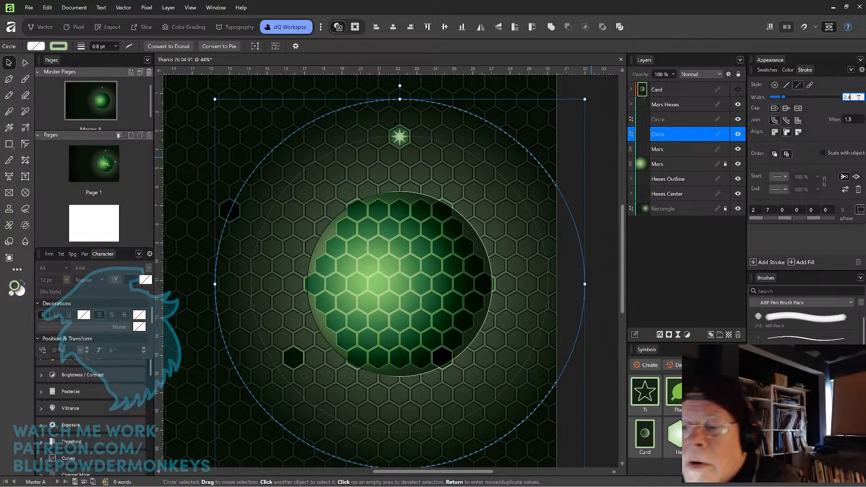
key("Return")
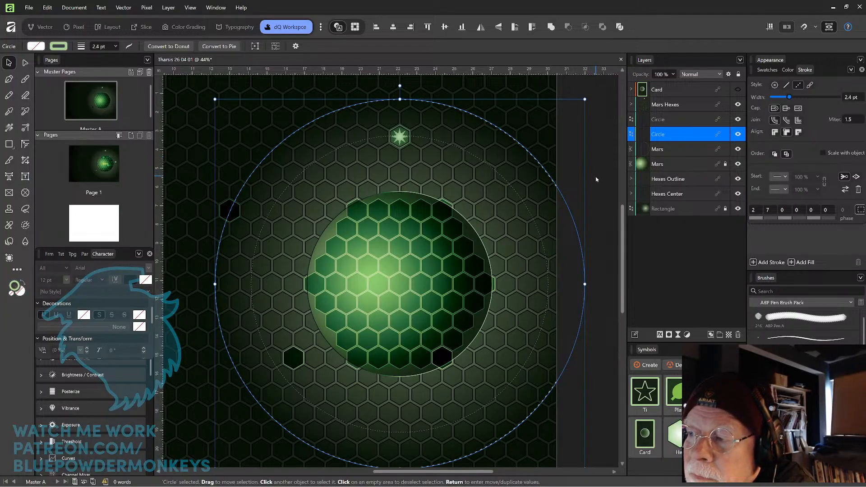
left_click(596, 180)
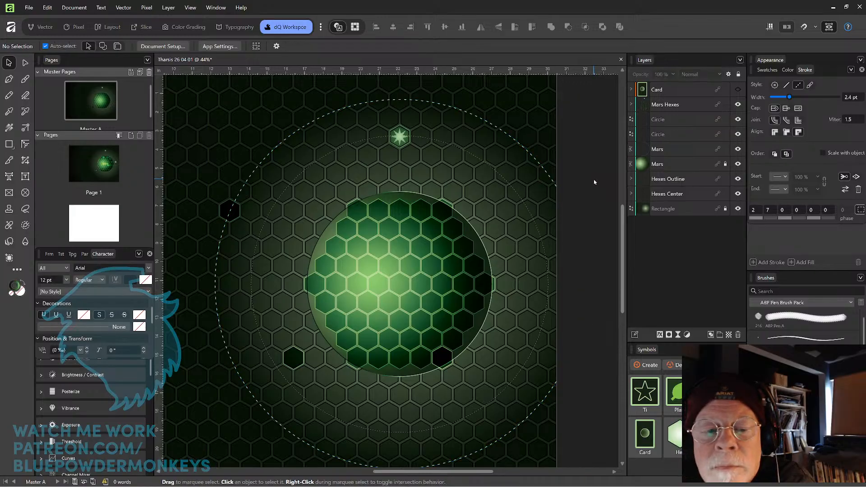
Set the inner orbit circle's stroke width to 1.6 pt.
left_click(522, 204)
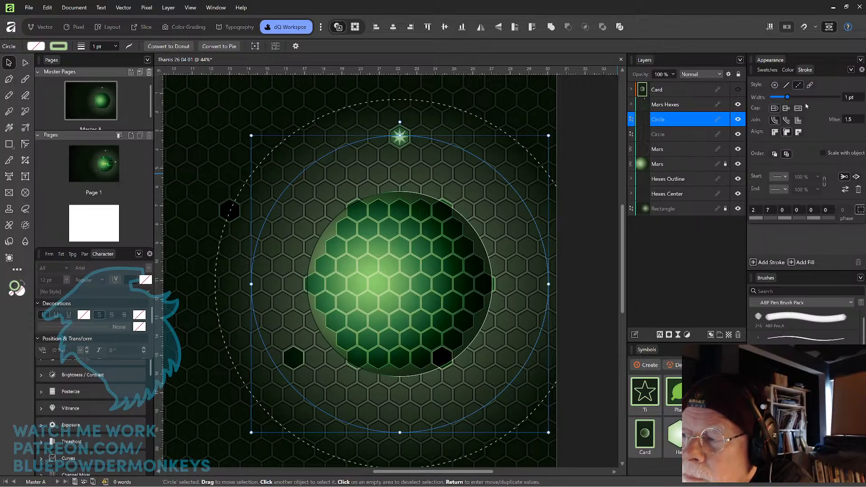
left_click(852, 97)
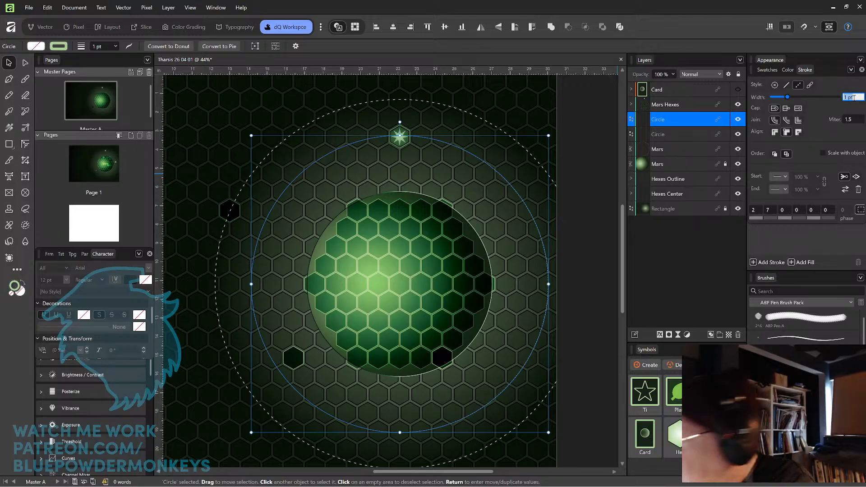
type("1")
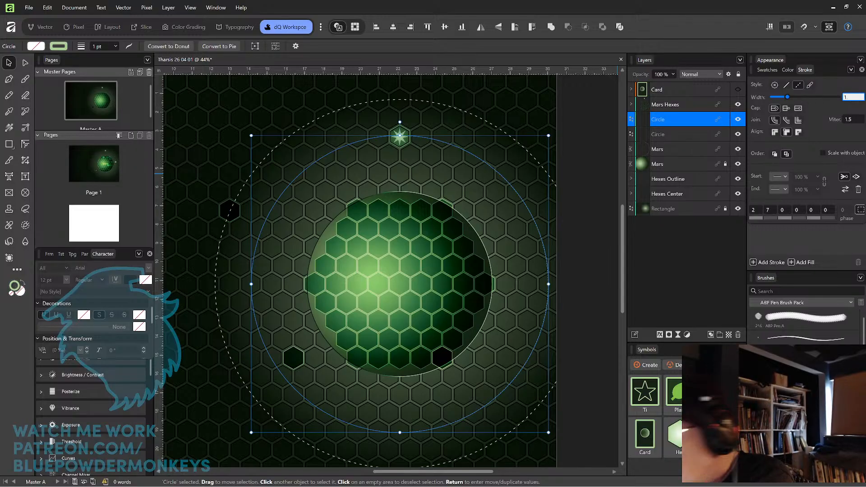
type(".6")
key("Return")
left_click(575, 175)
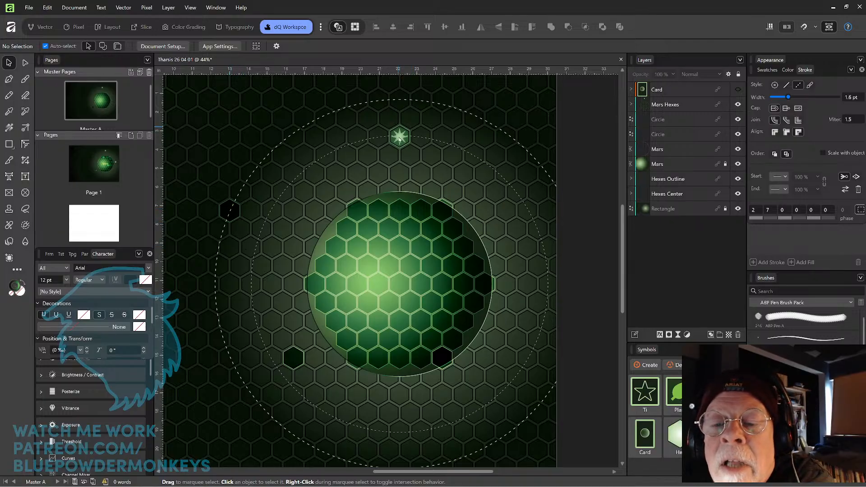
Resize the inner orbit circle very slightly smaller so its dashed line runs through the centre of the star hexagon above Mars.
scroll(409, 133, "up", 5)
left_click_drag(425, 182, 454, 198)
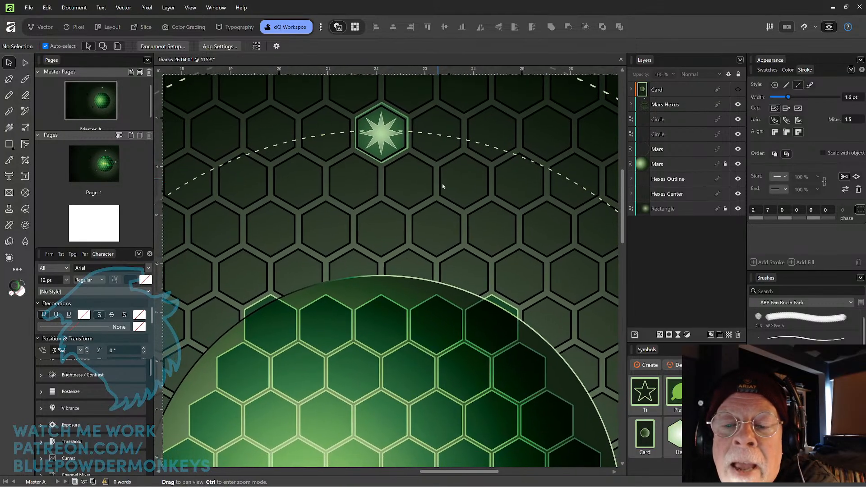
left_click(465, 141)
scroll(465, 141, "down", 5)
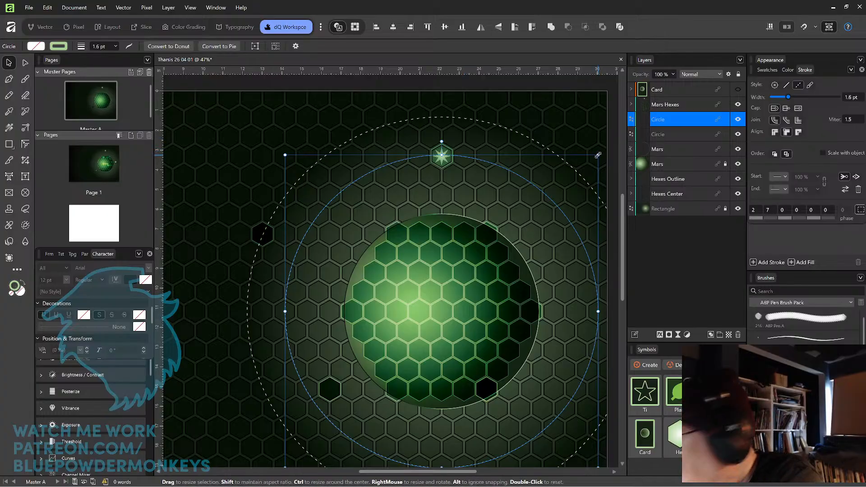
left_click_drag(598, 155, 598, 156)
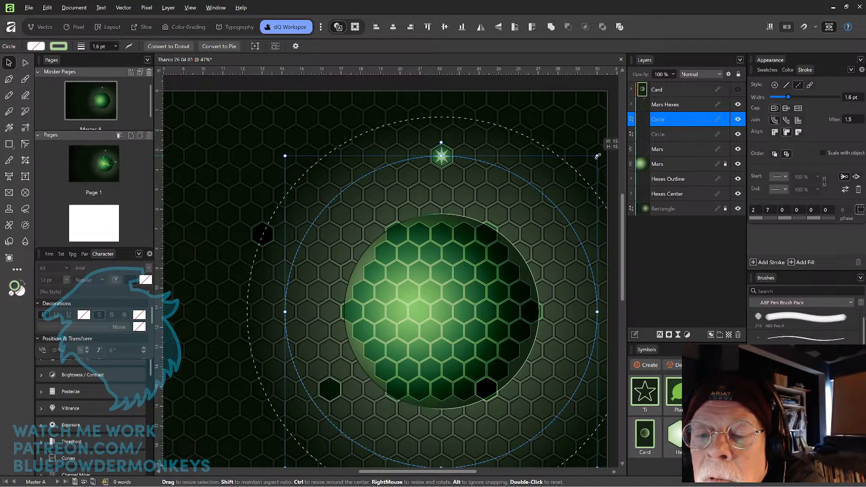
left_click_drag(598, 156, 598, 156)
left_click(593, 109)
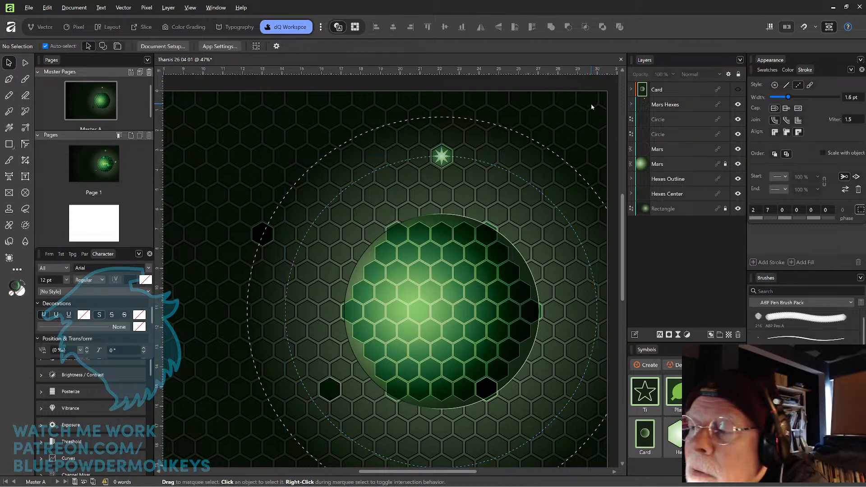
Make the Card layer visible and inspect the card icon on the star hexagon above Mars up close.
left_click(737, 90)
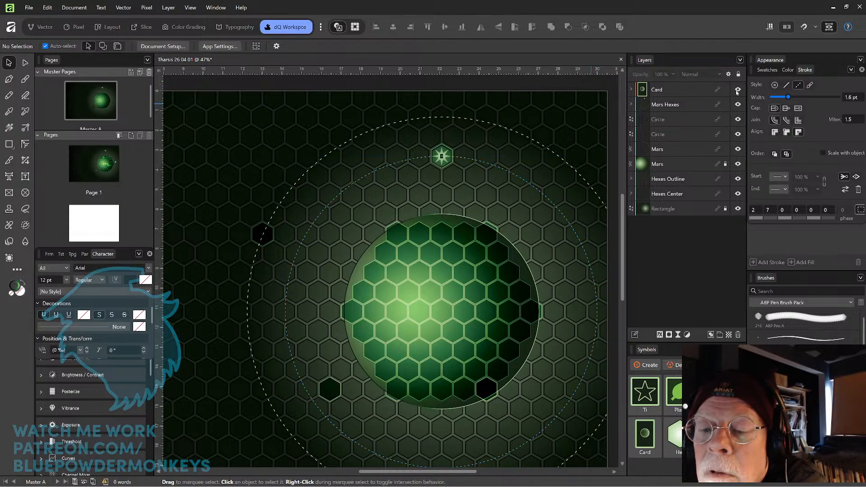
key("ctrl+equal")
key("ctrl+equal")
key("ctrl+equal")
key("ctrl+equal")
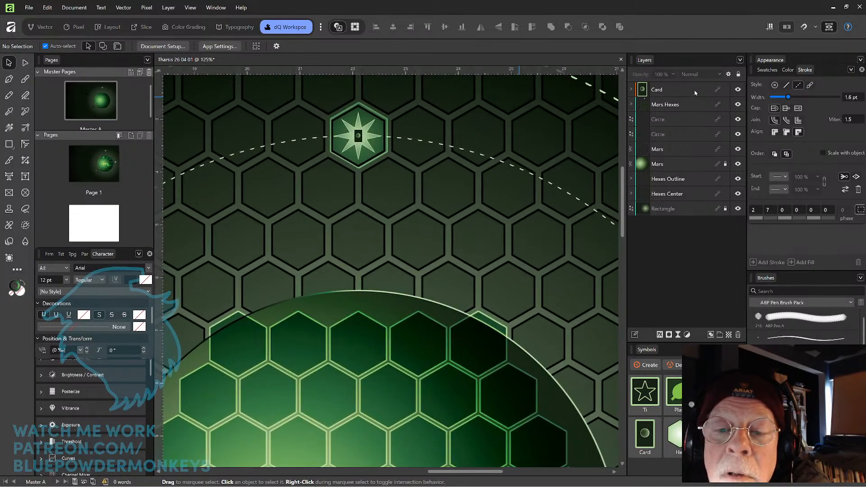
scroll(478, 176, "up", 1)
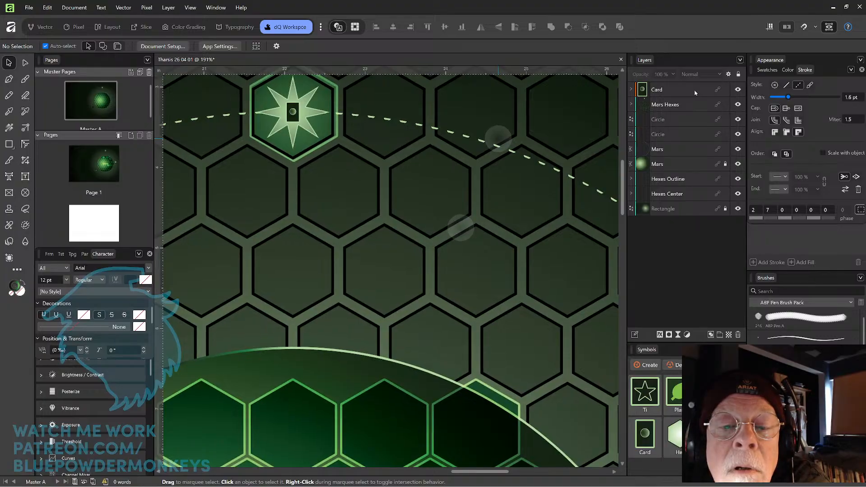
Hide the Card layer that covers the star hexagon.
scroll(460, 227, "down", 5)
scroll(470, 187, "down", 5)
scroll(463, 174, "down", 1)
scroll(463, 175, "down", 2)
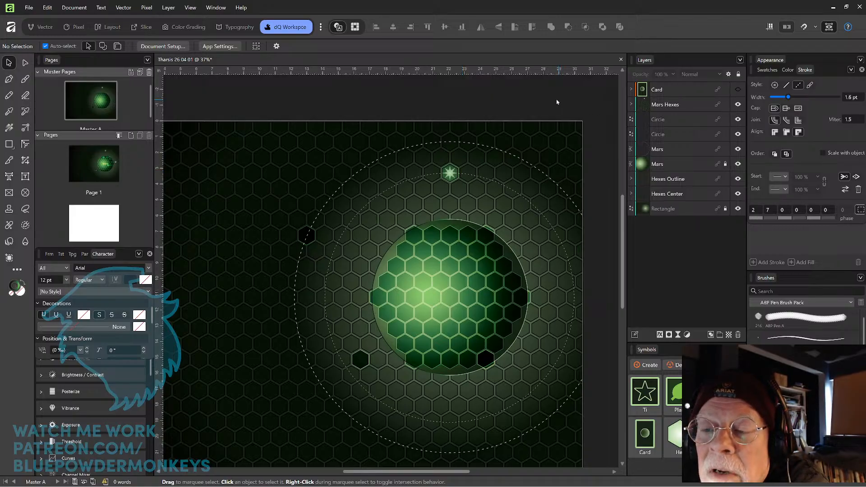
Slightly resize the inner dashed orbit circle about its center.
left_click(523, 160)
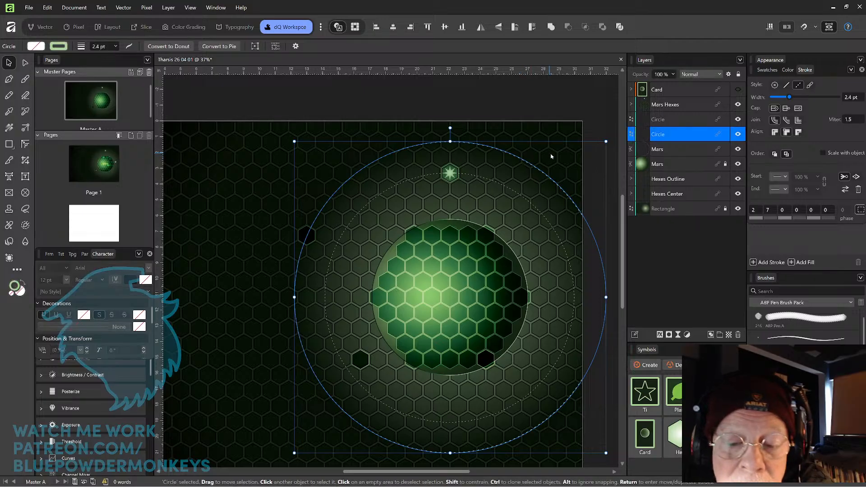
left_click_drag(605, 141, 585, 143)
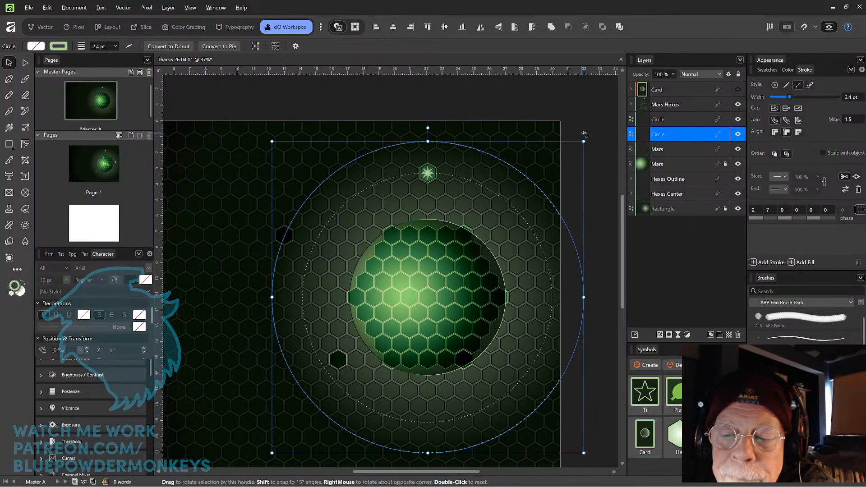
left_click(583, 133)
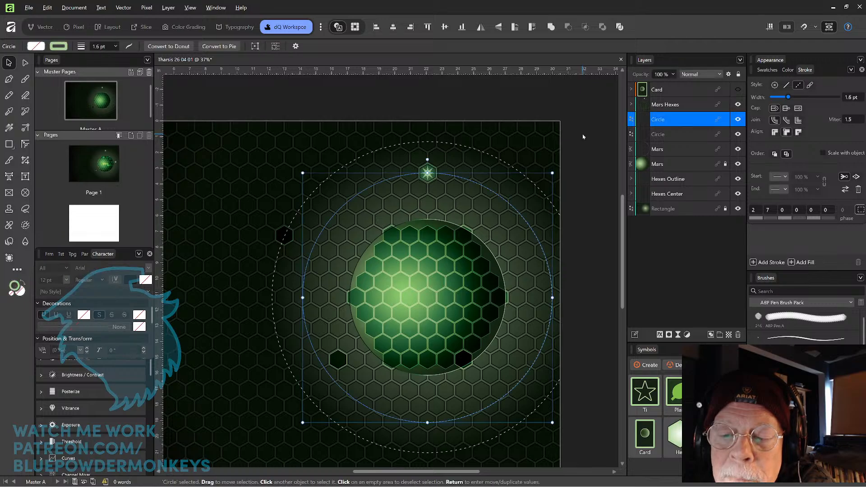
left_click(583, 136)
left_click(582, 140)
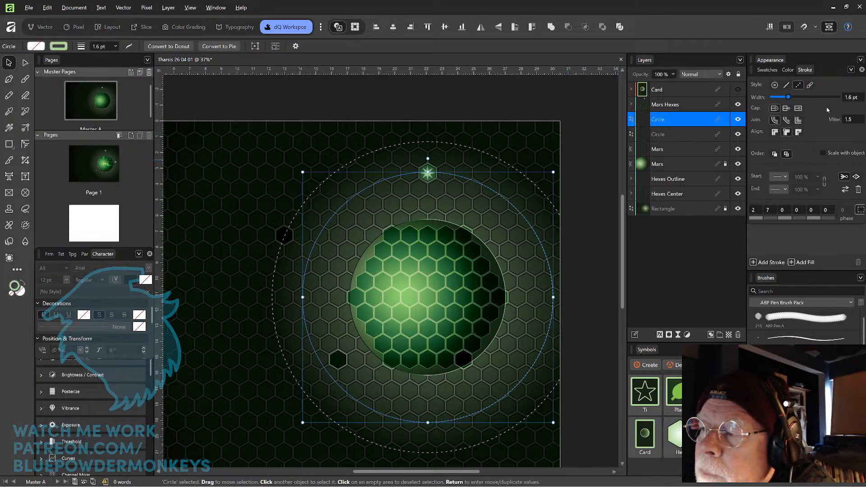
left_click(586, 179)
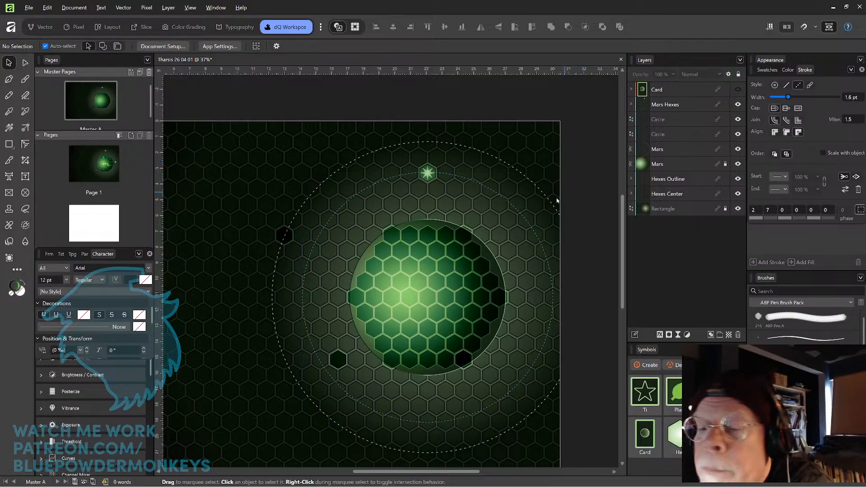
Fine-tune the inner dashed circle's size so its path runs through the center of the star hexagon.
scroll(499, 182, "up", 4)
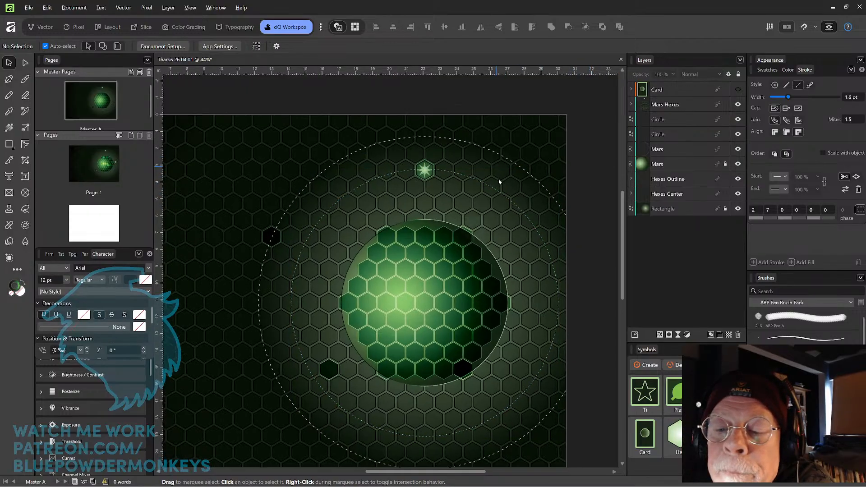
left_click_drag(452, 201, 507, 248)
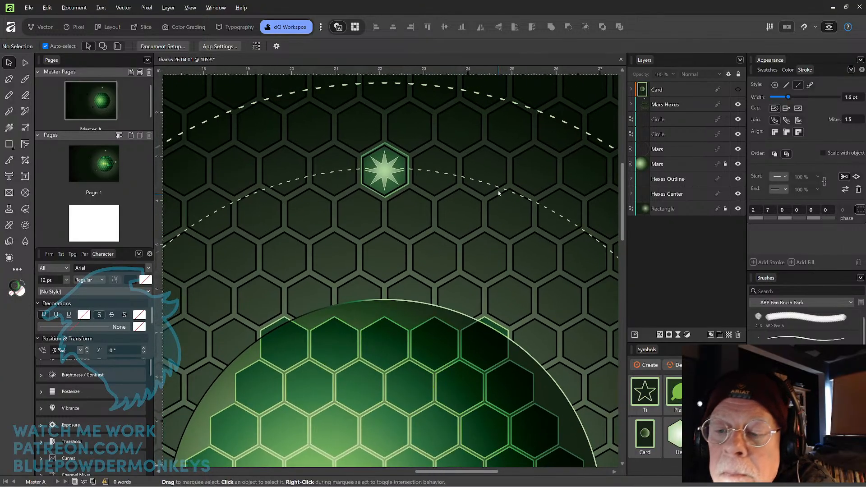
left_click(502, 189)
scroll(538, 201, "right", 3)
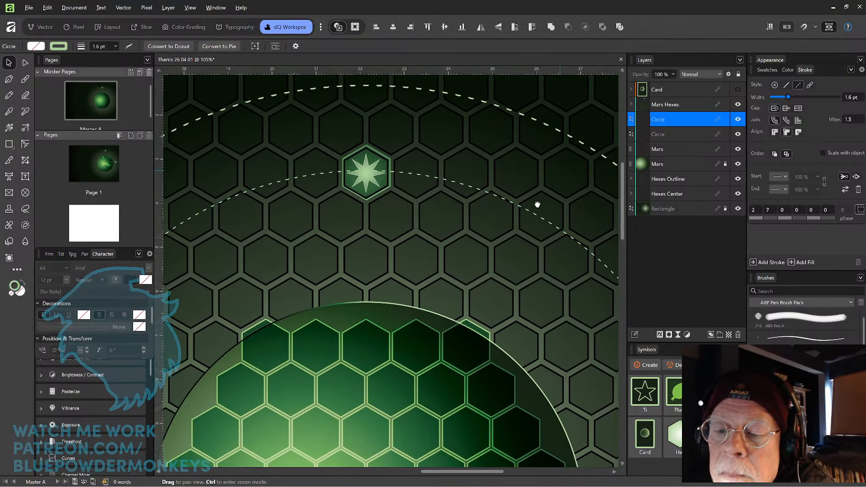
left_click_drag(576, 217, 504, 174)
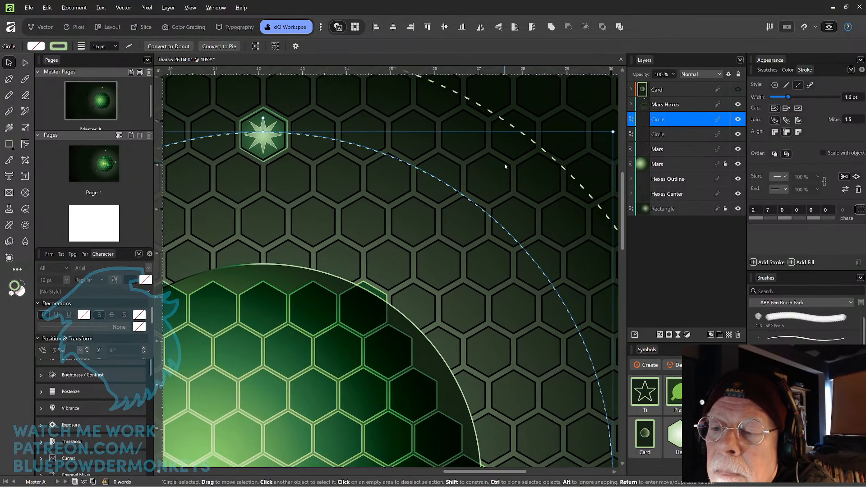
scroll(505, 167, "down", 1)
left_click_drag(600, 143, 601, 142)
scroll(519, 197, "down", 6)
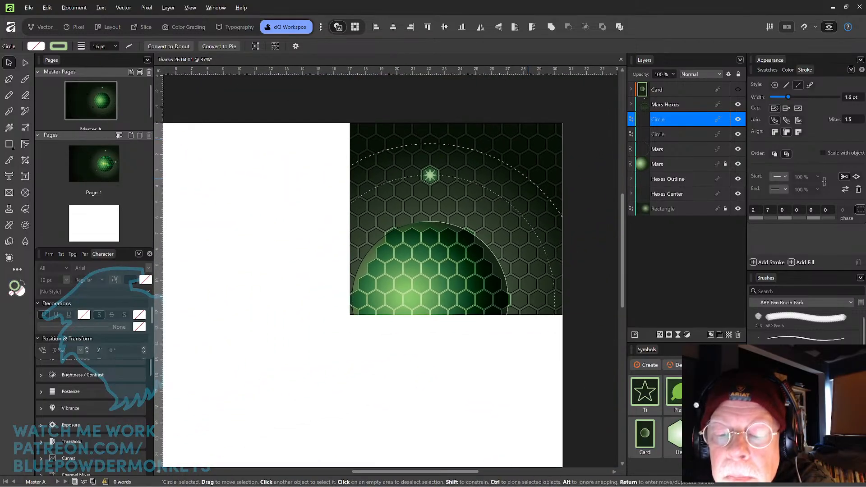
left_click(594, 159)
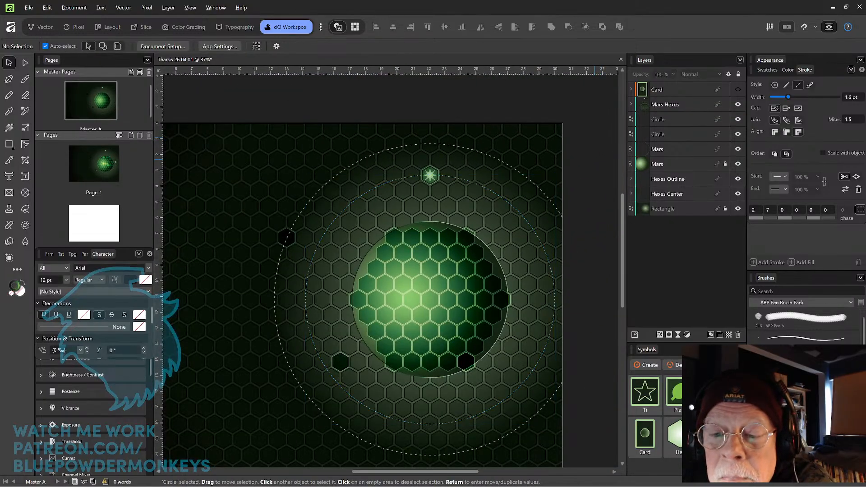
Align the inner dashed circle's stroke to the center of its path.
scroll(594, 156, "up", 6)
scroll(451, 180, "up", 3)
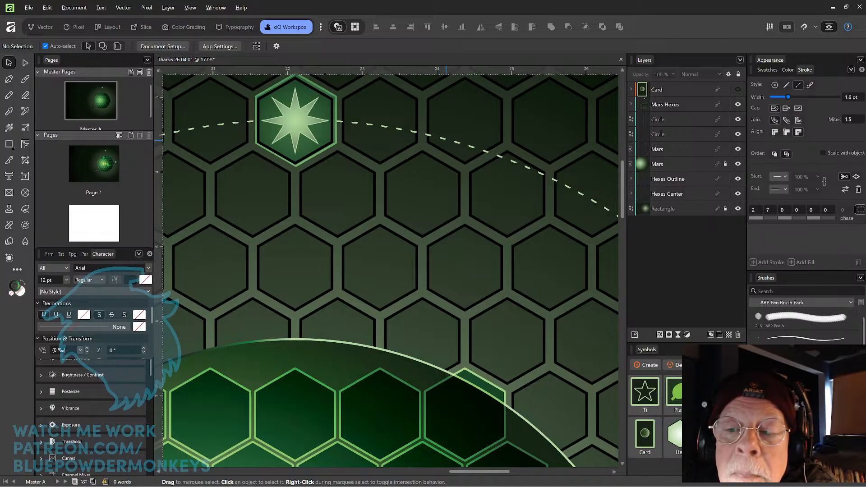
scroll(442, 136, "up", 3)
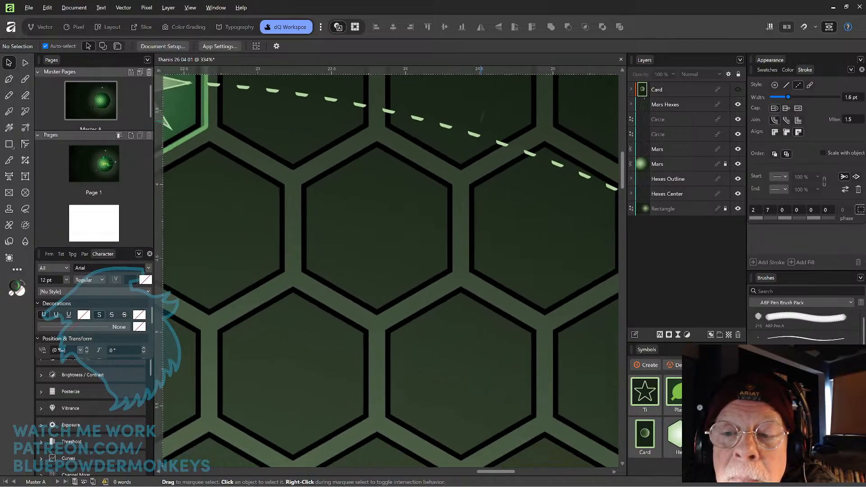
left_click(498, 150)
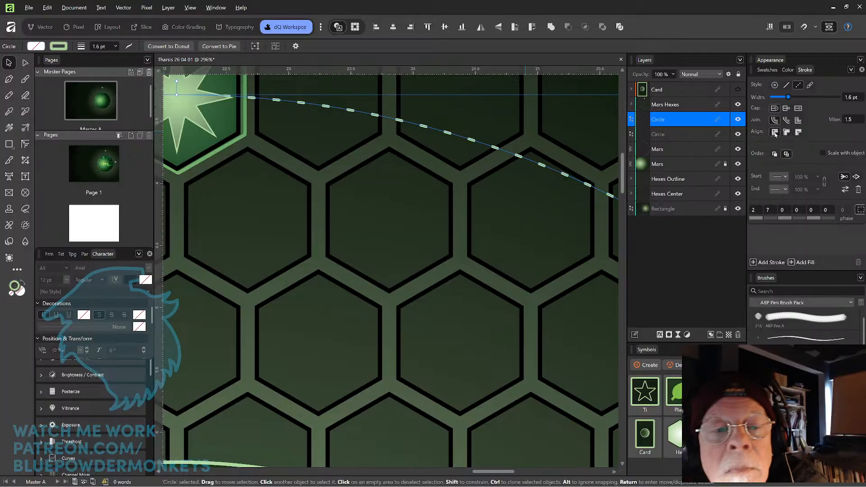
scroll(513, 227, "down", 5)
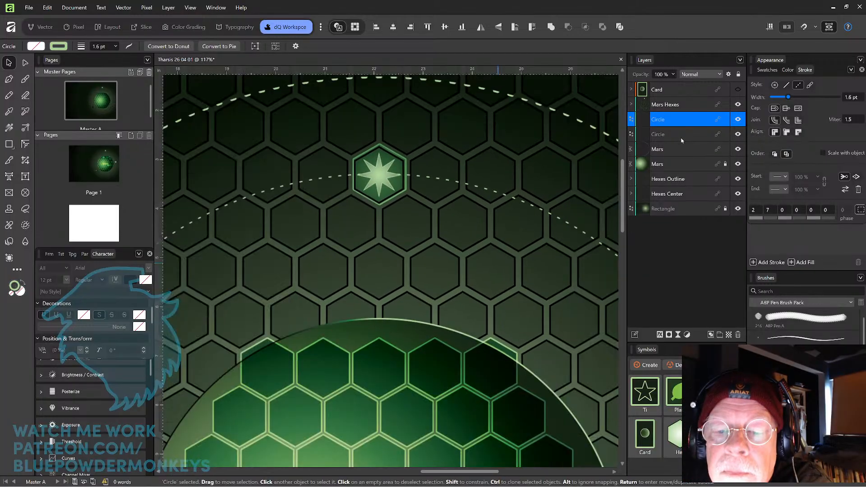
scroll(527, 216, "down", 3)
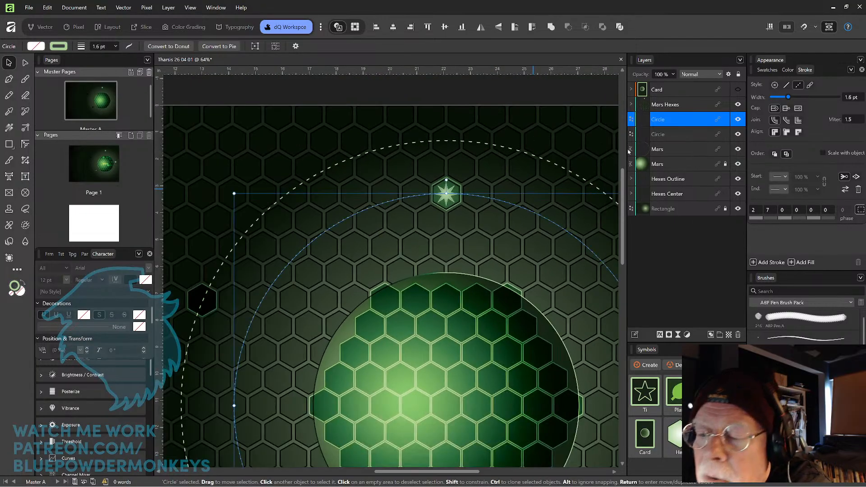
Nudge the inner dashed circle's size to match the star hexagon's center and check the fit.
scroll(578, 187, "right", 3)
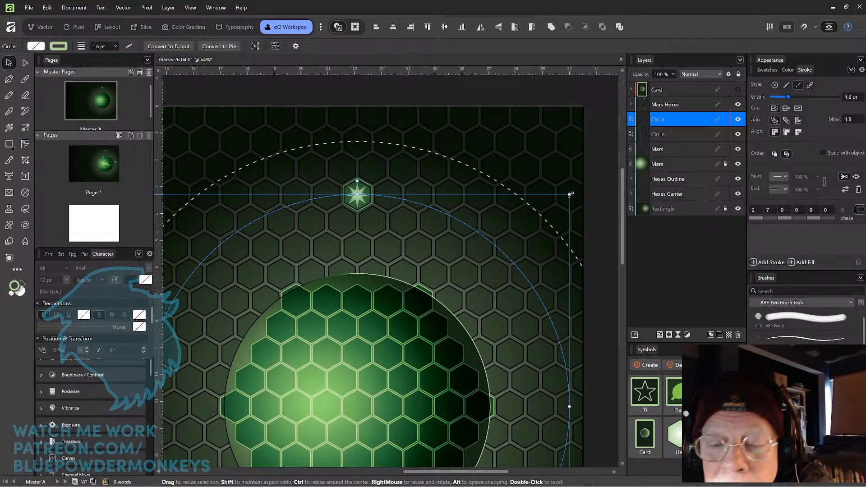
left_click_drag(571, 195, 570, 195)
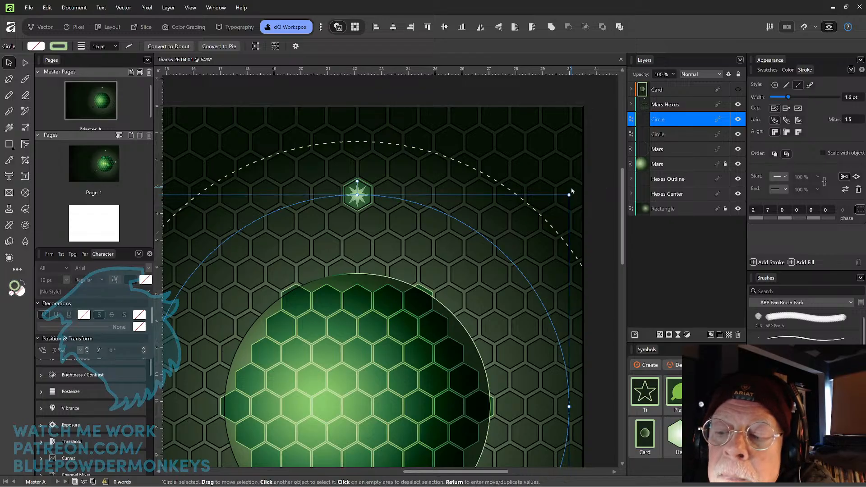
scroll(467, 216, "up", 5)
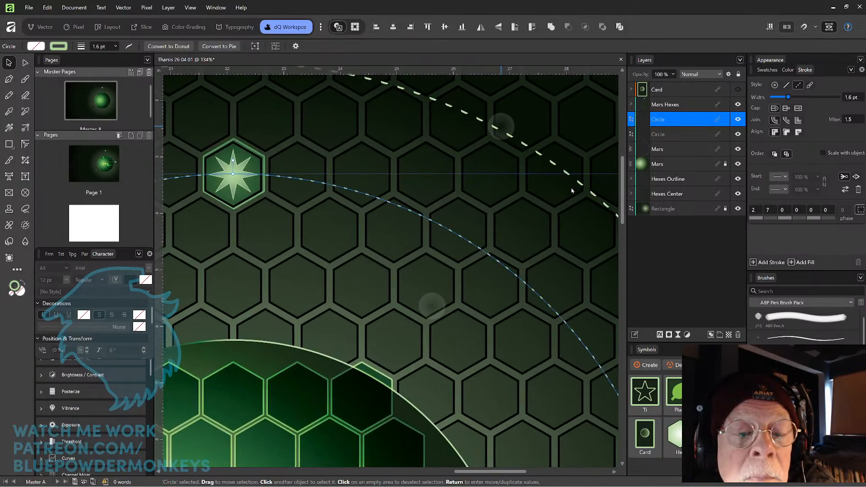
scroll(467, 216, "down", 5)
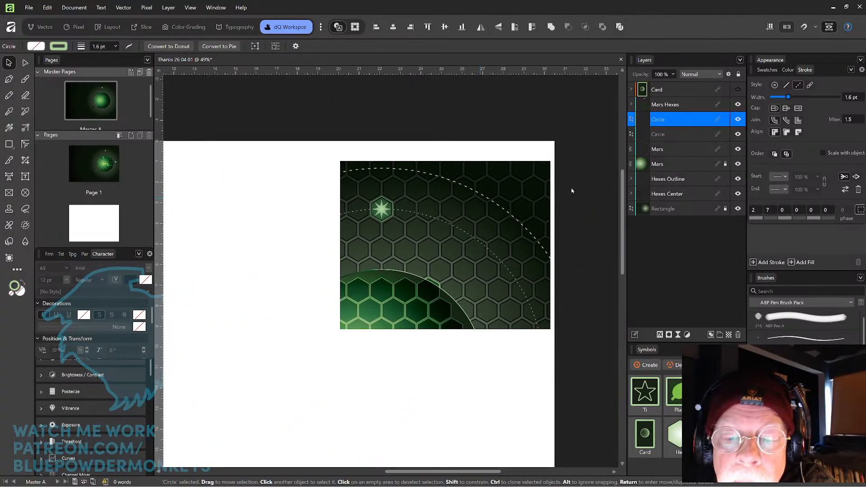
Try the stroke alignment options on the outer dashed circle and align its stroke to center.
left_click(690, 134)
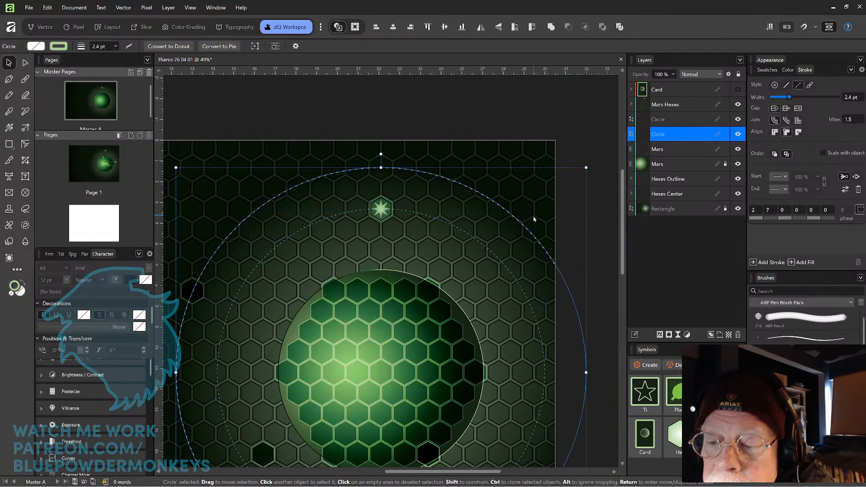
left_click(787, 132)
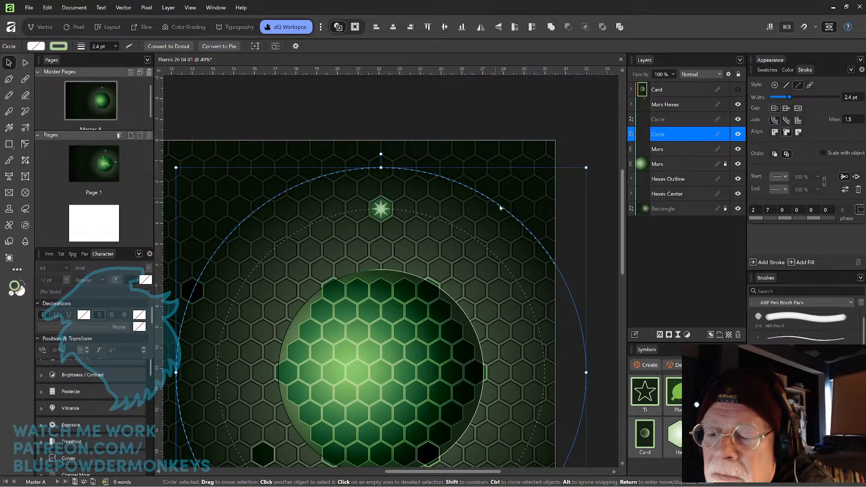
left_click(798, 133)
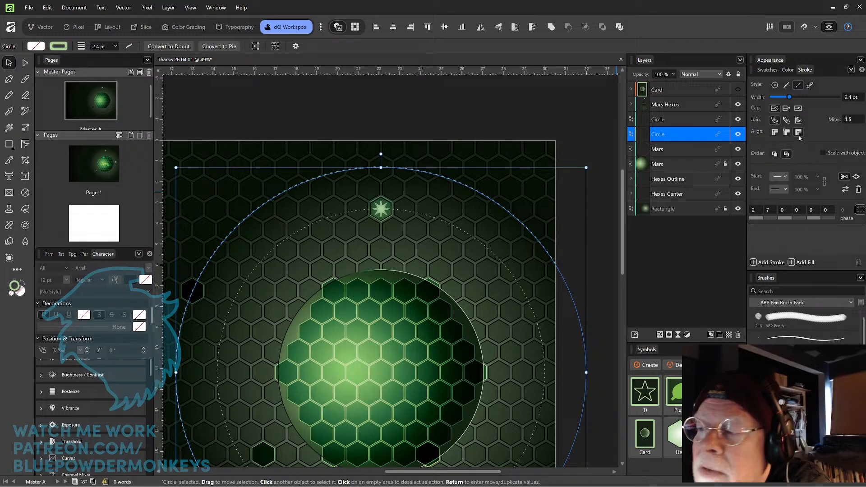
left_click(787, 132)
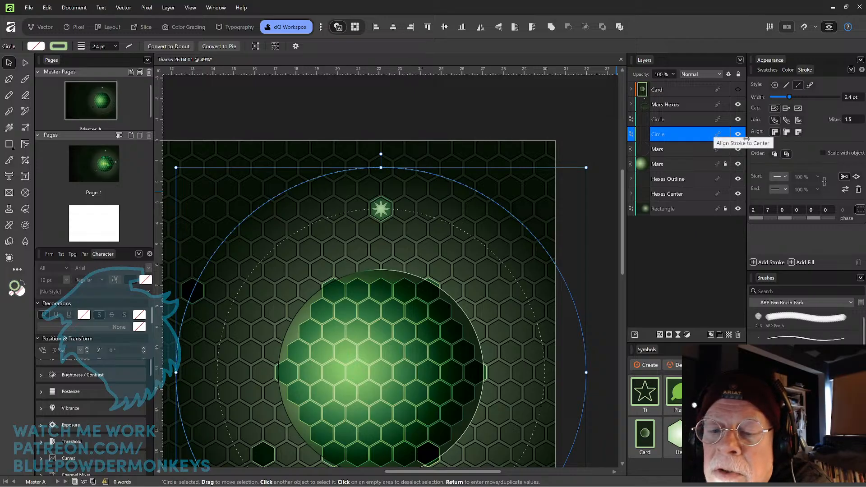
left_click(584, 137)
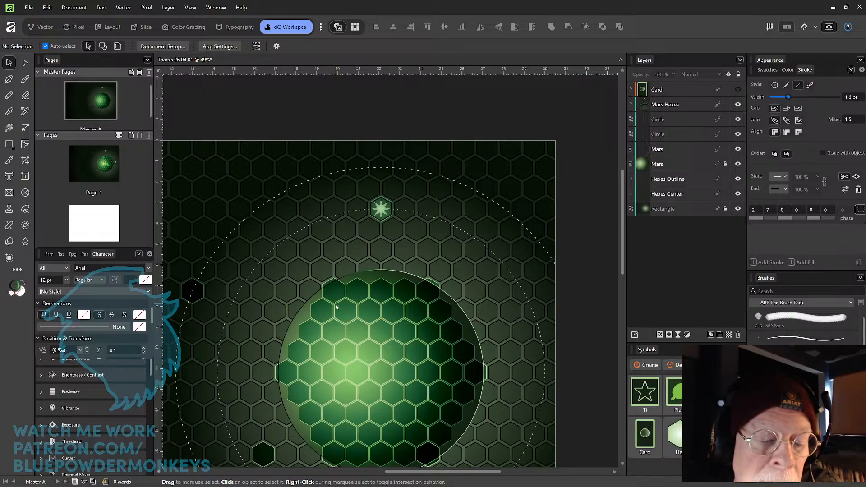
Toggle the Hexes Outline, Hexes Center, Mars and Mars Hexes layers off and on to find which one holds the dark hexagons outside the planet.
left_click_drag(349, 313, 519, 256)
left_click(369, 240)
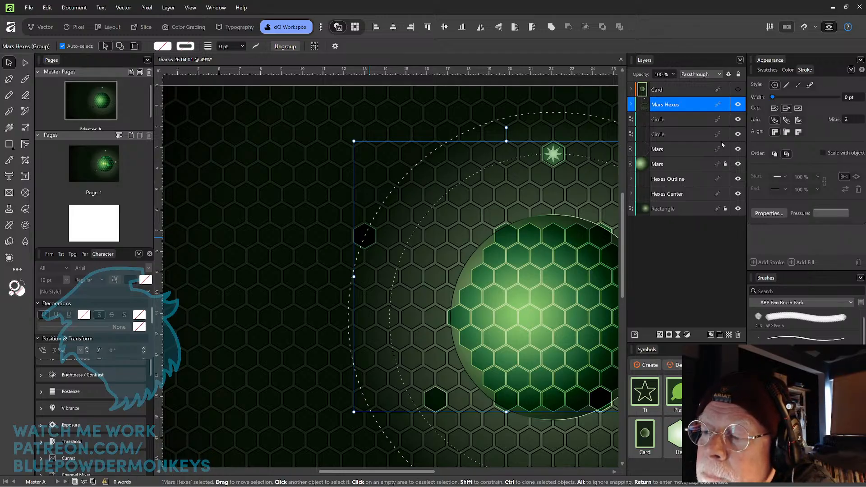
left_click(738, 179)
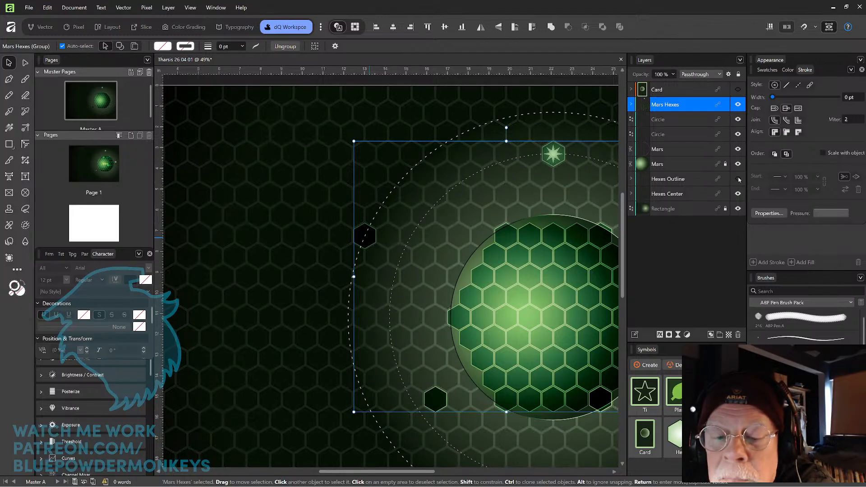
left_click(739, 179)
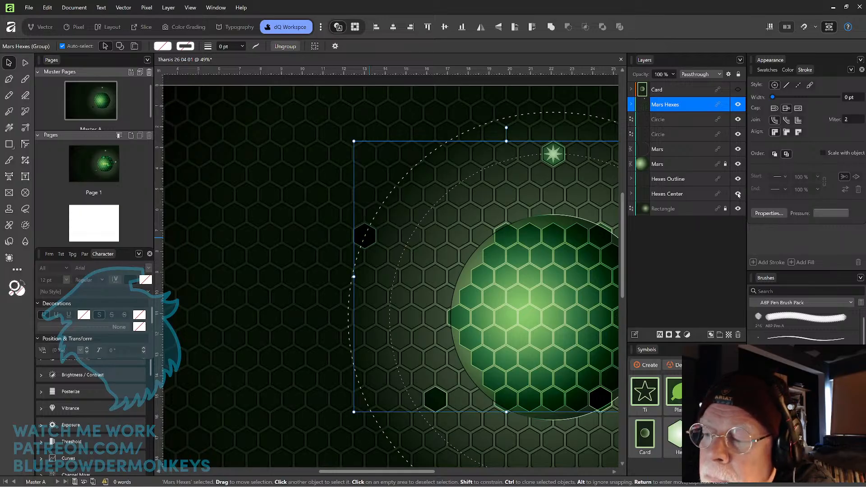
left_click(739, 194)
left_click(739, 194)
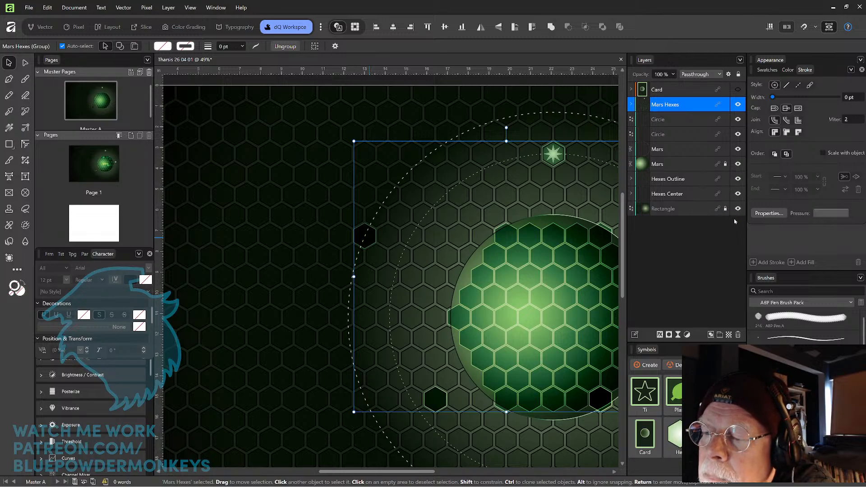
left_click(738, 164)
left_click(738, 164)
left_click(738, 149)
left_click(738, 150)
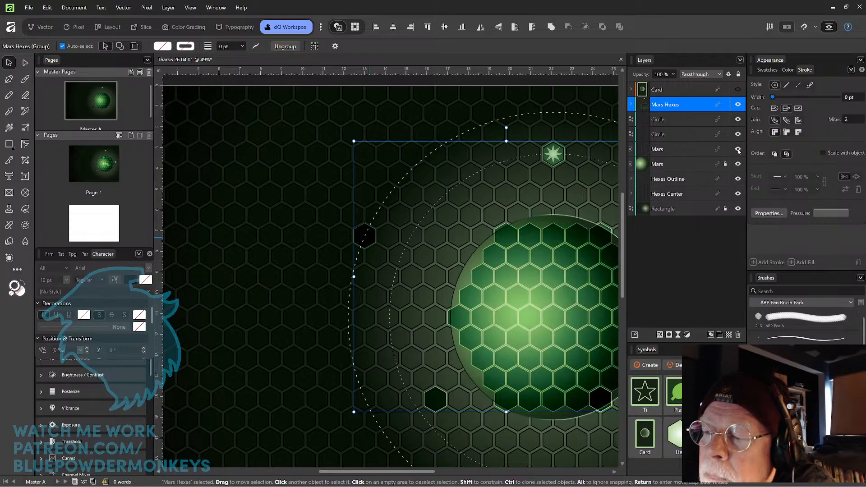
left_click(738, 104)
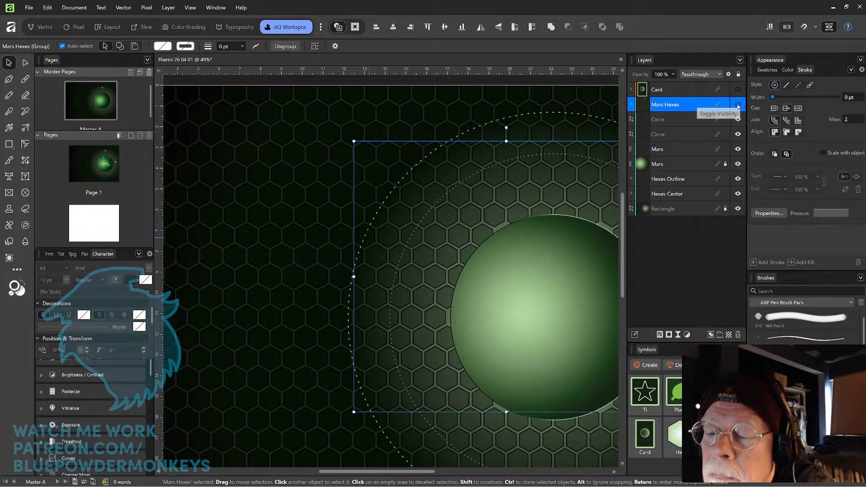
left_click(738, 104)
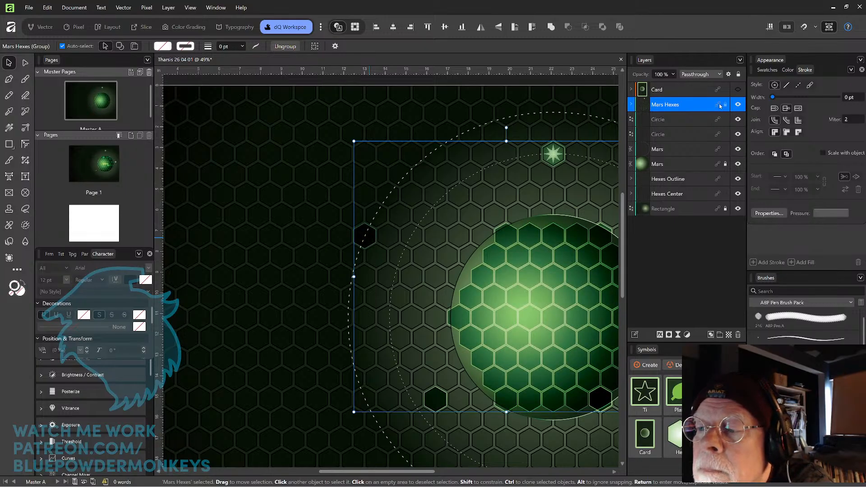
Examine the row groups 01 Mars to 09 Mars inside Mars Hexes to find which one extends to the hexagons outside the planet.
left_click(631, 104)
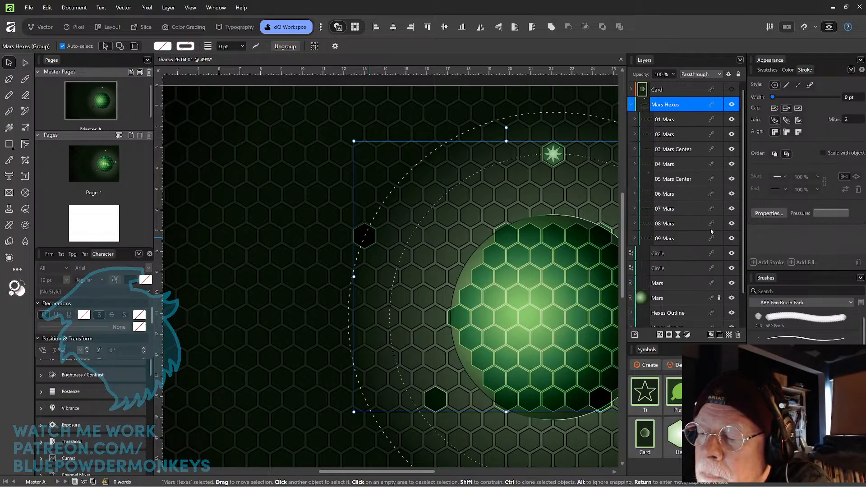
left_click(691, 120)
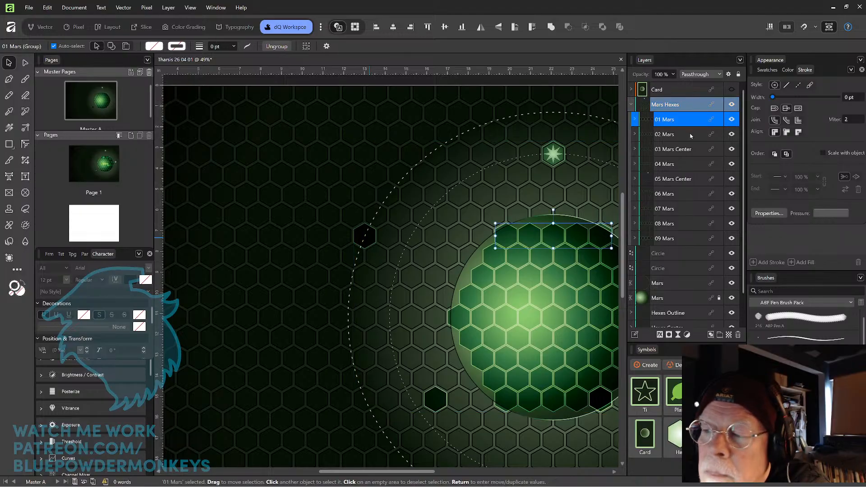
left_click(689, 136)
left_click(690, 152)
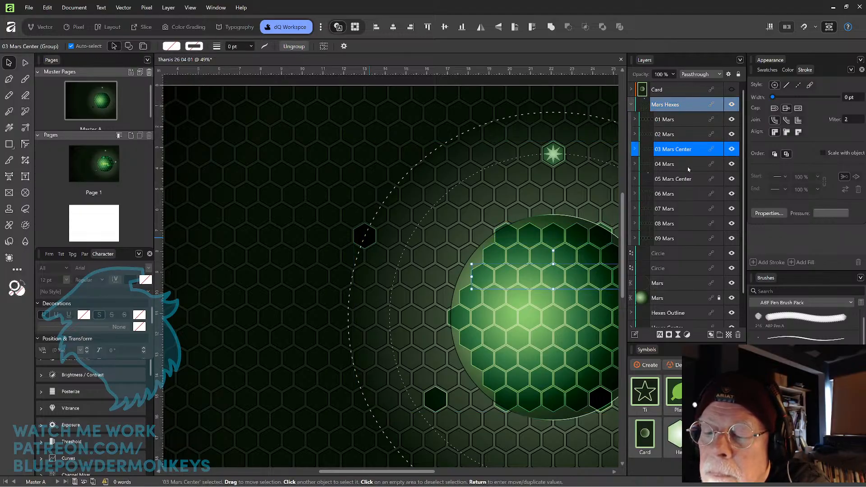
left_click(688, 167)
left_click(688, 182)
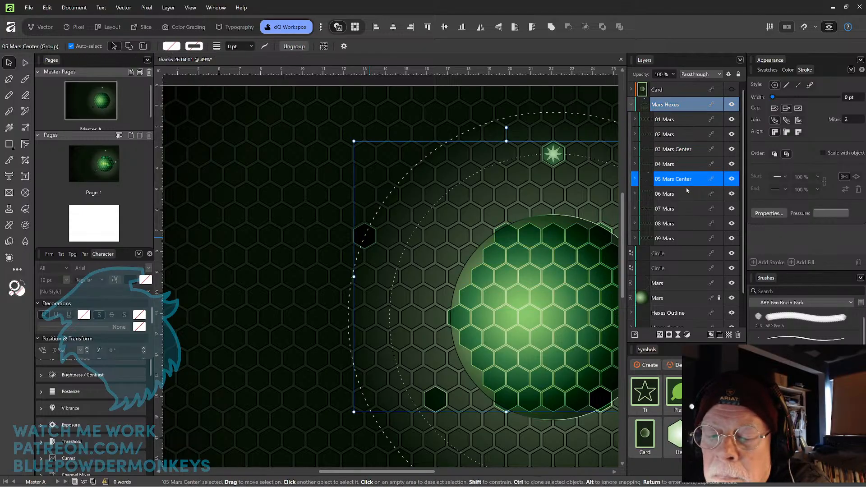
left_click(687, 197)
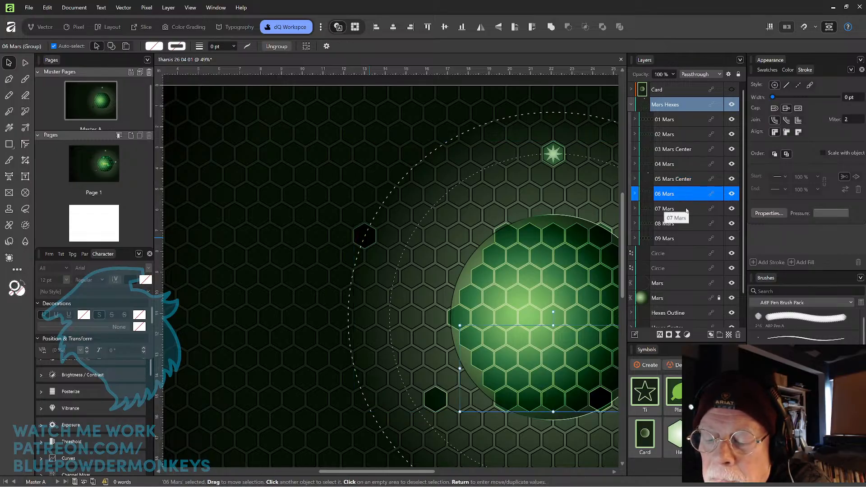
left_click(687, 211)
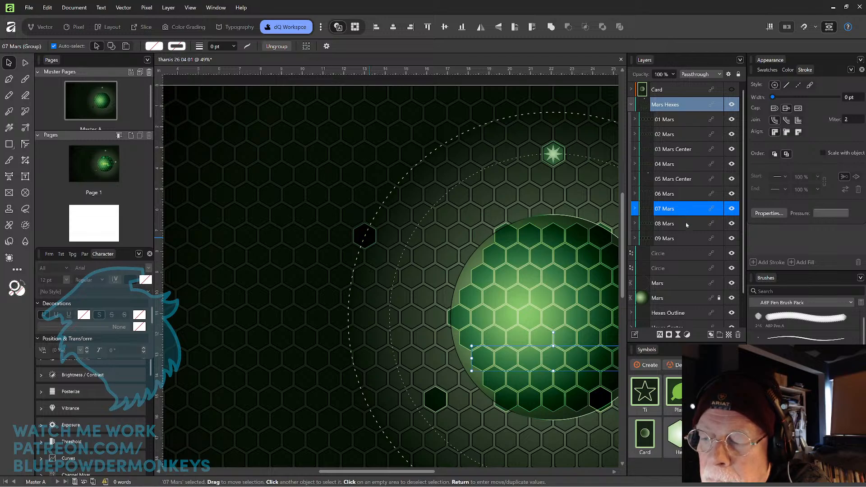
left_click(687, 224)
left_click(686, 237)
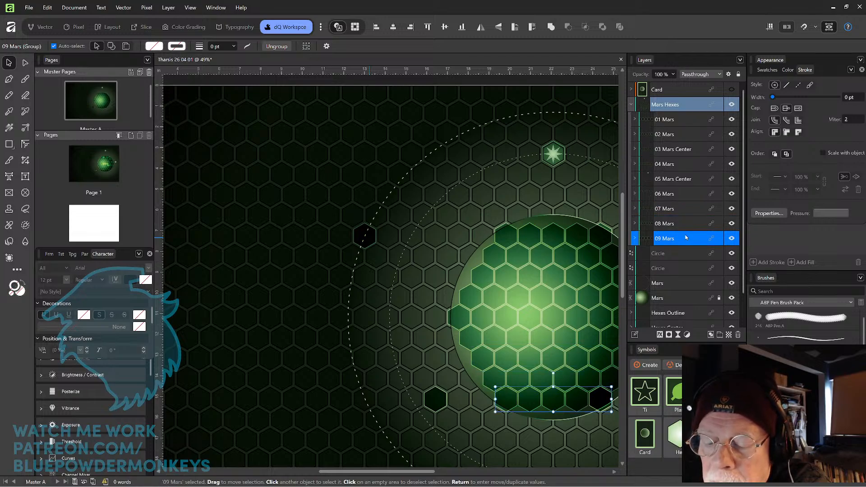
left_click(687, 180)
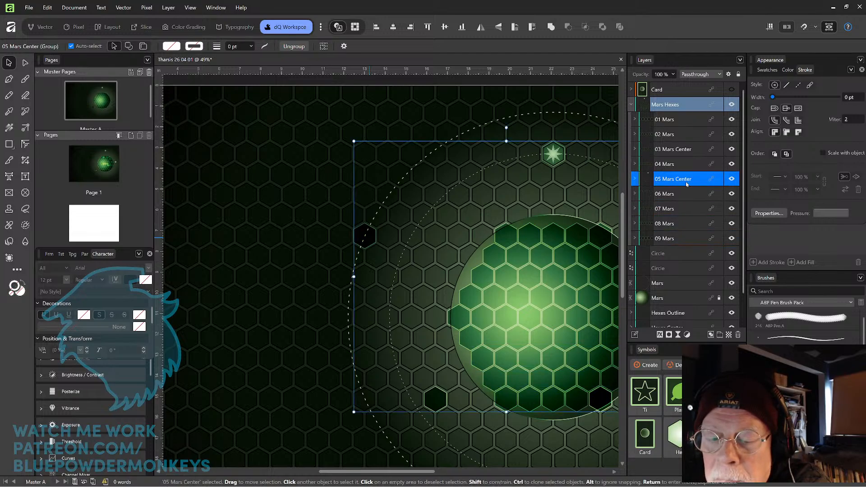
Examine the polygons inside the 05 Mars Center group to identify the star hexagon and the two dark hexagons outside the planet.
left_click(635, 179)
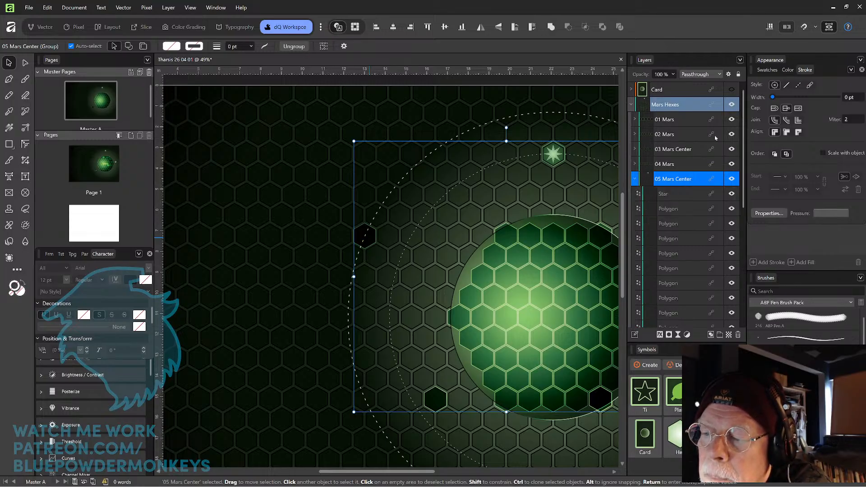
left_click(687, 210)
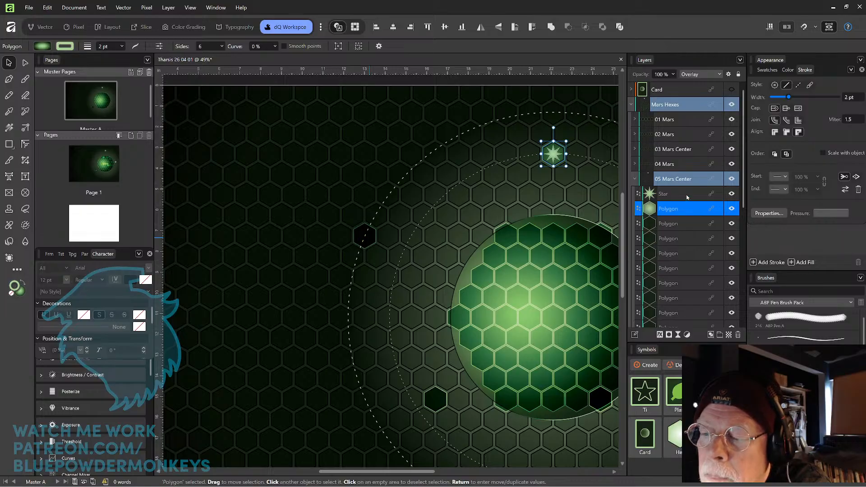
left_click(687, 198)
left_click(686, 223)
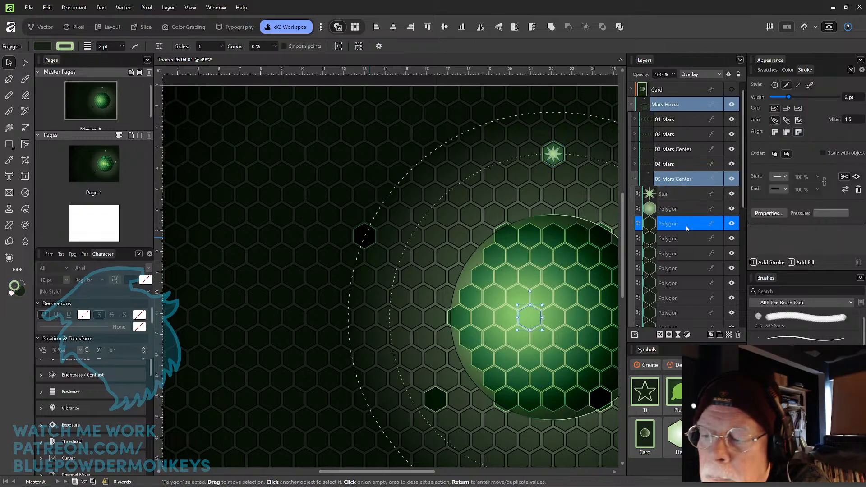
left_click(688, 239)
left_click(689, 253)
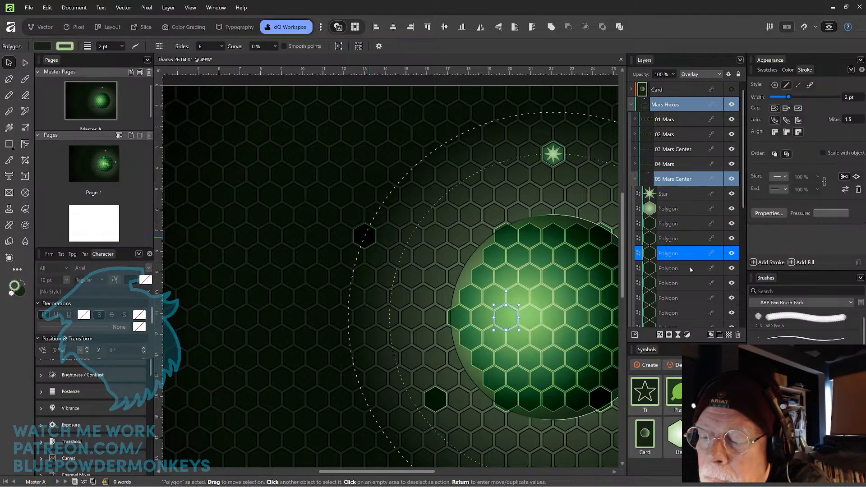
left_click(690, 267)
scroll(743, 237, "down", 3)
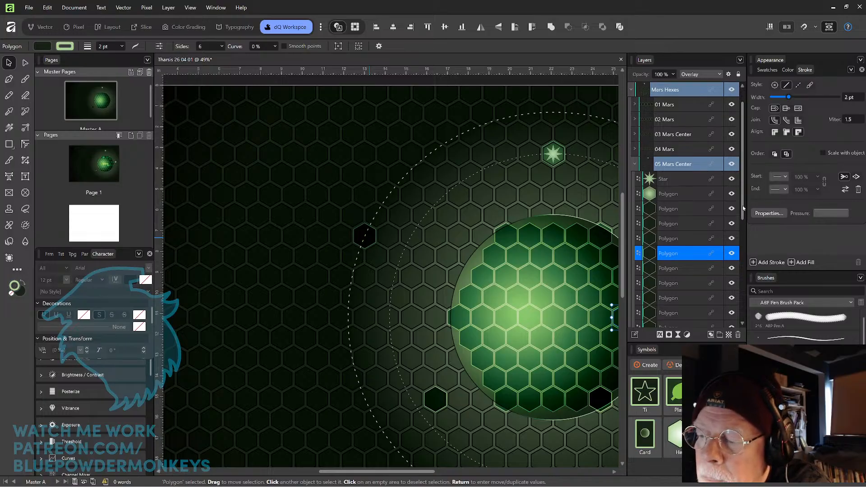
scroll(743, 237, "down", 1)
left_click(689, 284)
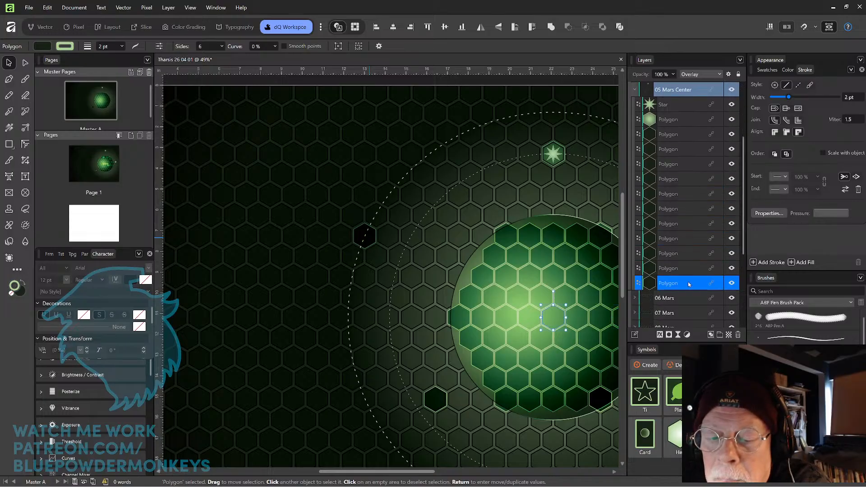
left_click(686, 267)
left_click(687, 255)
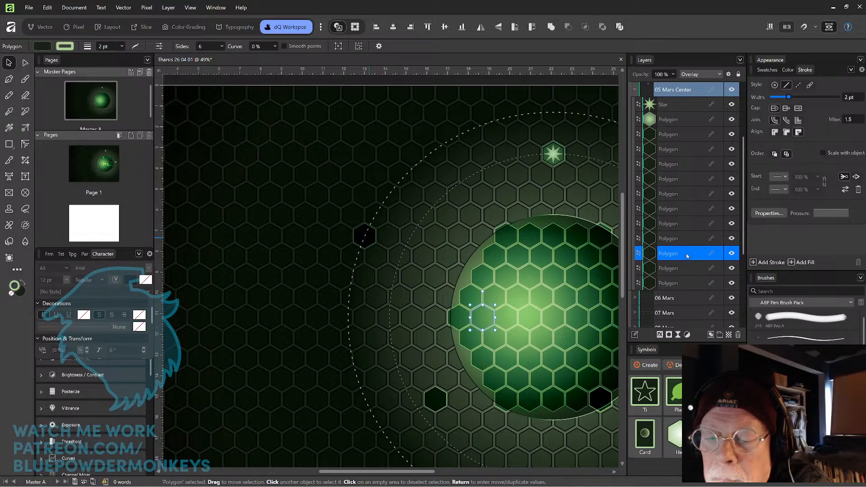
left_click(690, 224)
left_click(690, 210)
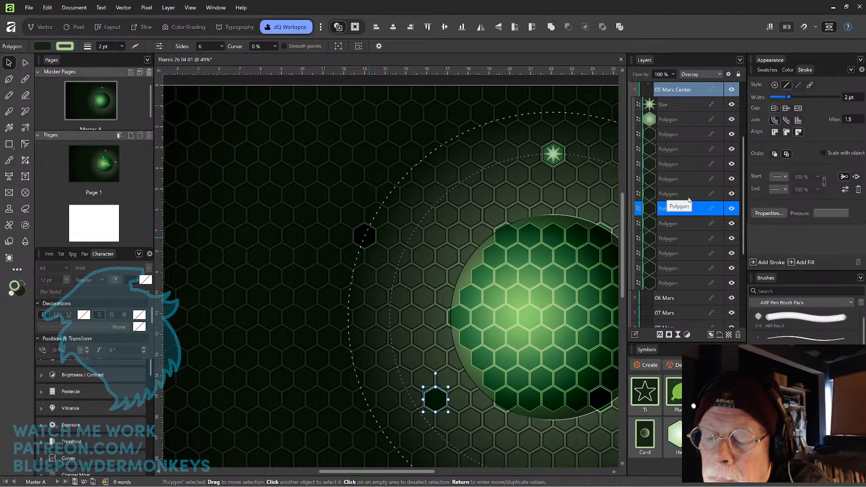
left_click(690, 199)
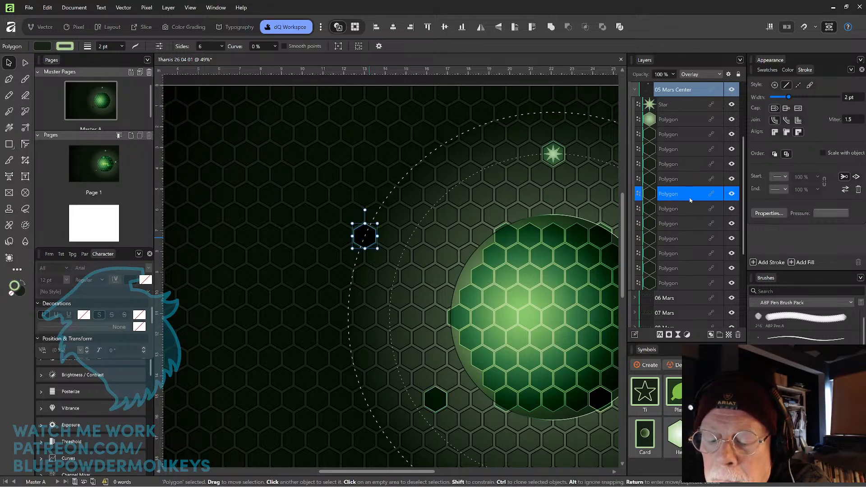
left_click(689, 210, "shift")
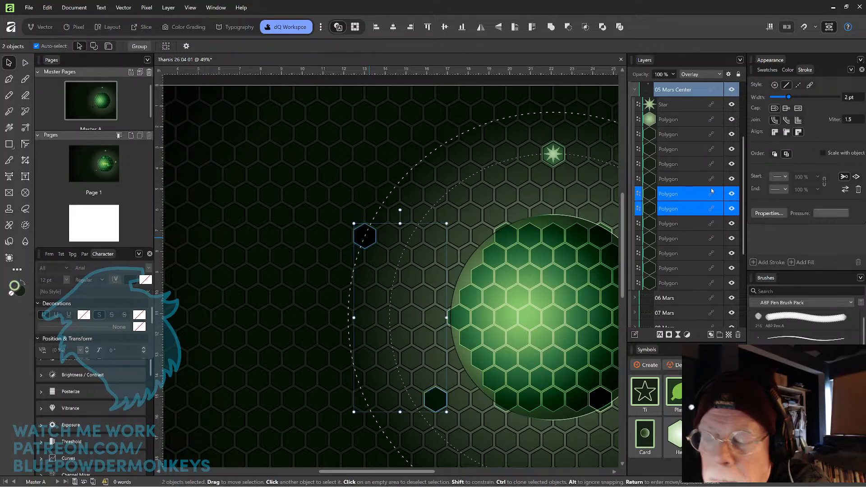
scroll(740, 189, "up", 2)
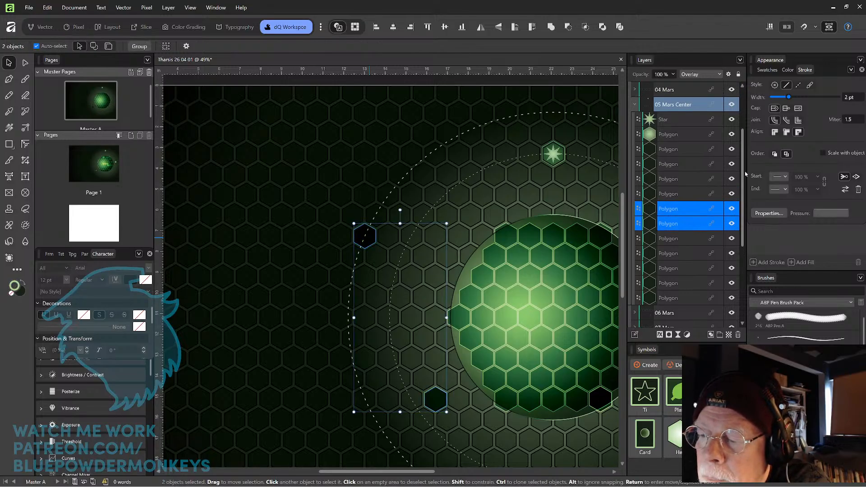
Rename the dark hexagon's polygon below and to the left of the planet as Ganymede.
left_click(675, 243)
double_click(674, 240)
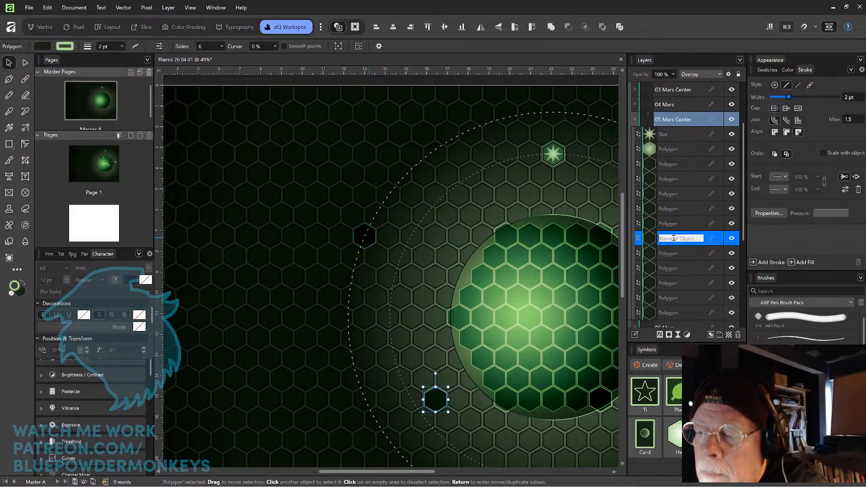
type("Ganymede")
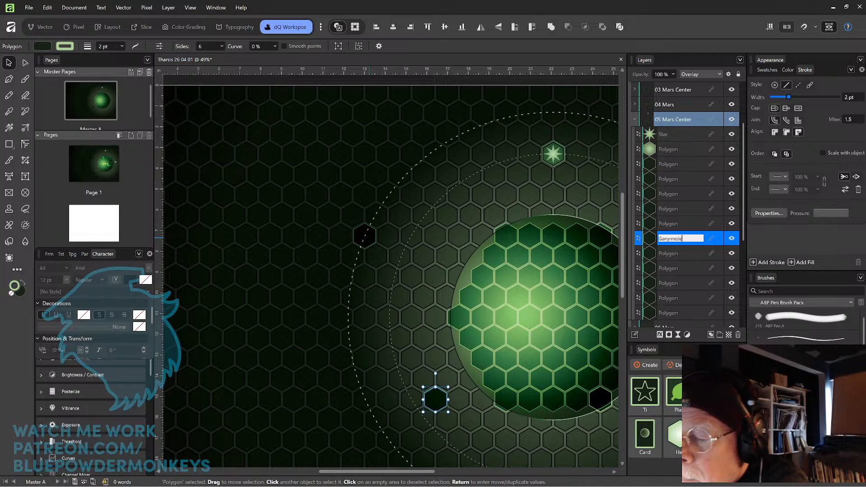
key("Return")
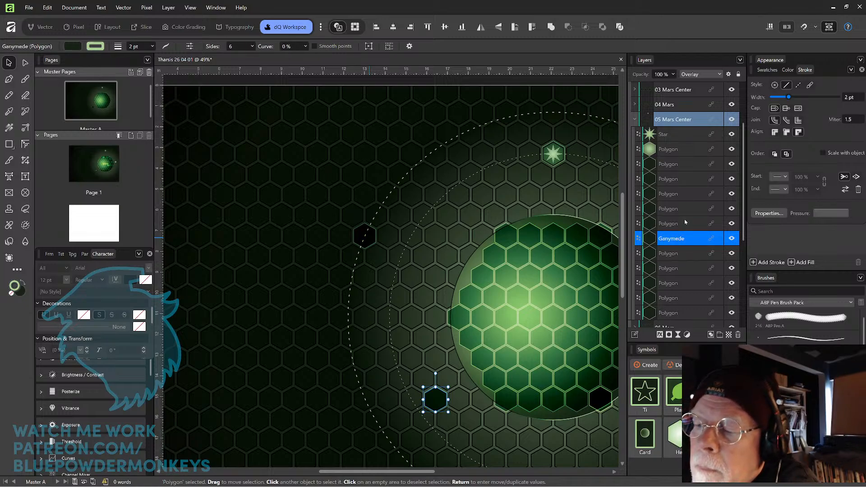
Rename the dark hexagon's polygon on the outer dashed circle as Phobos.
double_click(673, 224)
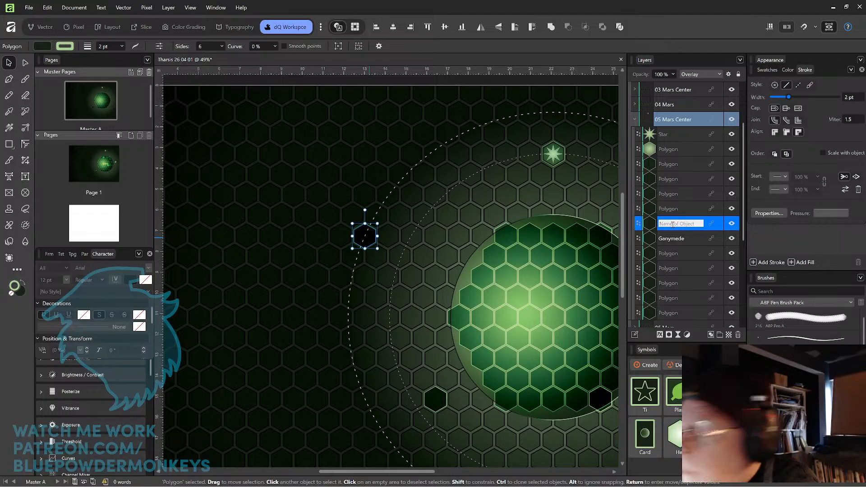
type("Phobos")
key("Return")
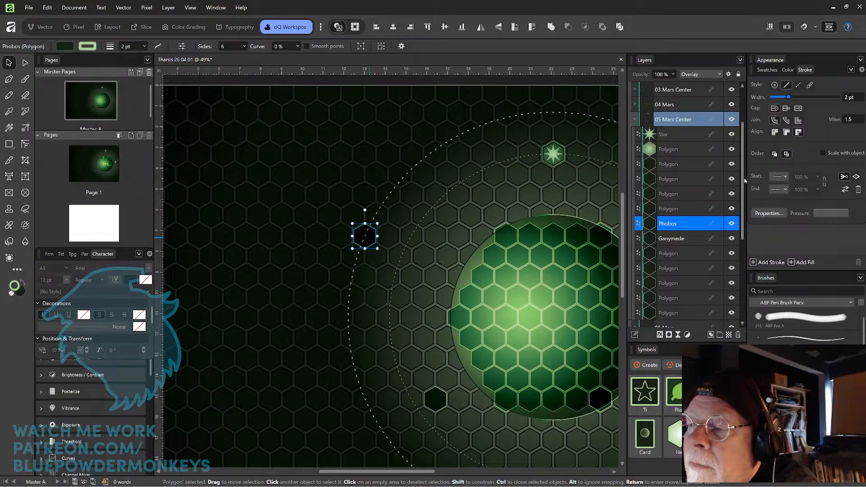
Group the star with its hexagon polygon and name the group Deimos.
scroll(745, 180, "up", 2)
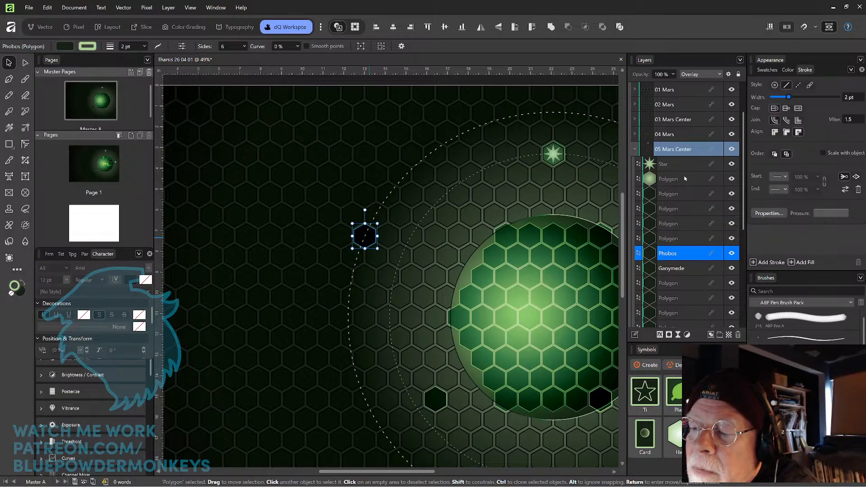
left_click(686, 177)
left_click(683, 165, "shift")
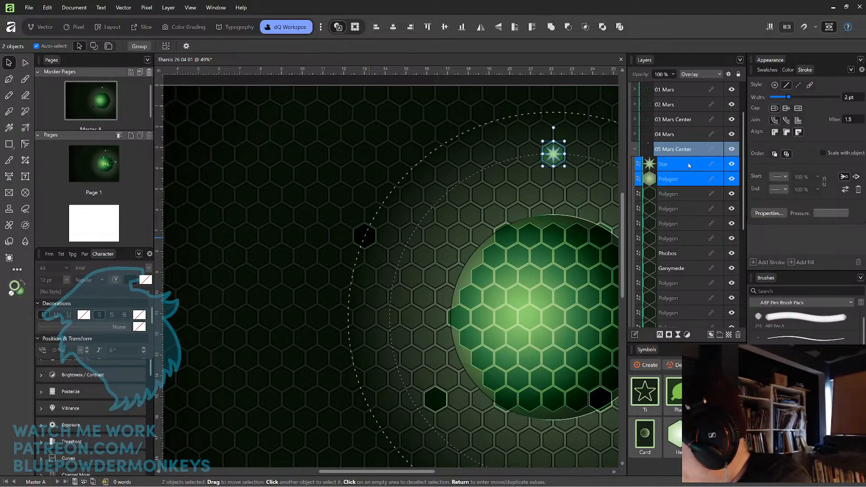
key("ctrl+g")
double_click(672, 164)
type("D")
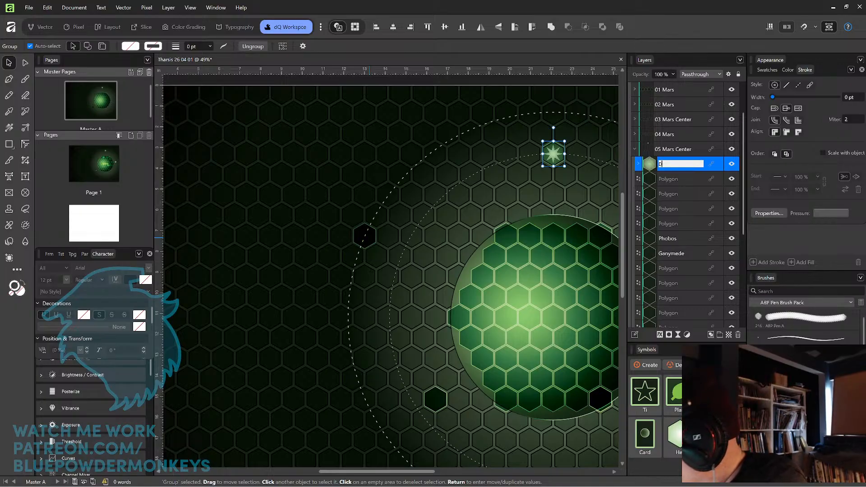
type("e")
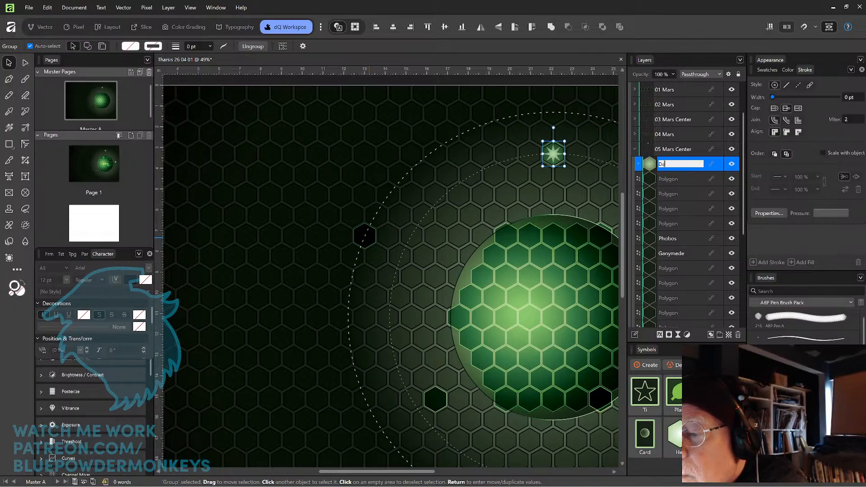
type("i")
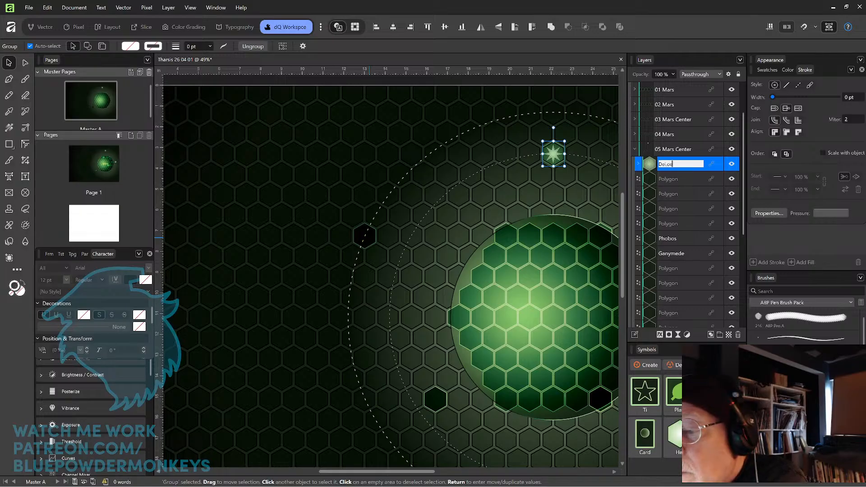
type("mos")
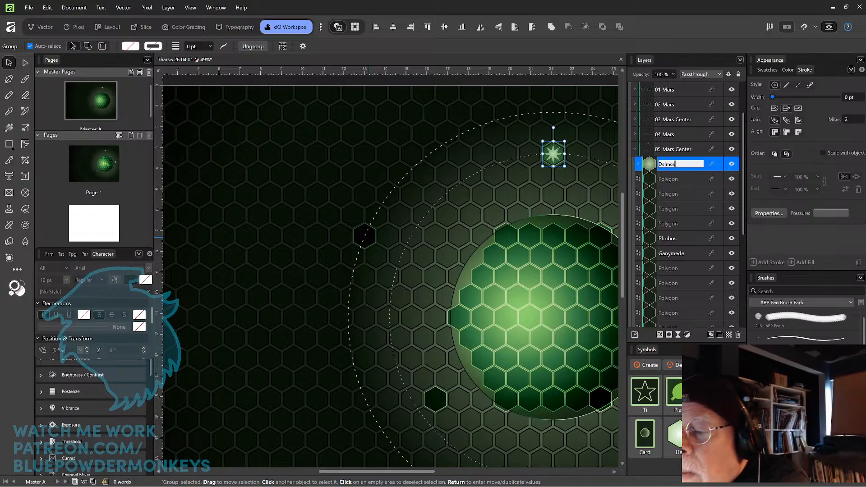
key("Return")
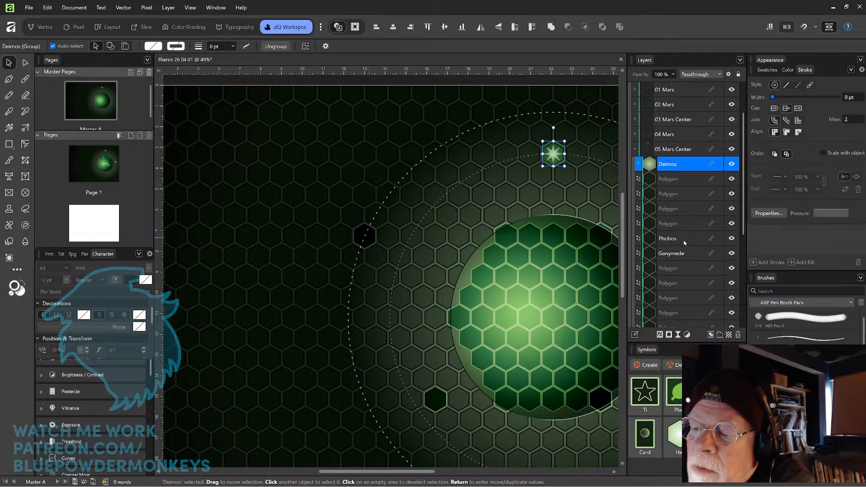
Move Deimos, Phobos and Ganymede out of 05 Mars Center to directly above the Mars Hexes group, and collapse 05 Mars Center.
left_click(683, 239, "ctrl")
left_click(687, 253, "ctrl")
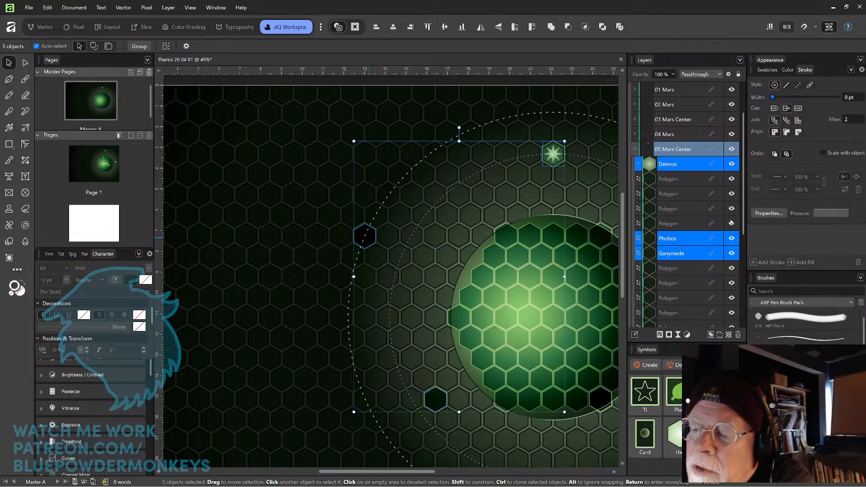
scroll(743, 220, "down", 4)
left_click_drag(742, 219, 752, 163)
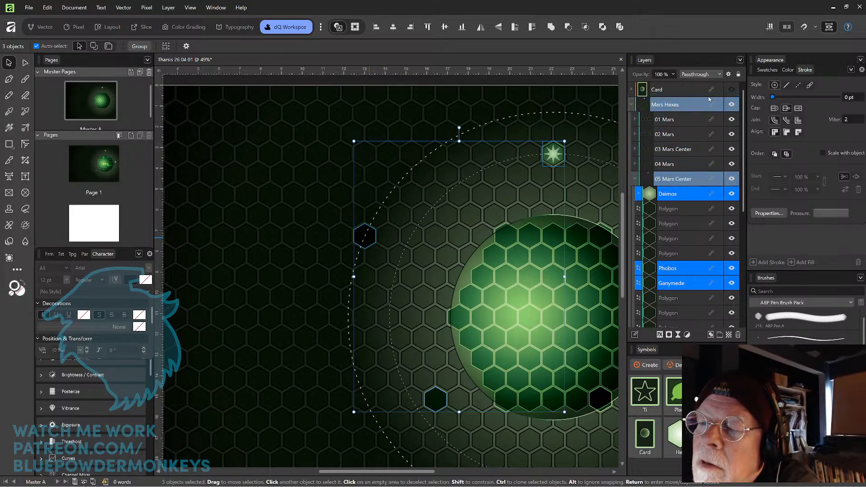
left_click_drag(708, 98, 708, 98)
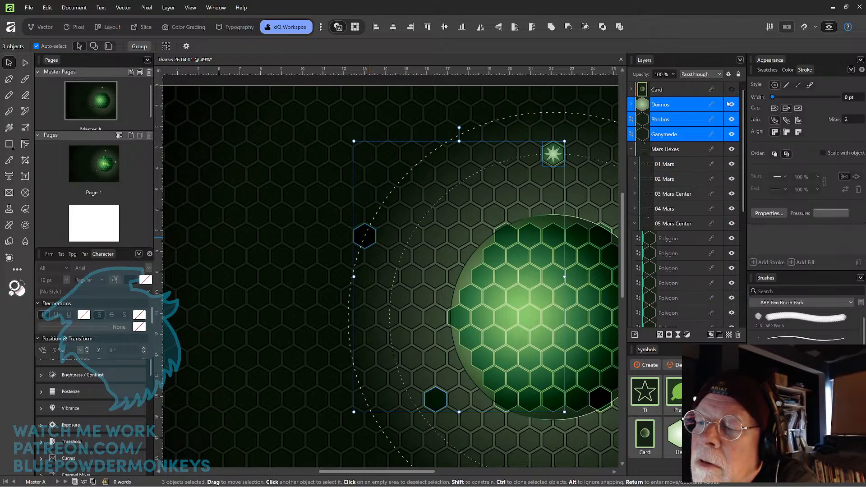
left_click(635, 223)
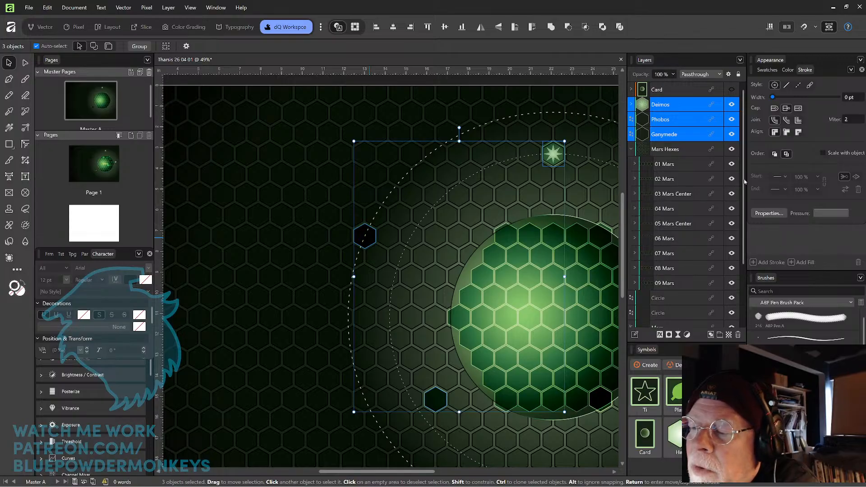
Collapse the Mars Hexes group and move Phobos, Deimos and Ganymede, in that order, above Card in the layer stack.
scroll(745, 182, "down", 2)
scroll(745, 185, "up", 2)
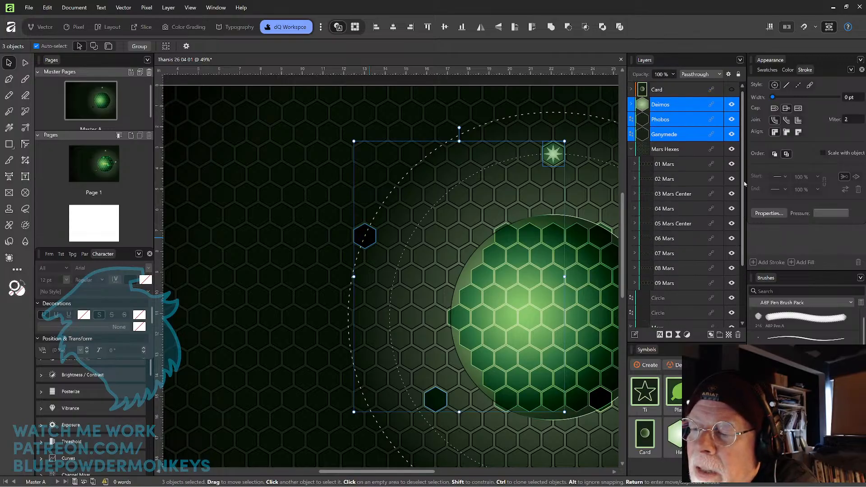
left_click(632, 151)
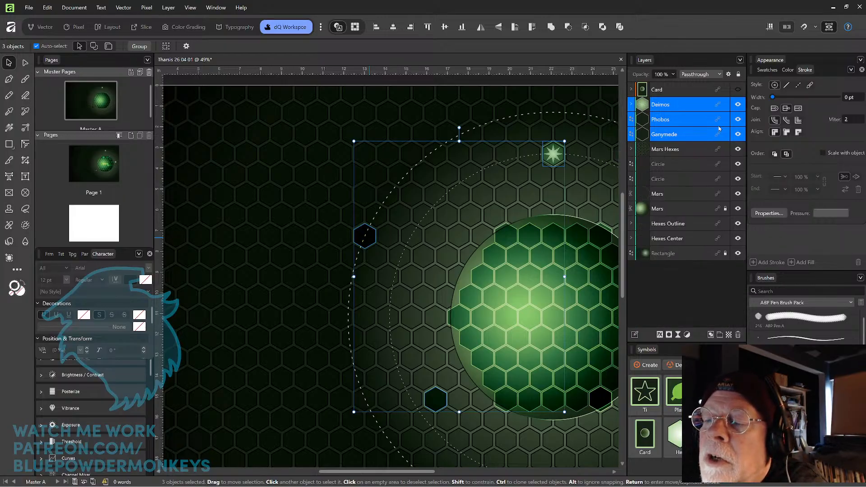
left_click(690, 123)
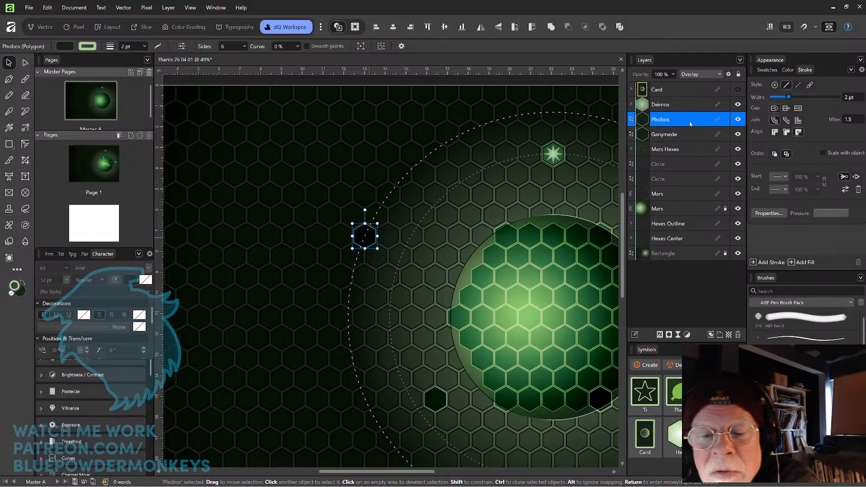
key("ctrl+shift+bracketright")
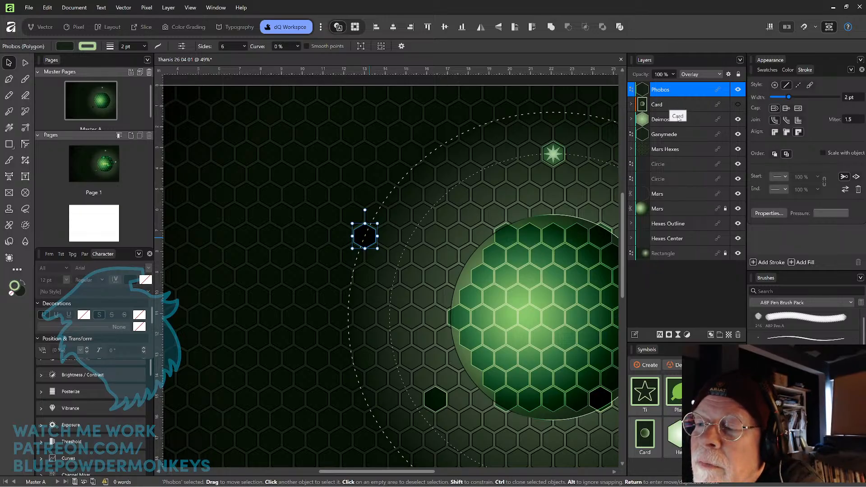
left_click(684, 122)
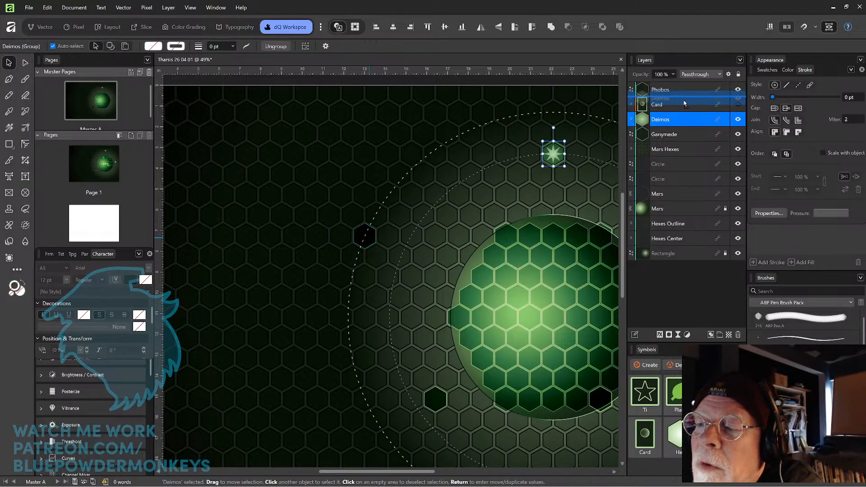
key("ctrl+bracketright")
left_click_drag(687, 139, 691, 116)
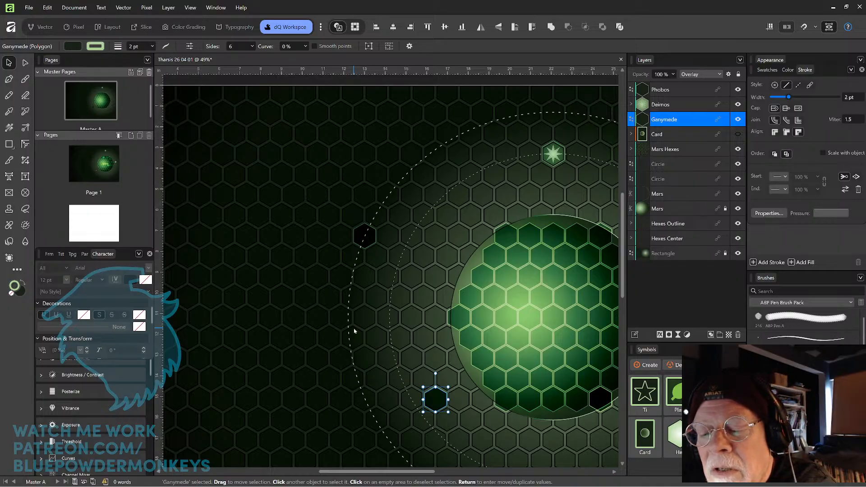
Change the blend mode of the Phobos hexagon on the outer dashed orbit to Normal.
left_click_drag(444, 248, 473, 255)
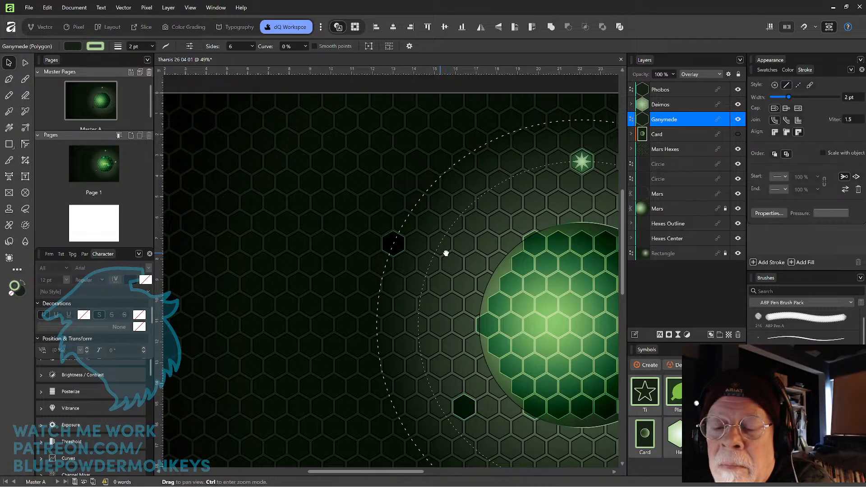
left_click_drag(447, 251, 480, 248)
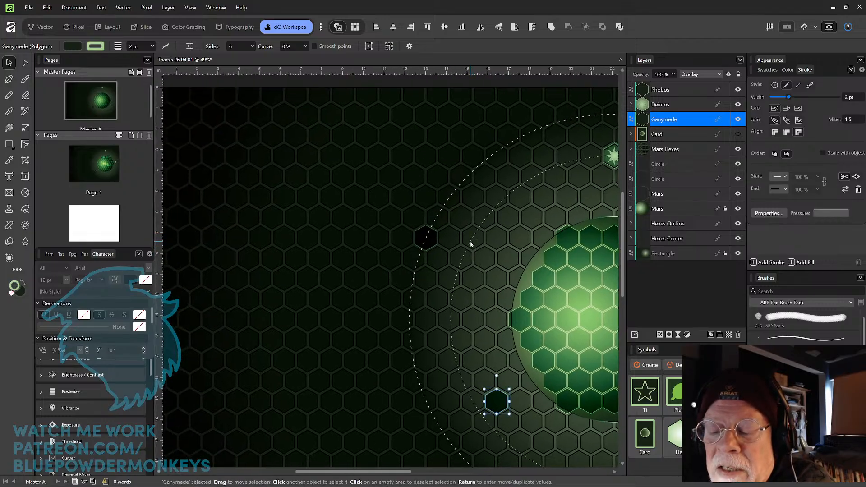
scroll(472, 244, "up", 3)
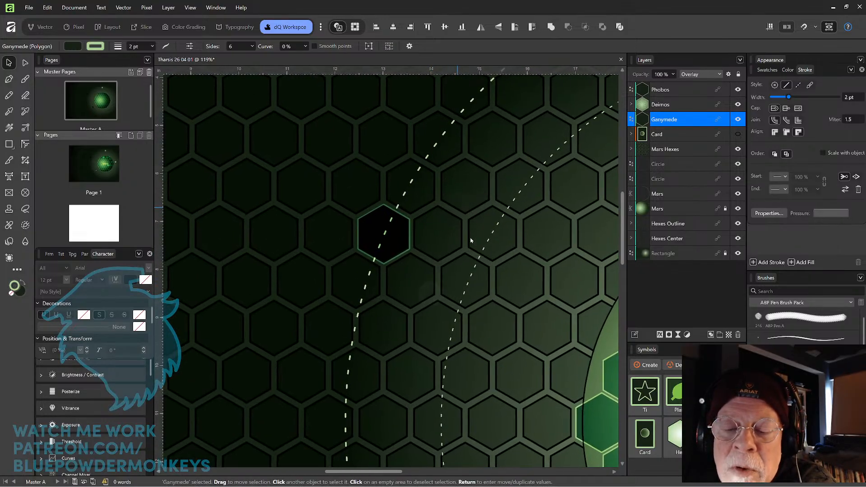
scroll(446, 249, "up", 2)
left_click(374, 245)
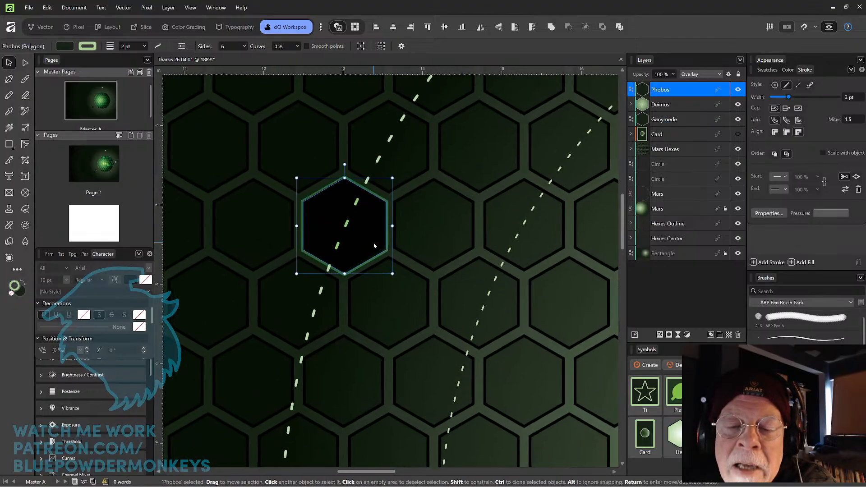
key("a")
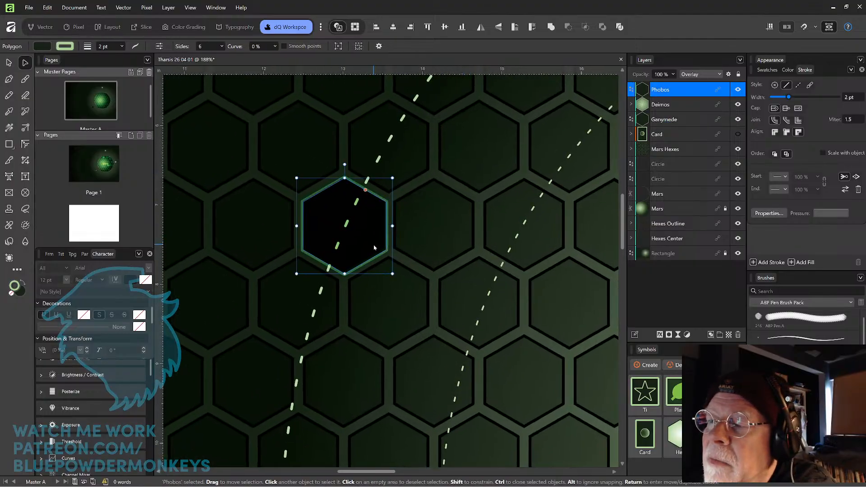
left_click(719, 74)
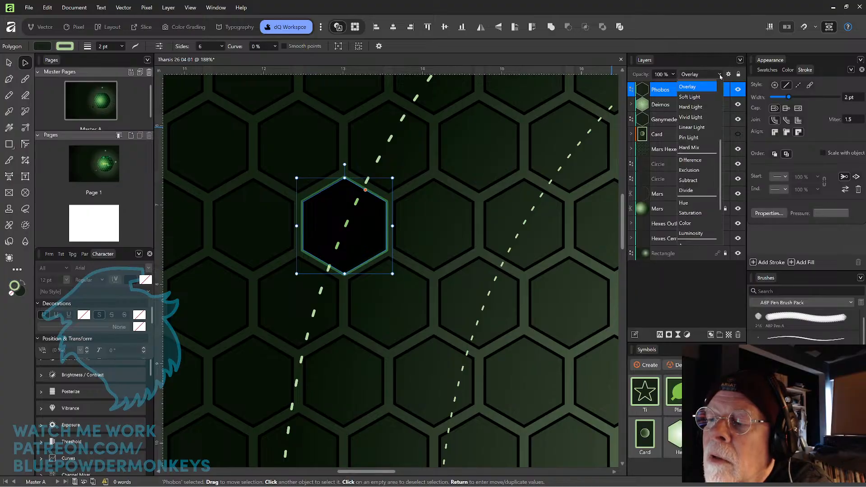
left_click_drag(723, 147, 724, 94)
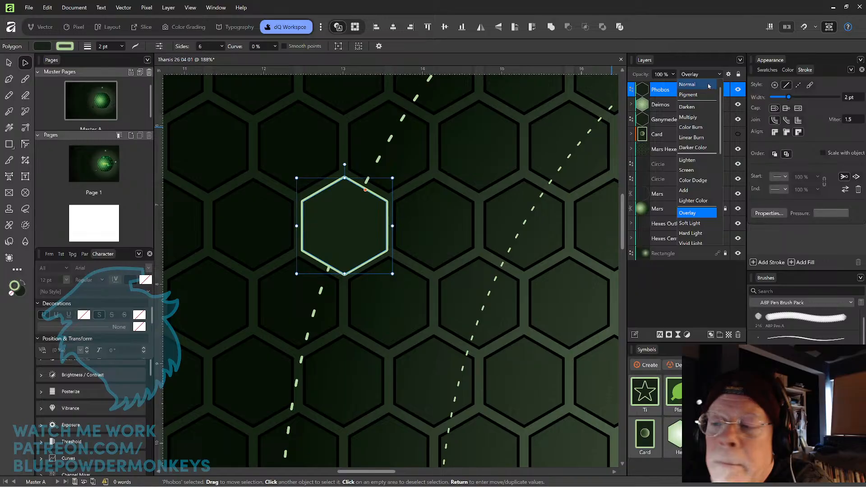
left_click(709, 85)
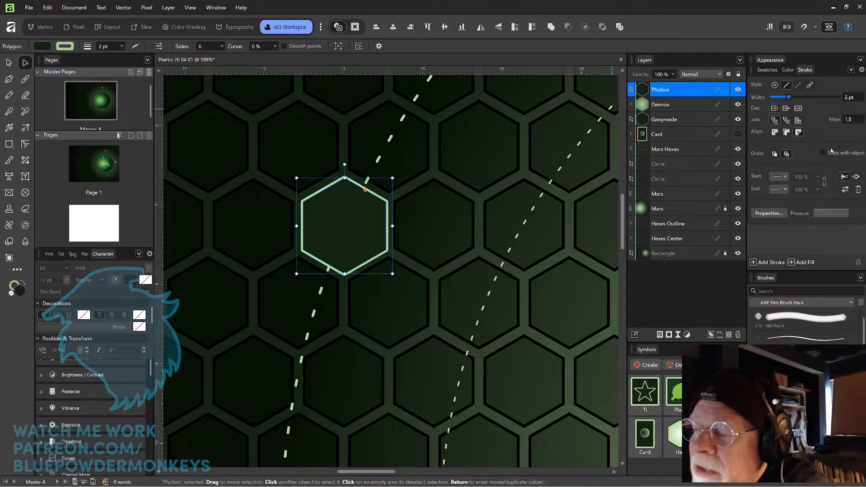
left_click(788, 70)
left_click(775, 71)
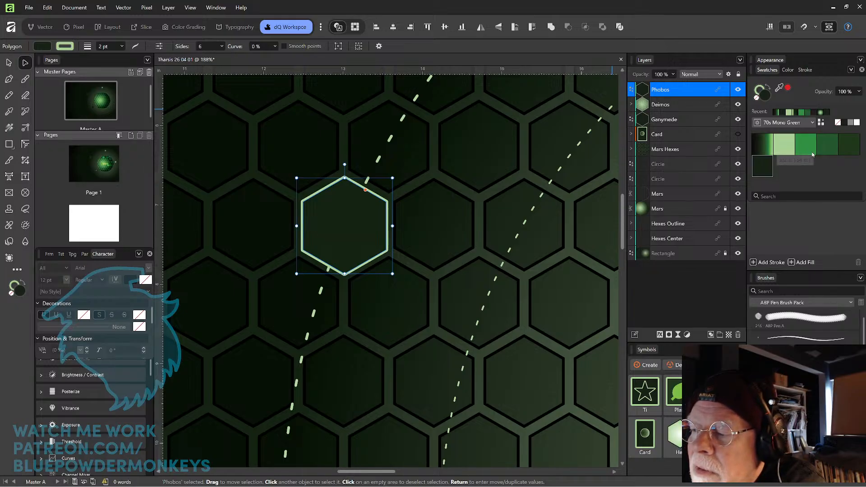
double_click(684, 91)
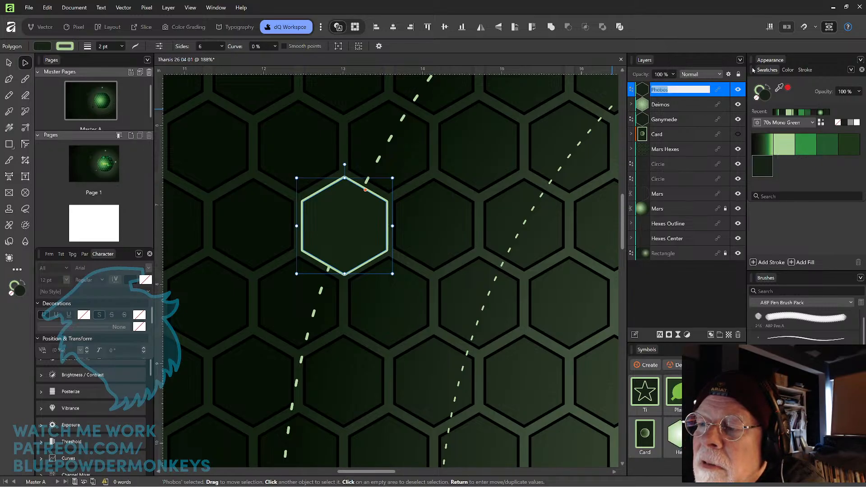
left_click(723, 91)
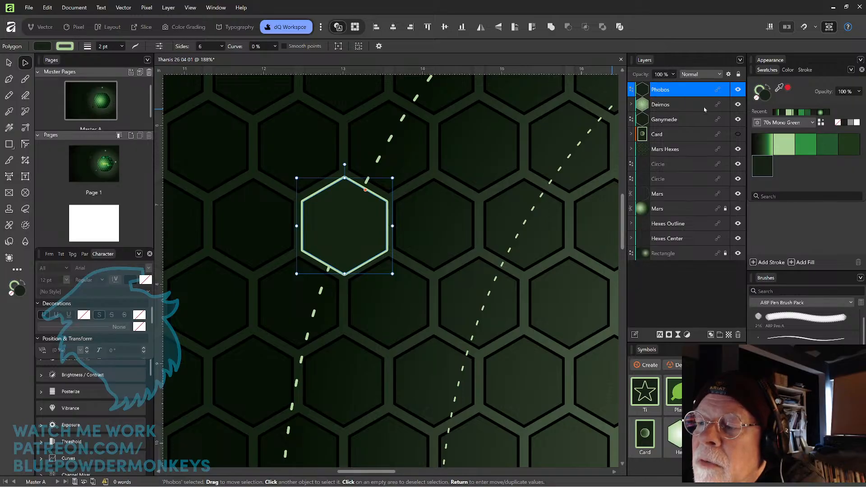
double_click(684, 91)
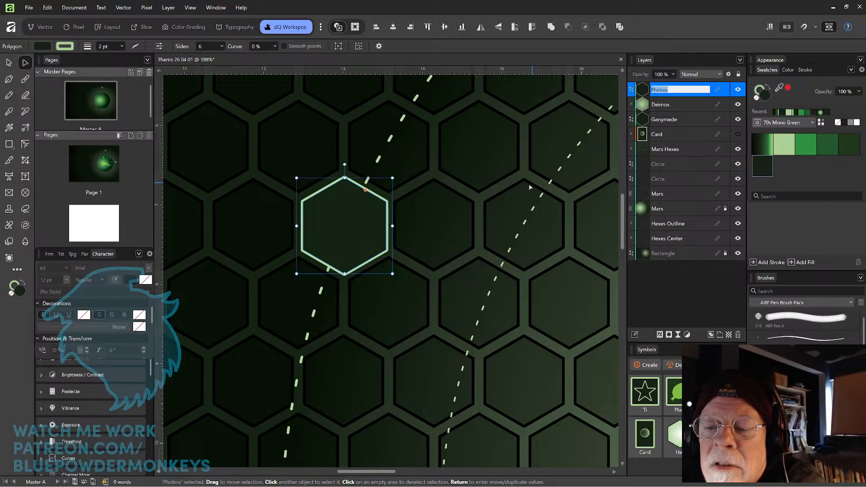
key("v")
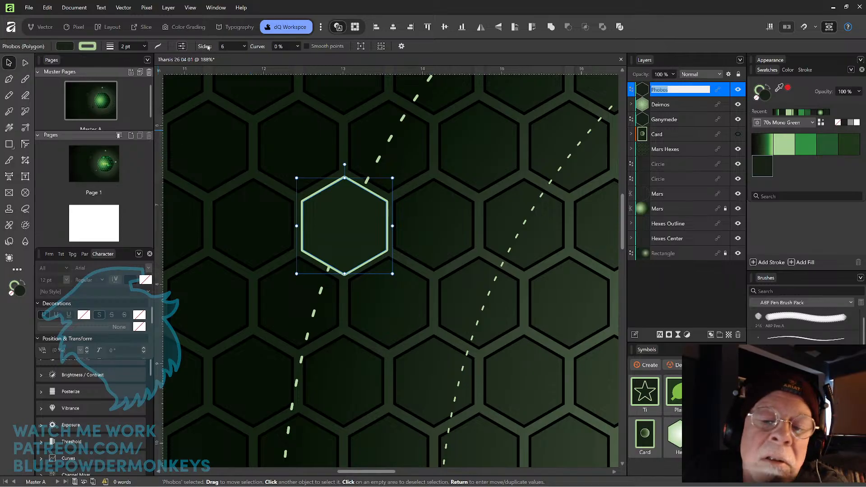
left_click(378, 235)
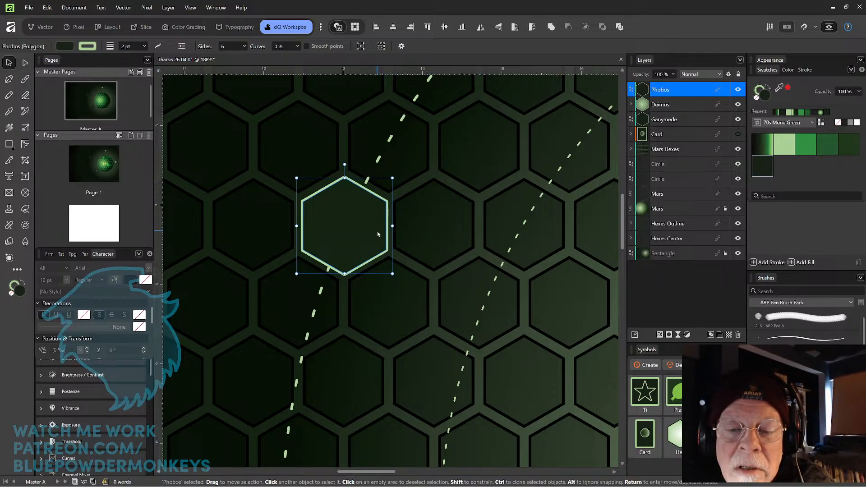
Change the blend mode of the Ganymede hexagon below and to the left of the planet to Normal.
scroll(379, 234, "down", 10)
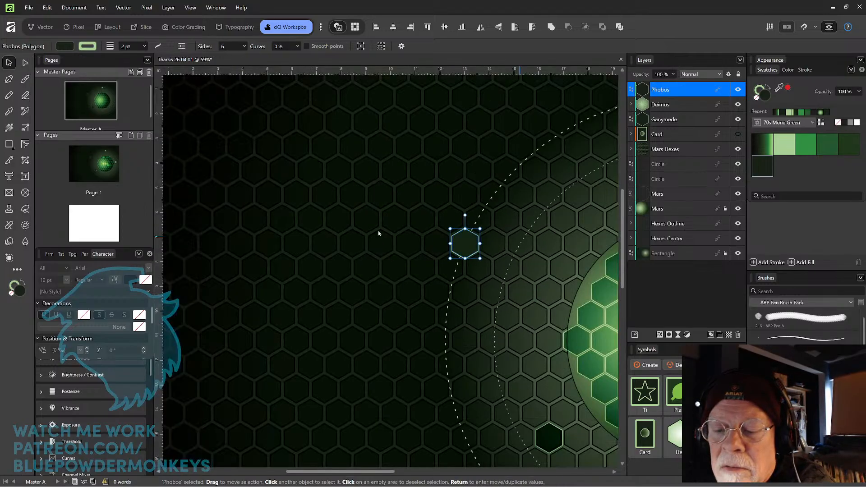
scroll(501, 263, "up", 3)
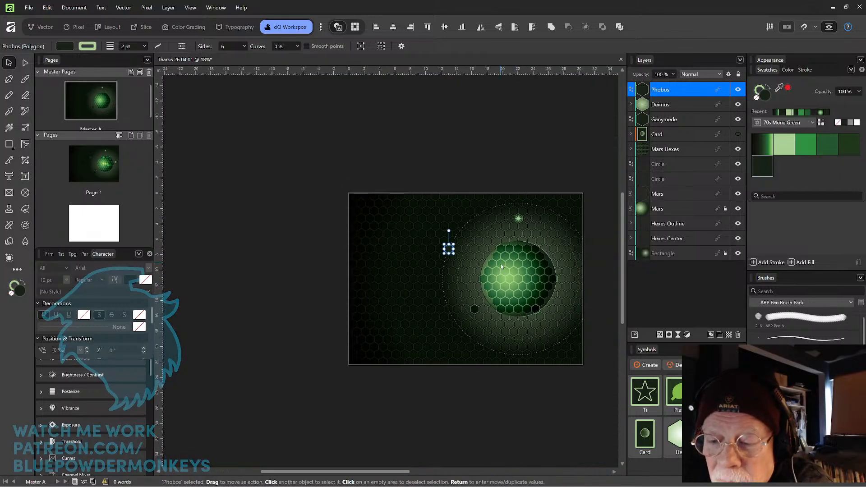
scroll(501, 263, "up", 2)
left_click(390, 367)
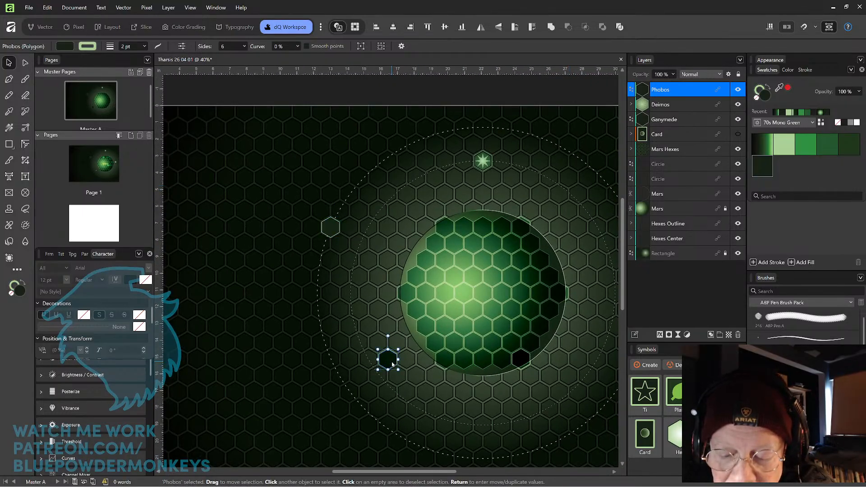
left_click(719, 75)
scroll(719, 141, "up", 5)
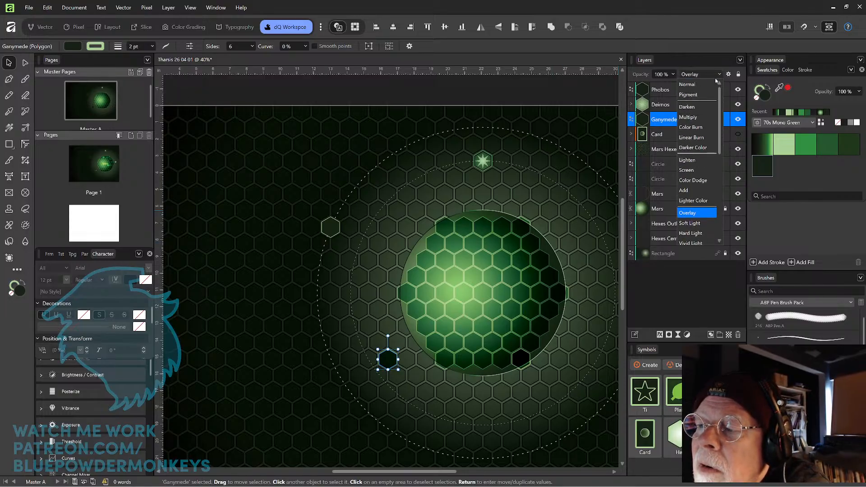
left_click(695, 85)
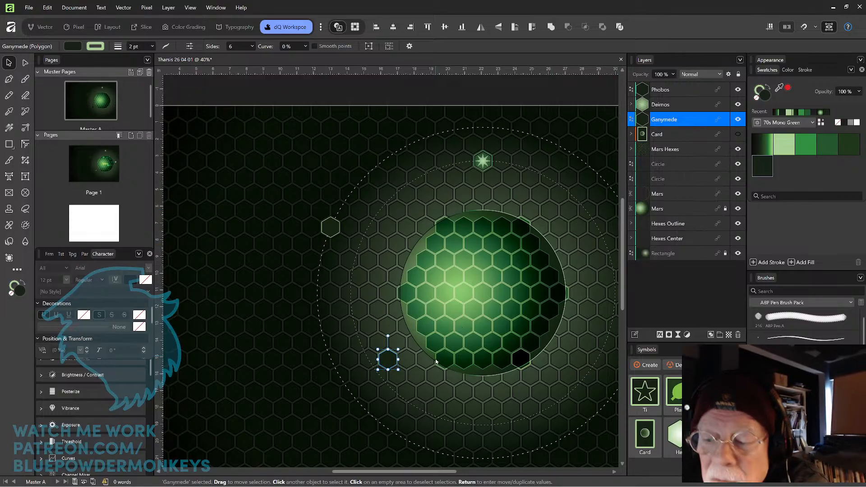
left_click(412, 377)
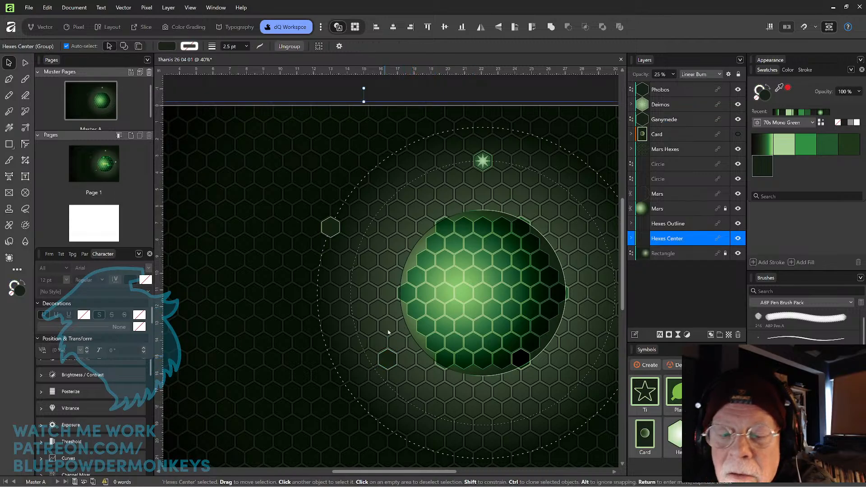
Rotate the outer dashed orbit circle by about 1° to shift its dashes around the Phobos hexagon.
scroll(379, 251, "up", 5)
scroll(444, 268, "down", 2)
scroll(444, 267, "up", 1)
left_click_drag(423, 251, 485, 254)
left_click(415, 216)
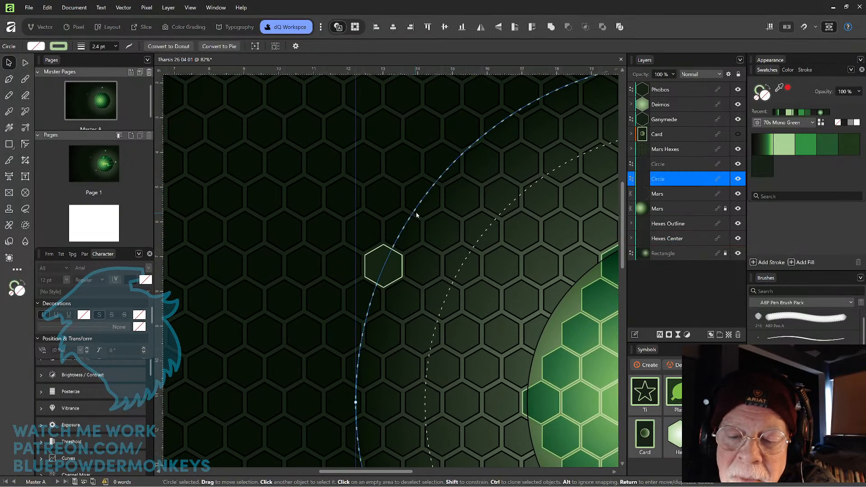
scroll(470, 185, "down", 3)
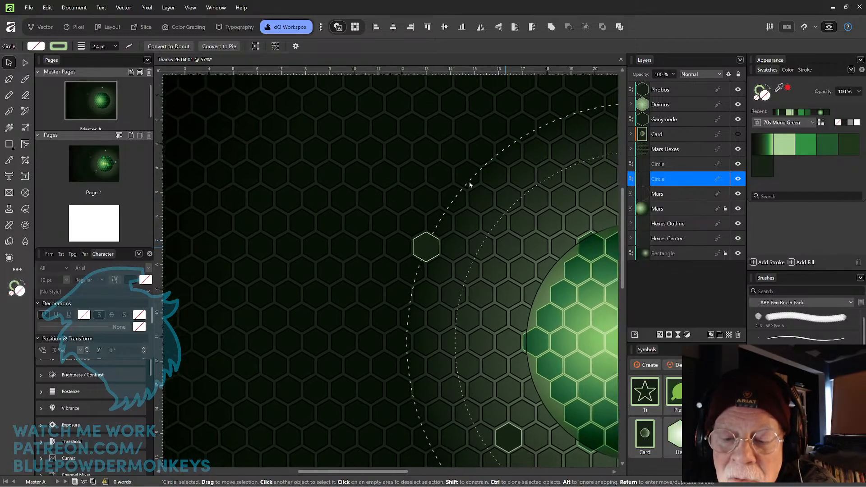
left_click_drag(531, 197, 511, 213)
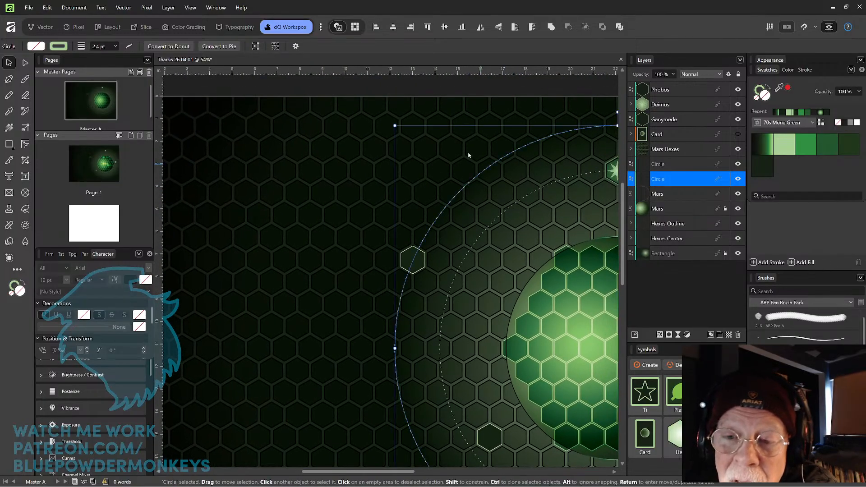
left_click_drag(392, 120, 391, 124)
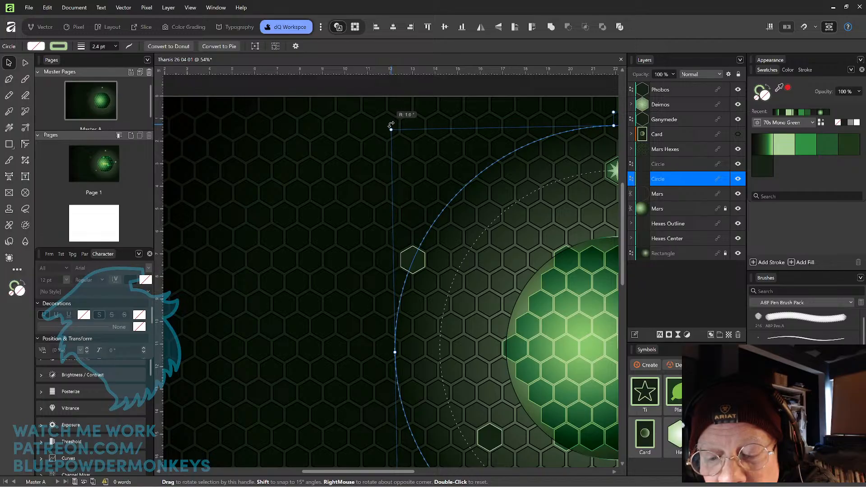
left_click_drag(392, 125, 391, 125)
left_click(386, 138)
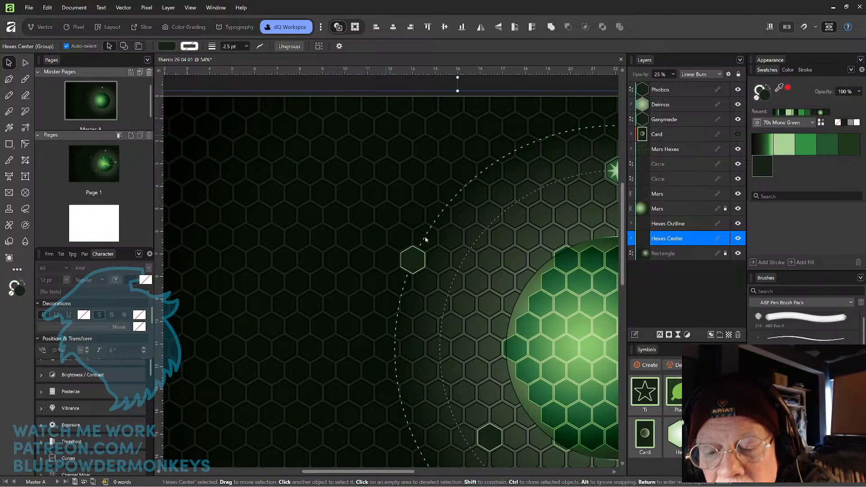
Change the blend mode of the polygon inside the Deimos group to Normal.
left_click_drag(581, 235, 505, 254)
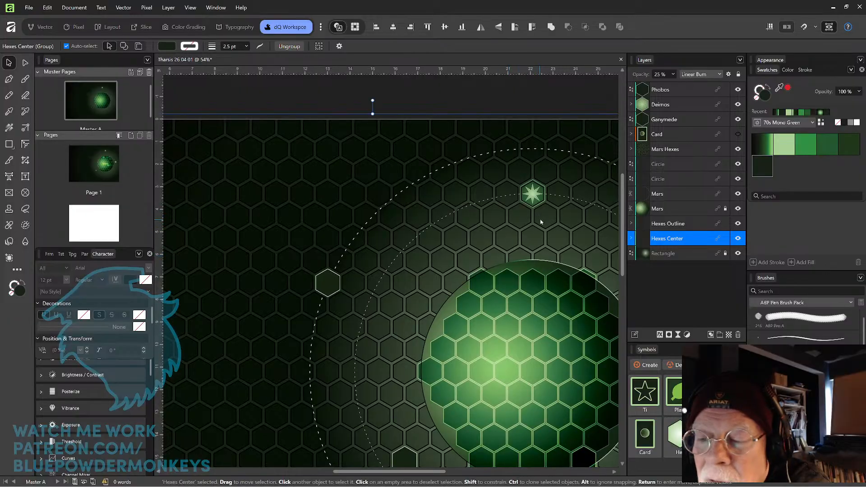
scroll(535, 230, "right", 2)
scroll(536, 231, "up", 1)
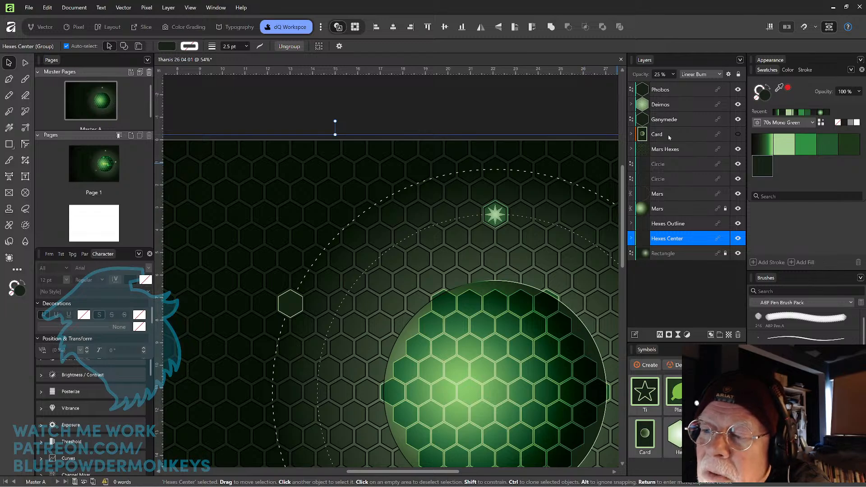
left_click(631, 105)
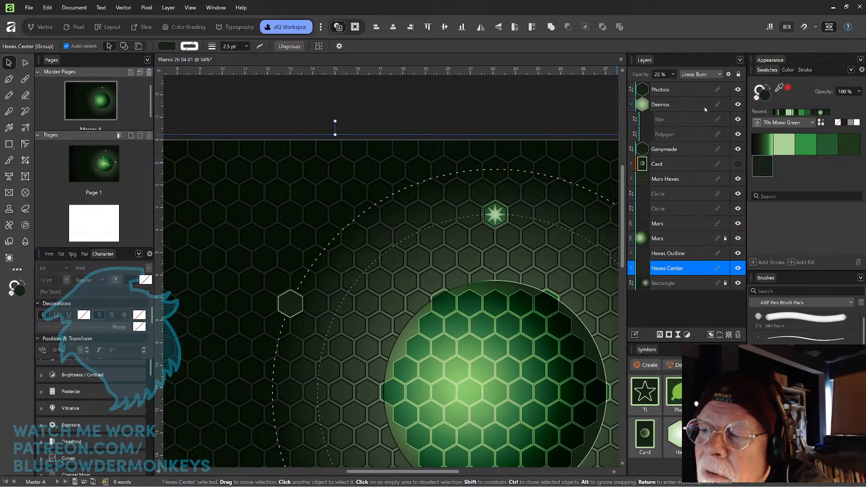
left_click(686, 135)
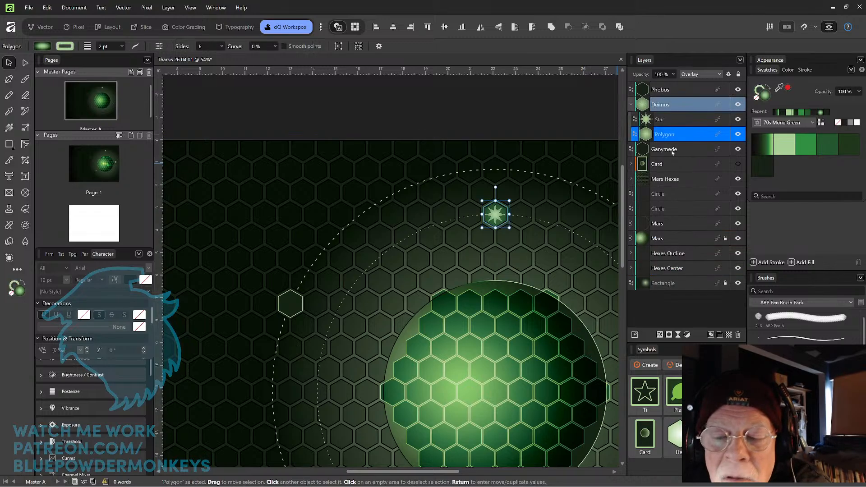
left_click(719, 74)
scroll(716, 98, "up", 3)
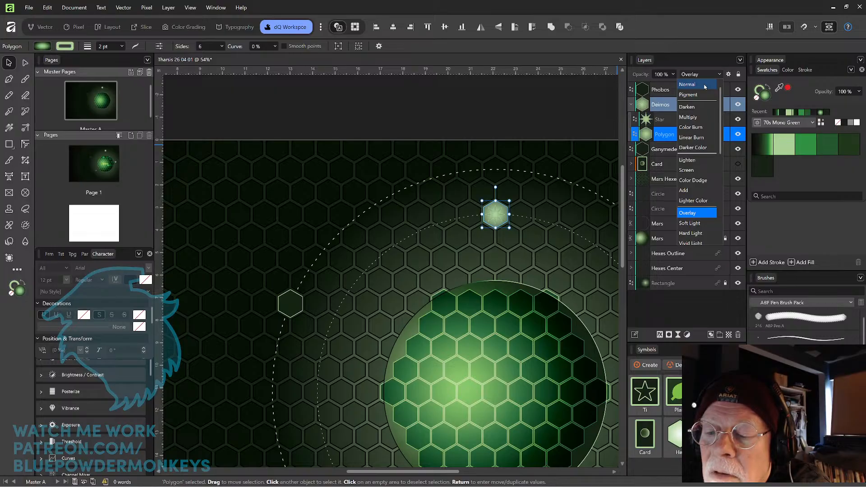
left_click(705, 85)
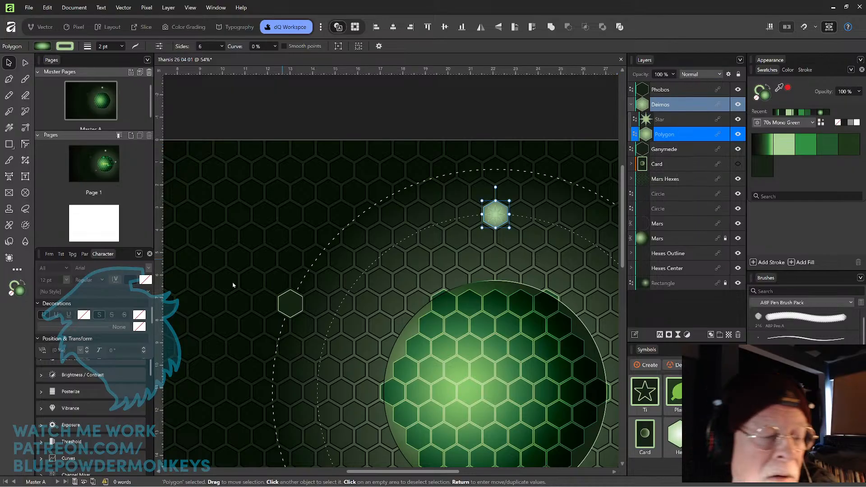
Shrink and straighten the elliptical gradient fill of the Deimos hexagon so its handles end at the hexagon's upper and side edges.
double_click(20, 295)
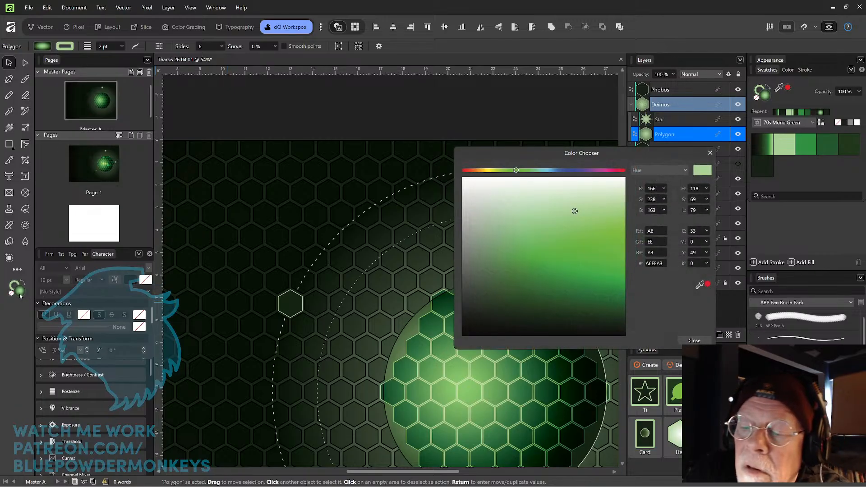
left_click(695, 340)
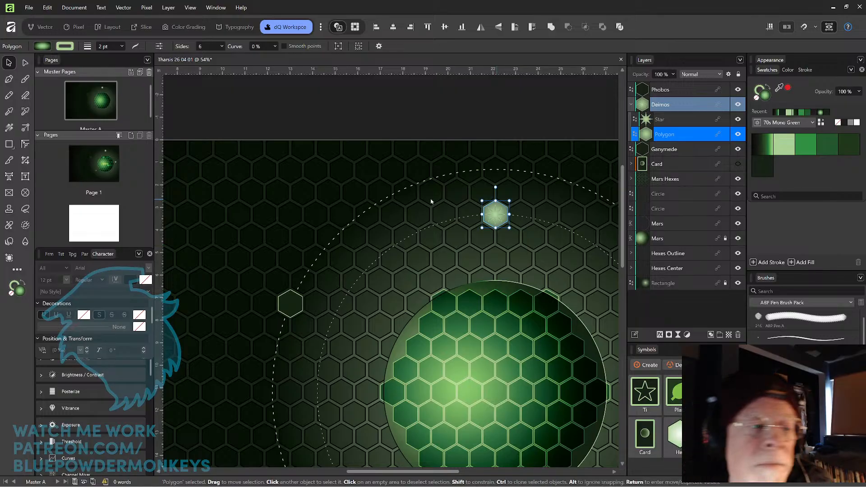
left_click(11, 129)
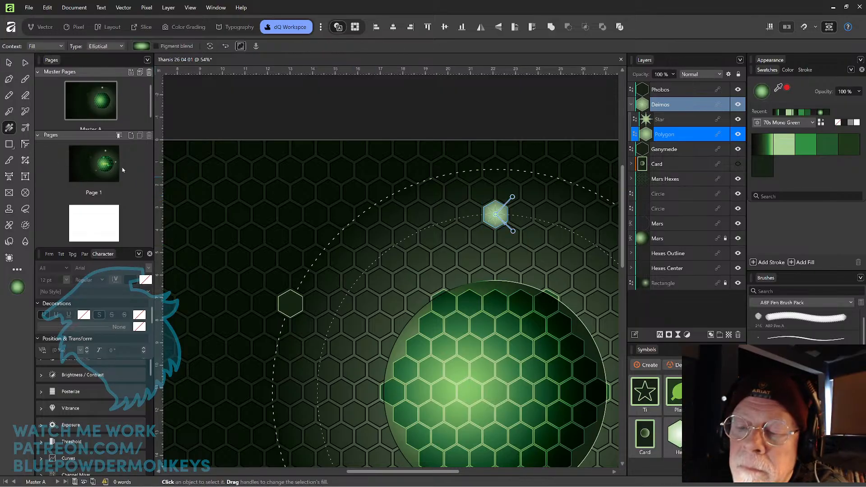
scroll(537, 217, "up", 5)
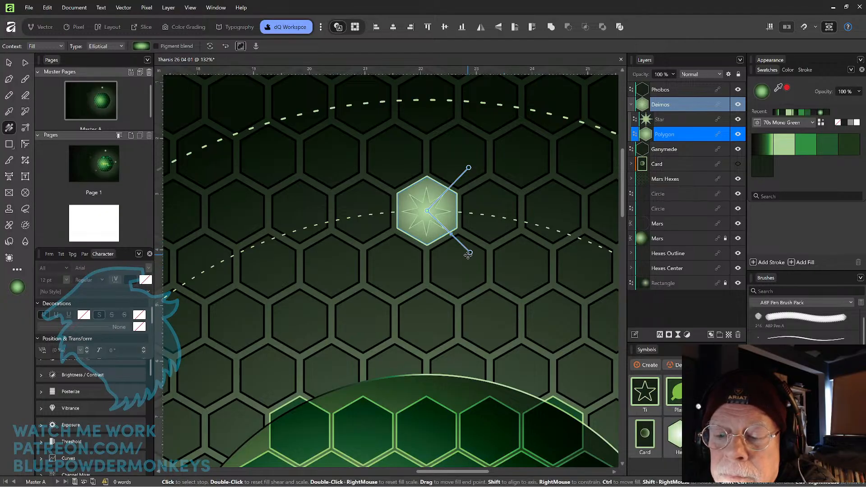
left_click_drag(470, 252, 446, 230)
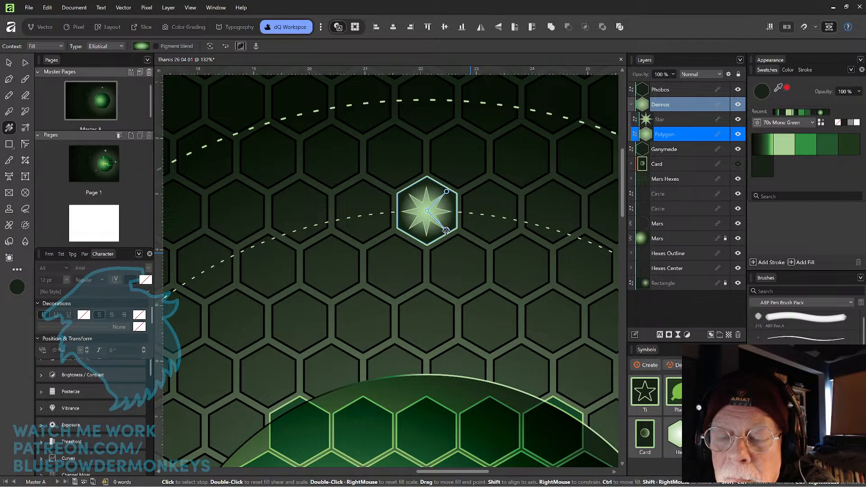
mouse_move(447, 227)
left_mouse_down()
mouse_move(454, 211)
mouse_move(449, 222)
left_mouse_up()
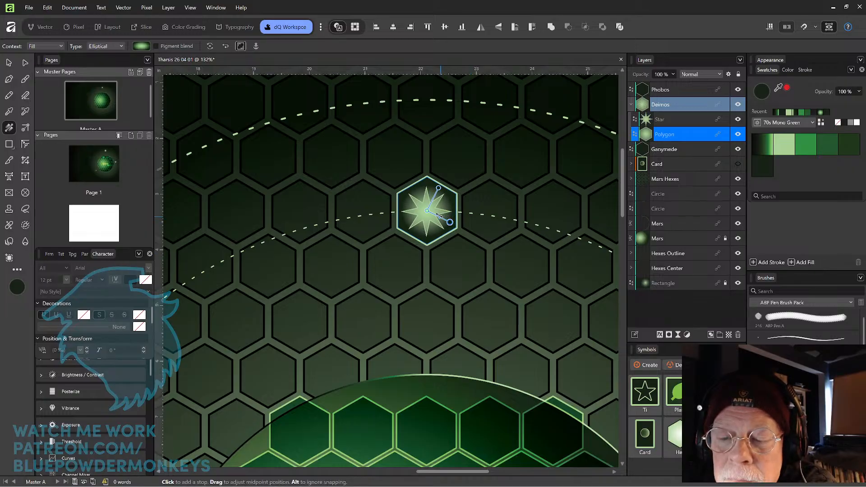
left_click(437, 215)
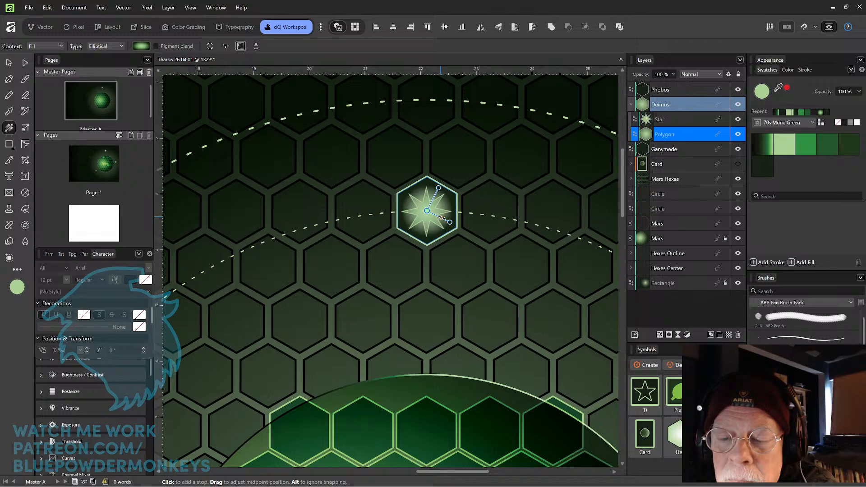
left_click_drag(450, 222, 461, 210)
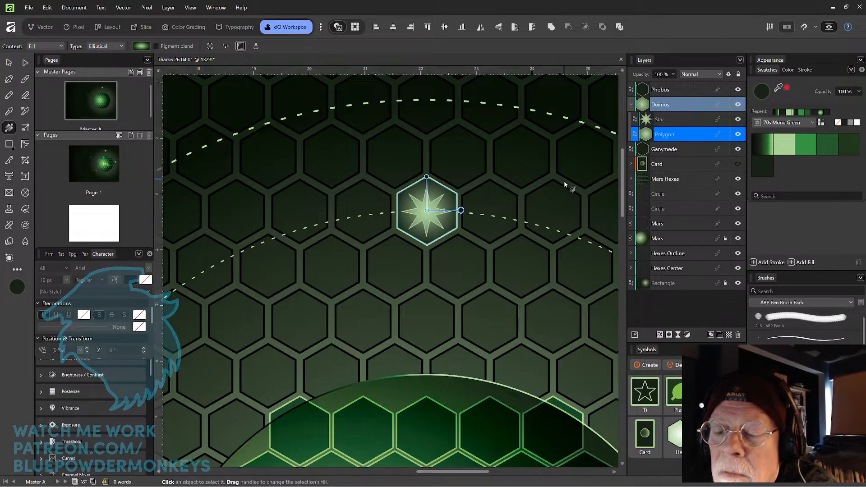
left_click(442, 211)
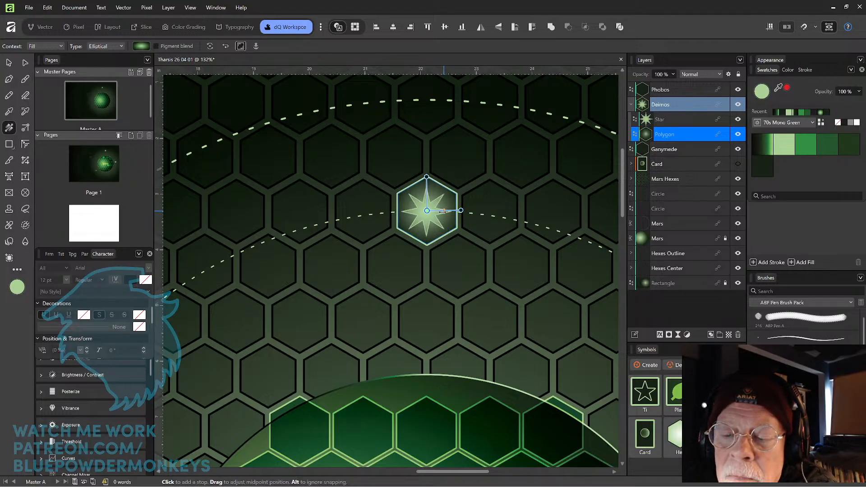
left_click_drag(441, 211, 443, 211)
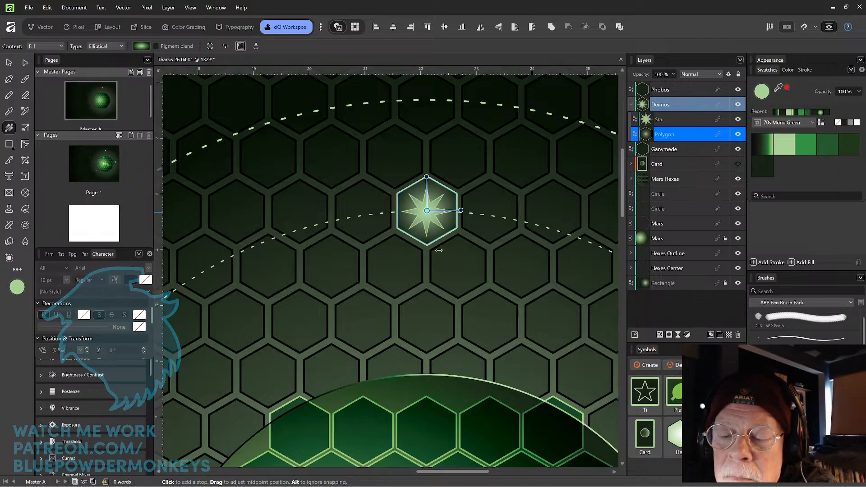
left_click(8, 62)
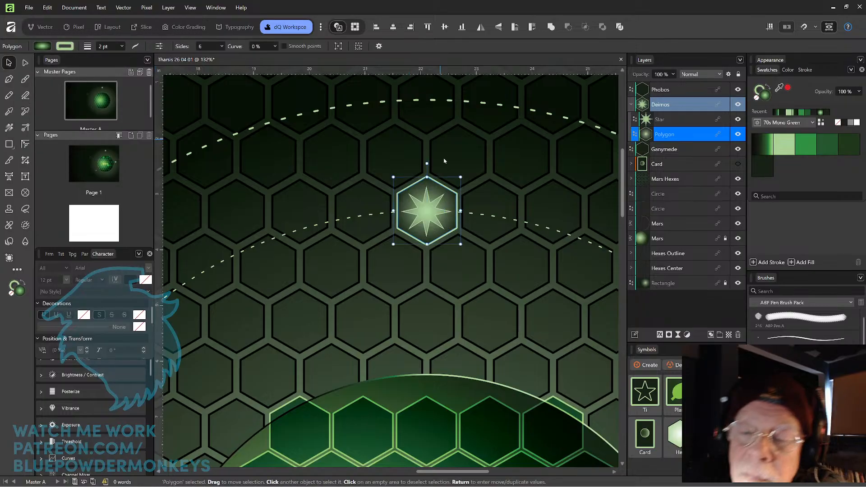
Try a middle stop on the Deimos hexagon's gradient in several darker and mid greens from the 70s Mono Green palette.
left_click(8, 128)
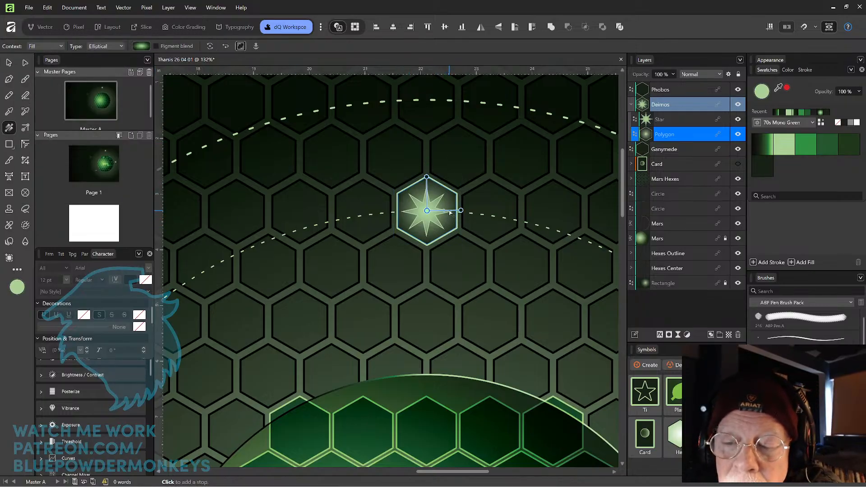
left_click(445, 211)
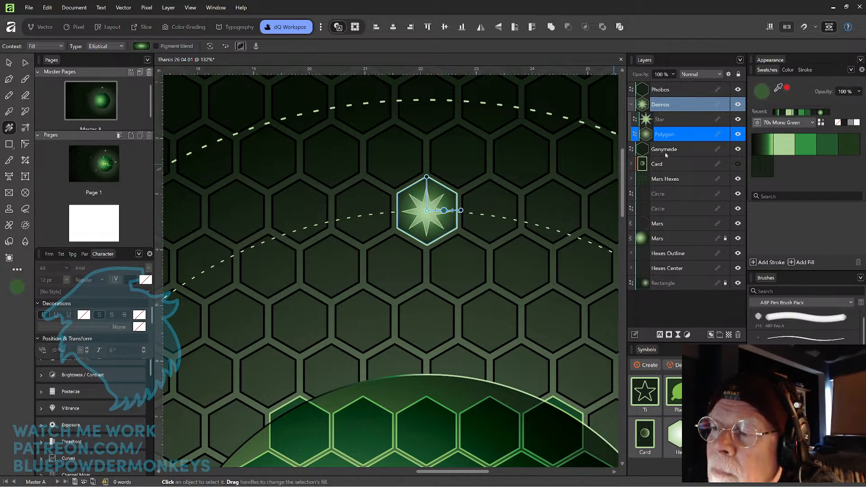
left_click(762, 169)
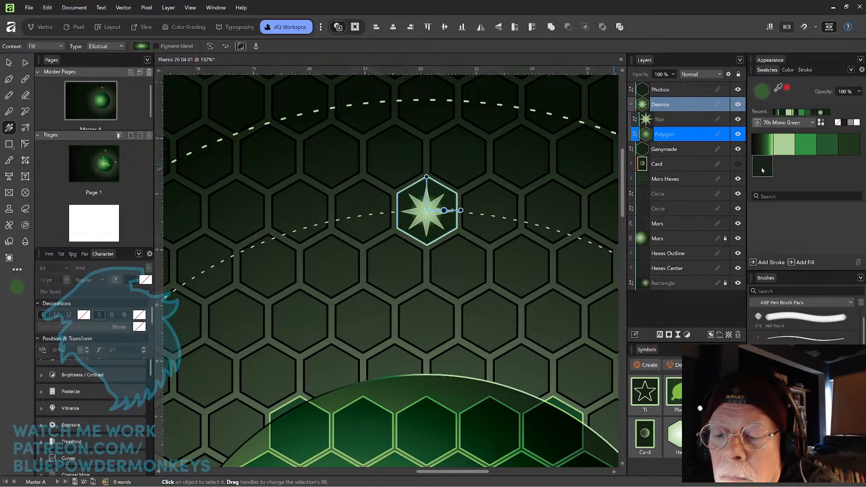
left_click(844, 149)
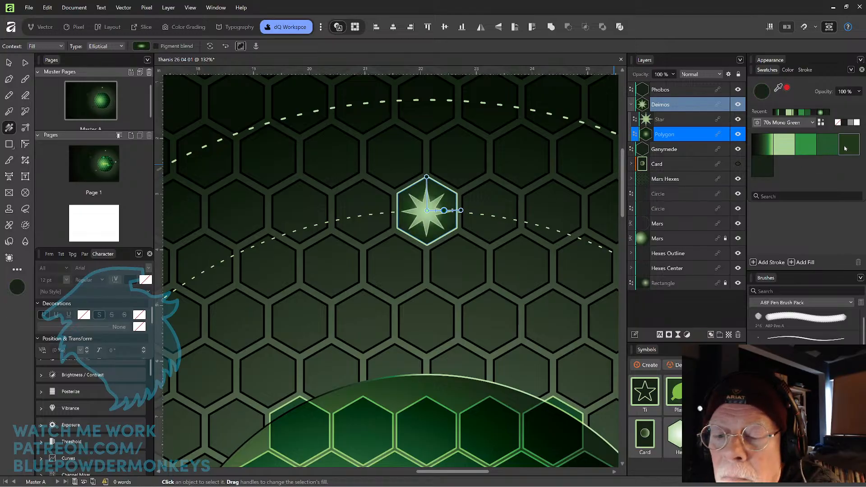
left_click(828, 149)
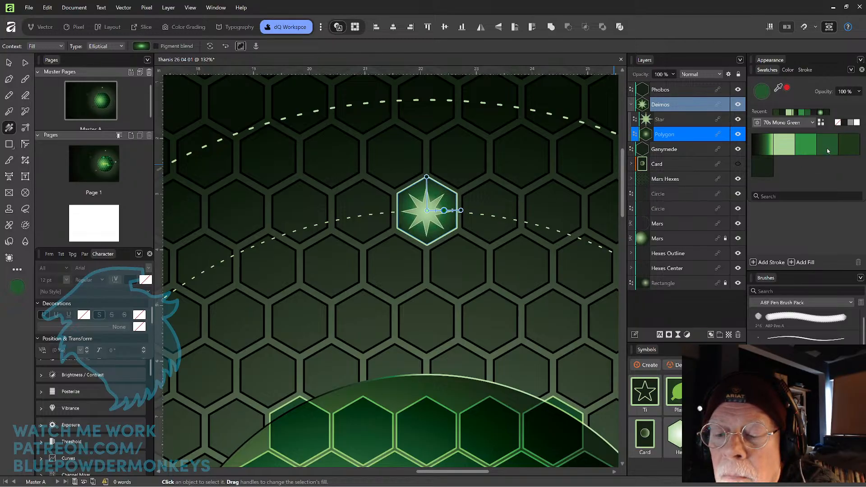
left_click(805, 150)
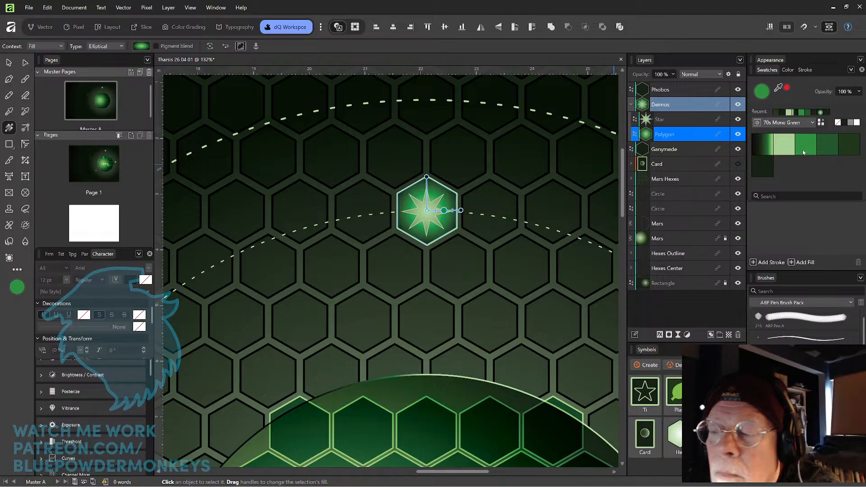
left_click(827, 151)
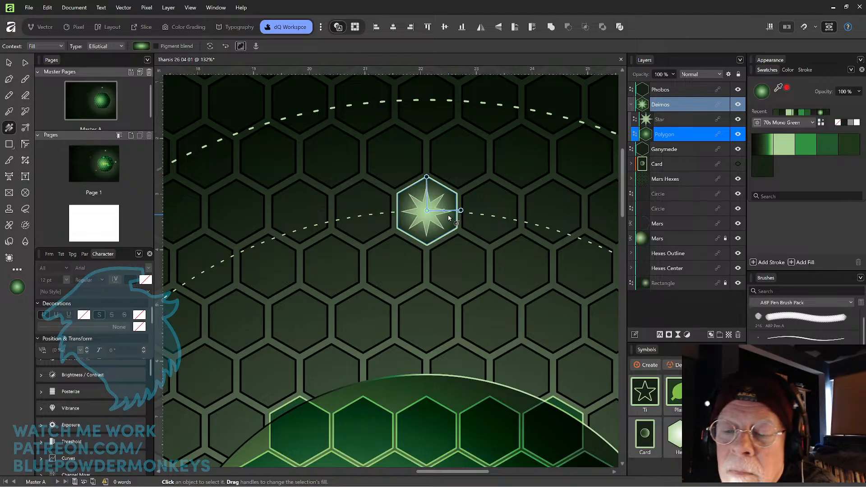
Add a pale green stop to the Deimos hexagon's gradient about a third of the way out, with its outer midpoint pulled inward.
left_click(435, 211)
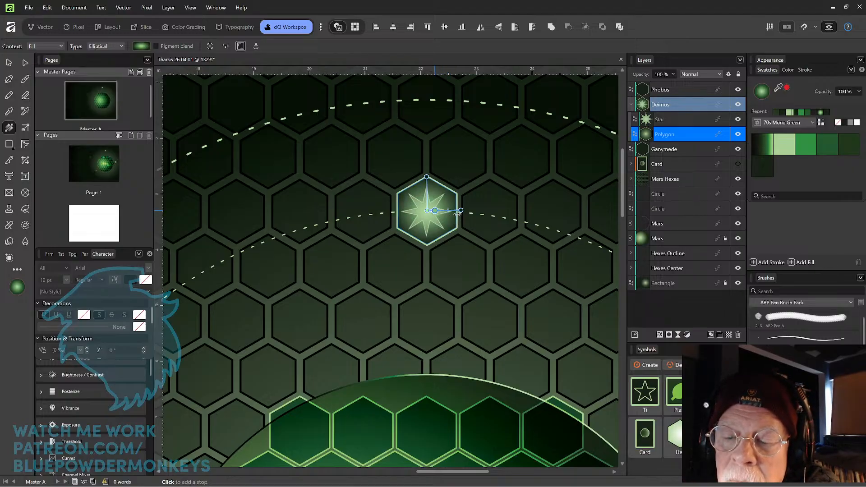
left_click(785, 146)
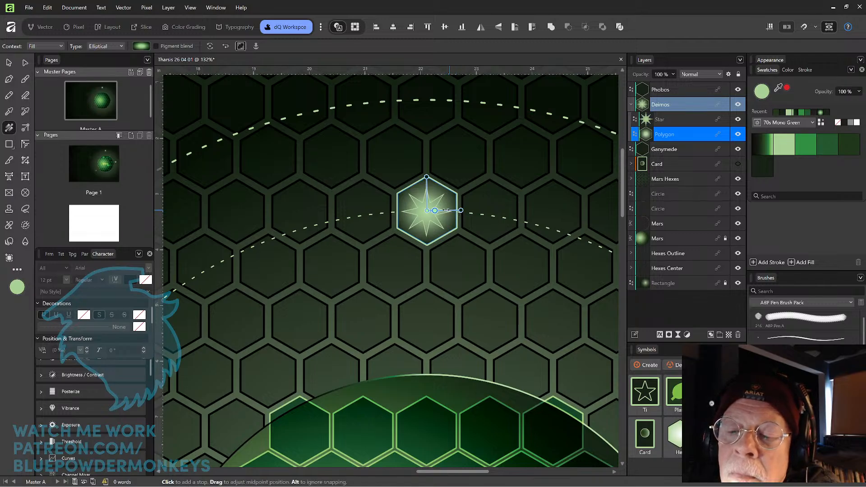
left_click_drag(447, 210, 444, 210)
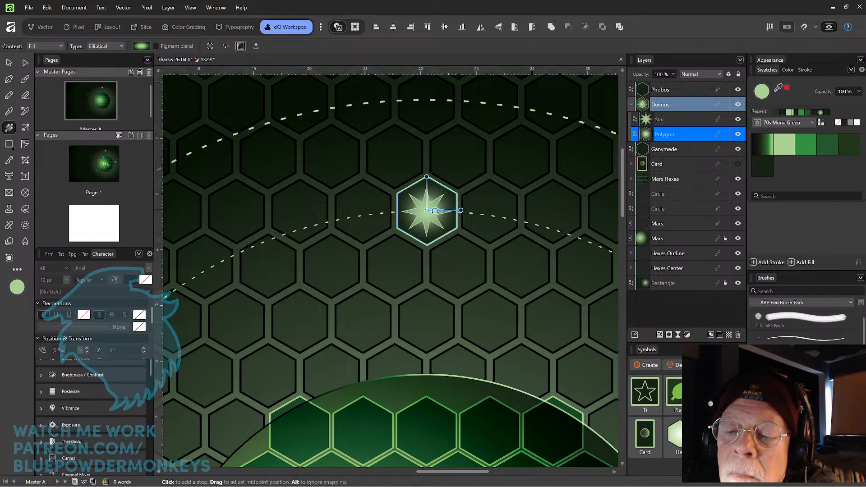
left_click_drag(435, 210, 439, 210)
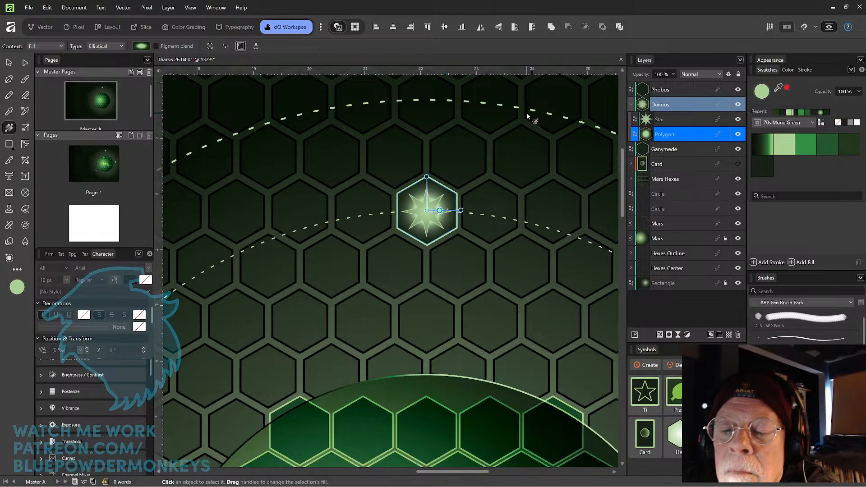
key("v")
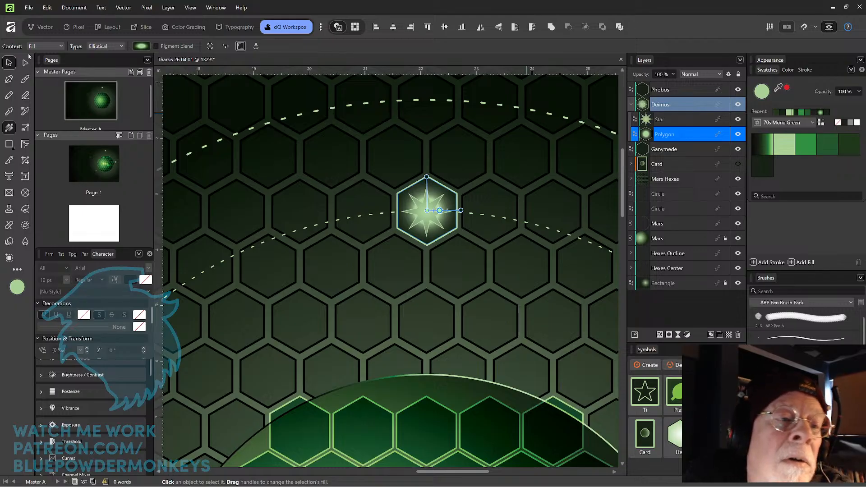
left_click(515, 155)
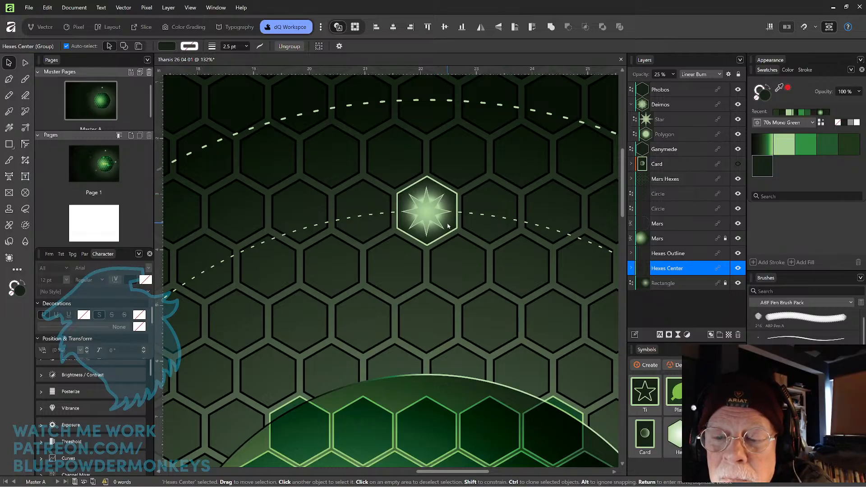
Clear the selection, save the document and open Page 1 for editing.
key("ctrl+minus")
key("ctrl+minus")
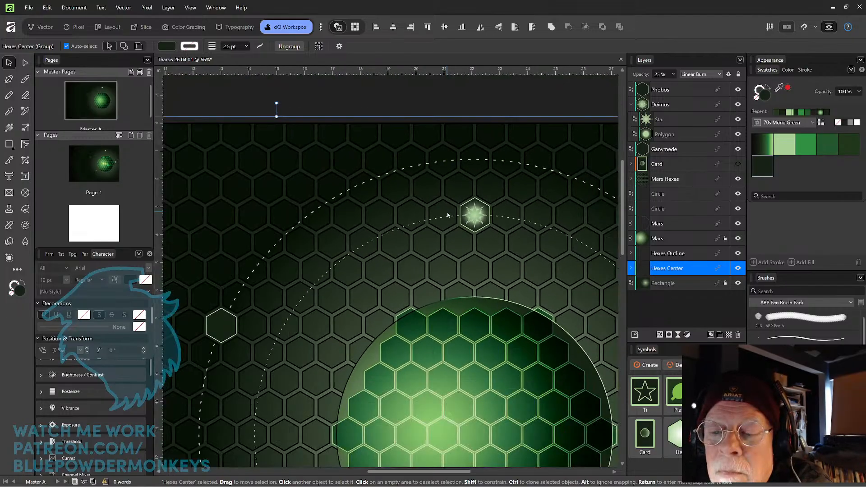
scroll(448, 216, "down", 1)
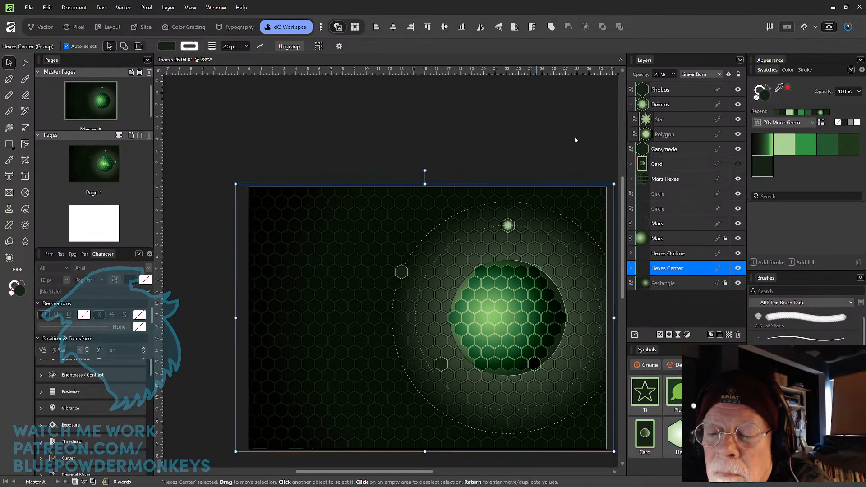
left_click(557, 152)
left_click_drag(557, 235, 514, 198)
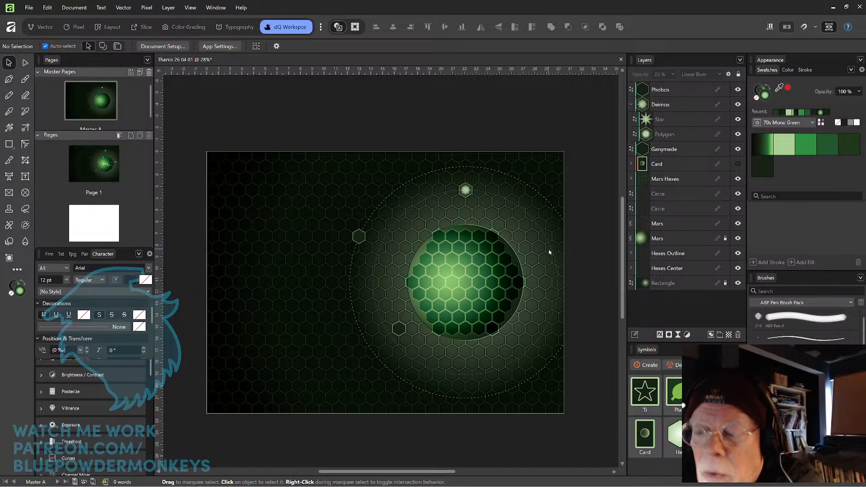
key("ctrl+s")
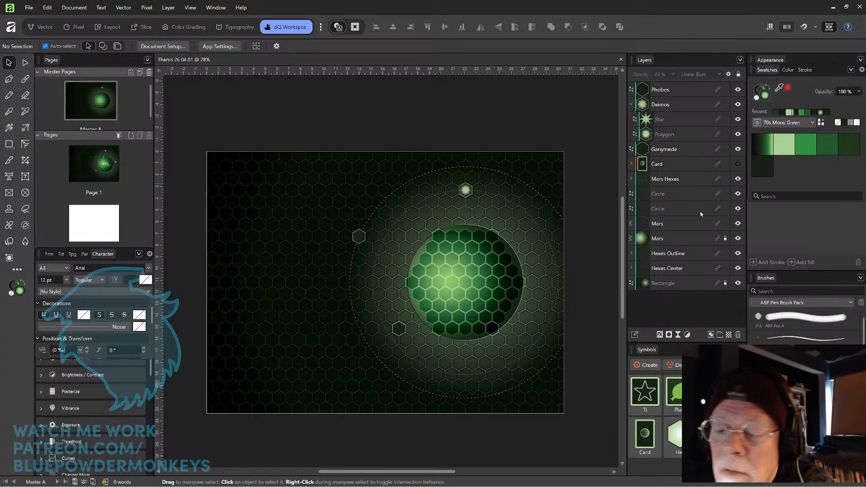
double_click(94, 163)
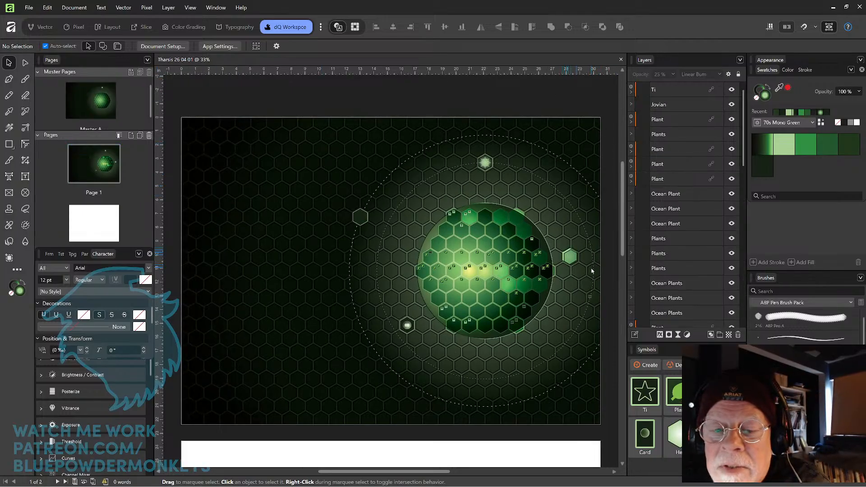
Select the Ocean Titanium hexagon near the planet's lower edge and restack its layer directly above Ocean Card.
scroll(536, 272, "up", 5)
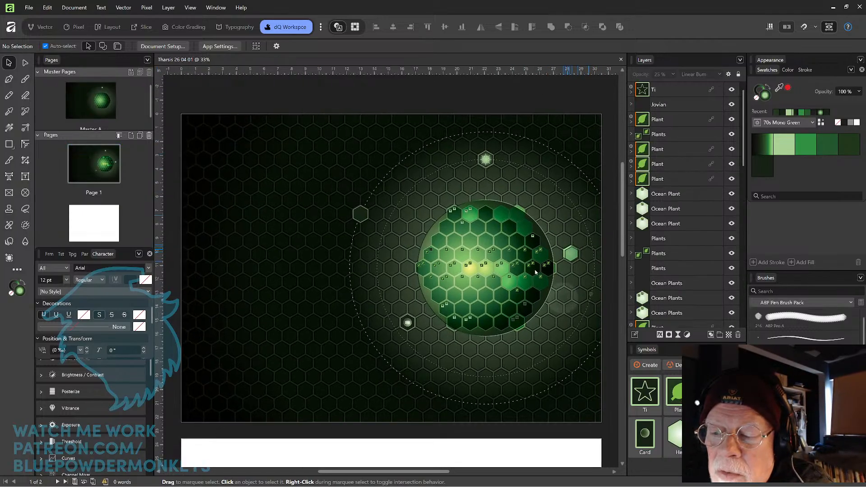
scroll(536, 271, "up", 2)
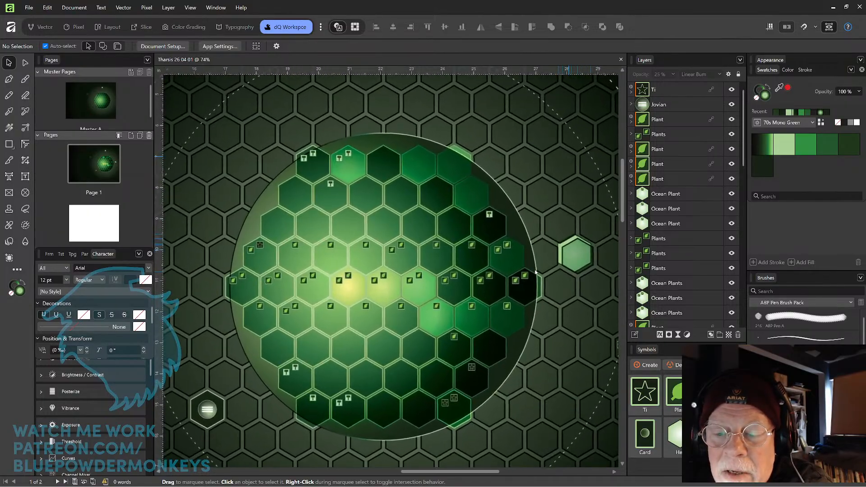
left_click_drag(529, 221, 566, 194)
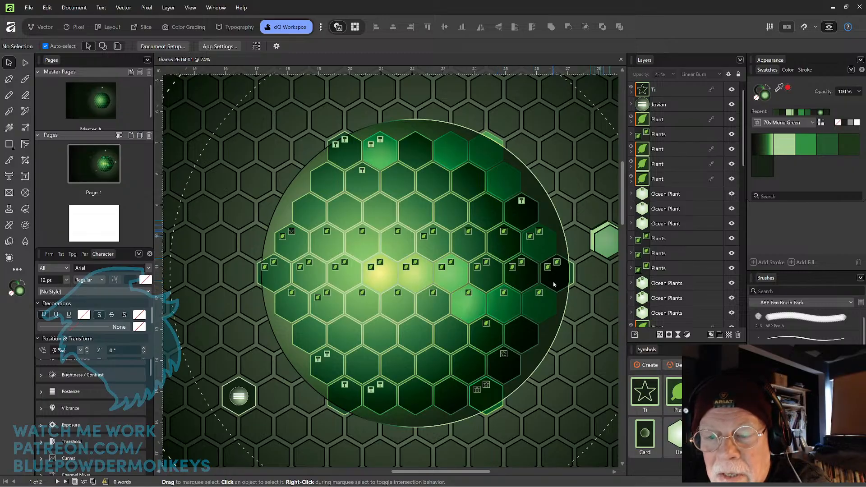
left_click(498, 395)
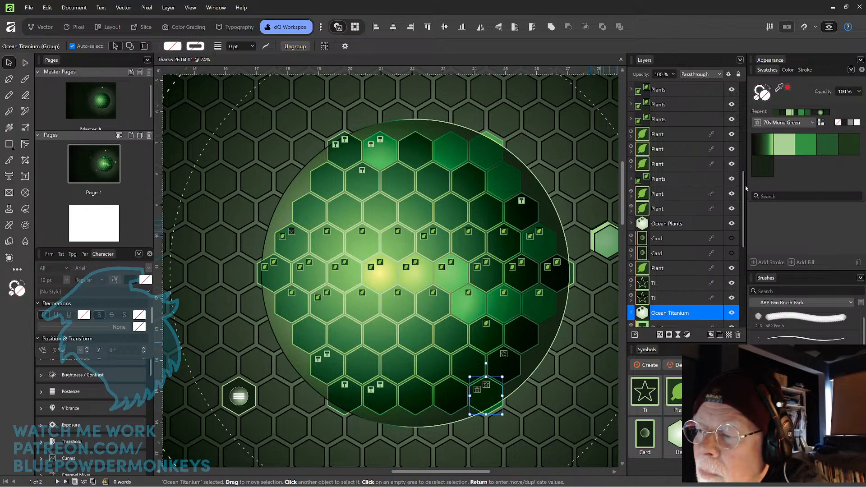
left_click_drag(744, 187, 741, 268)
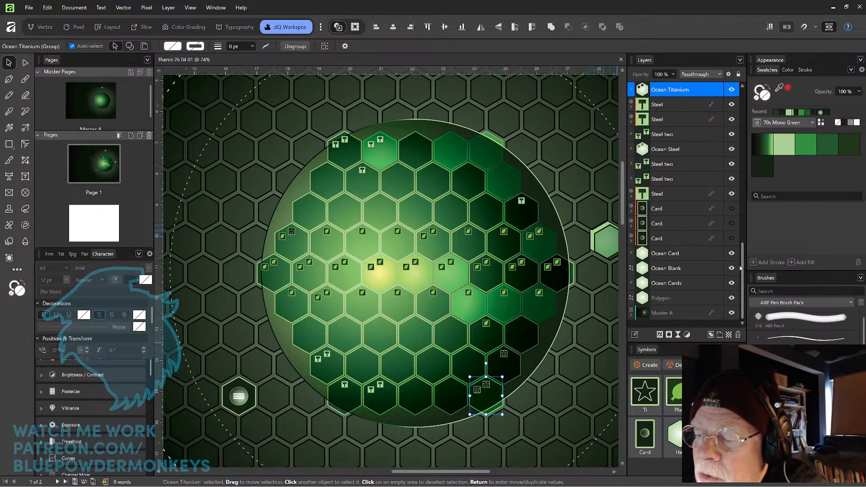
left_click_drag(695, 94, 744, 268)
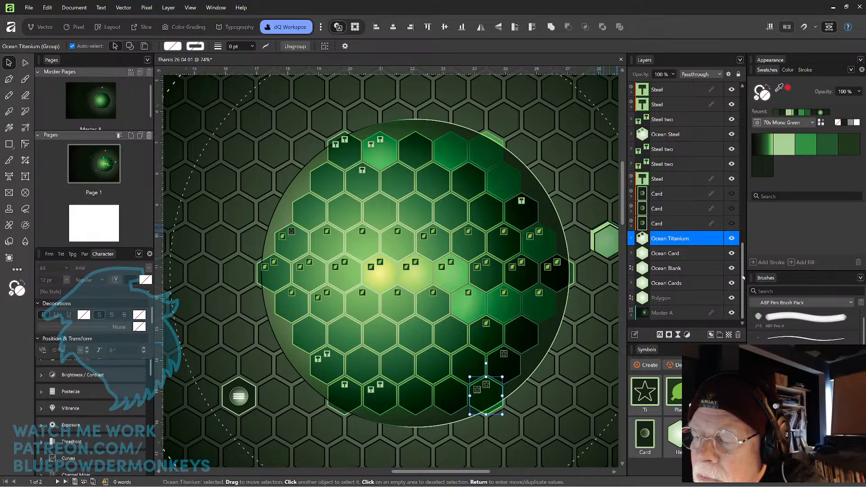
Move the Ocean Titanium, Ocean Card, Ocean Blank and Ocean Cards layers together to directly beneath Ocean Steel.
left_click(694, 283, "shift")
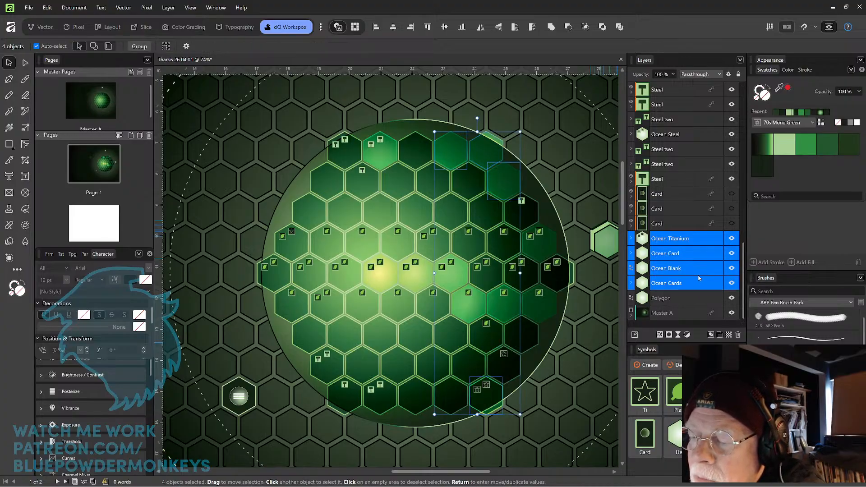
scroll(738, 271, "up", 3)
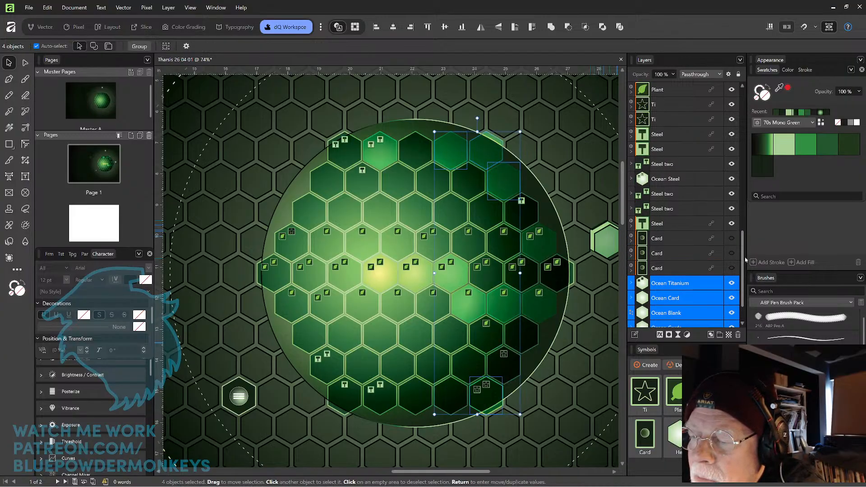
left_click_drag(706, 284, 707, 190)
Select the five layers from Ocean Steel through Ocean Card and move them up directly beneath the nearest Ocean Plants layer.
left_click_drag(744, 235, 745, 219)
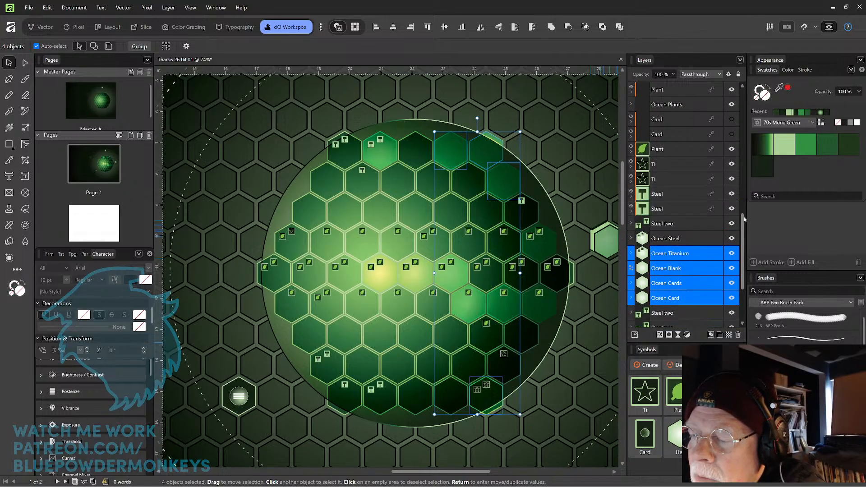
left_click(703, 239, "shift")
left_click(702, 245)
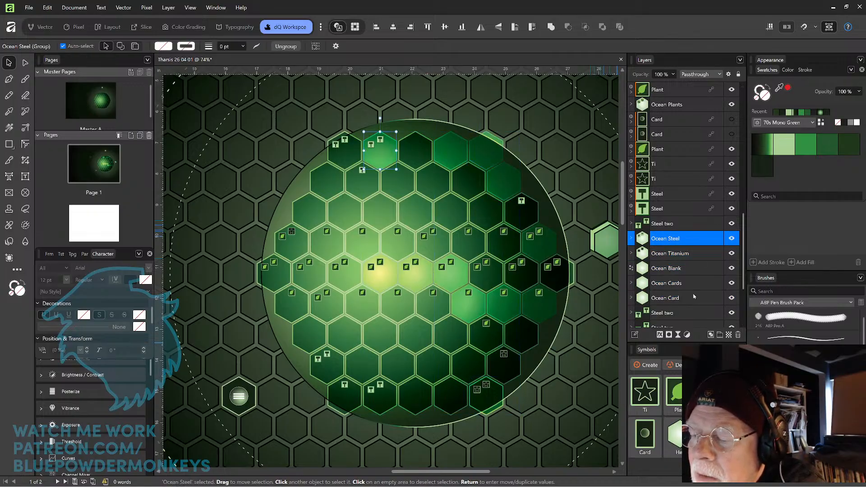
left_click(694, 296)
left_click(699, 240, "shift")
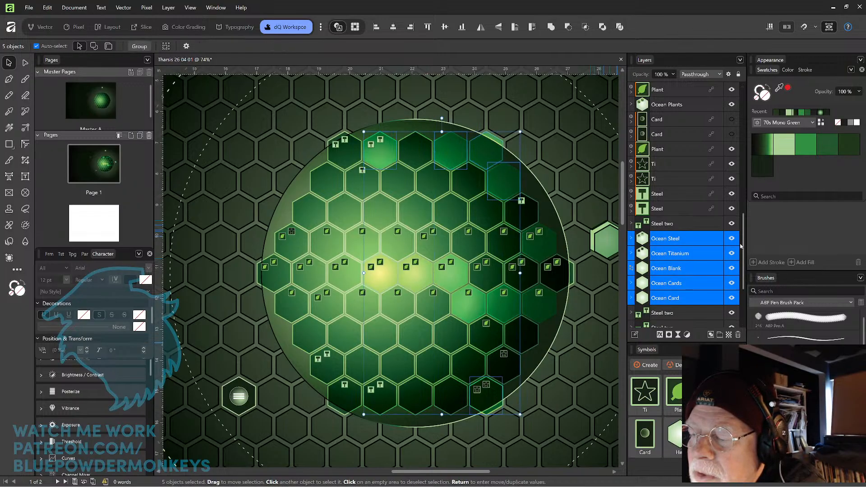
left_click_drag(745, 237, 745, 212)
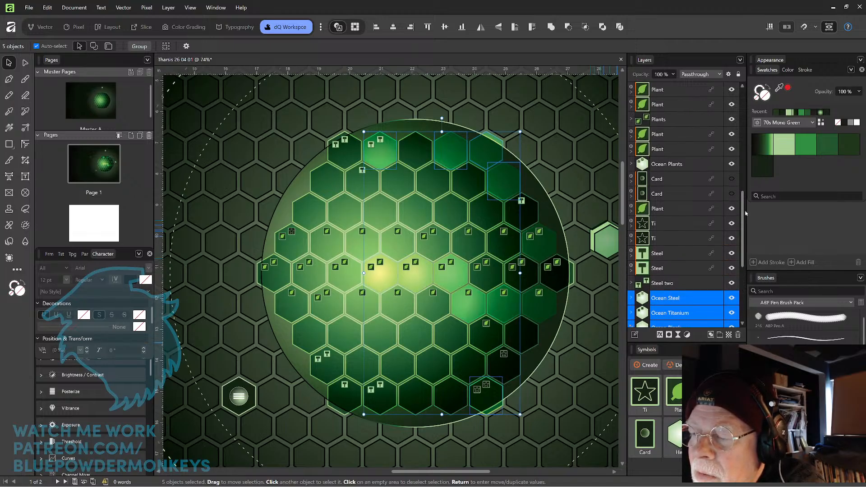
left_click_drag(697, 295, 697, 173)
Select the six layers from the lowest Ocean Plants through Ocean Card and move them up beneath the other three Ocean Plants layers.
left_click_drag(745, 202, 747, 180)
scroll(746, 164, "up", 1)
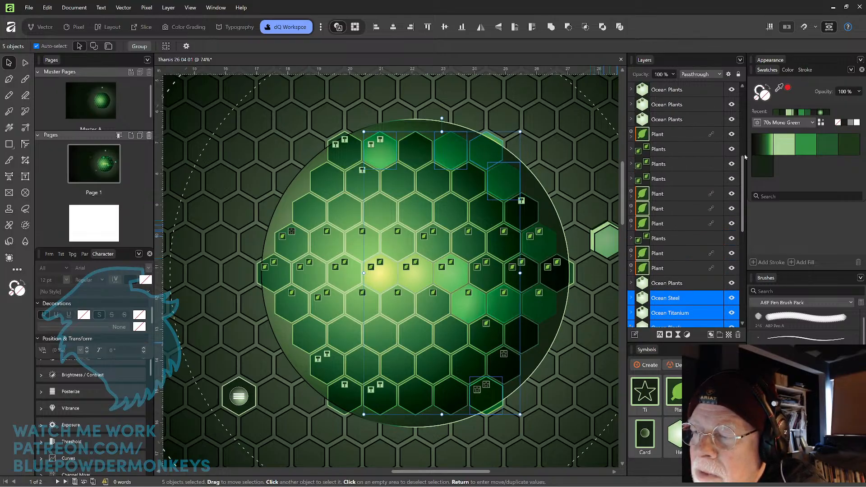
left_click(694, 289, "shift")
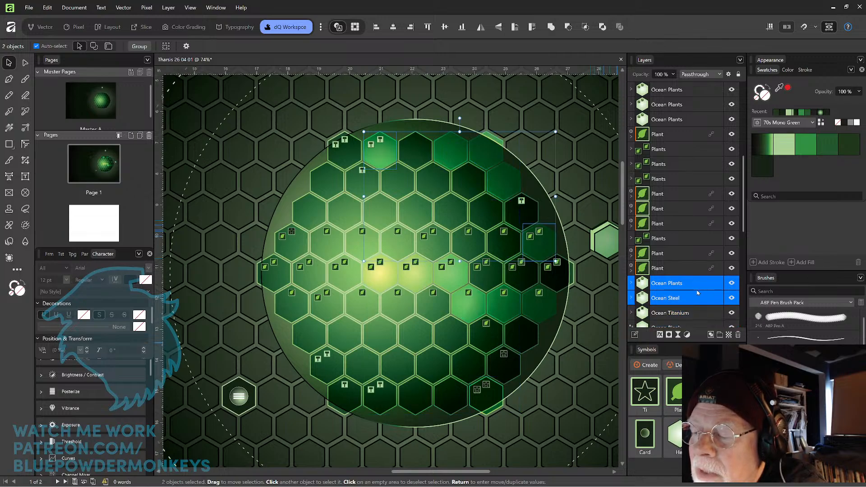
scroll(698, 291, "down", 3)
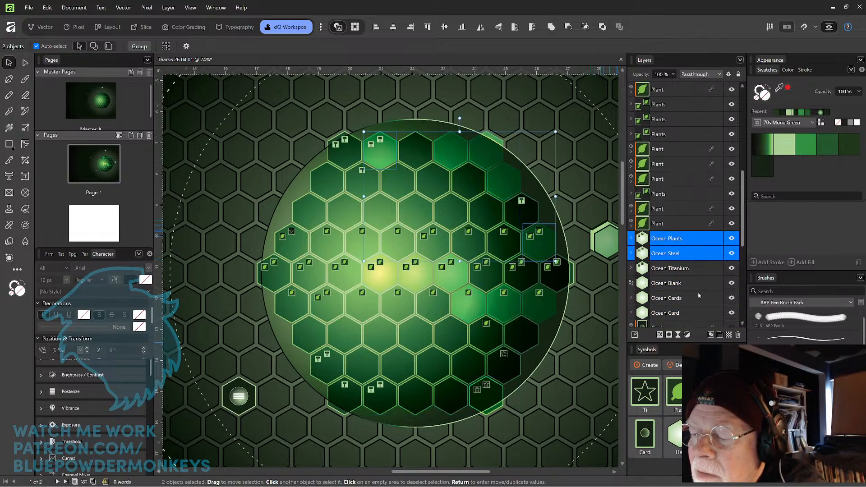
left_click(697, 310)
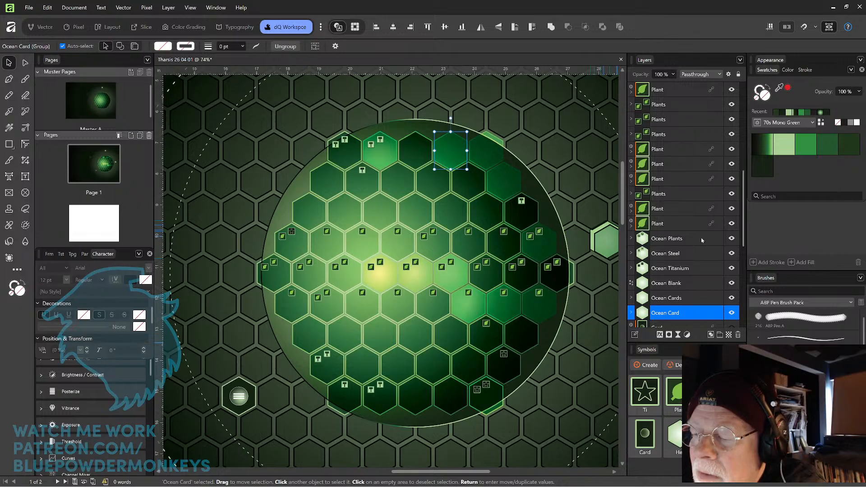
left_click(701, 237, "shift")
left_click_drag(744, 211, 746, 191)
left_click_drag(690, 299, 694, 144)
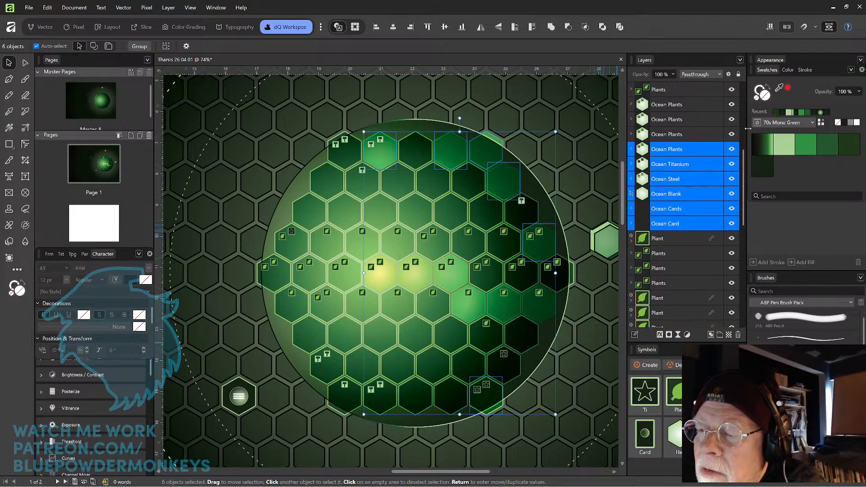
Select the nine layers from the first Ocean Plants through Ocean Card and move them up directly beneath the three Ocean Plant layers.
left_click_drag(743, 172, 745, 144)
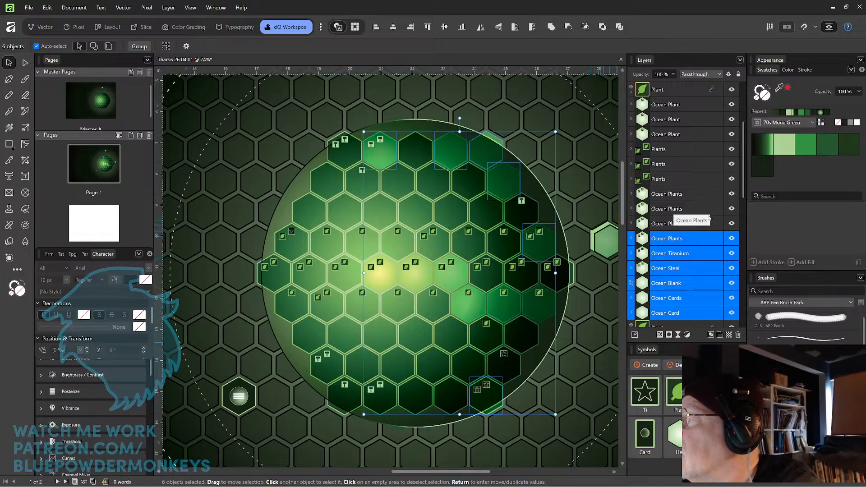
left_click(696, 196, "shift")
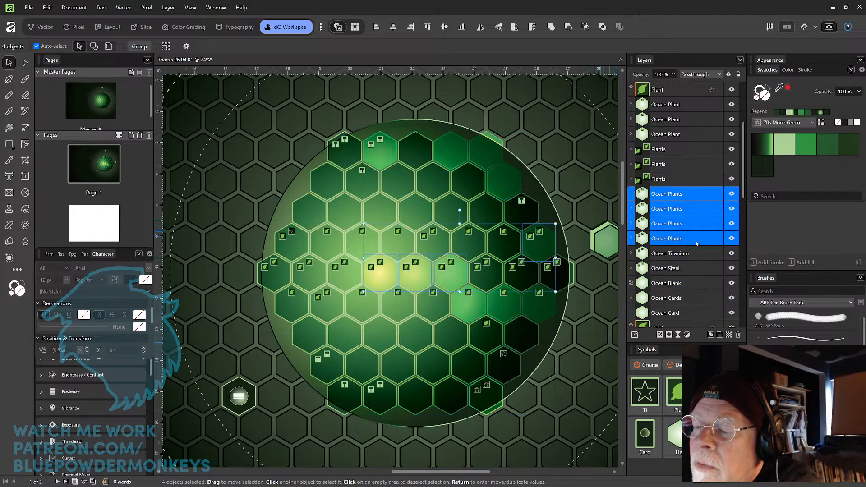
left_click(688, 312)
left_click(692, 196, "ctrl")
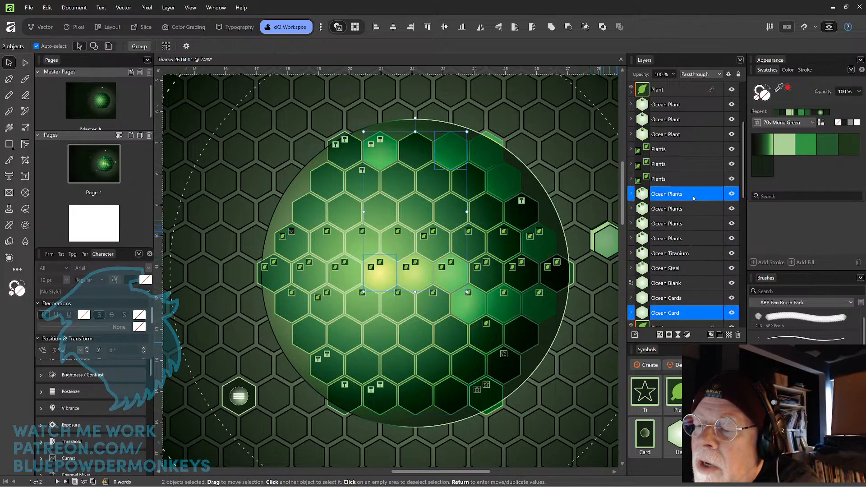
left_click(688, 312, "ctrl")
left_click(696, 314)
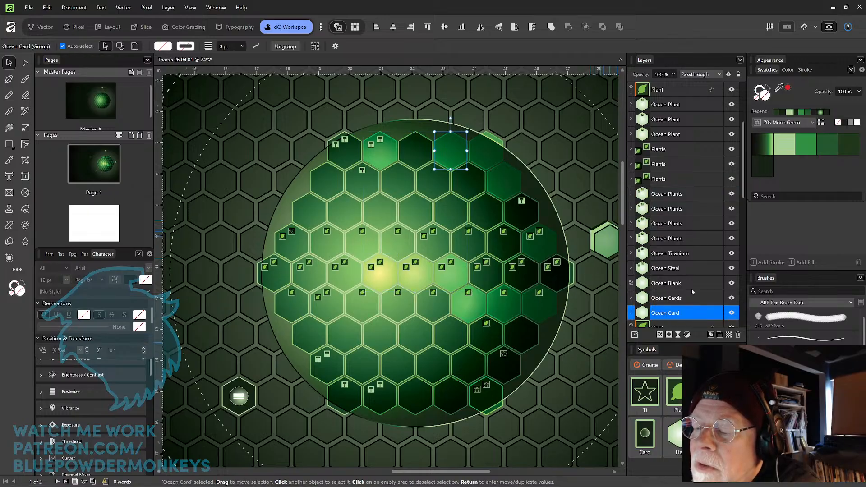
left_click(698, 195, "shift")
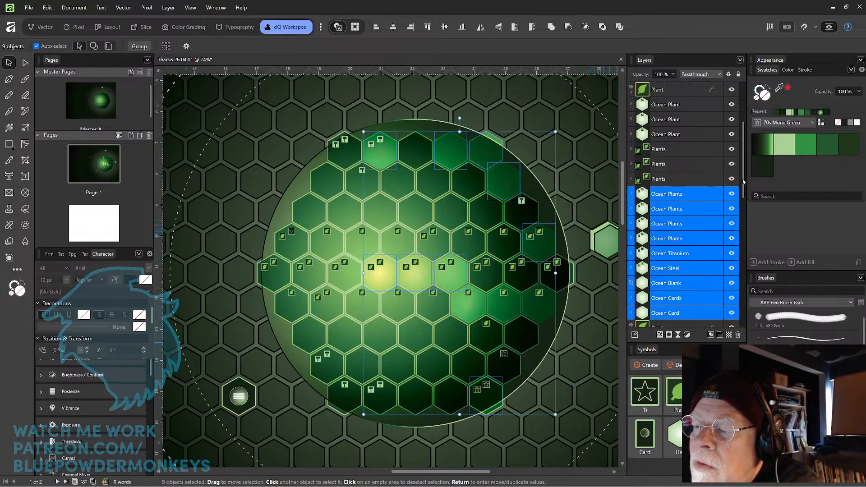
scroll(745, 172, "up", 2)
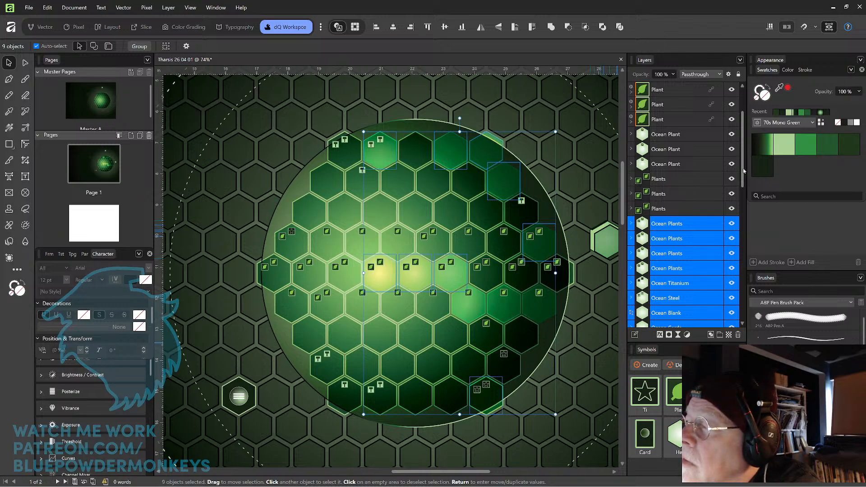
left_click_drag(703, 223, 709, 176)
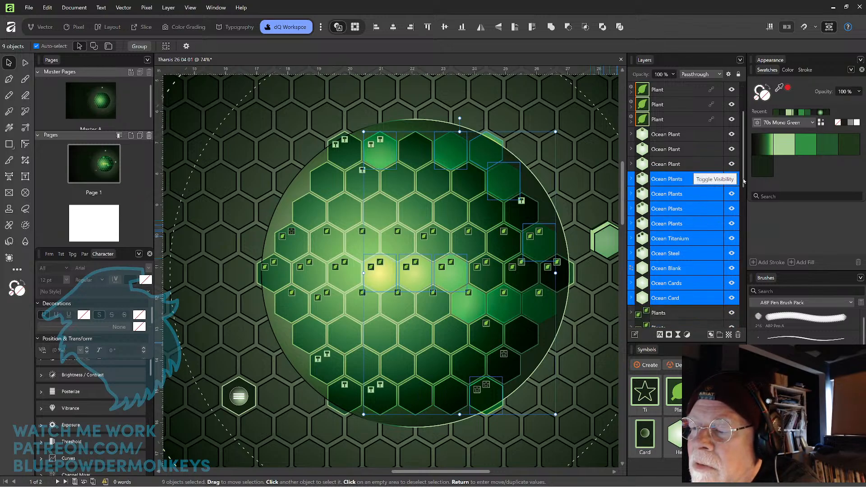
Select all twelve ocean layers from the first Ocean Plant through Ocean Card and move them to the top of the layer stack.
mouse_move(744, 182)
left_mouse_down()
mouse_move(741, 202)
mouse_move(741, 177)
left_mouse_up()
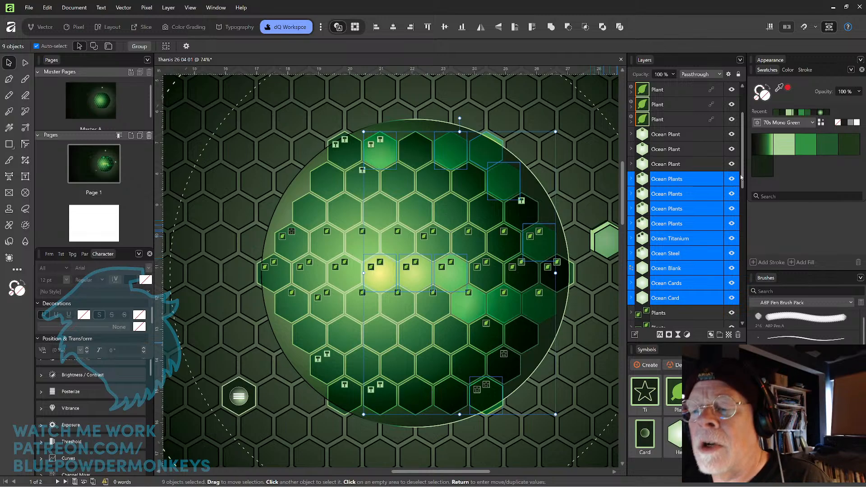
left_click(712, 133, "shift")
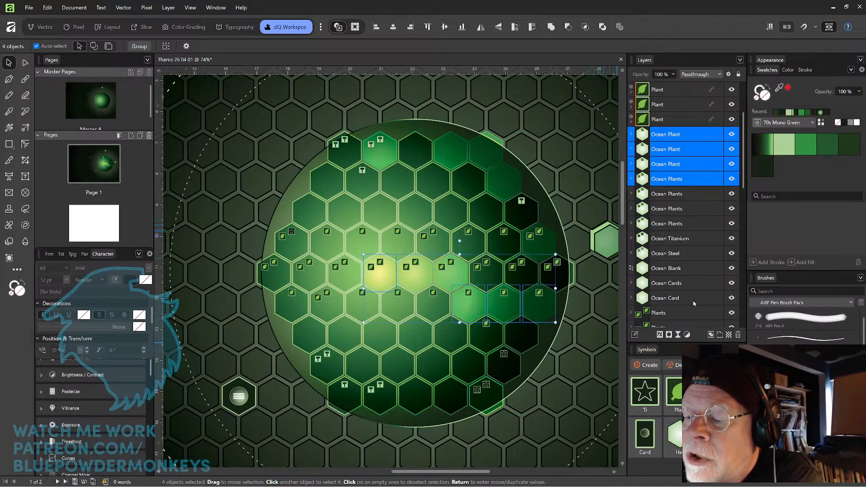
left_click(693, 298)
left_click(725, 136, "shift")
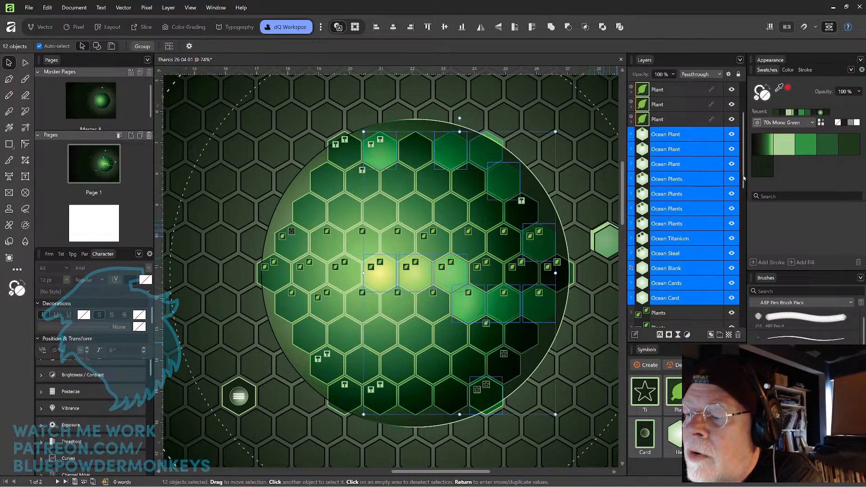
left_click_drag(744, 179, 747, 144)
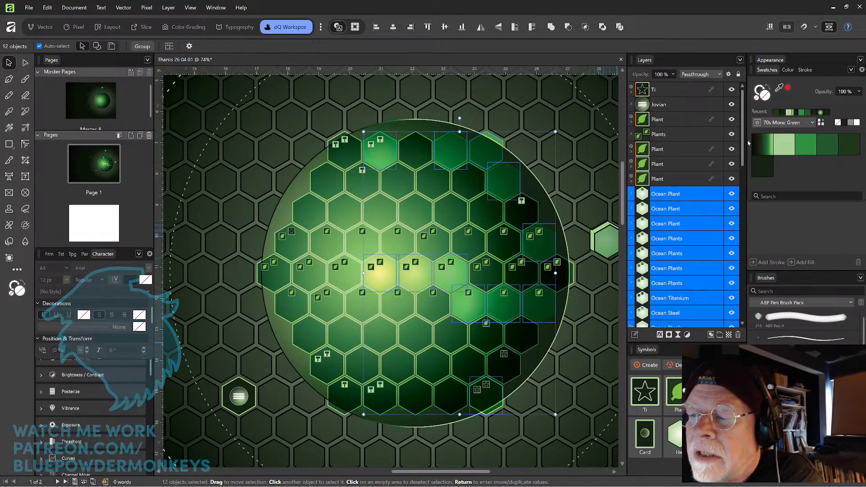
left_click_drag(693, 193, 701, 85)
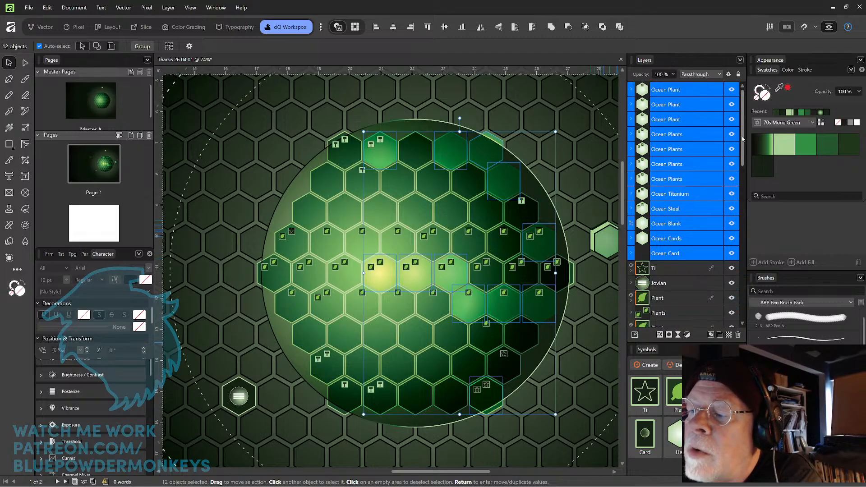
scroll(743, 146, "down", 1)
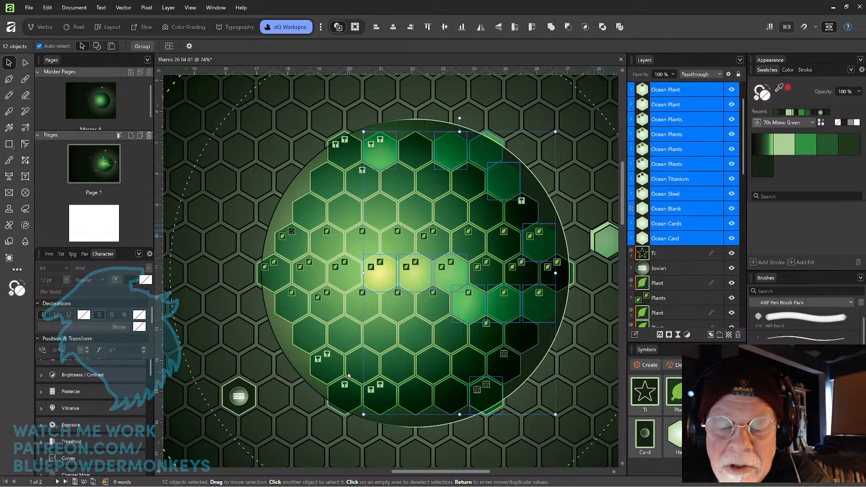
key("space")
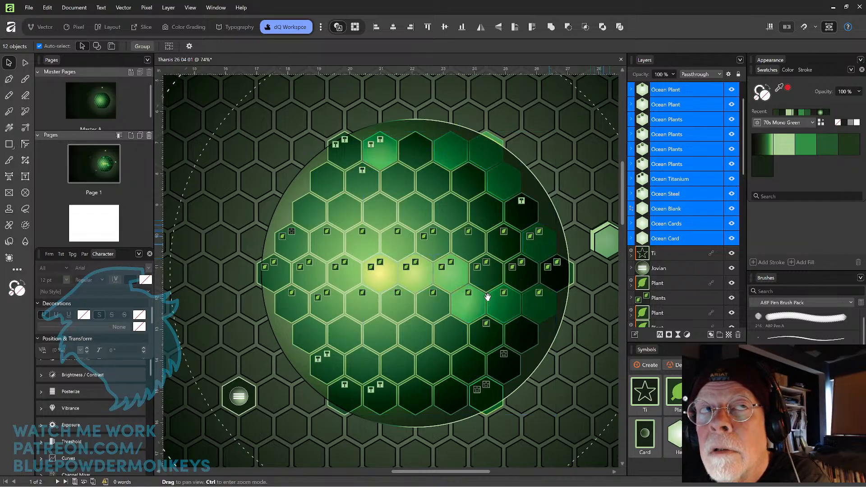
left_click_drag(457, 322, 566, 238)
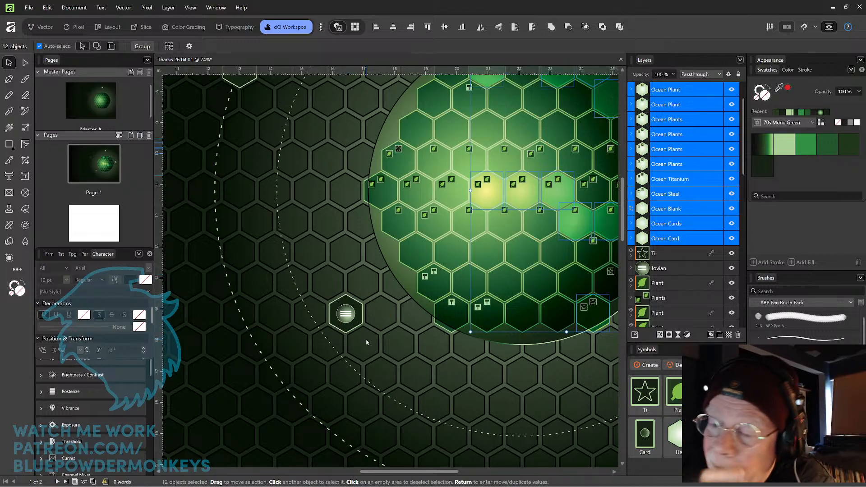
scroll(350, 318, "up", 3)
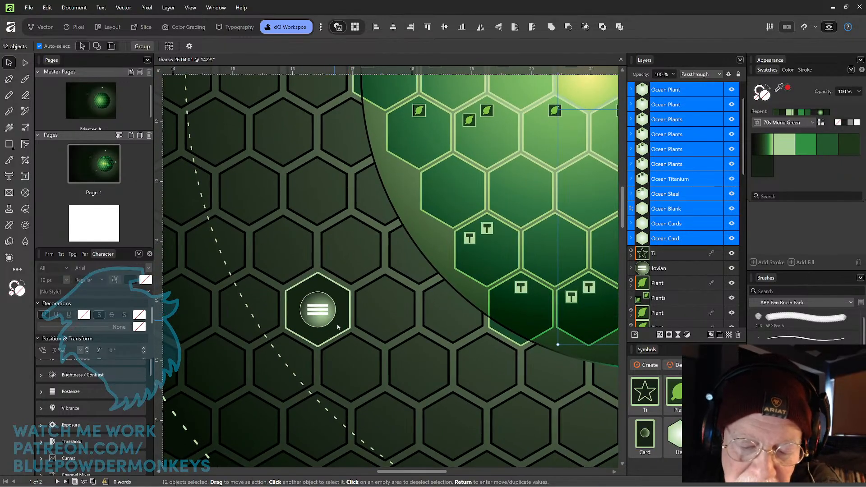
scroll(431, 287, "down", 2)
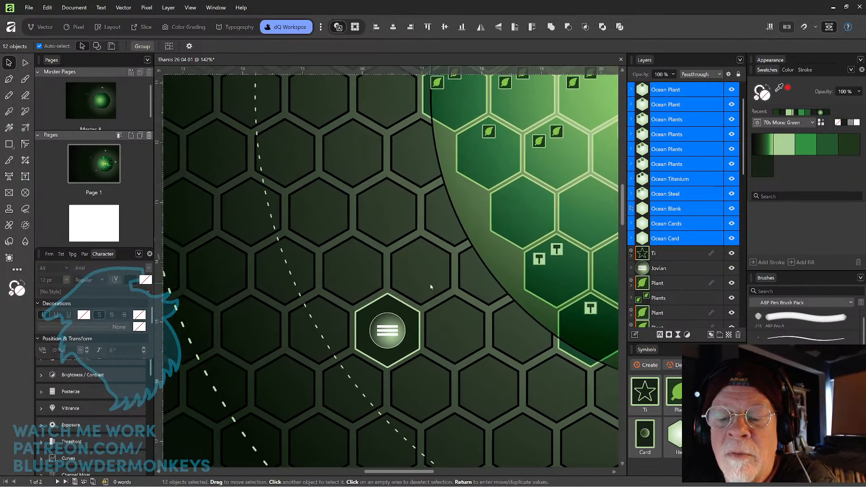
scroll(431, 287, "down", 2)
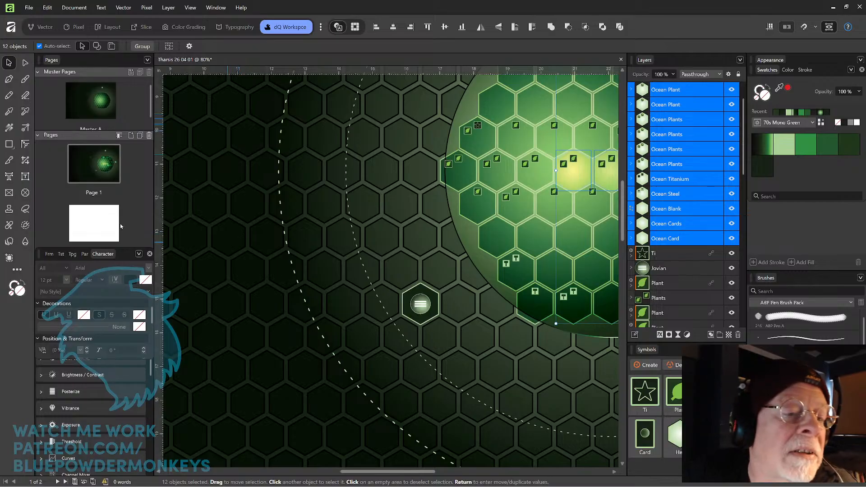
Add the art text "ganymede colony" above the Ganymede hexagon and colour it with the light green palette swatch.
left_click(9, 176)
left_click(394, 260)
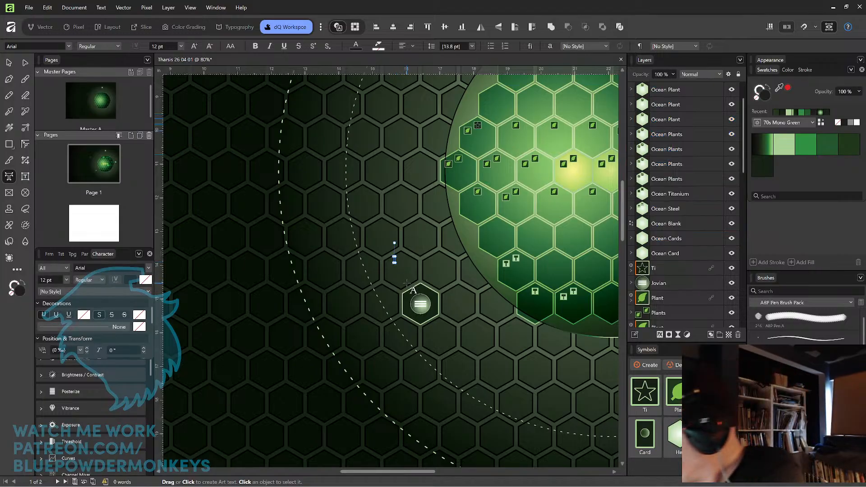
type("ganymede colo")
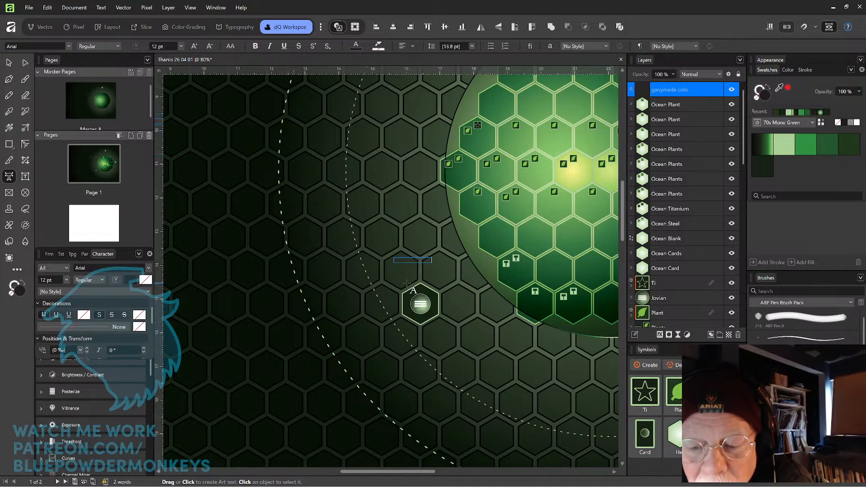
key("ctrl+a")
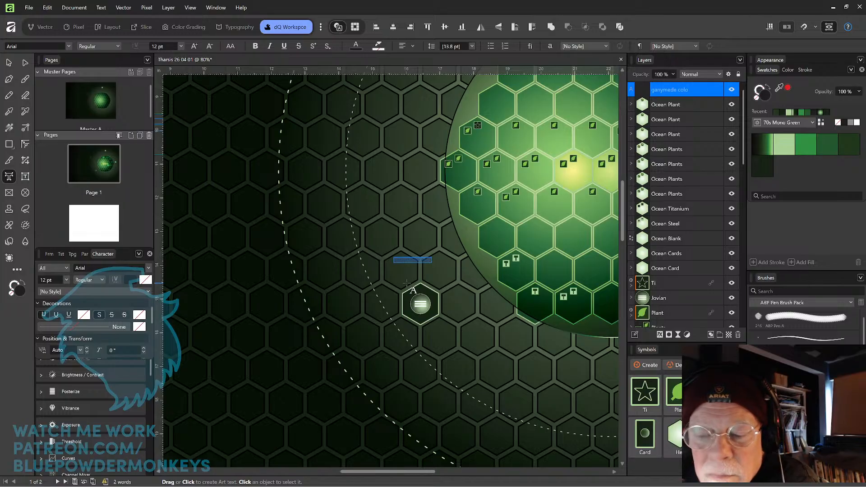
left_click(786, 145)
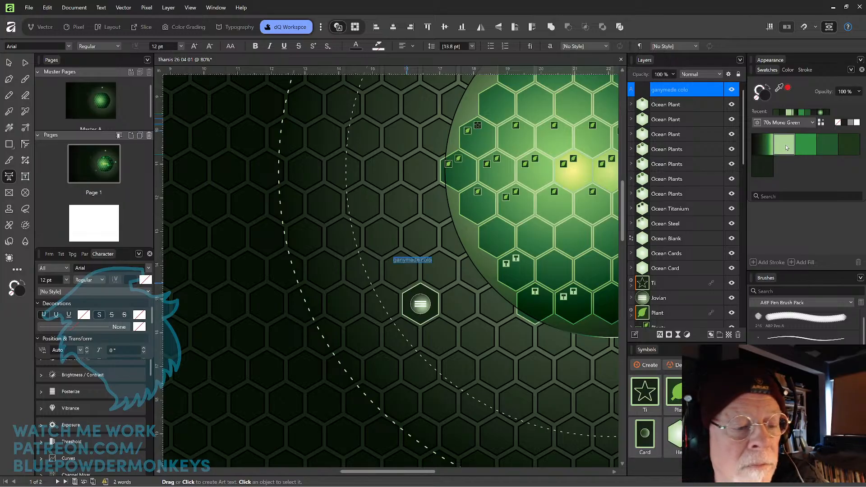
left_click(431, 259)
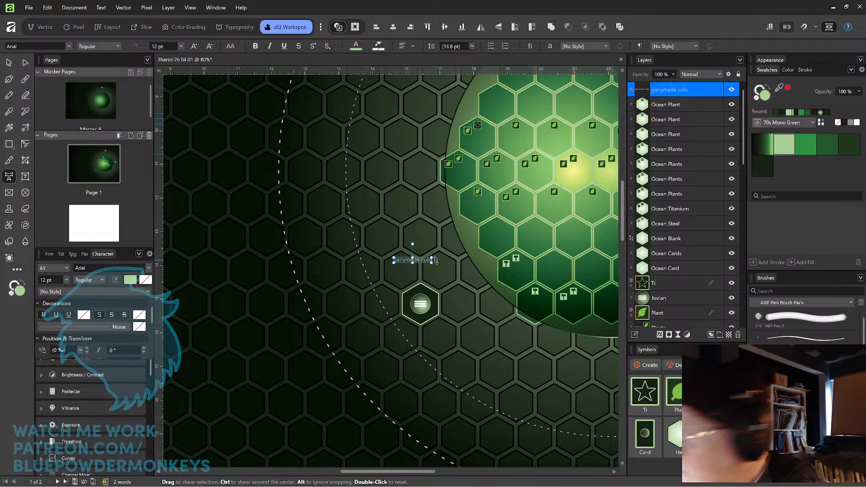
type("ny")
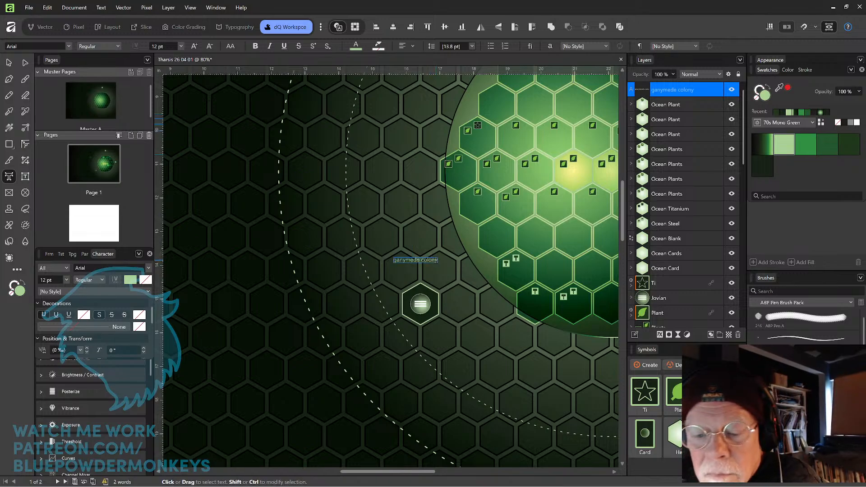
Set the whole "ganymede colony" text to 14 pt in the favourite font Pirulen, Bold style.
key("ctrl+a")
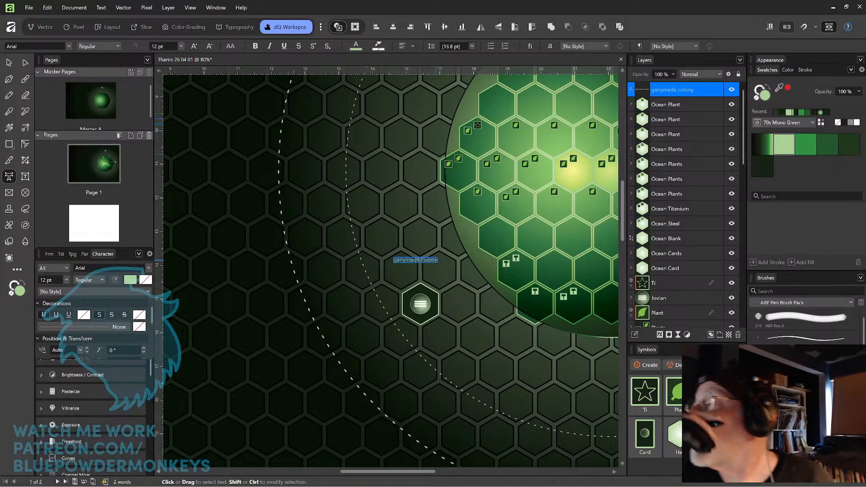
left_click(180, 46)
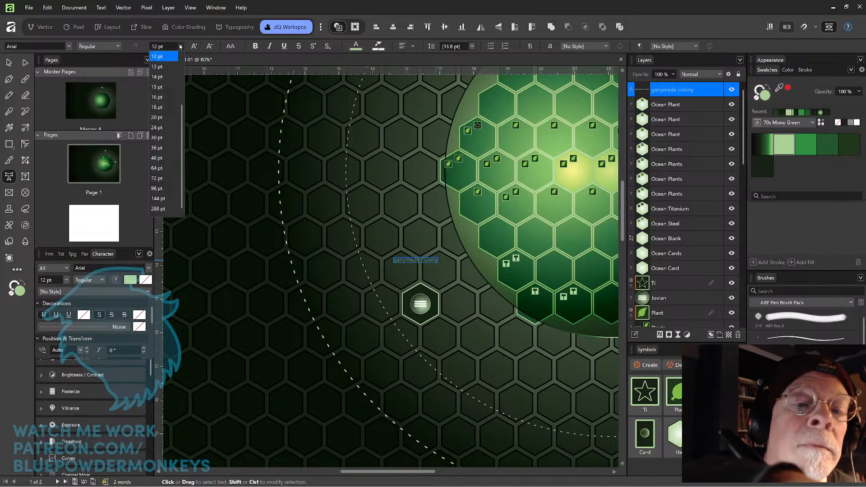
left_click(176, 78)
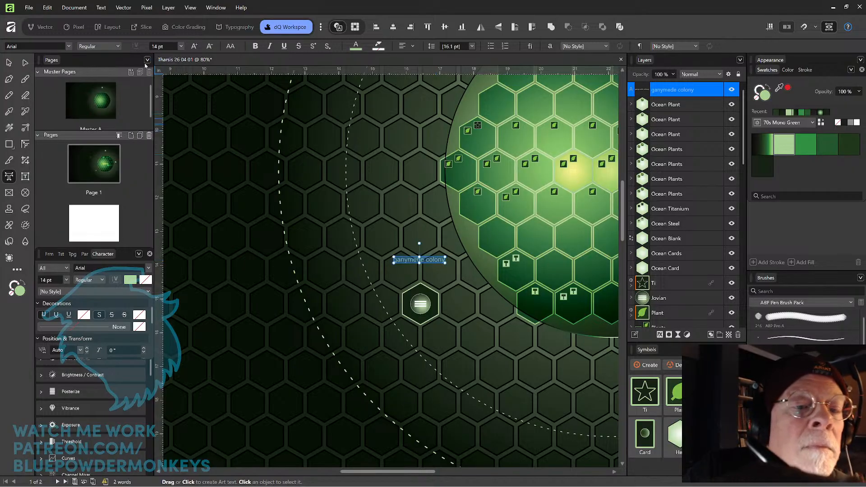
left_click(71, 48)
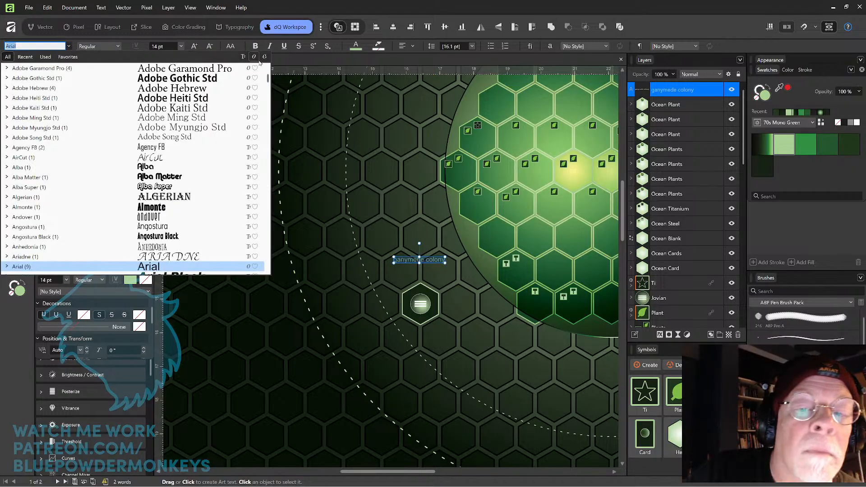
left_click(68, 57)
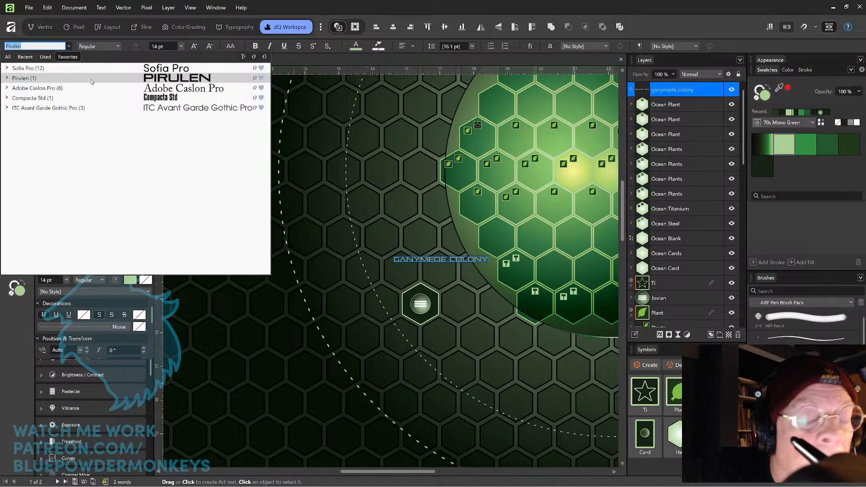
left_click(92, 82)
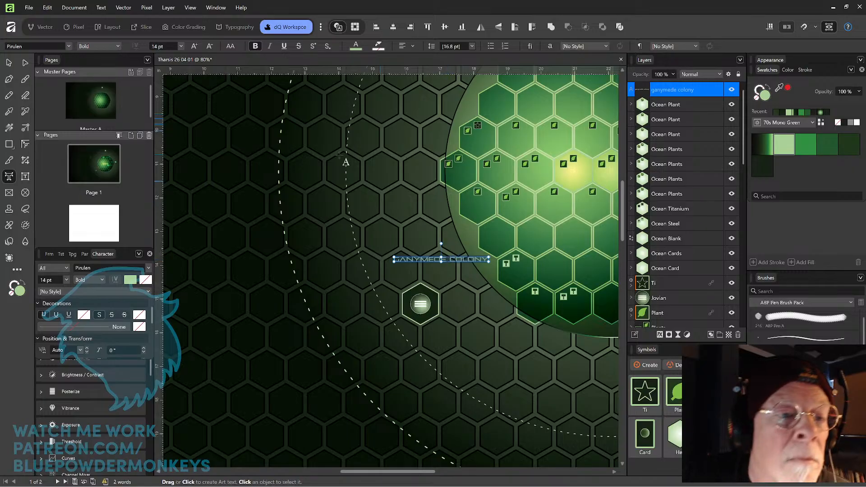
left_click(118, 46)
left_click(115, 54)
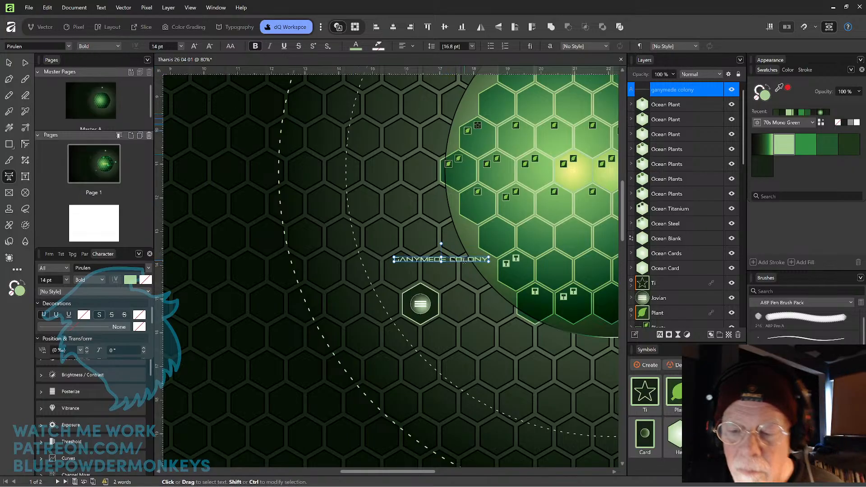
Break the label into two lines, "ganymede" over "colony", and centre-align both lines.
key("Return")
key("ctrl+a")
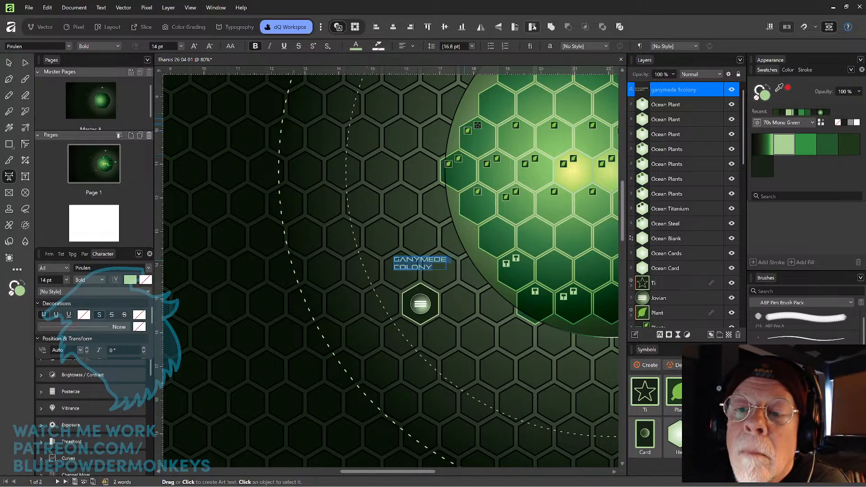
left_click(413, 47)
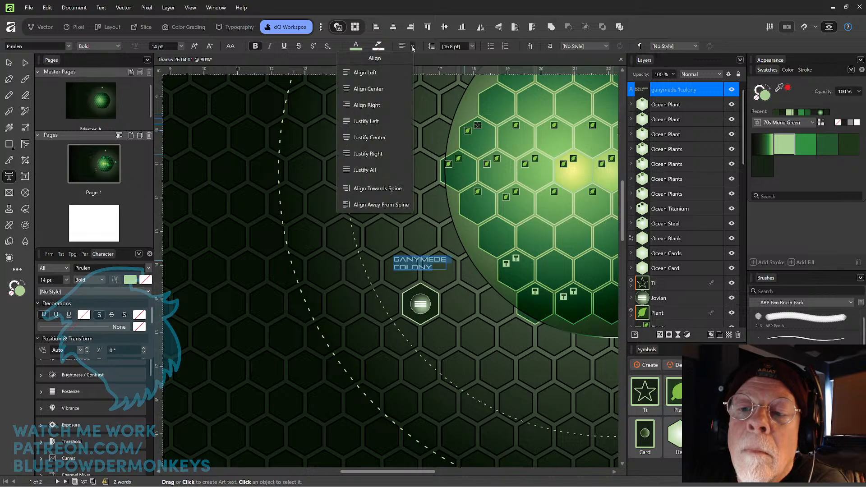
left_click(394, 88)
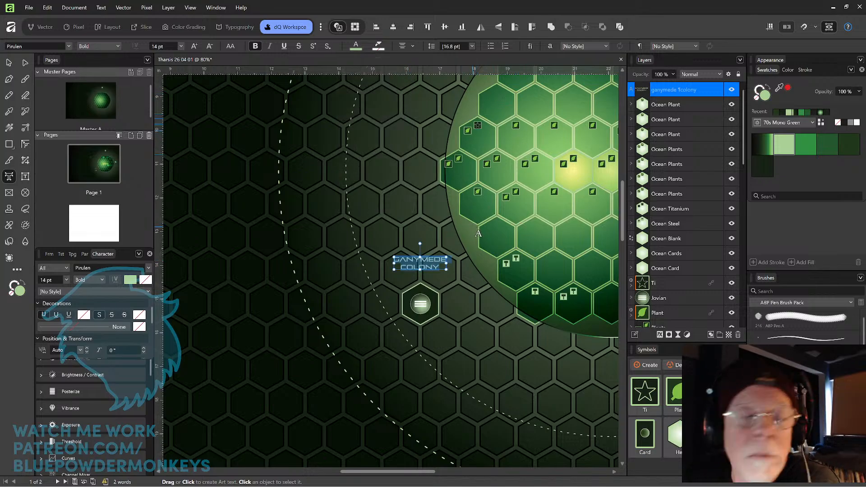
key("Escape")
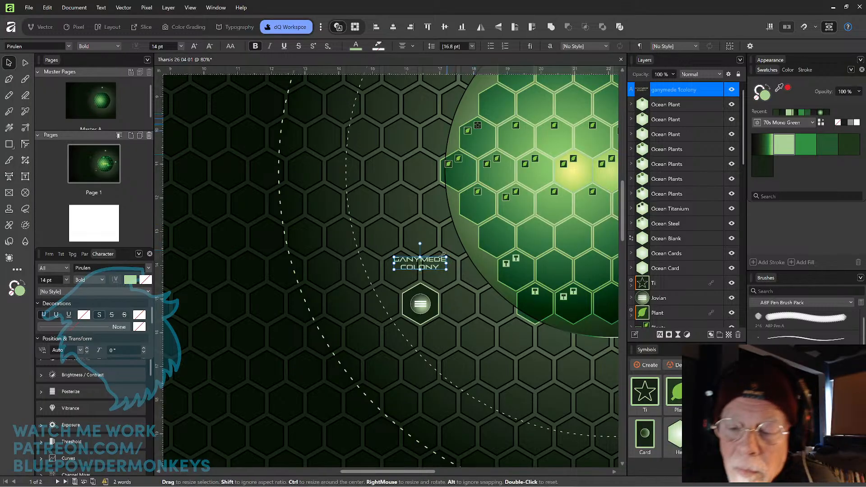
Position the two-line Ganymede Colony label centred just above its hexagon.
left_click_drag(440, 267, 441, 272)
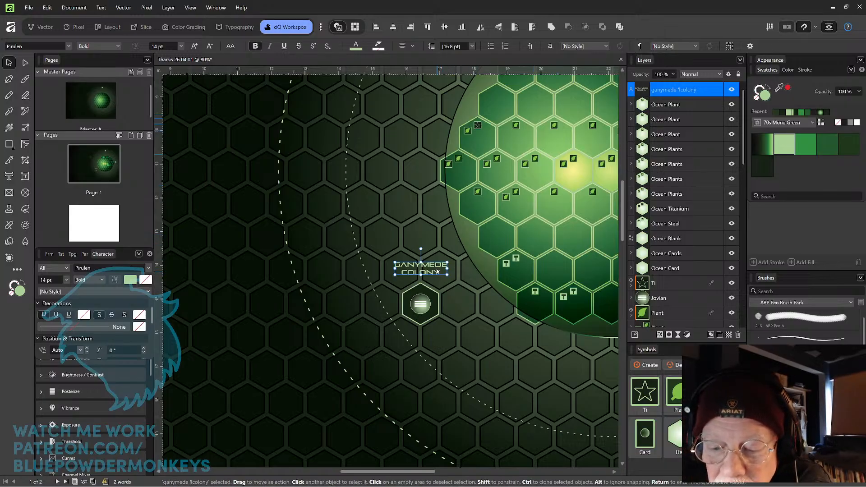
mouse_move(437, 263)
left_mouse_down()
mouse_move(436, 276)
mouse_move(441, 260)
left_mouse_up()
left_click(805, 28)
scroll(482, 278, "up", 4)
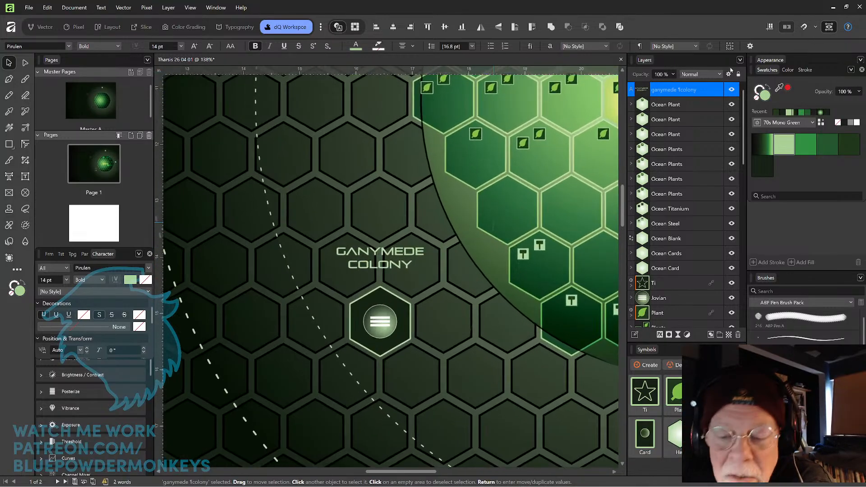
scroll(482, 278, "down", 3)
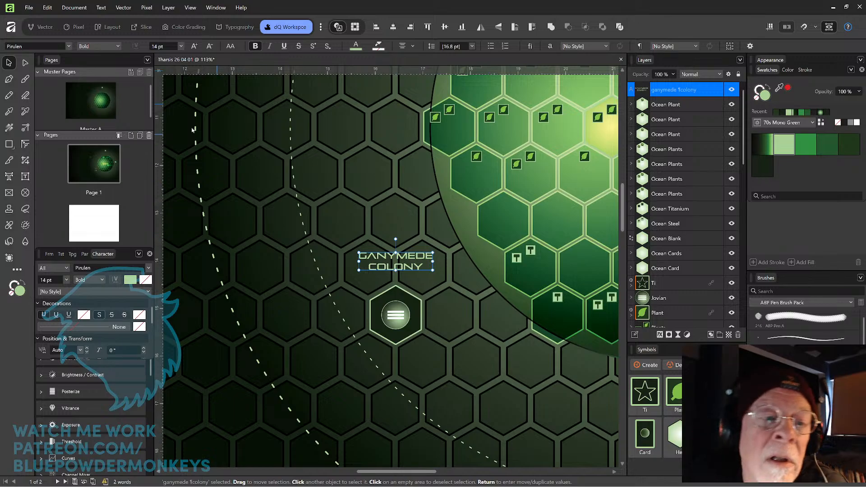
Hide the Hexes Center and Hexes Outline layers on the master page, and return to Page 1.
left_click(101, 114)
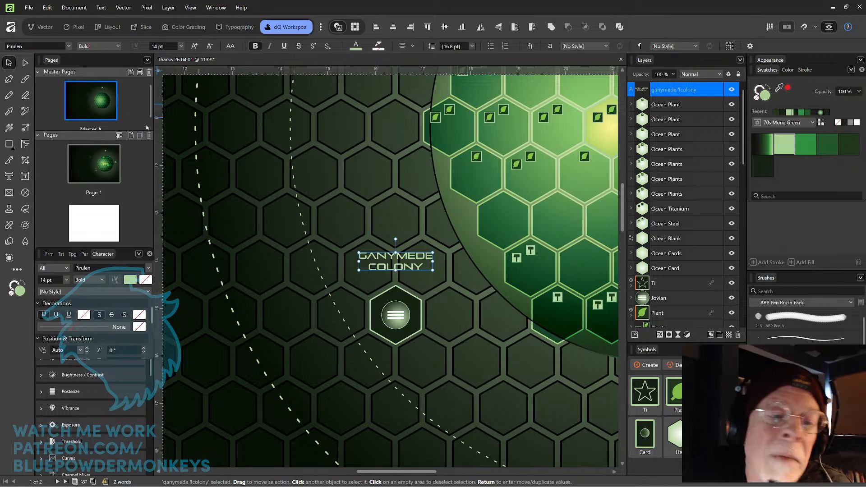
double_click(110, 114)
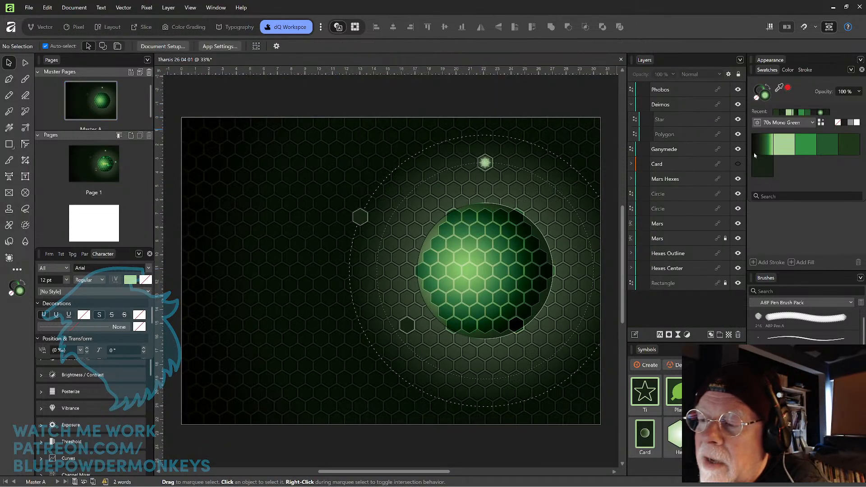
left_click(738, 268)
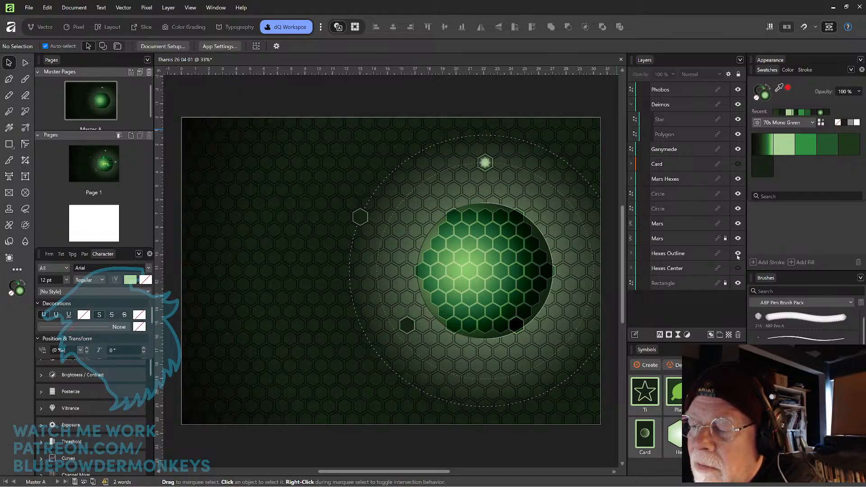
left_click(738, 254)
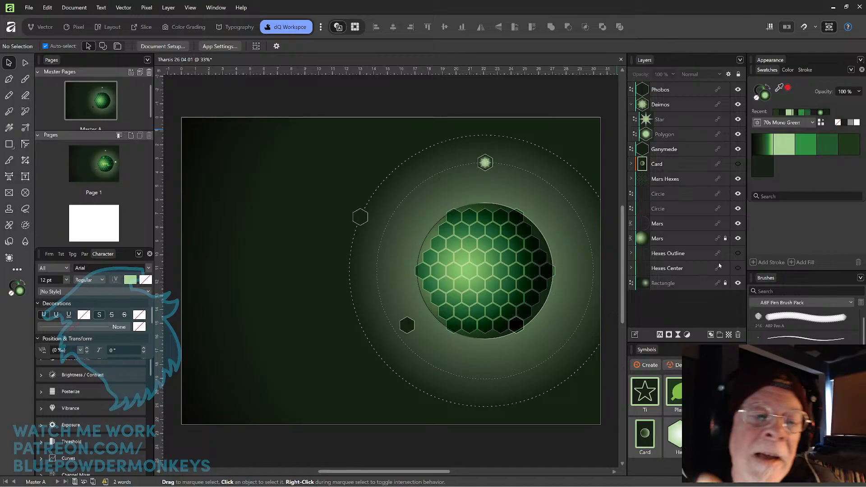
left_click(102, 167)
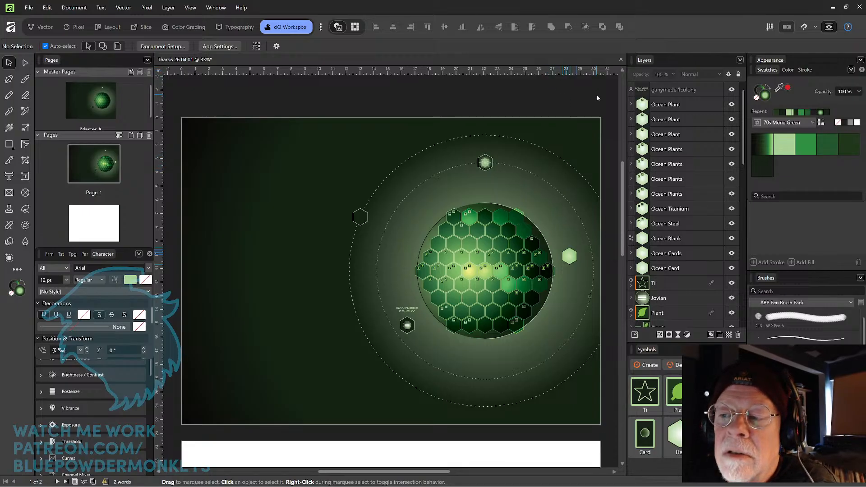
Nudge the Ganymede Colony label closer to the top of its hexagon, keeping it horizontally centred.
scroll(522, 255, "up", 5)
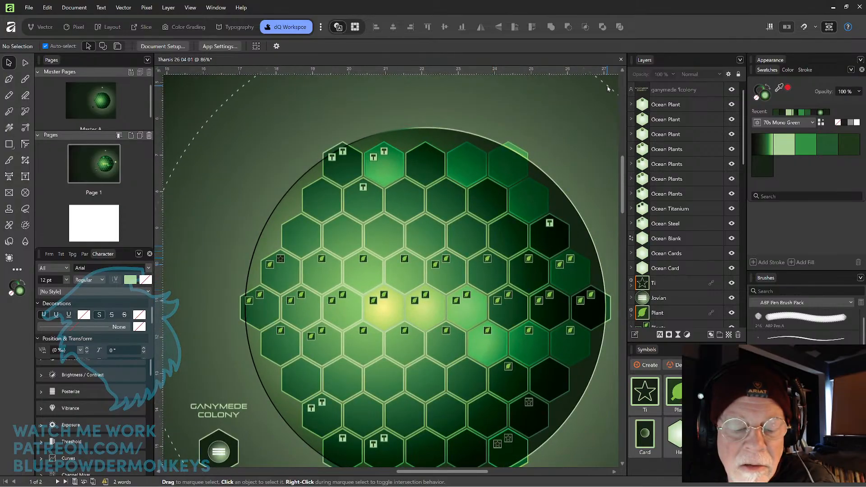
left_click_drag(391, 335, 579, 155)
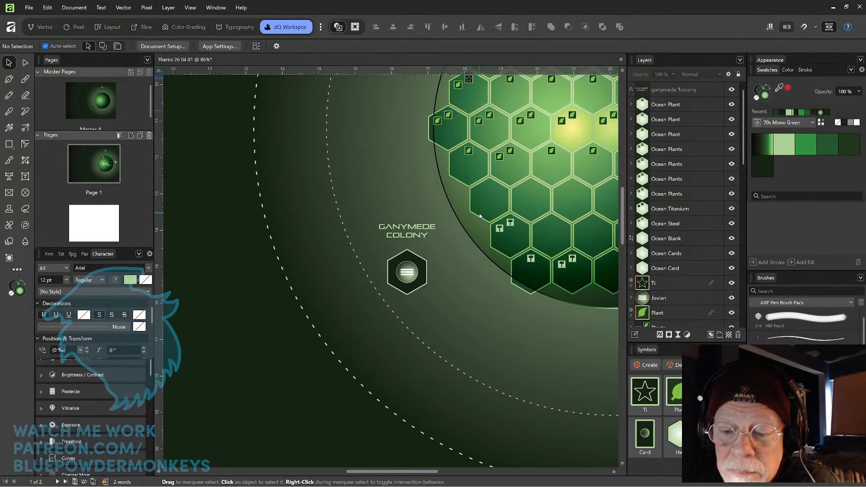
scroll(466, 239, "up", 4)
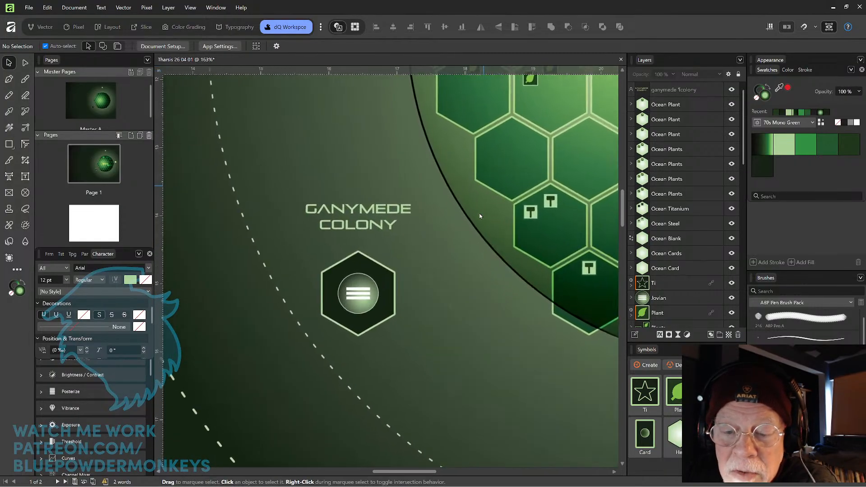
left_click(386, 237)
left_click_drag(387, 240, 385, 238)
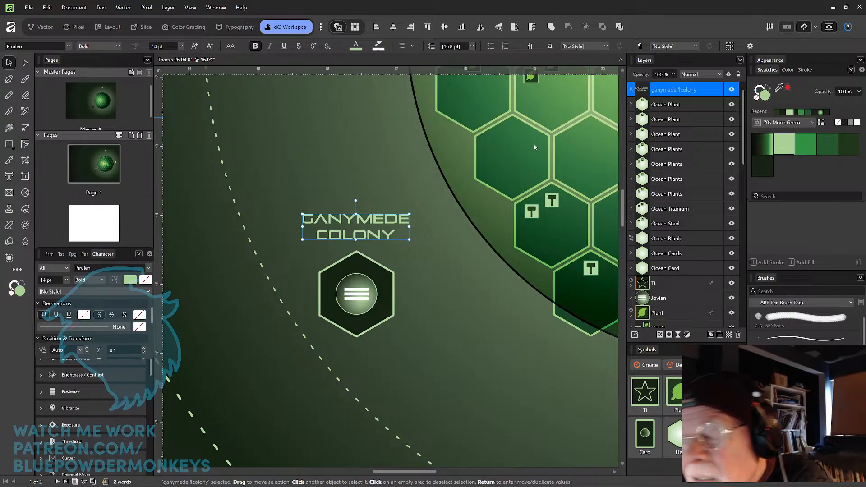
mouse_move(387, 239)
left_mouse_down()
mouse_move(382, 244)
mouse_move(388, 237)
left_mouse_up()
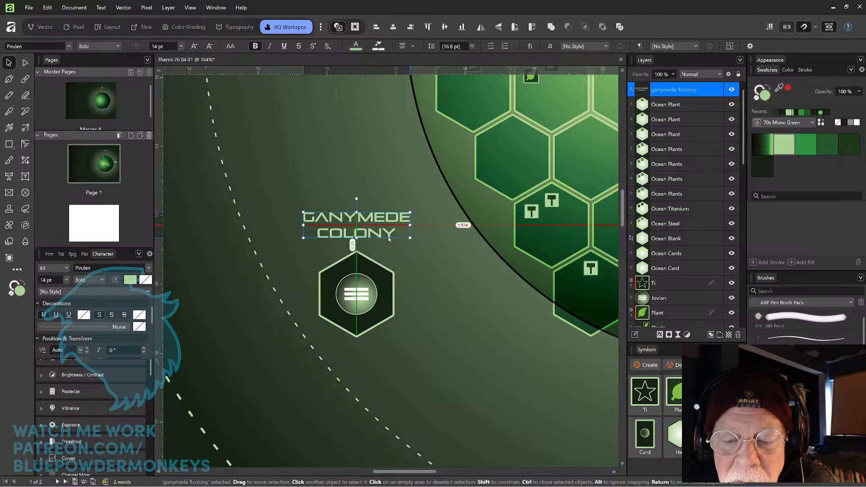
left_click(412, 262)
Try placing the Ganymede Colony label below its hexagon instead of above it.
left_click_drag(391, 236, 388, 371)
left_click(419, 322)
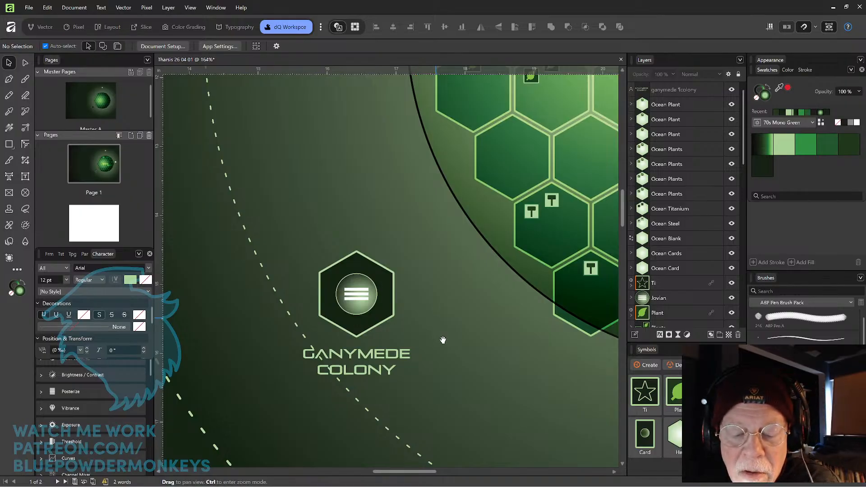
left_click_drag(441, 342, 458, 299)
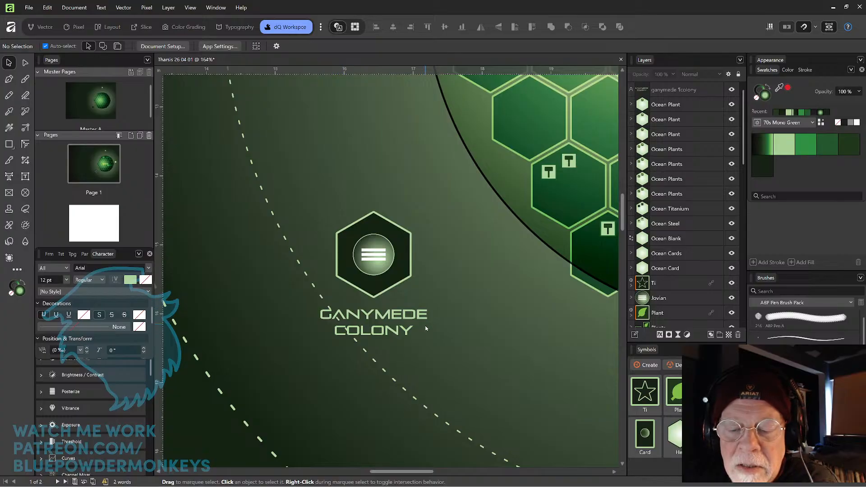
Move the Ganymede Colony label back above its hexagon, centred with a small gap, and deselect it.
left_click_drag(426, 329, 416, 206)
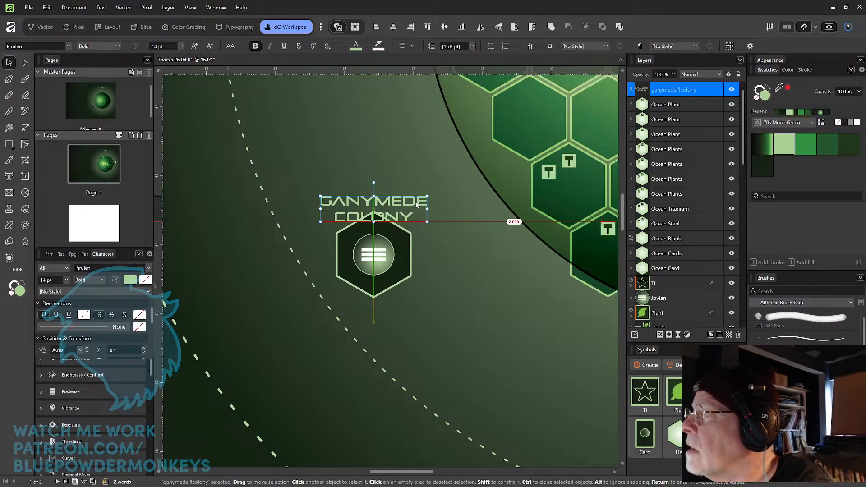
left_click_drag(417, 205, 421, 187)
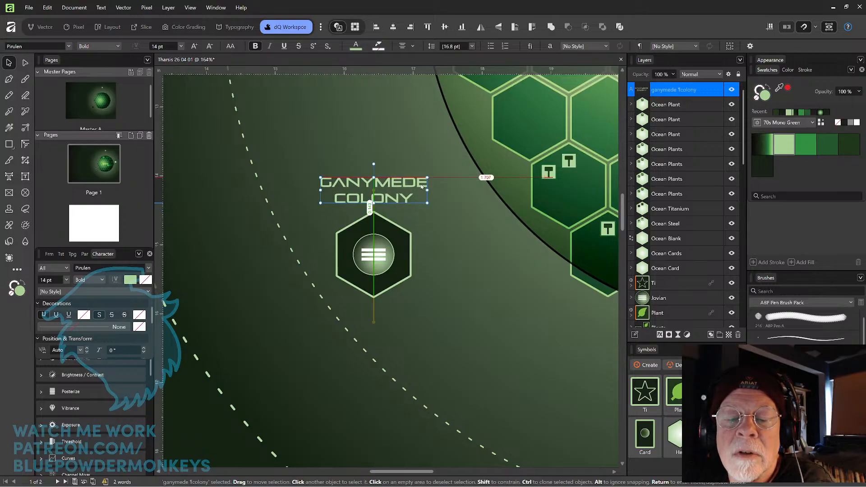
left_click_drag(421, 187, 420, 186)
left_click(445, 223)
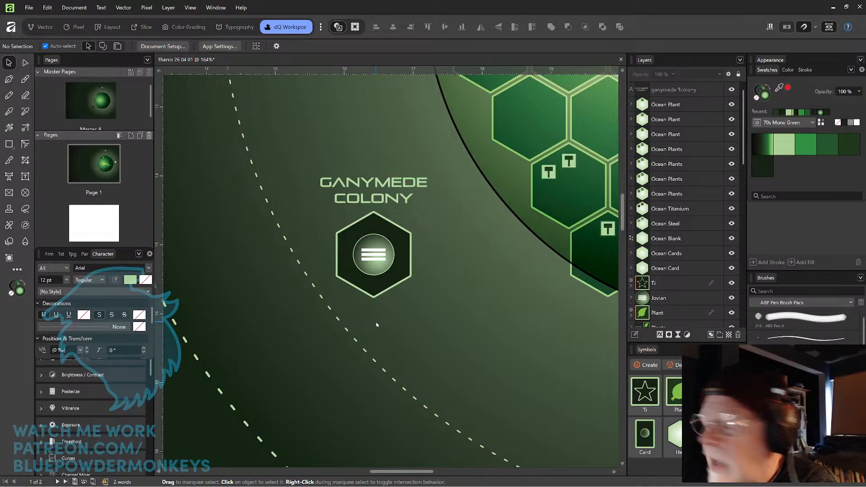
Duplicate the Ganymede Colony label and place the copy above the empty hexagon on the outer dashed orbit, leaving it deselected.
key("ctrl+minus")
key("ctrl+minus")
key("ctrl+minus")
key("ctrl+minus")
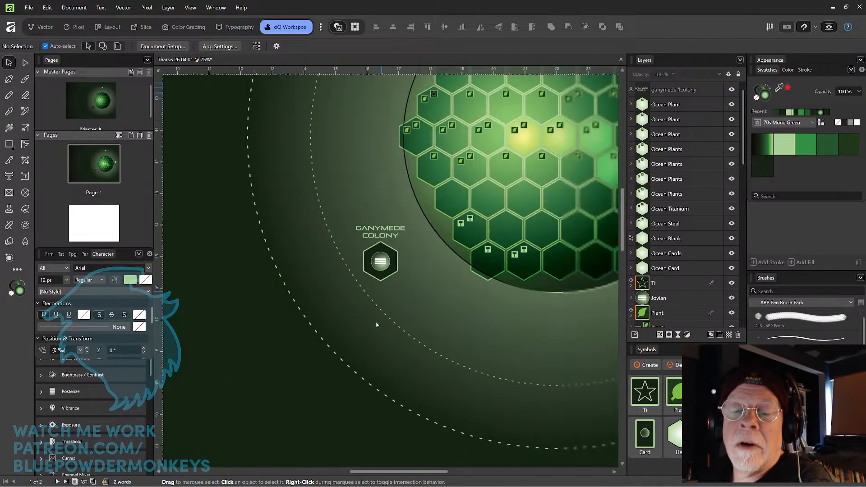
left_click_drag(418, 208, 497, 277)
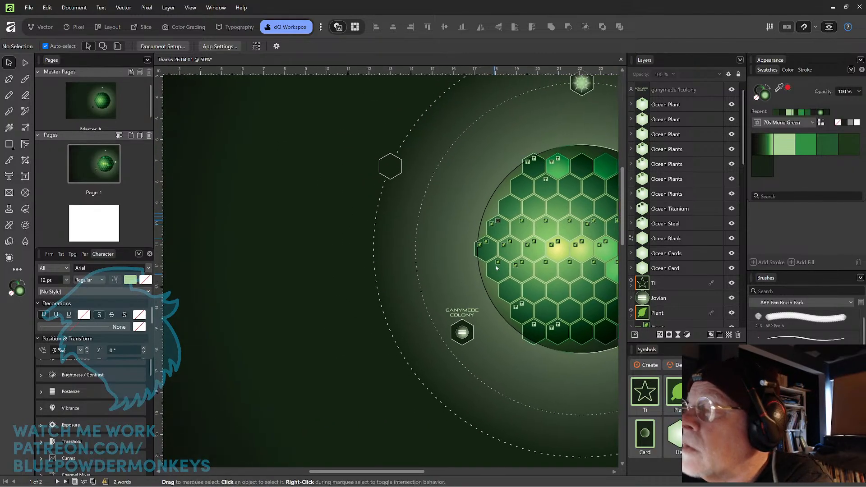
left_click(467, 312)
mouse_move(468, 310)
left_mouse_down()
mouse_move(452, 256)
mouse_move(395, 145)
left_mouse_up()
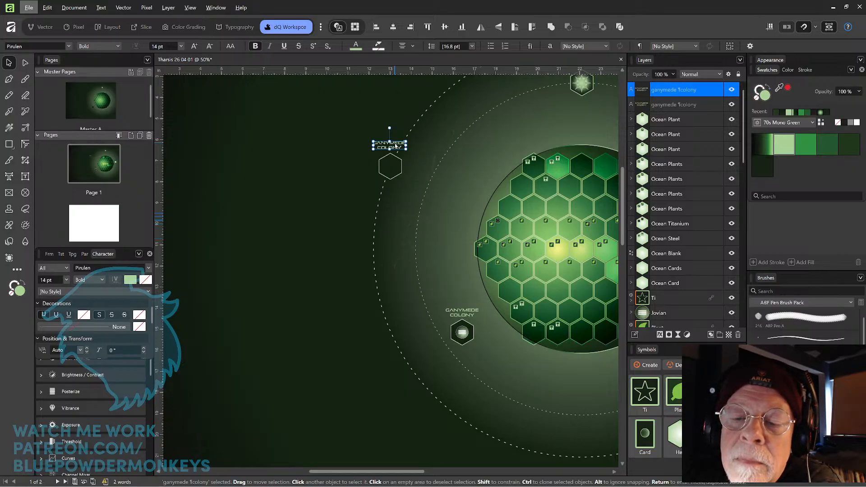
left_click(405, 197)
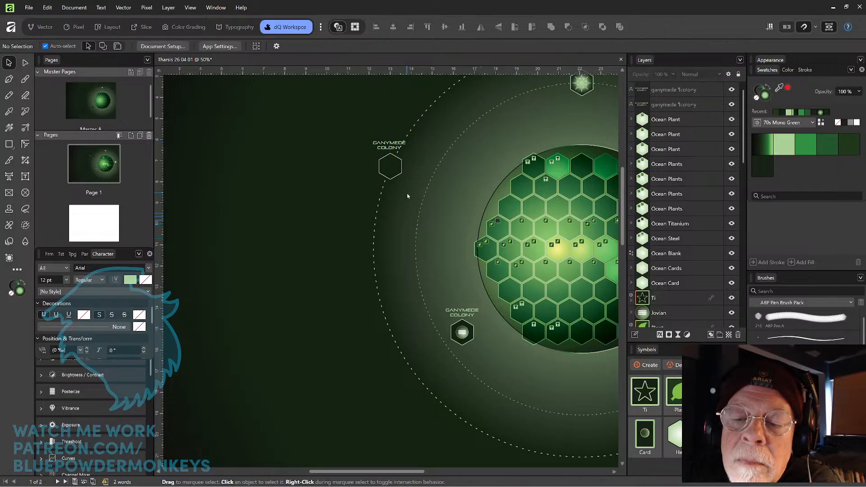
Snap the original Ganymede Colony label to the top of its hexagon, and nudge it upward to leave a small gap.
scroll(407, 194, "up", 5)
mouse_move(407, 195)
left_mouse_down()
mouse_move(433, 248)
mouse_move(469, 275)
mouse_move(476, 267)
mouse_move(392, 166)
left_mouse_up()
left_click_drag(484, 269, 447, 158)
left_click_drag(473, 266, 444, 171)
left_click(470, 332)
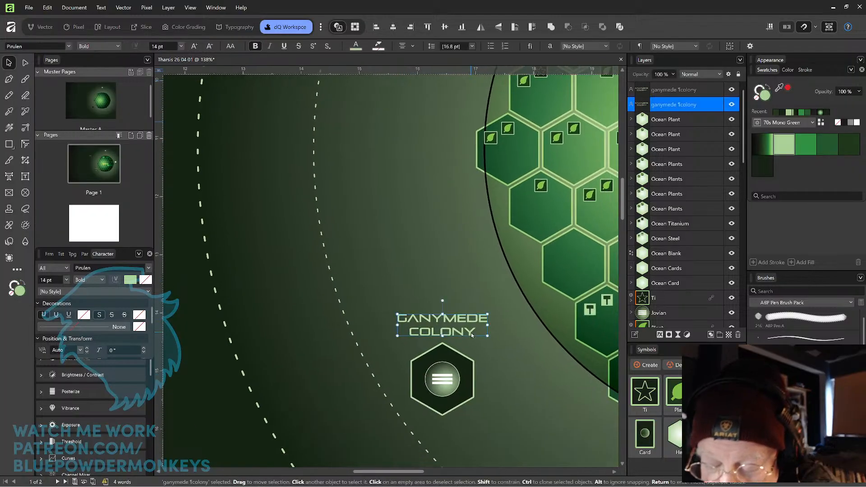
left_click_drag(471, 334, 470, 340)
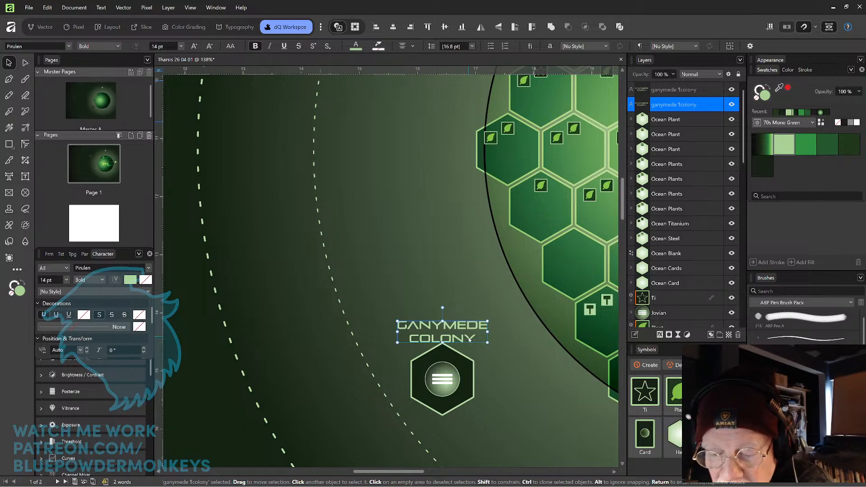
key("Up")
key("Up")
key("Up")
key("Up")
key("Up")
key("Up")
key("Up")
key("Up")
key("Up")
key("Up")
key("Up")
key("Up")
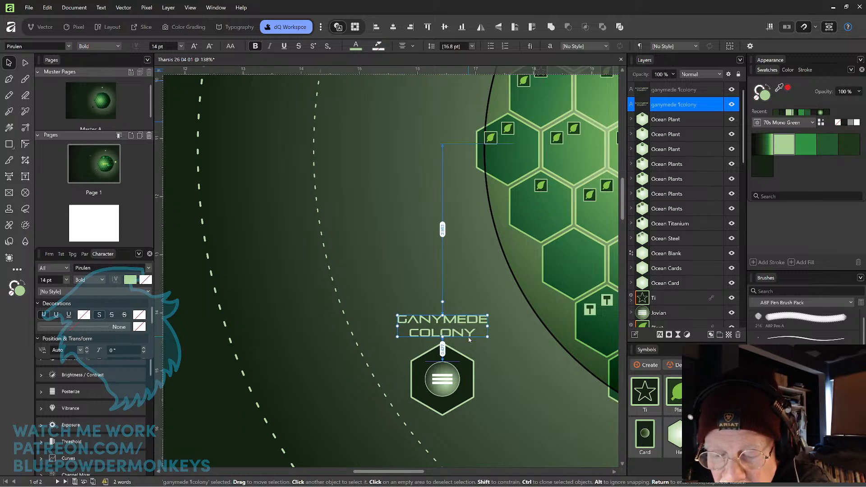
key("Up")
key("Up")
key("Up")
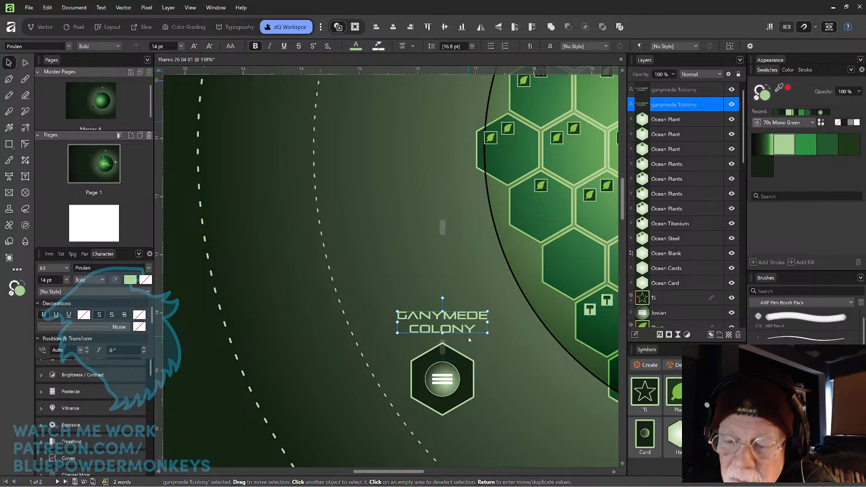
left_click(458, 223)
Snap the copied label to the top of the empty hexagon, nudge it upward for a small centred gap, and deselect it.
left_click_drag(339, 174, 494, 329)
left_click_drag(424, 211, 445, 372)
left_click_drag(463, 291, 459, 313)
left_click_drag(442, 217, 439, 225)
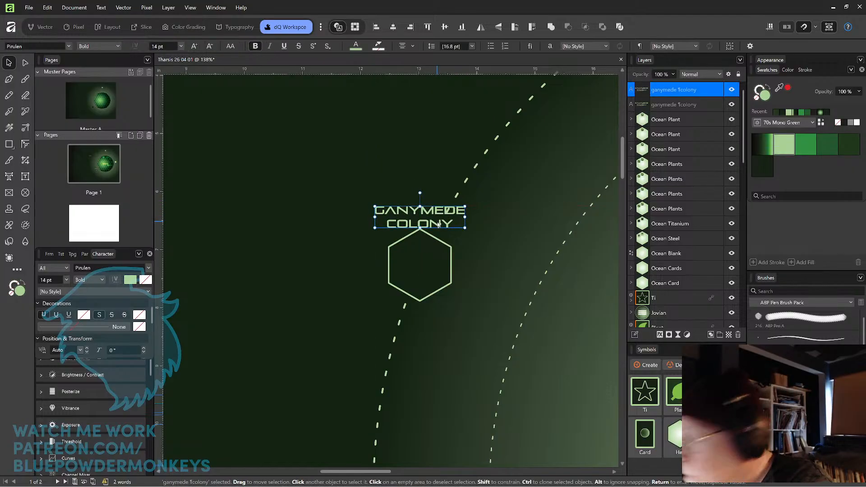
key("Up")
key("Up")
key("Up")
key("Up")
key("Up")
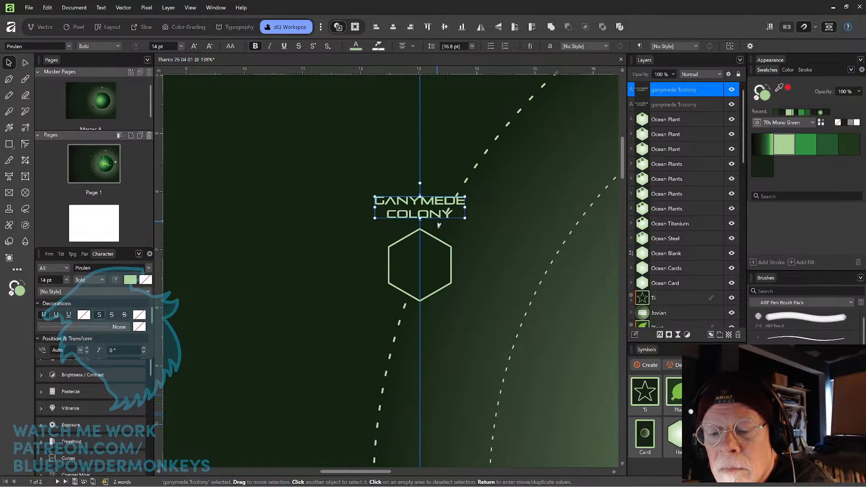
left_click(481, 226)
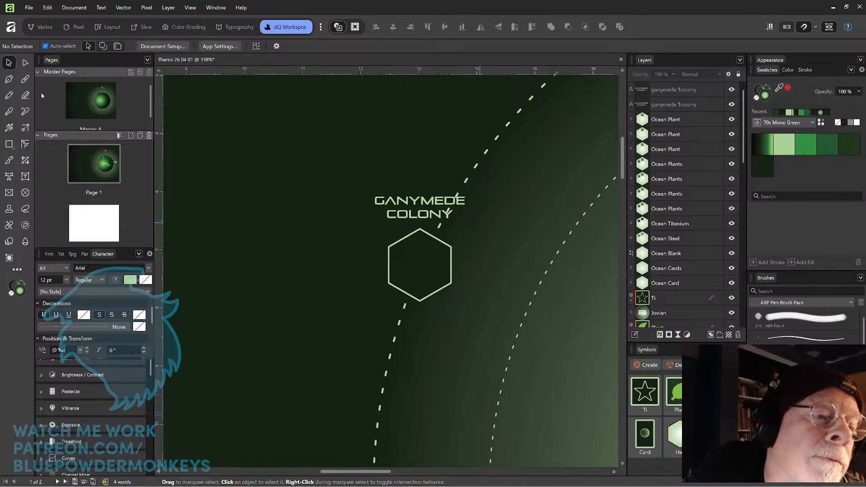
Replace the copied label's text with PHOBOS SPACE HAVEN, one word per line.
left_click(9, 176)
left_click_drag(375, 200, 488, 209)
key("ctrl+a")
type("P")
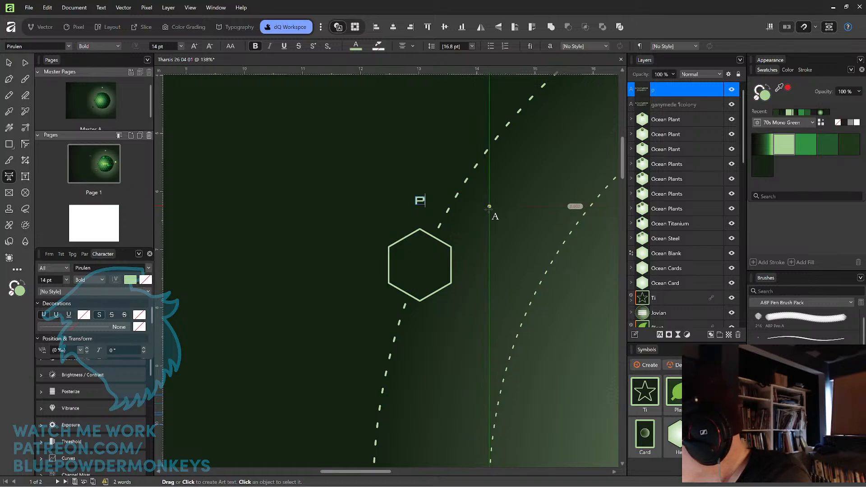
type("HOBO")
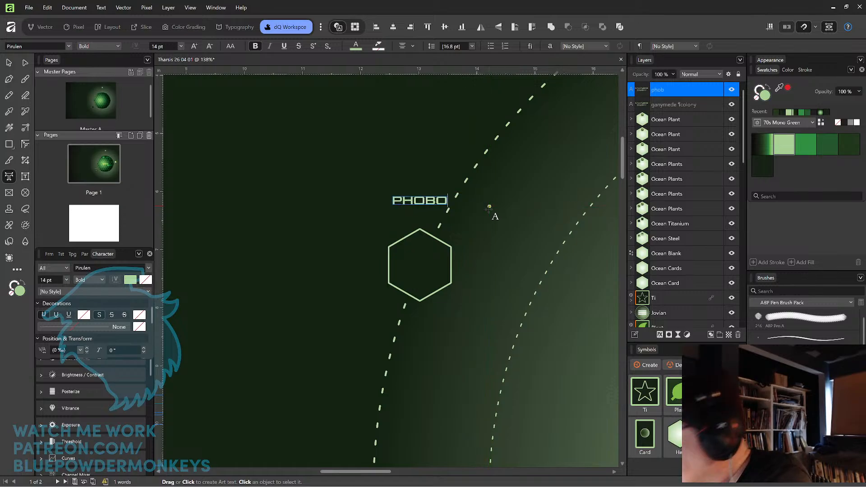
type("S")
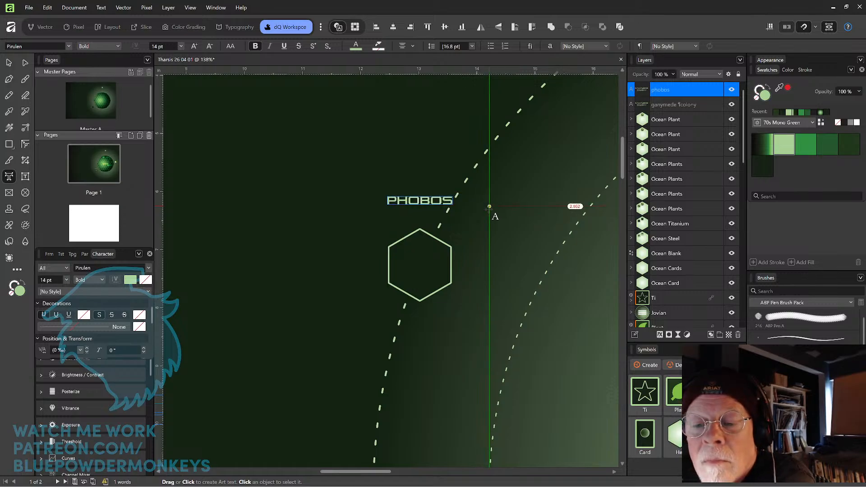
key("Return")
type("SPACE")
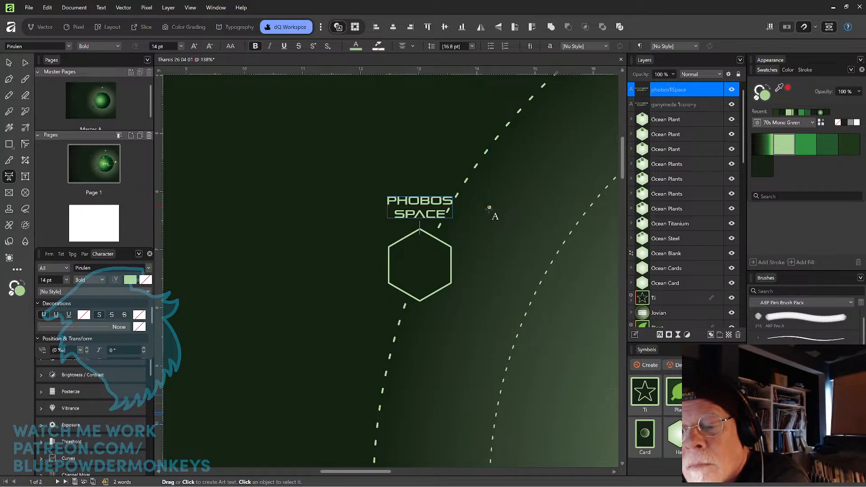
key("Return")
type("EN")
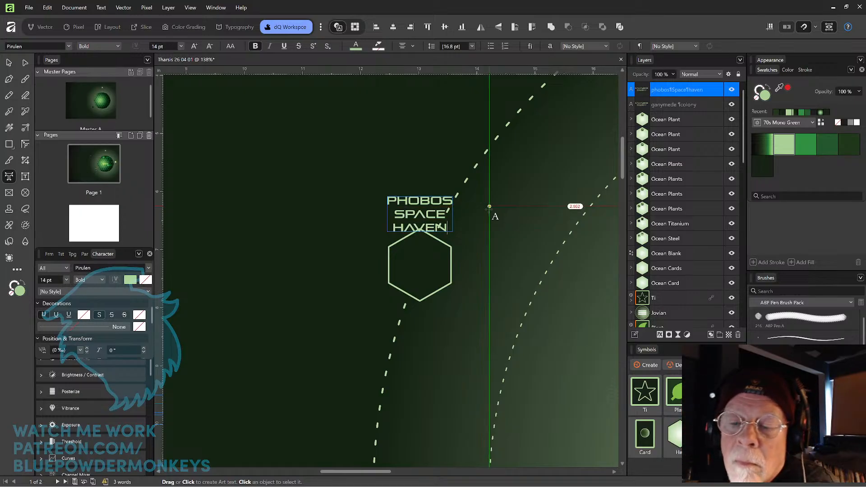
Tighten the leading of all three Phobos Space Haven lines to 14.9 pt.
key("ctrl+a")
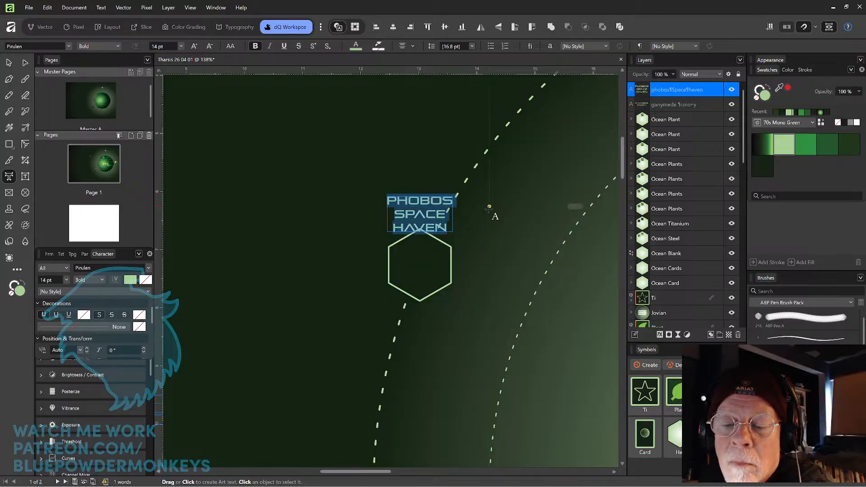
key("alt+Down")
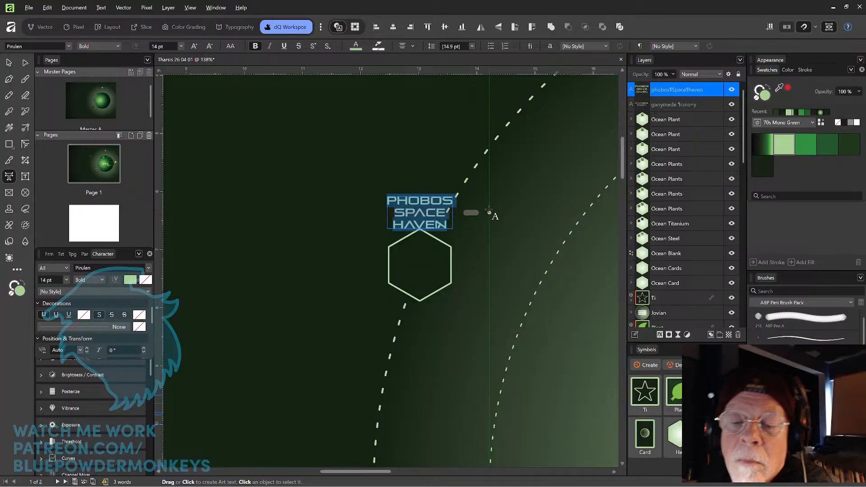
key("Escape")
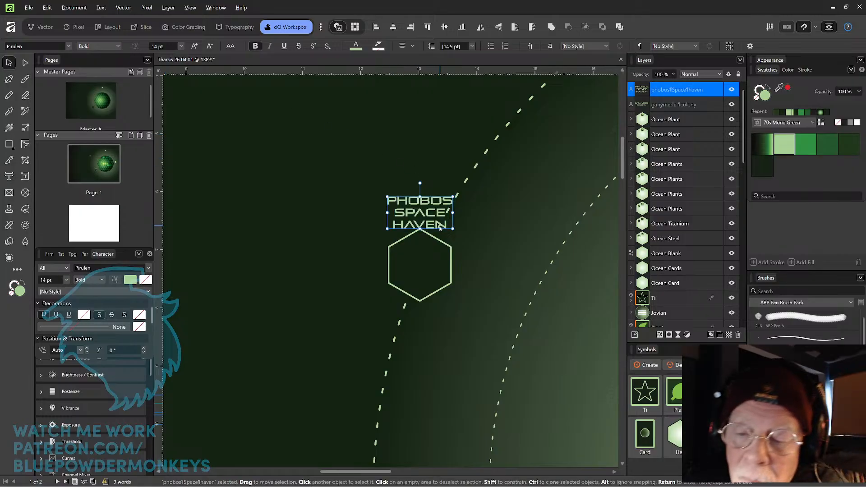
Align the Phobos Space Haven label with its hexagon's top, nudge it upward to leave a small centred gap, and deselect it.
mouse_move(441, 228)
left_mouse_down()
mouse_move(438, 215)
mouse_move(437, 228)
left_mouse_up()
key("Up")
key("Up")
key("Up")
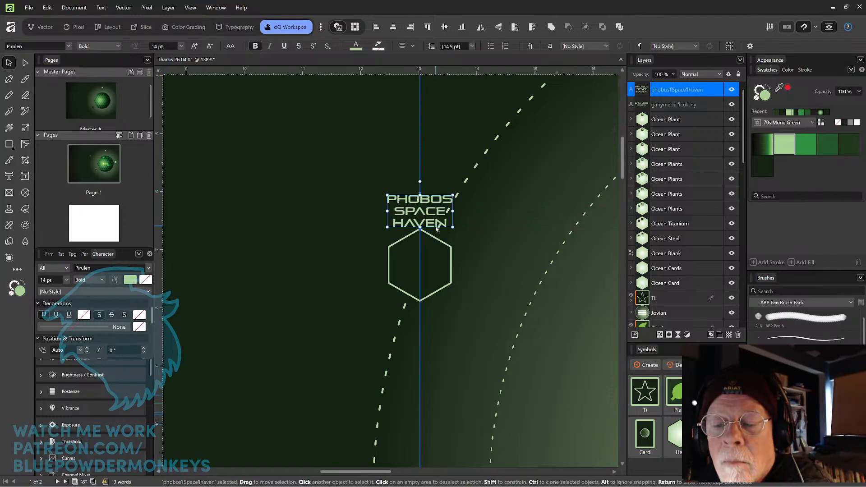
key("Up")
key("Up")
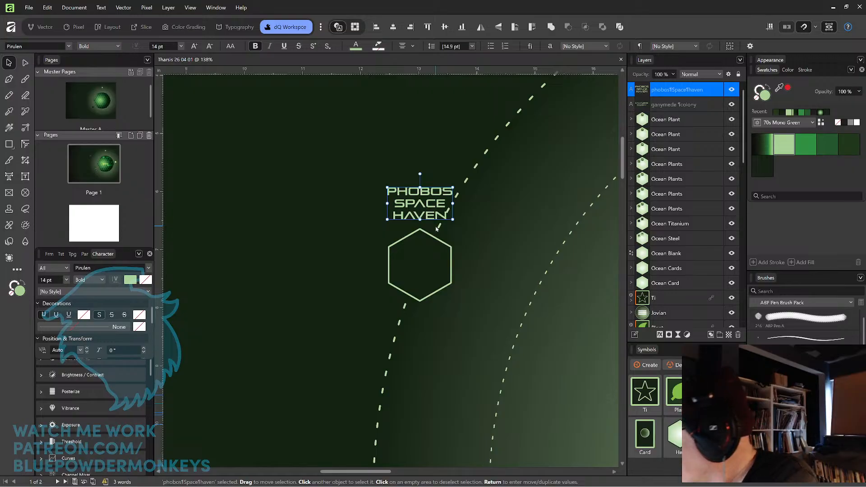
key("ctrl+minus")
key("ctrl+minus")
key("ctrl+minus")
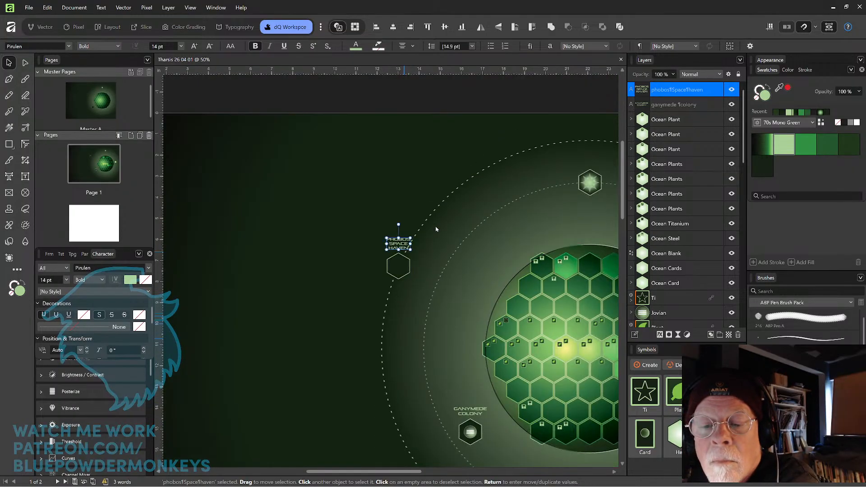
left_click(351, 307)
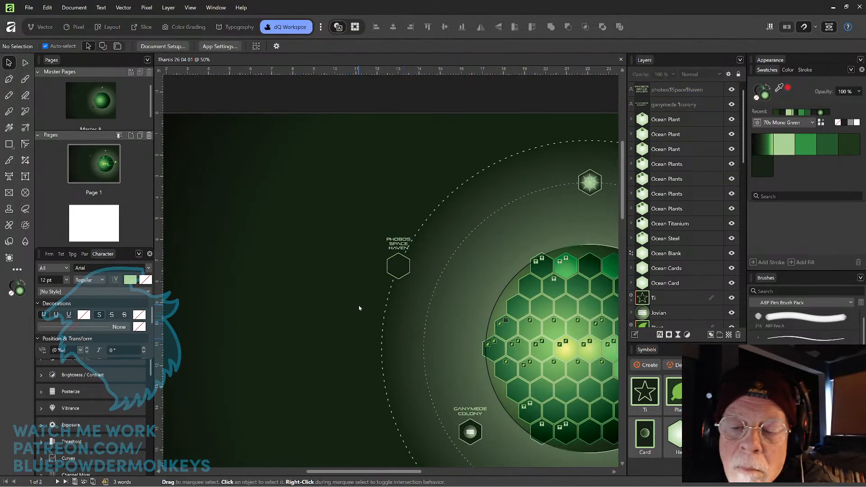
Duplicate the Phobos Space Haven label and place the copy below the star hexagon on the inner dashed orbit.
key("space")
left_click_drag(538, 332, 430, 380)
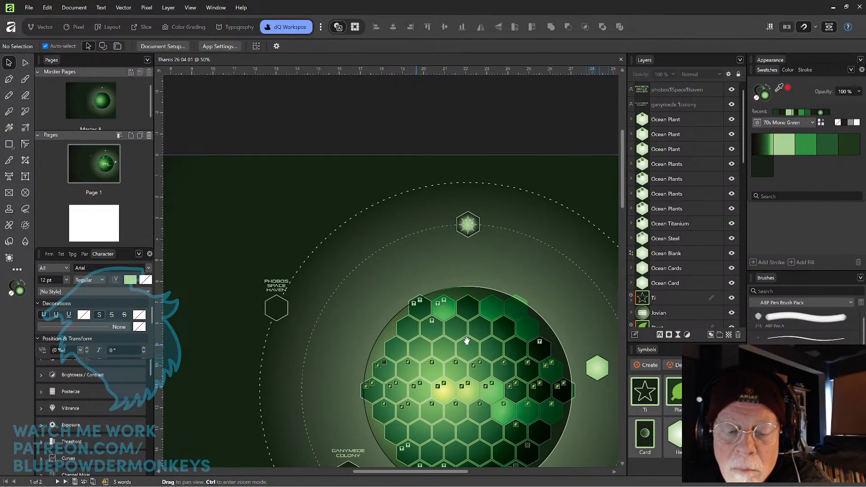
left_click(276, 286)
left_click_drag(276, 286, 486, 250)
scroll(505, 227, "up", 5)
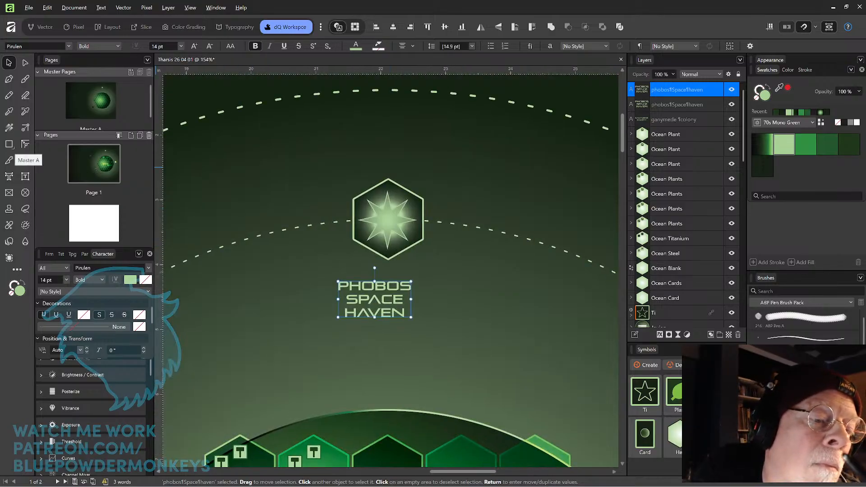
Replace the text of the label below the star hexagon with the single word DEIMOS.
left_click(25, 177)
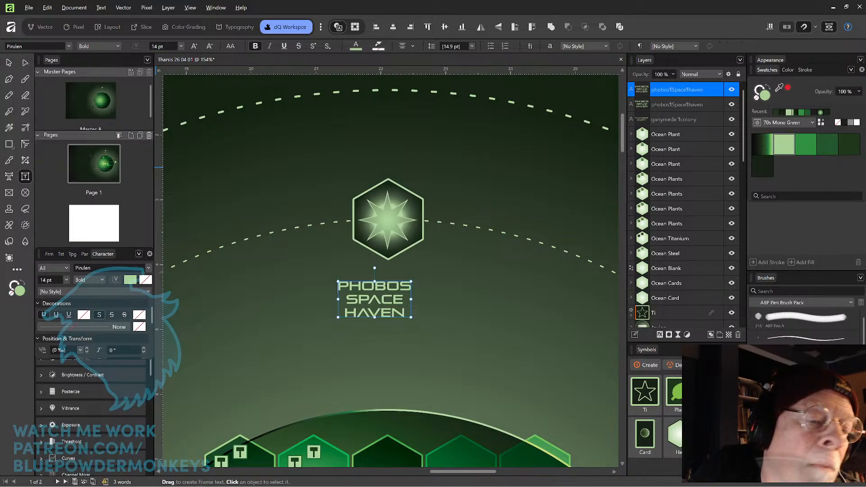
left_click_drag(340, 287, 432, 330)
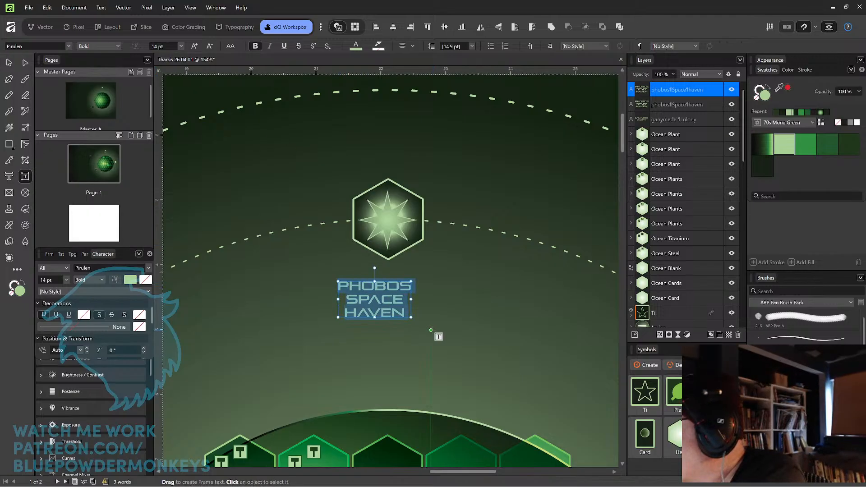
type("De")
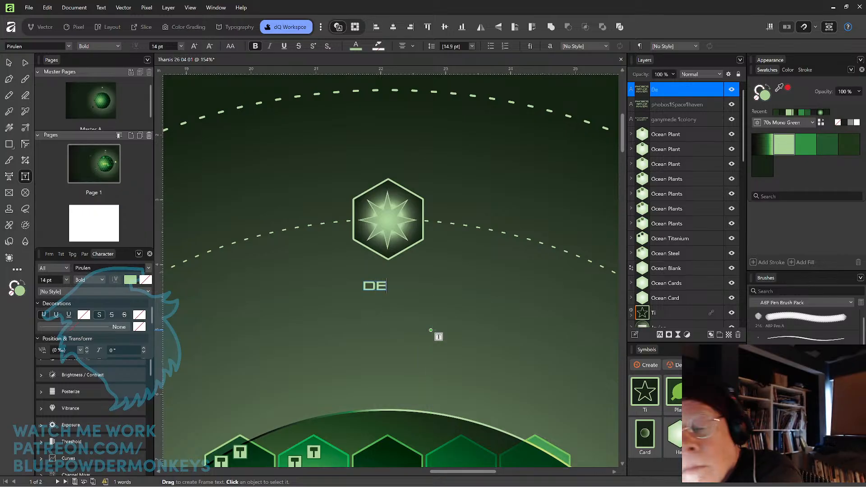
type("i")
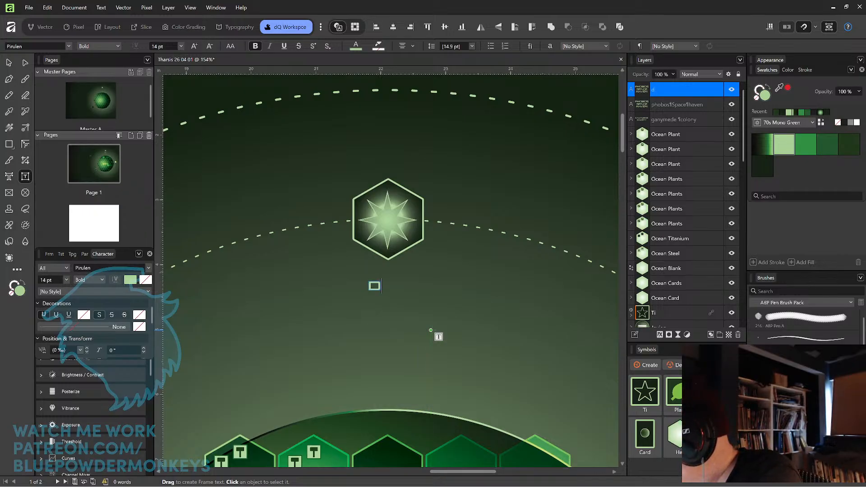
type("mos")
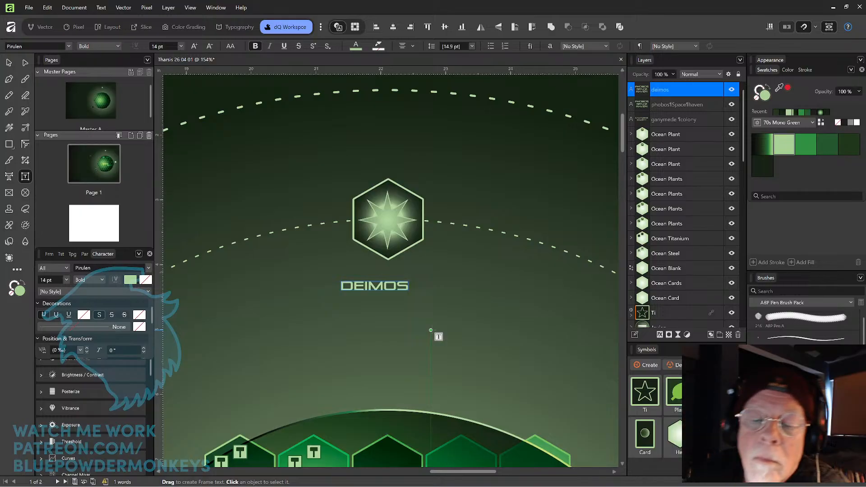
key("Escape")
Centre the Deimos label directly beneath the star hexagon, and nudge it downward to leave a small gap.
left_click_drag(394, 291, 405, 273)
scroll(437, 256, "up", 5)
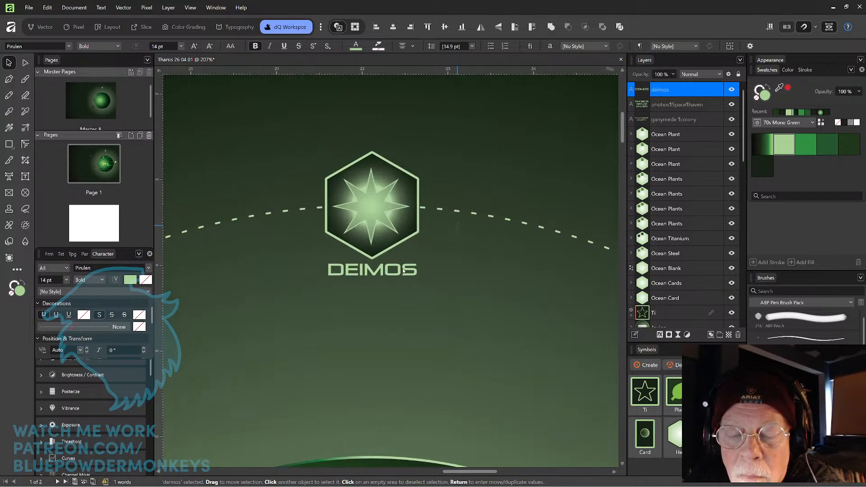
left_click_drag(314, 293, 312, 278)
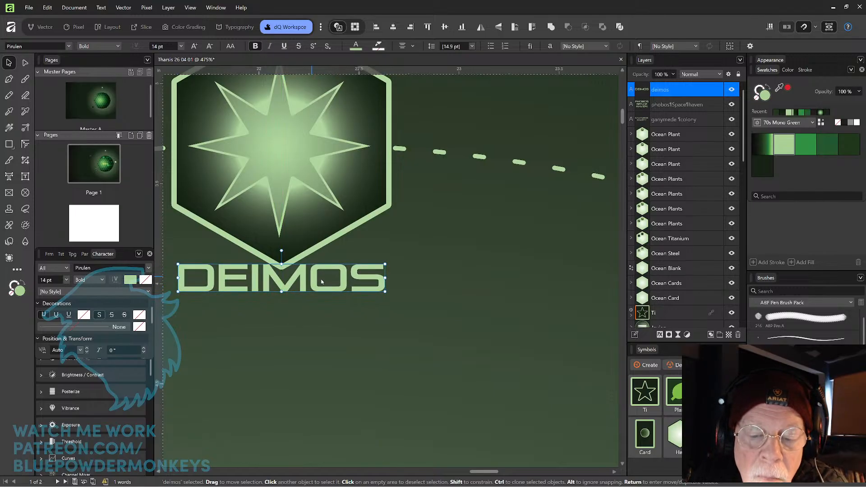
key("ctrl+z")
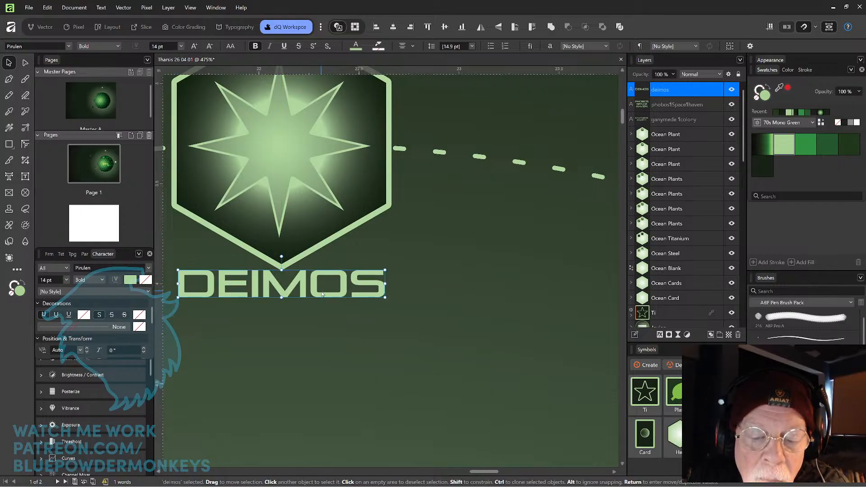
key("shift+Down")
key("shift+Down")
key("shift+Down")
key("shift+Down")
key("shift+Down")
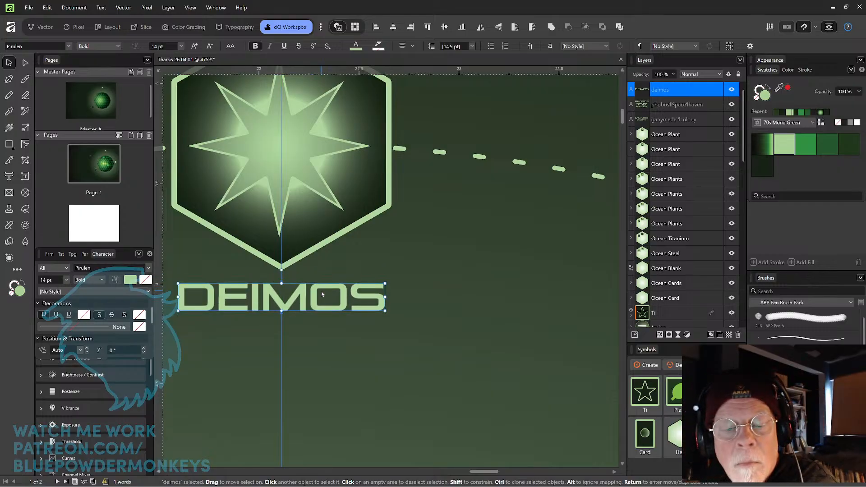
key("ctrl+minus")
key("ctrl+minus")
key("ctrl+minus")
key("ctrl+minus")
key("ctrl+minus")
key("ctrl+minus")
key("ctrl+minus")
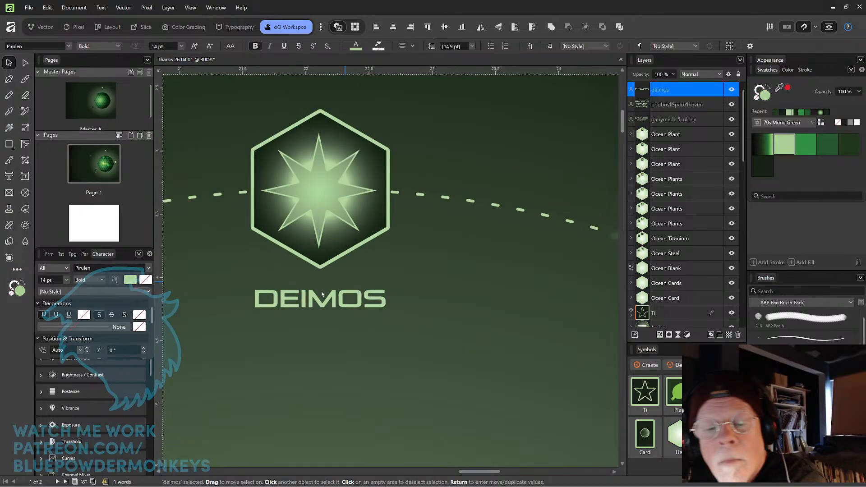
Review the labelled colony hexagons across the board and select the Ocean Titanium hexagon at the planet's lower edge.
key("ctrl+minus")
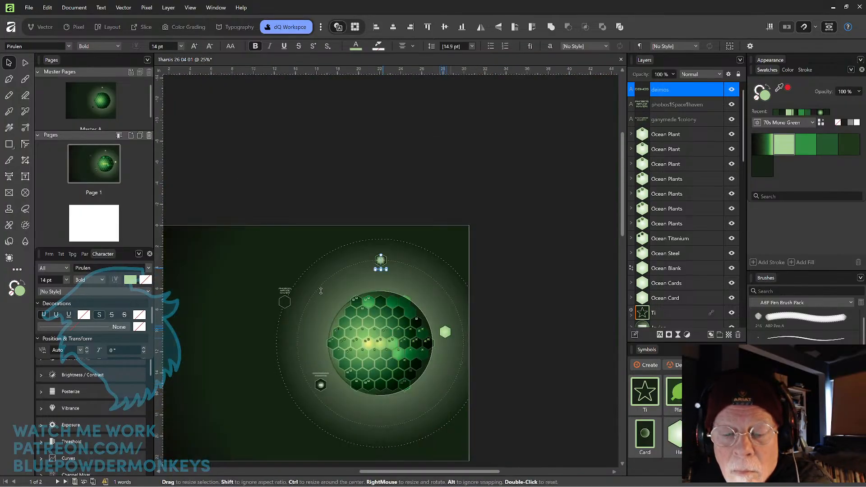
key("ctrl+plus")
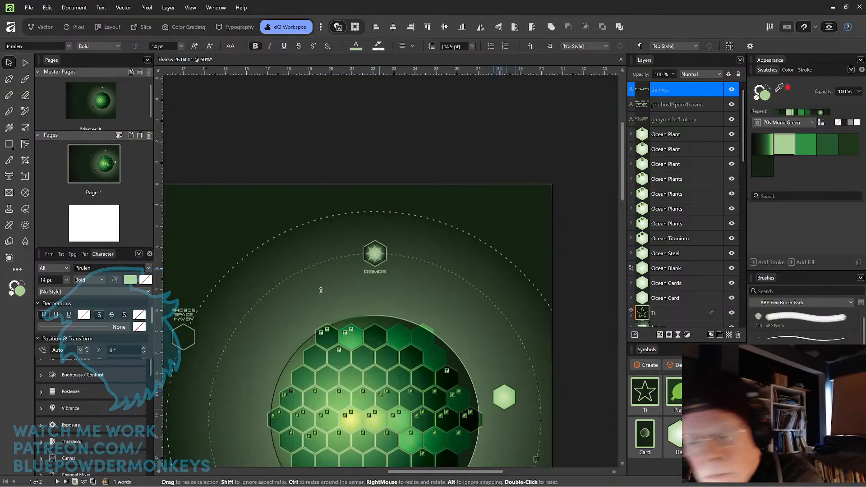
left_click_drag(426, 284, 493, 178)
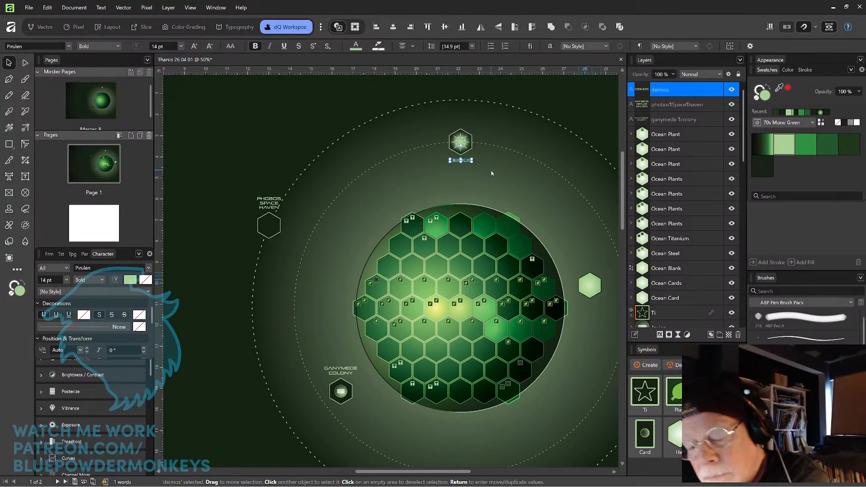
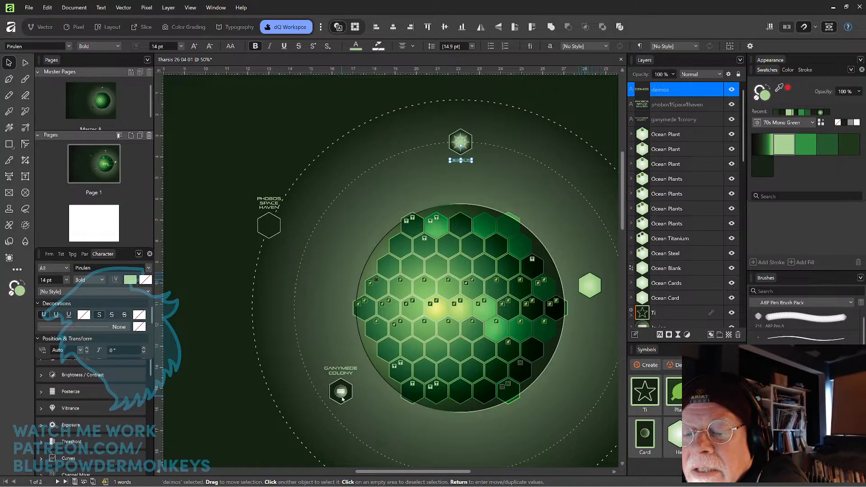
scroll(342, 399, "up", 2)
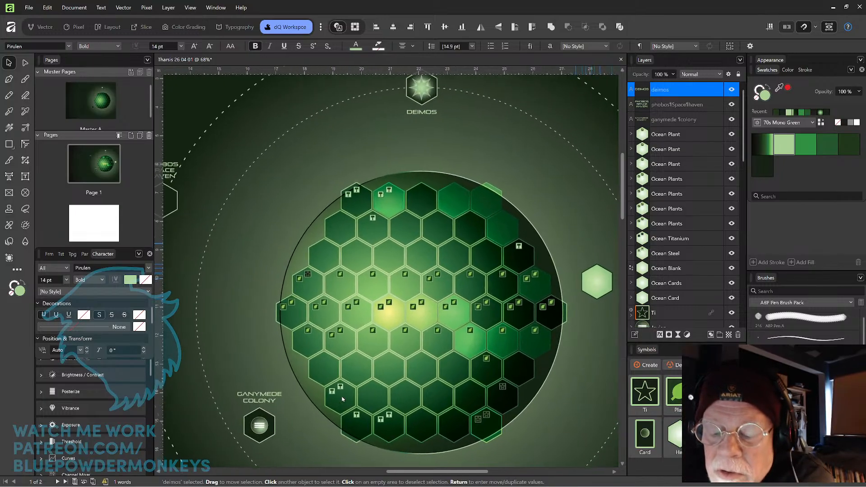
left_click_drag(566, 351, 522, 318)
left_click(449, 407)
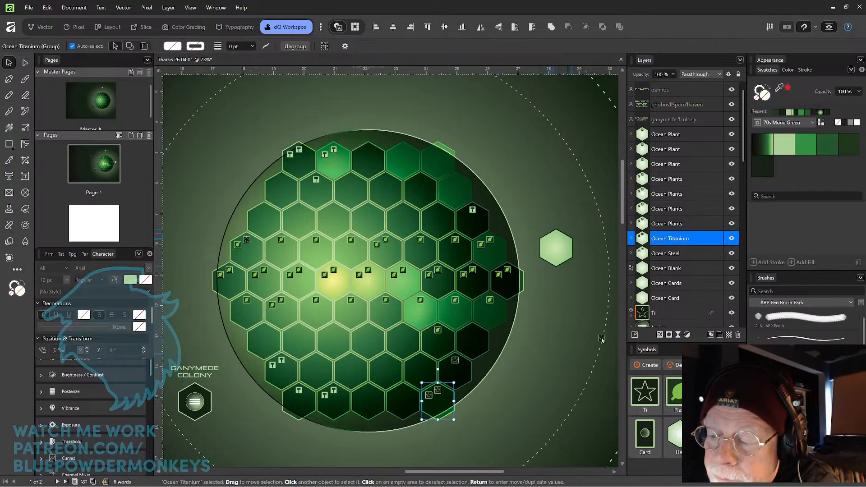
Set the stroke of the polygon inside the Ocean Card group to the light green swatch and deselect it.
left_click(631, 299)
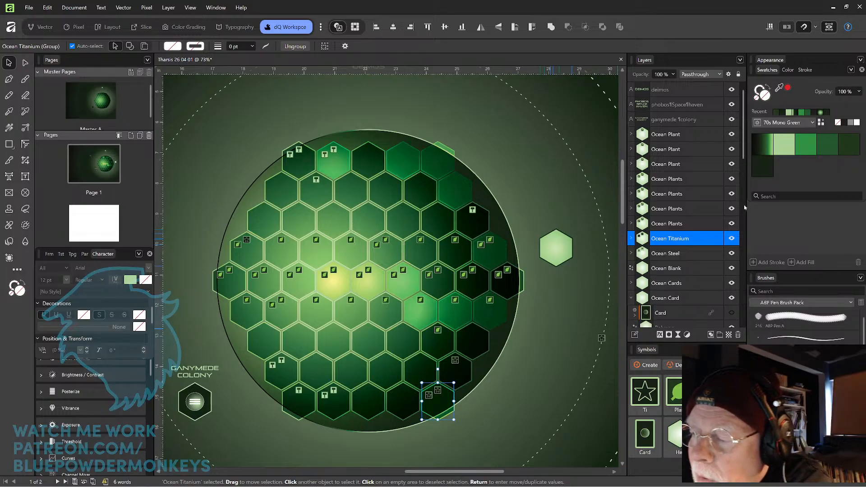
left_click_drag(742, 164, 740, 183)
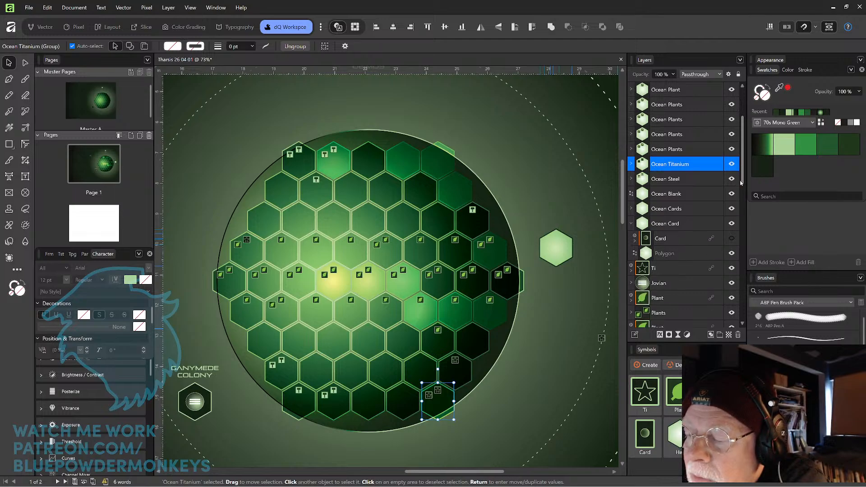
left_click(678, 255)
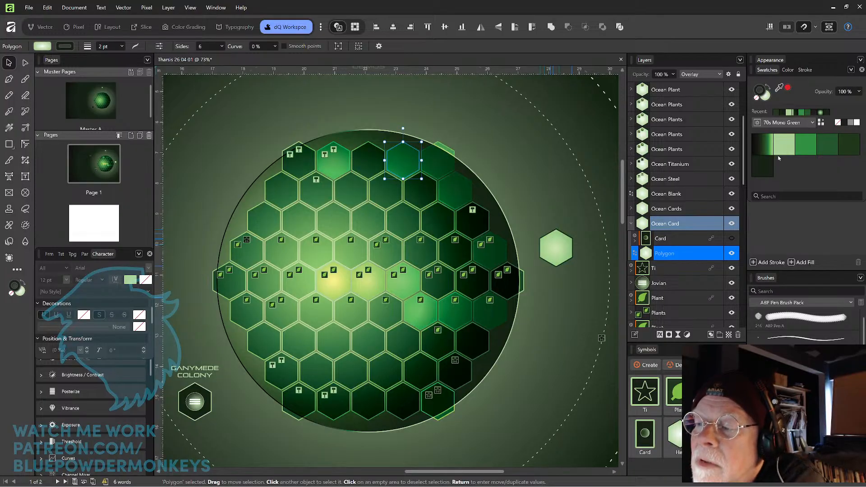
left_click(578, 200)
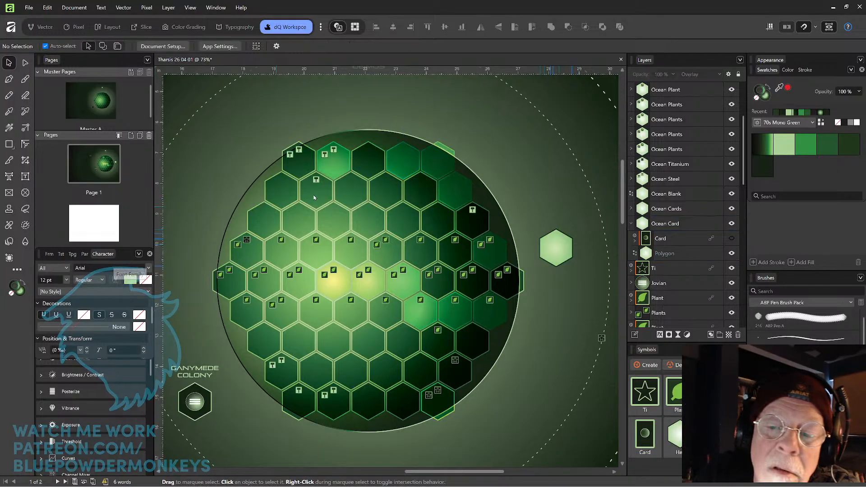
left_click(682, 258)
left_click(788, 143)
left_click(583, 189)
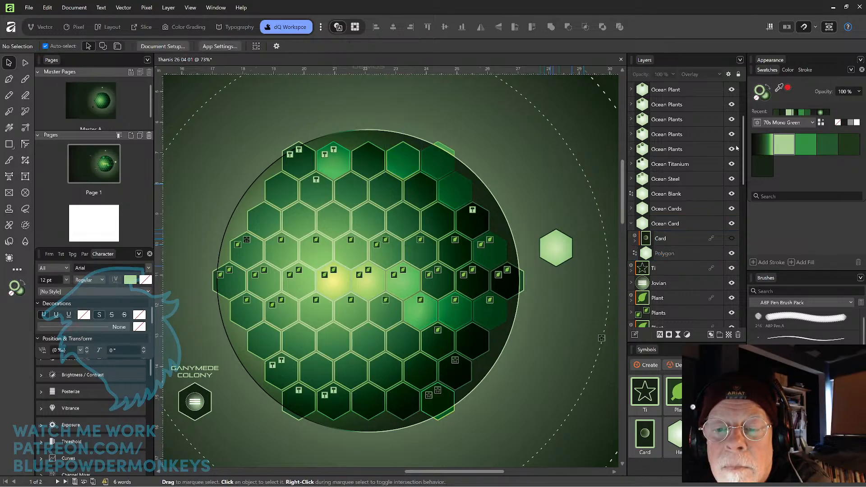
Change the stroke of the polygon inside the Ocean Card group to white, deselect it and collapse the group.
left_click(664, 253)
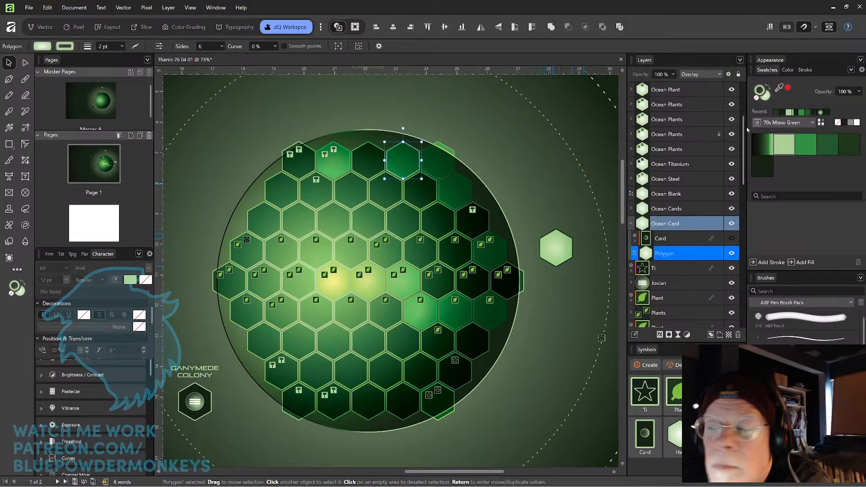
left_click(573, 201)
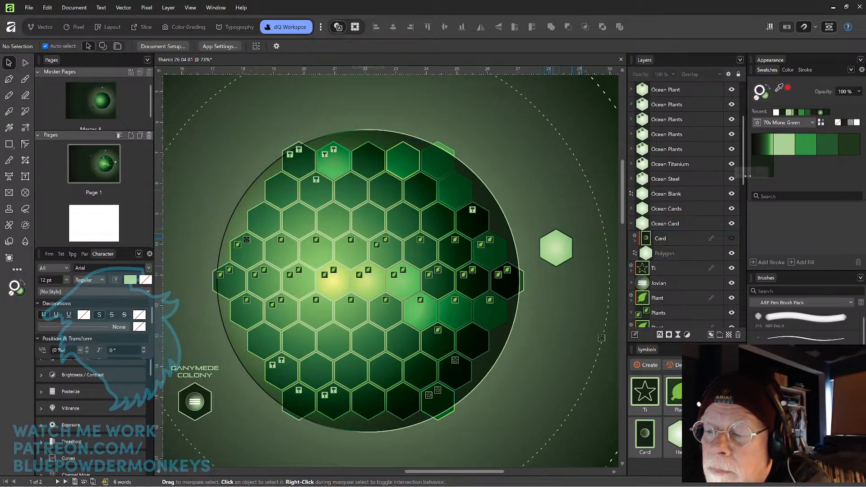
left_click(631, 223)
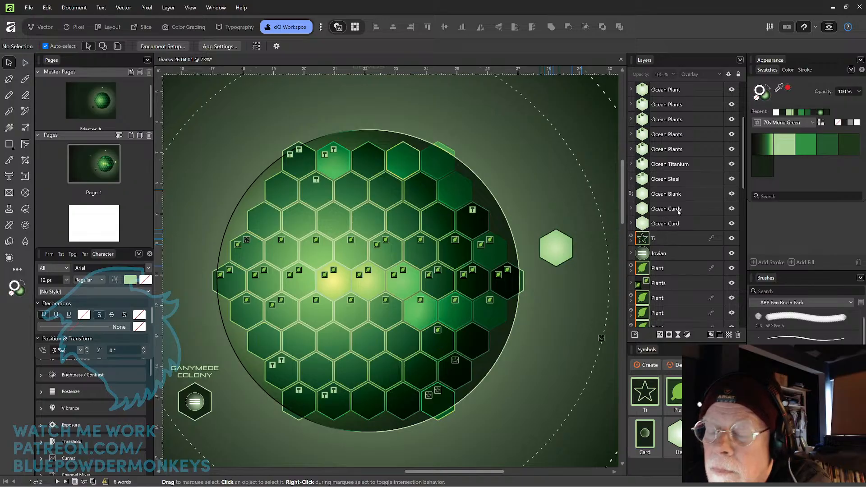
Make the hidden Card symbol inside the Ocean Card group visible.
left_click(443, 161)
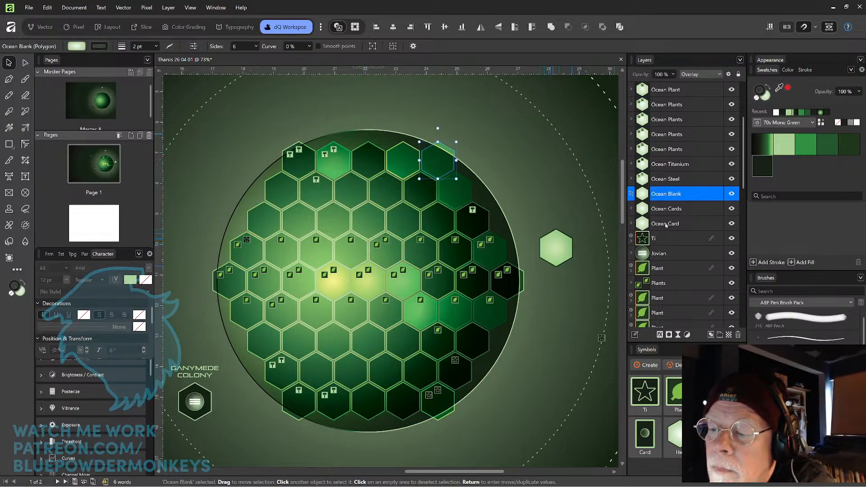
left_click(631, 223)
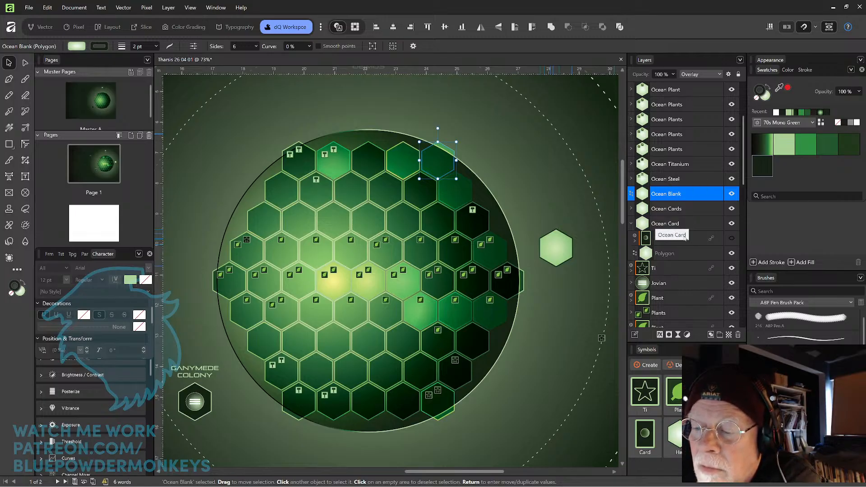
left_click(732, 239)
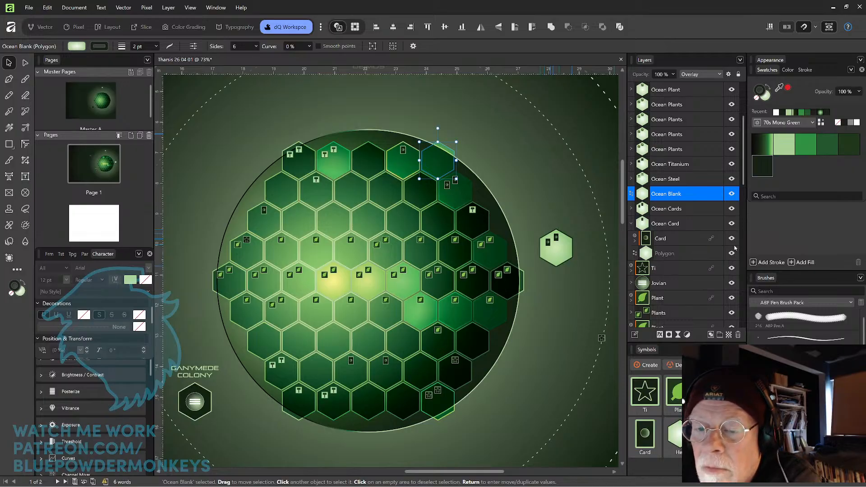
left_click(732, 239)
left_click(731, 239)
left_click(732, 239)
left_click(731, 238)
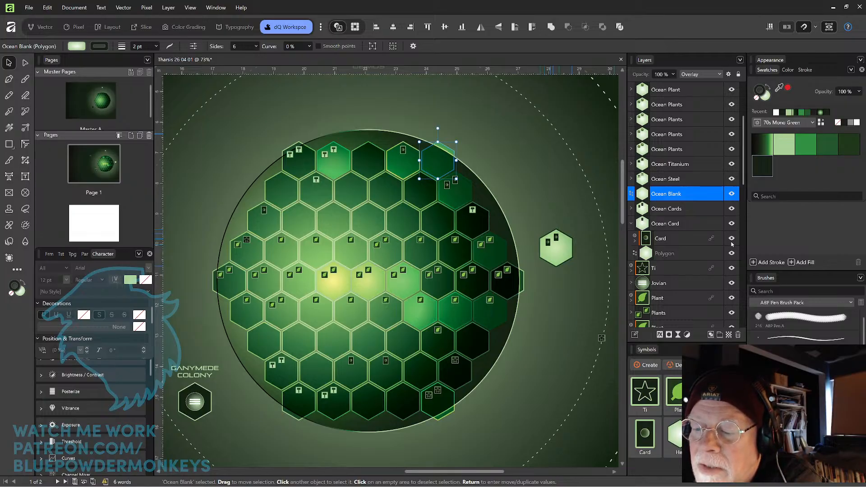
Expand the Ocean Cards group and check its two Card symbols by switching their visibility off and on.
left_click(631, 224)
left_click(632, 208)
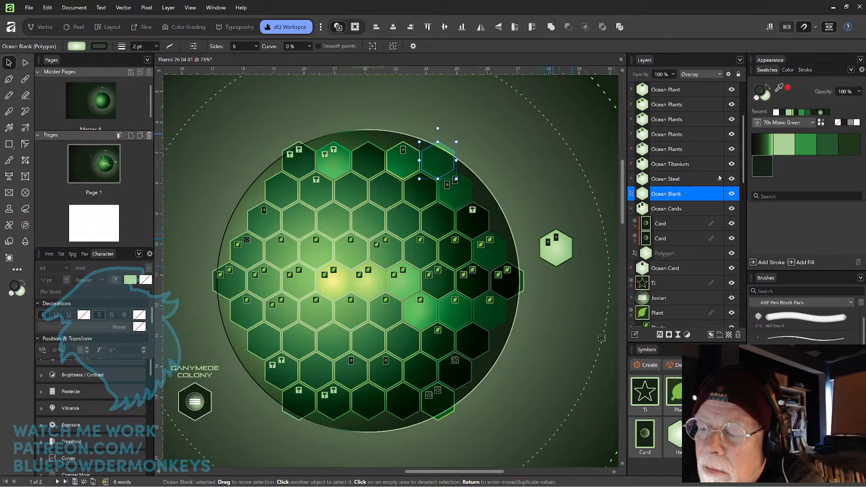
left_click(731, 224)
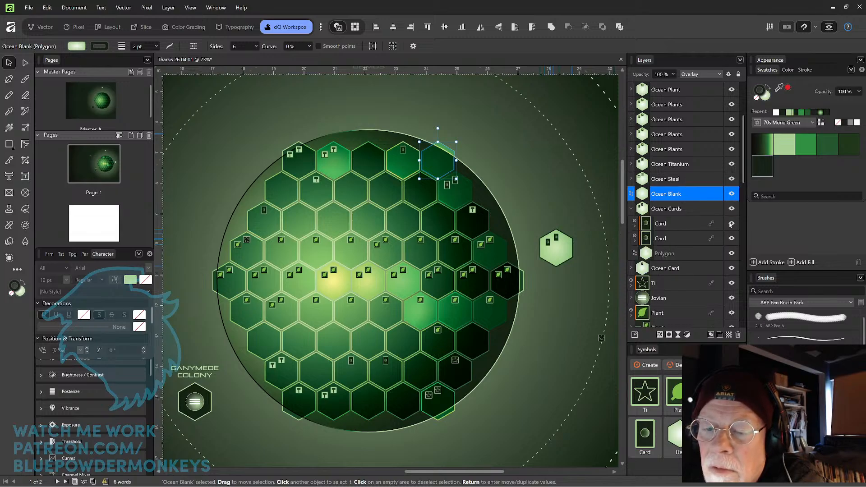
left_click(731, 225)
left_click(731, 237)
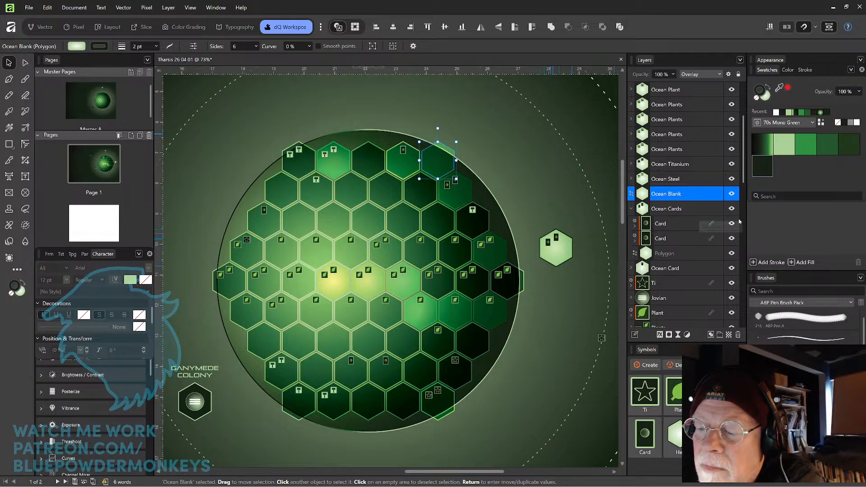
Try locking the Card symbol inside the Ocean Card group, and undo the accidental move of the Ocean Blank hexagon.
left_click(631, 268)
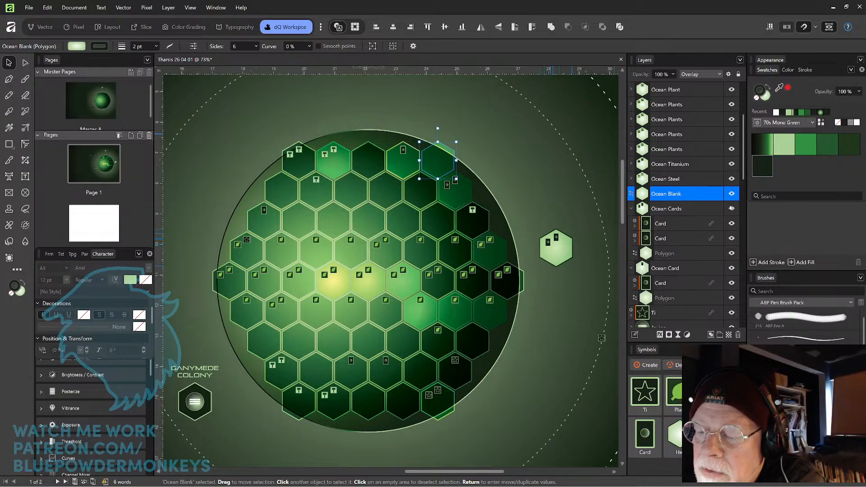
left_click(689, 285)
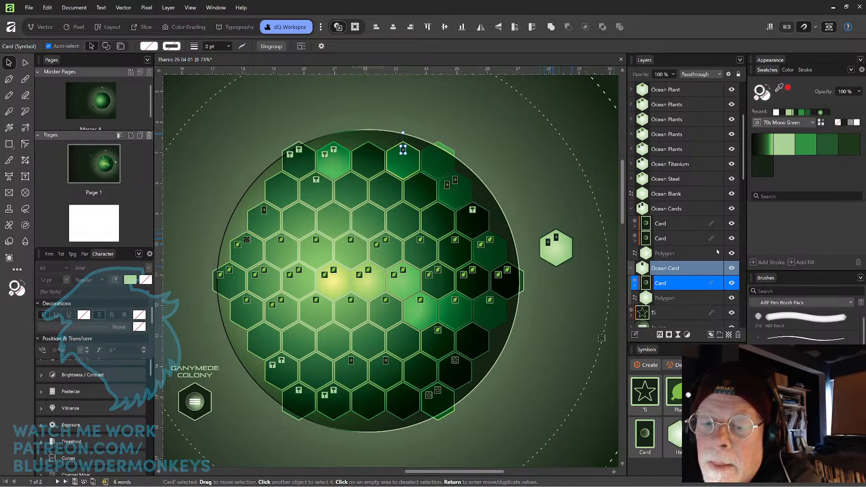
left_click(719, 283)
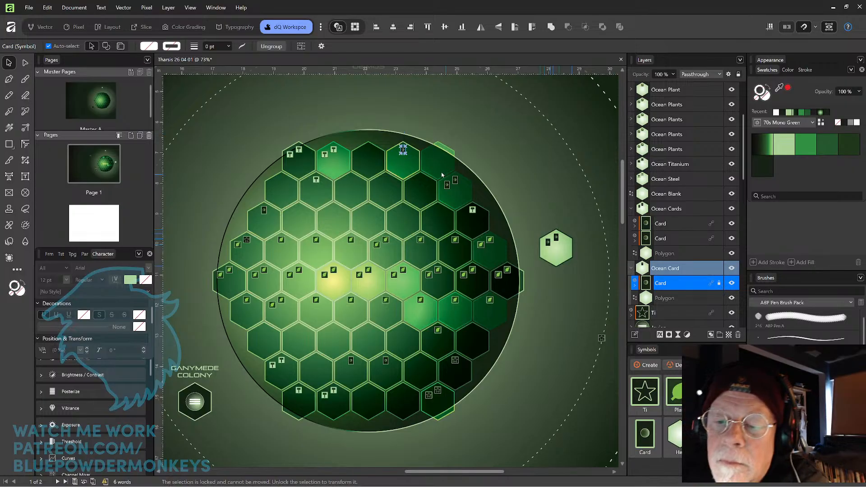
left_click_drag(441, 172, 463, 198)
key("ctrl+z")
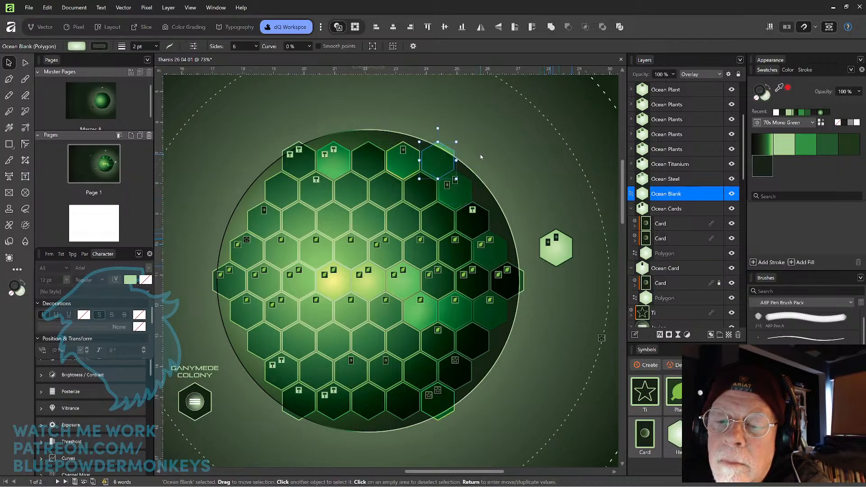
Reselect the Card symbol inside the Ocean Card group and compare the board with it hidden and shown.
left_click(447, 187)
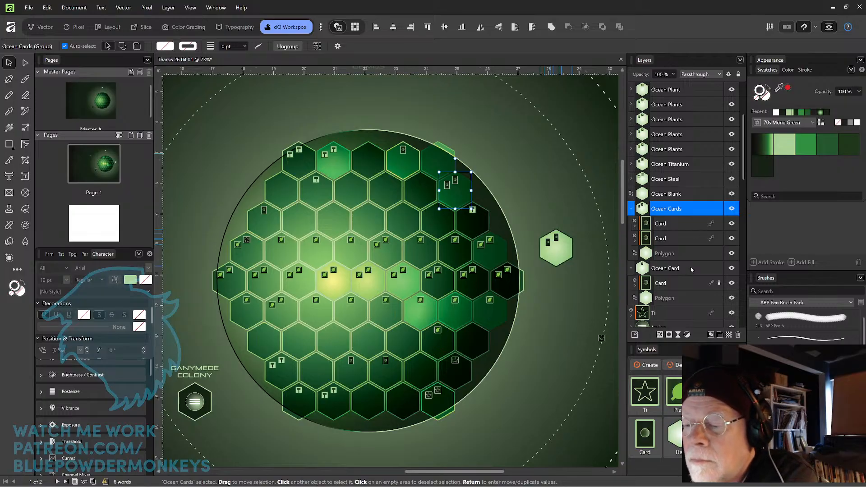
left_click(695, 283)
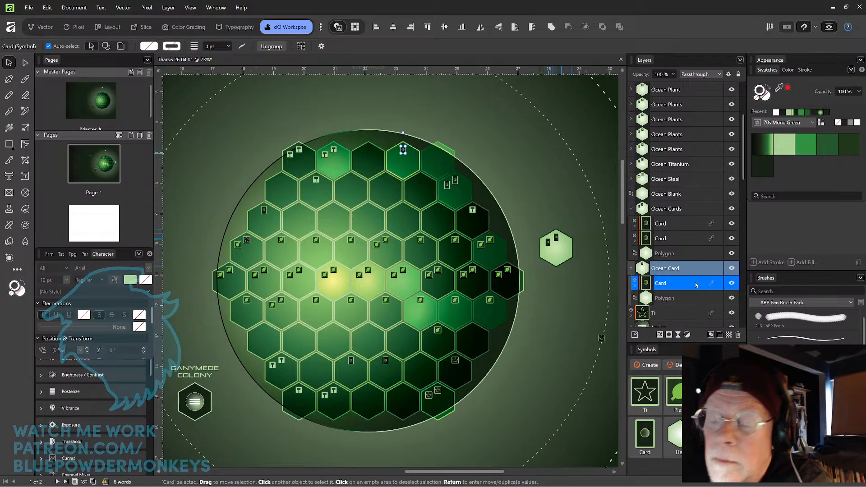
left_click(732, 283)
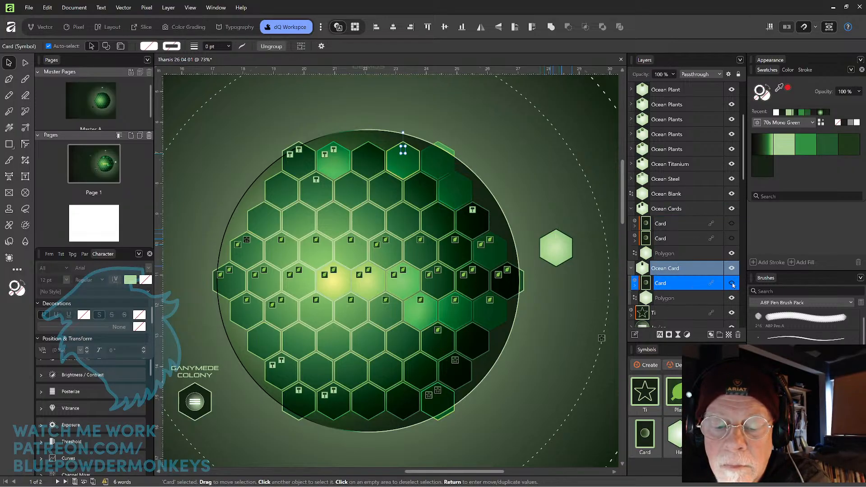
left_click(732, 284)
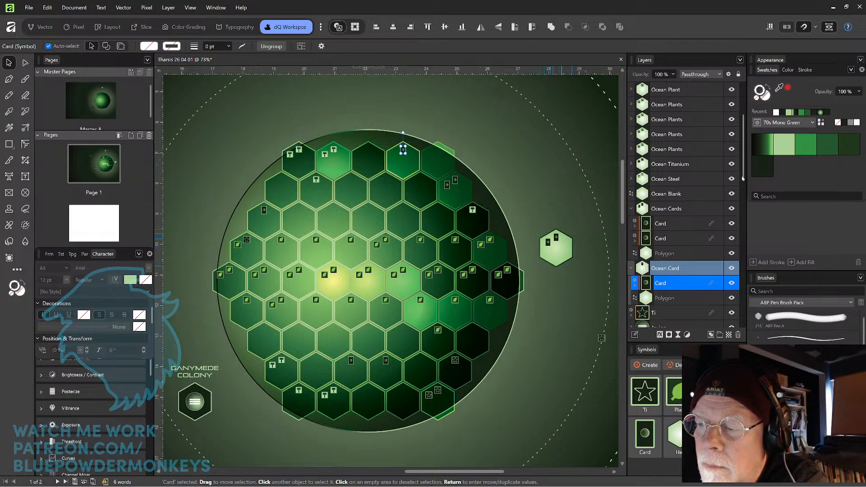
Hide the three Ocean Plant, four Ocean Plants, Ocean Titanium, Ocean Steel and Ocean Blank layers.
scroll(746, 153, "up", 3)
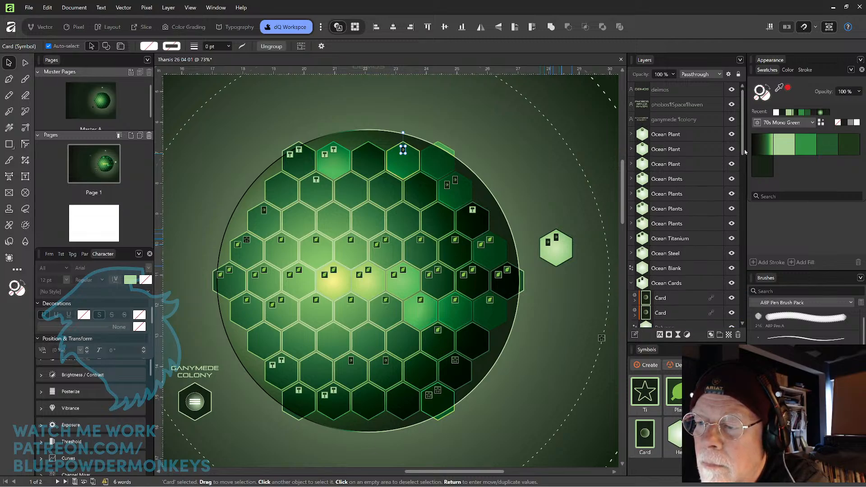
mouse_move(745, 153)
left_mouse_down()
mouse_move(740, 193)
mouse_move(741, 161)
left_mouse_up()
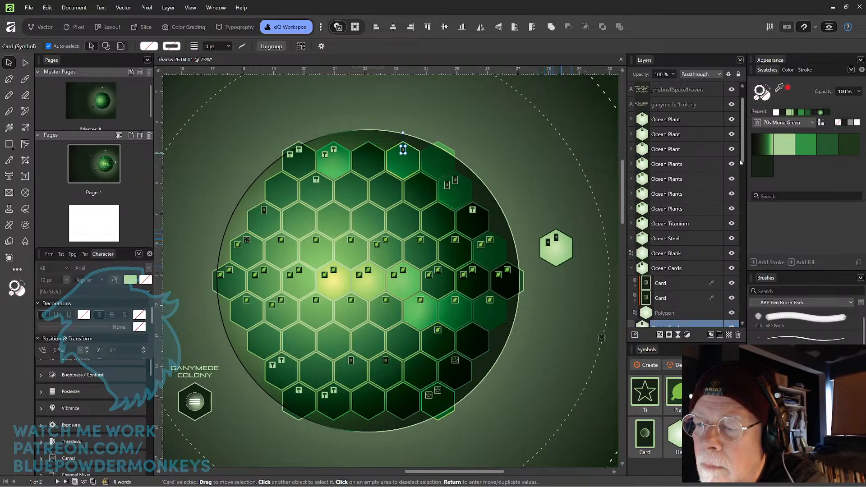
left_click(732, 119)
left_click(732, 134)
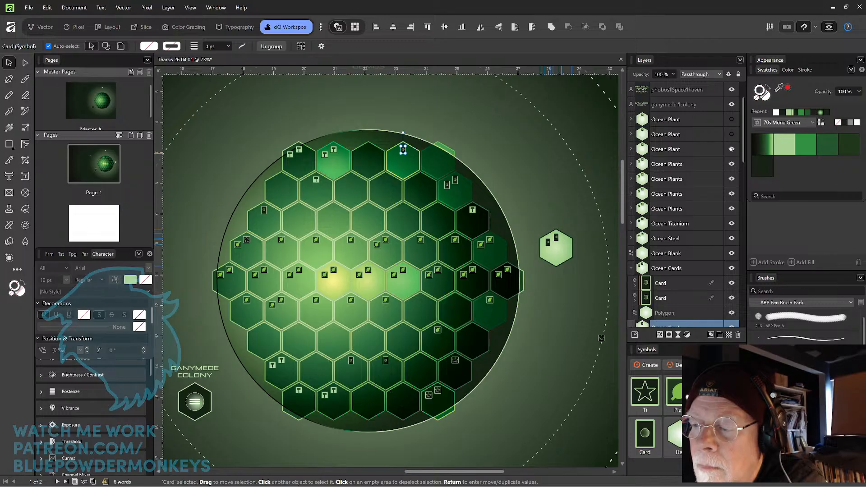
left_click(731, 149)
left_click(731, 164)
left_click(731, 179)
left_click(732, 194)
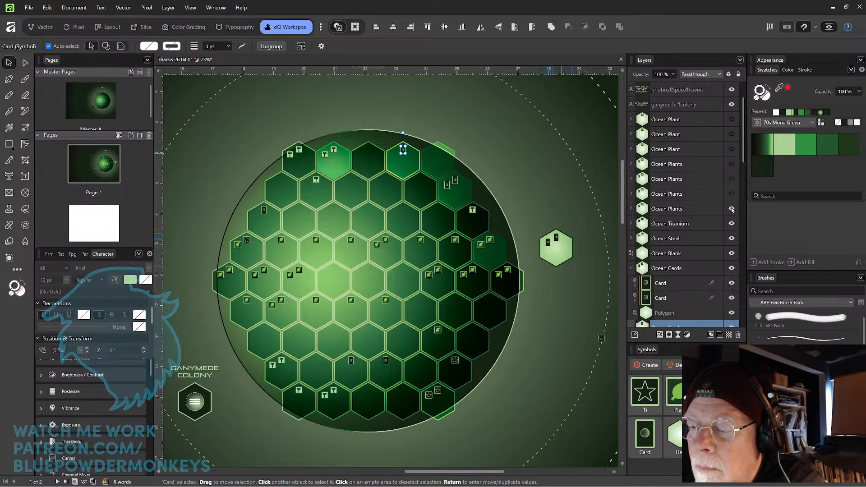
left_click(732, 209)
left_click(732, 223)
left_click(731, 238)
left_click(732, 253)
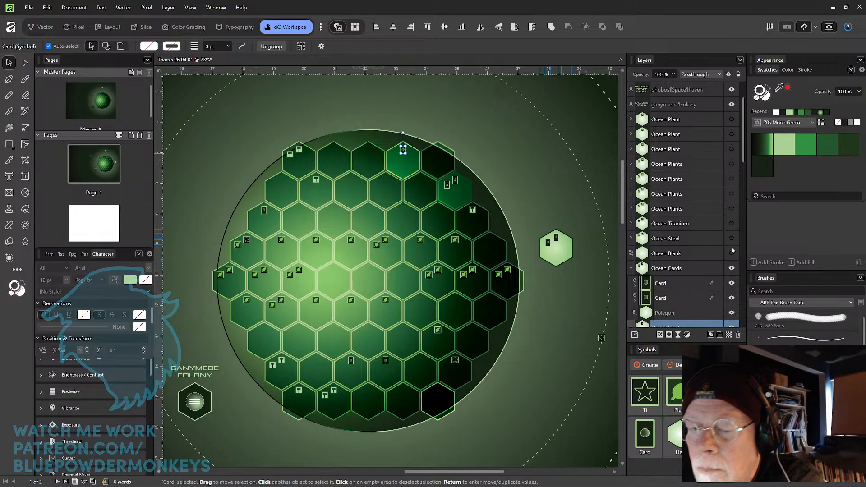
left_click_drag(743, 155, 742, 165)
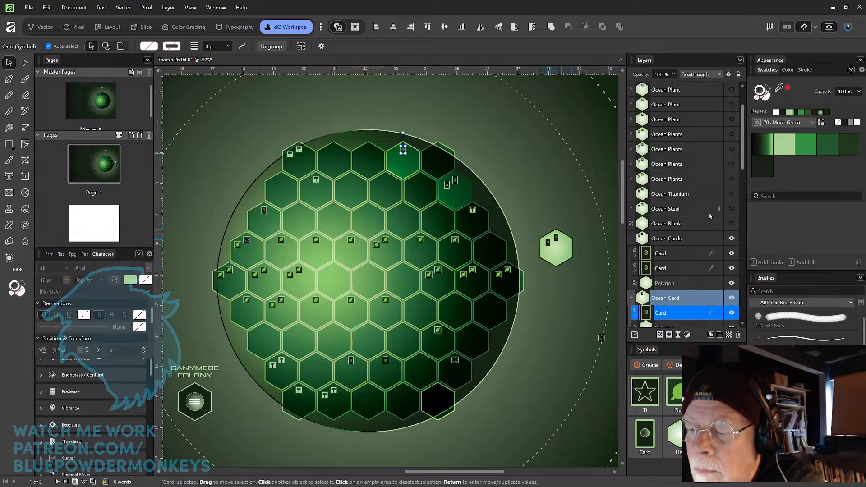
Collapse the Ocean Cards group and hide it on the board.
left_click(631, 239)
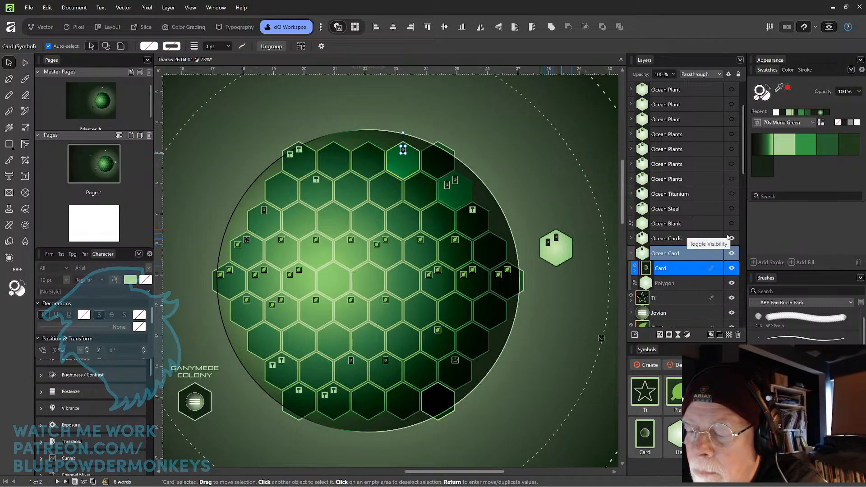
left_click(713, 195)
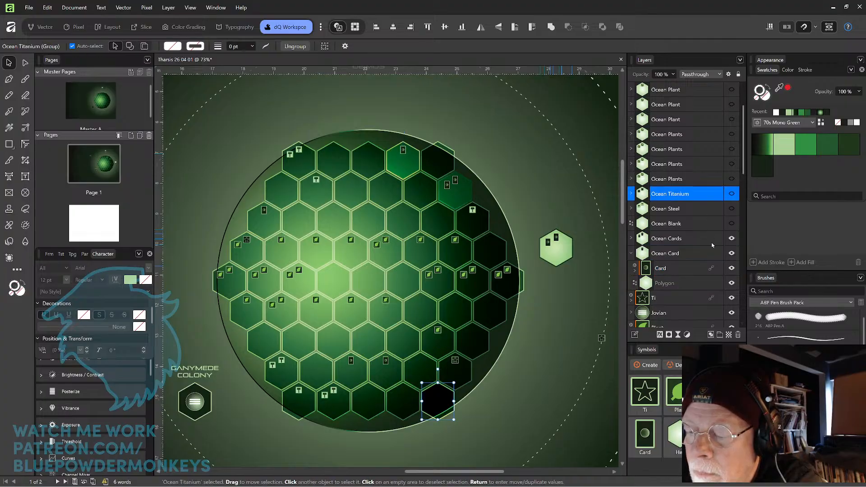
left_click(732, 238)
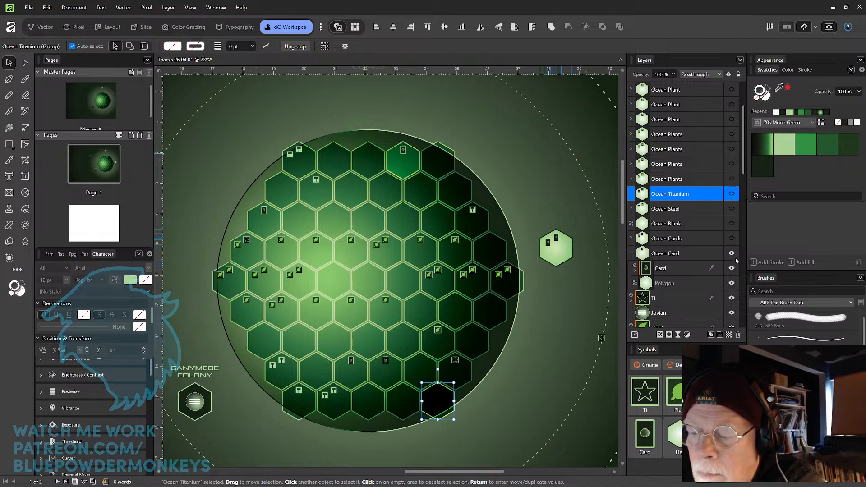
Inspect the Ocean Card group by toggling and expanding its Card symbol and checking its Polygon's stroke, and collapse the group.
left_click(710, 257)
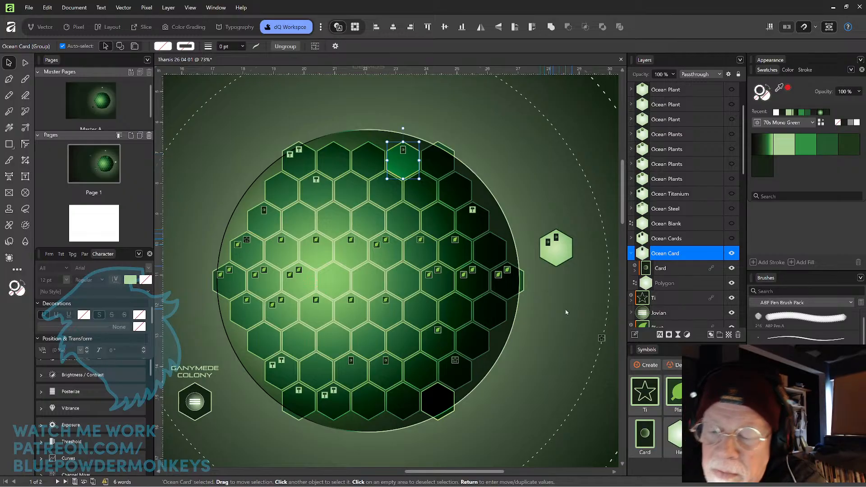
left_click(731, 268)
left_click(730, 270)
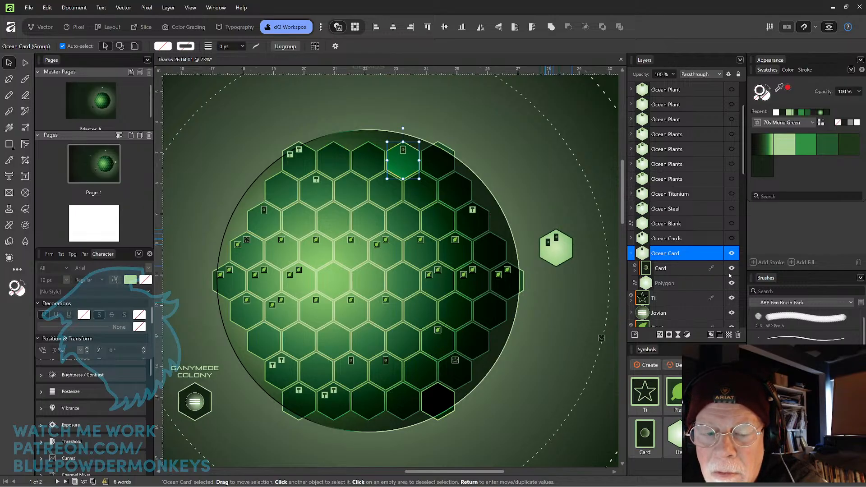
left_click(635, 270)
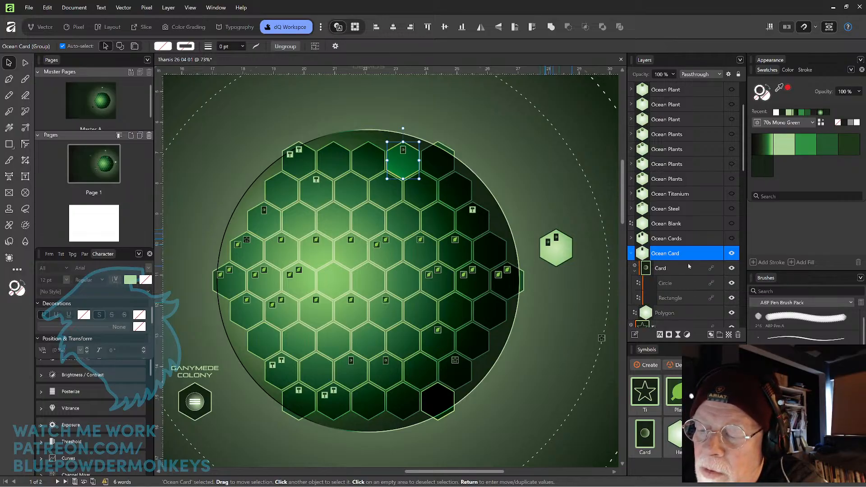
left_click(634, 270)
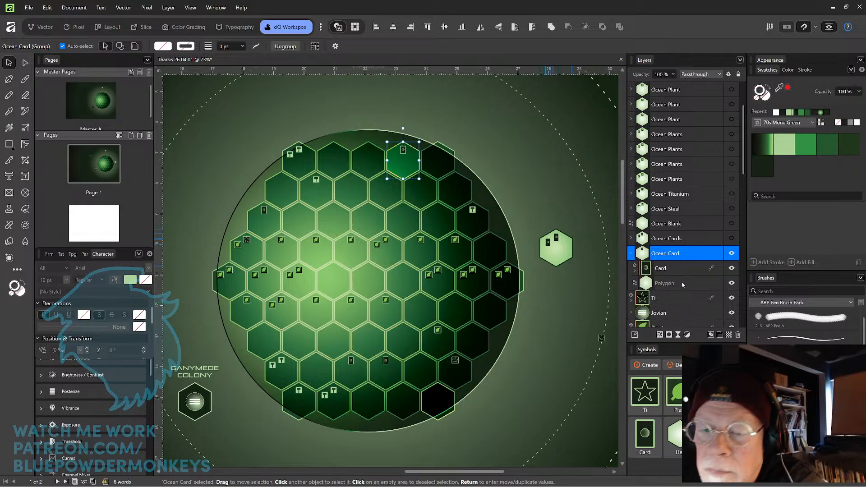
left_click(683, 285)
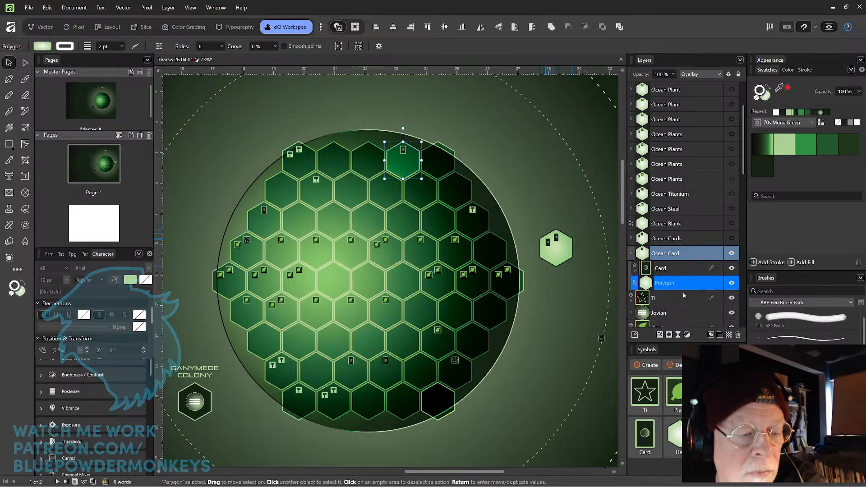
left_click(632, 253)
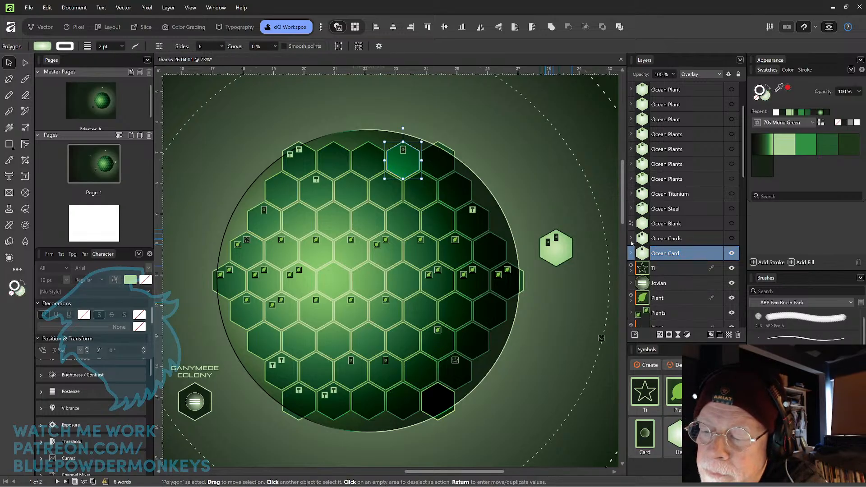
Give the Polygon in the Ocean Cards group and the Ocean Blank hexagon a white stroke.
left_click(631, 238)
left_click(681, 285)
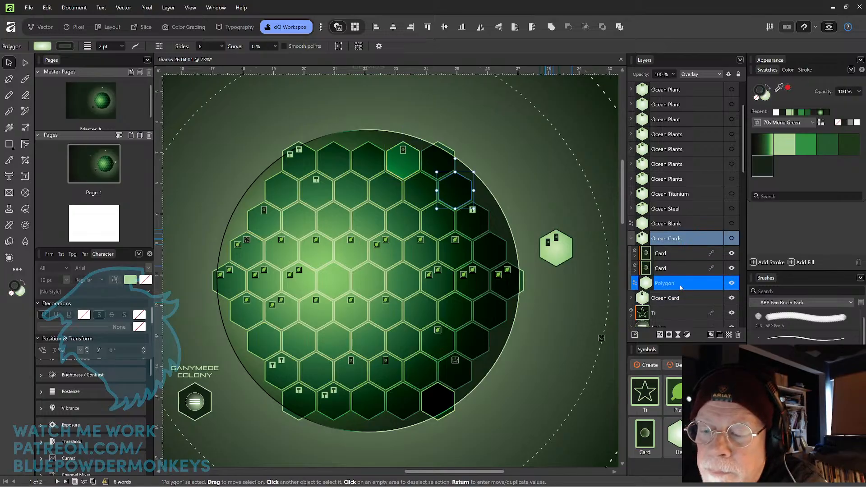
left_click(856, 123)
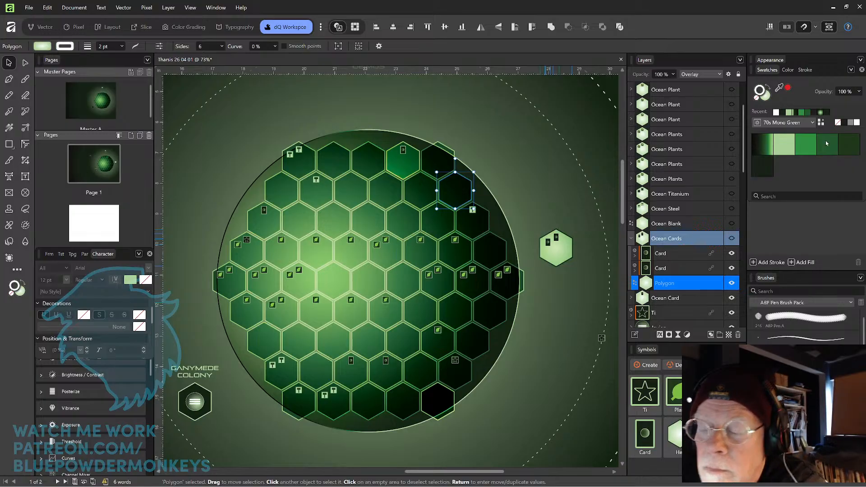
left_click(632, 239)
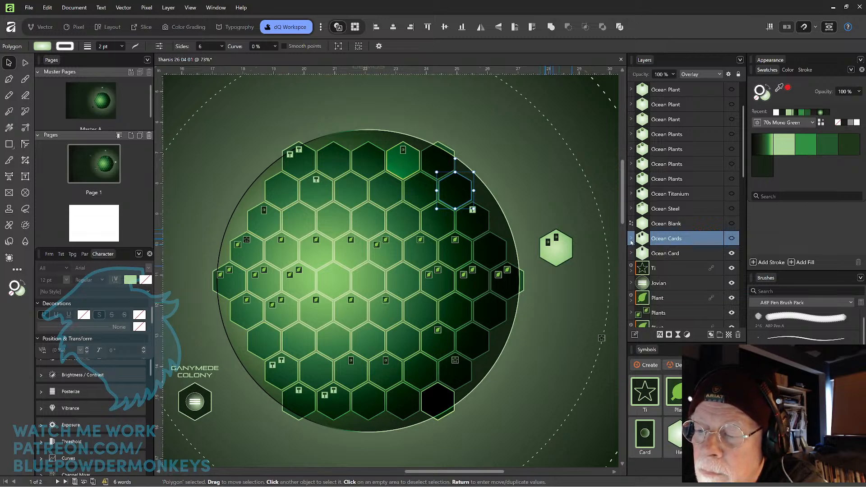
left_click(695, 228)
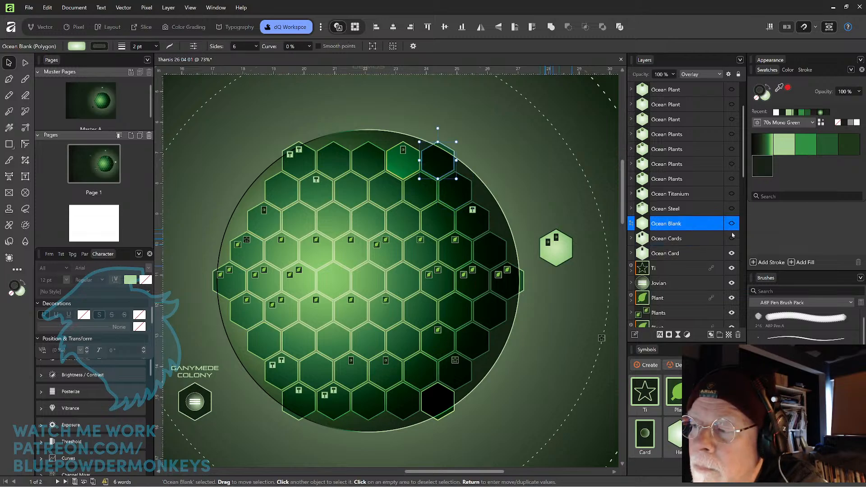
left_click(854, 124)
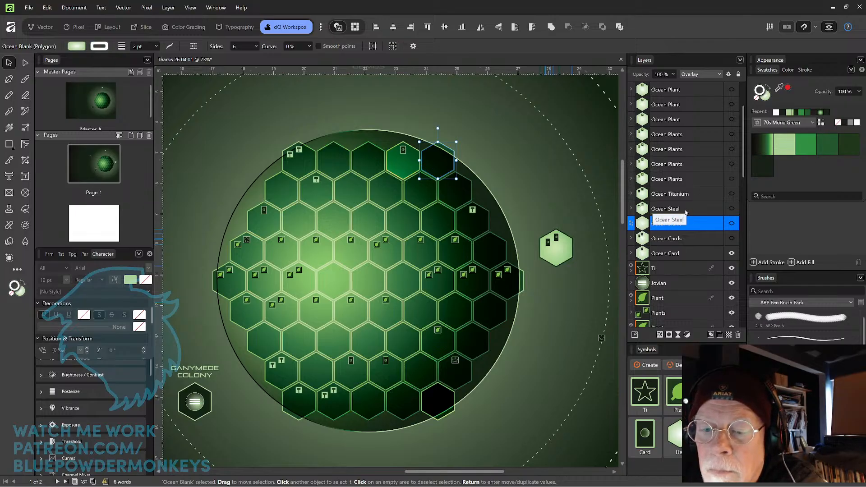
Set the stroke of the Polygon inside the Ocean Steel group to white.
left_click(685, 212)
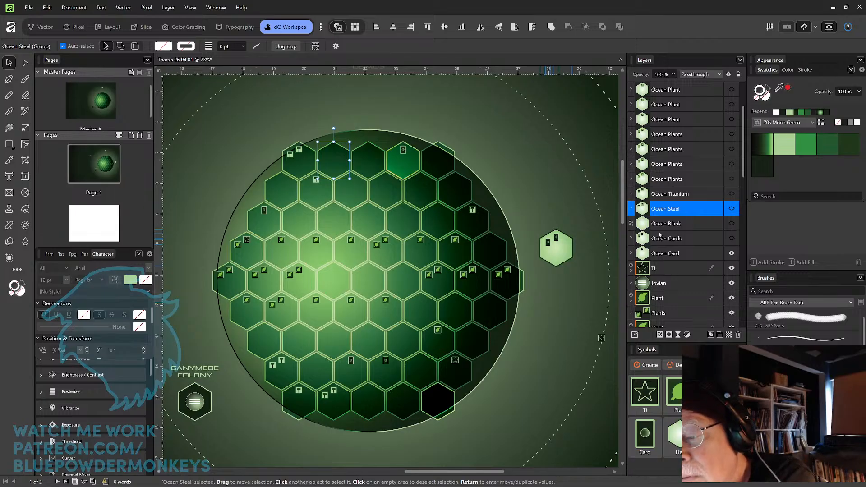
left_click(631, 208)
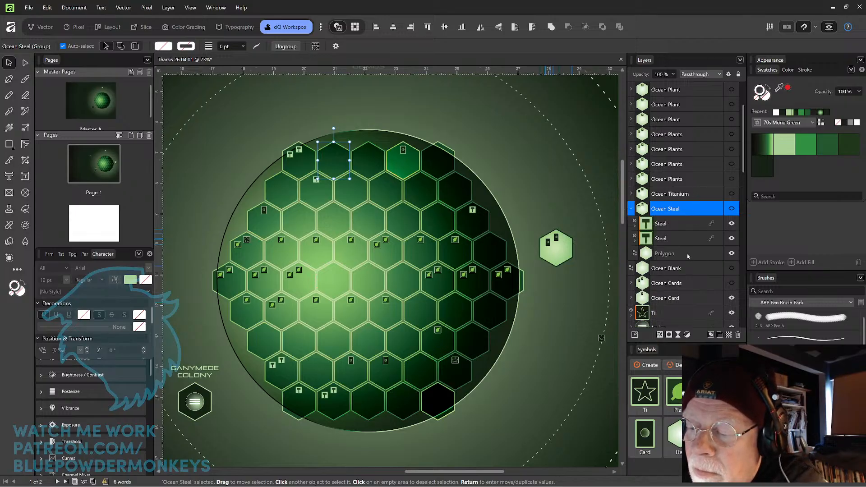
left_click(689, 253)
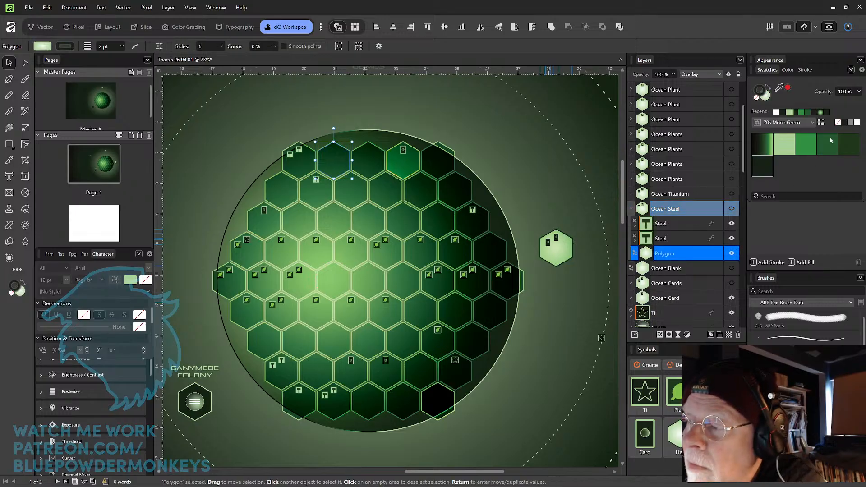
left_click(857, 122)
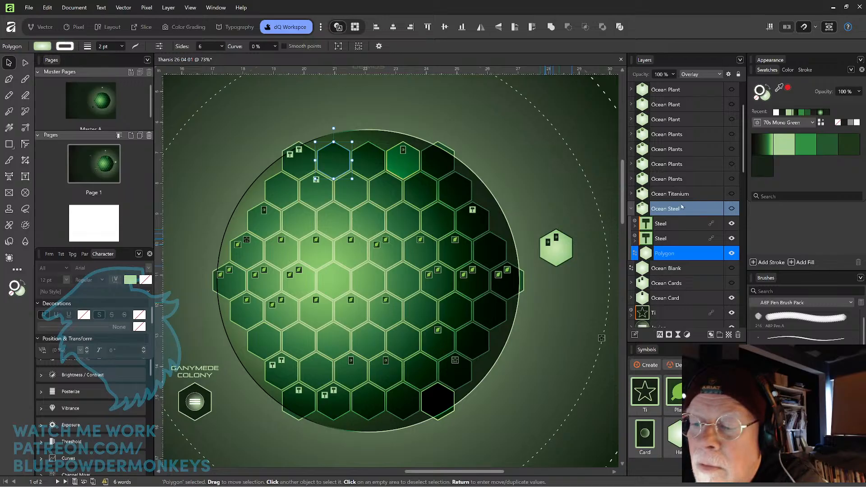
Show the Ocean Steel, Ocean Blank and Ocean Cards layers again, and collapse the Ocean Steel group.
left_click(732, 208)
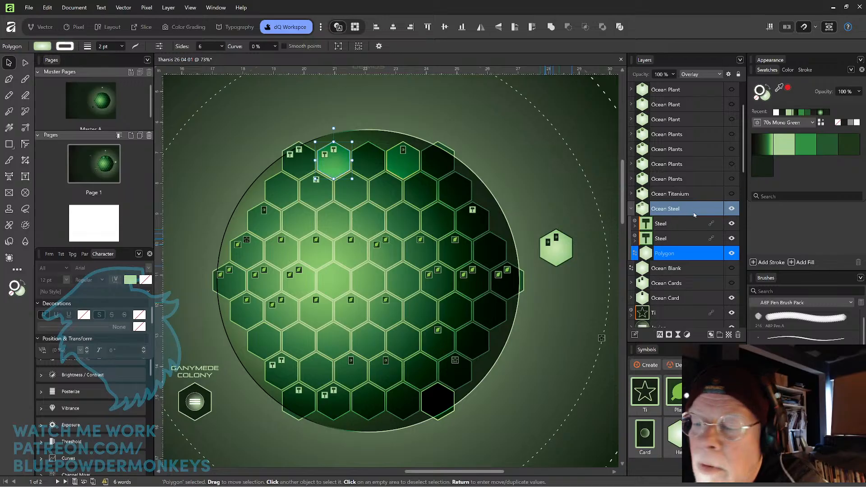
left_click(631, 208)
left_click(731, 223)
left_click(732, 239)
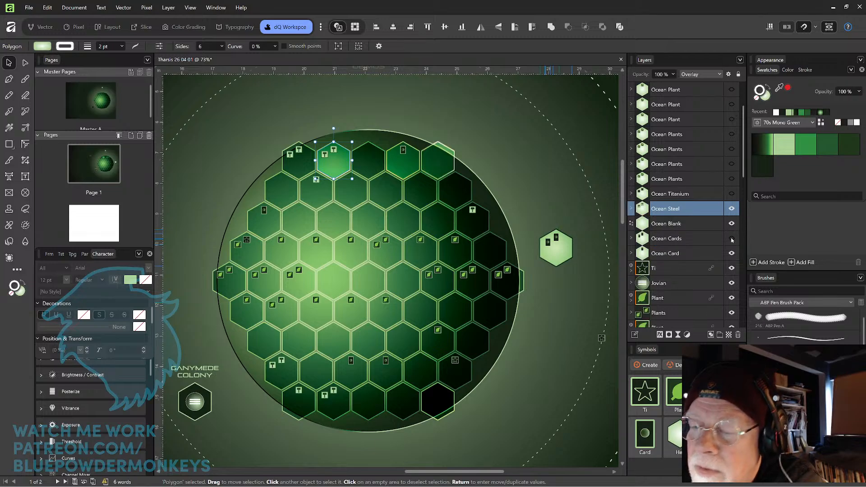
Give the Polygon in the Ocean Titanium group a white stroke and make the group visible.
left_click(632, 195)
left_click(692, 269)
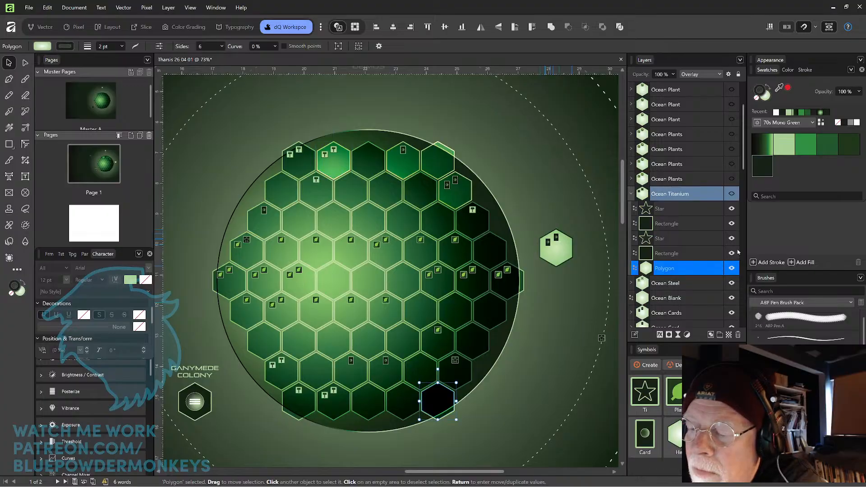
left_click(853, 124)
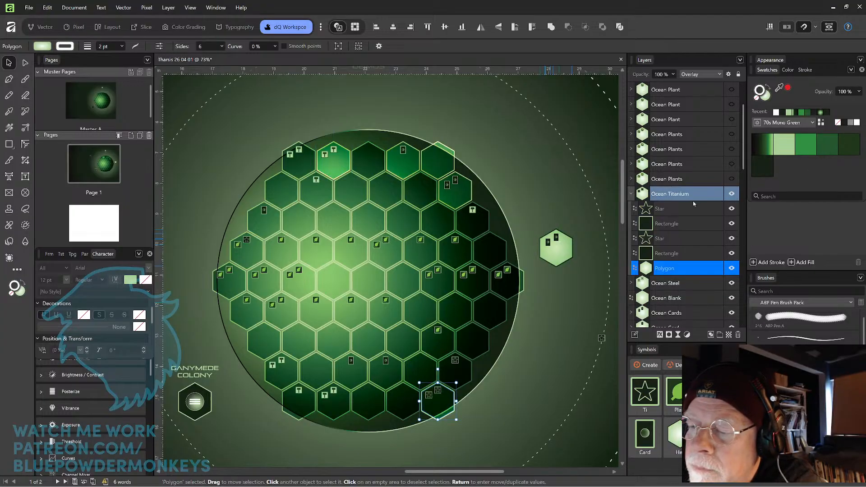
left_click(632, 194)
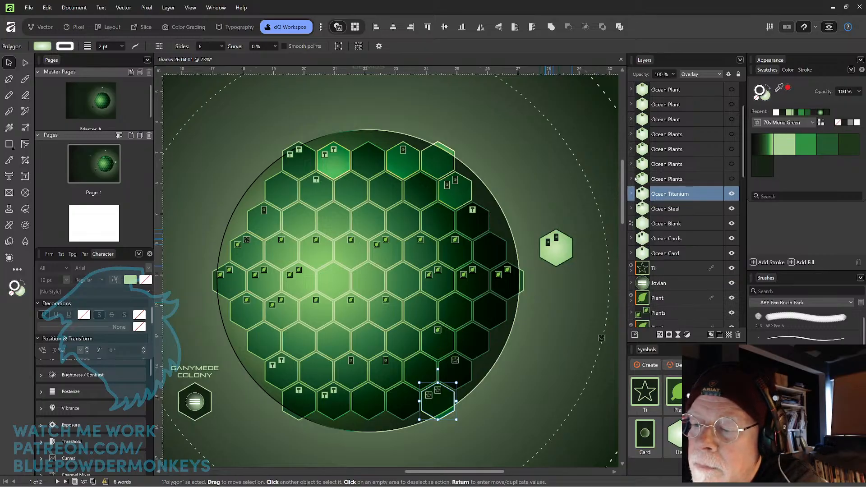
Apply a white stroke to the Hex symbol in the Ocean Plants group just above Ocean Titanium, and show that group.
left_click(631, 179)
left_click(706, 226)
left_click(857, 123)
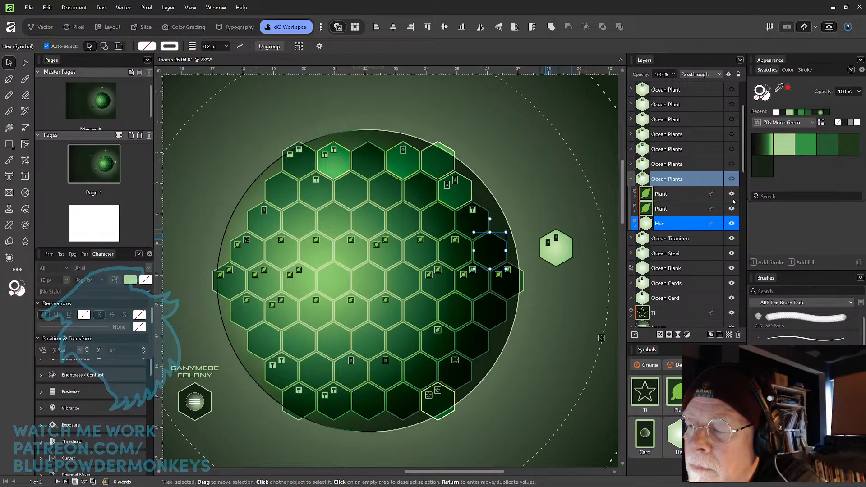
left_click(731, 179)
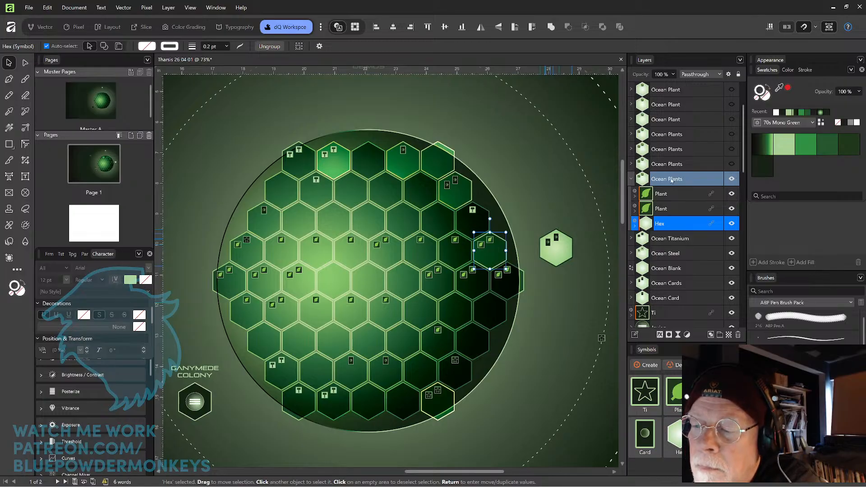
left_click(631, 179)
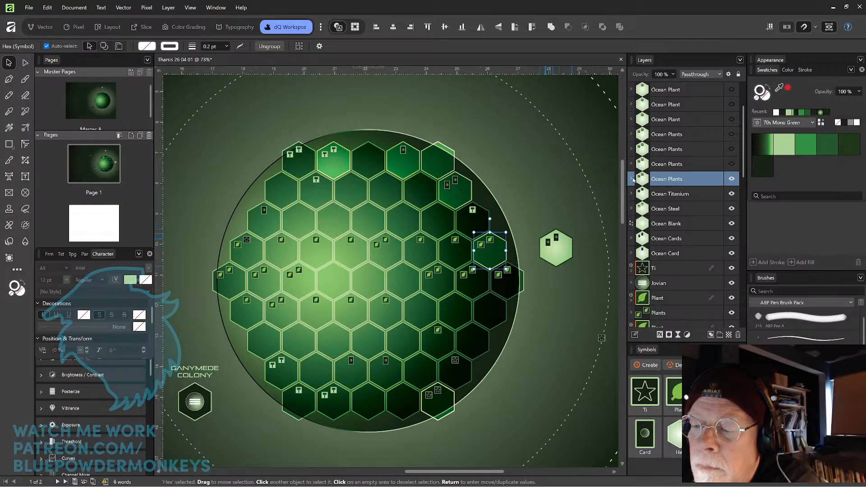
Expand the Hex symbol in the visible Ocean Plants group and the Ocean Titanium group to compare their contents.
left_click(631, 179)
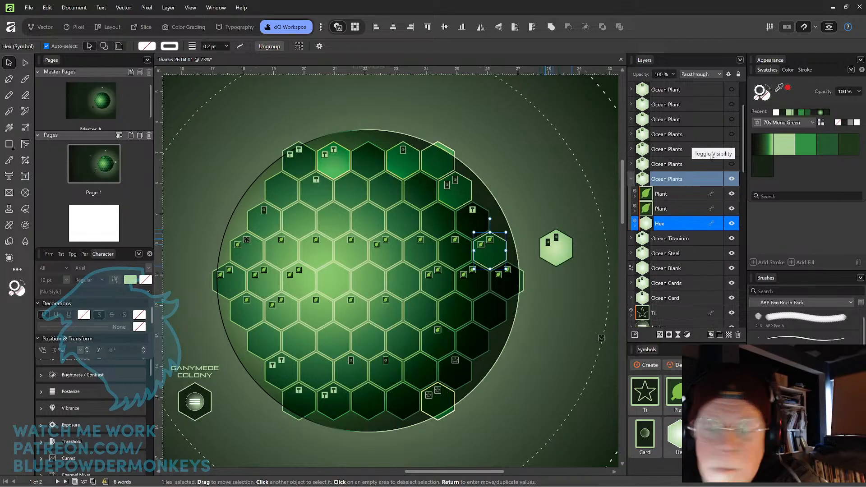
left_click(634, 224)
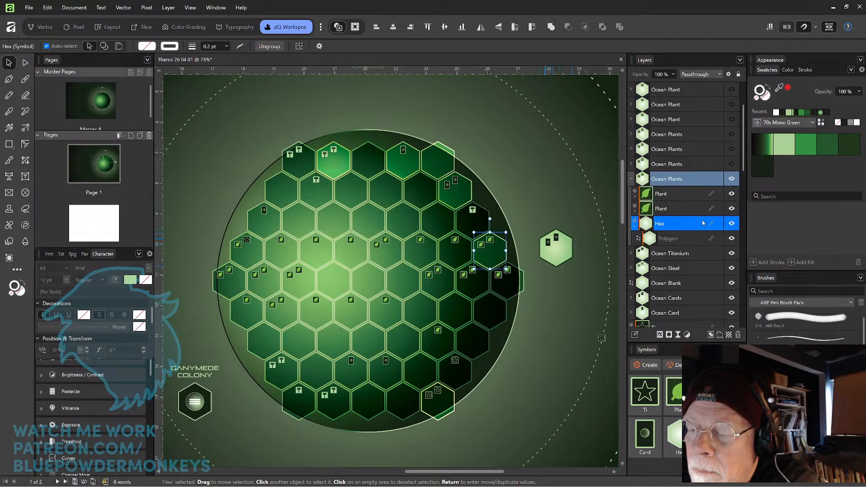
left_click(632, 253)
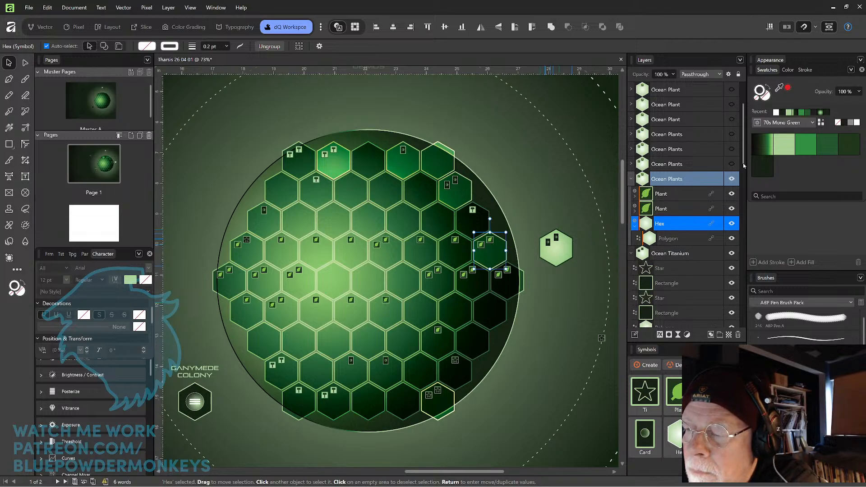
Collapse the expanded Hex symbol, Ocean Titanium group and Ocean Plants group in the layer list.
mouse_move(744, 166)
left_mouse_down()
mouse_move(744, 176)
mouse_move(746, 157)
left_mouse_up()
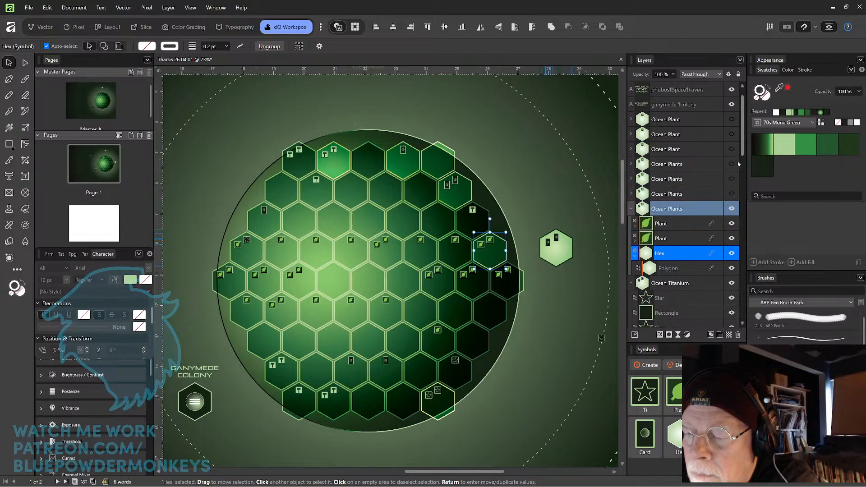
left_click(634, 256)
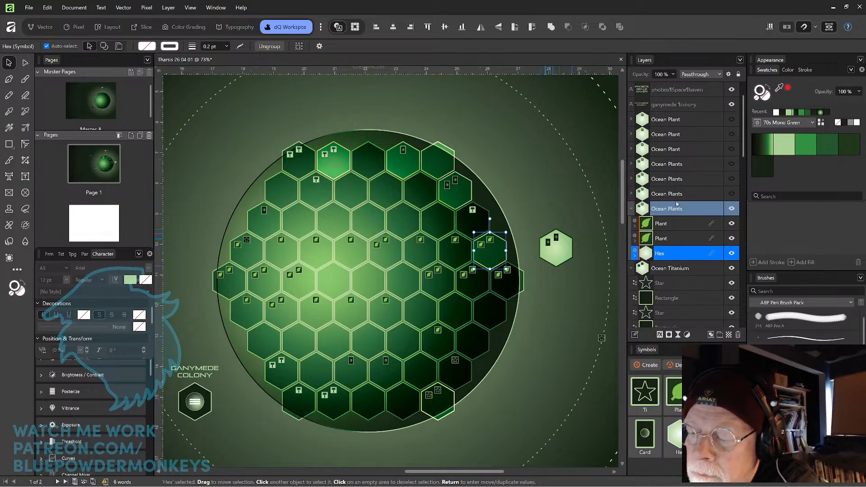
left_click(632, 268)
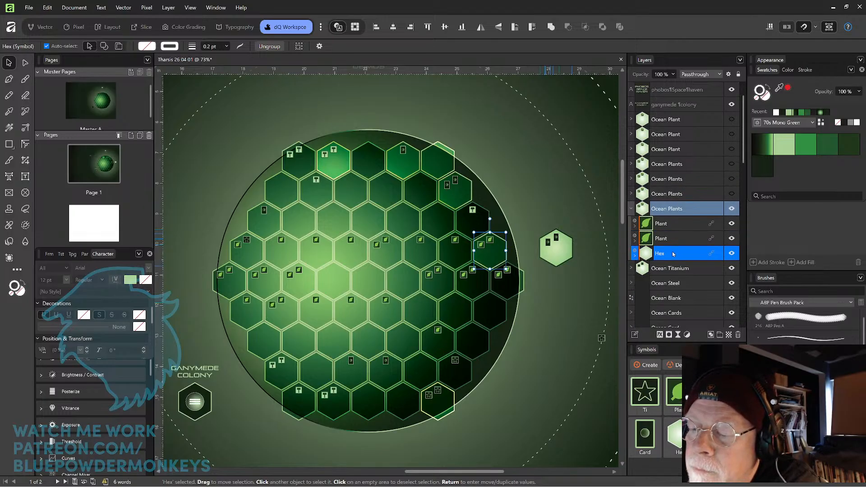
left_click(631, 208)
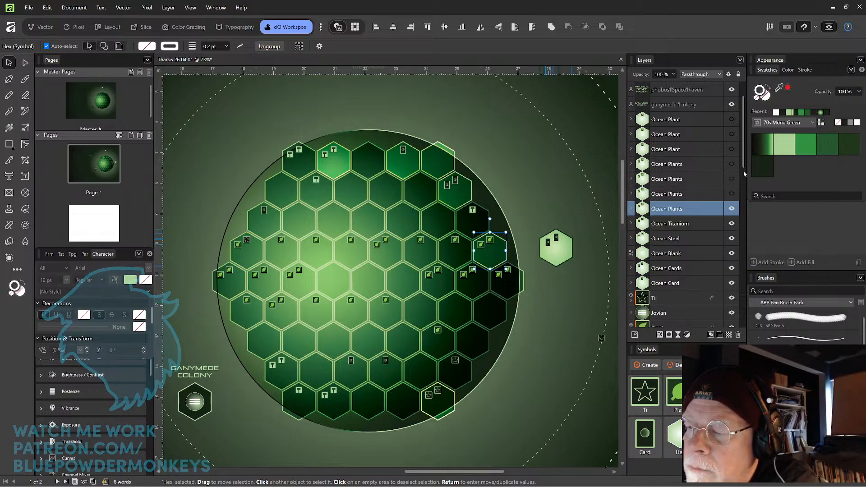
left_click_drag(745, 167, 745, 150)
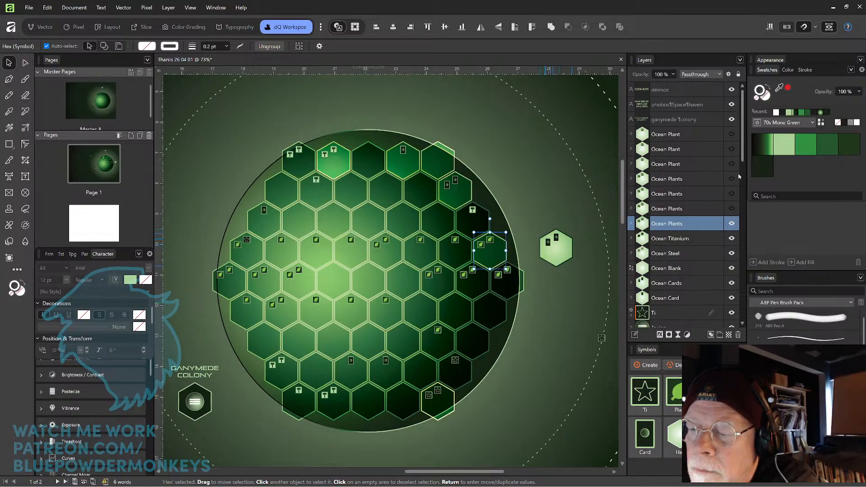
Examine the Hex symbol and its Polygon inside the hidden Ocean Plants group directly above the visible one.
left_click(630, 208)
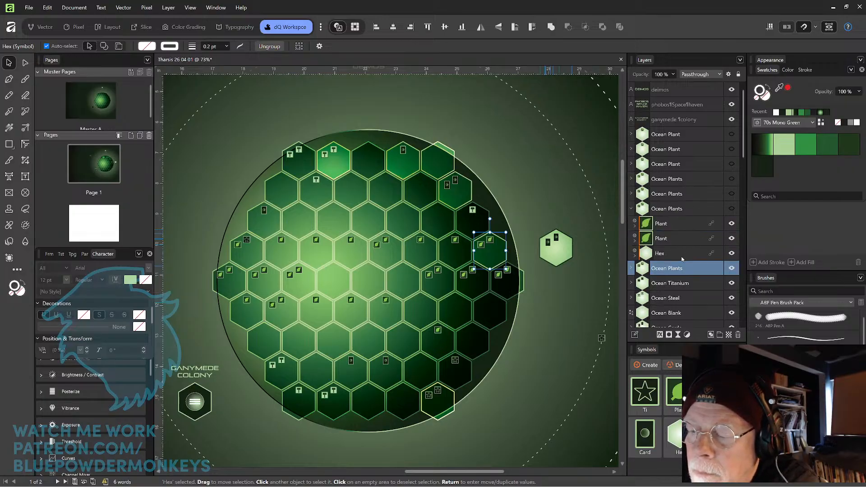
left_click(633, 256)
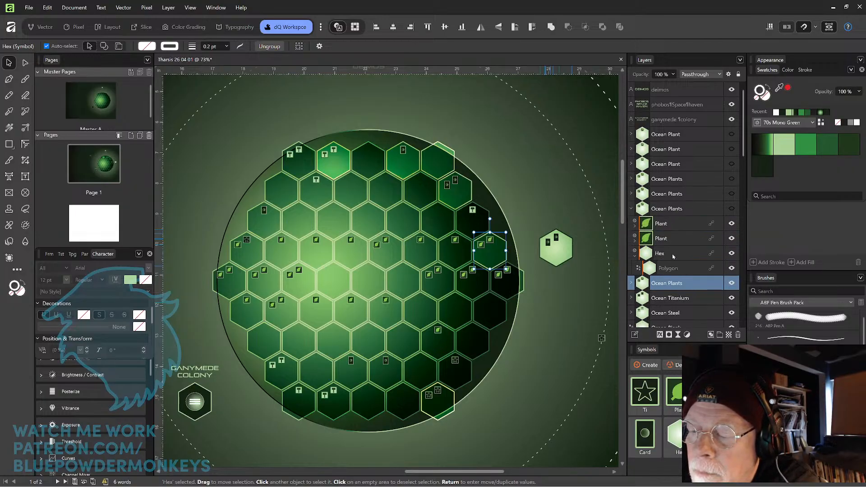
left_click(675, 260)
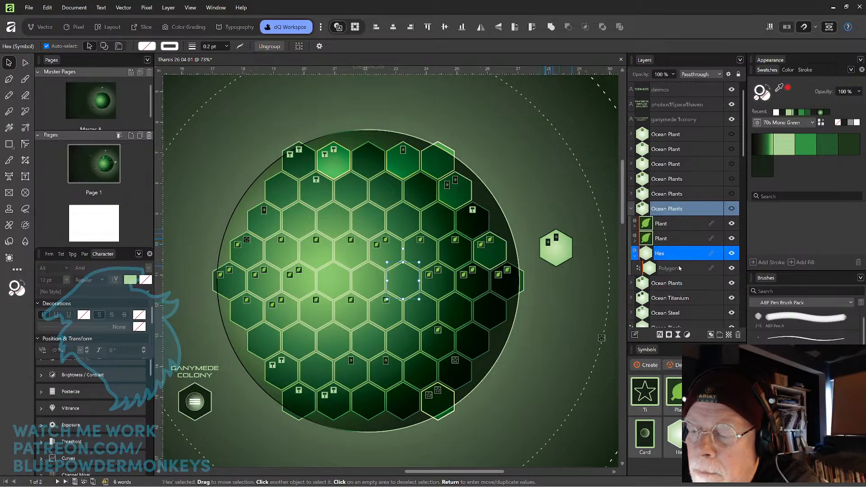
left_click(680, 269)
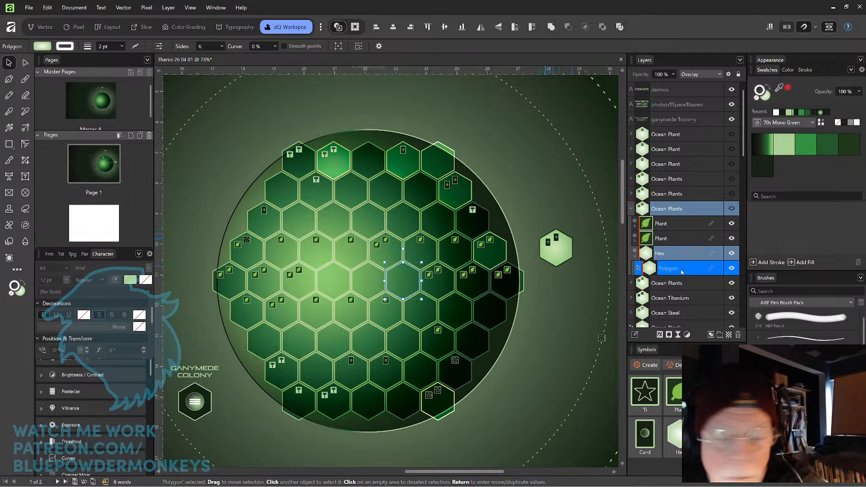
left_click(688, 256)
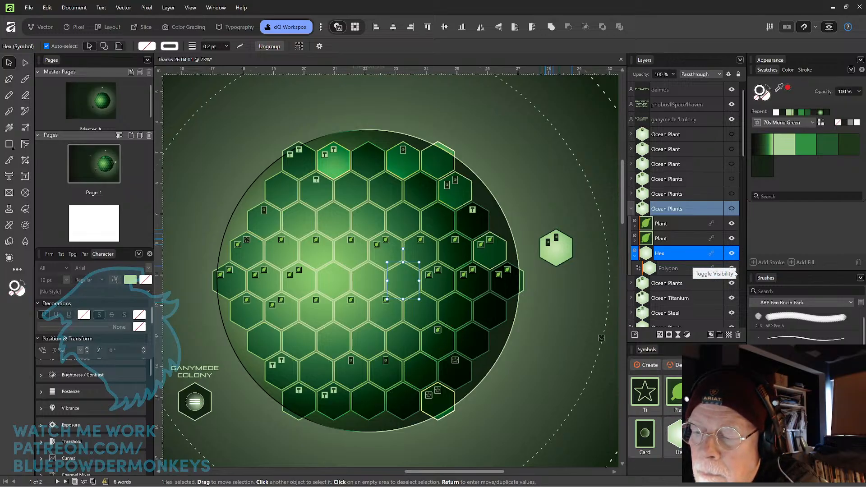
left_click(632, 209)
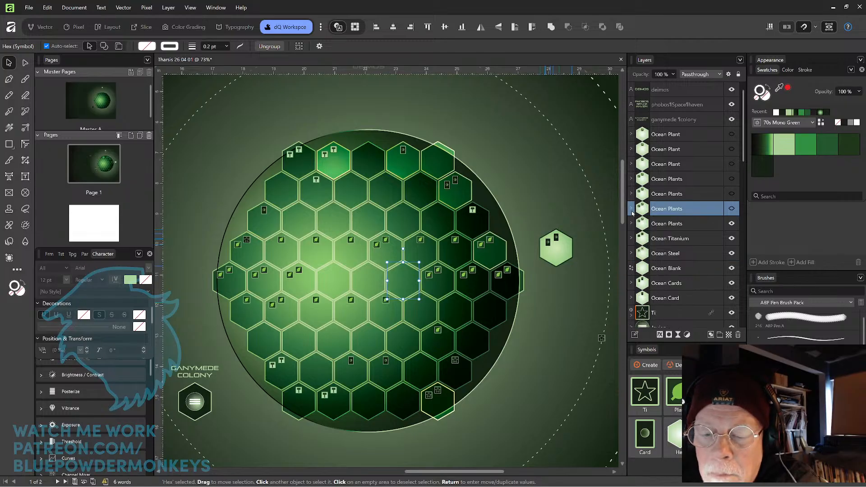
Make the three hidden Ocean Plants groups and the three hidden Ocean Plant groups visible and clear the selection.
left_click(700, 199)
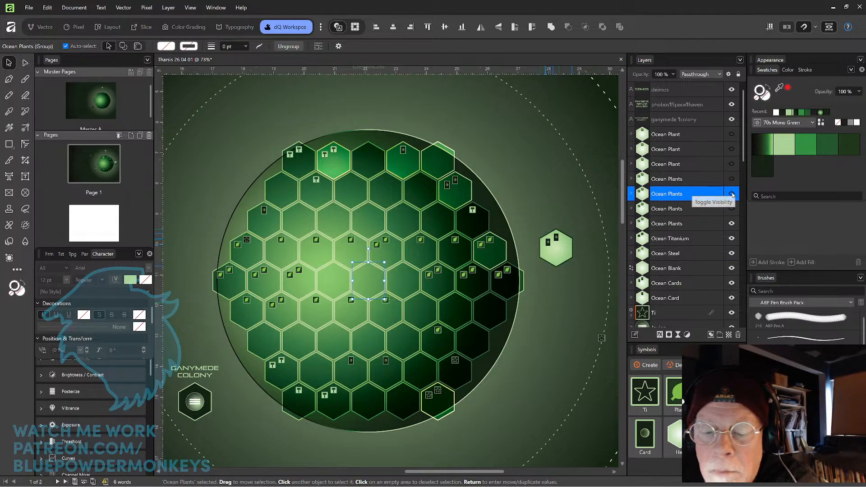
left_click(732, 209)
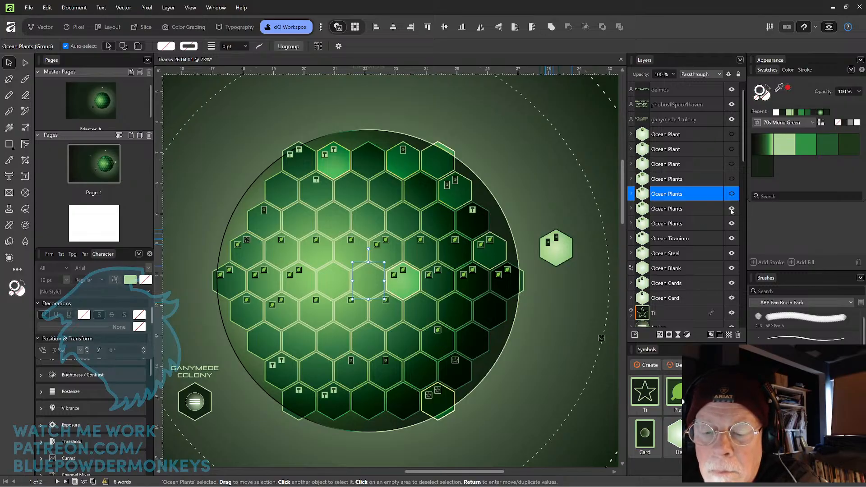
left_click(731, 194)
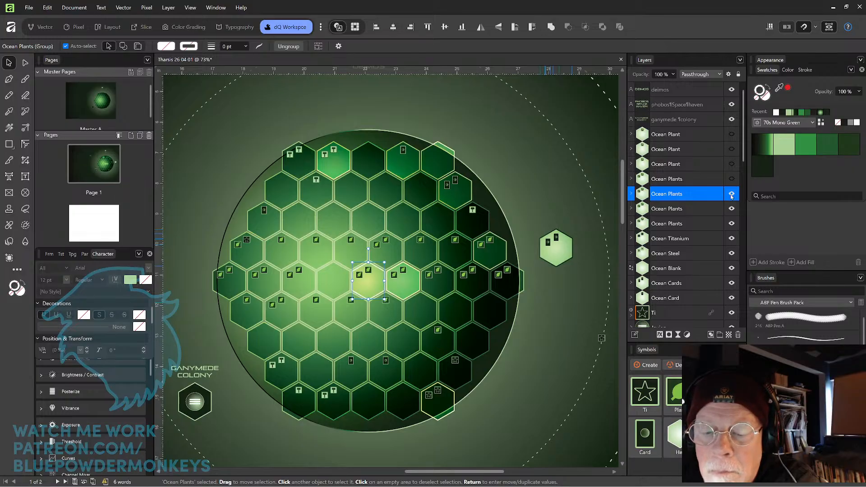
left_click(732, 179)
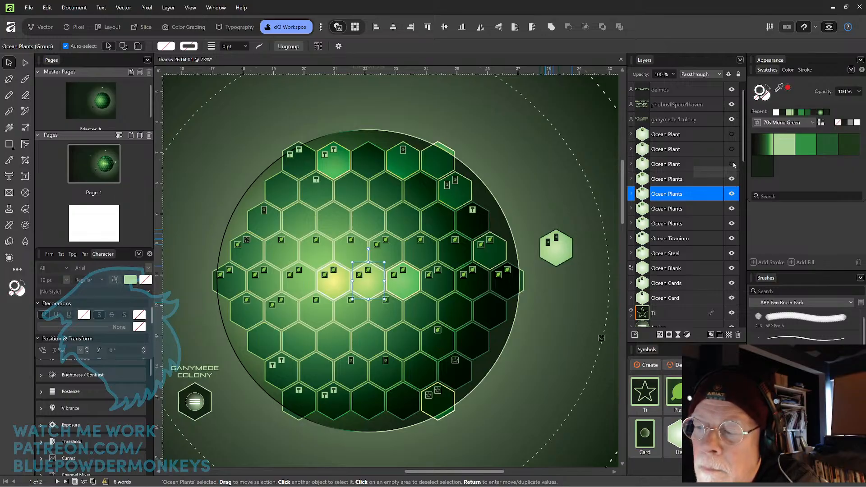
left_click(732, 164)
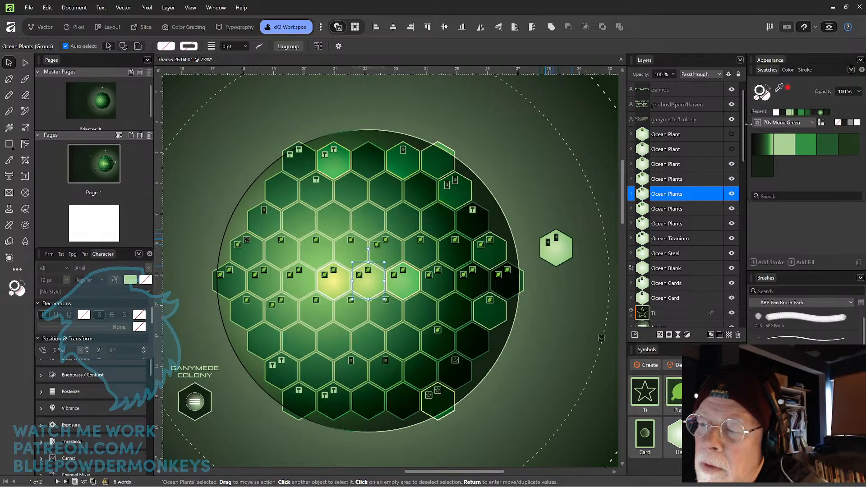
left_click(731, 149)
left_click(732, 134)
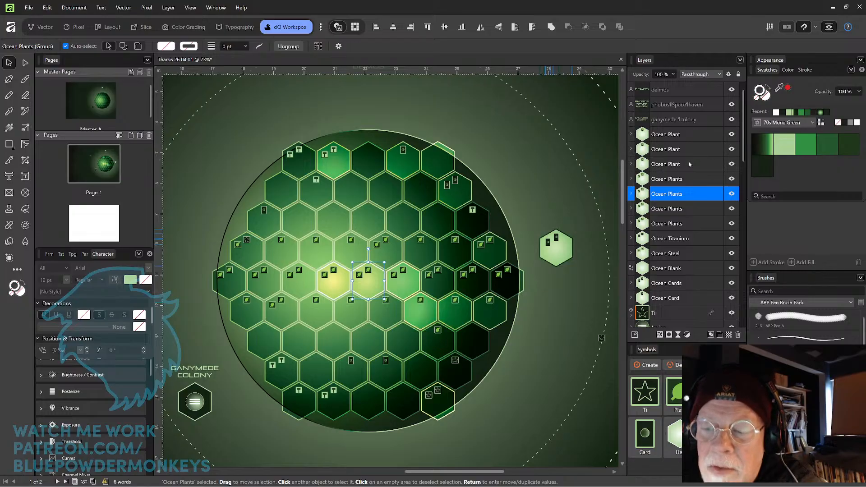
left_click(597, 153)
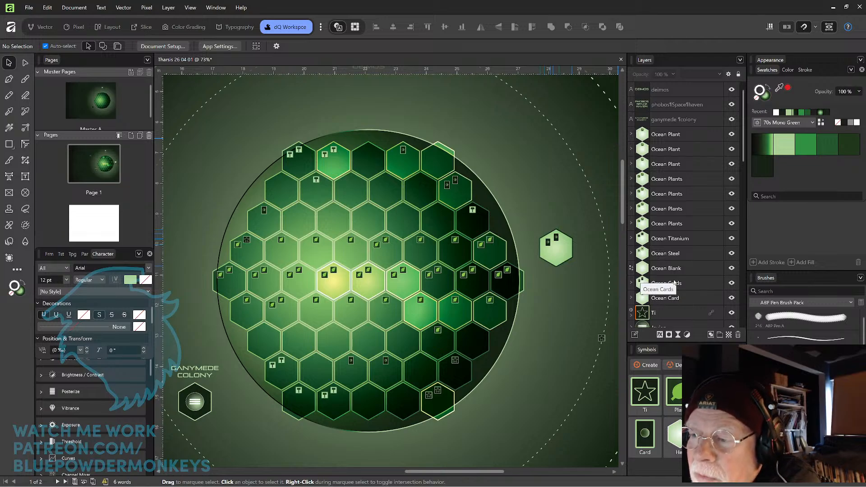
Expand the Ocean Card group and select its Polygon layer.
left_click(632, 298)
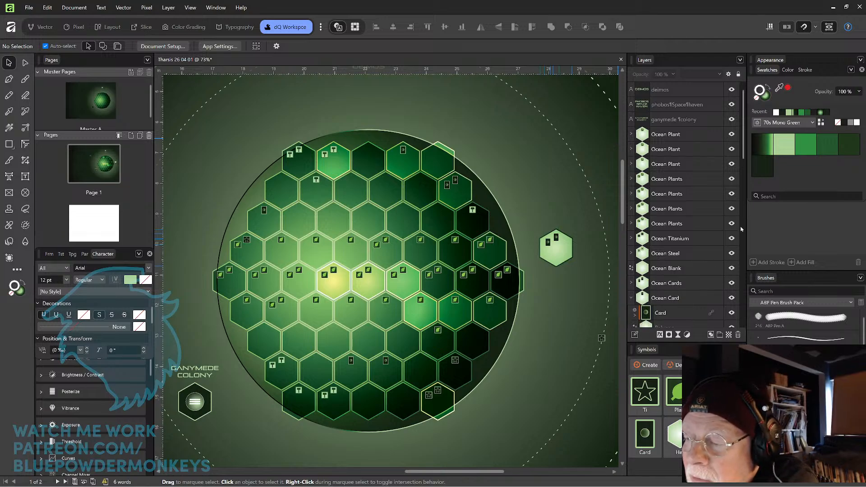
left_click_drag(744, 159, 744, 182)
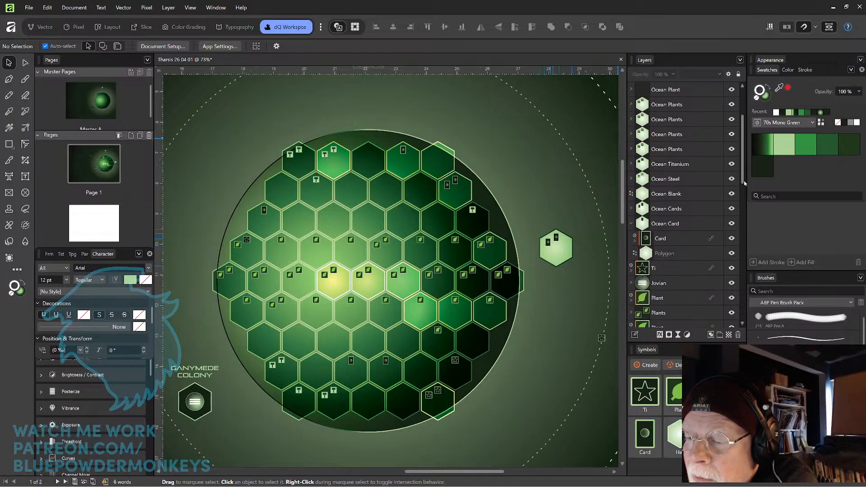
left_click(682, 255)
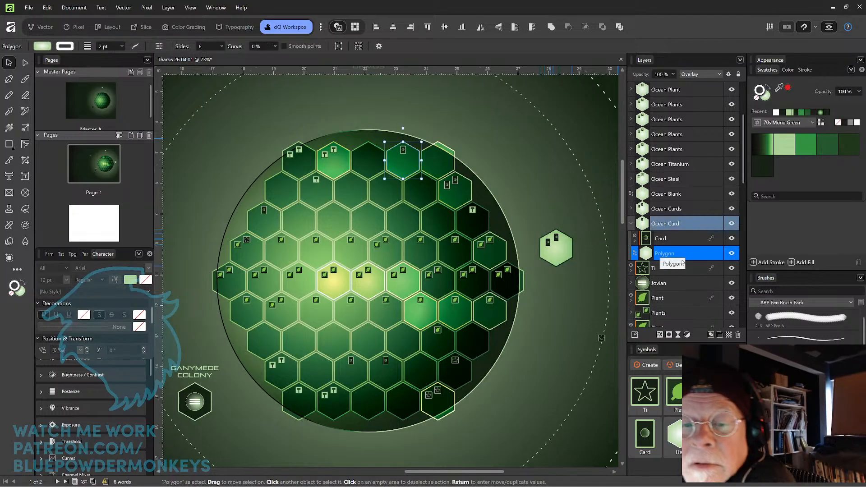
Try to replace the Ocean Card group's Polygon with a Hex symbol instance placed beneath the Card, and undo the changes.
key("Delete")
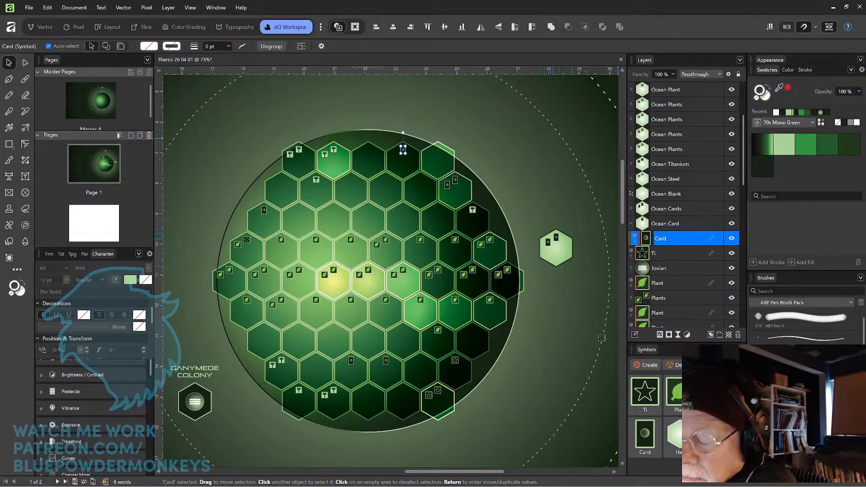
left_click_drag(677, 442, 507, 170)
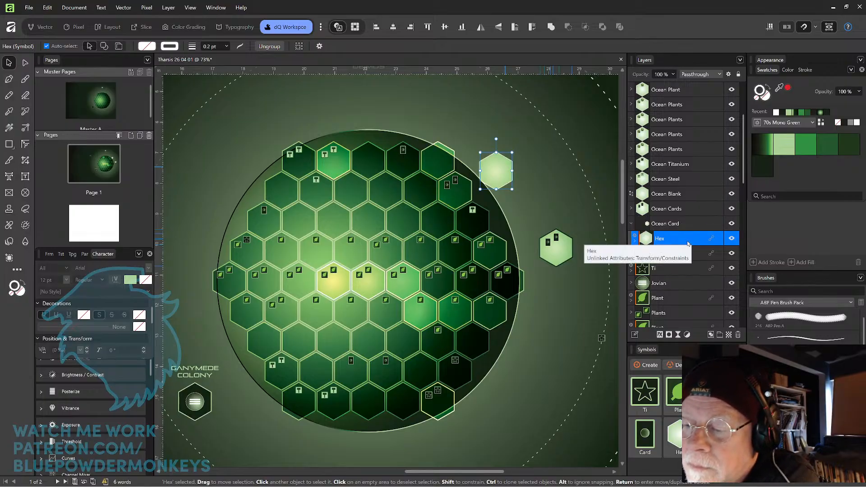
left_click_drag(688, 246, 695, 259)
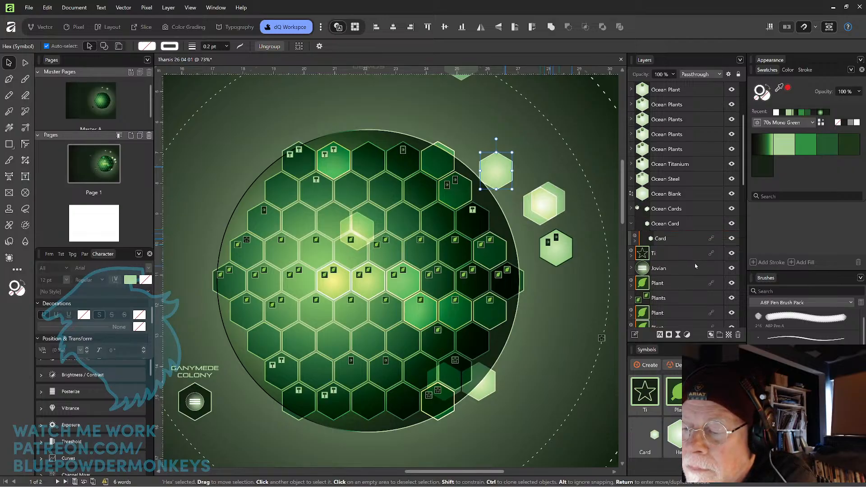
key("ctrl+z")
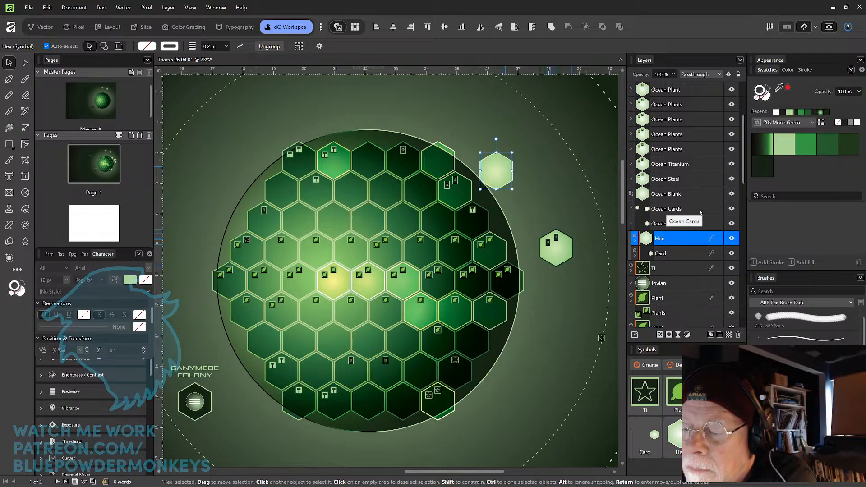
left_click_drag(691, 234, 694, 255)
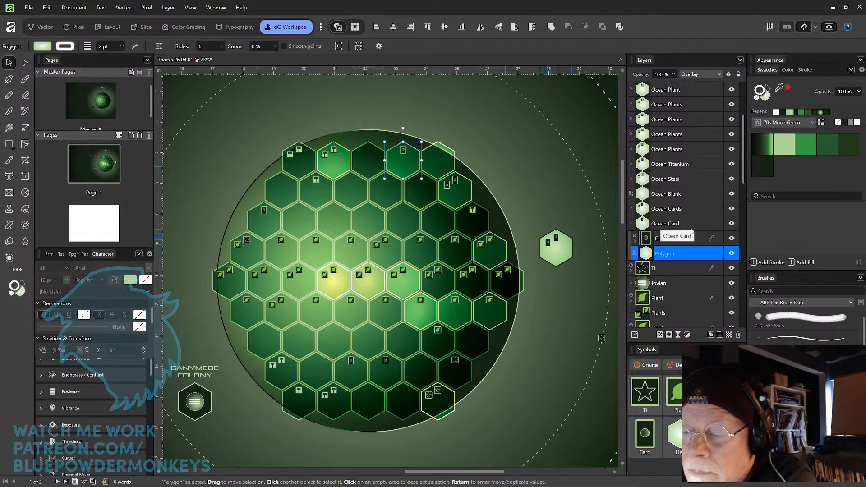
Replace the Ocean Card group's Polygon with a Hex symbol instance snapped onto the same hex, and collapse the group.
left_click_drag(680, 435, 513, 179)
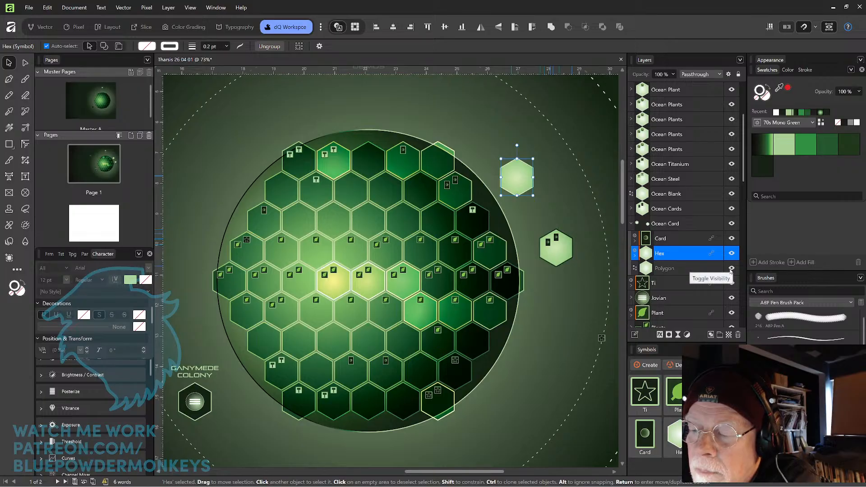
left_click_drag(518, 189, 408, 172)
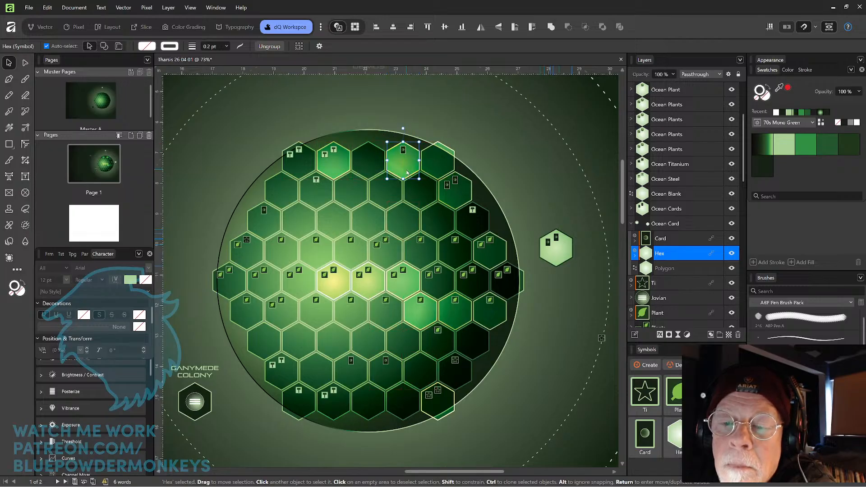
left_click(699, 269)
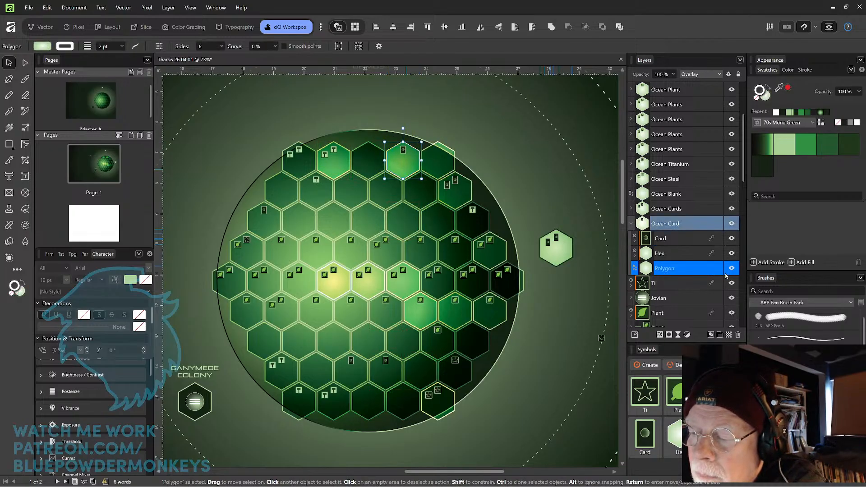
left_click(737, 336)
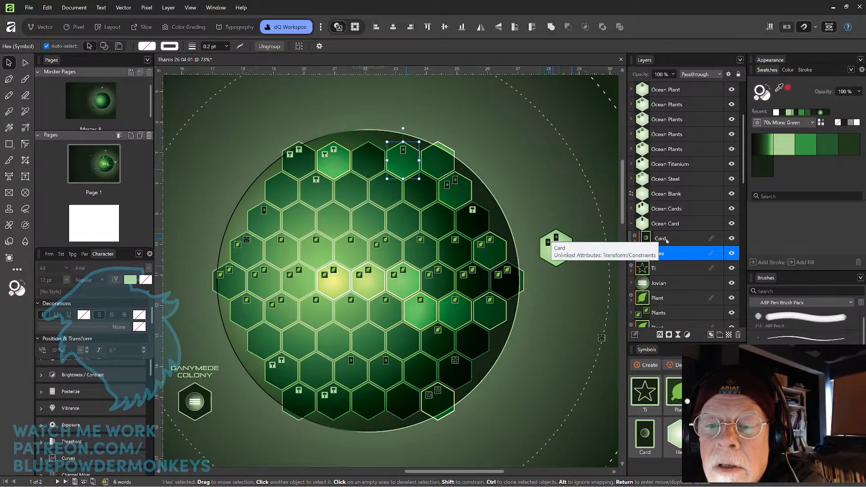
left_click(520, 180)
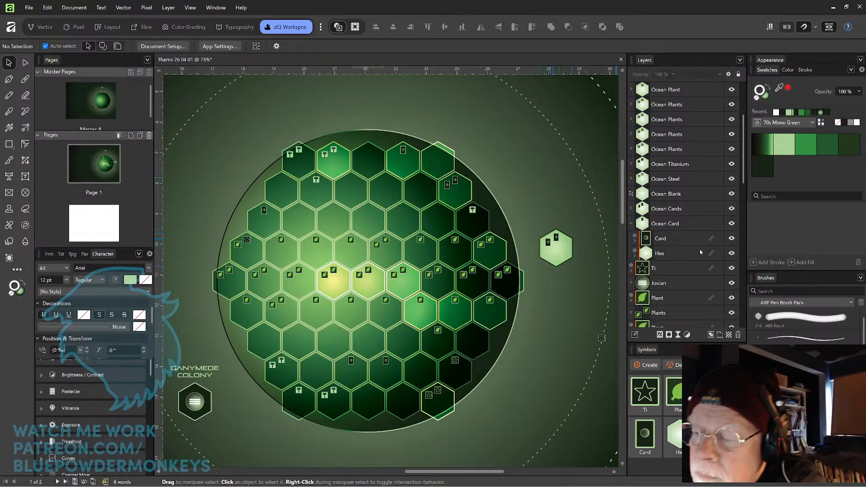
left_click(631, 224)
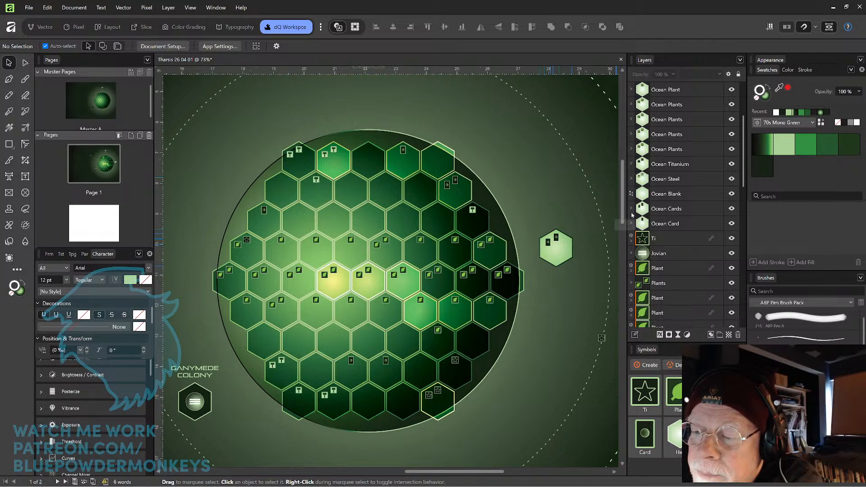
Expand the Ocean Cards group and add a Hex symbol instance above its Polygon, positioned over the board hex with two card icons.
left_click(631, 208)
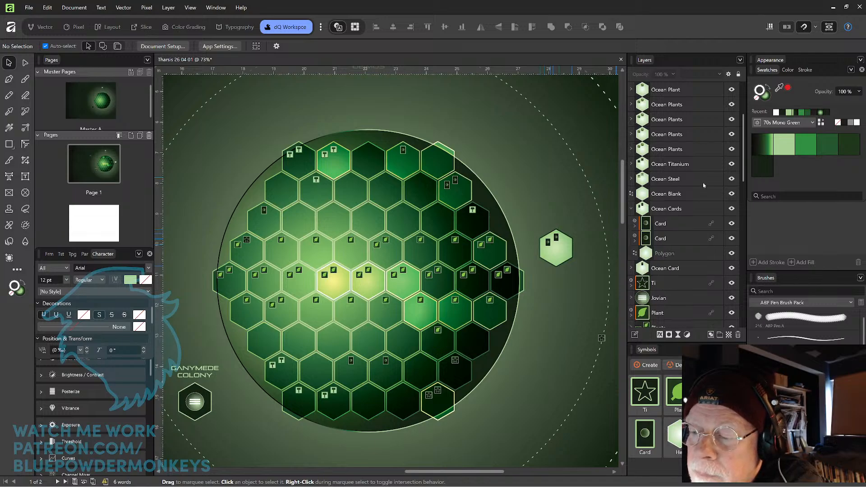
left_click(695, 253)
left_click_drag(675, 435, 462, 196)
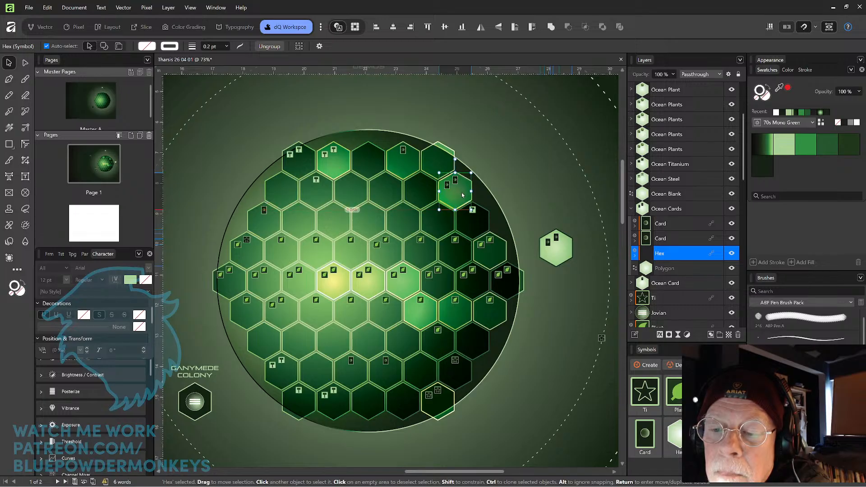
scroll(463, 195, "up", 5)
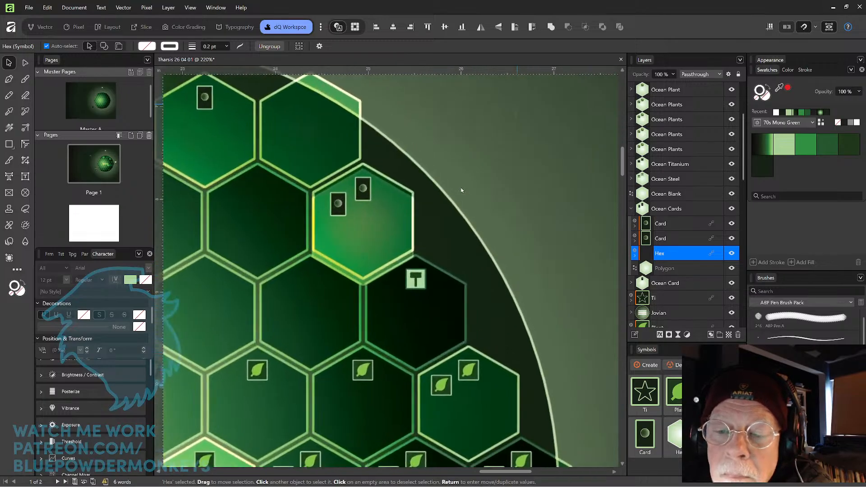
left_click_drag(395, 238, 395, 233)
scroll(402, 221, "down", 4)
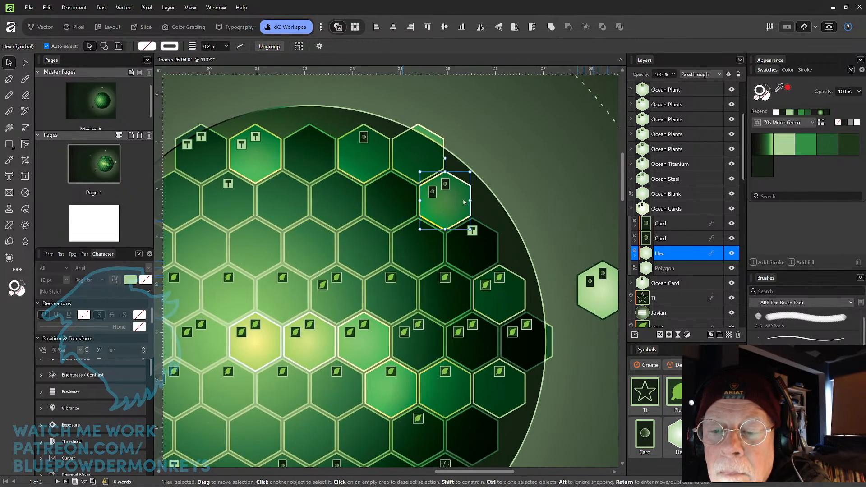
Fine-tune the Ocean Cards group's Hex instance so it snaps into line with the surrounding board hexes, and clear the selection.
left_click_drag(456, 208, 458, 209)
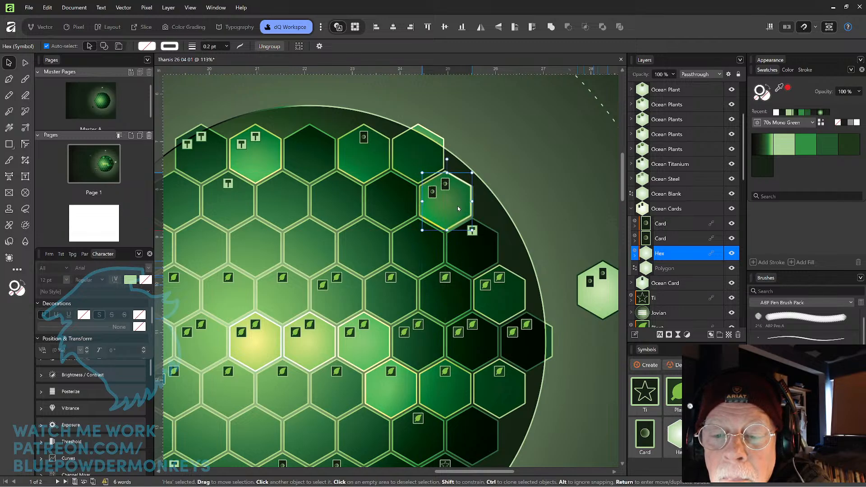
key("ctrl+0")
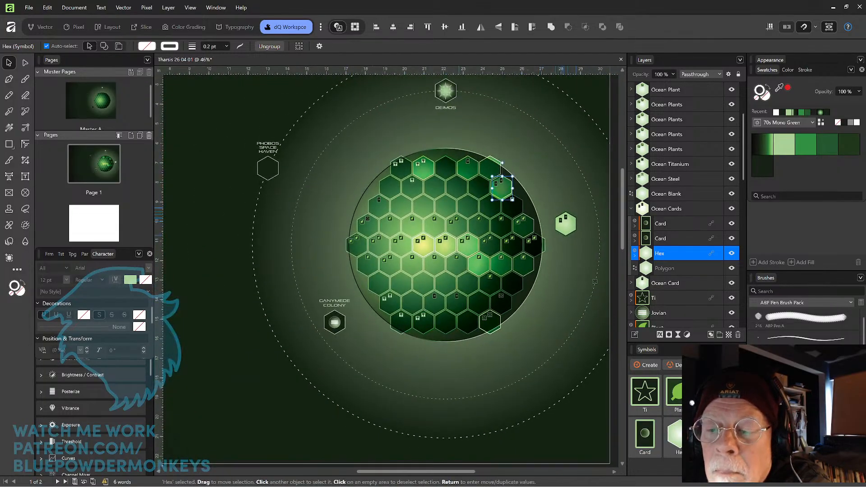
scroll(554, 161, "up", 2)
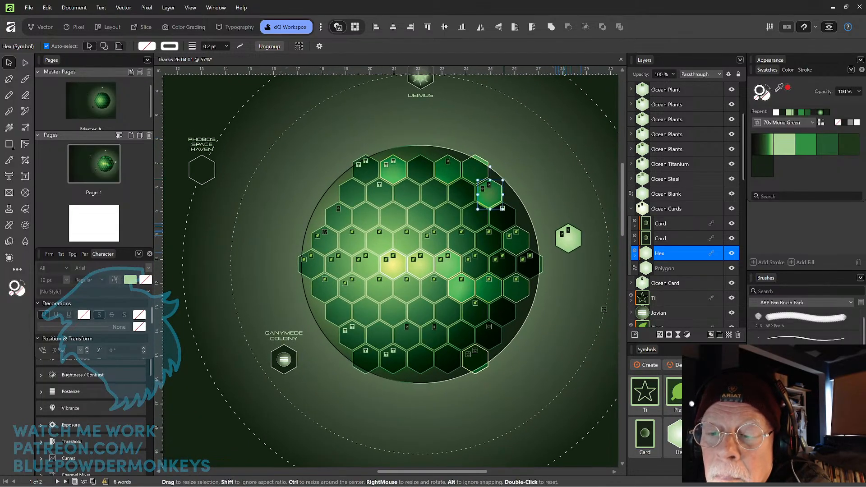
left_click_drag(496, 198, 494, 197)
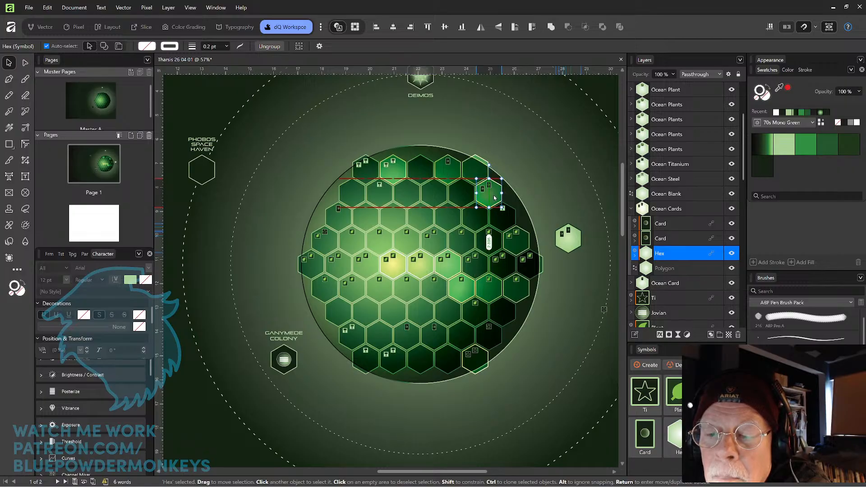
left_click_drag(495, 198, 494, 197)
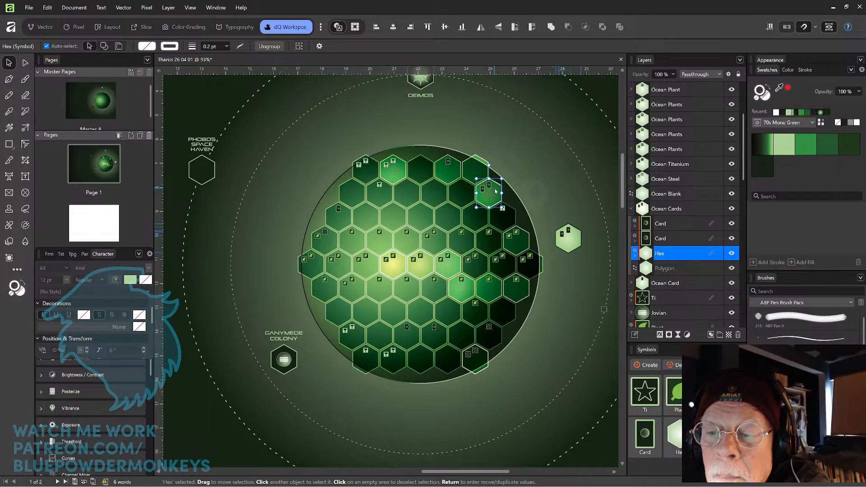
scroll(495, 191, "up", 5)
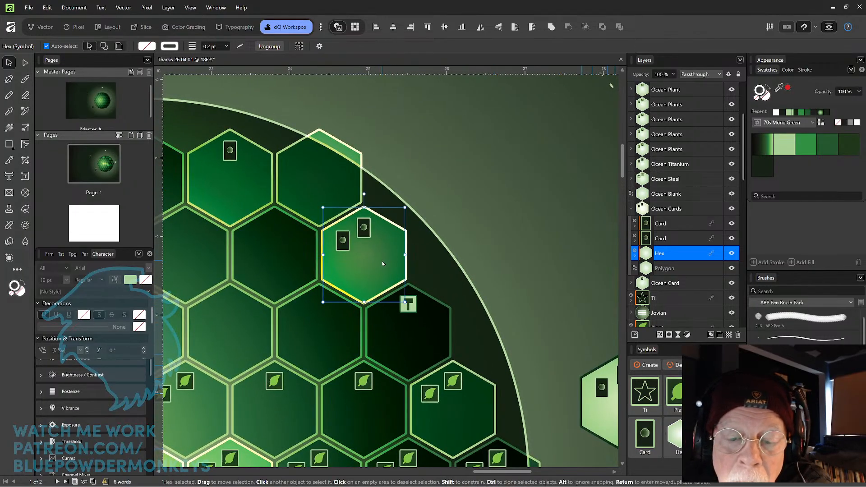
left_click_drag(390, 265, 392, 266)
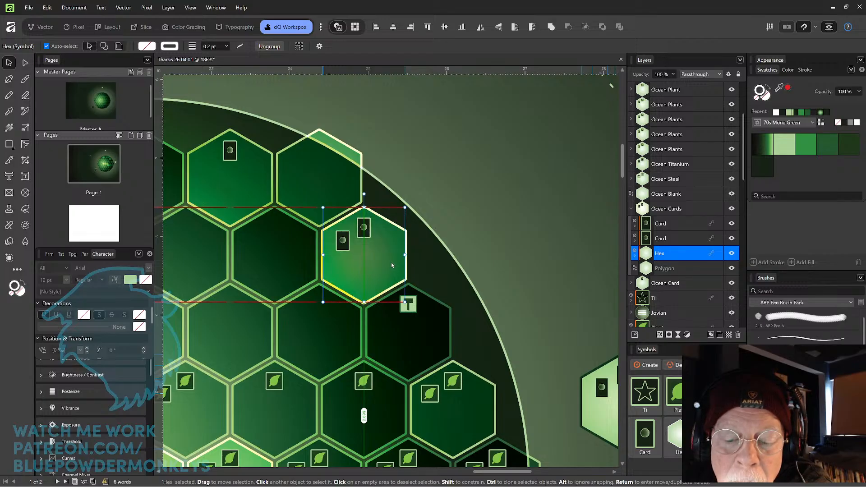
left_click_drag(391, 265, 391, 265)
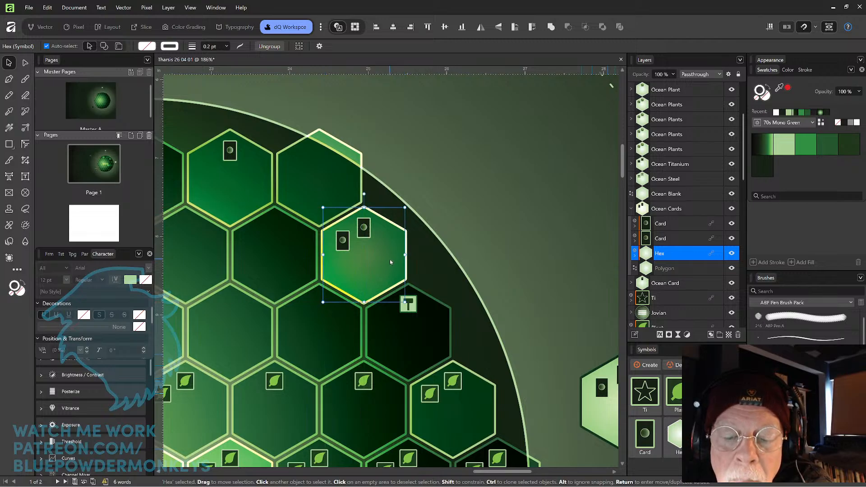
left_click(504, 168)
scroll(504, 167, "down", 6)
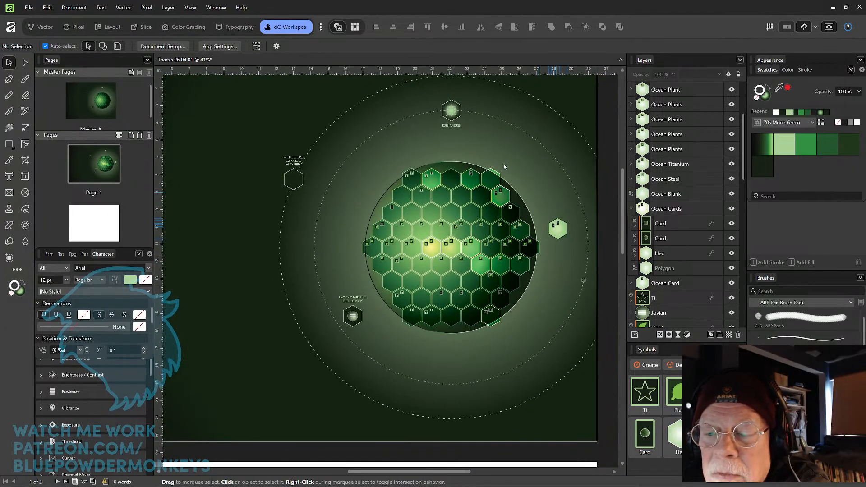
scroll(504, 167, "up", 4)
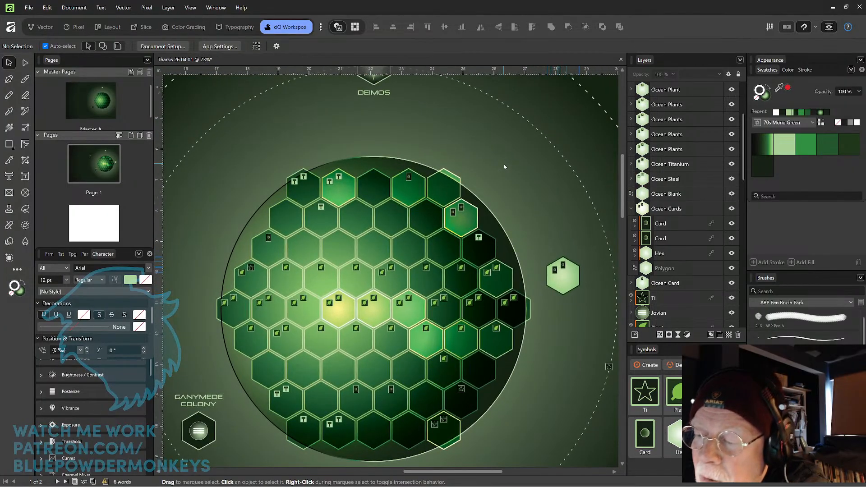
Delete the Polygon from the Ocean Cards group and collapse the group.
left_click(684, 268)
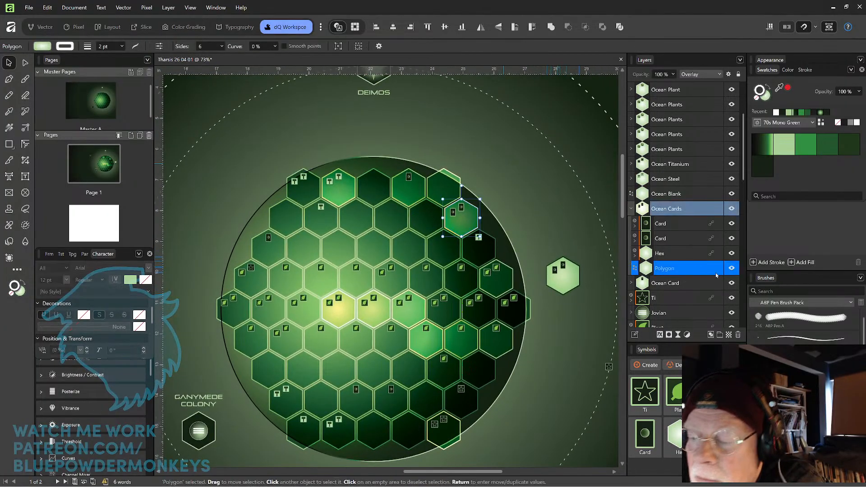
key("Delete")
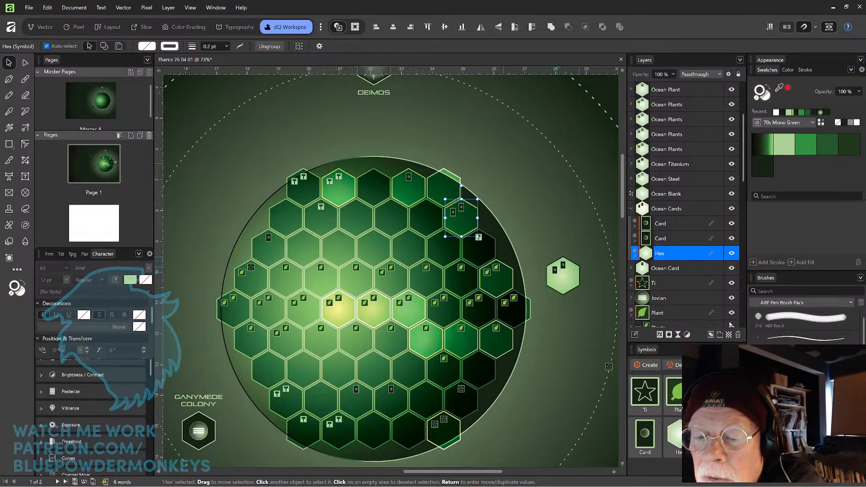
left_click(526, 187)
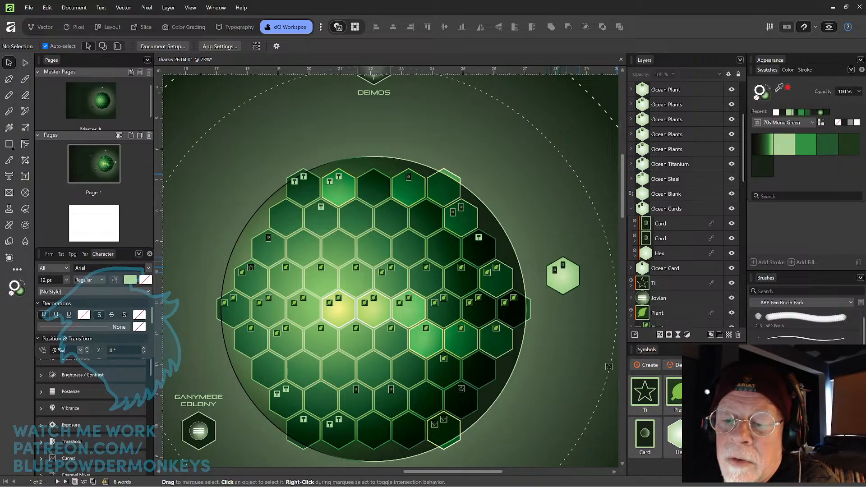
left_click(632, 209)
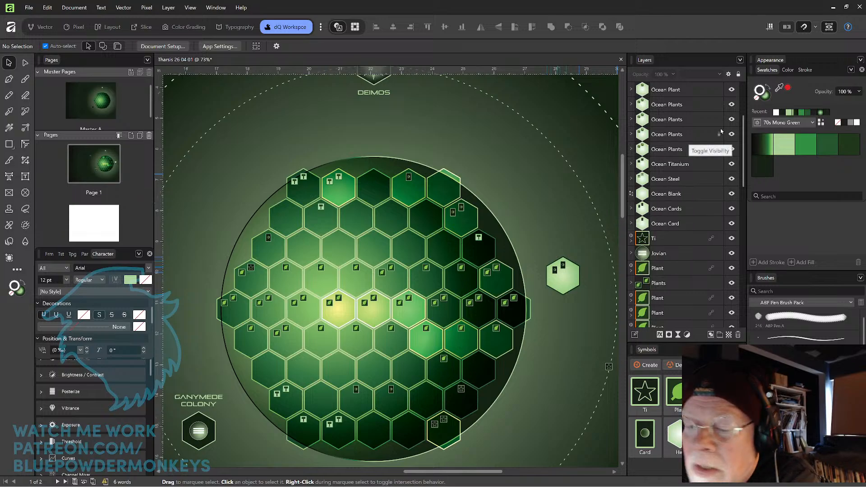
Add a Hex symbol instance in the empty space beside the board's upper-right edge and delete the Ocean Blank polygon.
left_click(693, 195)
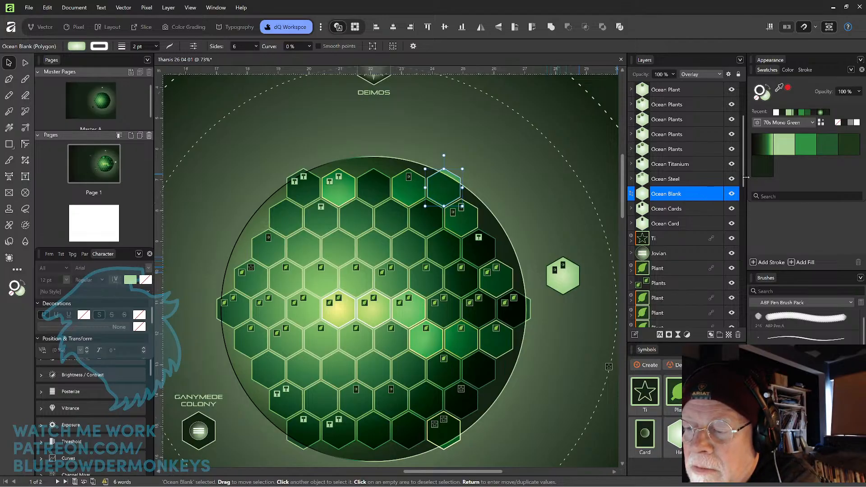
left_click(732, 194)
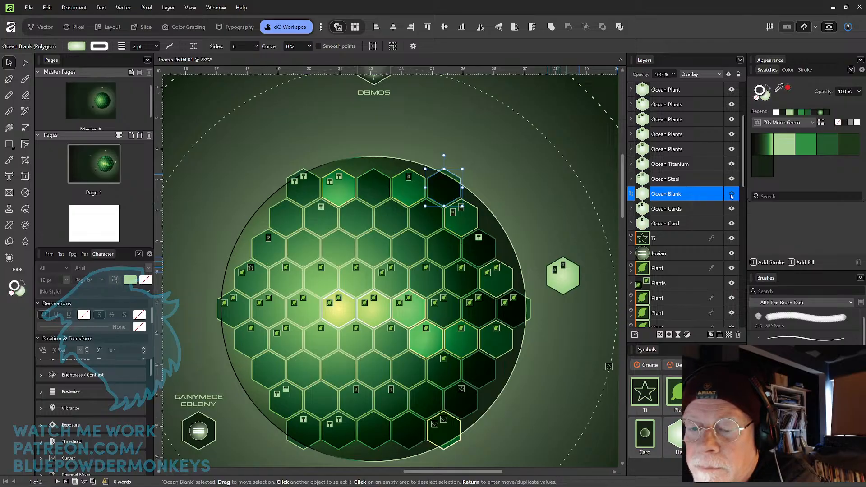
left_click(732, 194)
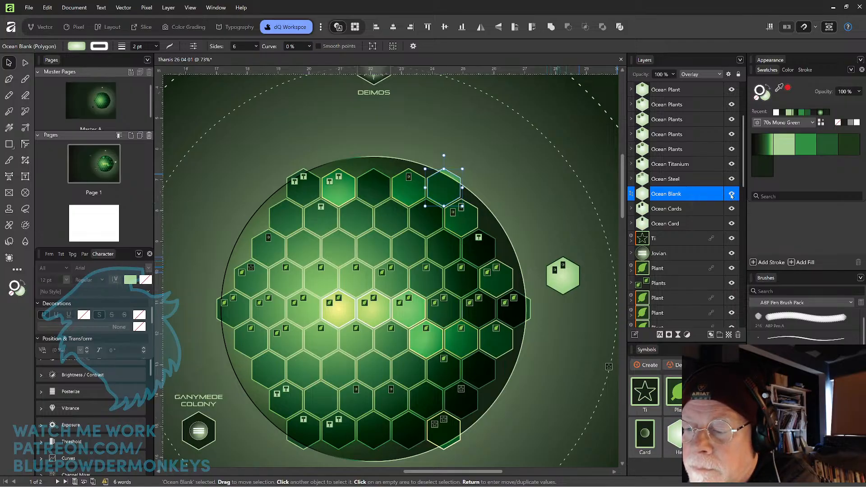
left_click_drag(678, 434, 514, 193)
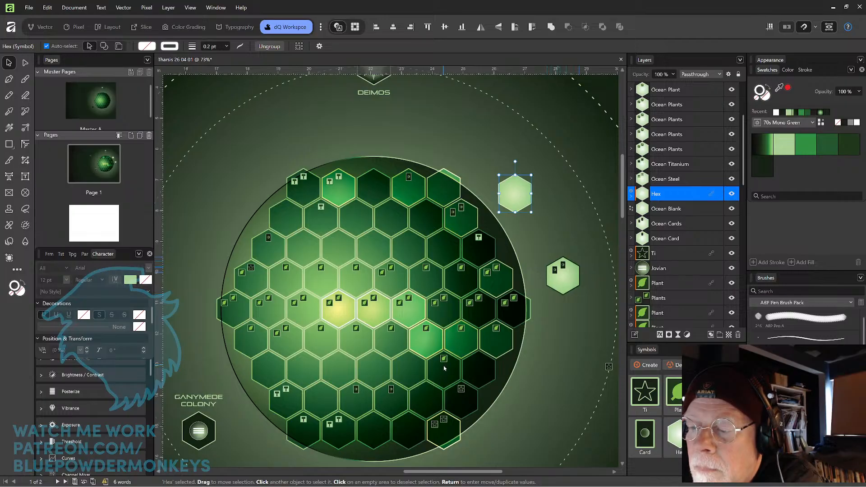
left_click(442, 199)
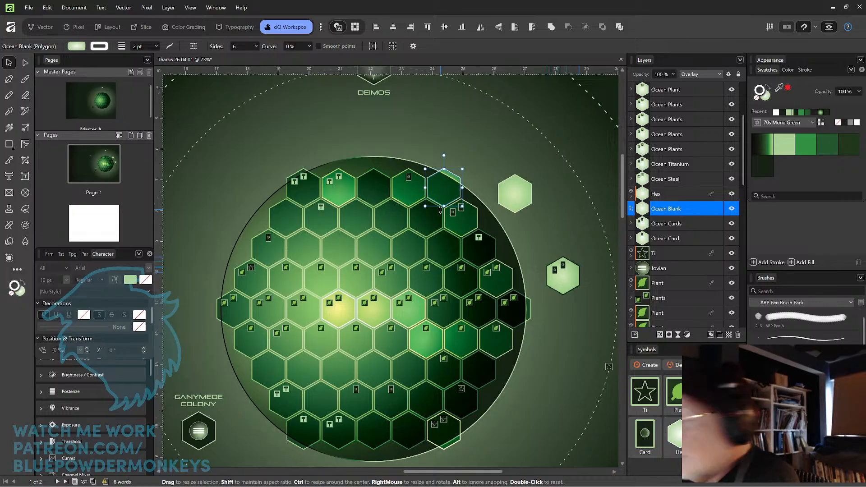
key("Delete")
Move the new Hex instance onto the last hex of the board's top row and snap it into line with its neighbours.
left_click_drag(516, 199, 446, 193)
scroll(447, 186, "up", 3)
scroll(447, 185, "up", 1)
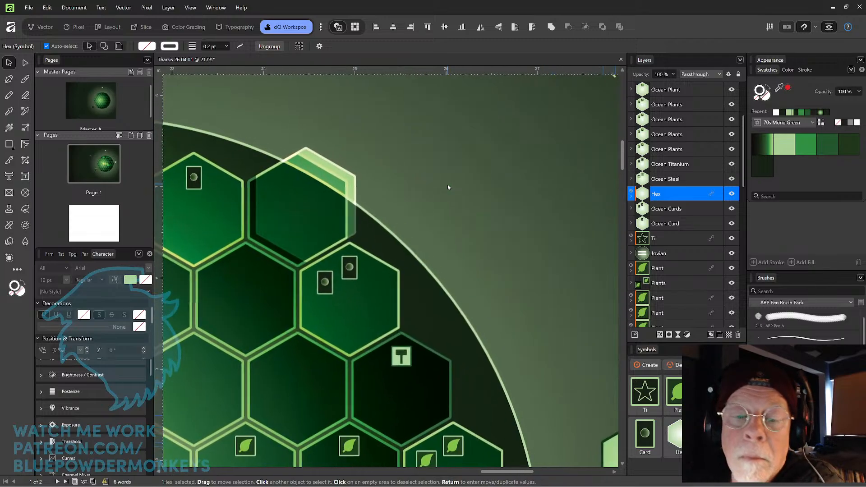
scroll(406, 201, "up", 1)
left_click_drag(497, 212, 491, 224)
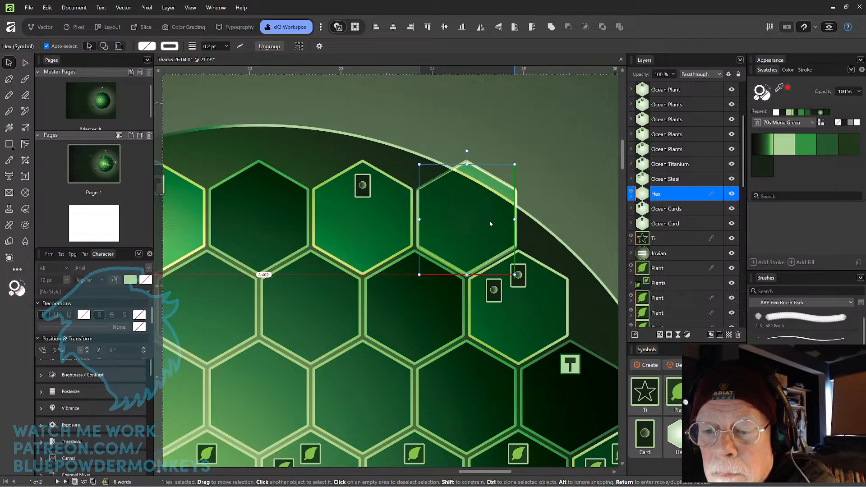
left_click_drag(489, 224, 493, 236)
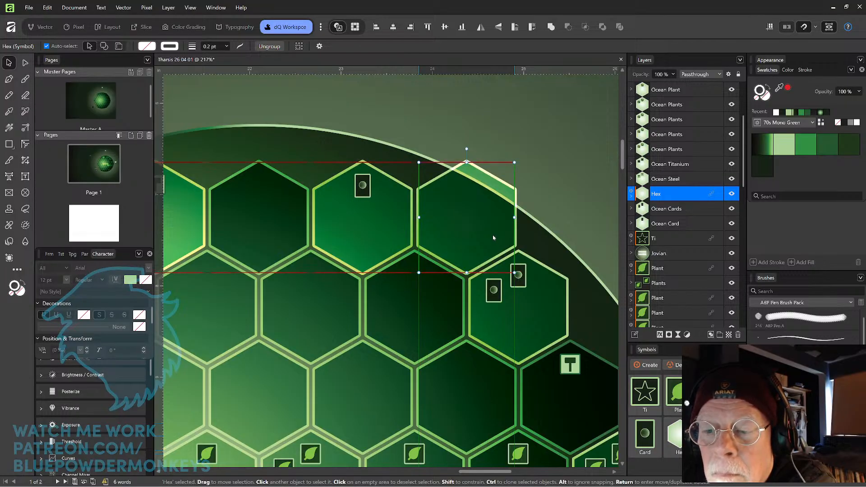
left_click_drag(493, 238, 494, 237)
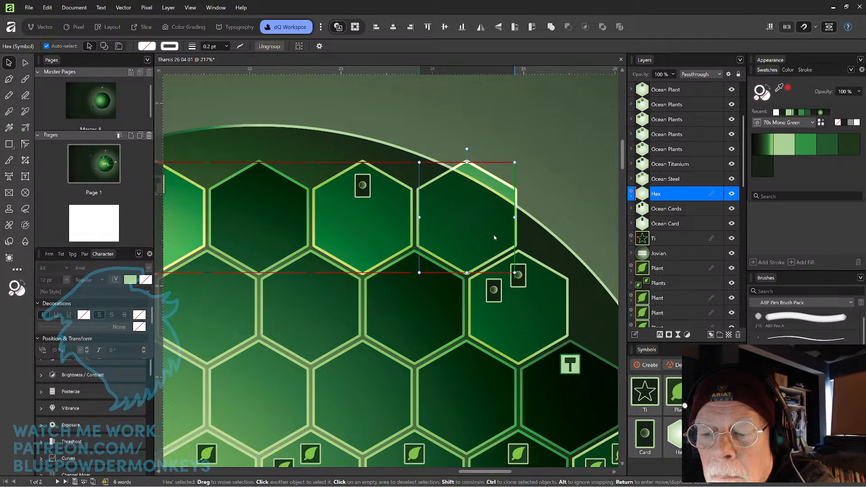
left_click_drag(495, 238, 494, 238)
left_click_drag(494, 237, 494, 236)
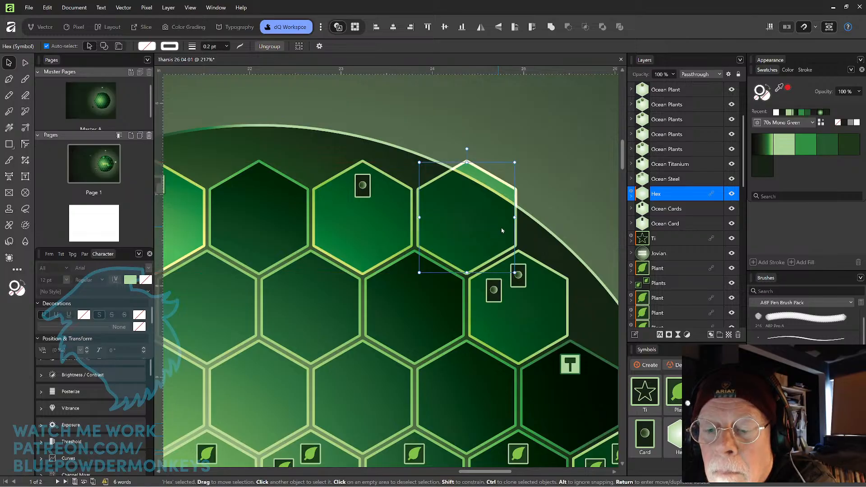
scroll(501, 230, "down", 5)
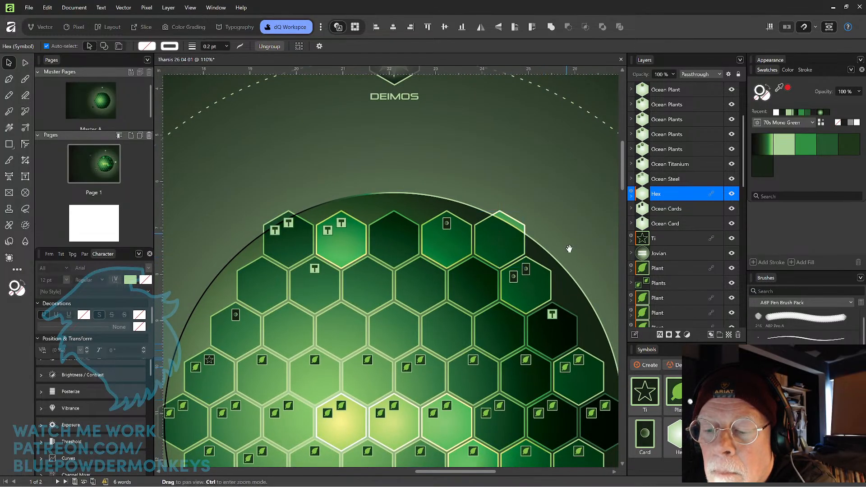
Rename the new Hex layer as Ocean Blank.
left_click_drag(569, 249, 478, 232)
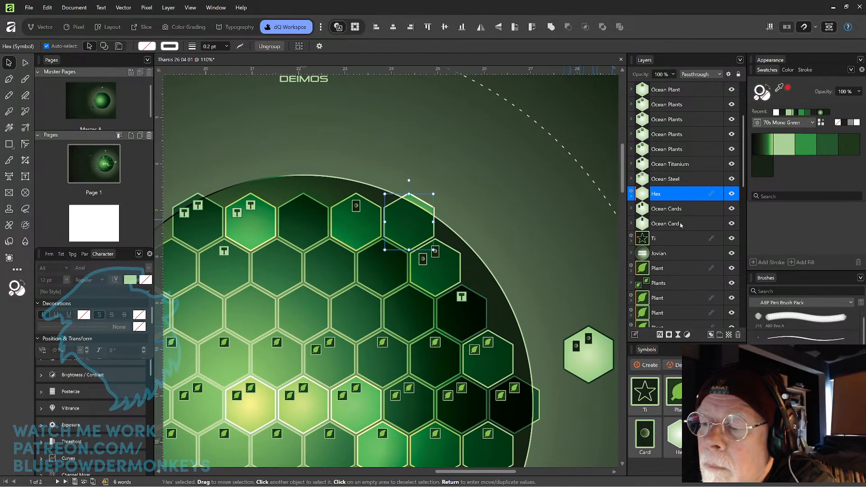
double_click(660, 196)
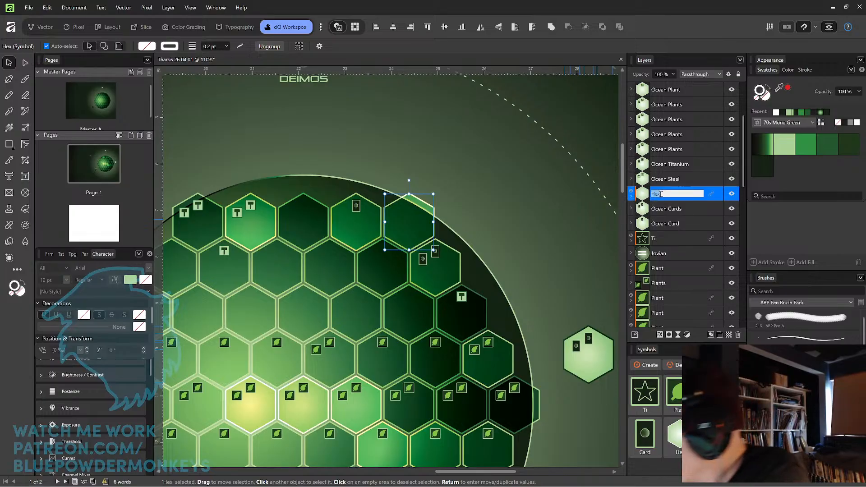
type("cean Blank")
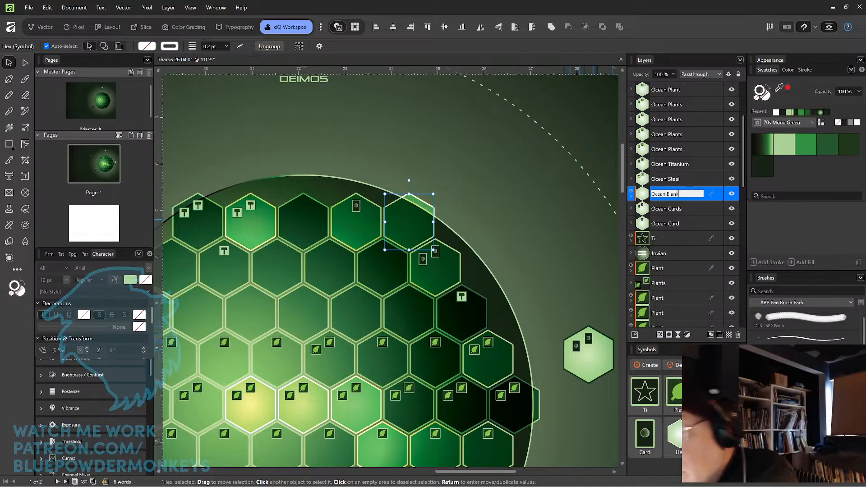
type("cean Blank")
key("Return")
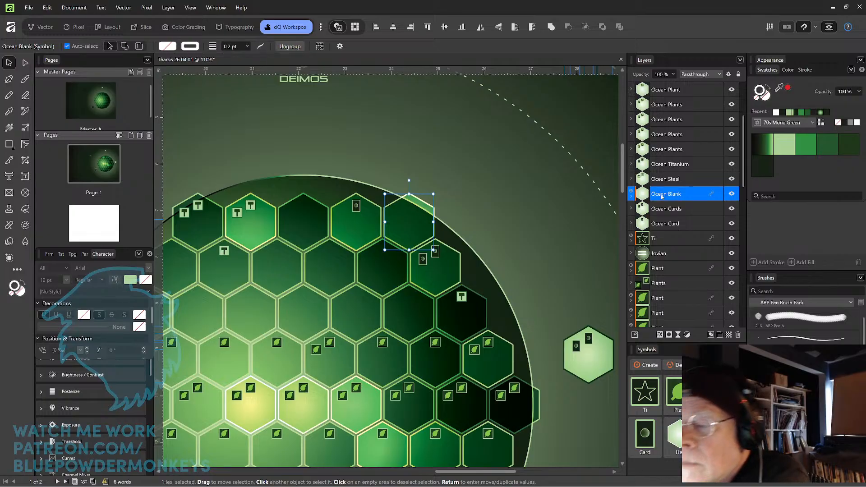
Add an Ocean Blank symbol instance above the Polygon in the Ocean Steel group, placing it near the board's top row.
left_click(631, 178)
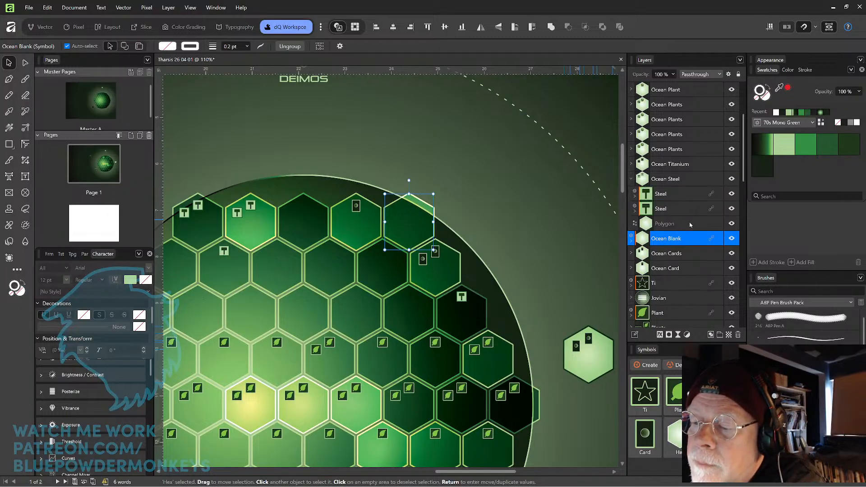
left_click(686, 225)
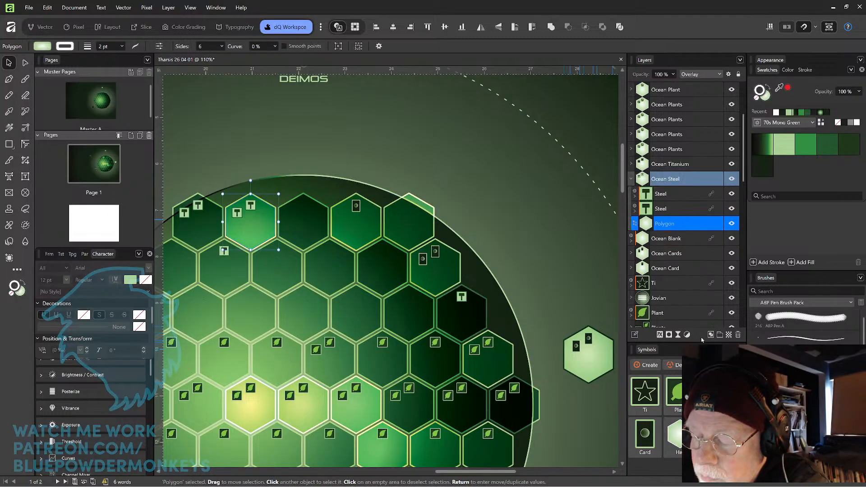
left_click_drag(675, 435, 316, 223)
left_click_drag(368, 219, 432, 220)
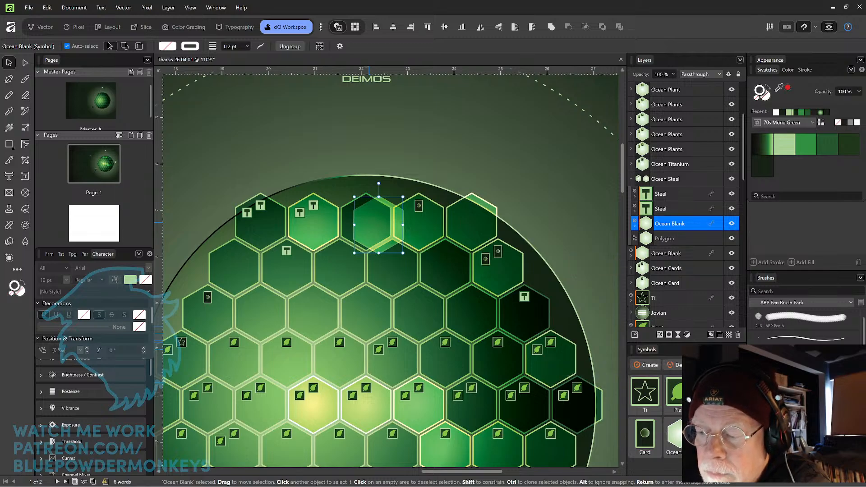
left_click_drag(385, 235, 372, 234)
scroll(372, 232, "down", 3)
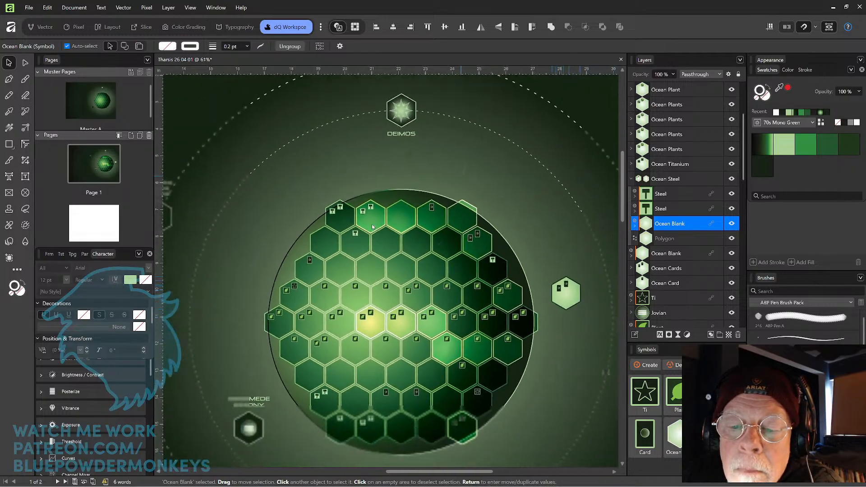
left_click_drag(410, 221, 410, 220)
scroll(408, 215, "up", 5)
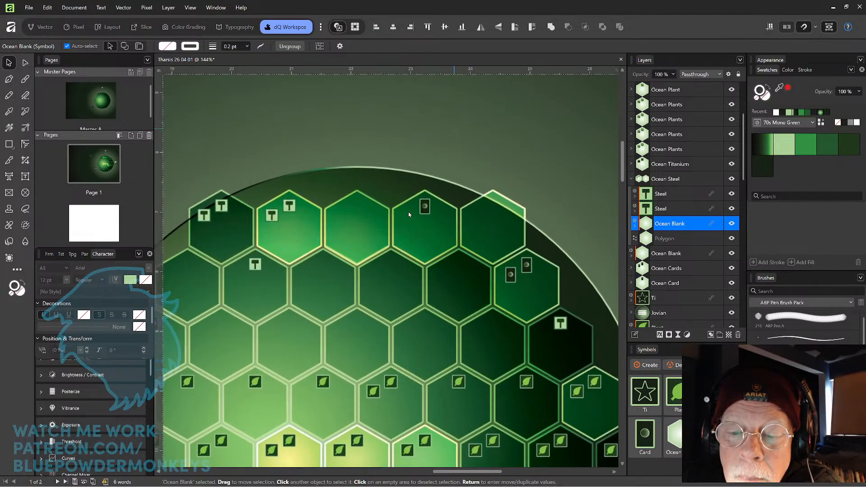
scroll(409, 215, "up", 3)
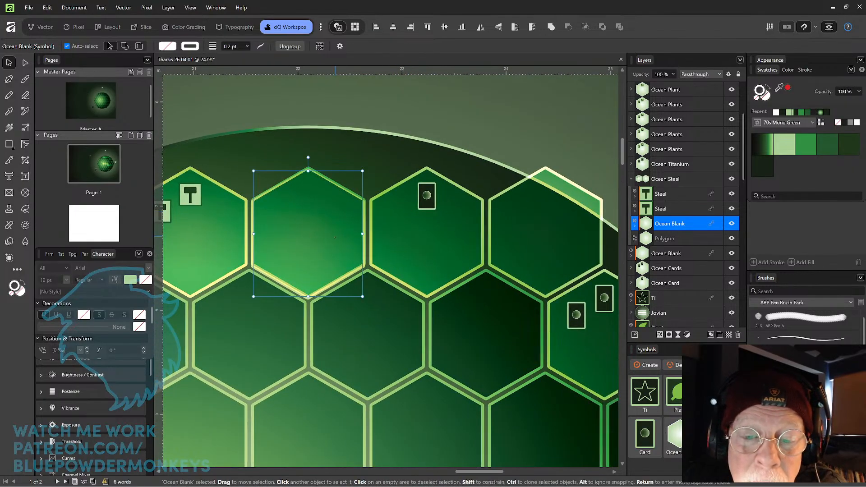
left_click_drag(334, 242, 336, 236)
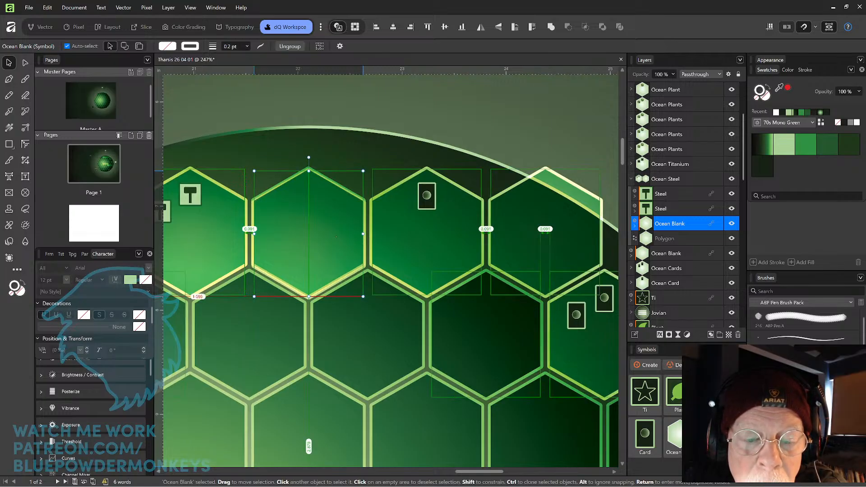
left_click_drag(336, 236, 334, 236)
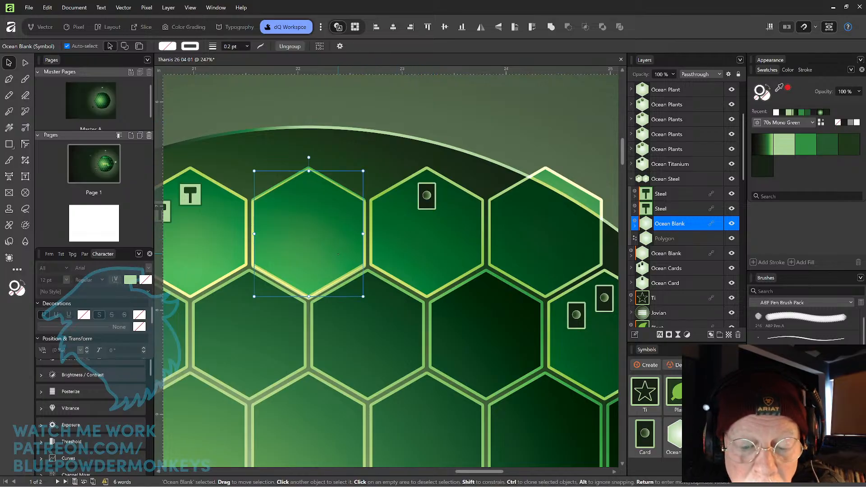
left_click_drag(339, 254, 339, 253)
left_click(458, 124)
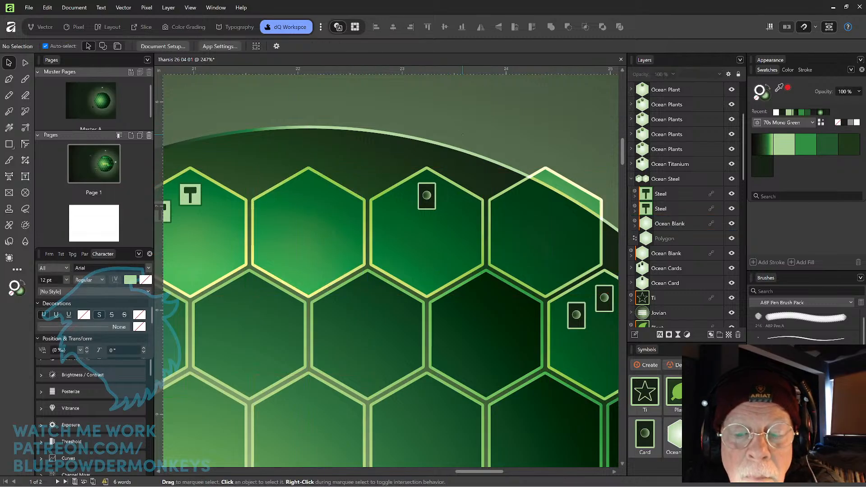
scroll(493, 175, "down", 4)
left_click_drag(501, 268, 481, 296)
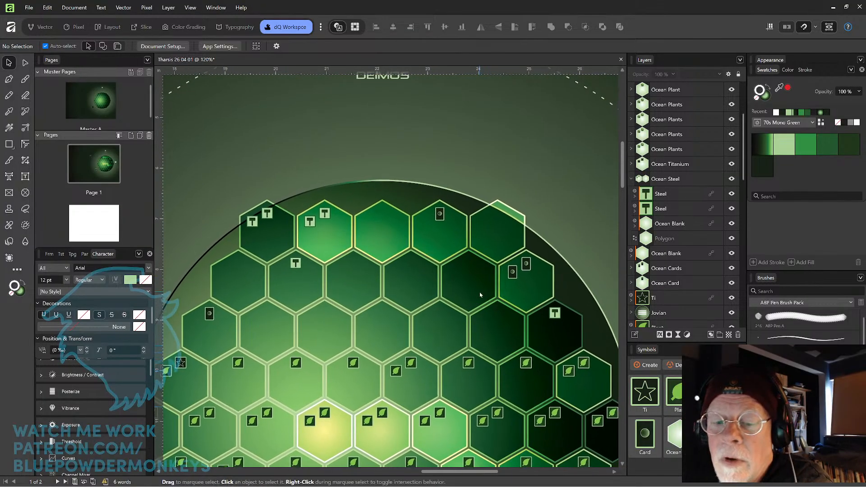
left_click(405, 297)
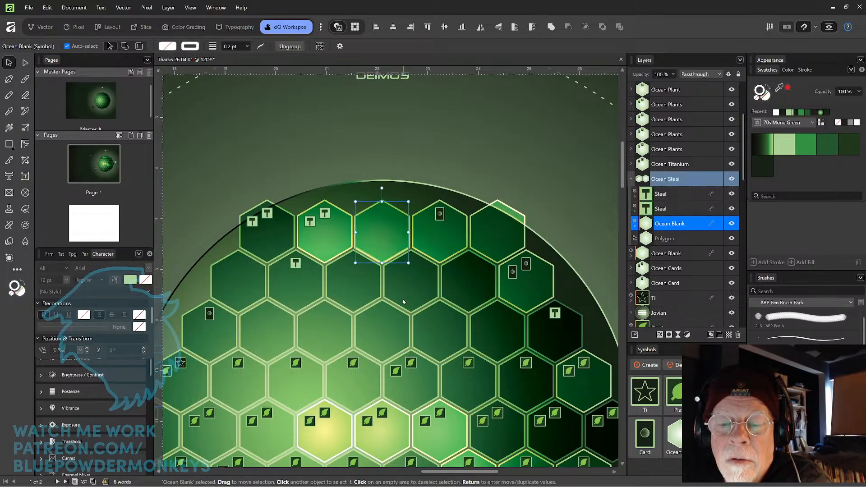
key("ctrl+z")
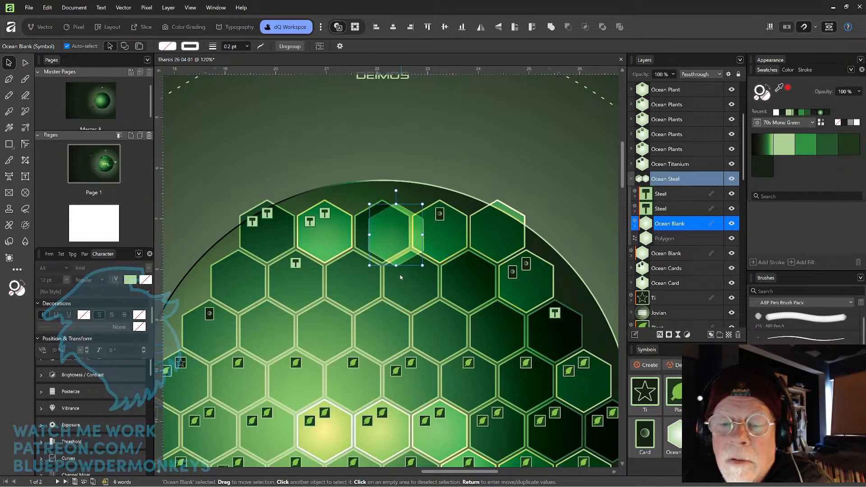
Move the Ocean Blank instance onto the top row's second hex, with two steel icons, and delete the Ocean Steel group's Polygon.
left_click_drag(390, 245, 323, 246)
left_click(722, 239)
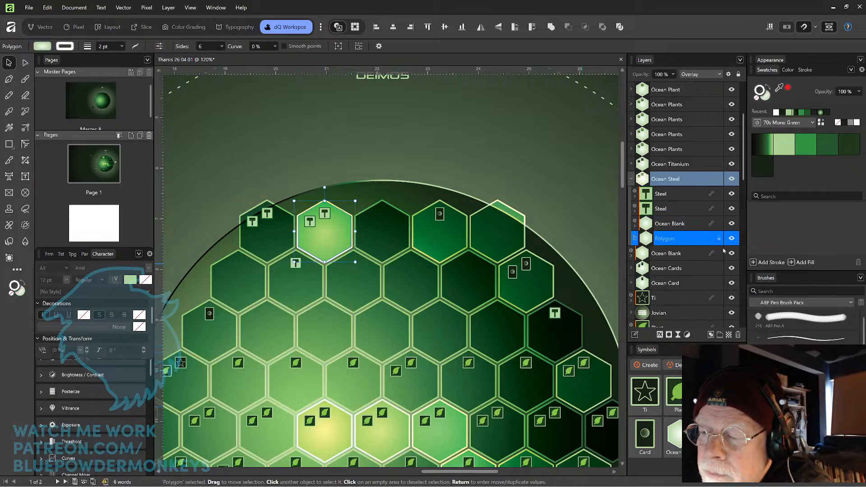
left_click(738, 334)
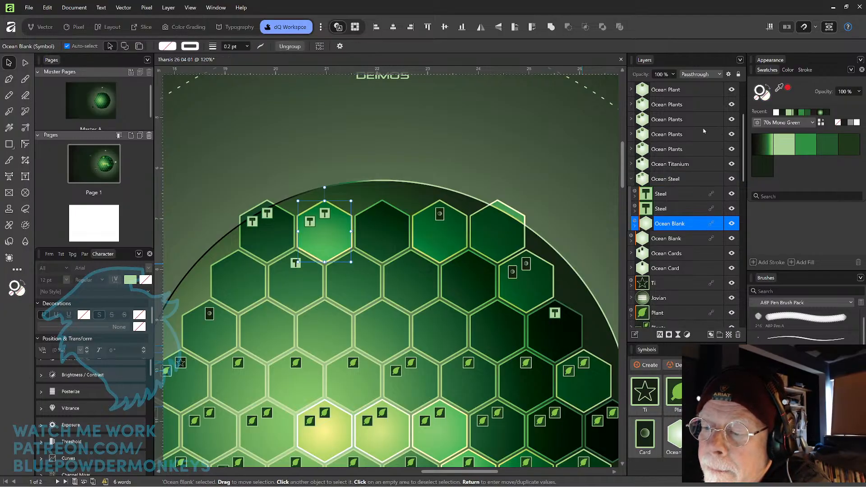
left_click(631, 179)
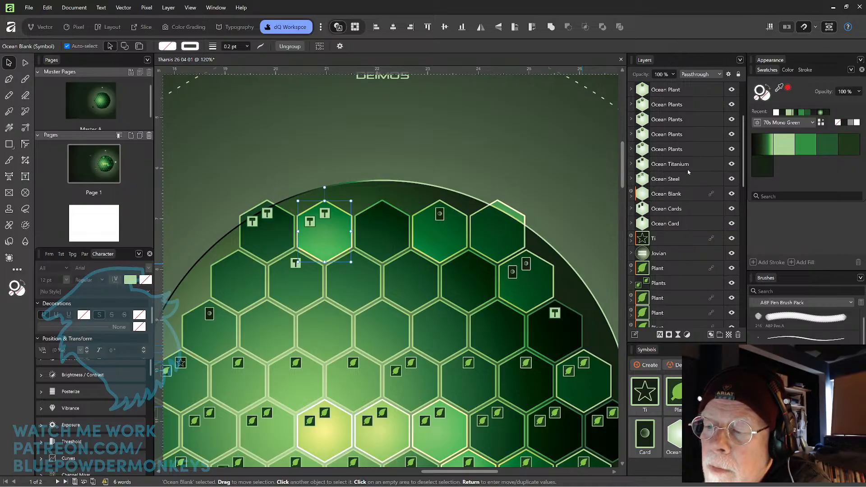
Add an Ocean Blank symbol instance to the Ocean Titanium group and snap it onto the bottom row's hex with two star icons.
left_click(631, 163)
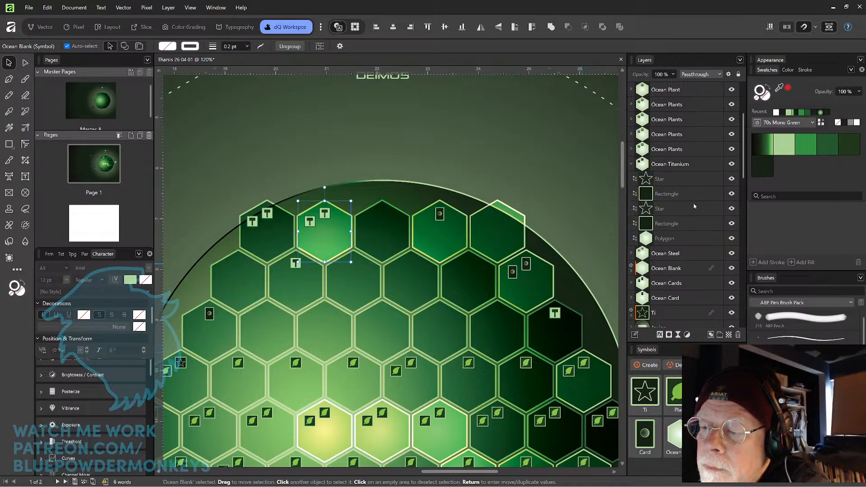
left_click(695, 241)
left_click_drag(511, 328, 500, 174)
left_click_drag(516, 309, 511, 227)
left_click_drag(520, 288, 511, 261)
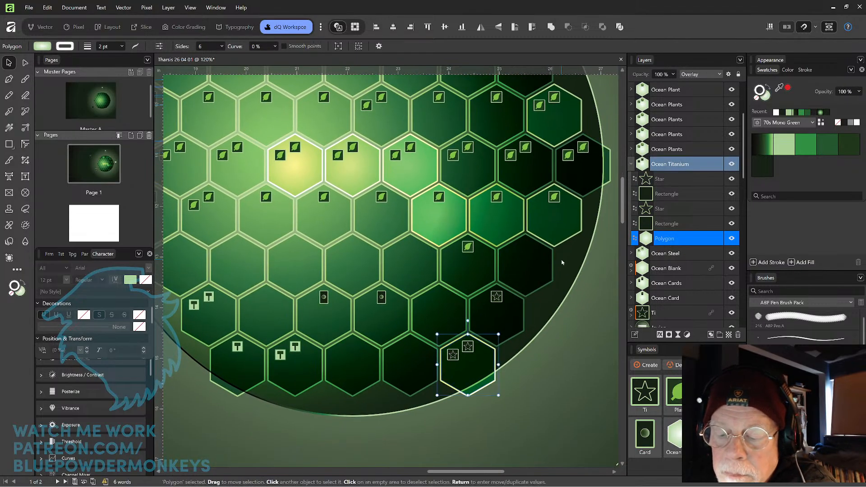
left_click_drag(677, 429, 477, 374)
scroll(518, 374, "up", 5)
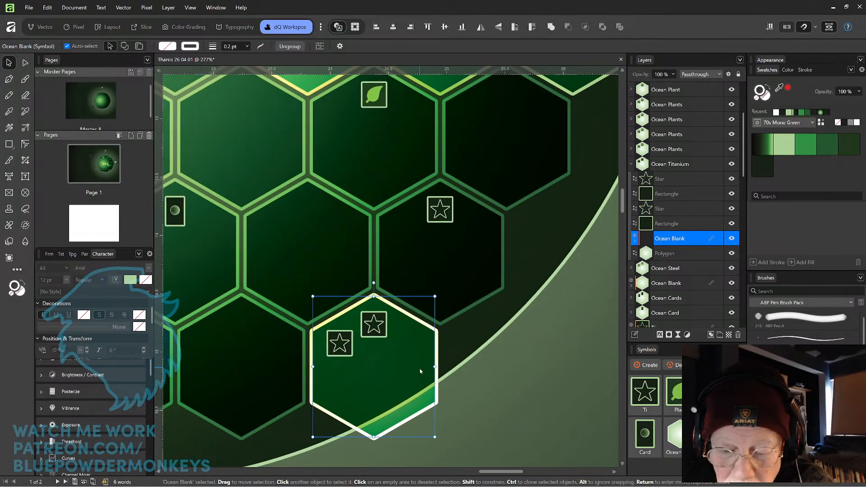
left_click_drag(410, 379, 409, 380)
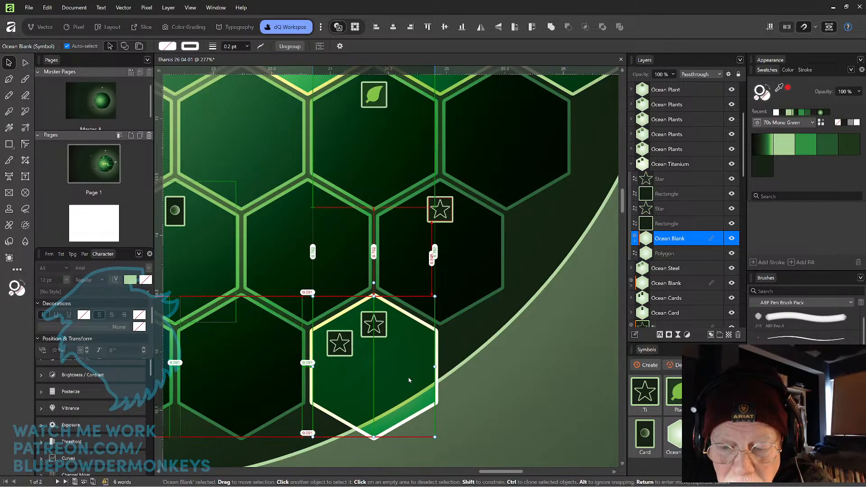
left_click_drag(409, 379, 409, 380)
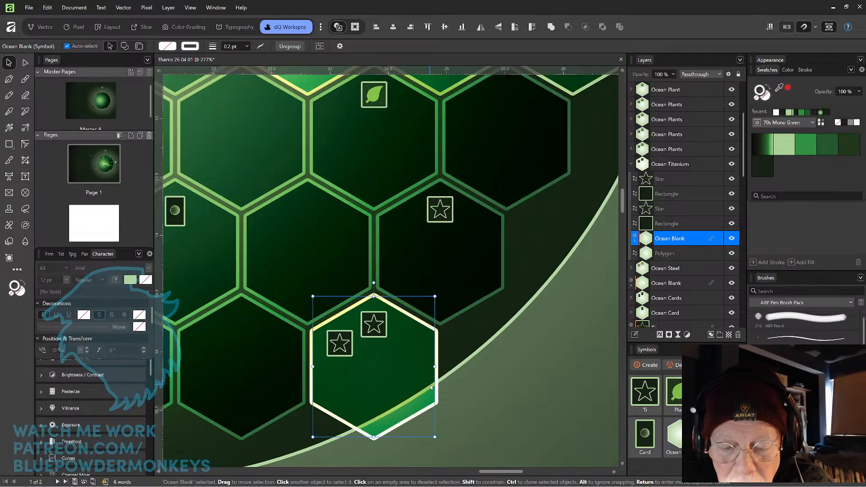
Delete the Polygon from the Ocean Titanium group and collapse the group.
left_click(701, 253)
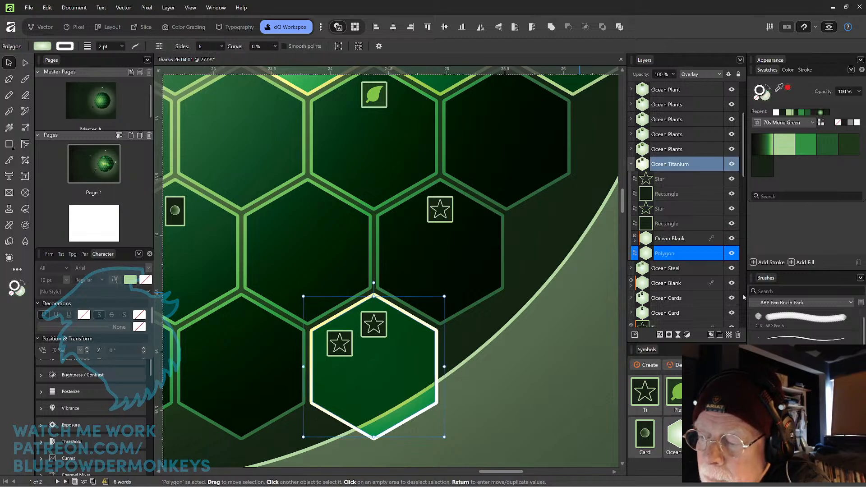
left_click(739, 335)
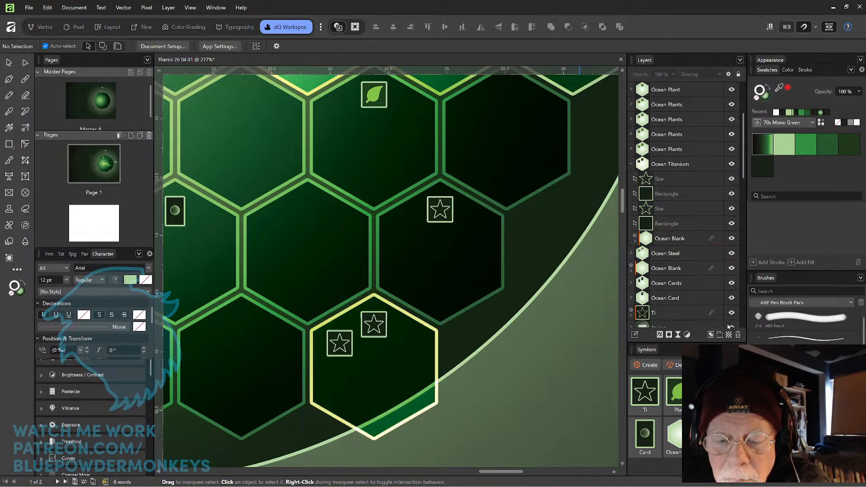
scroll(561, 316, "down", 5)
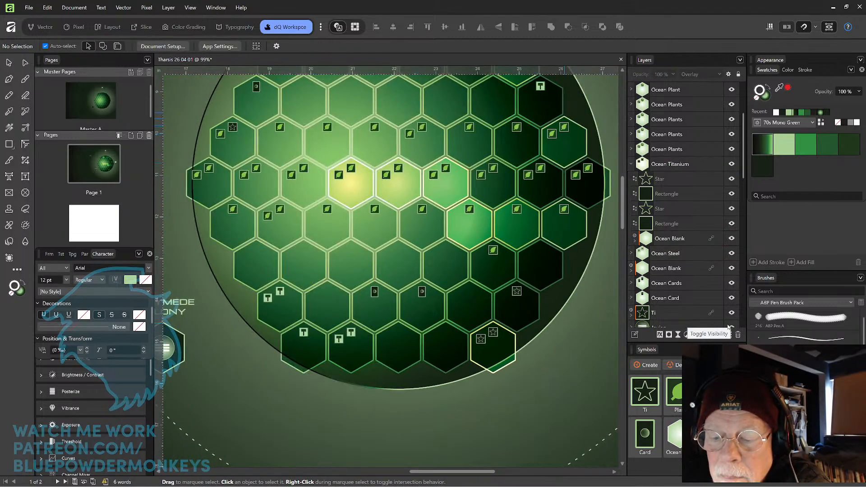
left_click_drag(567, 291, 552, 366)
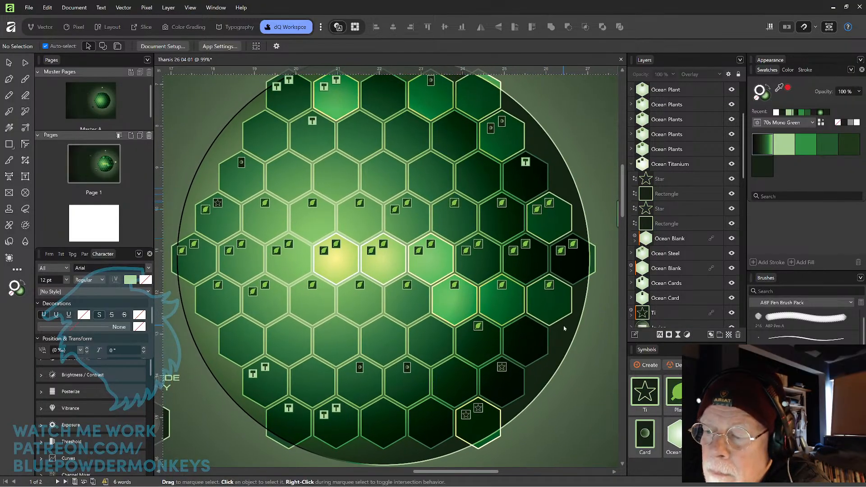
left_click(631, 163)
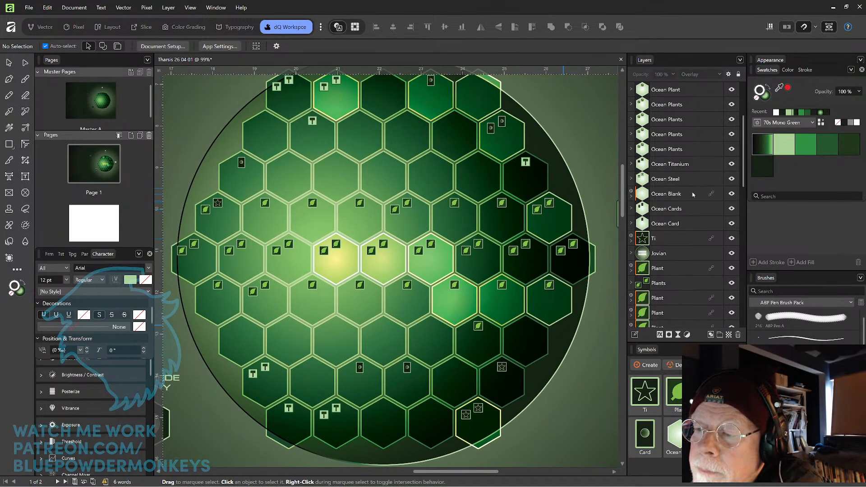
Examine the contents of the two Ocean Plants groups directly above Ocean Titanium for leftover polygons.
left_click(631, 149)
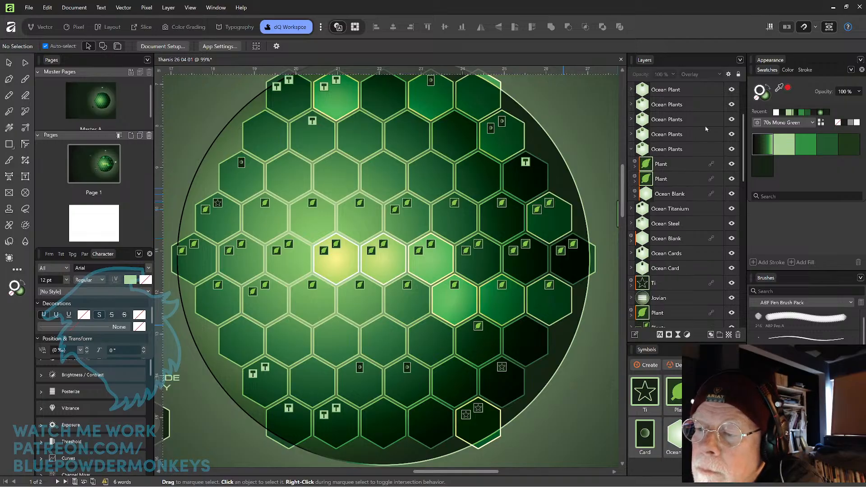
left_click(631, 149)
left_click(631, 134)
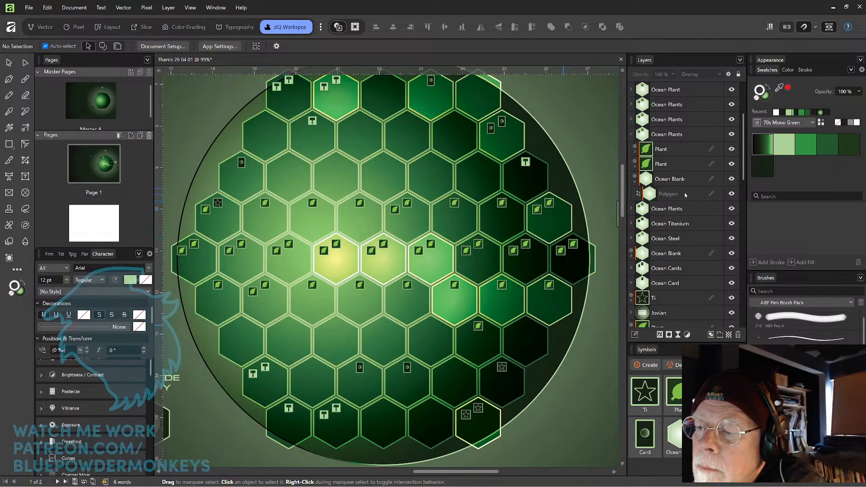
left_click(694, 194)
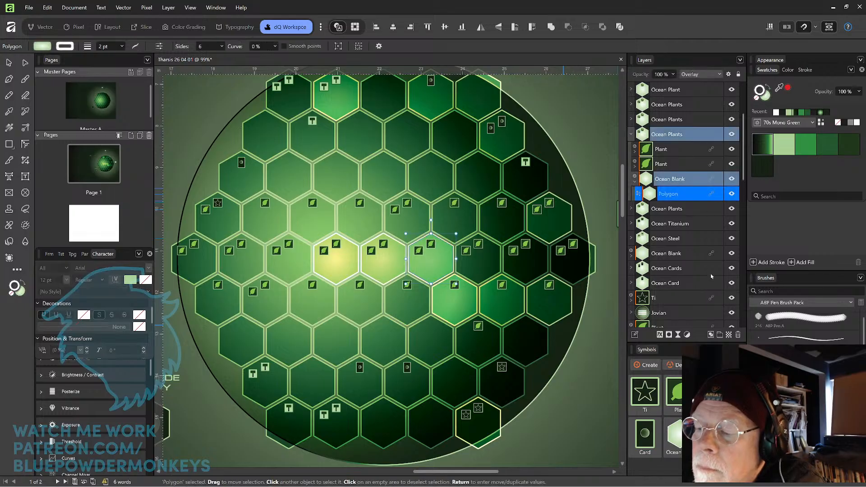
left_click(738, 335)
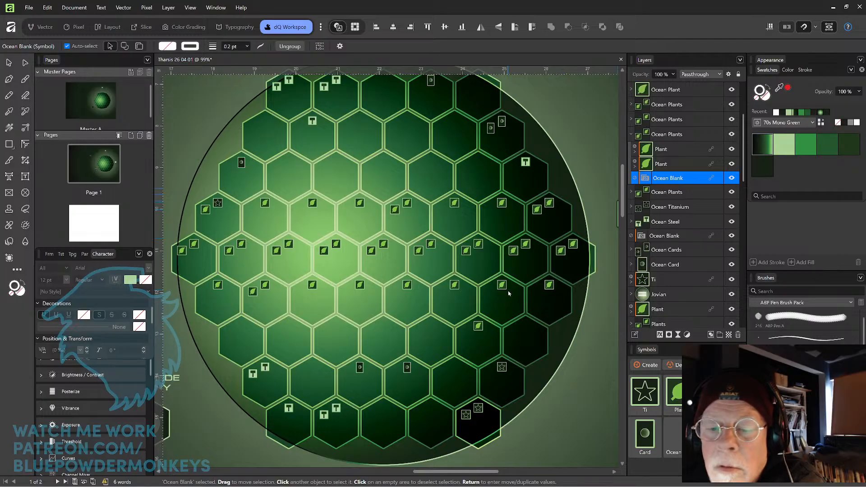
key("ctrl+z")
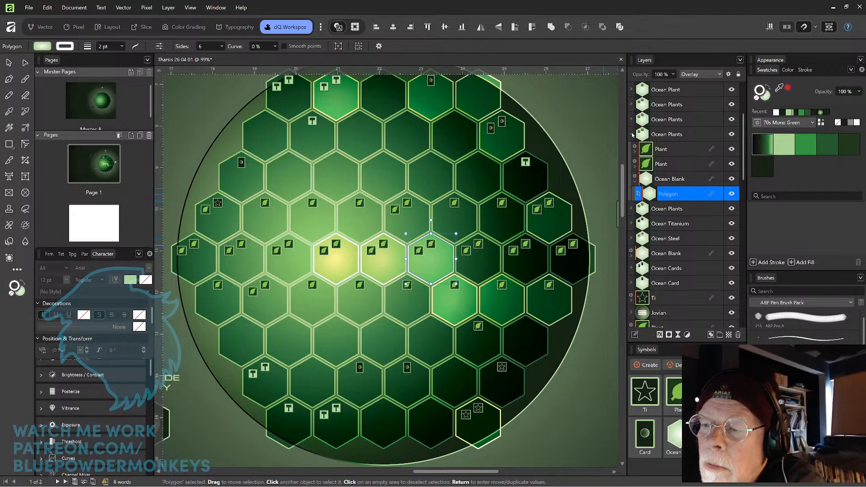
Check the remaining Ocean Plants groups and the Ocean Plant group for plain polygons, and collapse the expanded Ocean Blank instance.
left_click(631, 119)
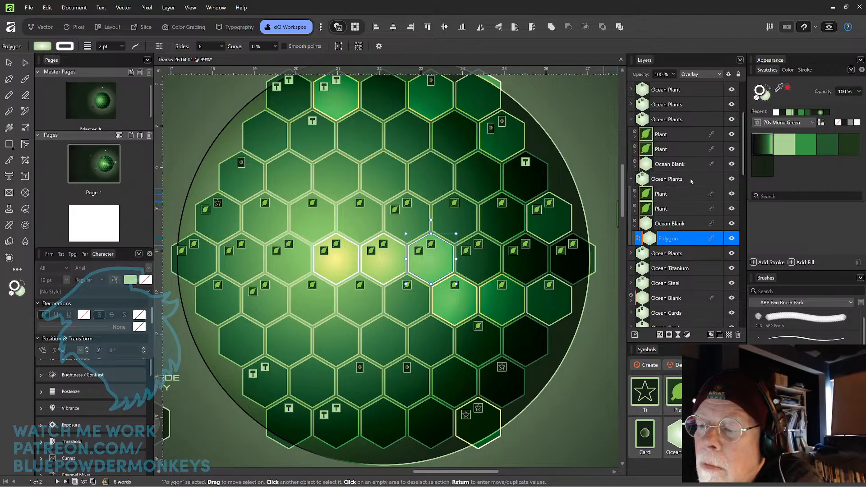
left_click(632, 114)
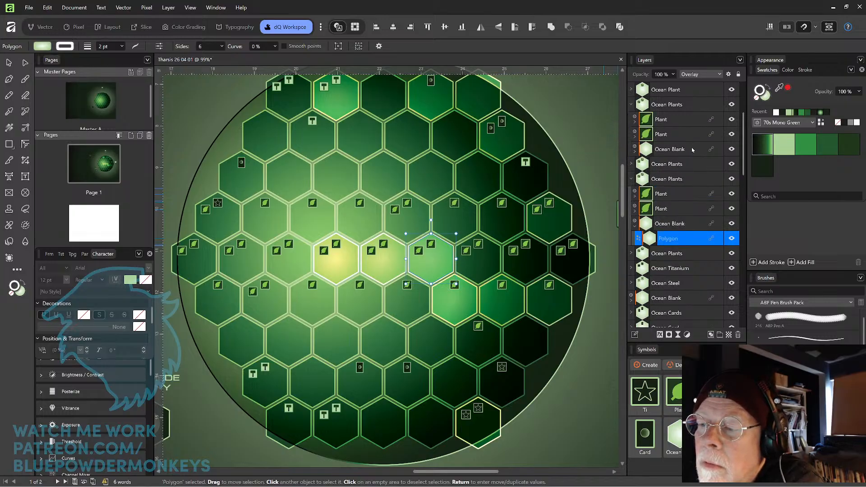
left_click(631, 104)
left_click(632, 89)
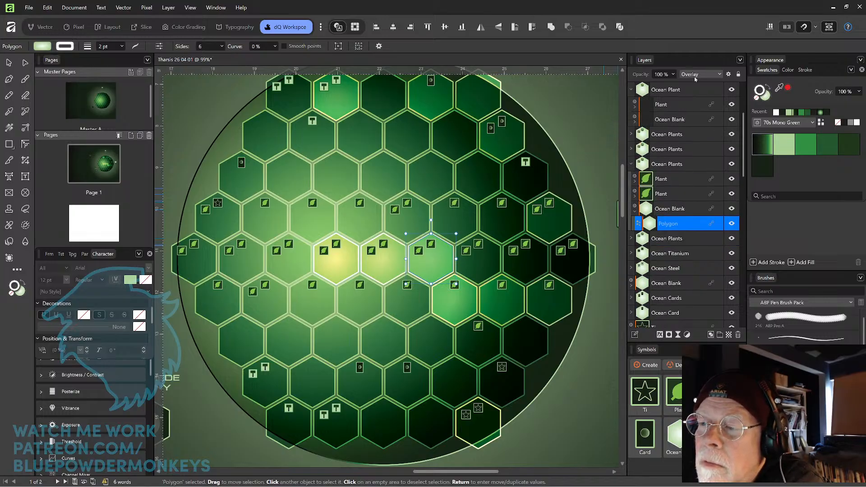
left_click(631, 90)
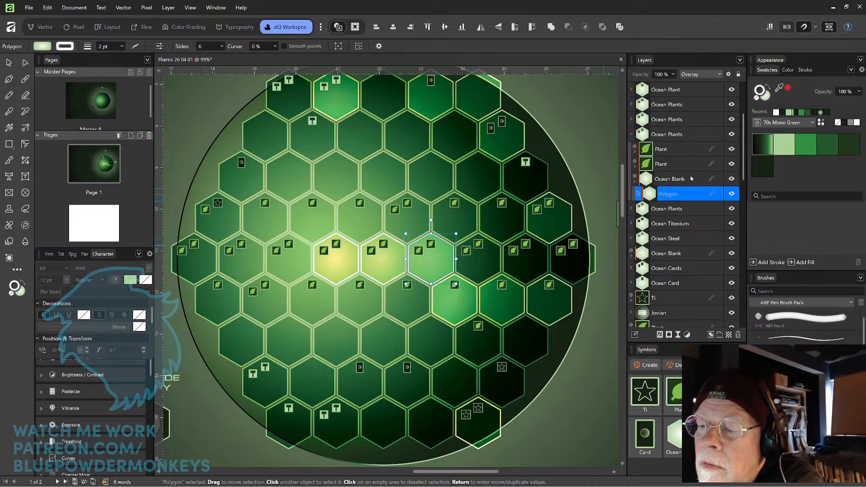
left_click(635, 183)
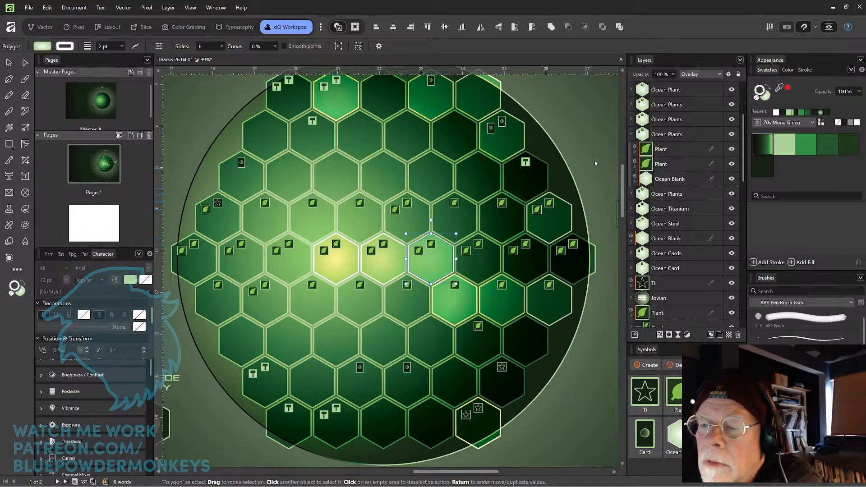
Deselect the polygon and collapse the expanded Ocean Plants group.
left_click(605, 149)
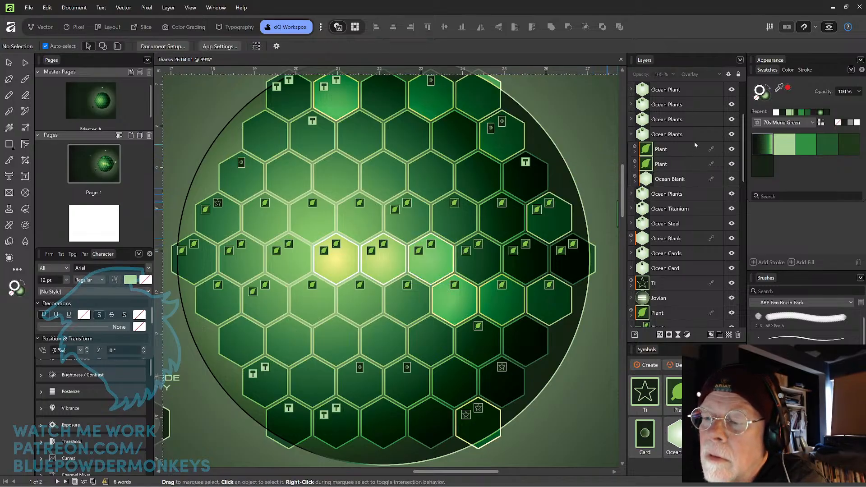
left_click(631, 135)
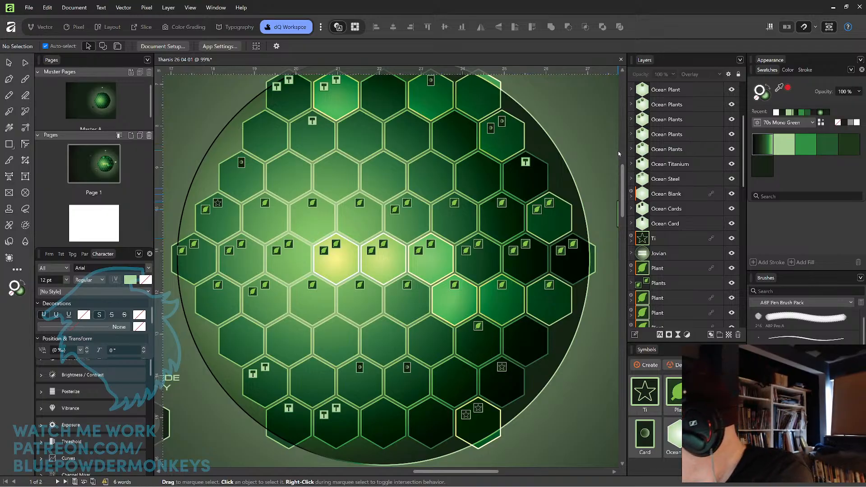
Test-move the Ocean Titanium tile and the rightmost Ocean Plants tile on the board, undoing each move.
key("ctrl+minus")
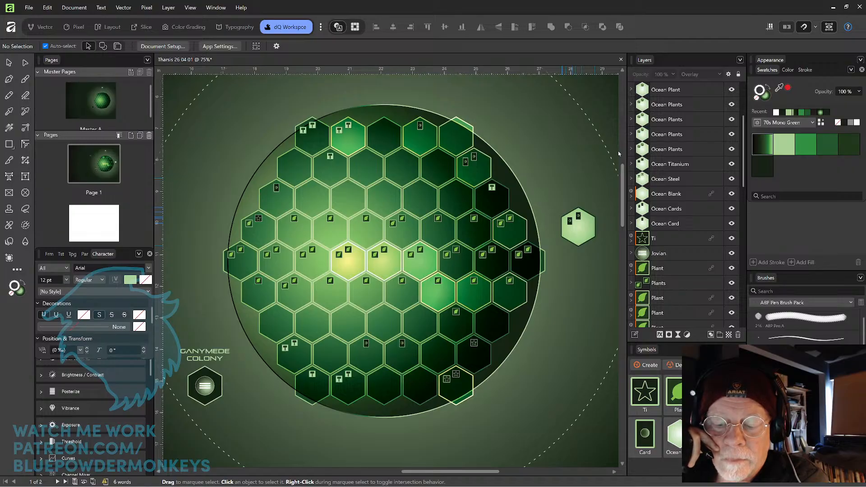
left_click_drag(460, 392, 448, 412)
key("ctrl+z")
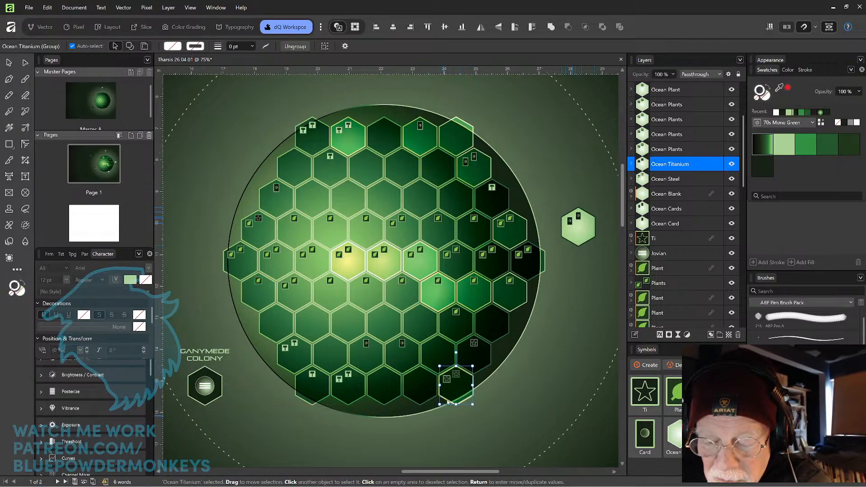
left_click(521, 376)
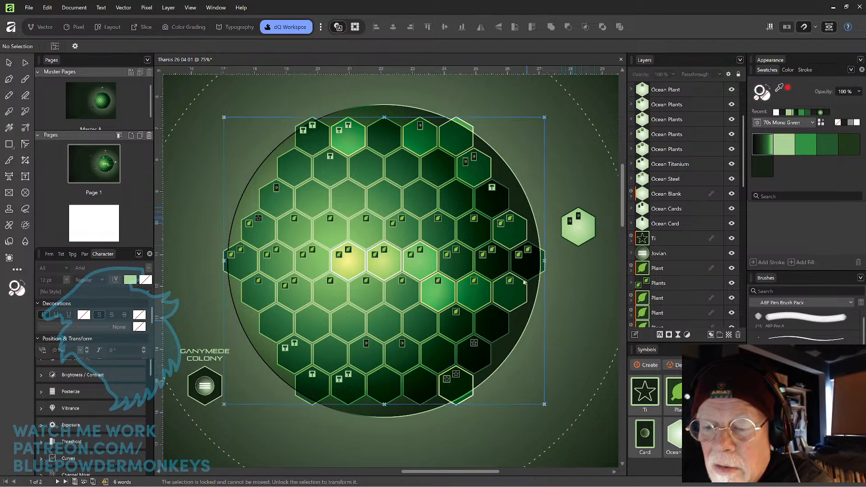
left_click(513, 236)
left_click_drag(515, 231, 545, 207)
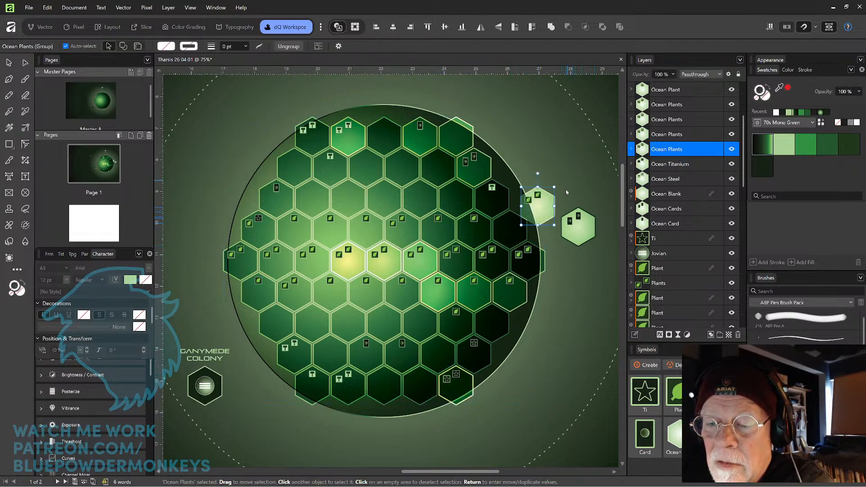
key("ctrl+z")
left_click(563, 179)
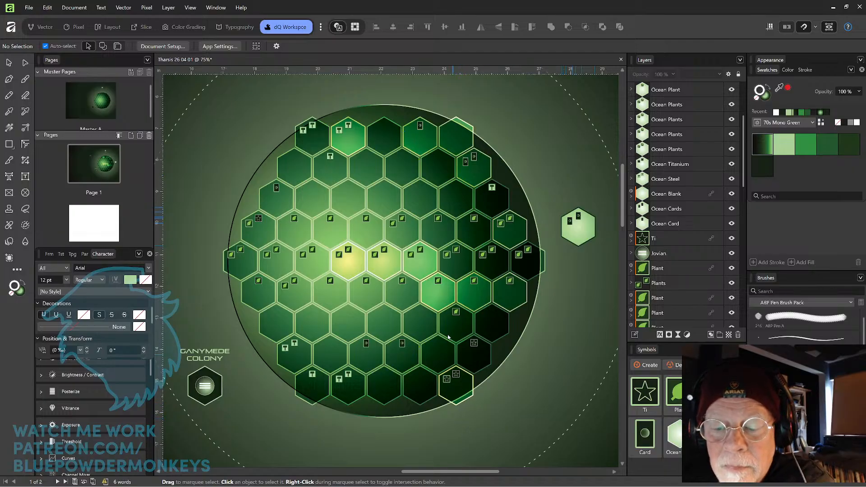
Group all the ocean tile layers, from the topmost Ocean Plant down to Ocean Card.
key("space")
left_click_drag(376, 305, 486, 304)
left_click(428, 270)
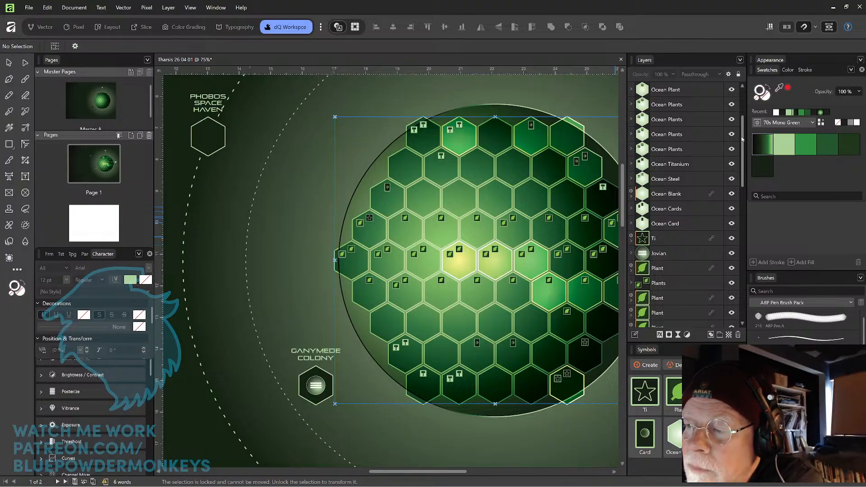
scroll(743, 113, "up", 2)
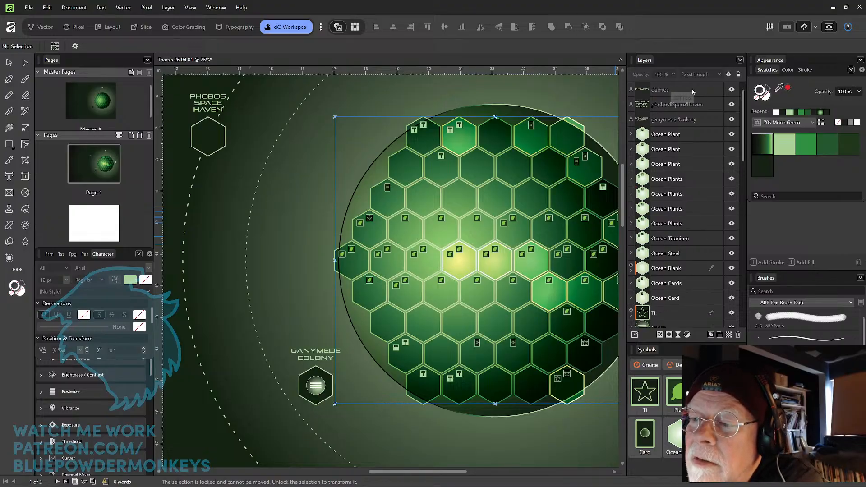
left_click(700, 137)
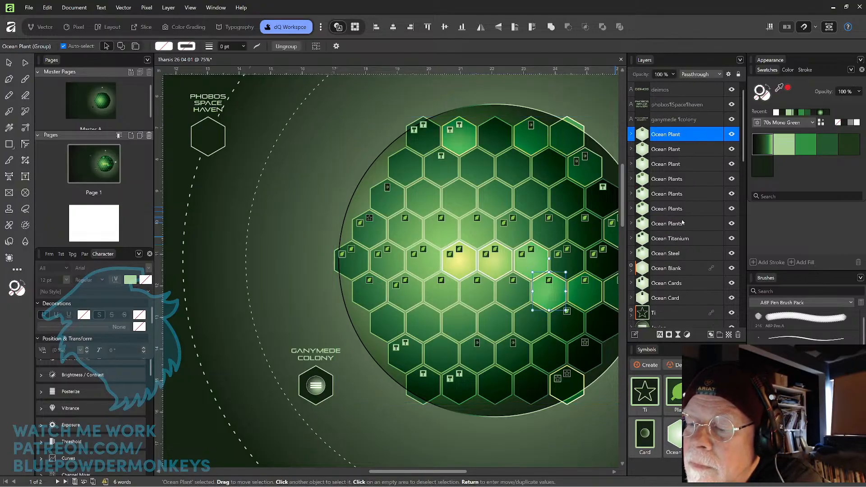
left_click(688, 300, "shift")
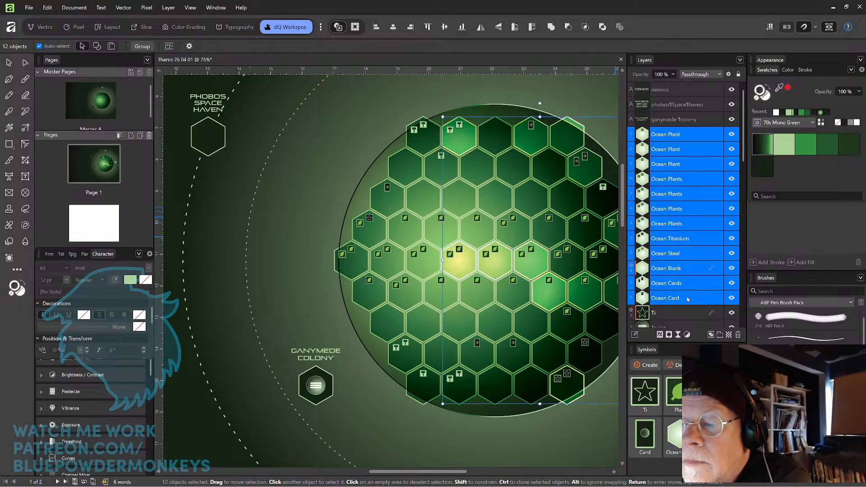
key("ctrl+g")
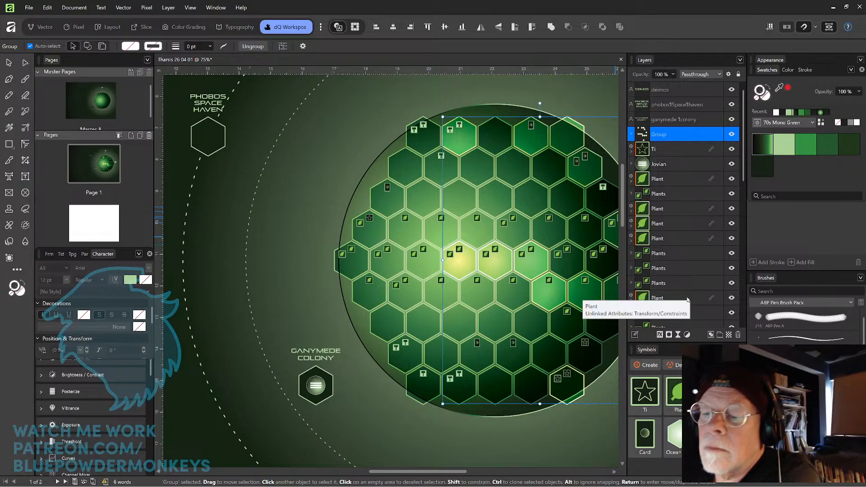
Rename the new group of ocean tiles as Oceans.
scroll(616, 195, "right", 5)
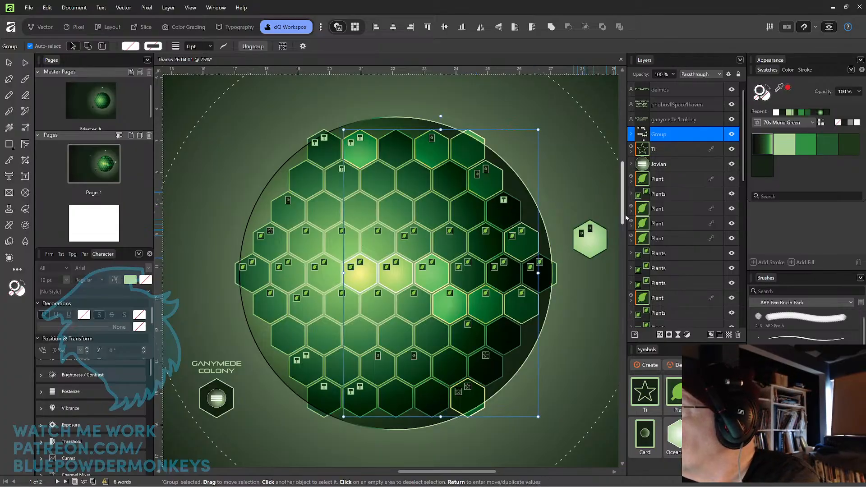
double_click(665, 133)
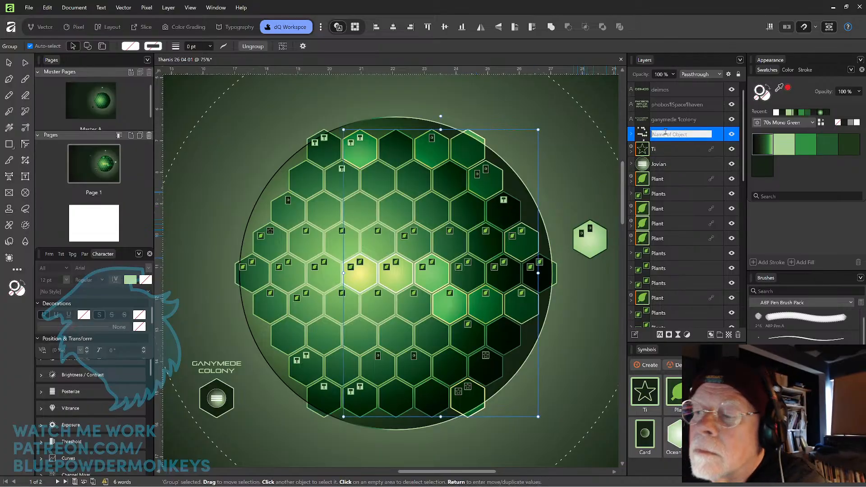
type("Oc")
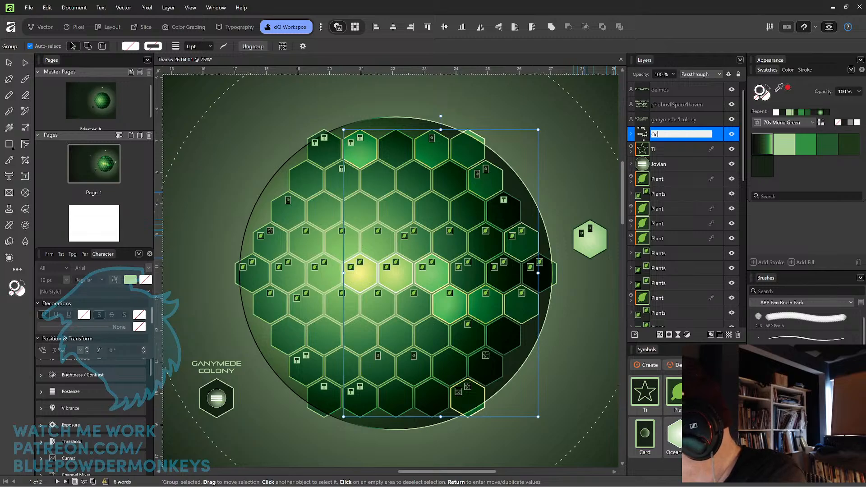
type("eans")
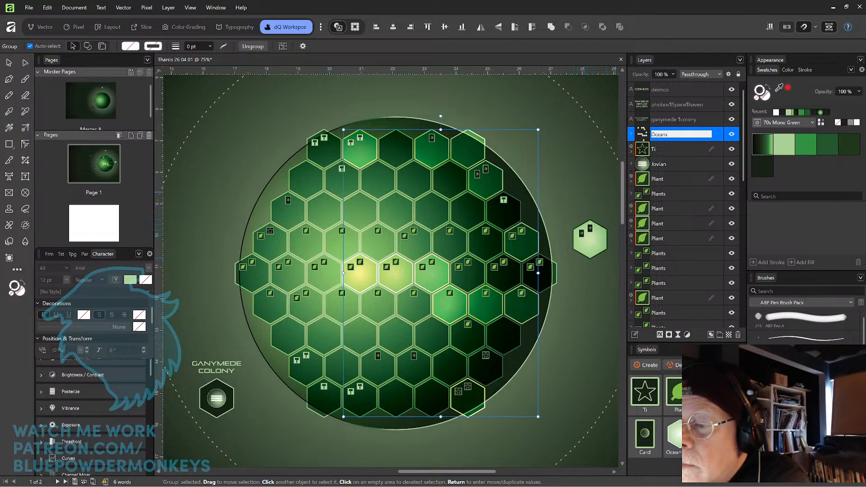
key("Return")
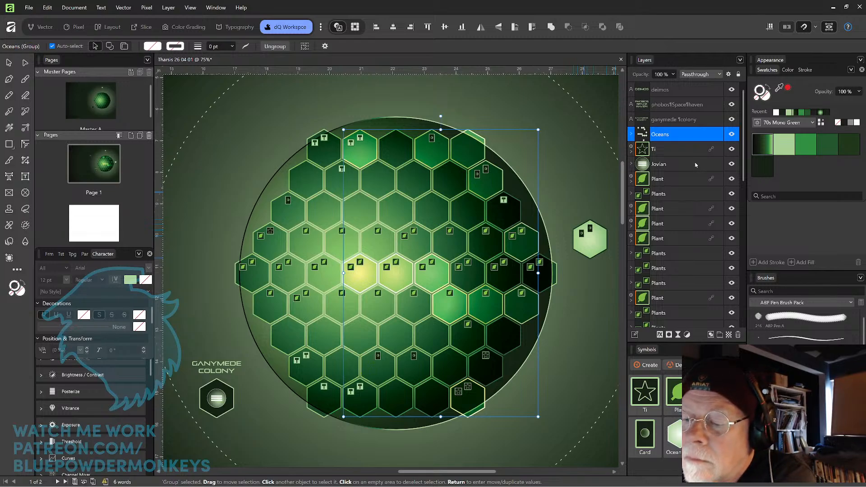
Group all the Plant and Plants layers outside Oceans, including the separate Plant below the two Card layers.
left_click(682, 178)
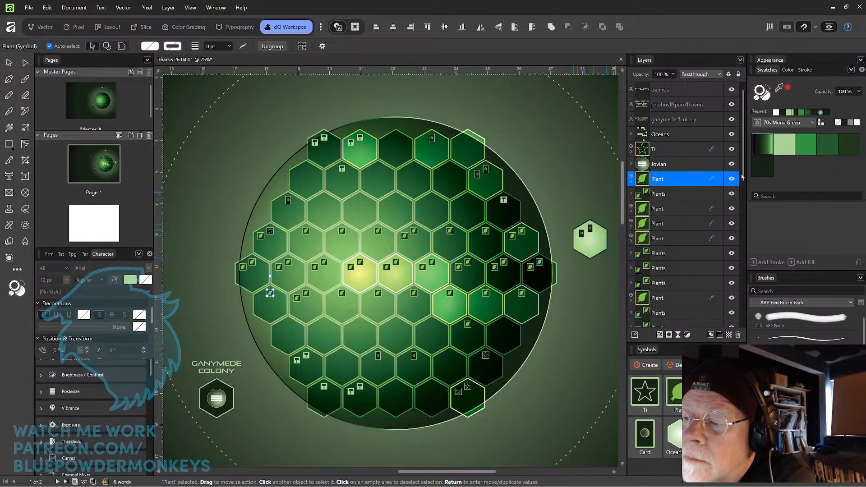
left_click_drag(743, 182, 739, 254)
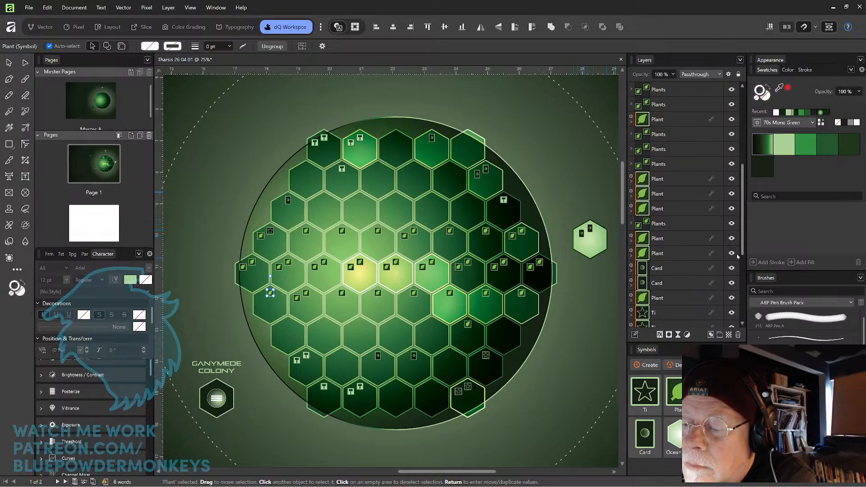
left_click(684, 254, "shift")
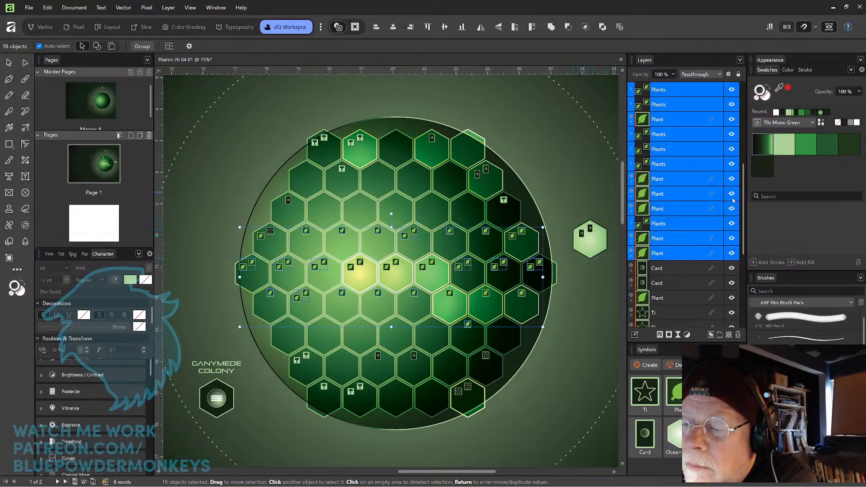
left_click_drag(743, 215, 741, 250)
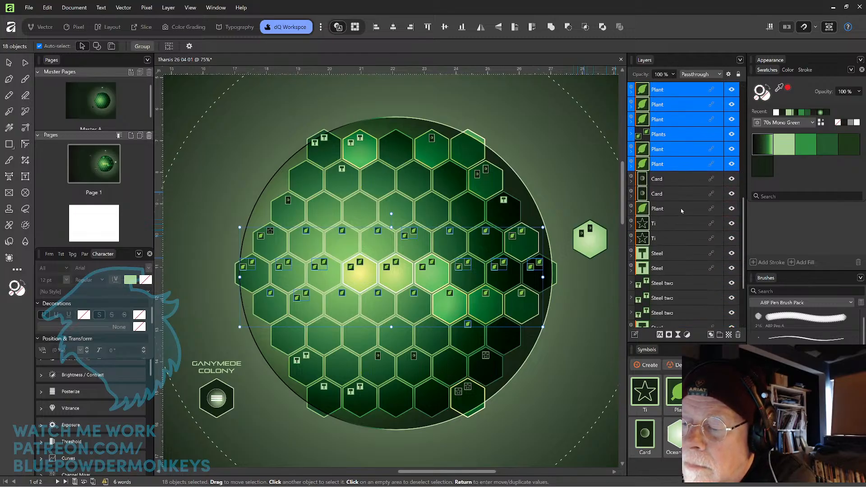
left_click(697, 205, "ctrl")
left_click_drag(745, 228, 740, 263)
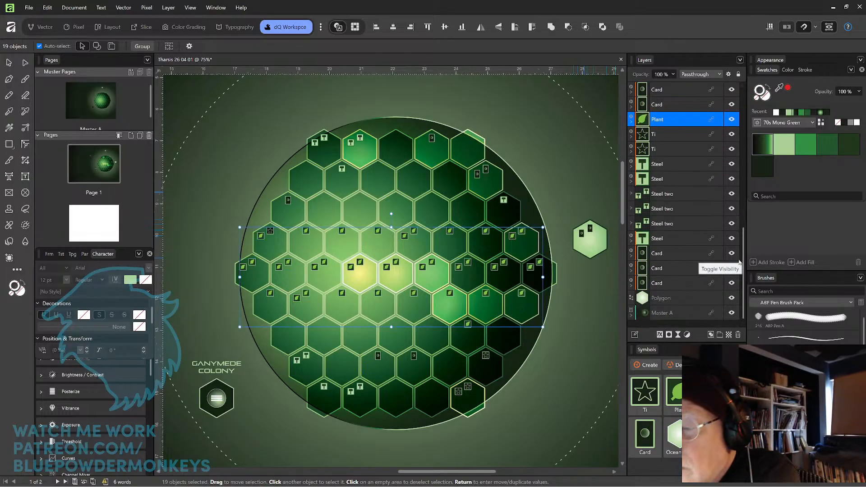
key("ctrl+g")
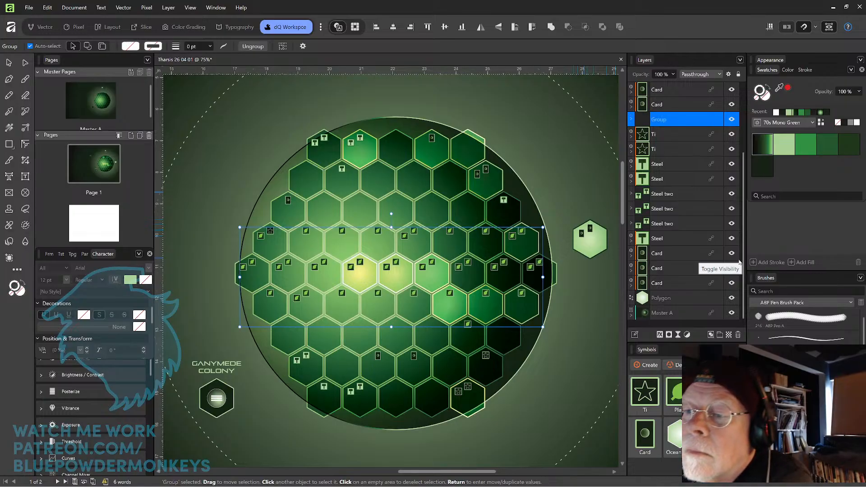
Rename the new group of plant icons as Plants.
double_click(664, 119)
type("Plants")
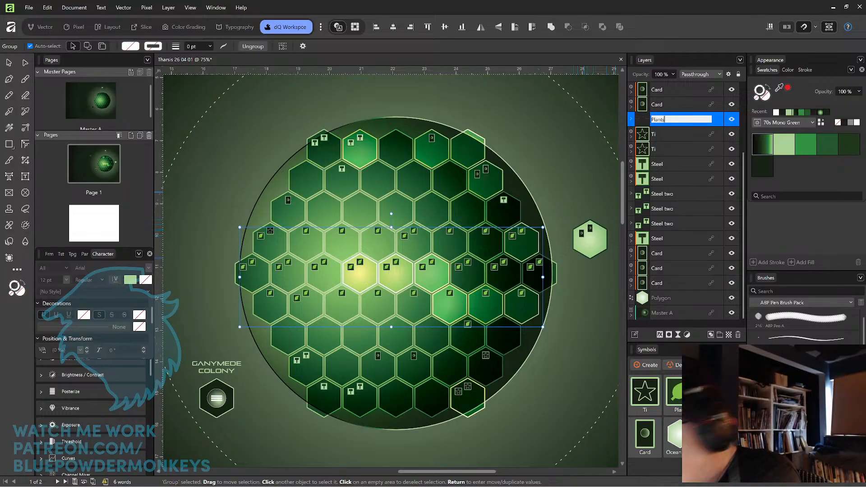
key("Return")
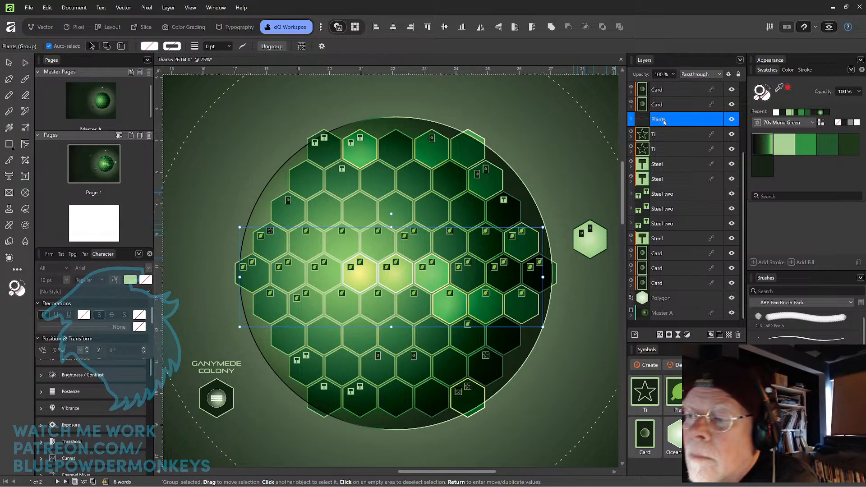
Group the Ti layer below Oceans with the two Ti layers below the Plants group.
left_click_drag(744, 158, 747, 97)
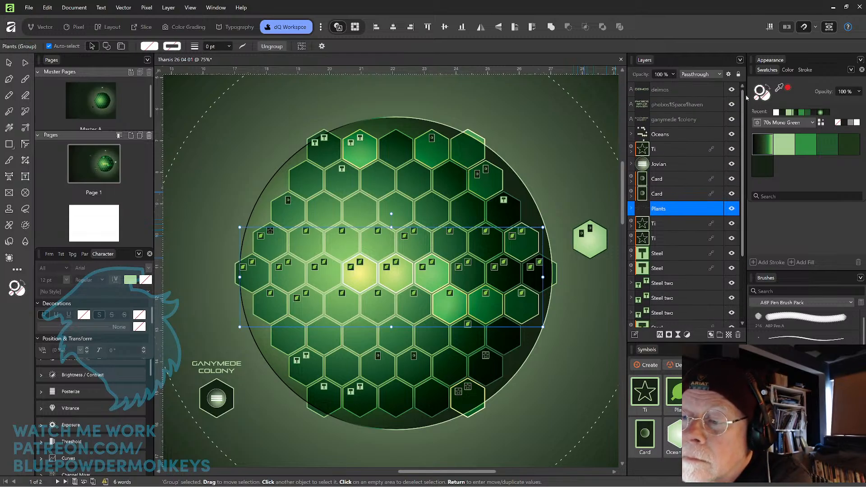
left_click(686, 150)
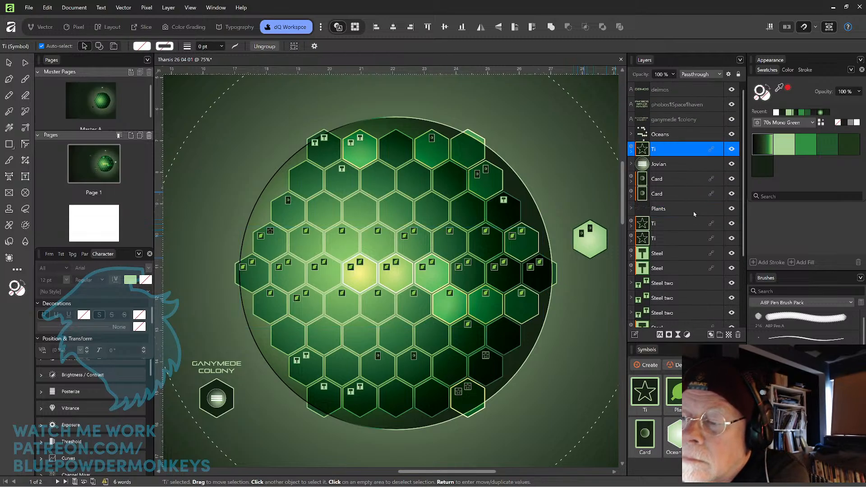
left_click(684, 225, "ctrl")
left_click(681, 238, "ctrl")
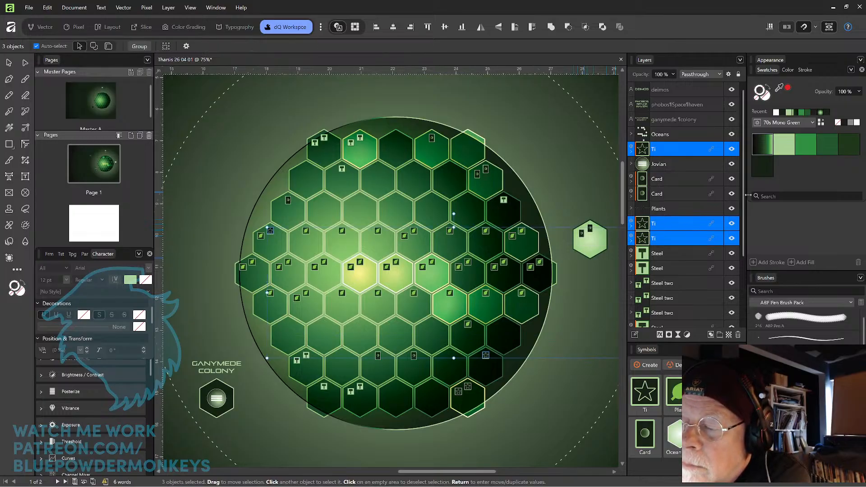
left_click_drag(744, 203, 741, 253)
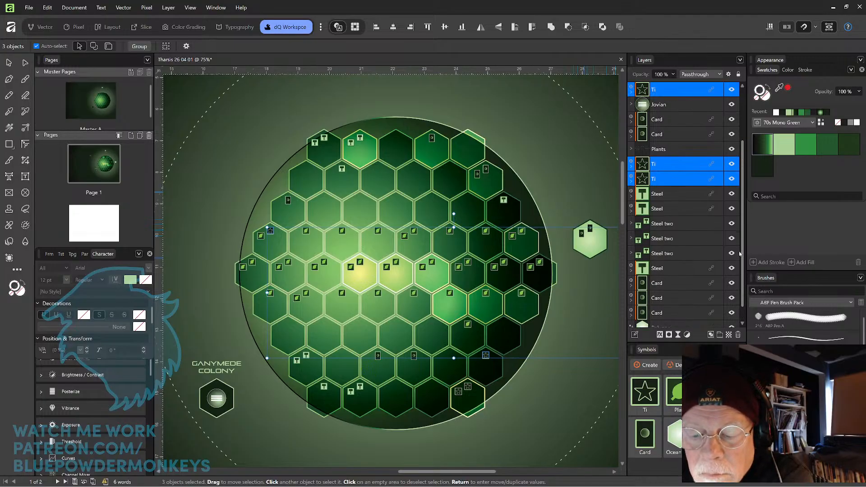
left_click_drag(740, 245, 745, 207)
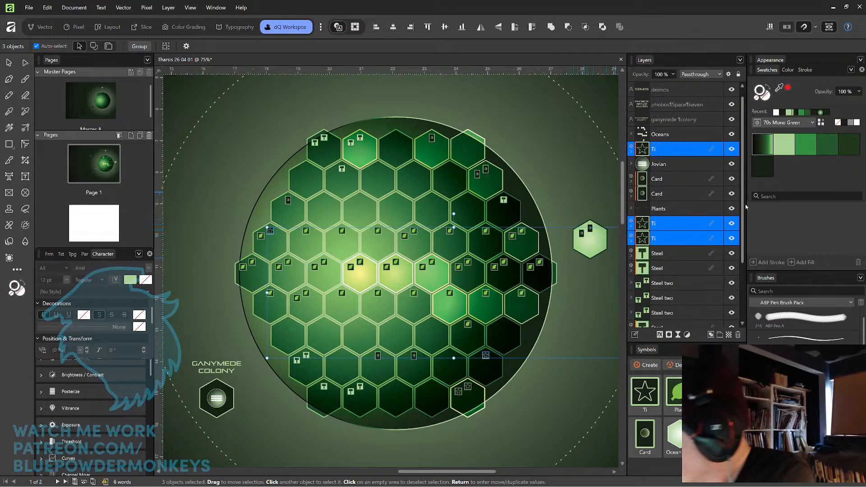
key("ctrl+g")
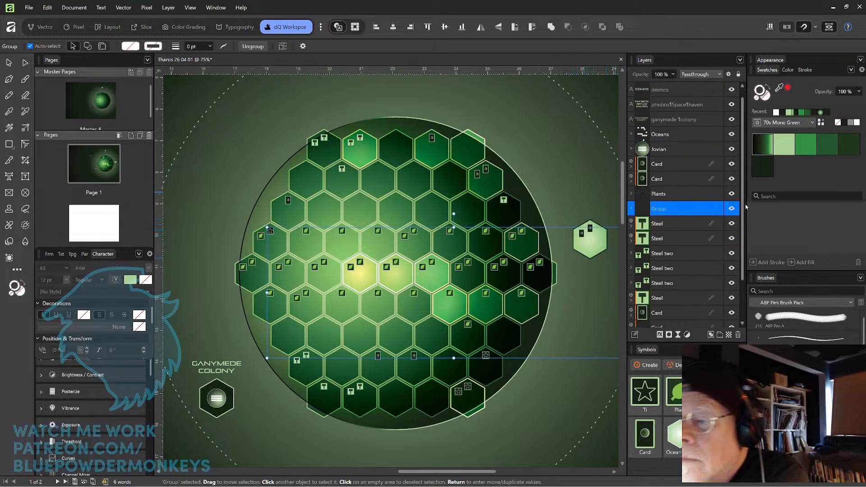
Rename the new group of Ti icons as Titanium.
double_click(659, 209)
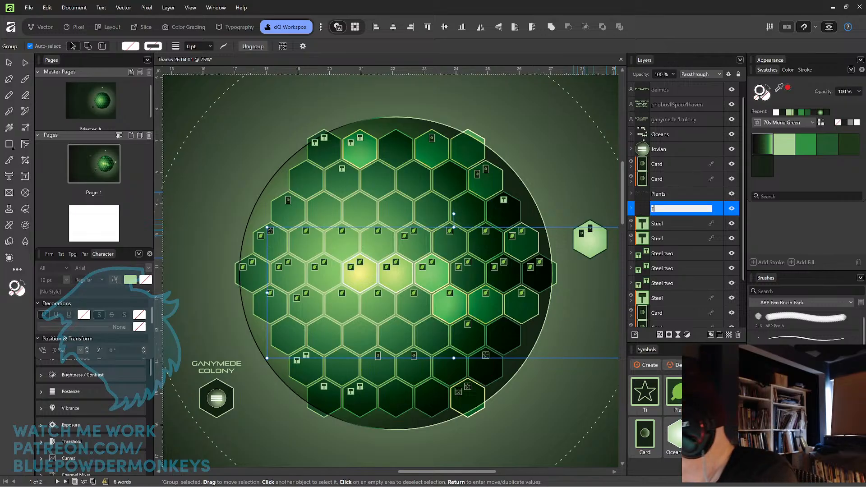
type("Titanium")
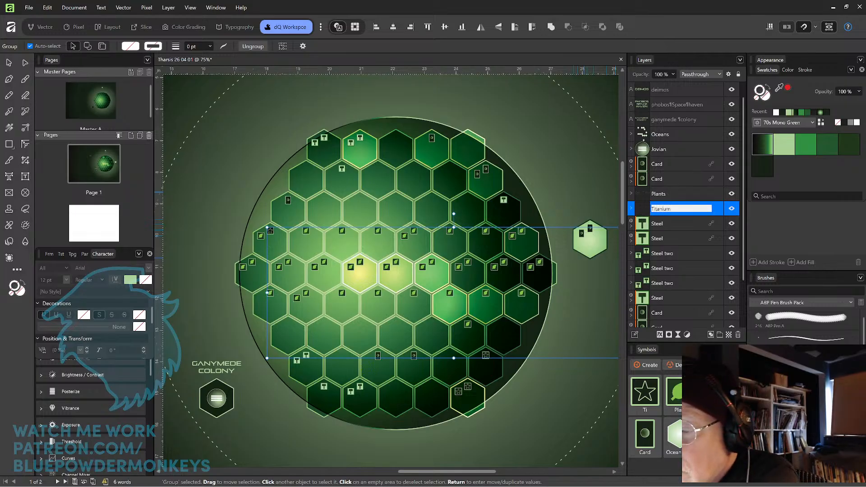
key("Return")
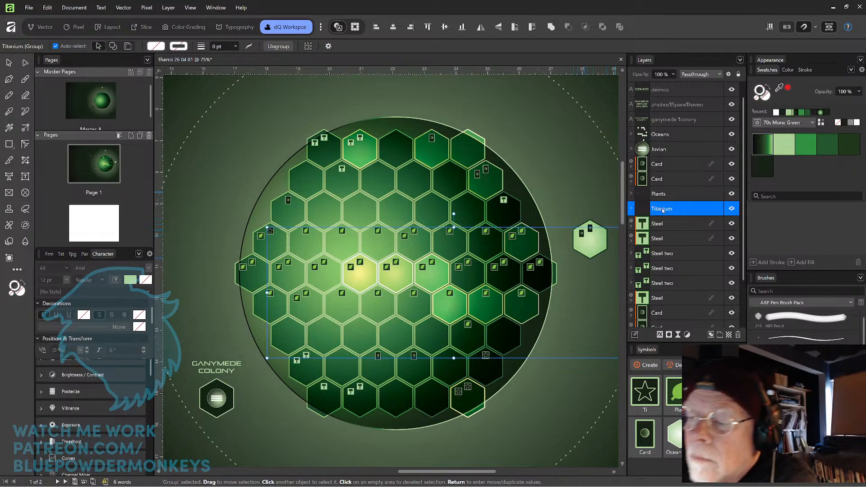
Group all the Steel and Steel two layers directly below the Titanium group.
left_click(687, 224)
left_click_drag(744, 229, 741, 260)
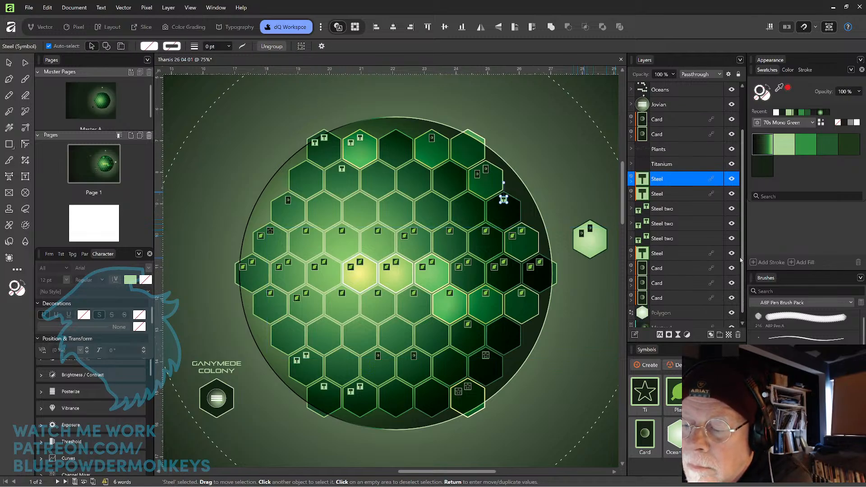
left_click(731, 250, "shift")
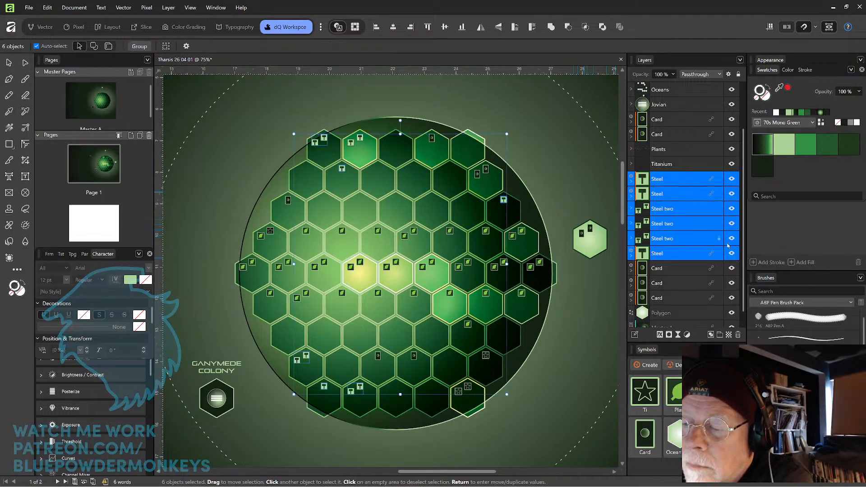
scroll(741, 282, "down", 1)
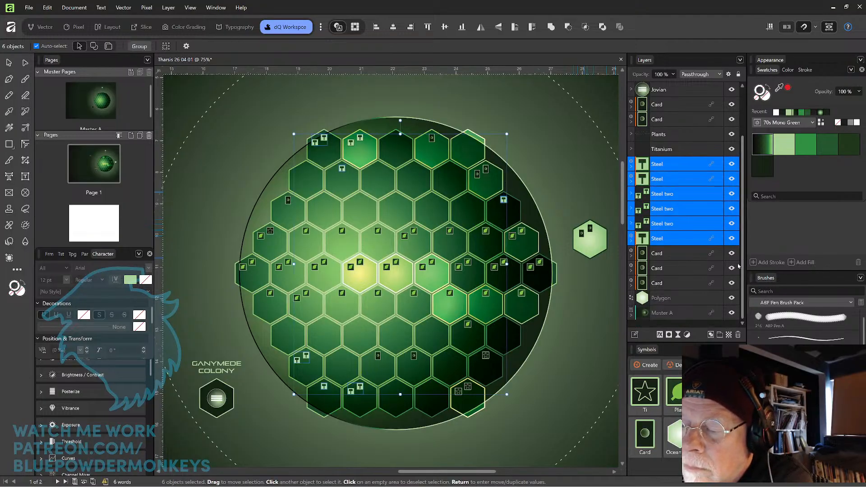
scroll(738, 267, "up", 4)
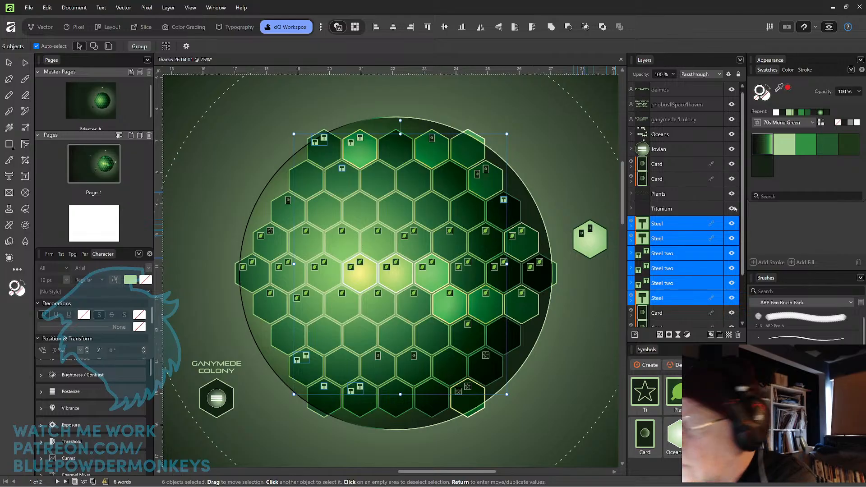
key("ctrl+g")
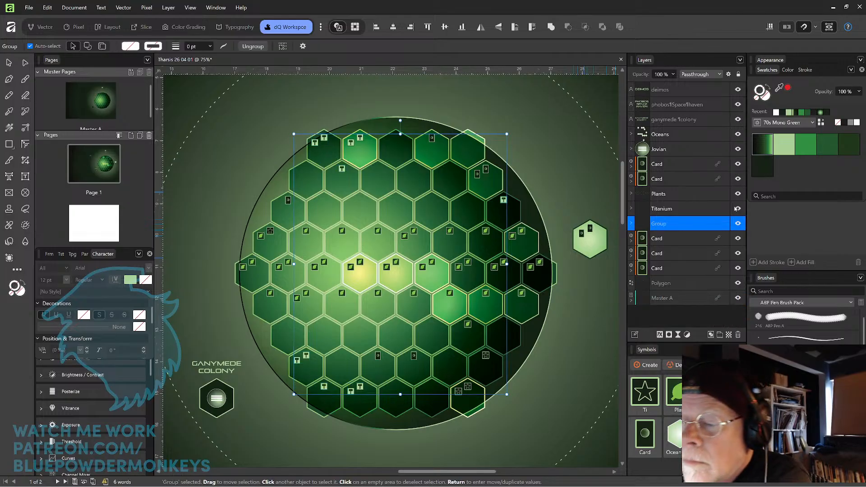
Rename the new group of steel icons as Steel.
double_click(659, 223)
type("Stee")
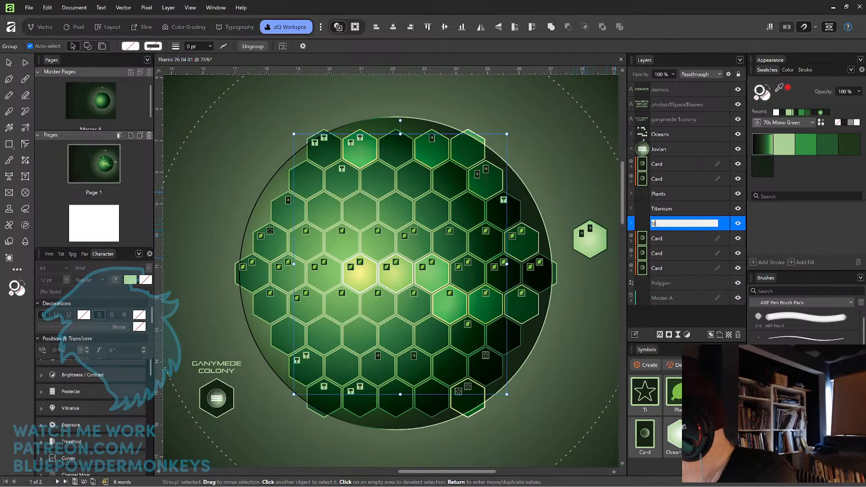
key("Return")
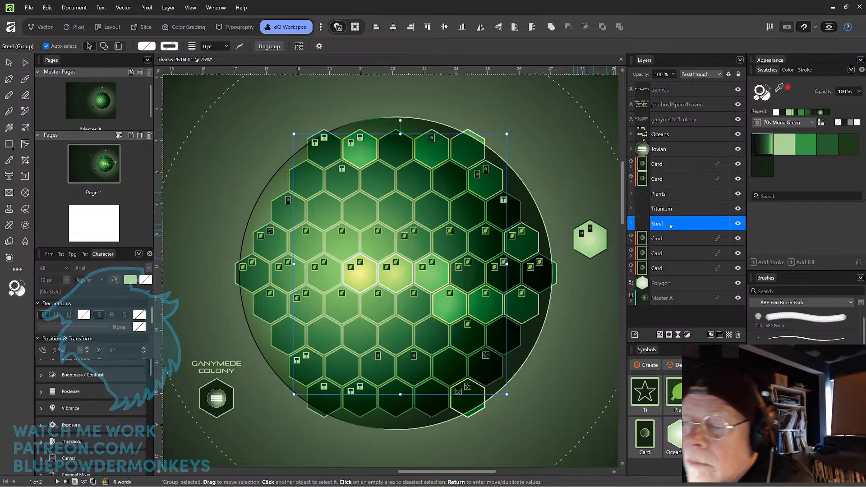
left_click(690, 284)
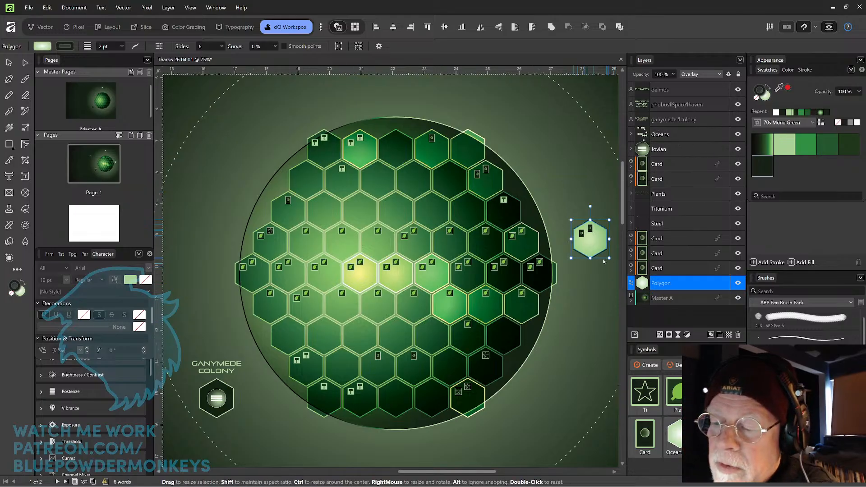
left_click_drag(380, 294, 428, 279)
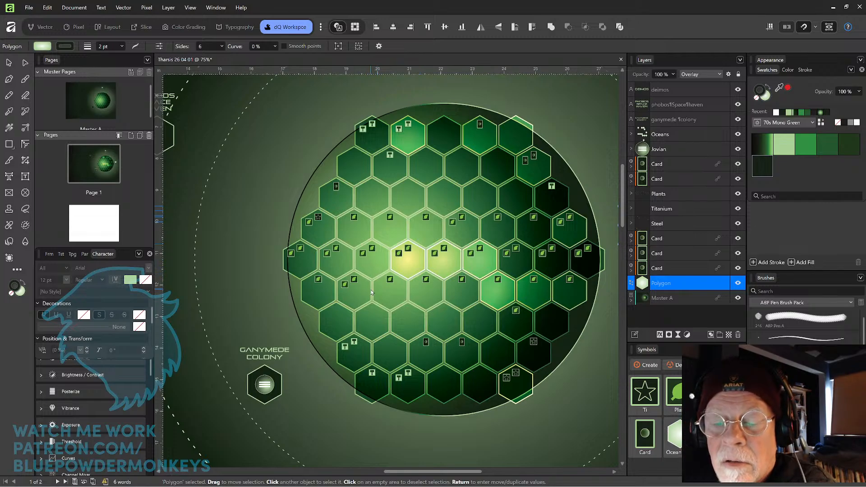
scroll(371, 292, "up", 3)
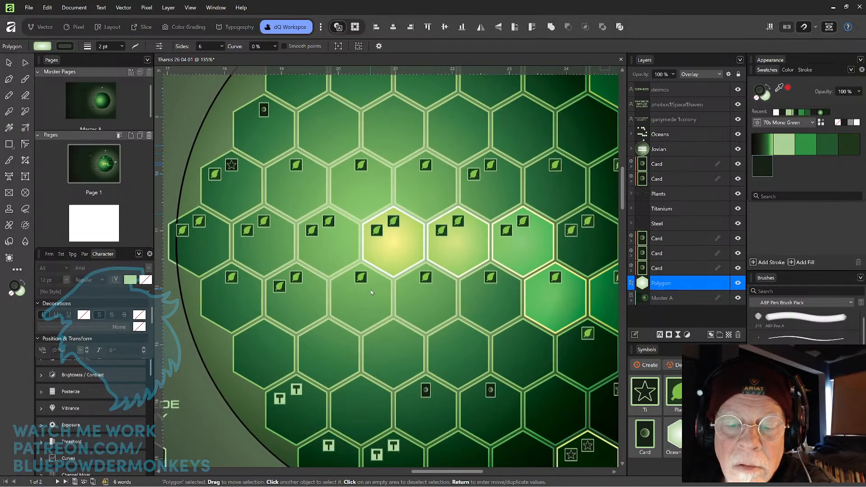
left_click_drag(392, 271, 477, 313)
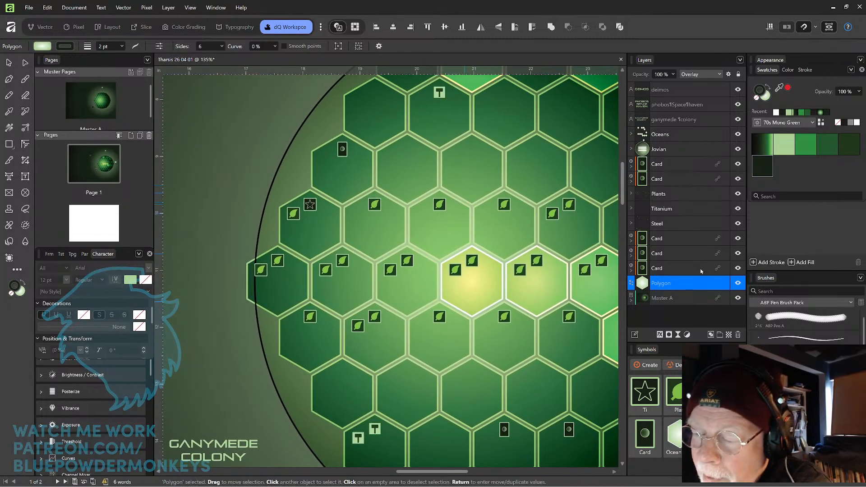
left_click(412, 296)
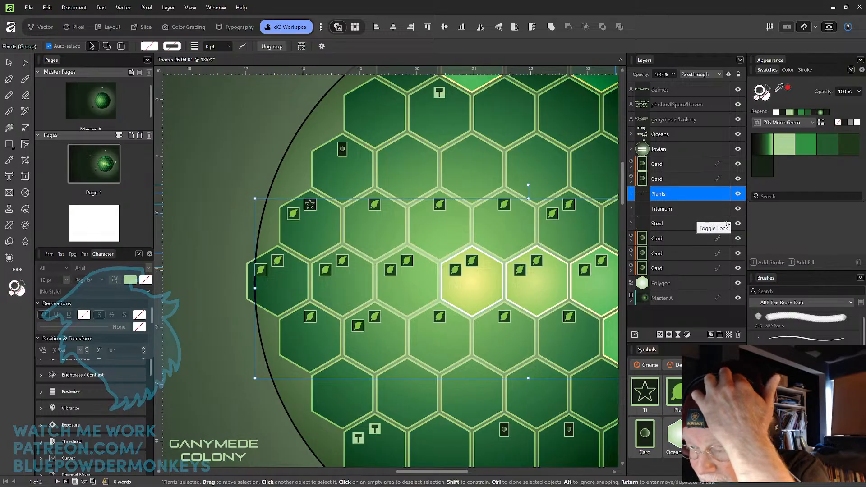
scroll(548, 311, "down", 5)
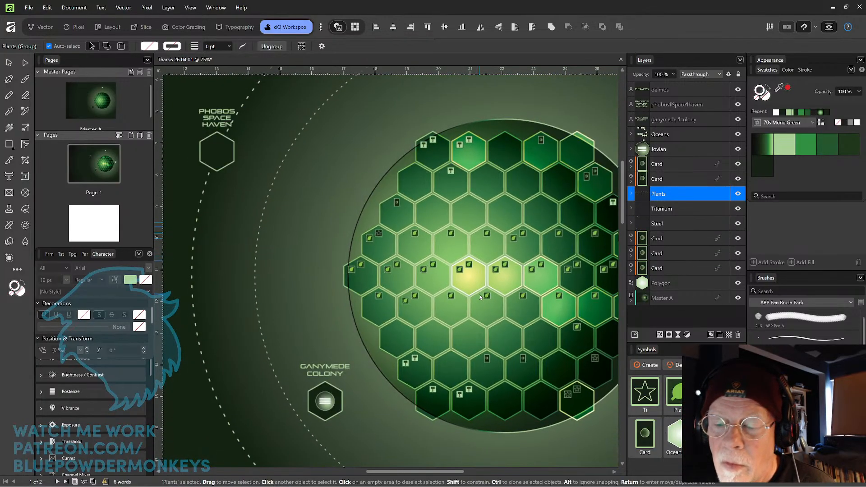
left_click_drag(565, 318, 472, 313)
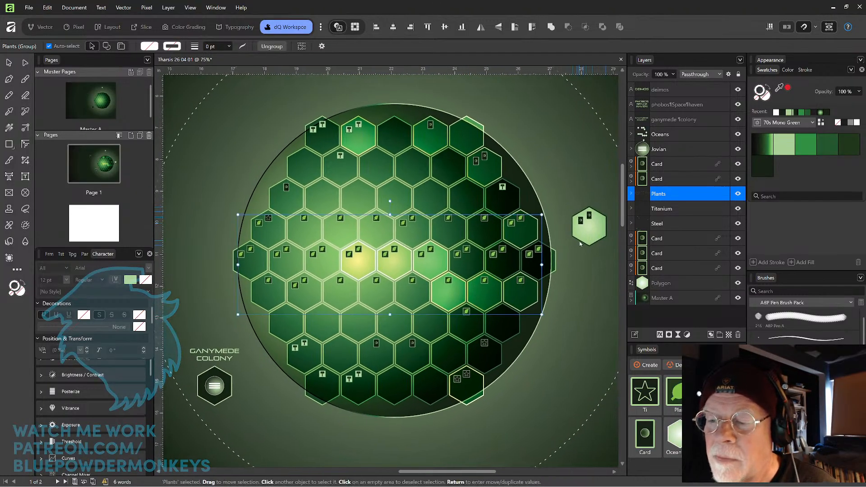
Duplicate the pale hexagon beside the planet and place the copy over the third hex from the west end of the board's middle row.
left_click(588, 240)
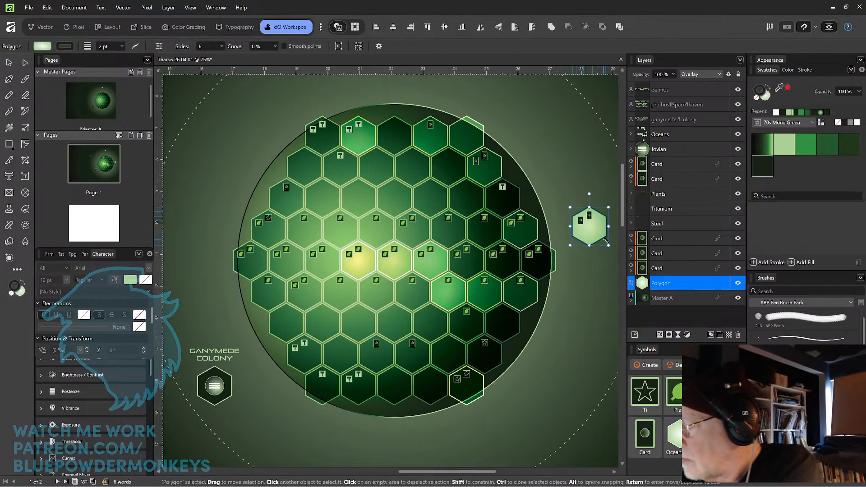
left_click_drag(590, 232, 576, 269)
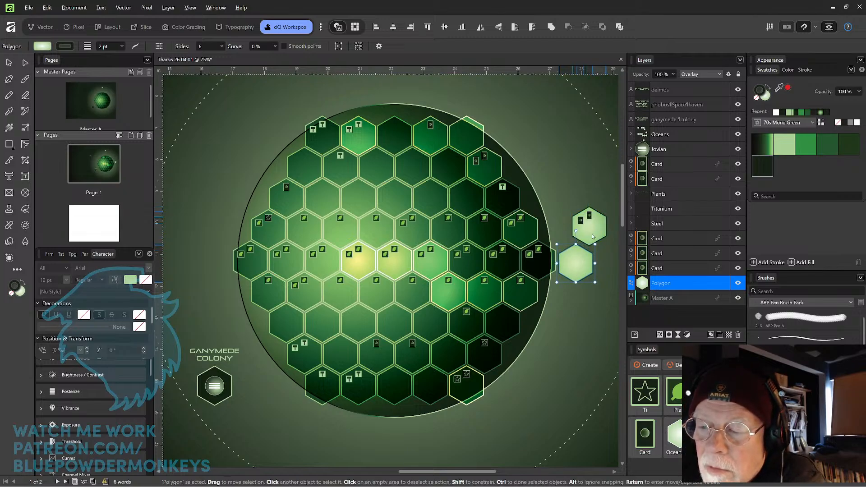
left_click(589, 216)
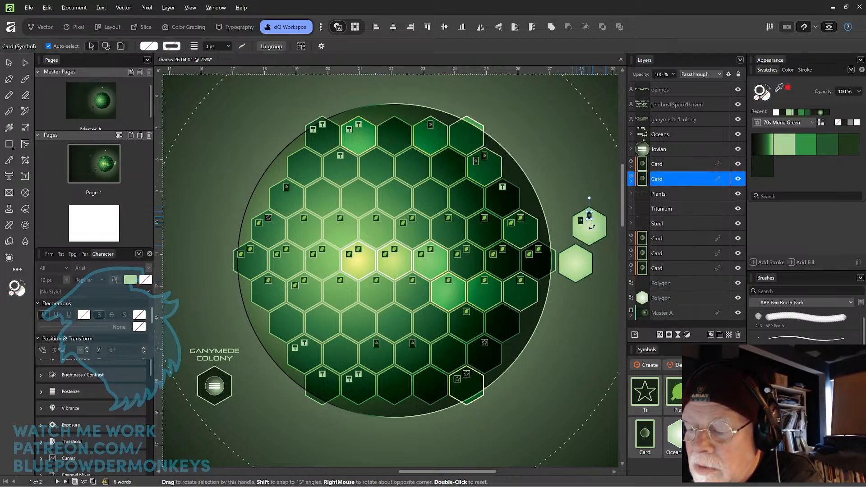
left_click_drag(565, 282, 346, 263)
left_click_drag(331, 264, 334, 264)
scroll(498, 229, "up", 4)
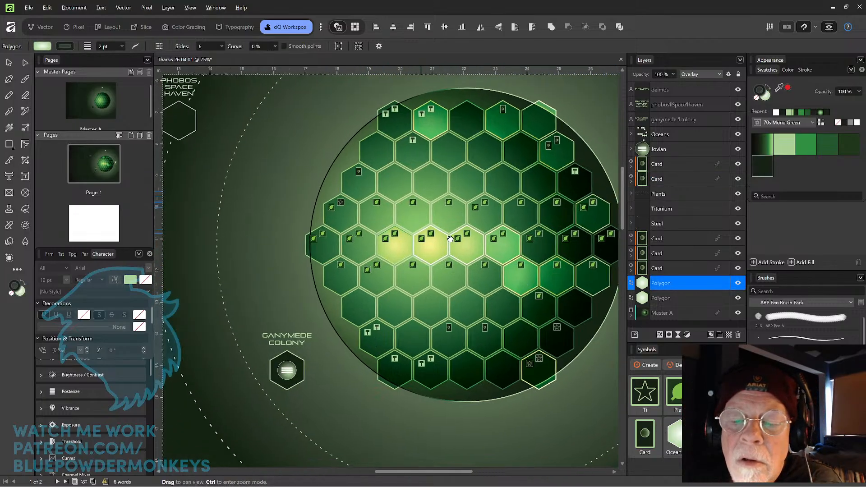
scroll(498, 229, "up", 1)
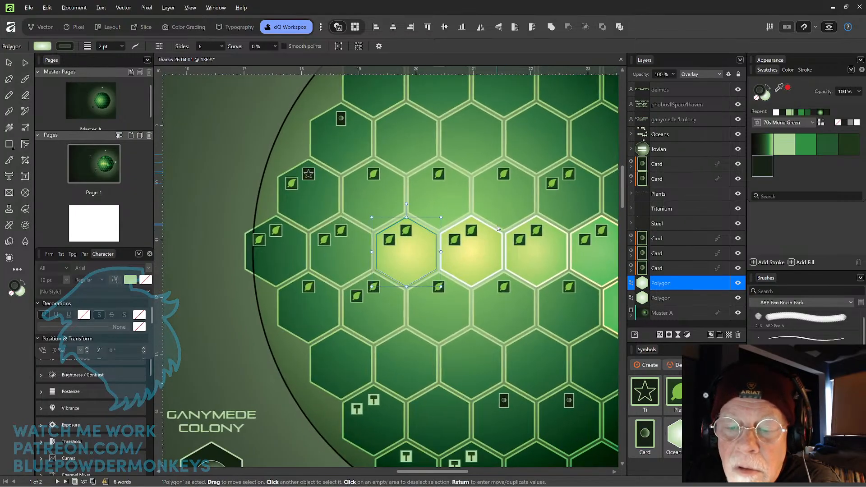
Fine-tune the duplicated hexagon's position so it fits centrally within the outline of the third hex in the middle row.
left_click_drag(419, 268, 420, 256)
scroll(419, 256, "up", 5)
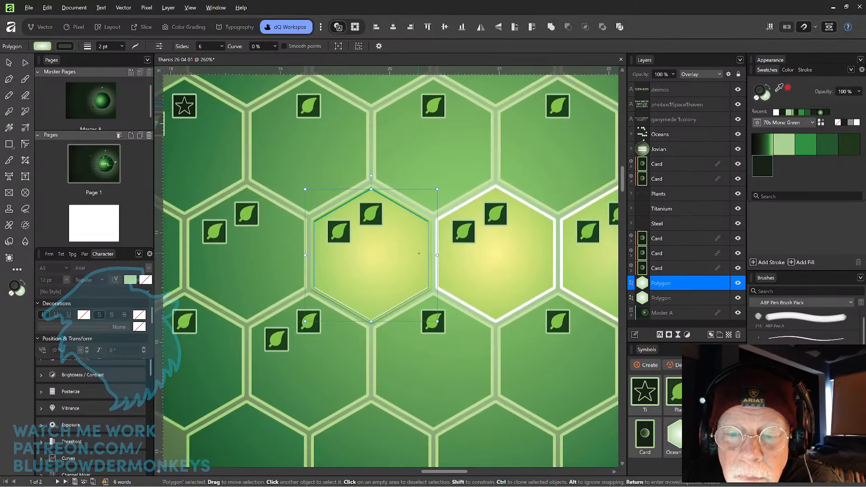
left_click_drag(400, 272, 403, 265)
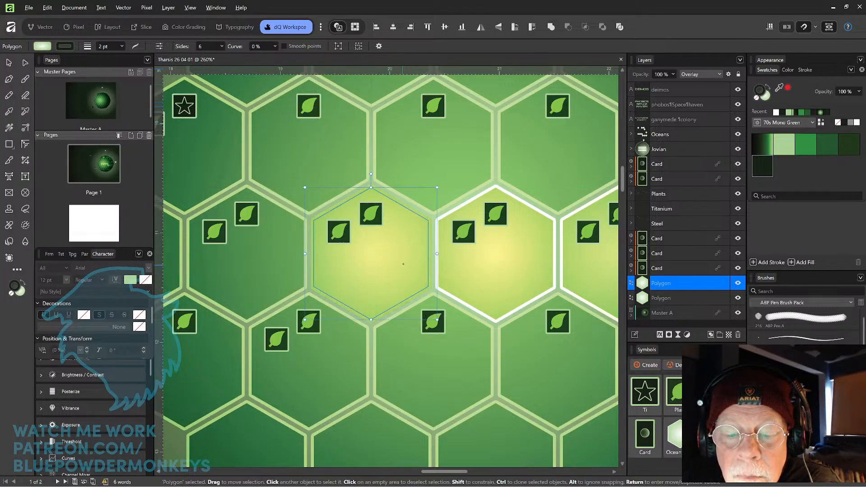
scroll(414, 251, "down", 5)
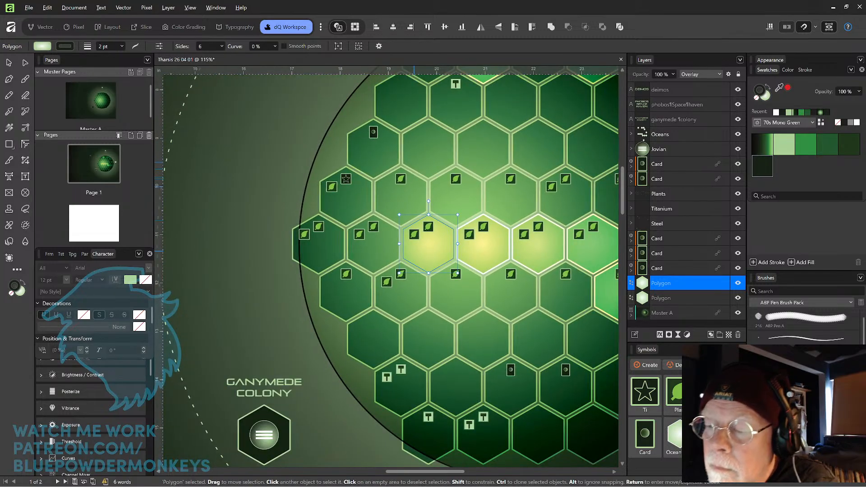
Rename the duplicated Polygon layer as Noctis City.
mouse_move(679, 253)
left_mouse_down()
mouse_move(692, 231)
mouse_move(690, 244)
left_mouse_up()
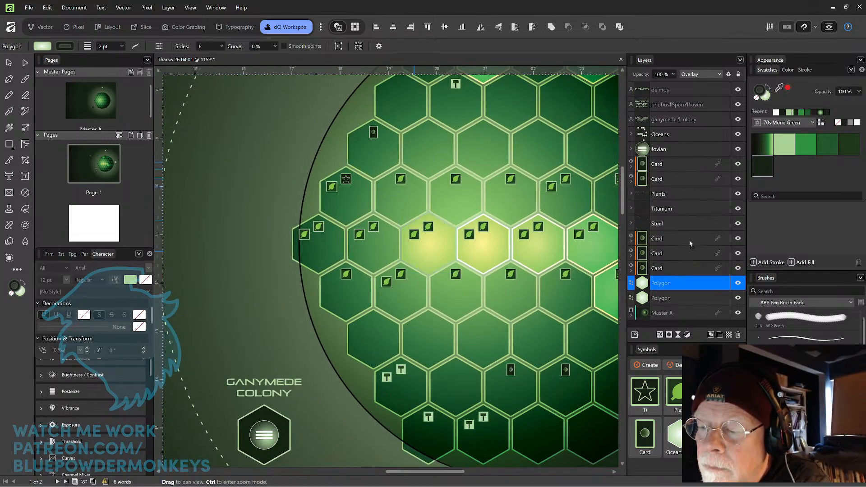
double_click(669, 284)
type("N")
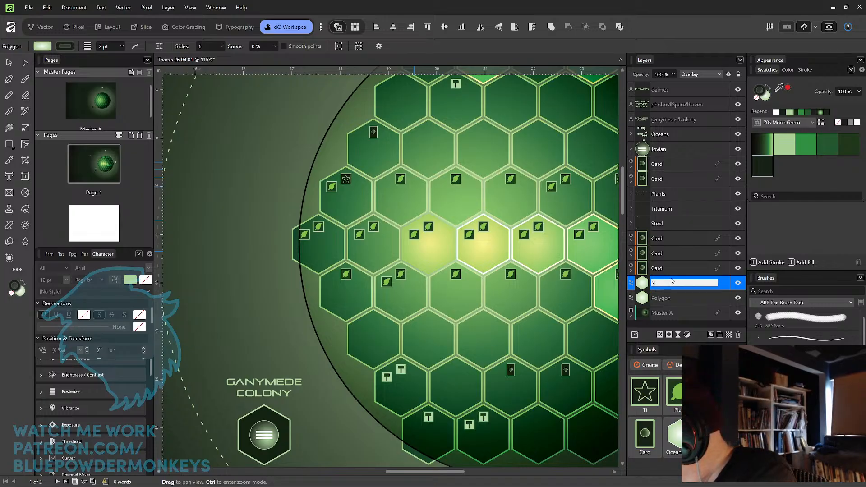
type("ot")
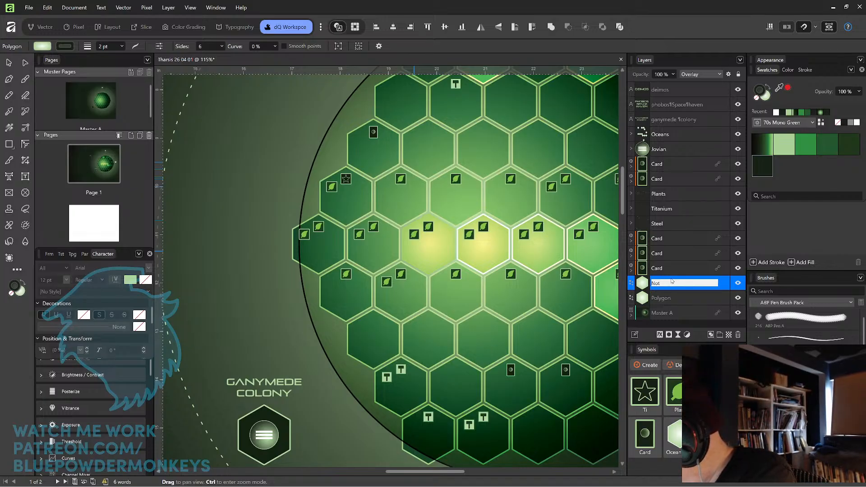
type("ct")
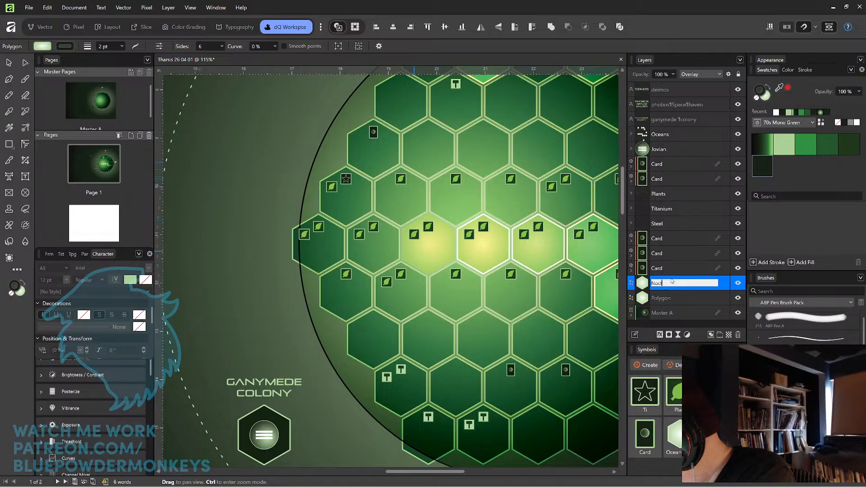
type("is City")
key("Return")
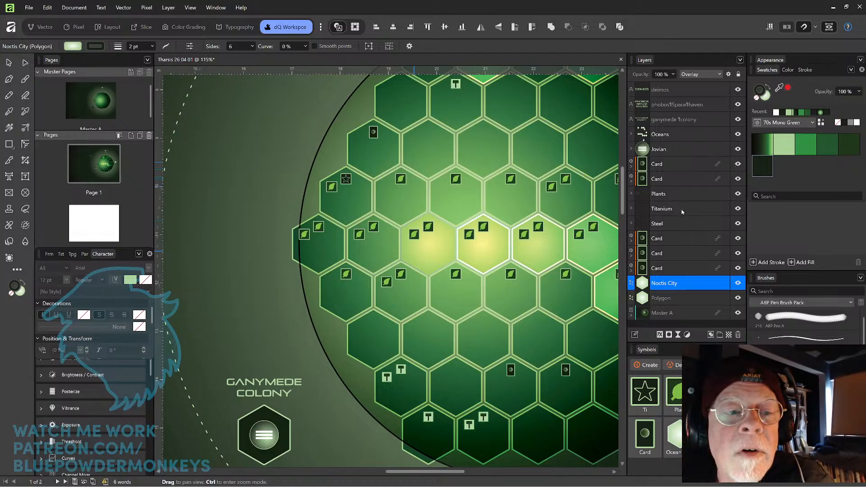
Move the Noctis City layer above Oceans, place the Plants and Titanium groups above it, and drop the Steel group onto Titanium.
left_click_drag(677, 285, 681, 128)
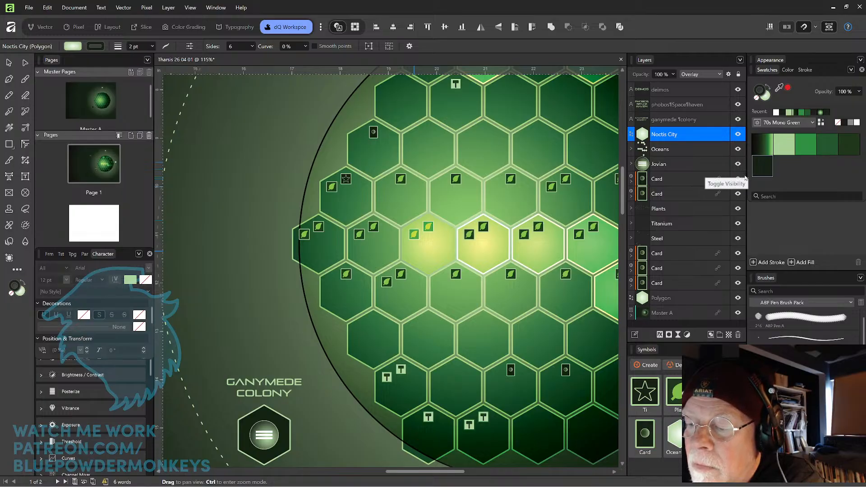
left_click_drag(686, 210, 721, 125)
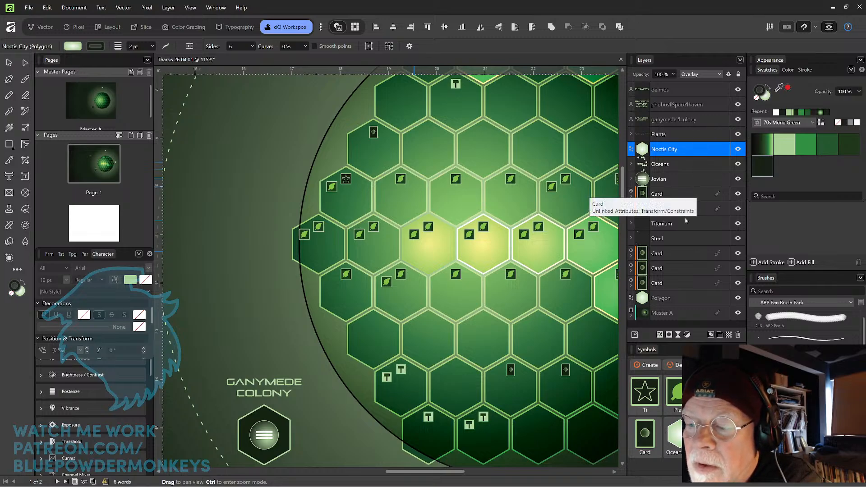
left_click_drag(695, 148, 695, 142)
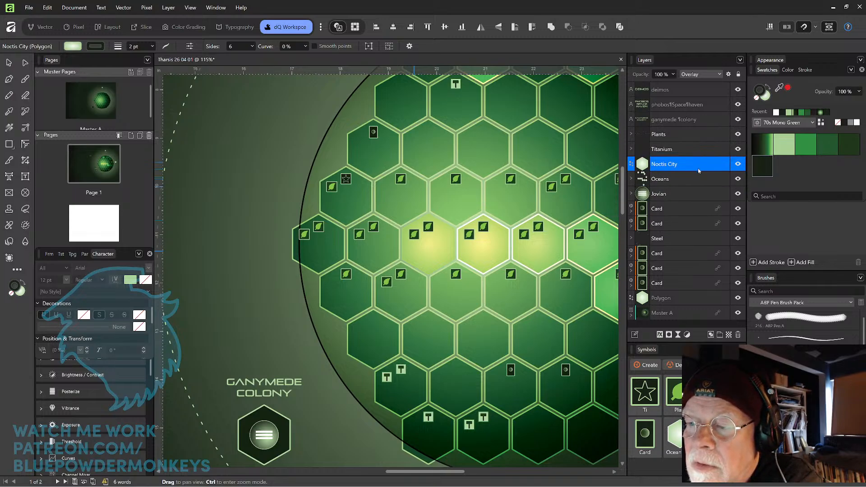
left_click_drag(686, 246, 693, 150)
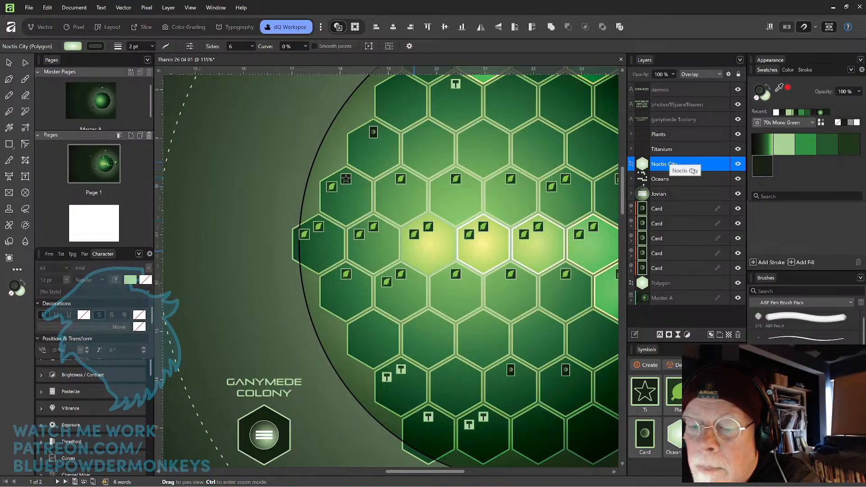
Move the Oceans group below the five Card layers, directly above the remaining Polygon layer.
left_click(684, 210)
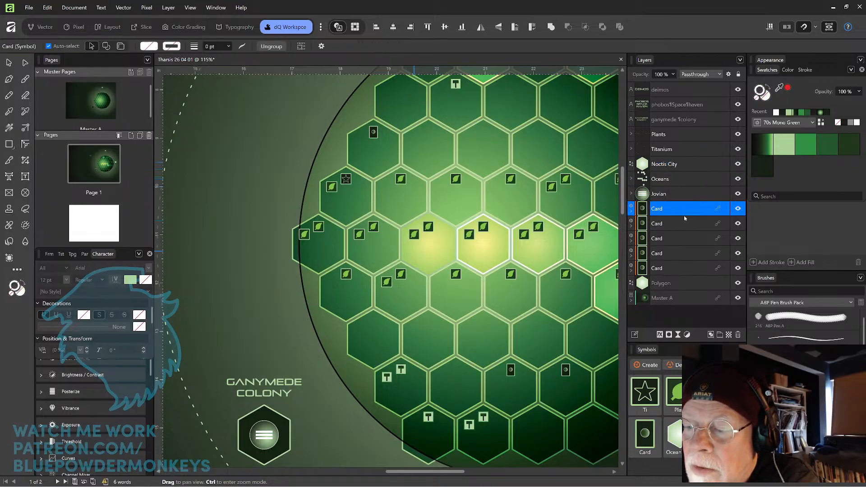
left_click(684, 180)
left_click_drag(685, 181, 679, 265)
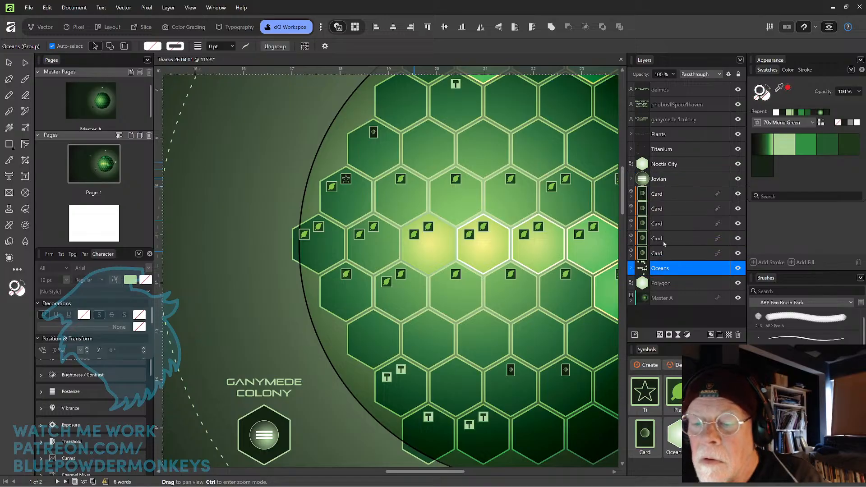
Swap the Noctis City hexagon's fill and stroke colours and set its blend mode to Hard Light.
left_click_drag(583, 311, 456, 317)
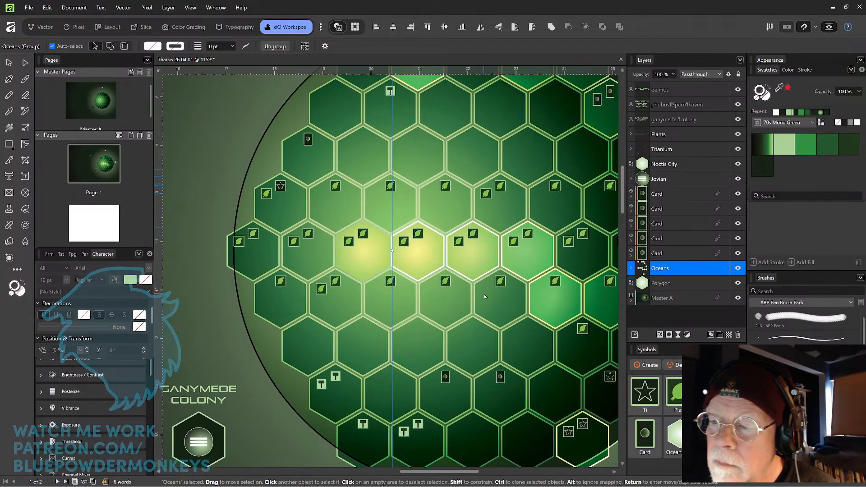
left_click(691, 166)
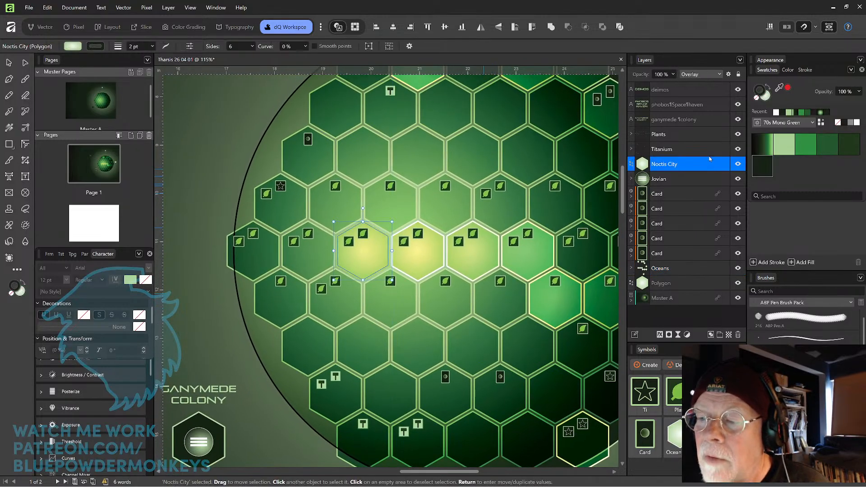
left_click(23, 284)
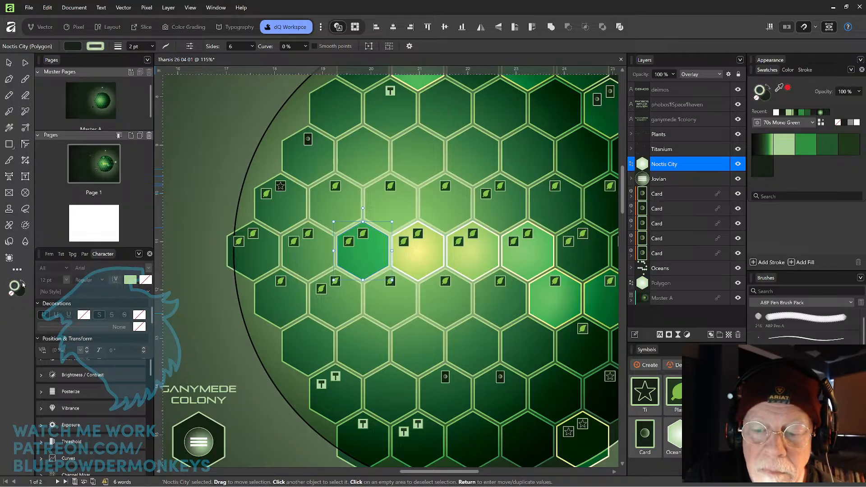
left_click(21, 293)
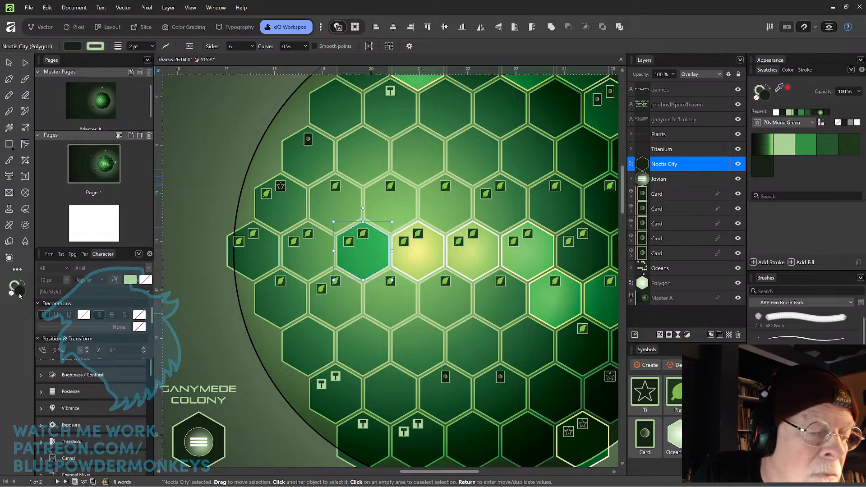
left_click(720, 75)
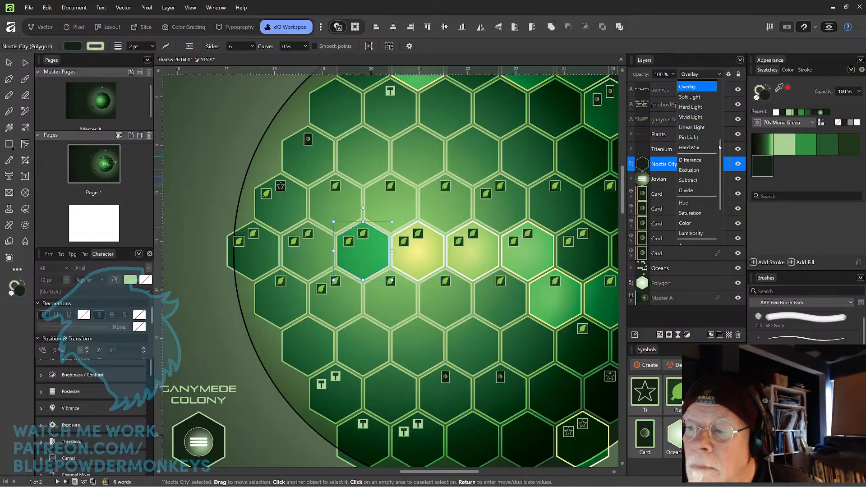
left_click_drag(720, 147, 723, 91)
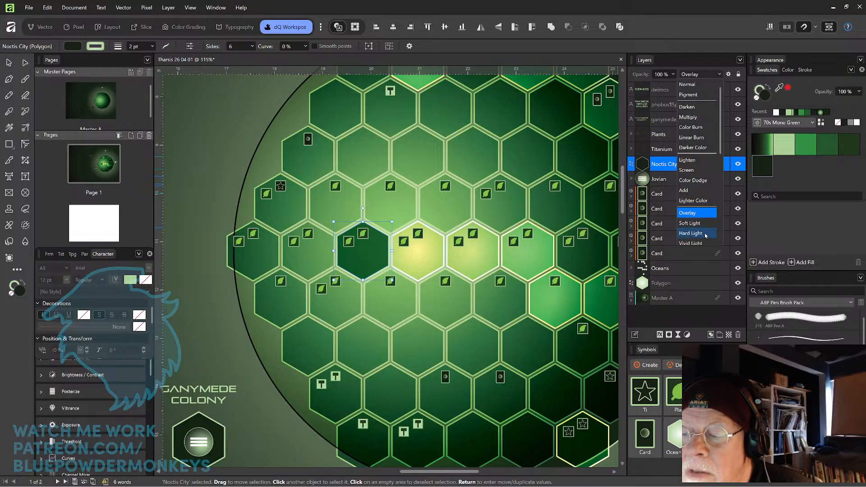
left_click(706, 235)
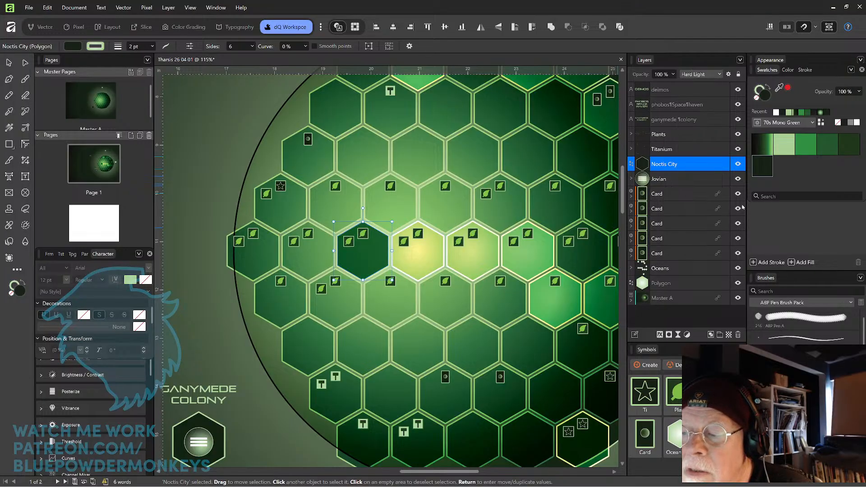
Try the palette's greens and white as the Noctis City hexagon's fill, and set its blend mode to Soft Light.
left_click(848, 145)
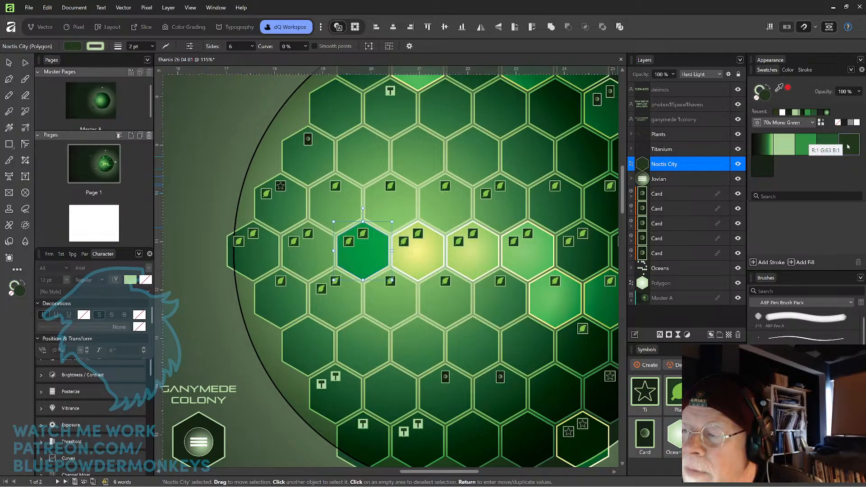
left_click(829, 144)
left_click(805, 144)
left_click(785, 147)
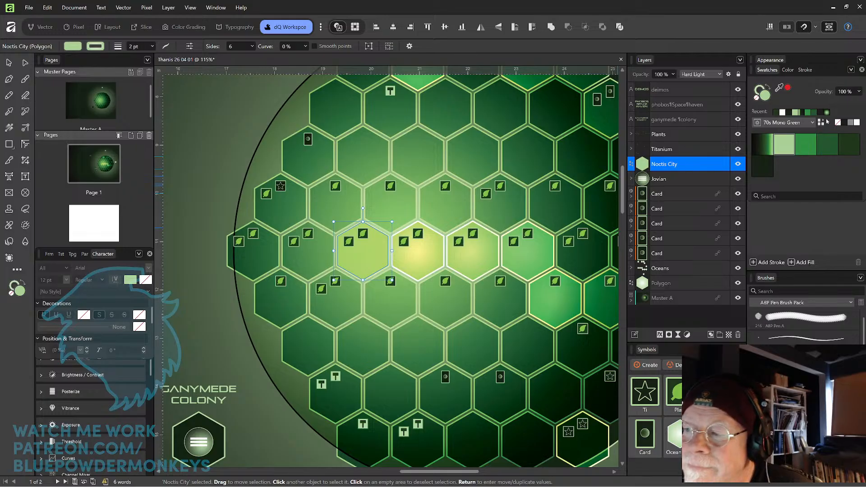
left_click(856, 122)
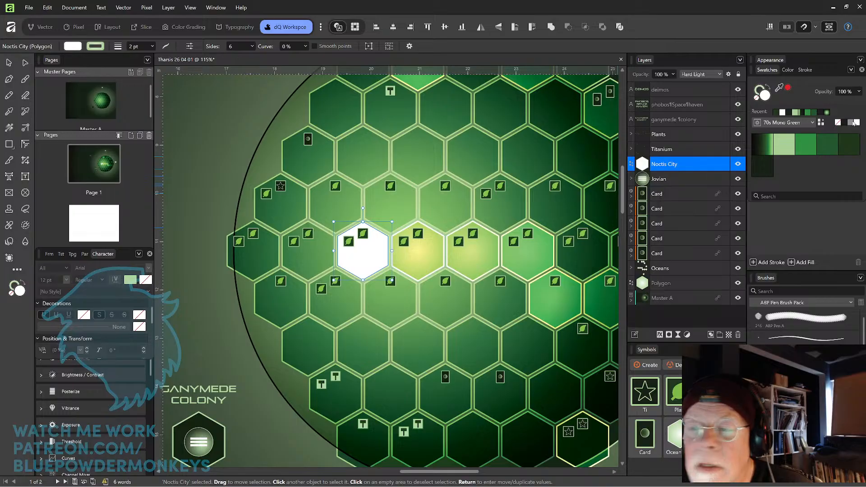
left_click(720, 75)
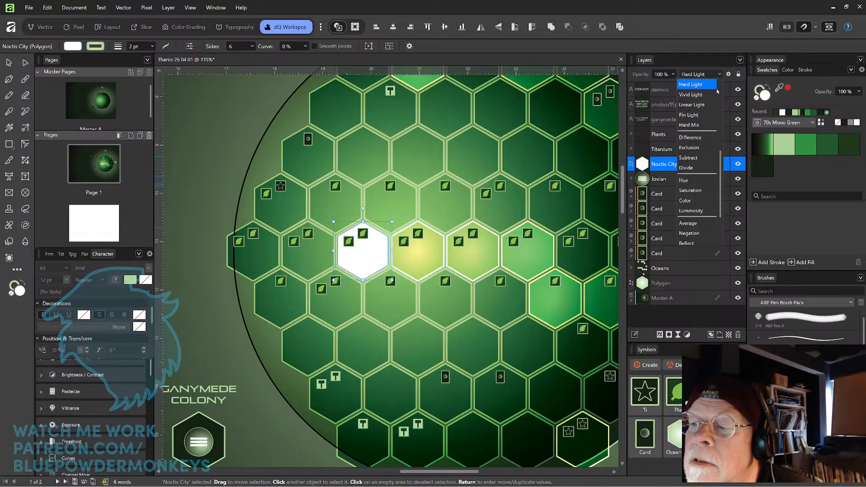
scroll(721, 143, "up", 3)
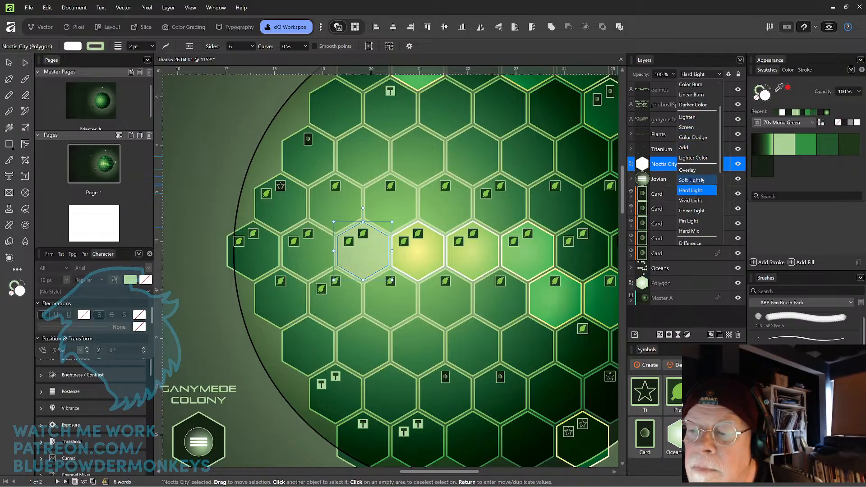
left_click(701, 180)
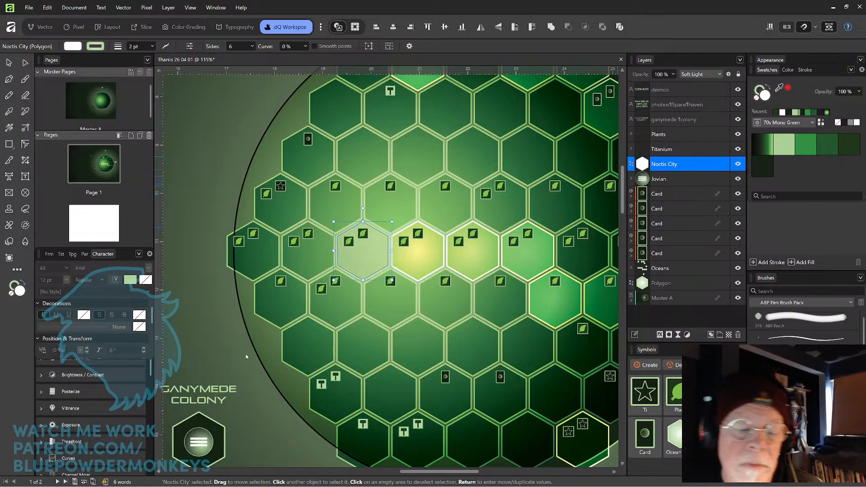
left_click(213, 338)
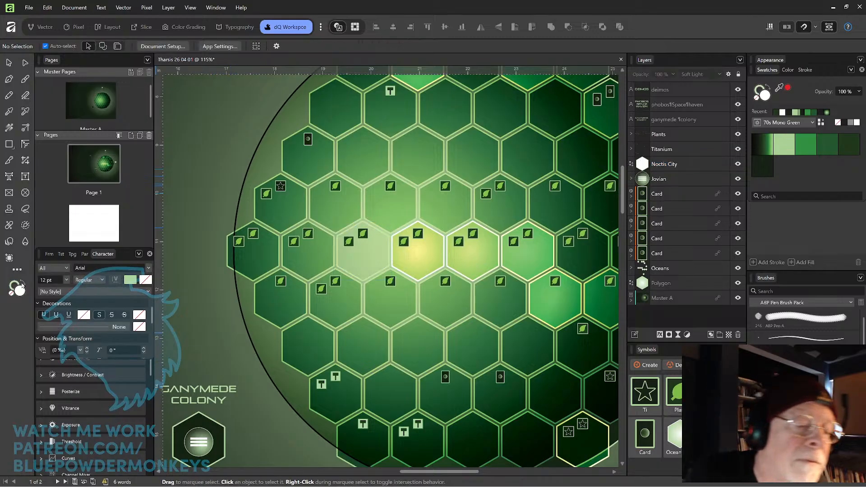
Remove the green stroke from the Noctis City hexagon.
left_click(361, 263)
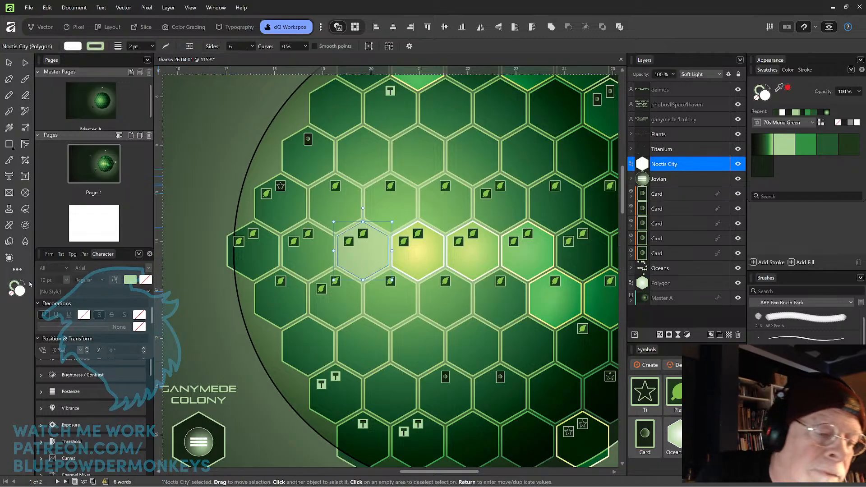
left_click(13, 297)
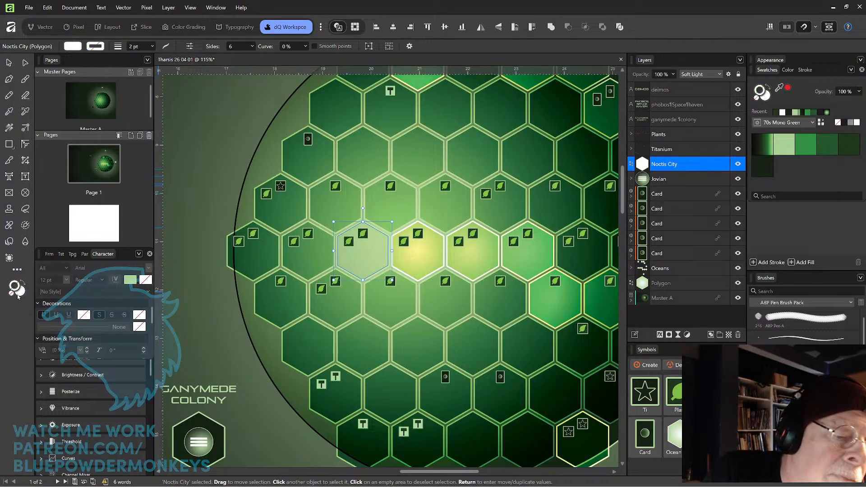
left_click(214, 346)
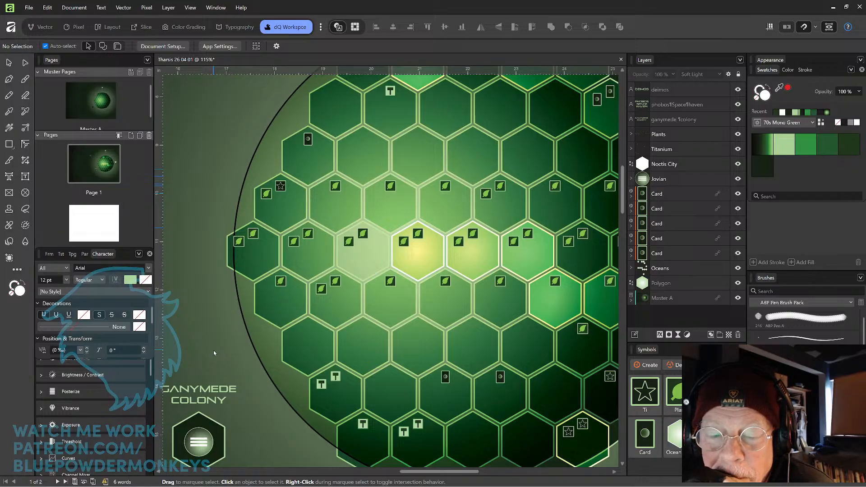
Fill the Noctis City hexagon with the palette's light green and set its blend mode to Add.
left_click(376, 254)
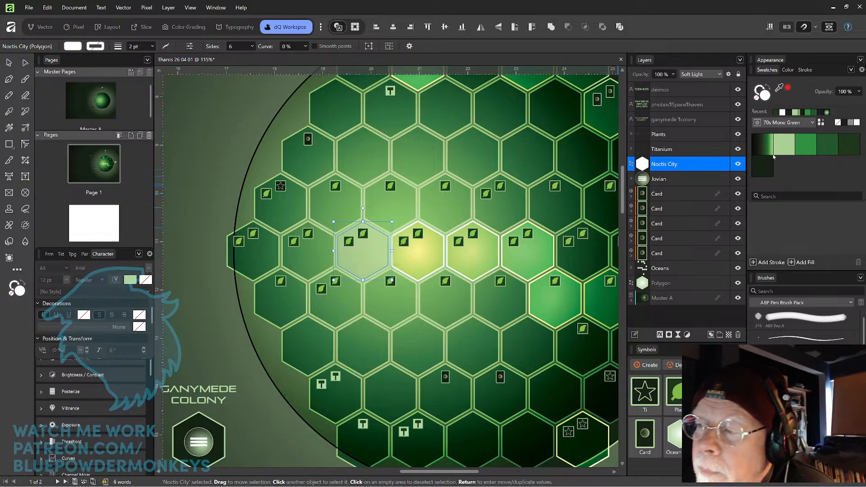
left_click(784, 143)
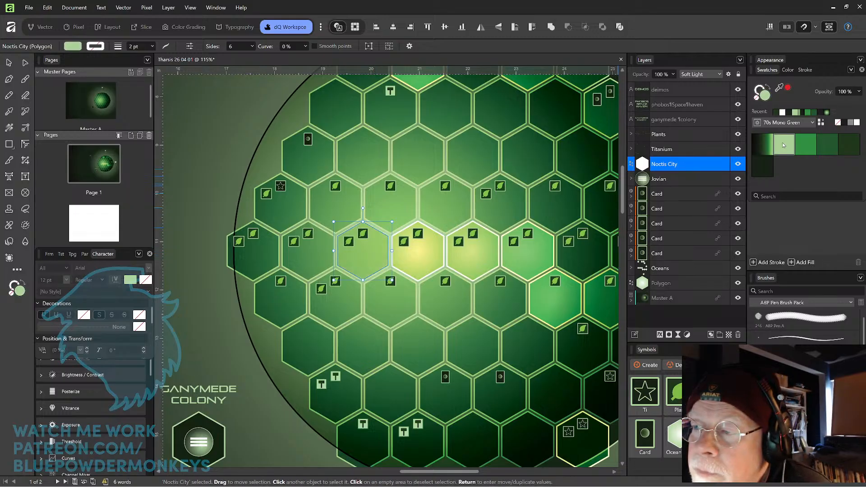
left_click(719, 74)
scroll(722, 152, "up", 3)
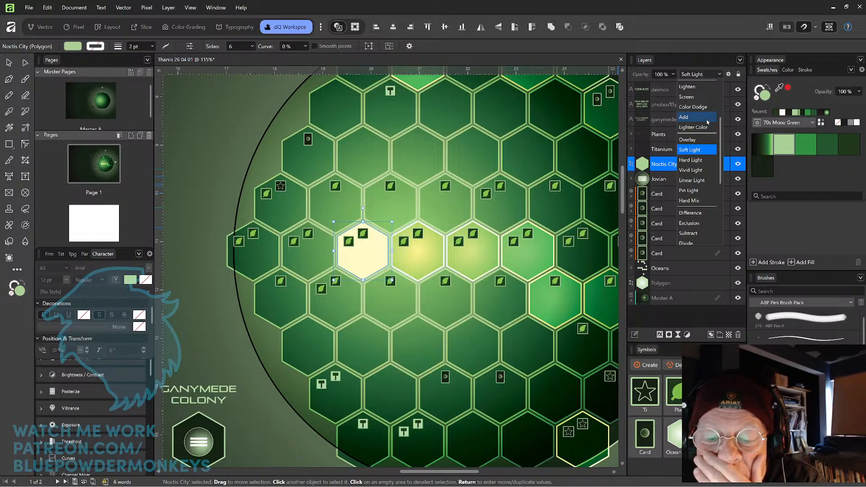
left_click(707, 119)
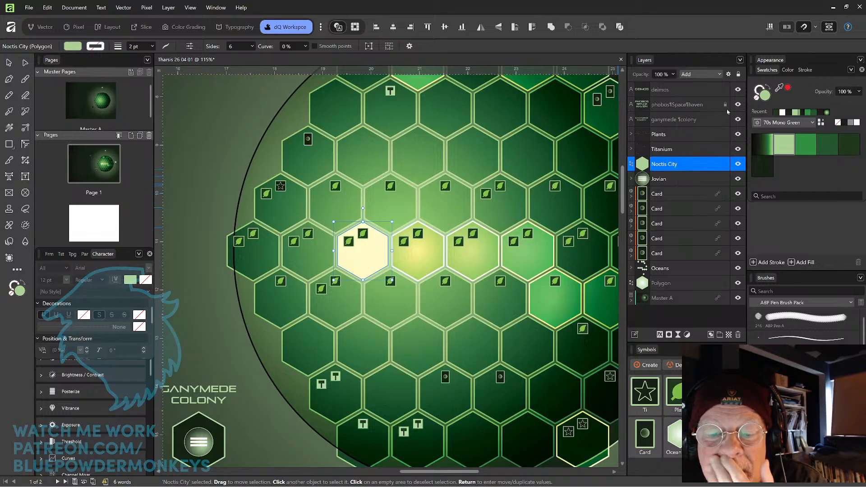
left_click(220, 331)
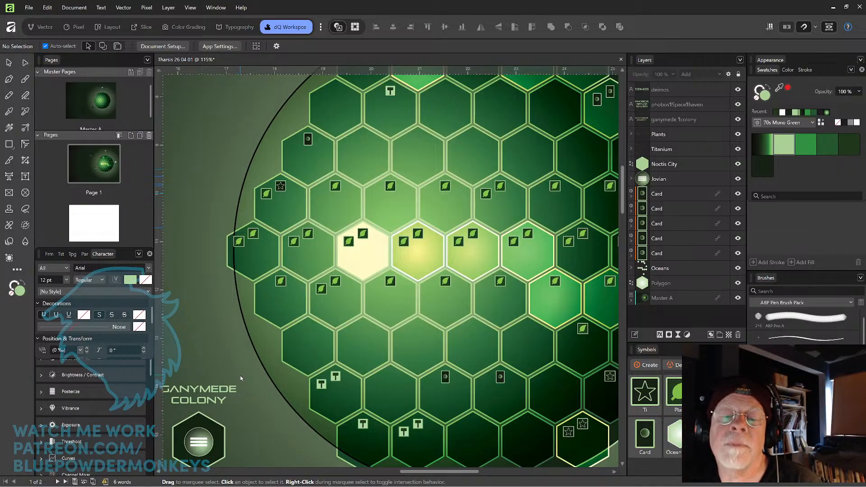
Duplicate the Ganymede Colony label and place the copy just below the Noctis City hexagon.
key("ctrl+0")
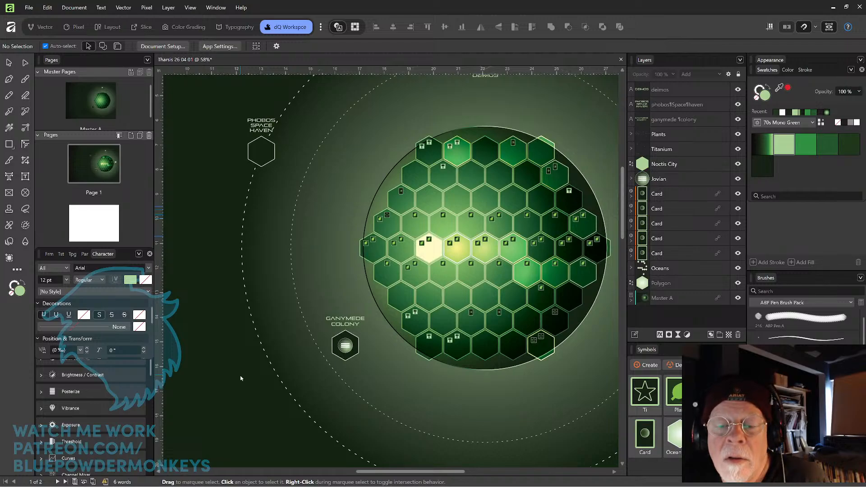
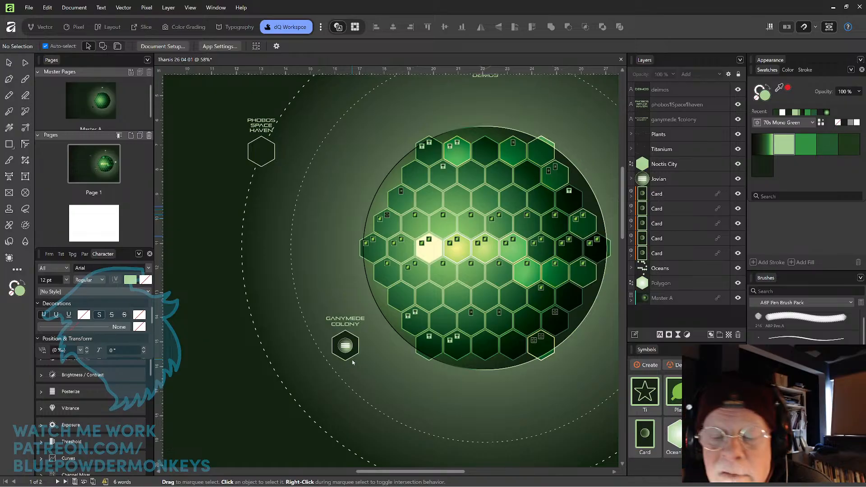
left_click(356, 320)
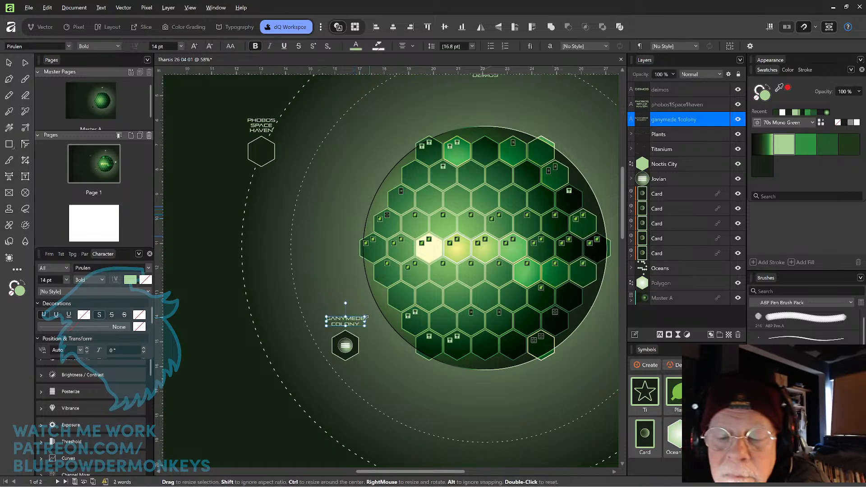
left_click_drag(357, 322, 437, 284)
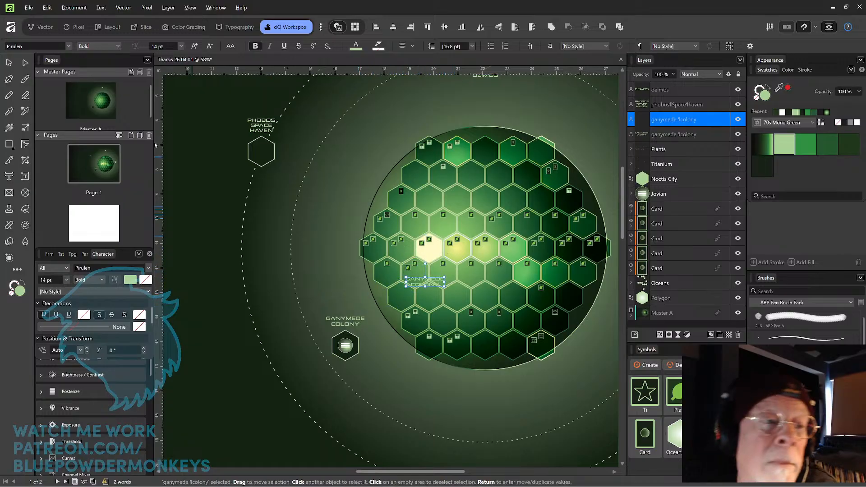
Replace the copied label's text with NOCTIS CITY, broken over two lines.
left_click(9, 176)
key("Escape")
type("N")
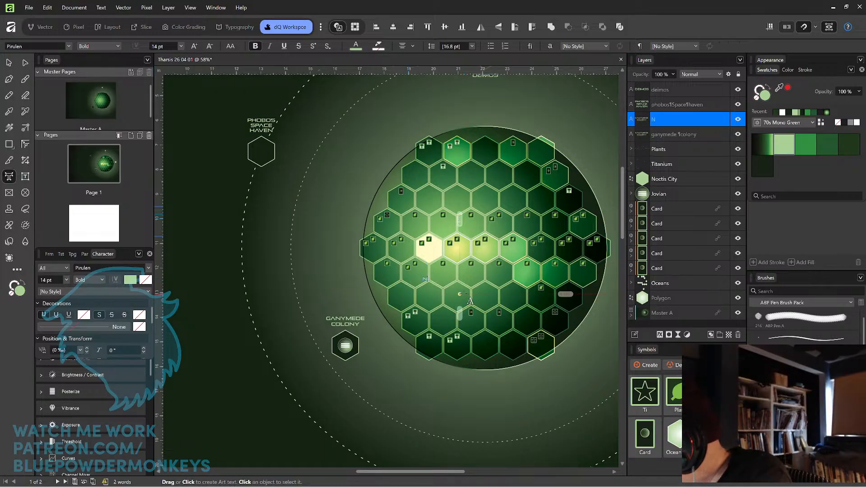
type("OCT")
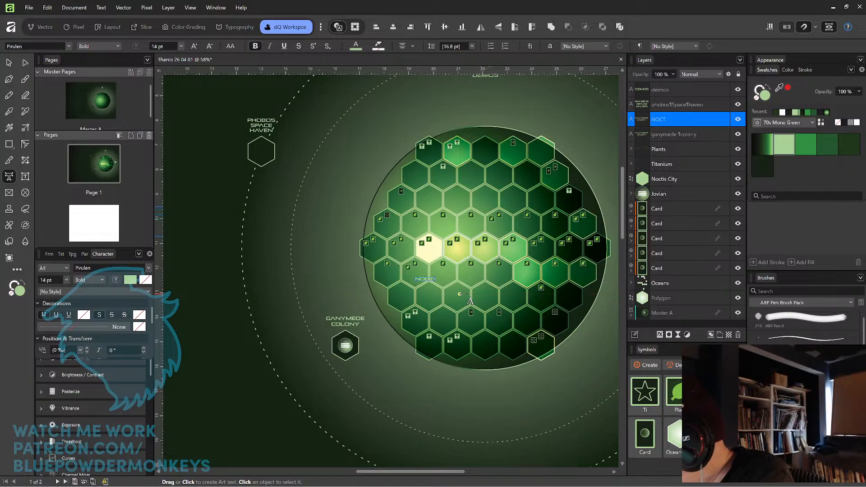
type("IS")
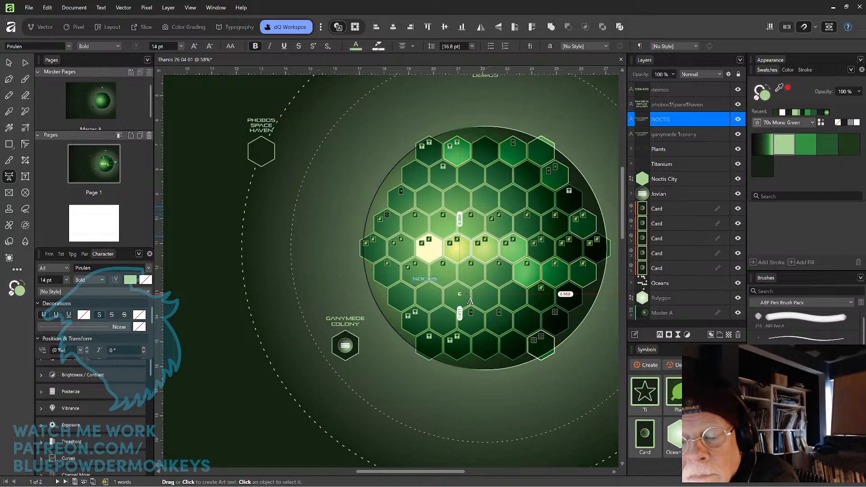
key("Return")
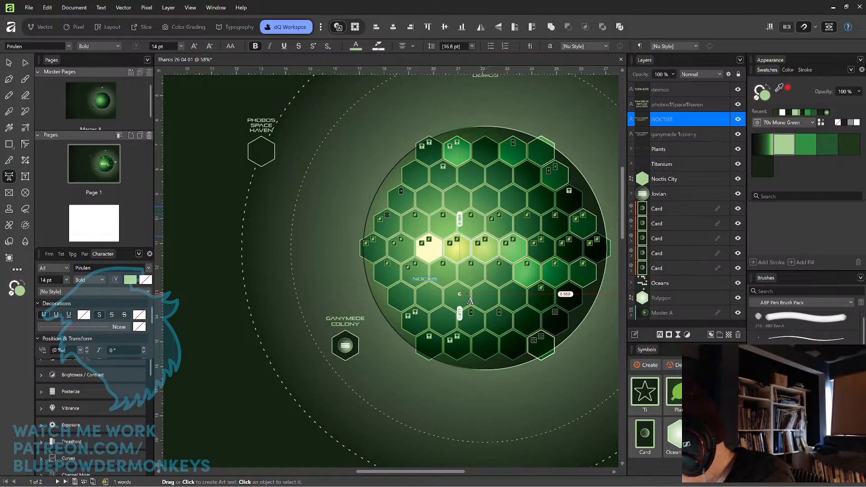
type("CITY")
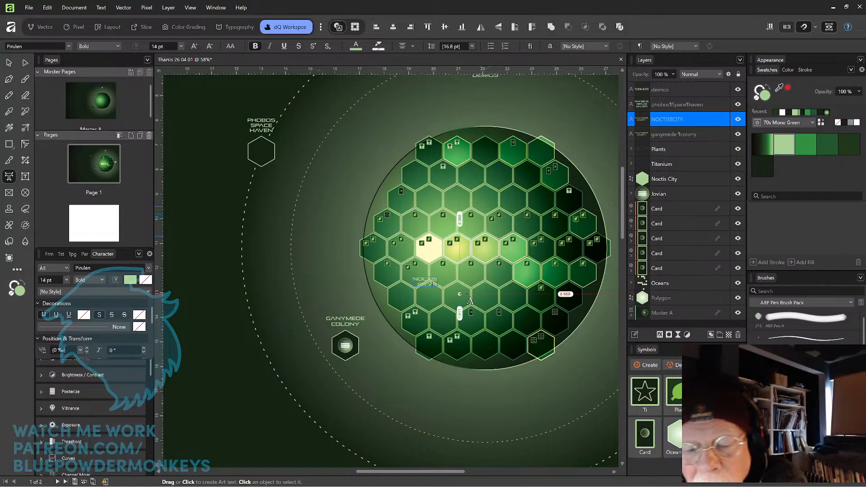
key("Return")
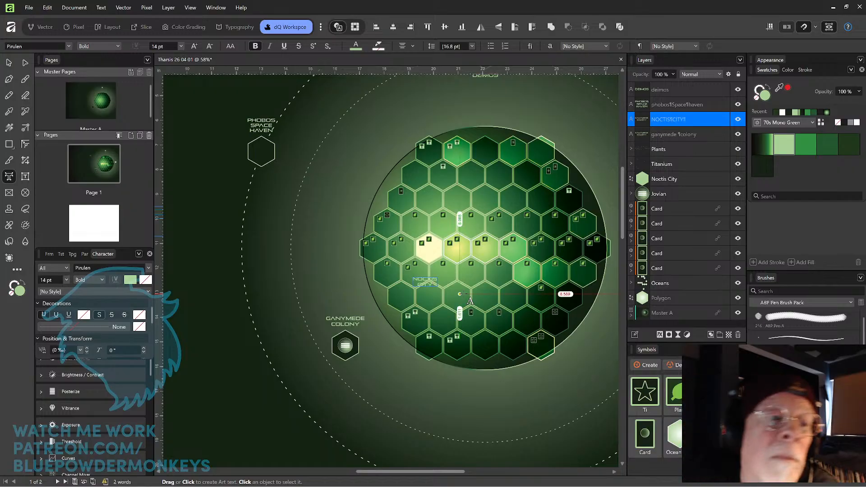
key("BackSpace")
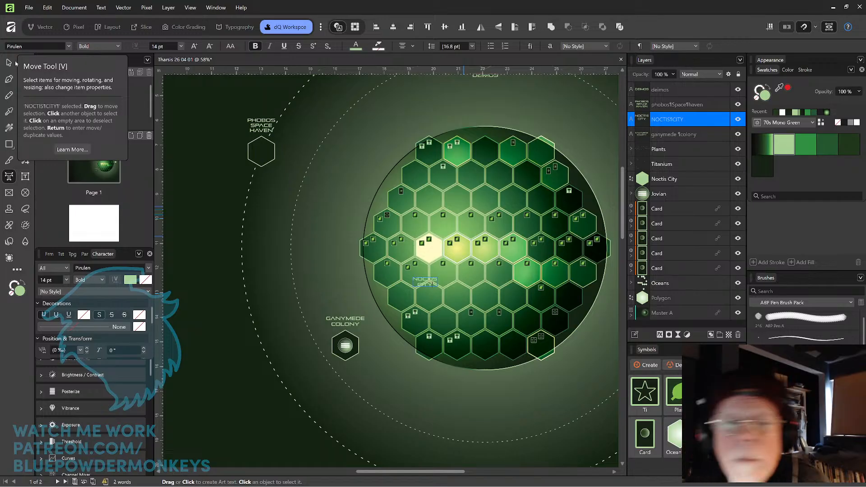
left_click(14, 62)
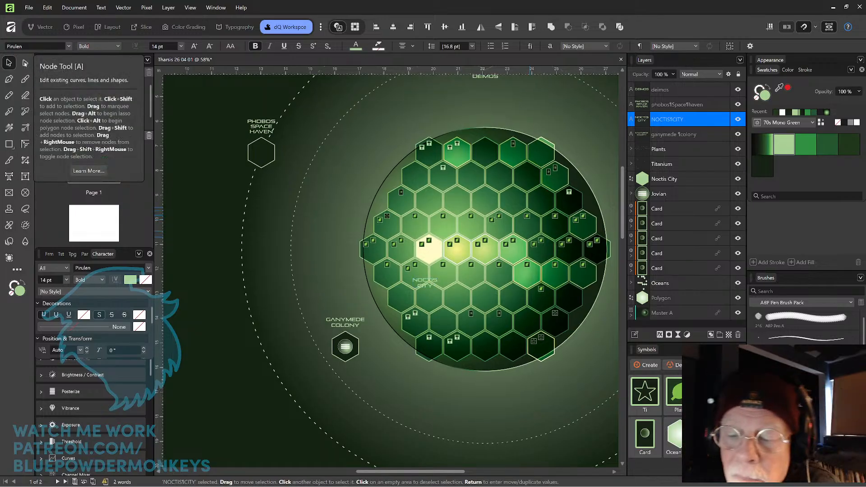
scroll(514, 262, "up", 3)
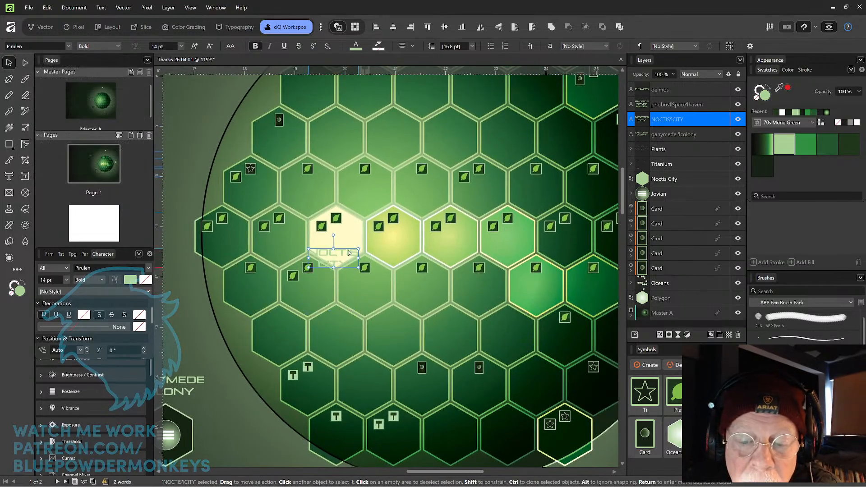
Move the NOCTIS CITY label up inside its hexagon and recolour it with the palette's medium green.
left_click_drag(349, 253, 349, 239)
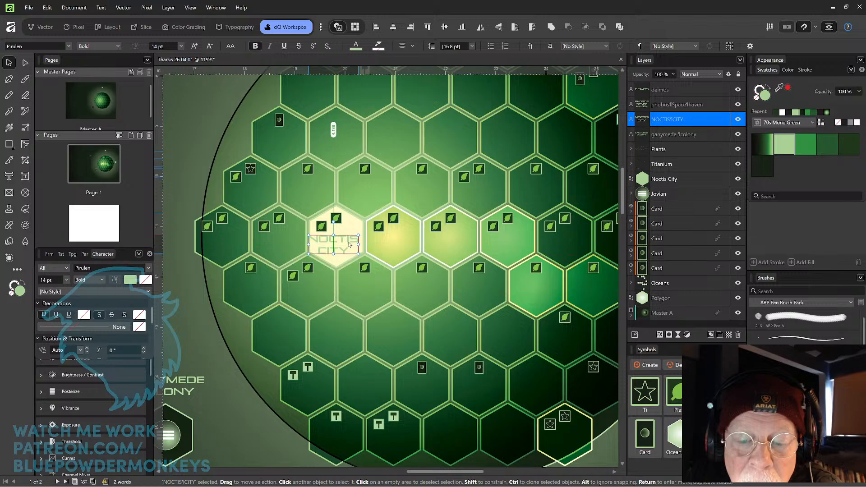
left_click(766, 172)
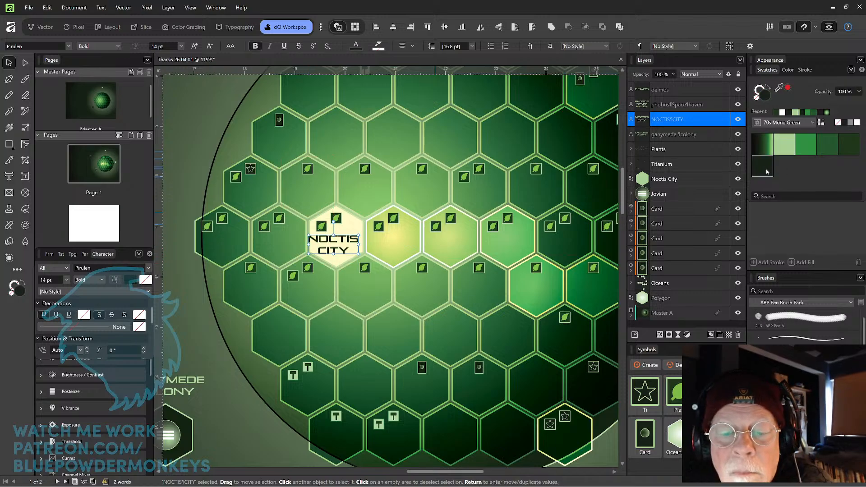
left_click(846, 149)
left_click(830, 148)
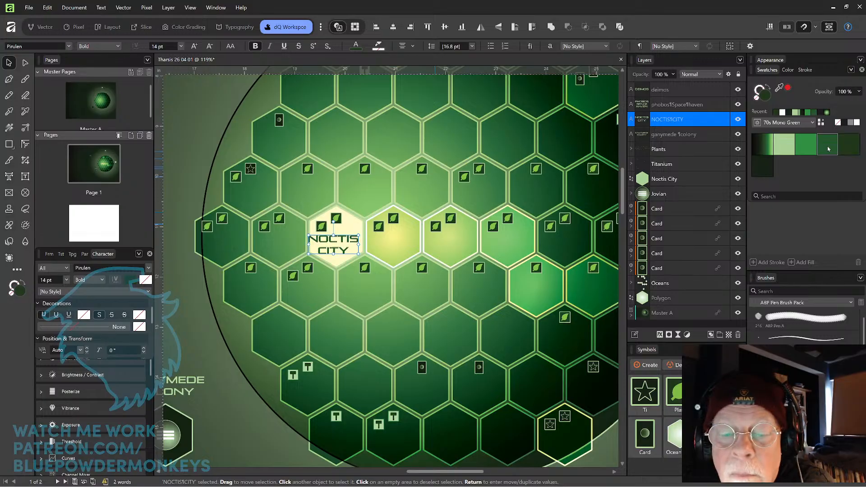
left_click(809, 150)
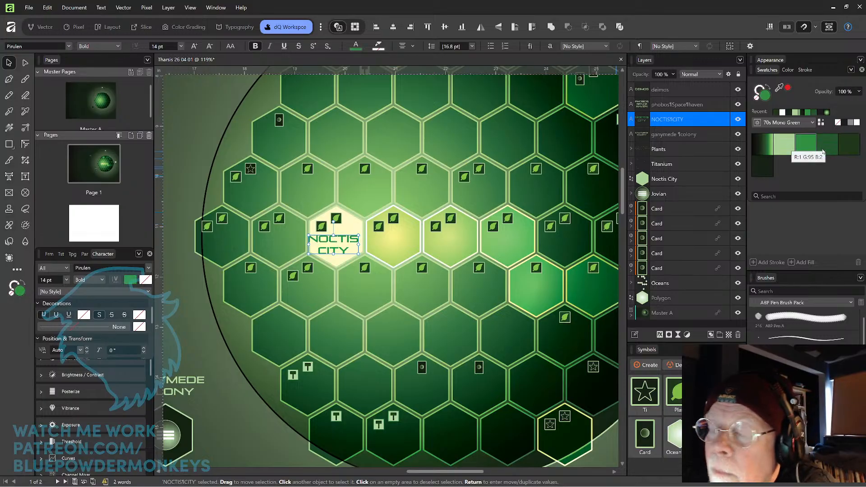
Set the NOCTIS CITY label to 12 pt with 11.4 pt leading and centre it beneath the plant icons in its hexagon.
left_click(180, 47)
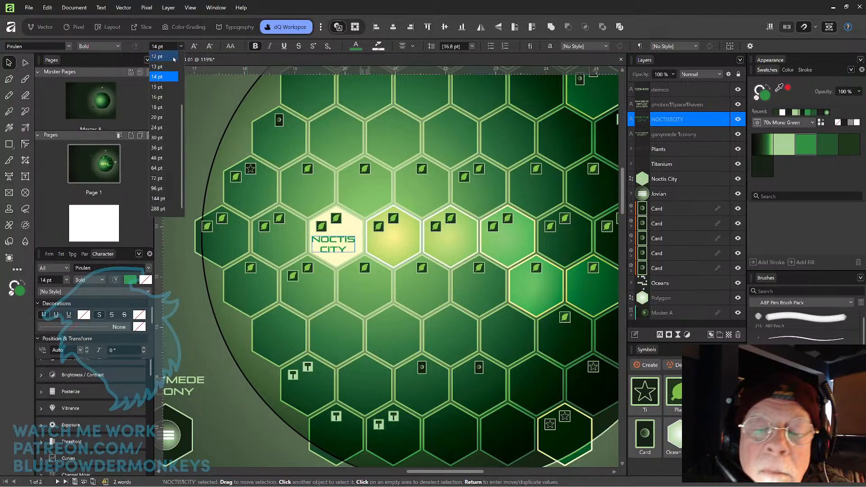
left_click(173, 58)
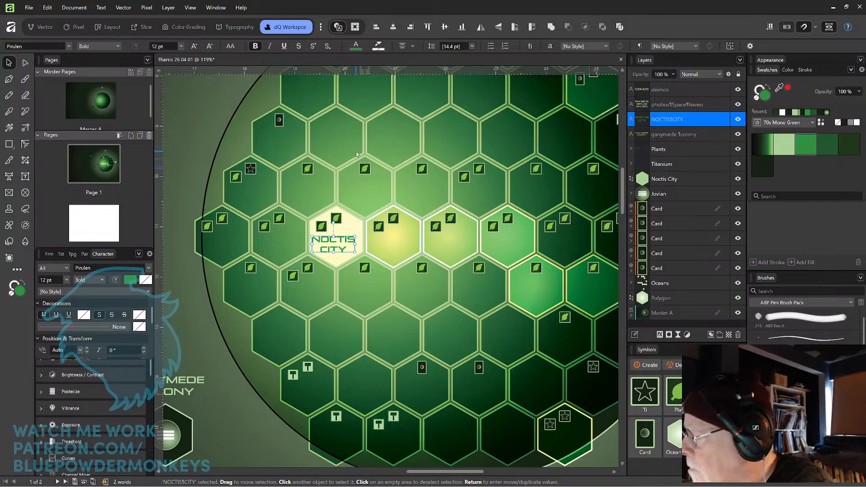
key("alt+Up")
key("alt+Up")
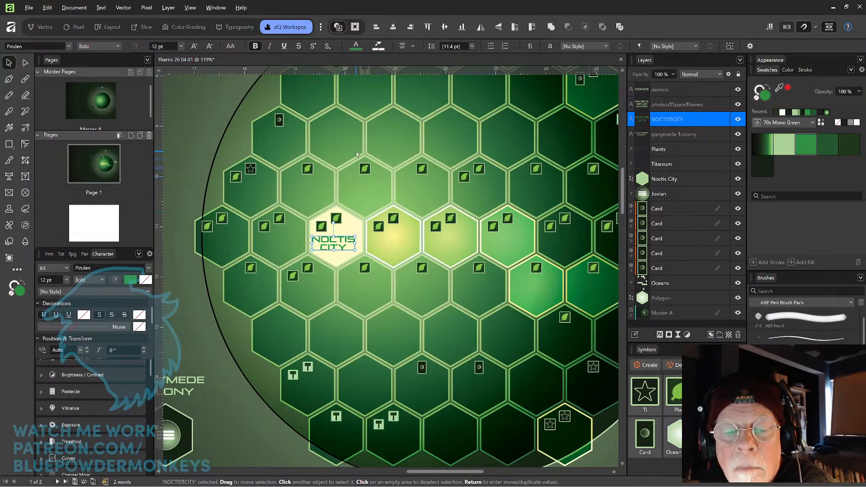
left_click_drag(352, 242, 355, 244)
left_click(367, 311)
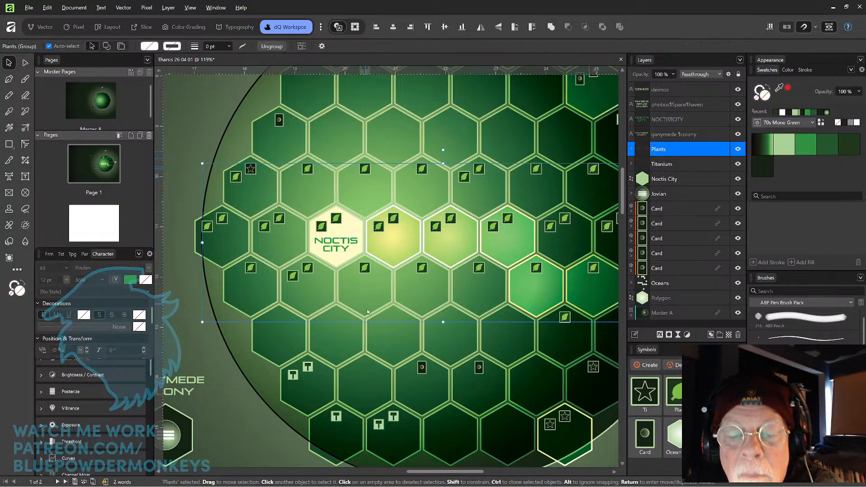
Recolour the NOCTIS CITY label with the palette's dark green, one swatch darker than the medium green.
left_click(348, 246)
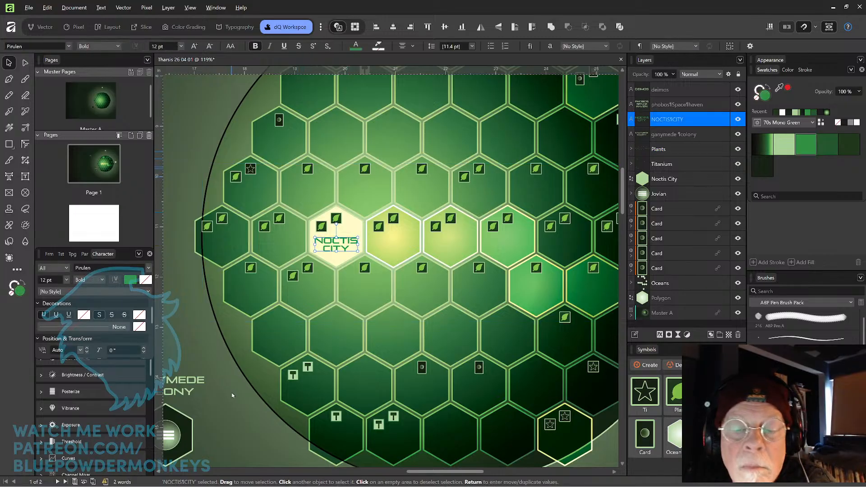
left_click(790, 149)
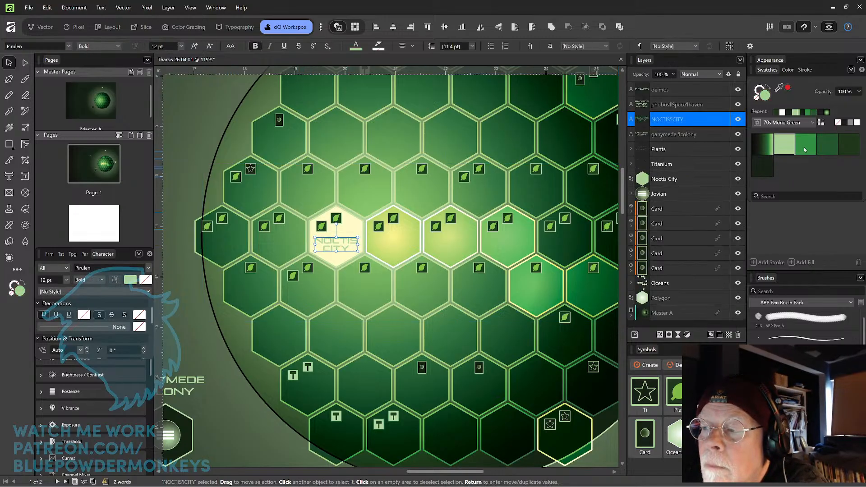
left_click(803, 153)
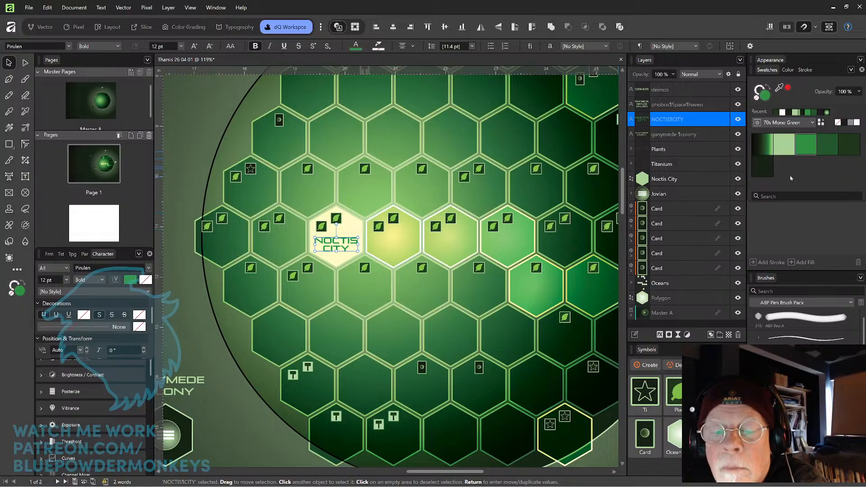
left_click(821, 152)
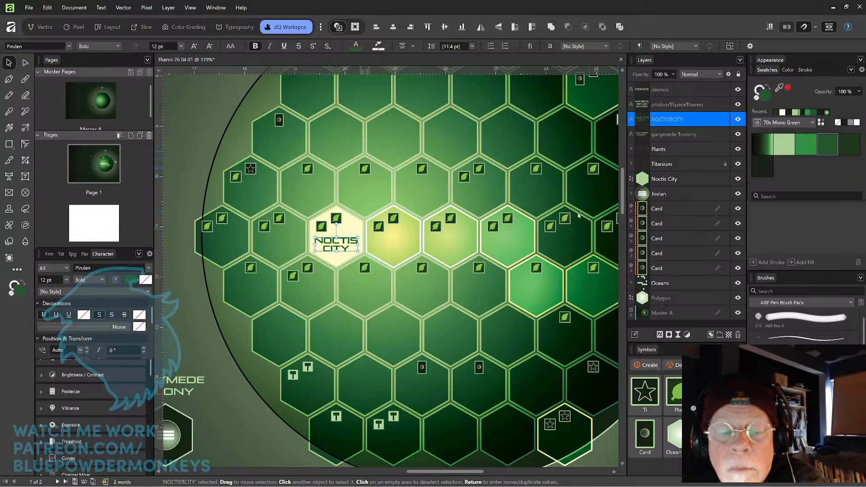
left_click(241, 414)
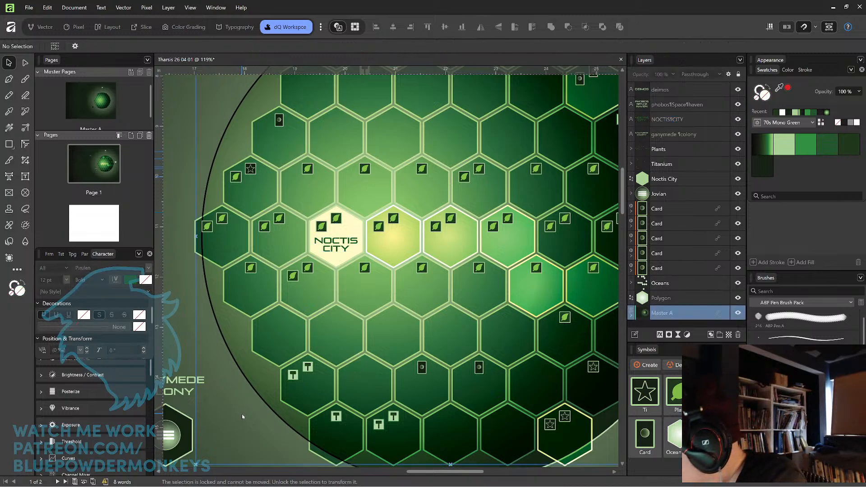
Duplicate the NOCTIS CITY label and place the copy in the second hexagon to its right in the row above.
key("ctrl+0")
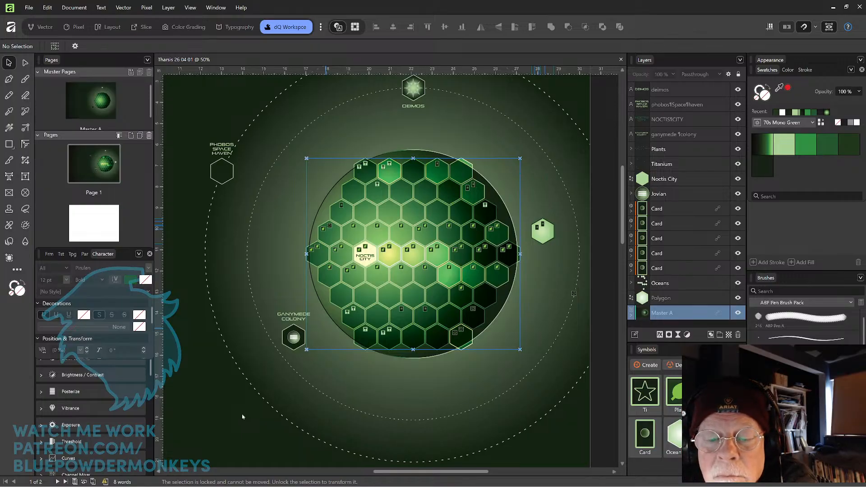
key("ctrl+plus")
key("ctrl+plus")
key("ctrl+plus")
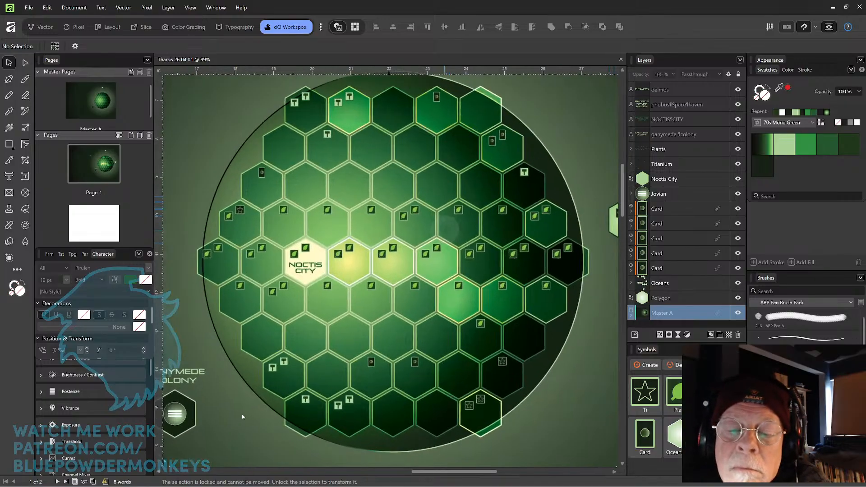
key("space")
left_click_drag(361, 285, 469, 354)
left_click(354, 345)
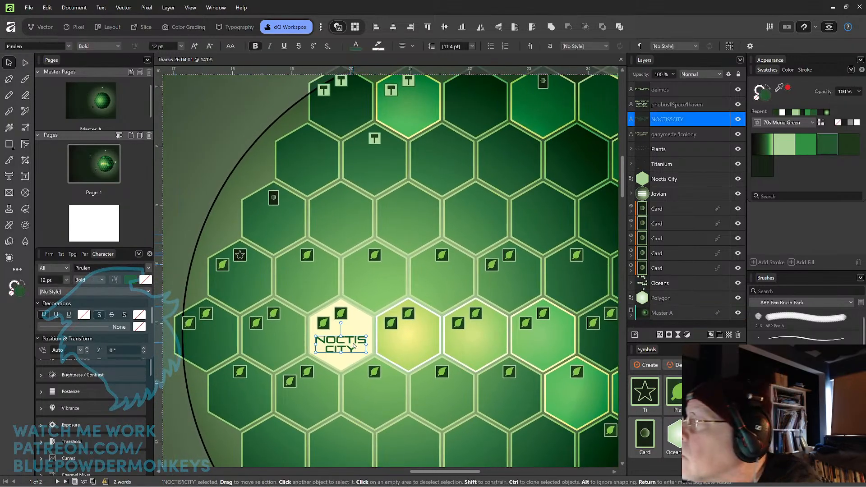
key("space")
mouse_move(360, 347)
left_mouse_down()
mouse_move(376, 315)
mouse_move(348, 321)
mouse_move(338, 344)
mouse_move(426, 278)
mouse_move(435, 285)
mouse_move(421, 266)
mouse_move(440, 287)
mouse_move(433, 286)
left_mouse_up()
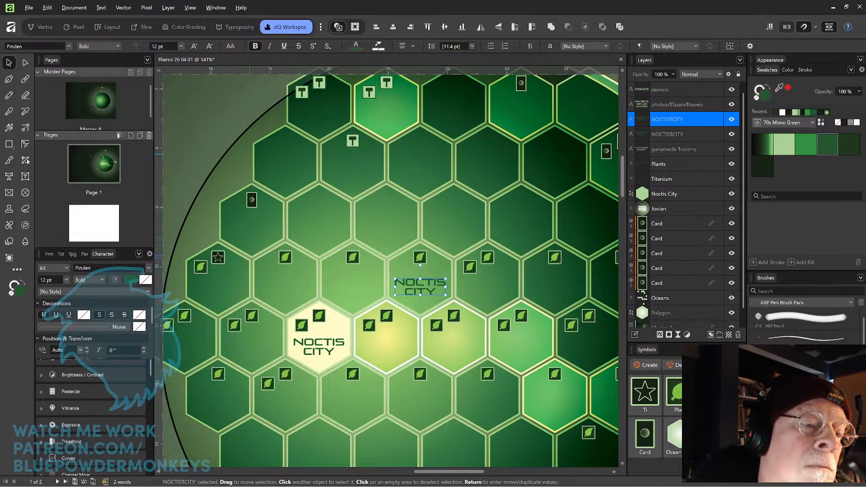
Replace the copied label's text with TITHONIUM CHASMA, broken over two lines.
key("t")
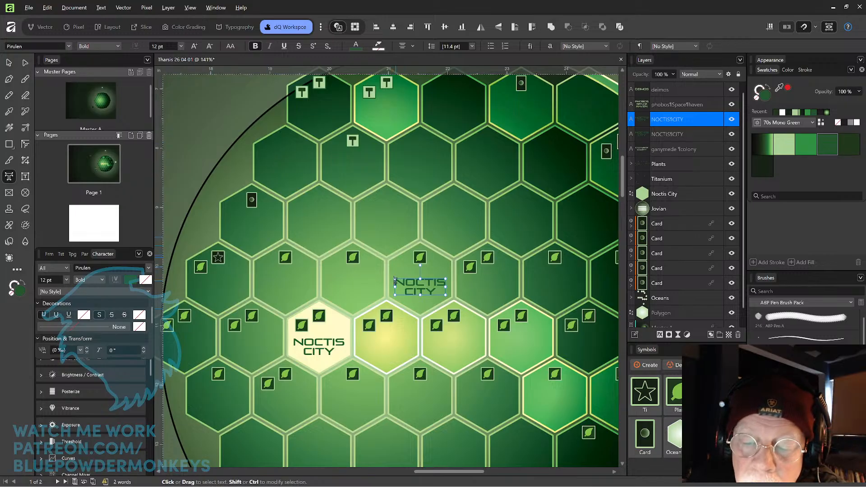
left_click_drag(394, 281, 445, 292)
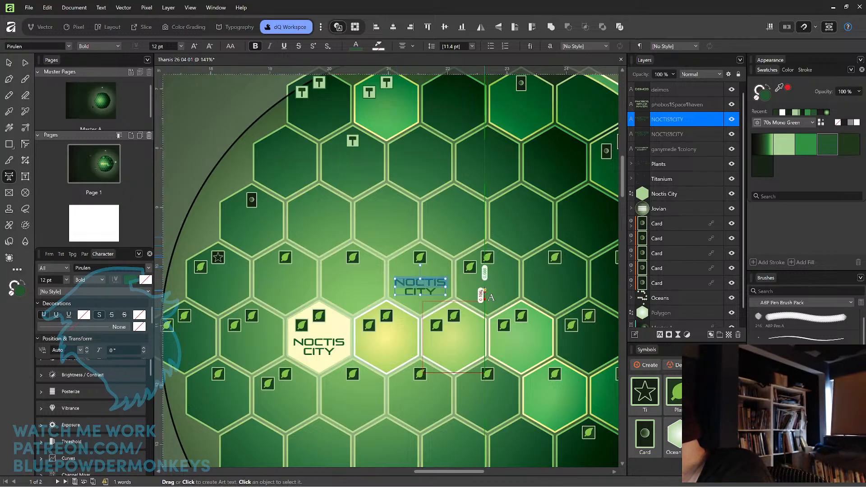
type("ti")
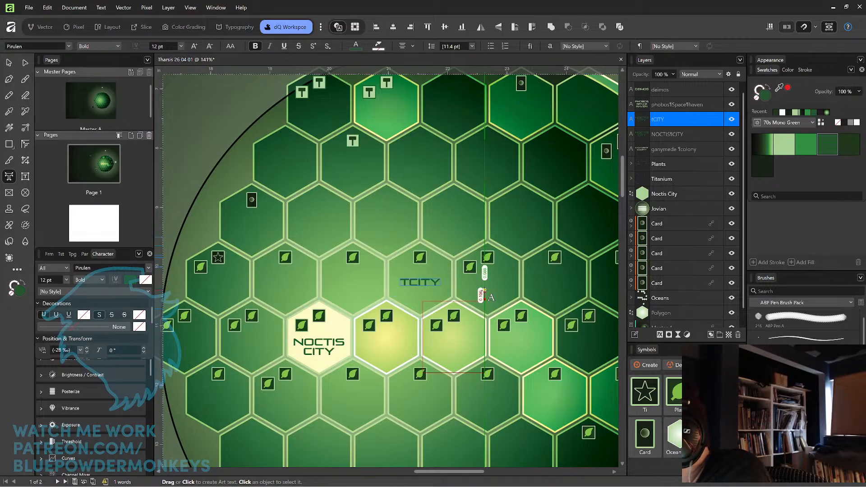
type("th")
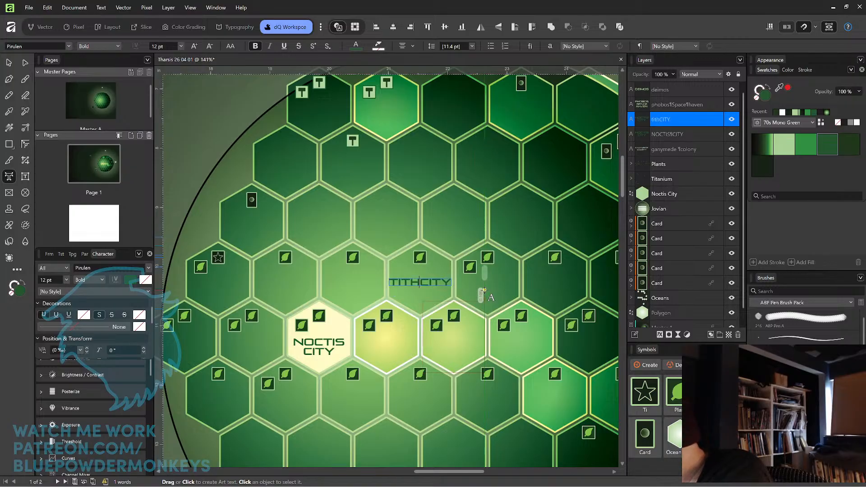
type("on")
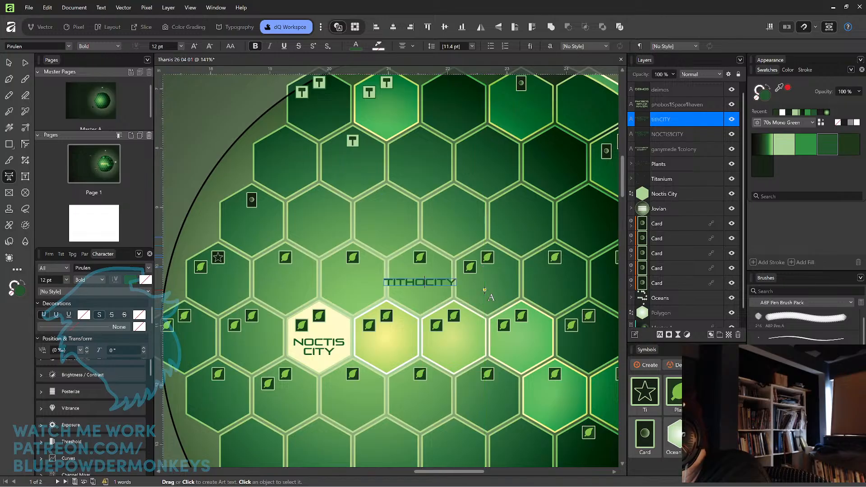
type("ium")
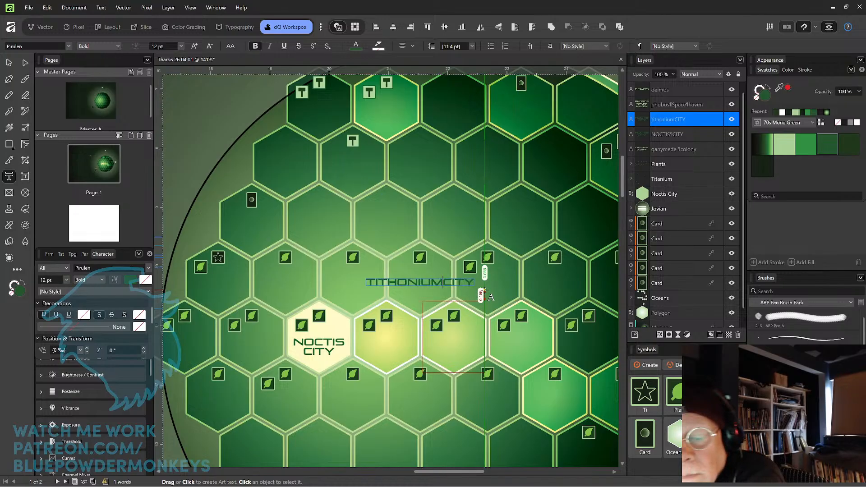
key("Return")
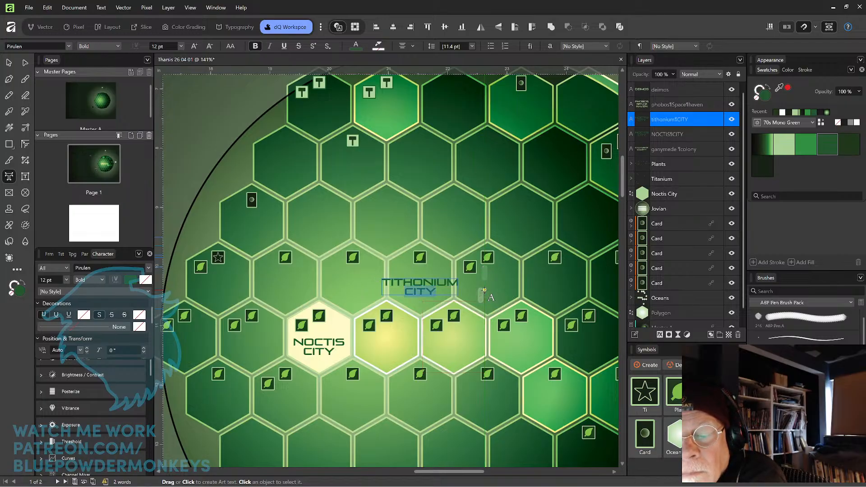
type("cas")
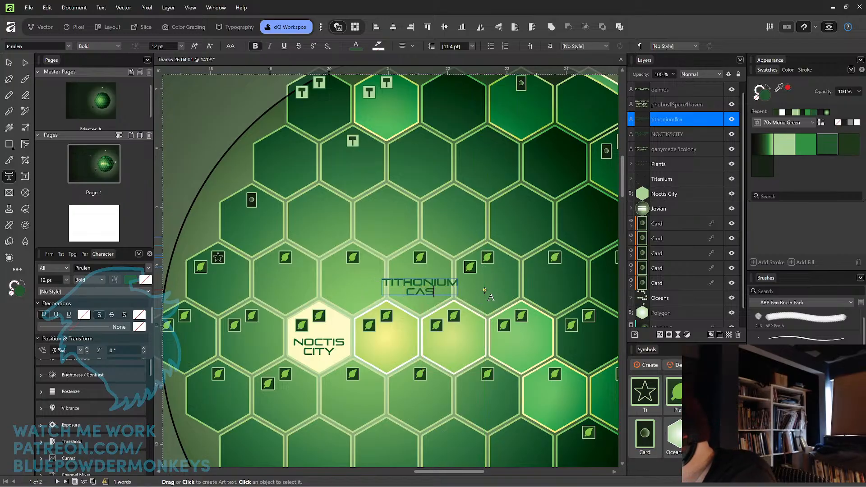
key("BackSpace")
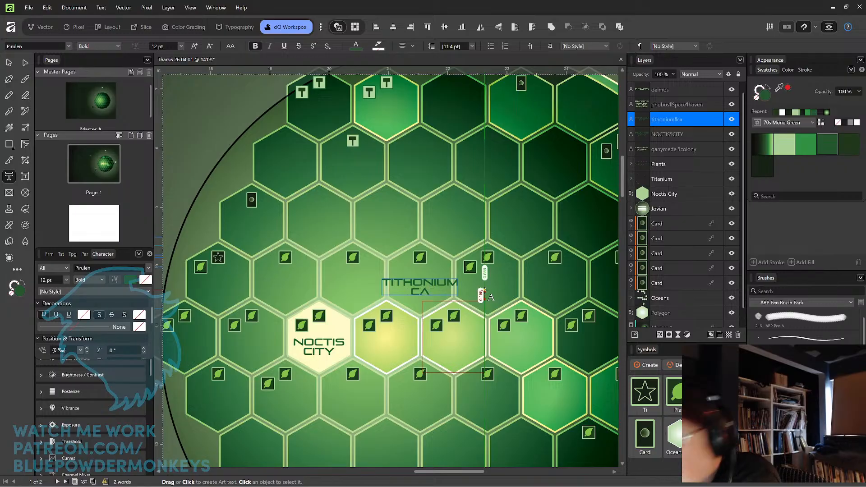
key("BackSpace")
type("hasma")
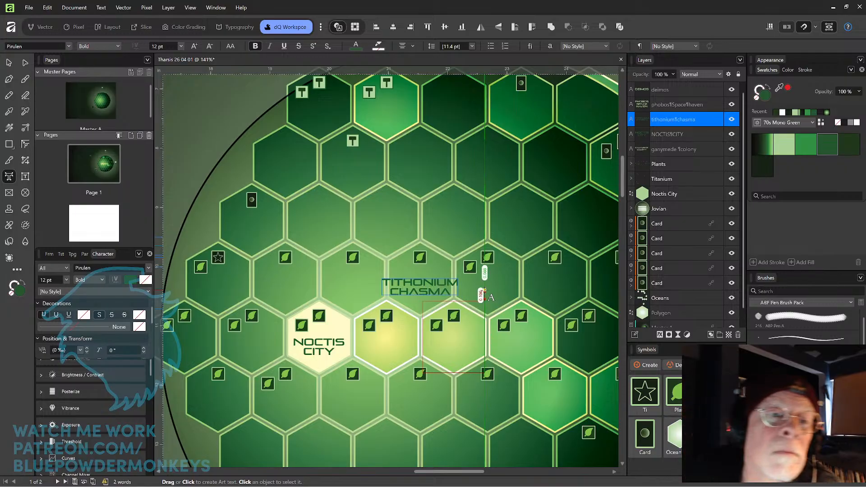
key("Escape")
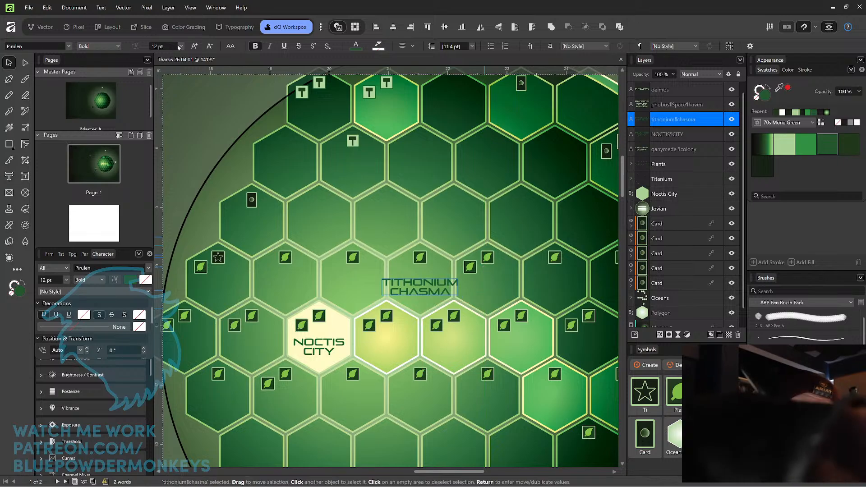
Set the TITHONIUM CHASMA label to 10 pt and centre it beneath the plant icon in its hexagon.
left_click(179, 46)
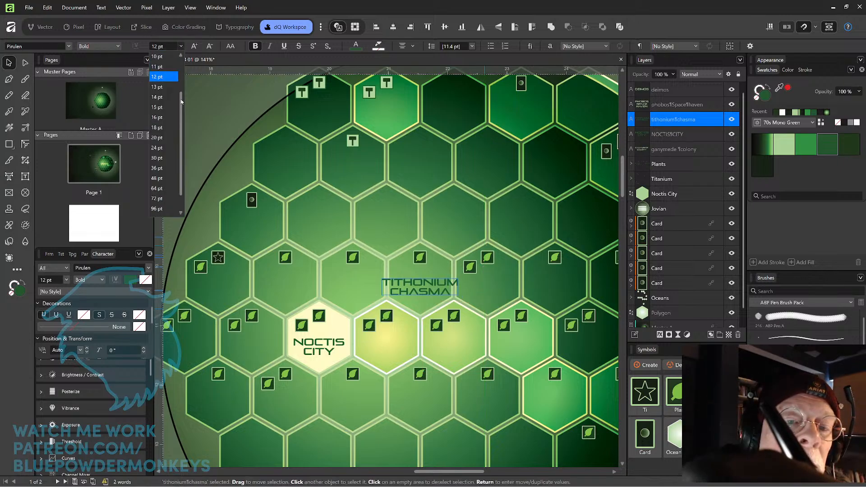
left_click(157, 57)
mouse_move(439, 292)
left_mouse_down()
mouse_move(440, 270)
mouse_move(441, 296)
left_mouse_up()
scroll(440, 294, "up", 5)
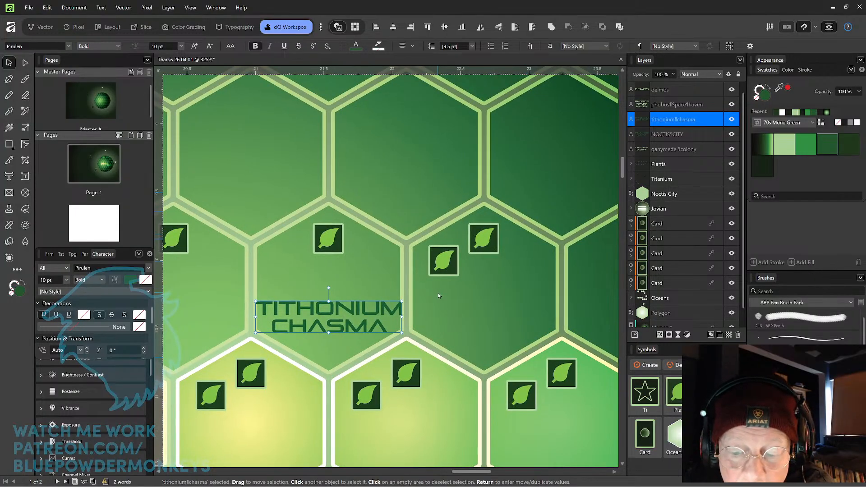
left_click(435, 304)
scroll(428, 295, "down", 5)
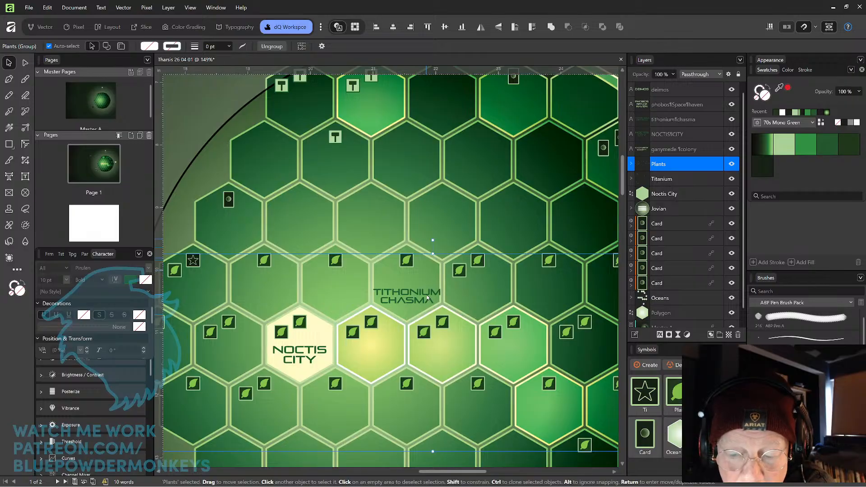
left_click(426, 295)
left_click_drag(427, 293, 428, 293)
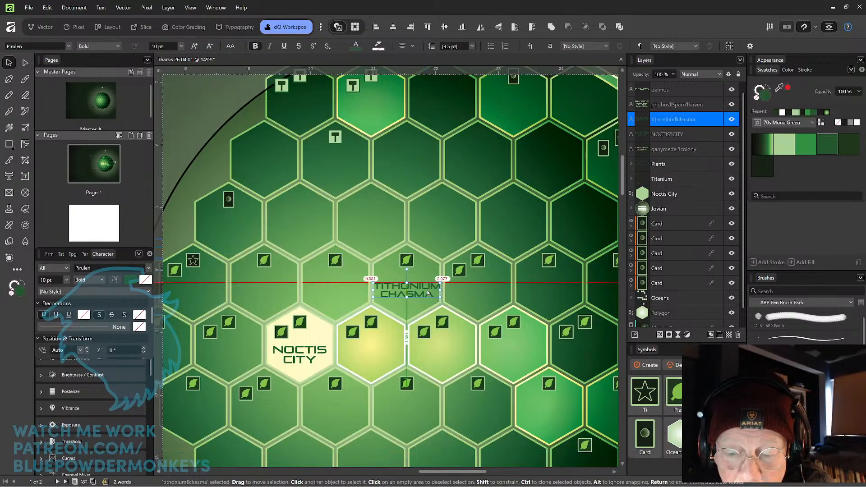
left_click_drag(428, 293, 429, 293)
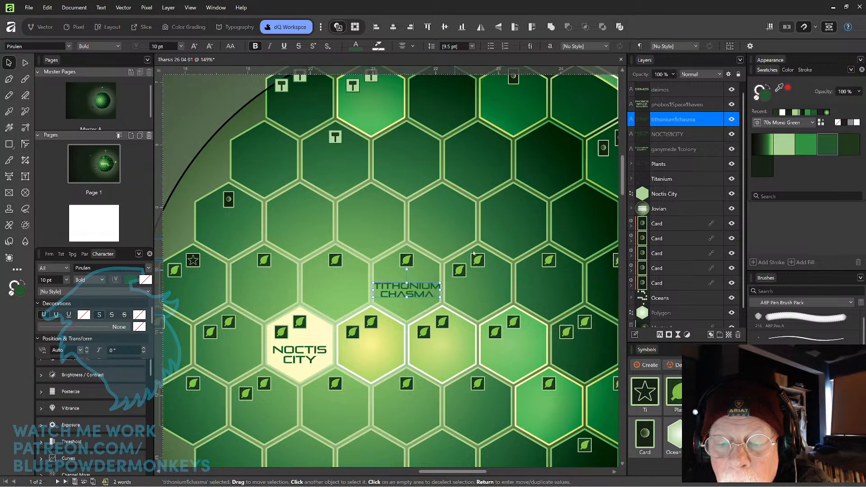
Adjust the NOCTIS CITY label so it sits centred beneath the plant icons in its highlighted hexagon.
left_click(324, 354)
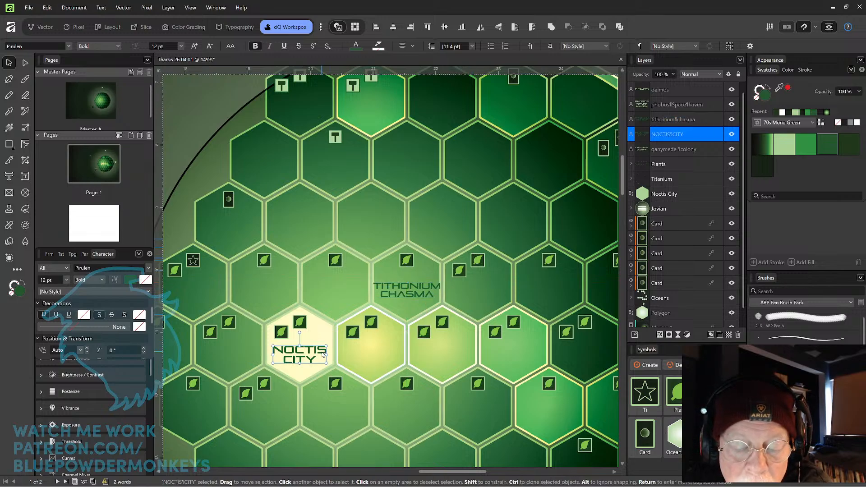
left_click_drag(323, 352, 424, 288)
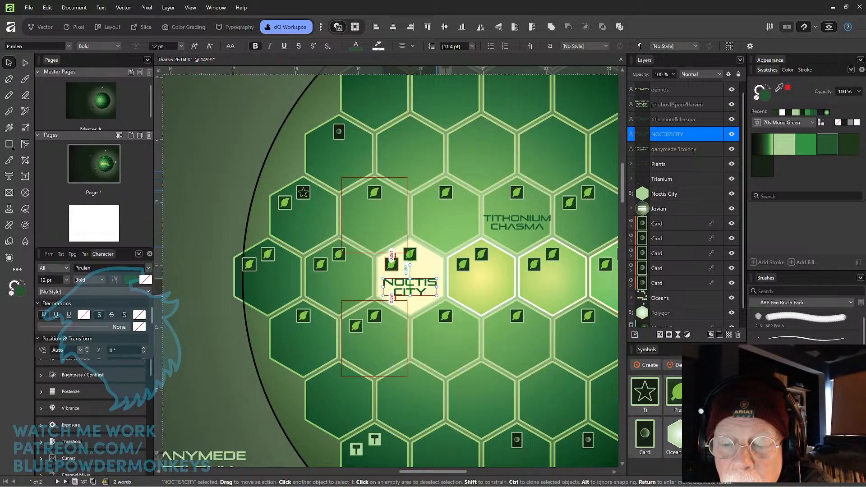
left_click_drag(410, 285, 410, 285)
left_click(235, 277)
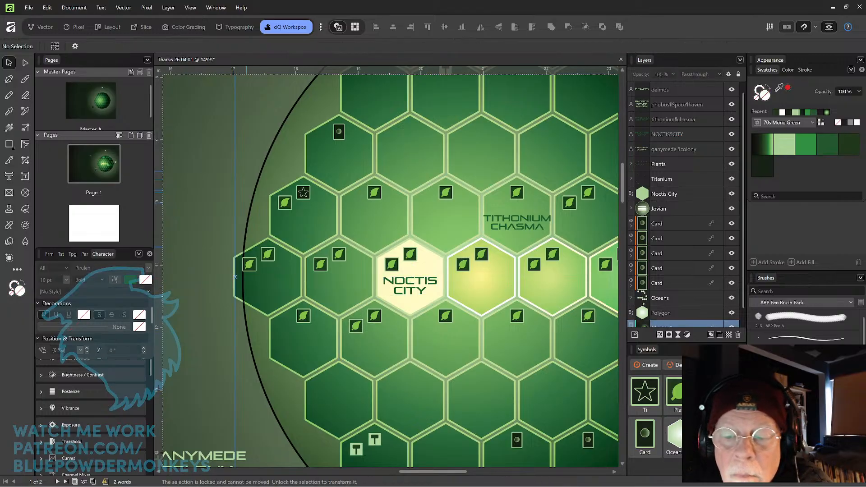
Recolour the TITHONIUM CHASMA label with the light green swatch of the 70s Mono Green palette and deselect everything.
scroll(551, 313, "down", 4)
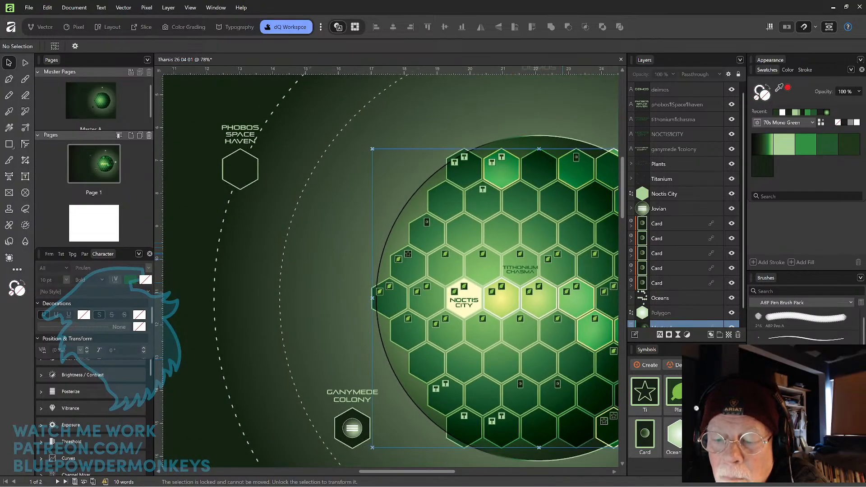
left_click_drag(551, 313, 489, 313)
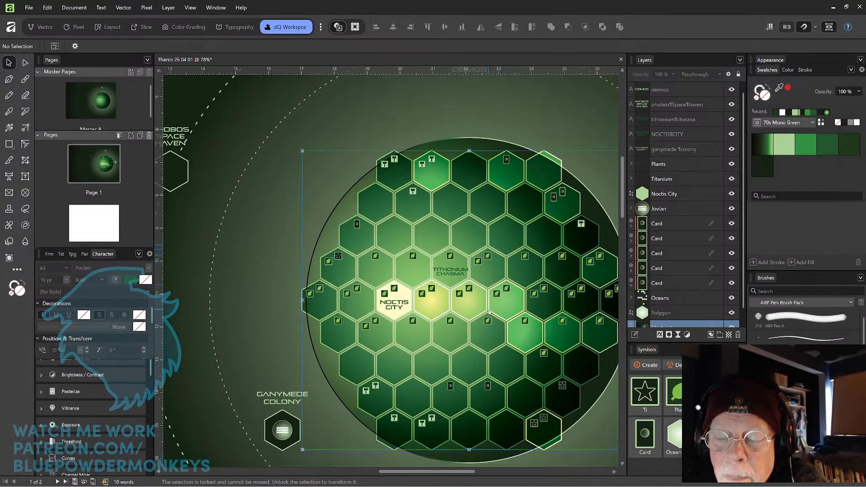
left_click(459, 273)
left_click(784, 144)
left_click(450, 321)
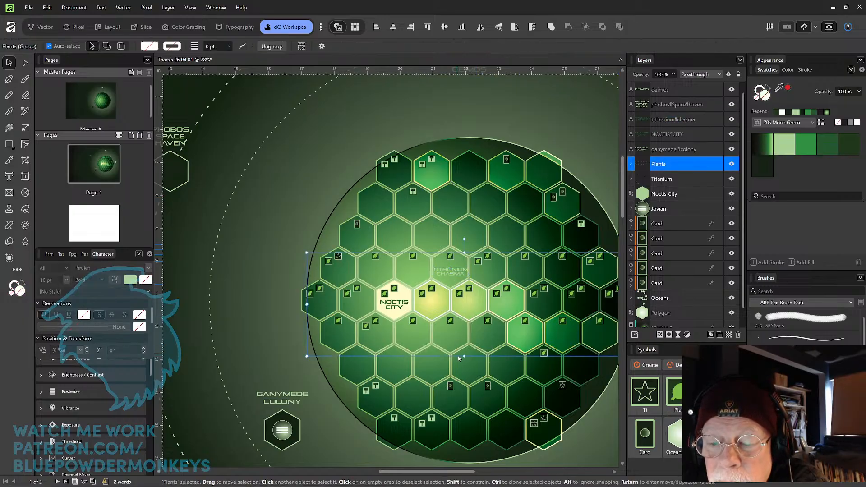
left_click(249, 330)
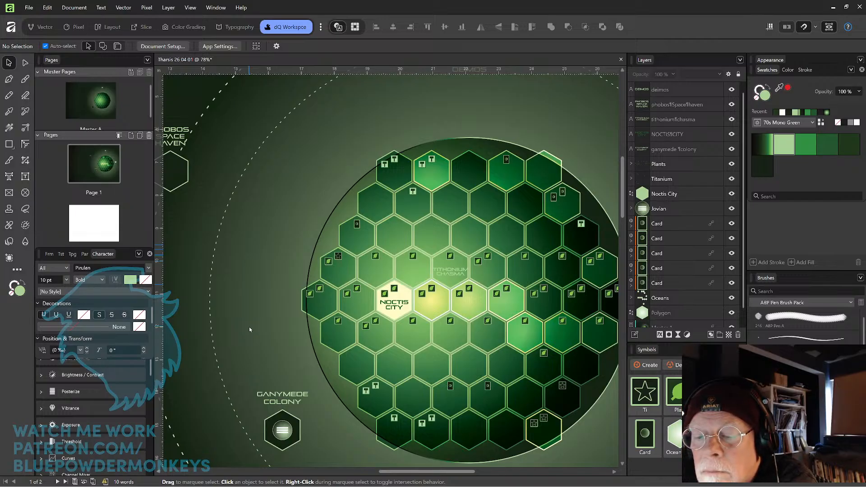
Duplicate the TITHONIUM CHASMA label into the adjacent hexagon to its right.
scroll(250, 330, "up", 6)
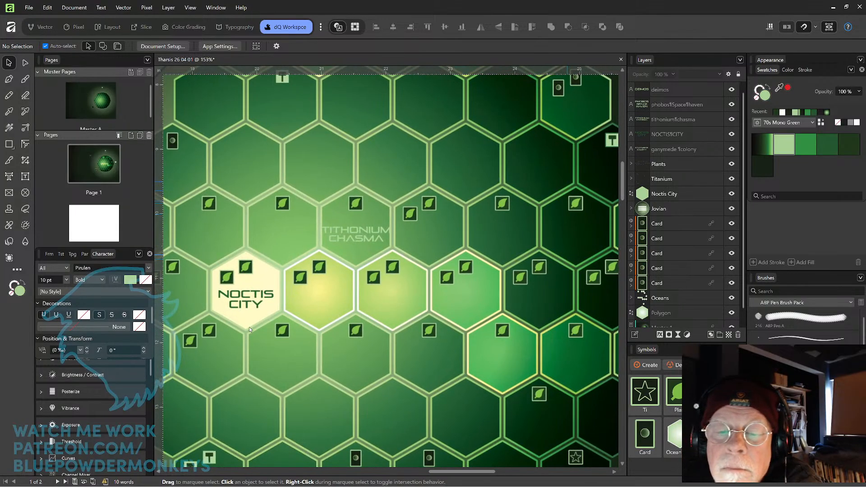
scroll(406, 345, "up", 3)
scroll(406, 345, "right", 2)
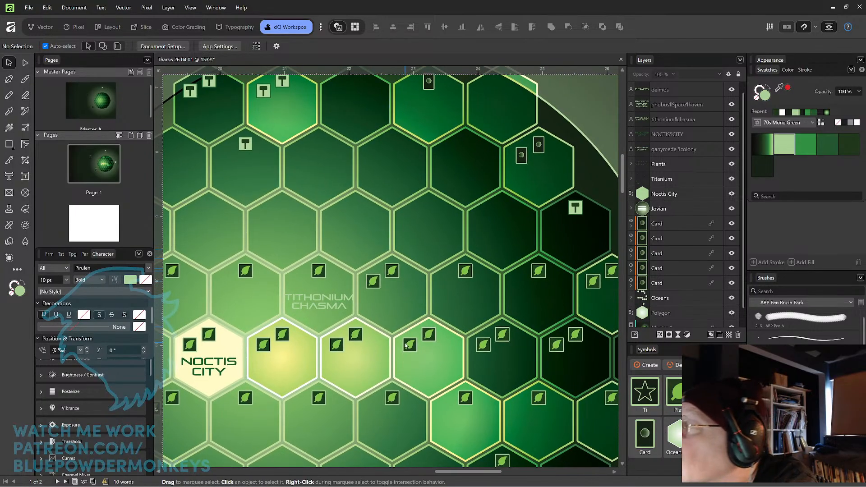
left_click(334, 300)
left_click_drag(343, 303, 406, 306)
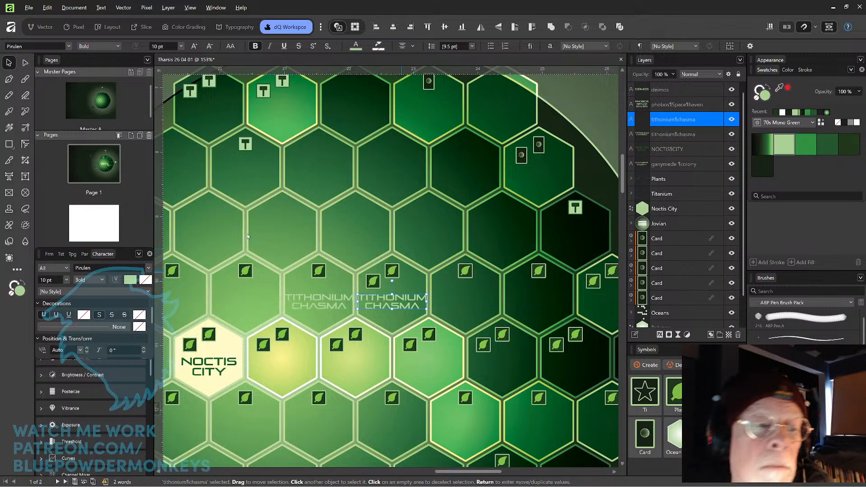
Replace the copied label's text with HEBBS CHASMA, broken over two lines.
left_click(8, 176)
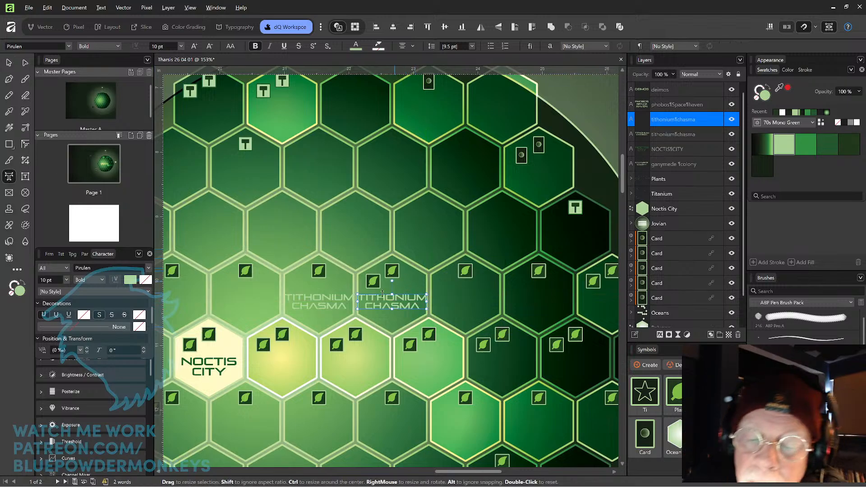
left_click_drag(360, 297, 424, 309)
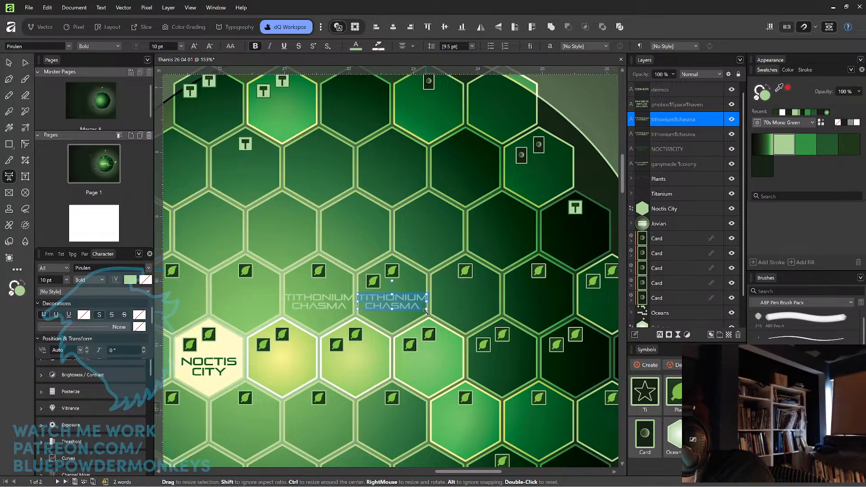
type("heb")
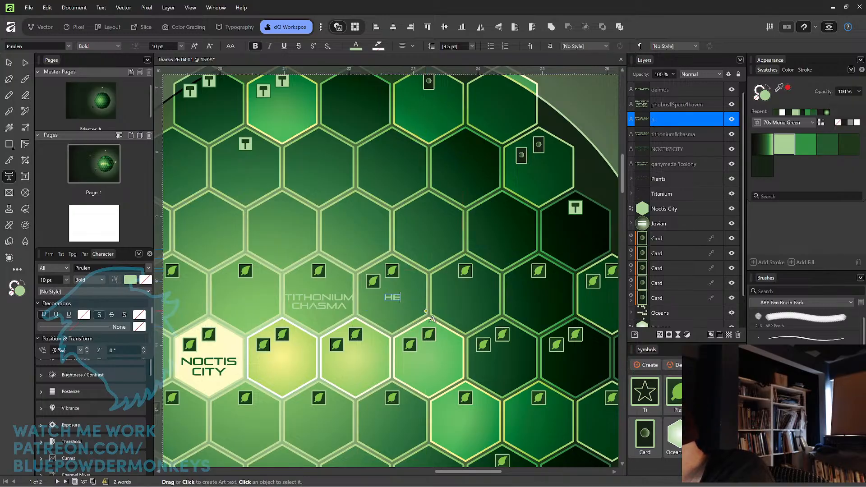
type("b")
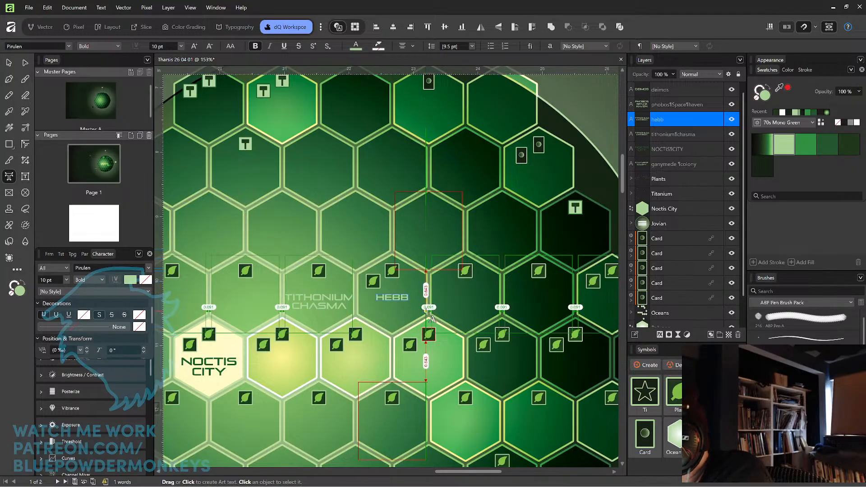
type("s")
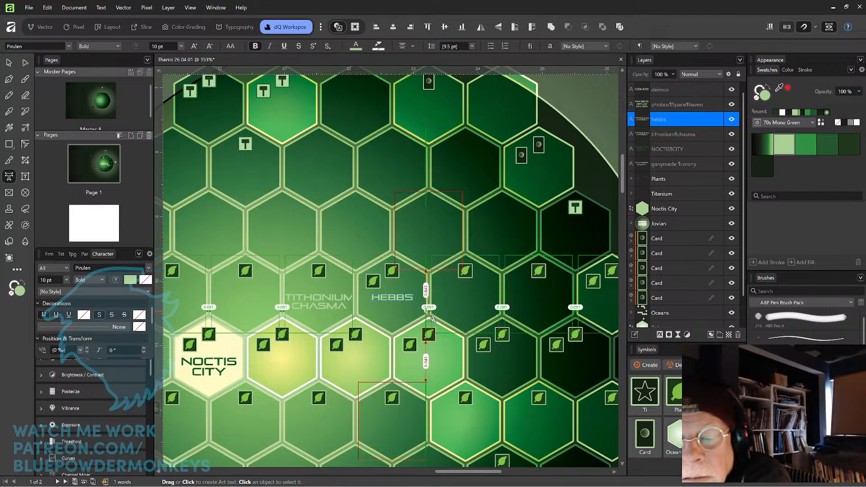
key("Return")
type("chasma")
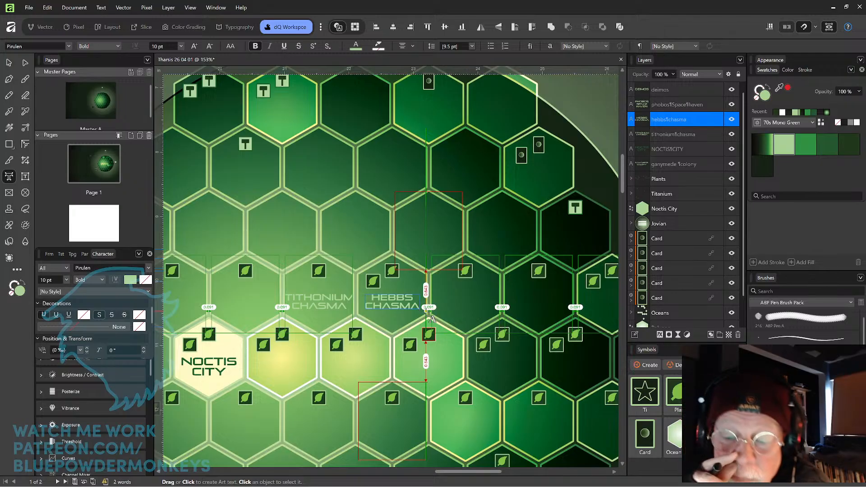
key("Escape")
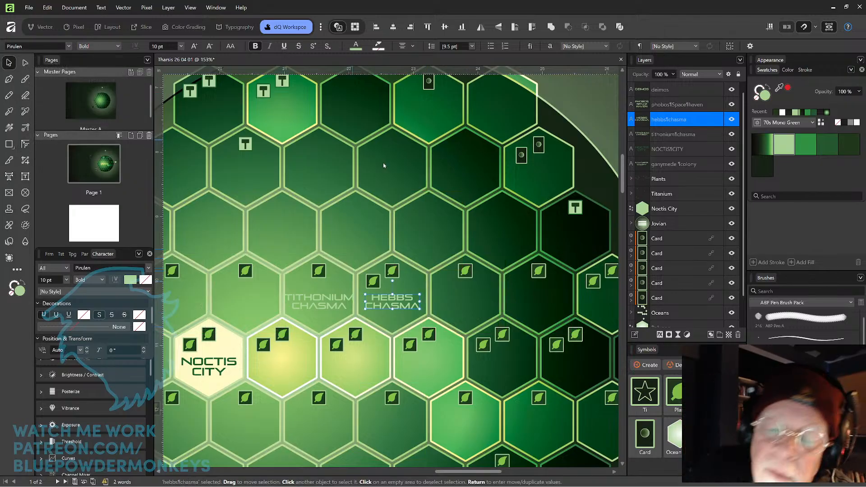
Shift the HEBBS CHASMA label up beside its plant icons and duplicate it into the next hexagon to the right.
mouse_move(407, 305)
left_mouse_down()
mouse_move(405, 294)
mouse_move(417, 296)
left_mouse_up()
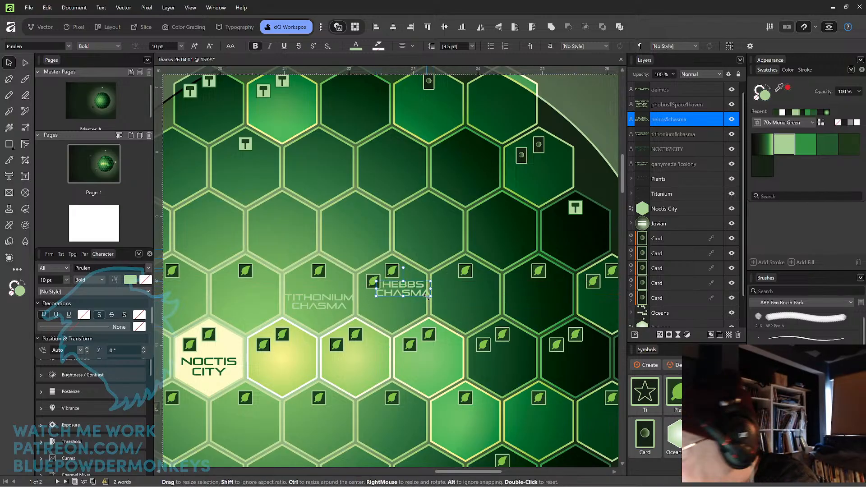
left_click_drag(419, 299, 471, 304)
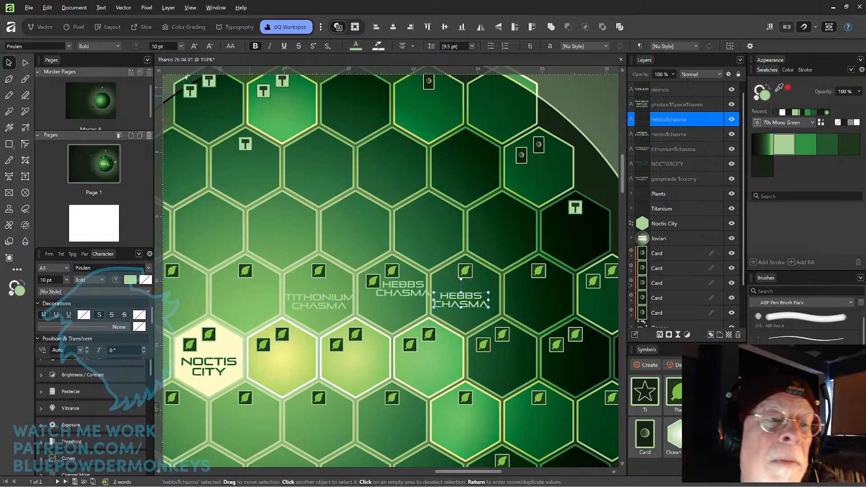
Replace the duplicated HEBBS CHASMA label's text with OPHIR CHASMA, broken over two lines.
left_click(8, 176)
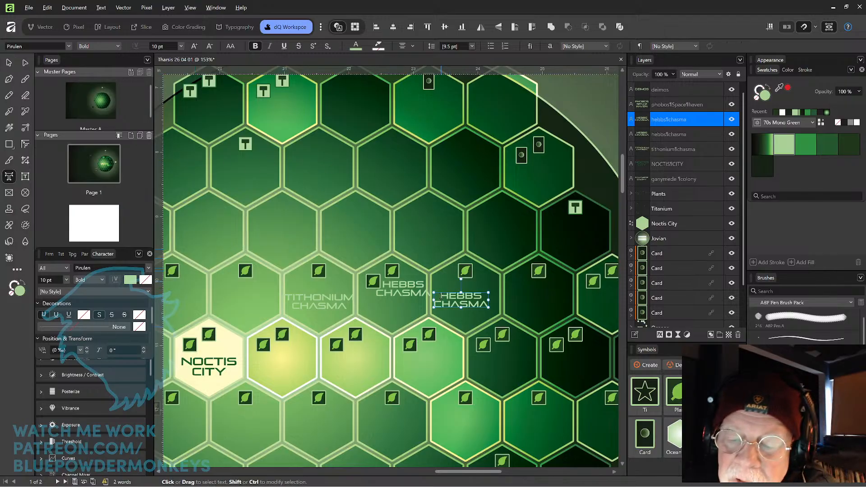
left_click_drag(439, 296, 493, 306)
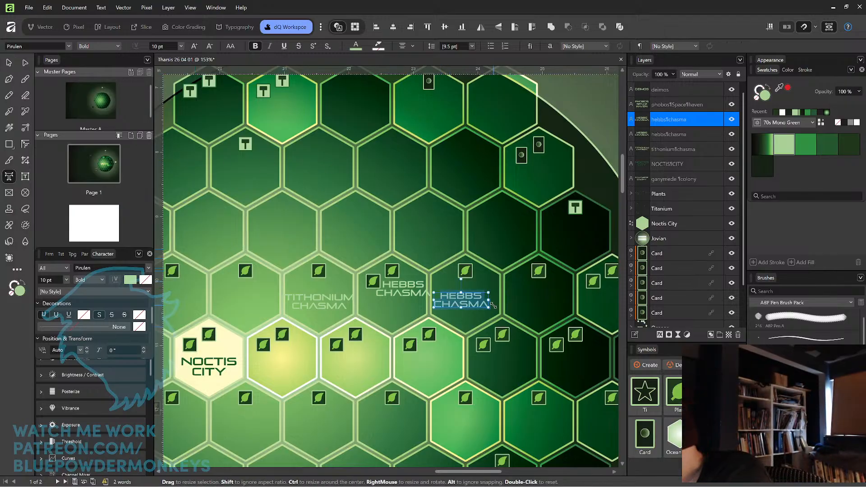
type("ohhir")
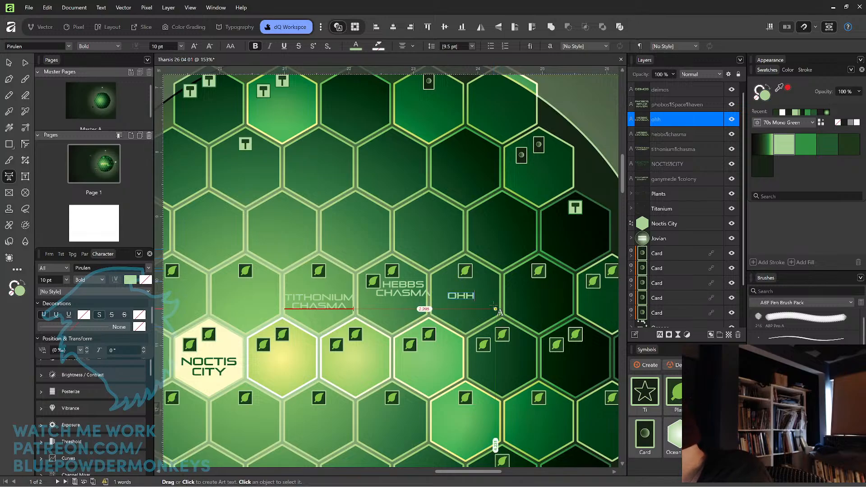
key("BackSpace")
key("BackSpace")
key("BackSpace")
key("BackSpace")
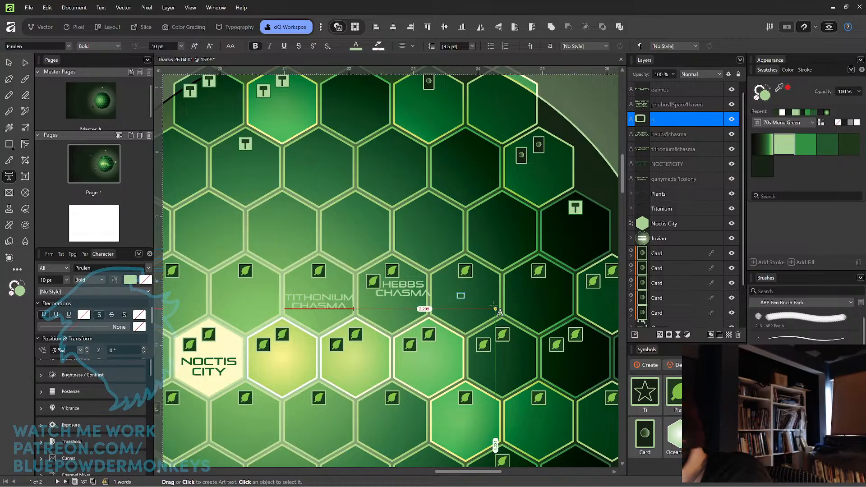
type("ph")
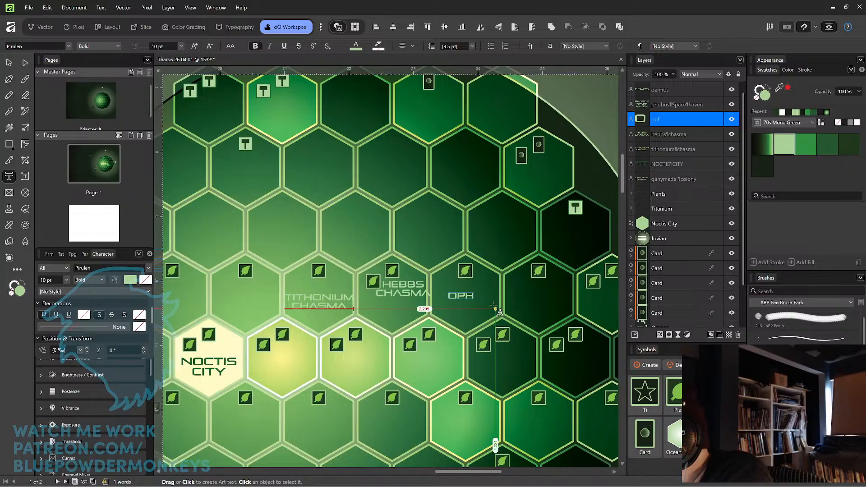
type("ir")
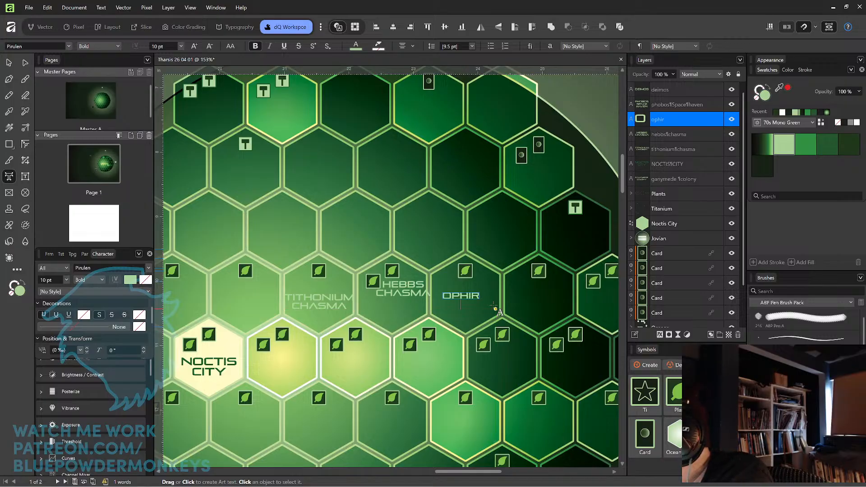
key("Return")
type("chas")
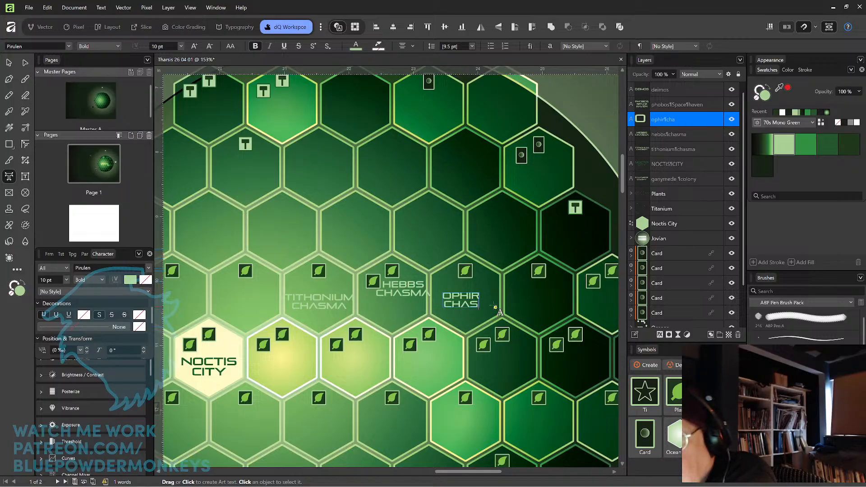
type("ma")
key("Escape")
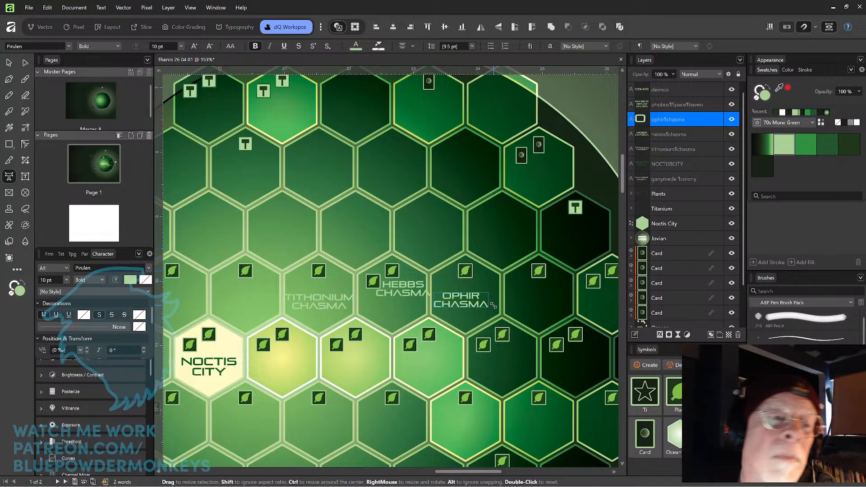
key("v")
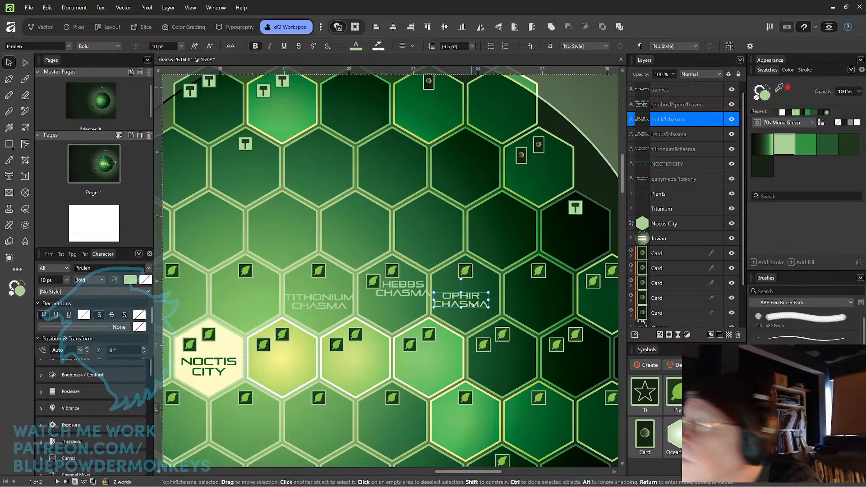
Raise the OPHIR CHASMA label beneath its plant icon and place two stacked copies in the bright green ocean hexagon to its lower left.
left_click_drag(476, 308, 480, 300)
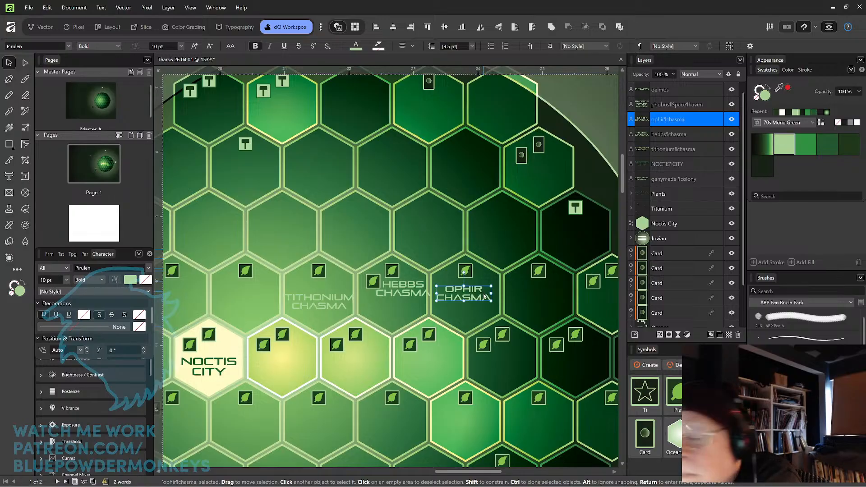
left_click_drag(479, 298, 443, 366)
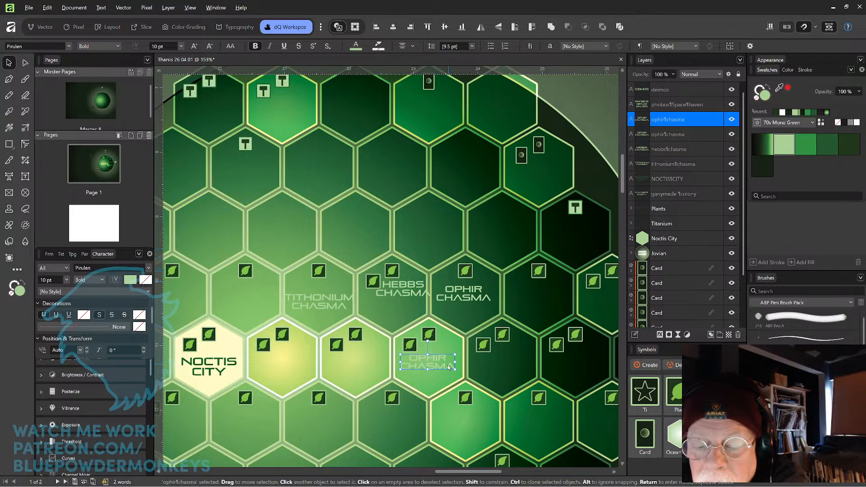
left_click_drag(447, 369, 447, 391)
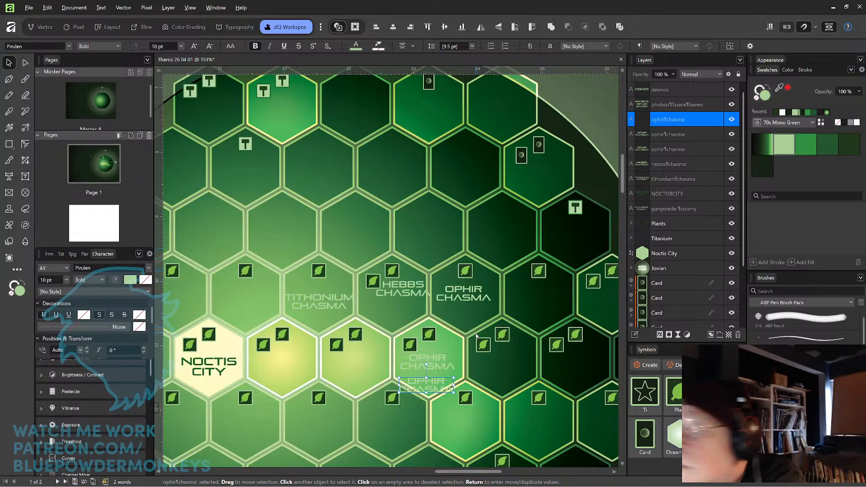
Align the HEBBS CHASMA and OPHIR CHASMA labels level with TITHONIUM CHASMA, each centred in its own hexagon.
left_click(411, 296)
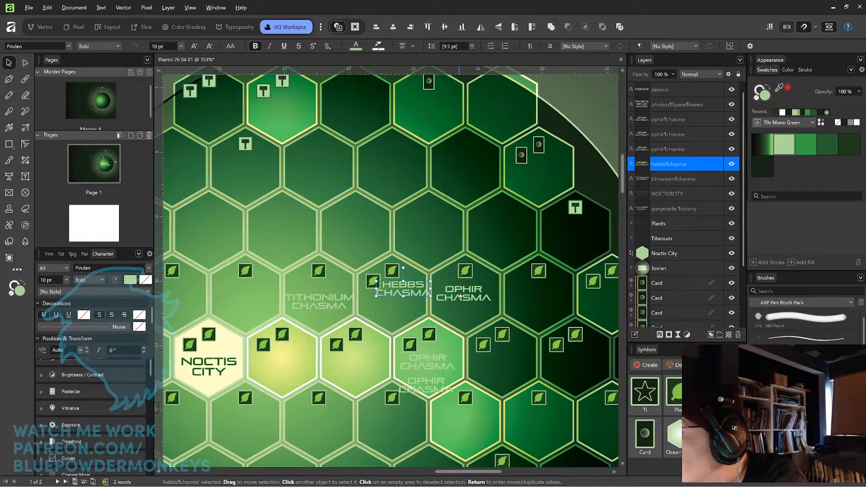
left_click_drag(465, 297, 462, 308)
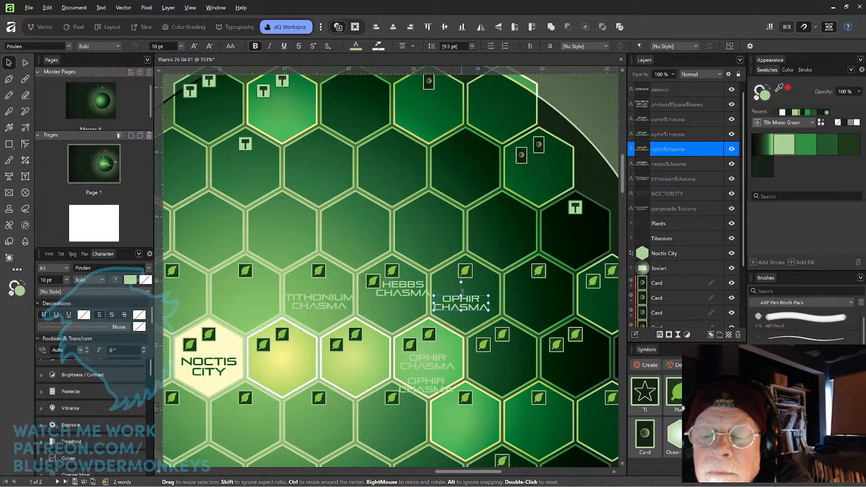
left_click_drag(477, 311, 479, 305)
left_click_drag(417, 299, 407, 310)
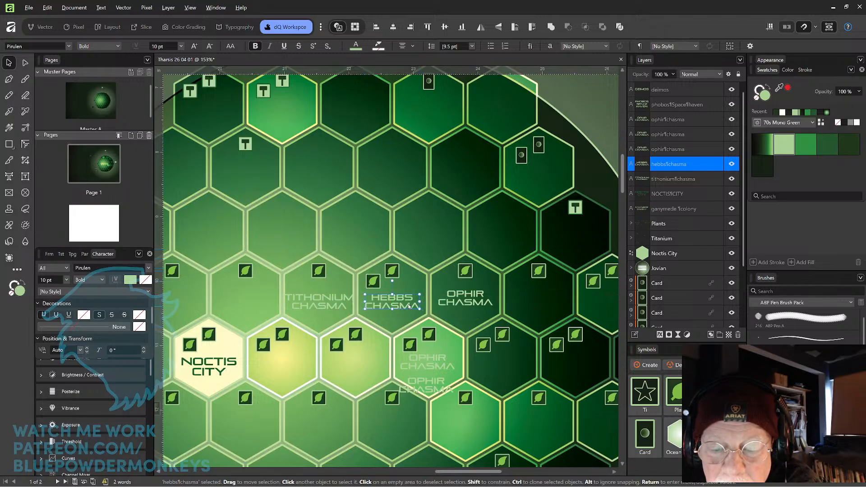
left_click(475, 305)
left_click_drag(475, 305, 486, 288)
key("space")
left_click_drag(503, 263, 504, 263)
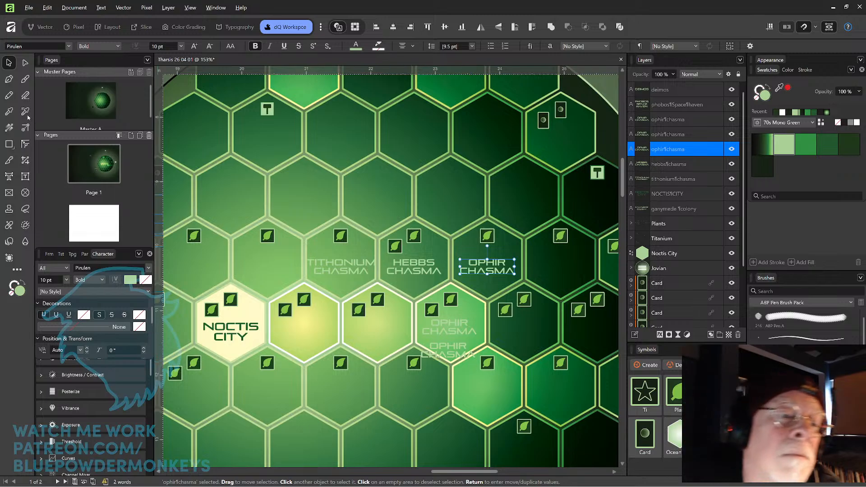
Replace the upper OPHIR CHASMA copy's text with CANDOR CHASMA on two lines and centre it in the bright green ocean hexagon.
left_click(9, 176)
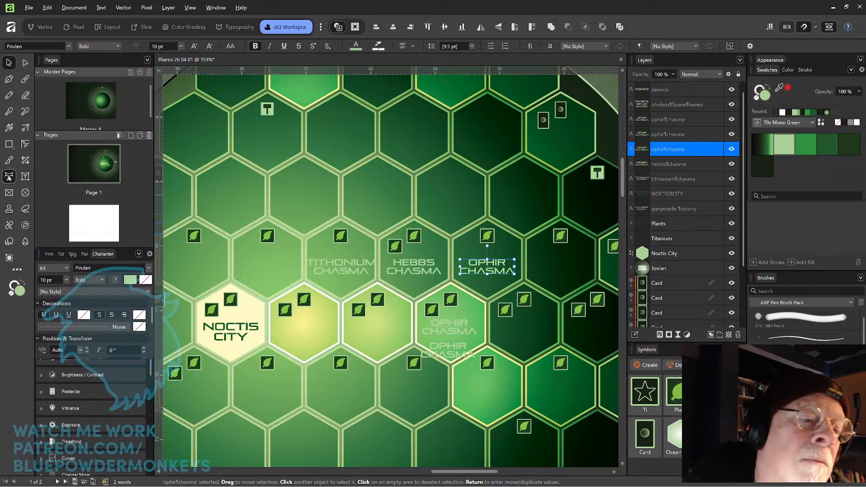
double_click(435, 324)
key("BackSpace")
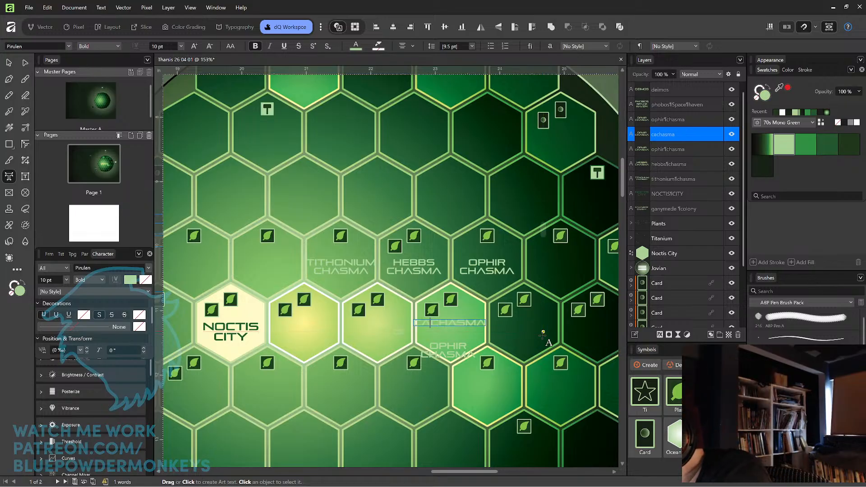
type("andor")
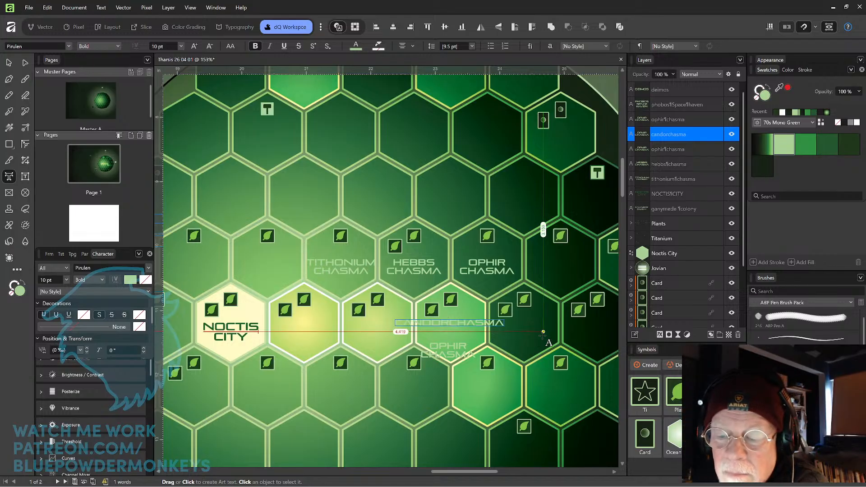
key("Return")
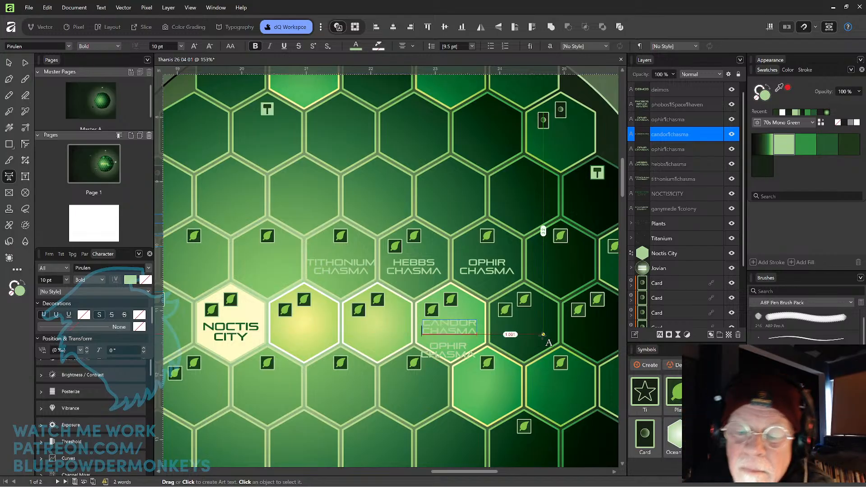
key("Escape")
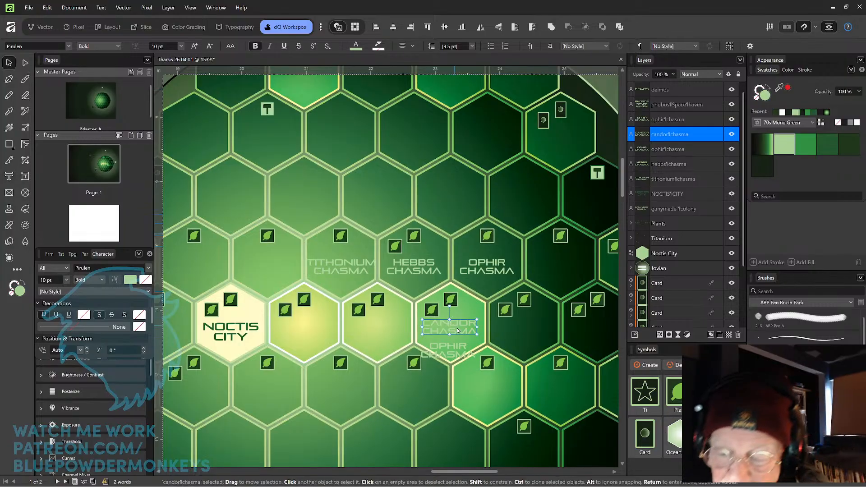
left_click_drag(460, 333, 463, 335)
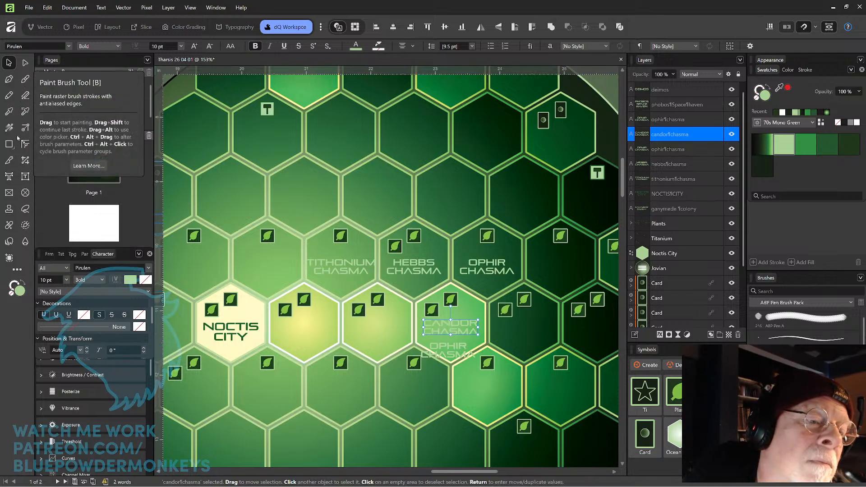
Replace the lower OPHIR CHASMA copy's text with MELAS CHASMA on two lines and move it up directly beneath CANDOR CHASMA.
left_click(9, 176)
double_click(437, 347)
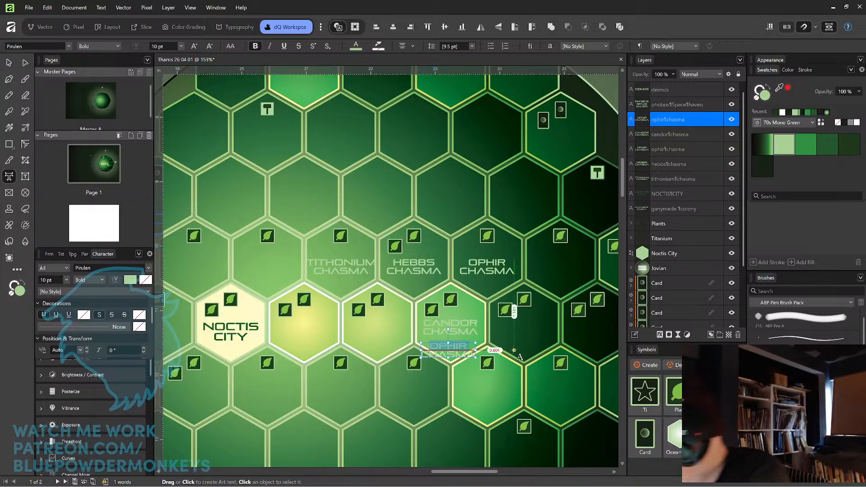
type("melaschasma")
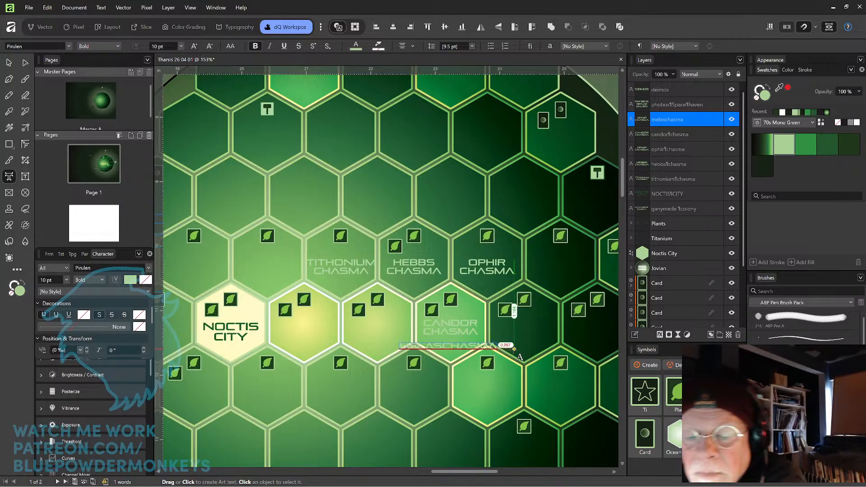
key("Return")
key("Escape")
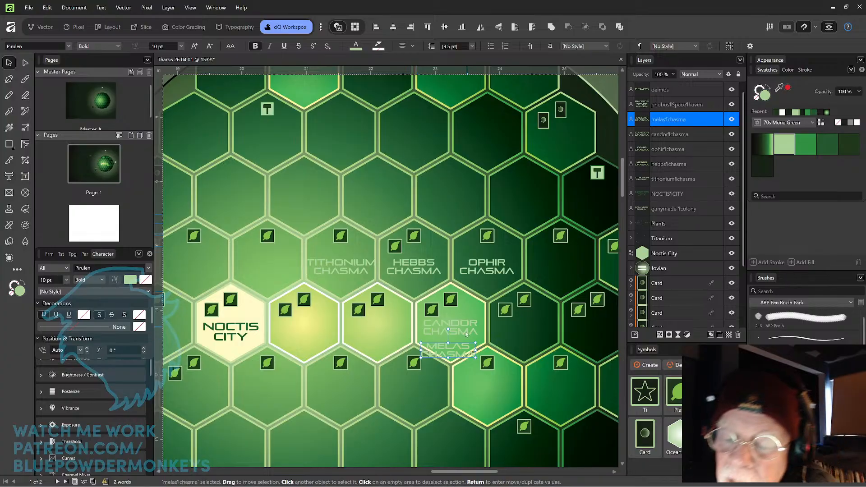
left_click_drag(464, 356, 465, 357)
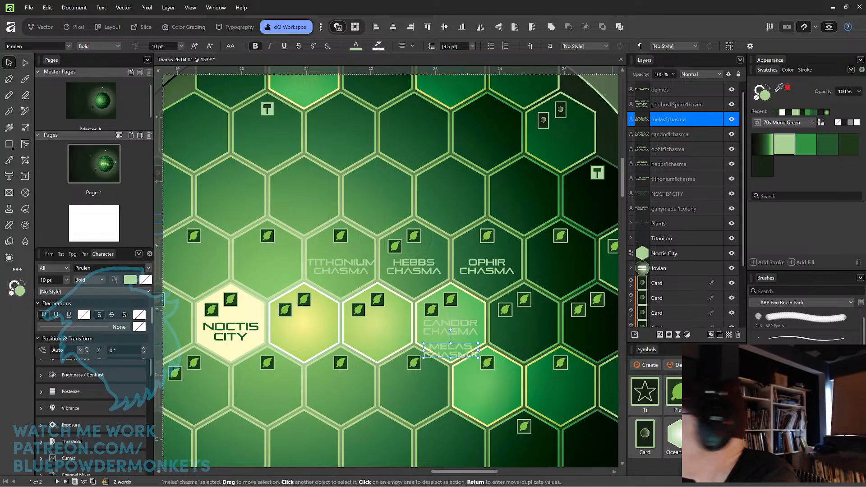
left_click_drag(462, 354, 461, 347)
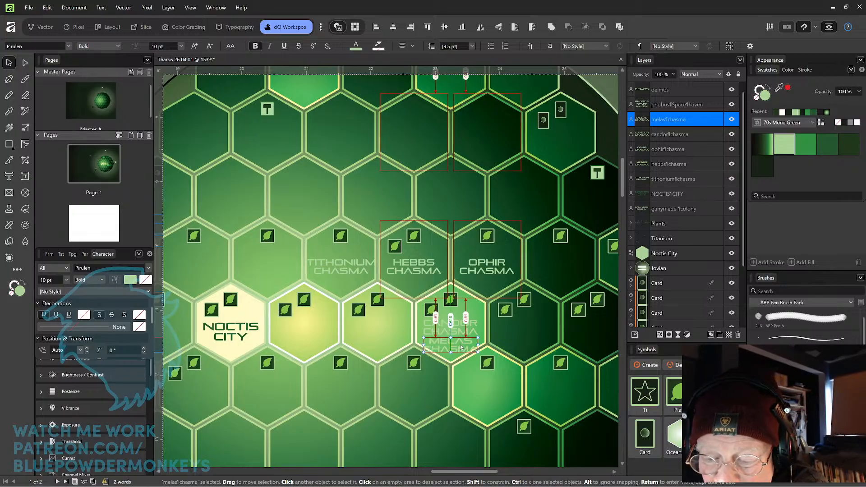
Try darker green shades and white as the text colour of the CANDOR CHASMA and MELAS CHASMA labels, reverting to light green.
left_click(467, 332)
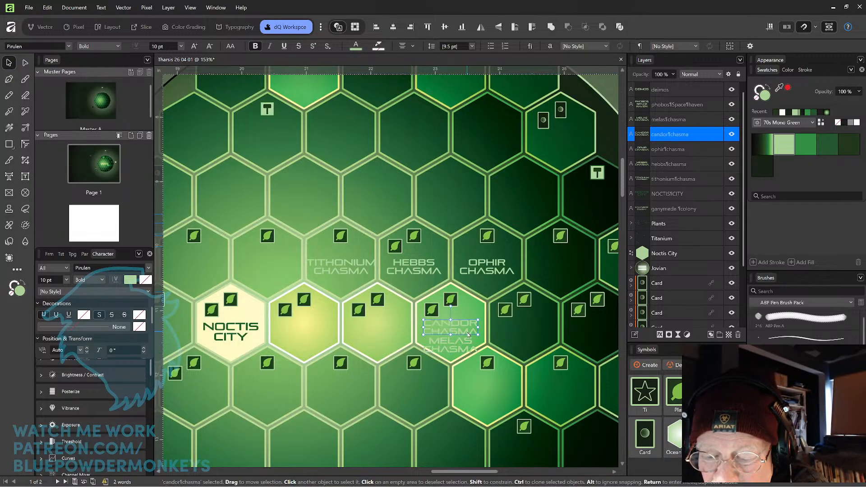
left_click(468, 342, "shift")
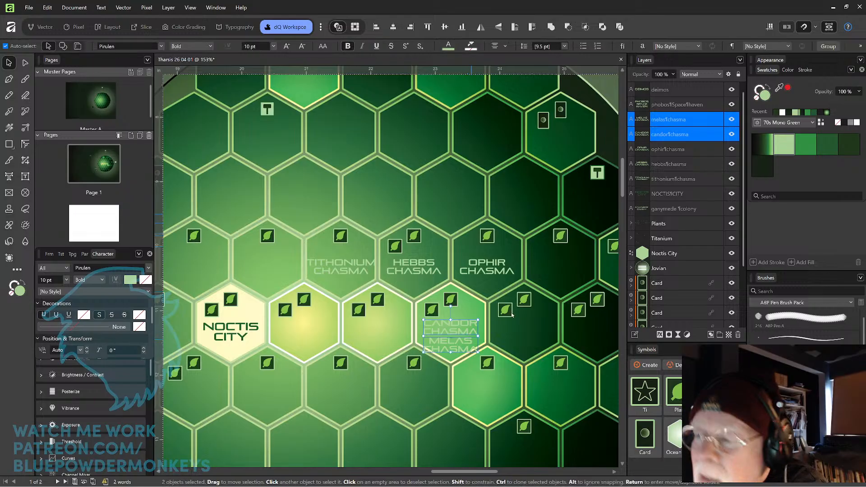
left_click(809, 147)
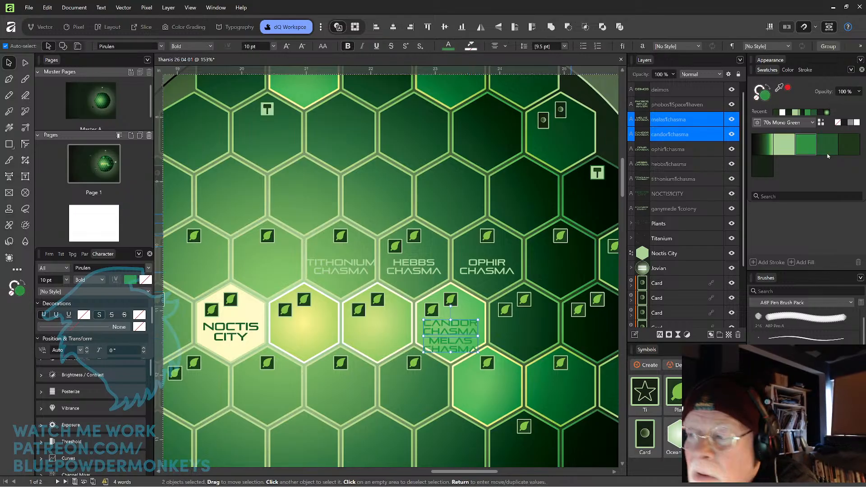
left_click(829, 151)
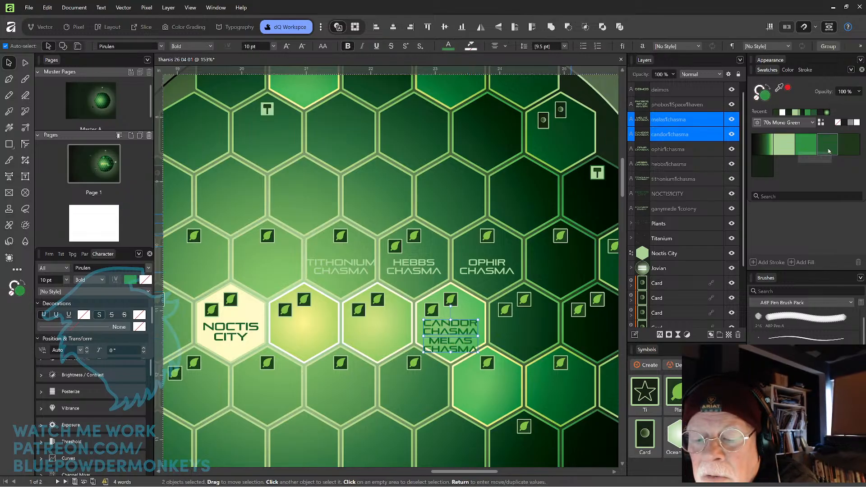
left_click(851, 152)
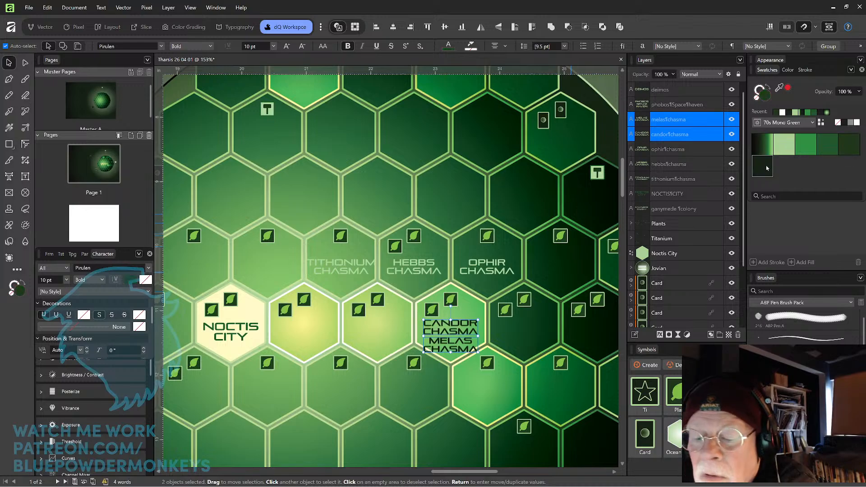
left_click(782, 153)
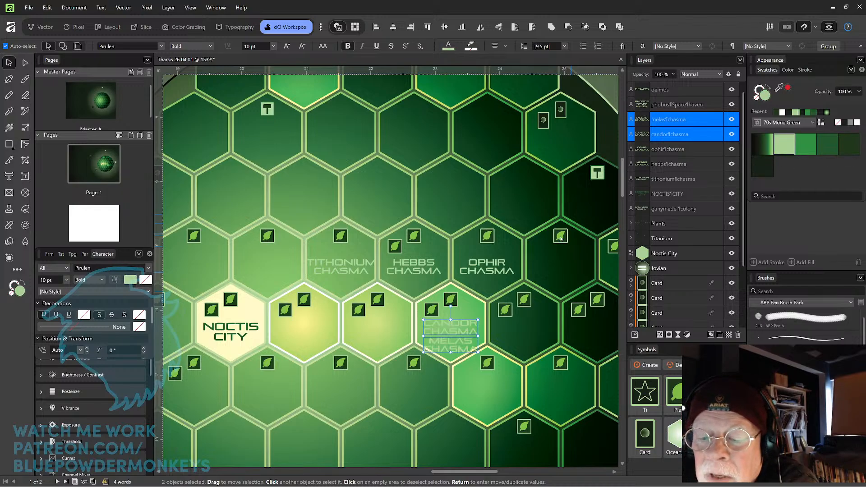
left_click(857, 123)
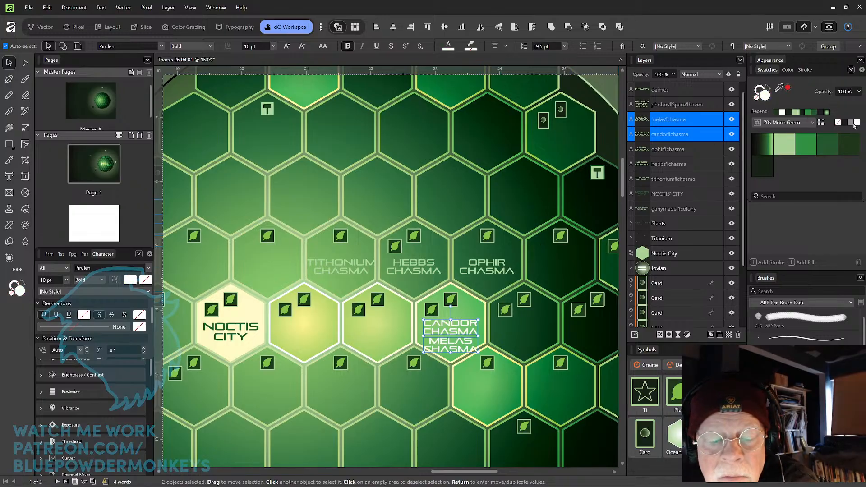
left_click(783, 146)
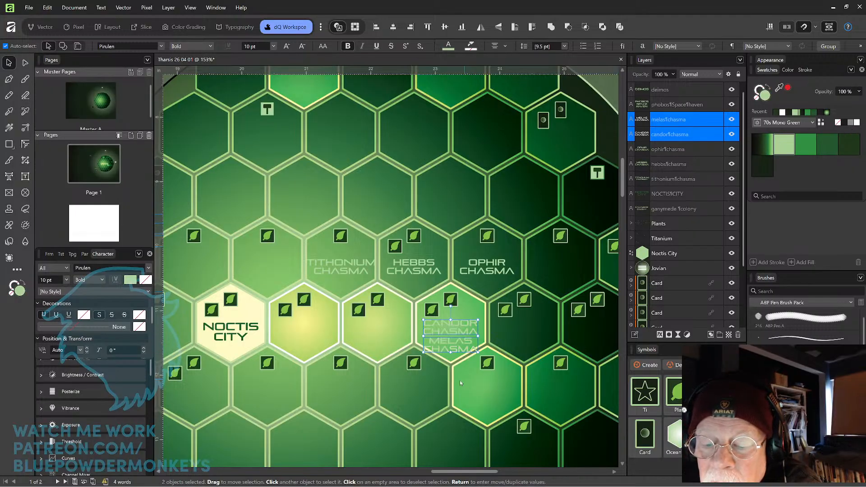
left_click(431, 394)
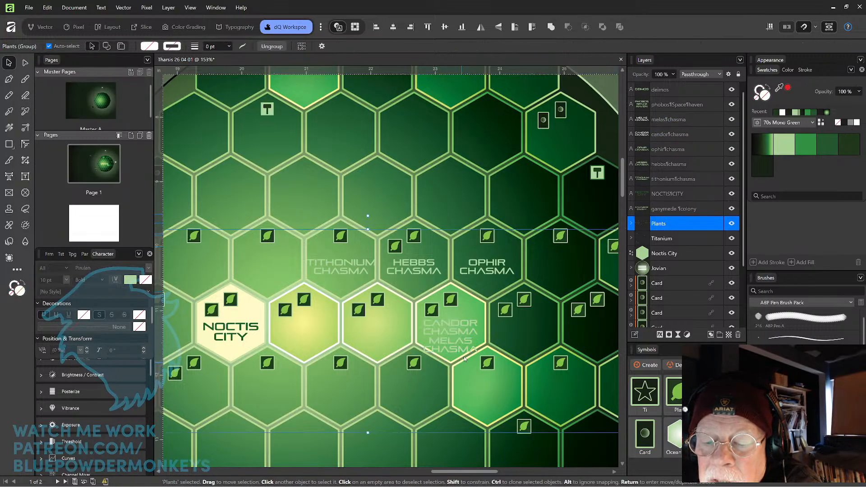
Lower CANDOR CHASMA slightly within its hexagon and place MELAS CHASMA below it with a wider gap, straddling the hexagon's lower edge.
left_click(467, 335)
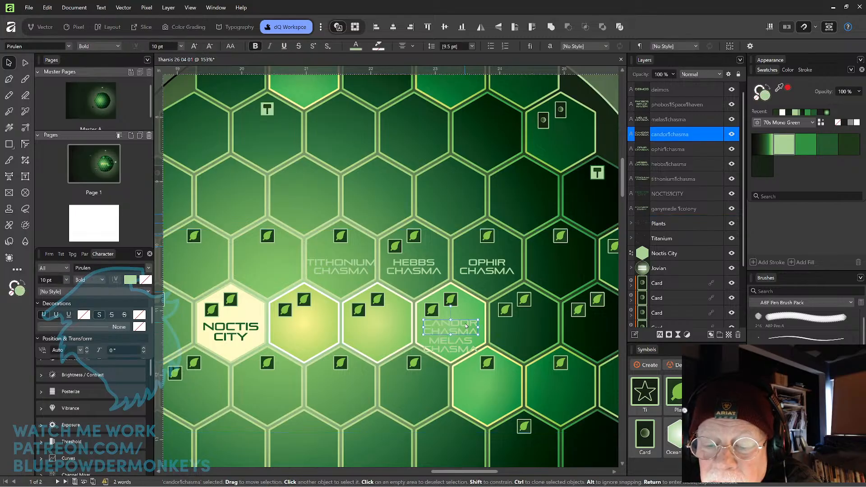
scroll(466, 331, "up", 4)
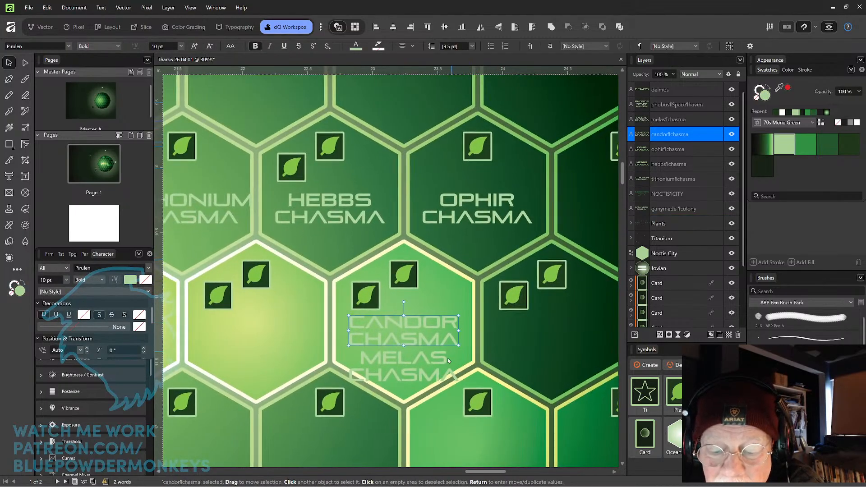
left_click_drag(440, 340, 435, 402)
left_click(435, 366)
mouse_move(439, 347)
left_mouse_down()
mouse_move(438, 365)
mouse_move(440, 348)
left_mouse_up()
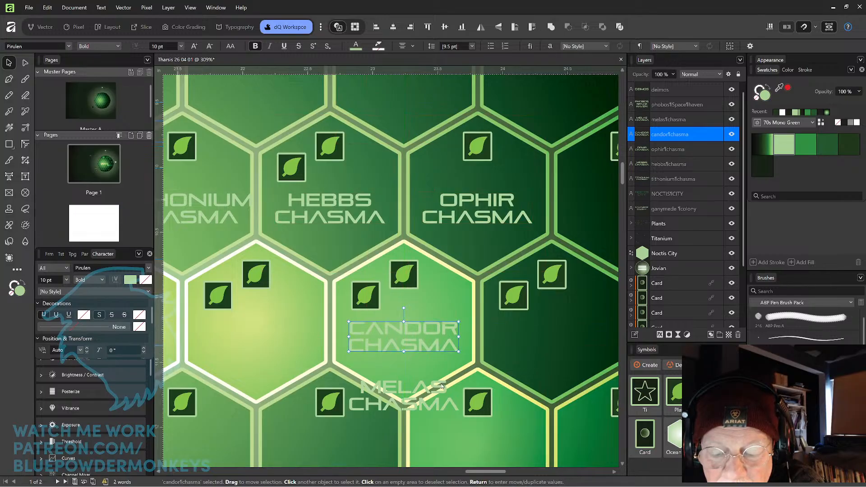
left_click_drag(442, 387, 442, 367)
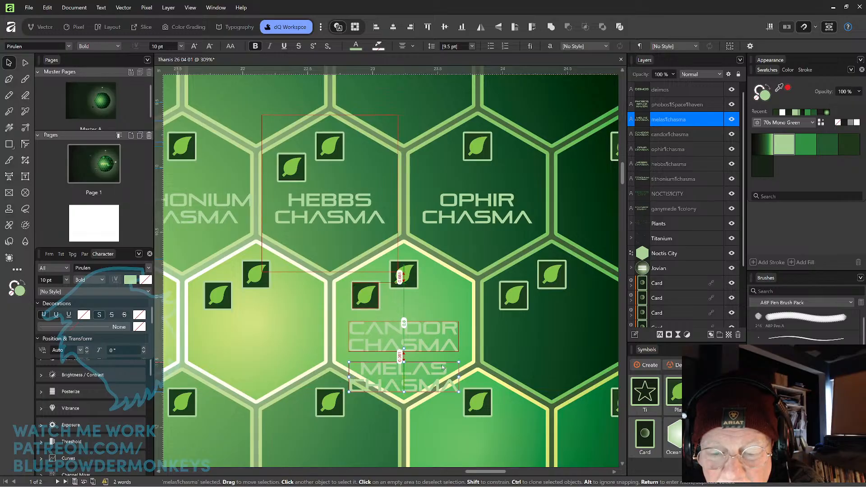
left_click_drag(442, 367, 442, 367)
scroll(442, 362, "up", 1)
scroll(442, 363, "down", 7)
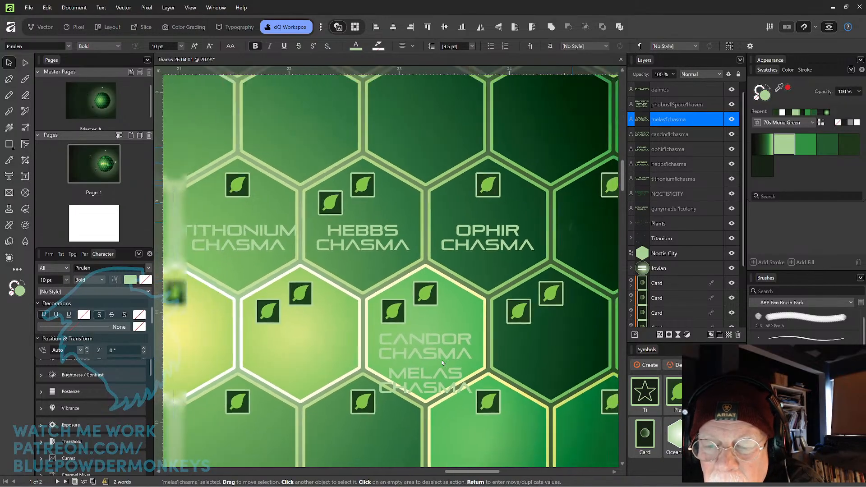
left_click(266, 334)
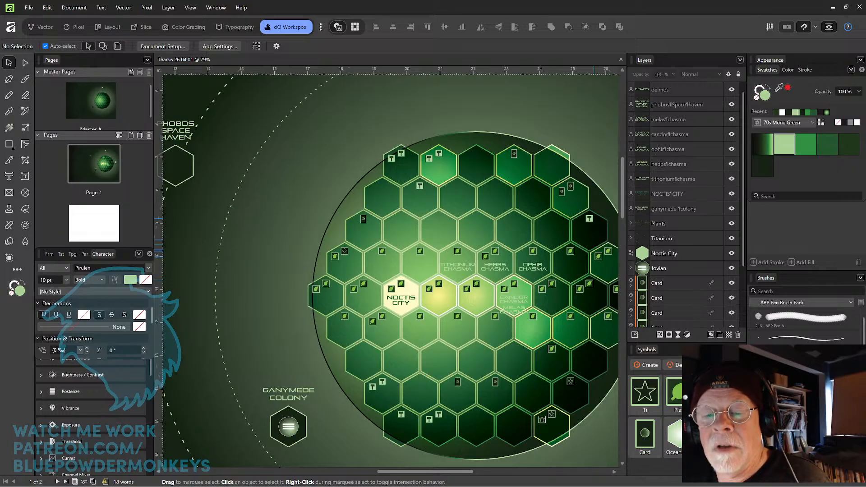
Review the labelled board as a whole and compare its layout with the reference Tharsis board image in the browser.
scroll(297, 347, "down", 4)
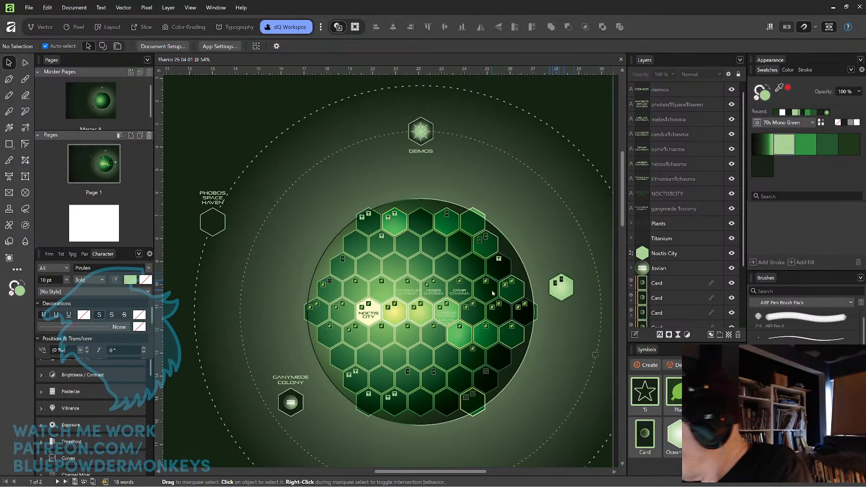
scroll(493, 293, "down", 3)
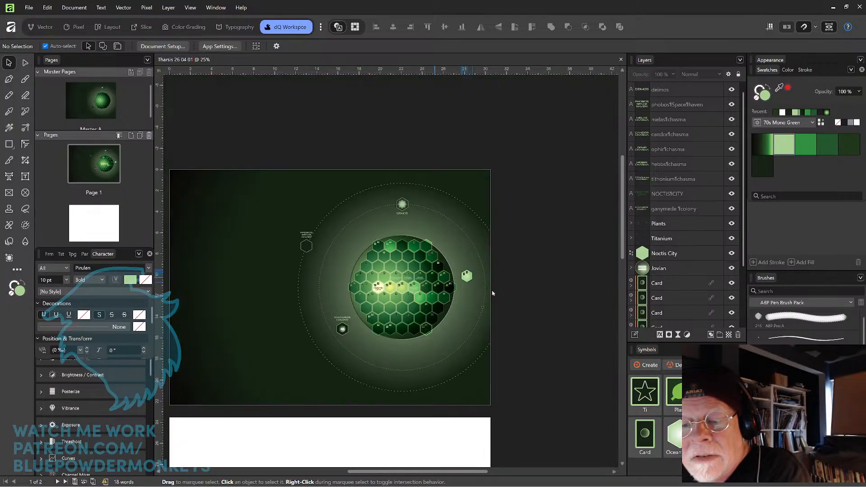
left_click_drag(310, 258, 381, 242)
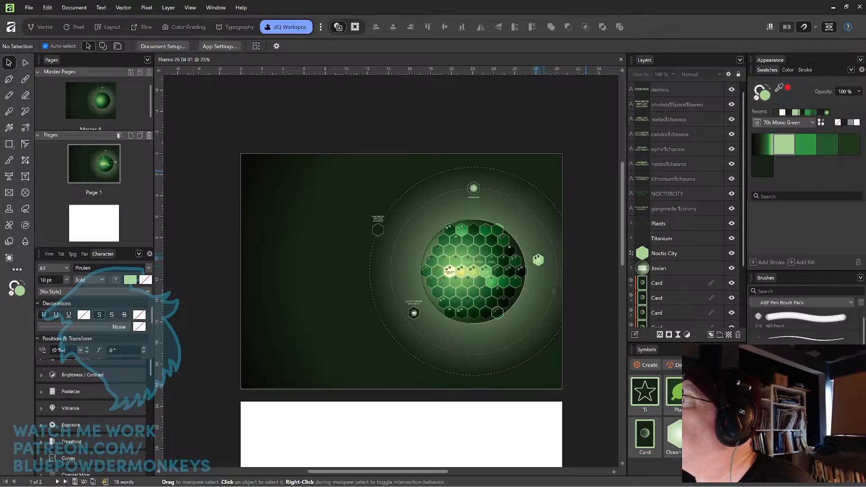
left_click_drag(505, 486, 378, 35)
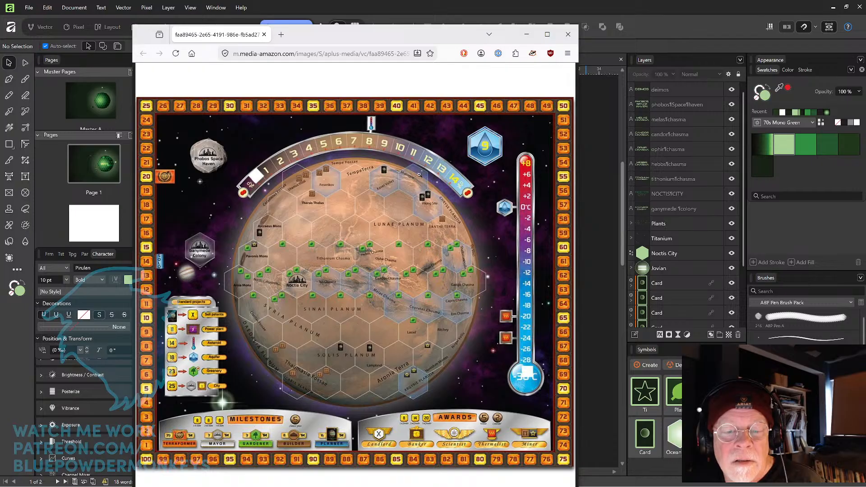
left_click_drag(379, 34, 863, 81)
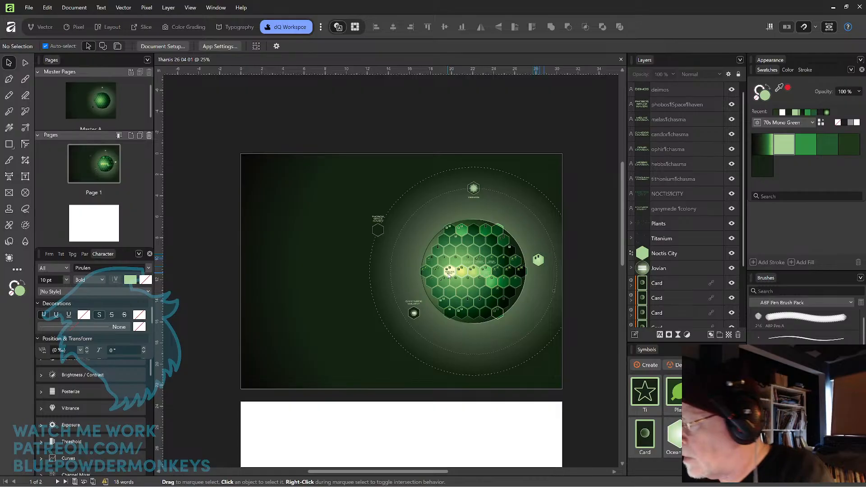
key("ctrl+plus")
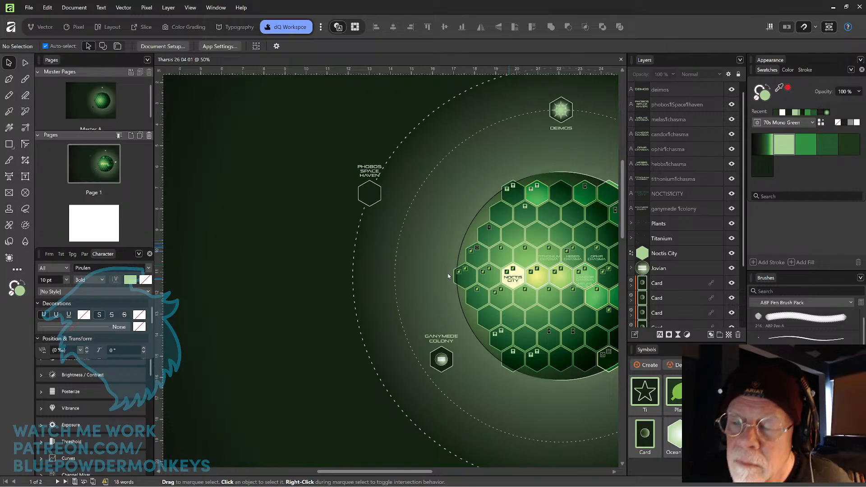
left_click_drag(562, 253, 441, 242)
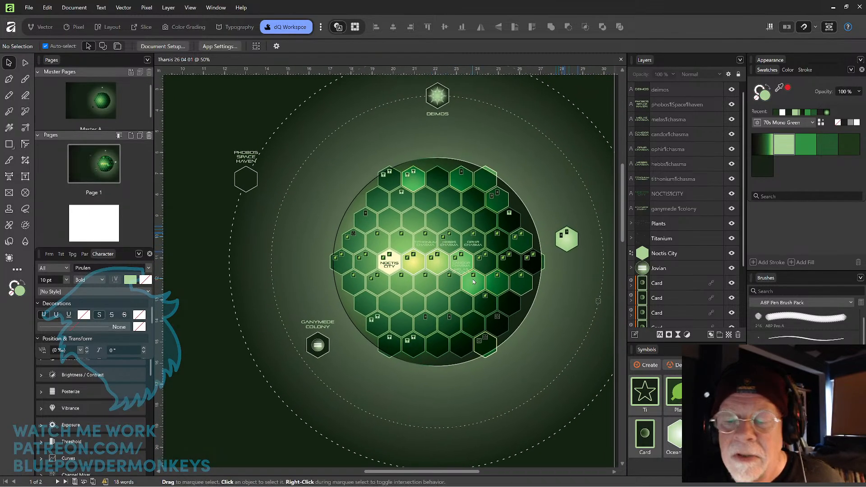